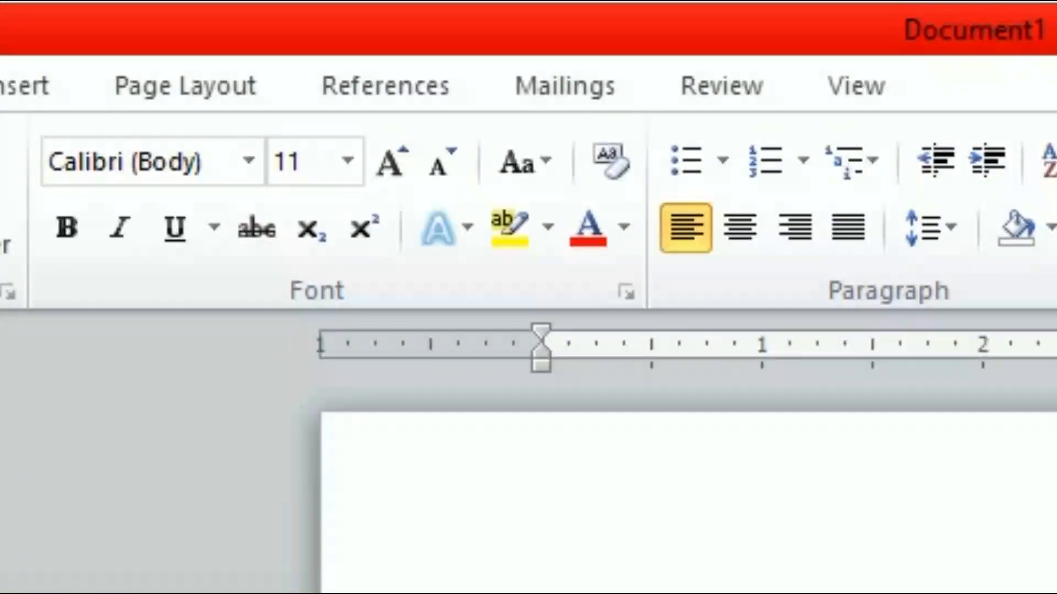
# Open the Page Setup dialog from Page Layout and go to its Paper settings
pyautogui.click(157, 97)
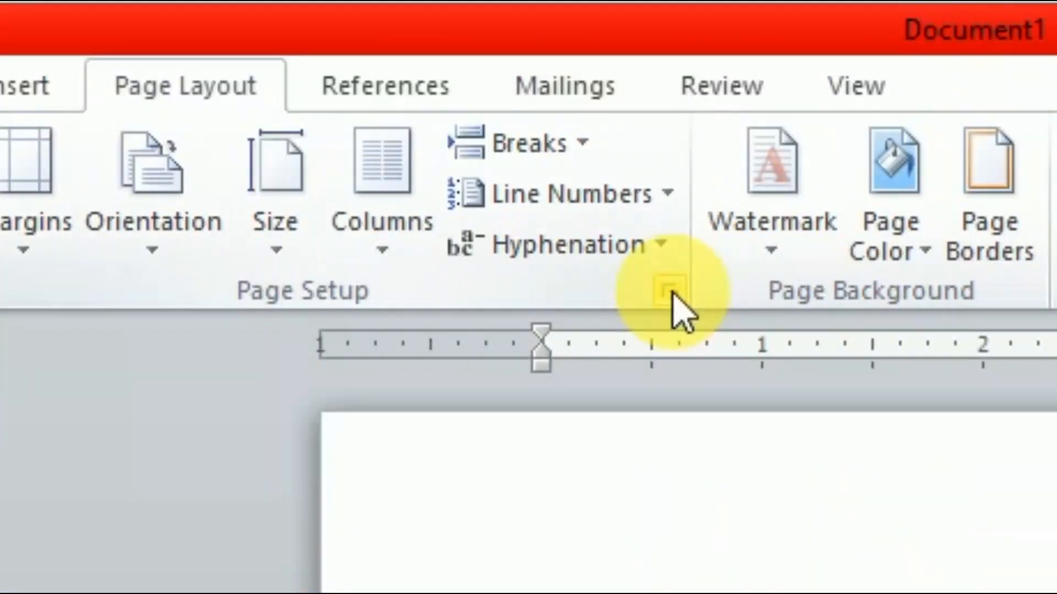
pyautogui.click(682, 297)
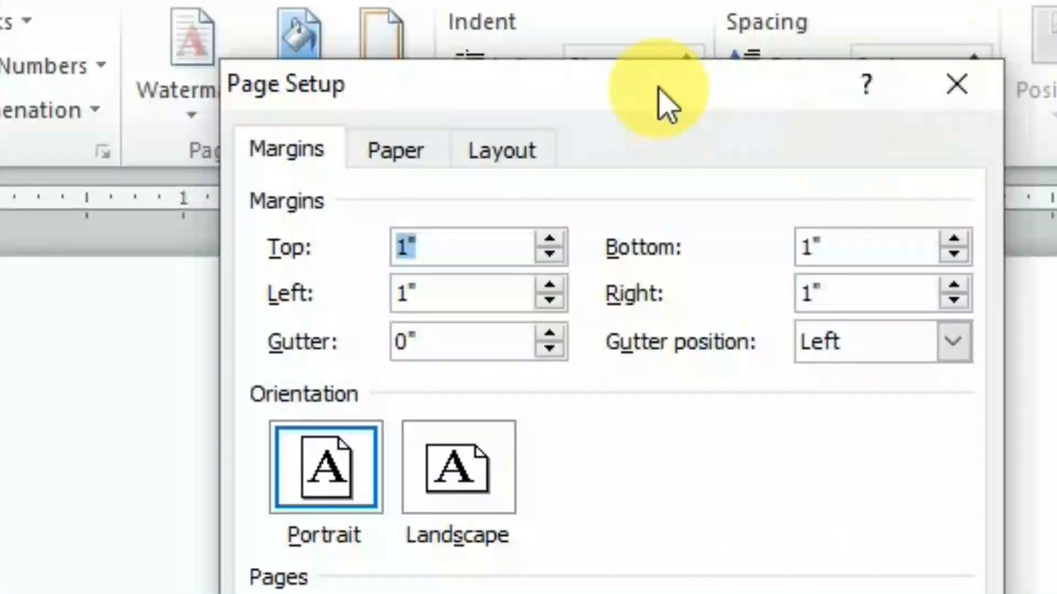
pyautogui.moveTo(660, 88); pyautogui.dragTo(473, 49)
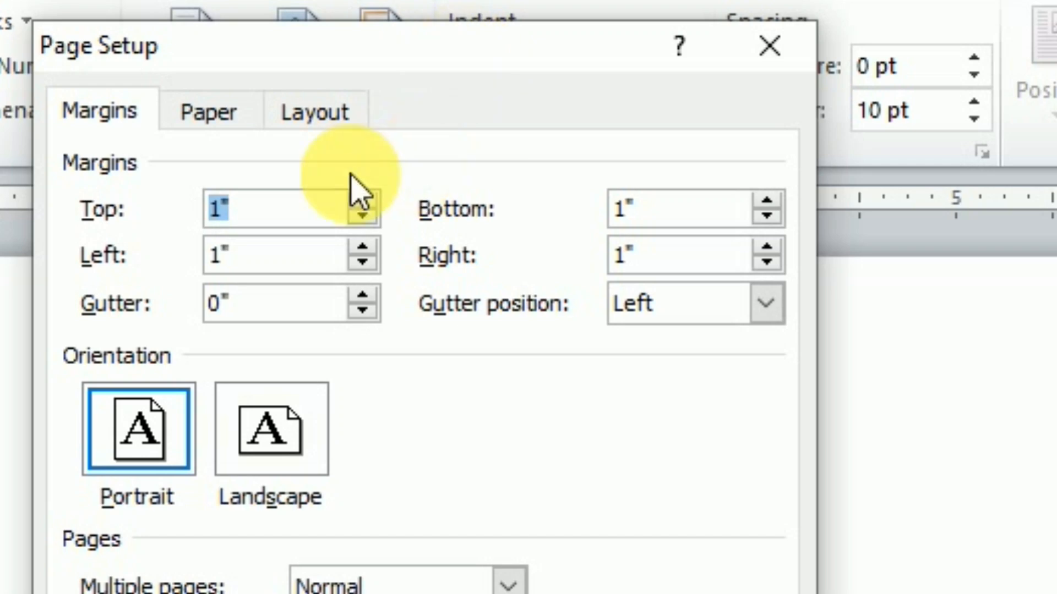
pyautogui.click(199, 110)
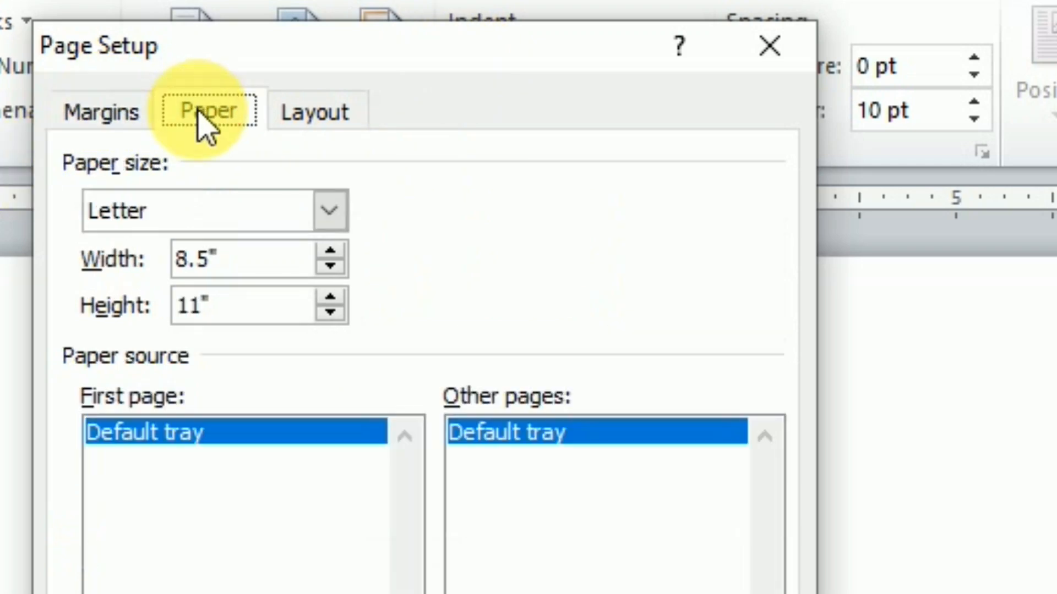
pyautogui.click(297, 114)
pyautogui.click(85, 114)
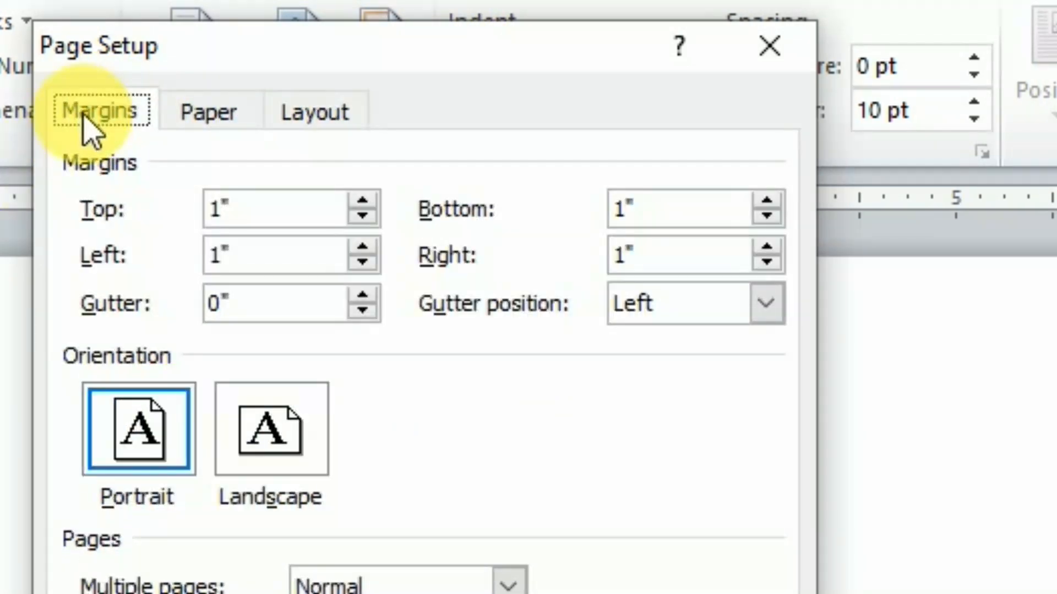
pyautogui.click(202, 122)
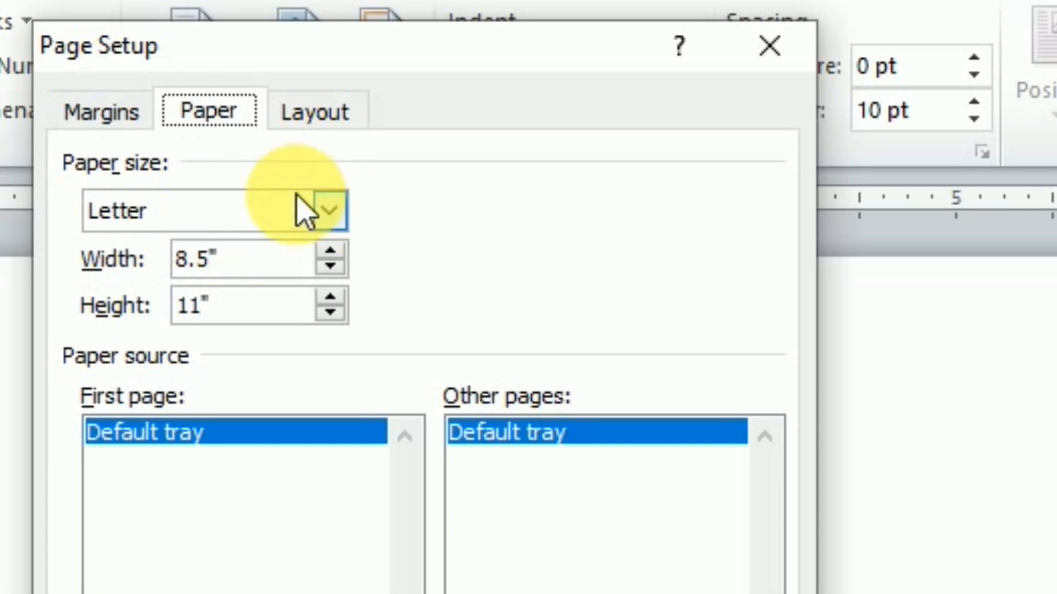
# Choose A4 (8.27 by 11.69 inches) from the Paper size list
pyautogui.click(284, 209)
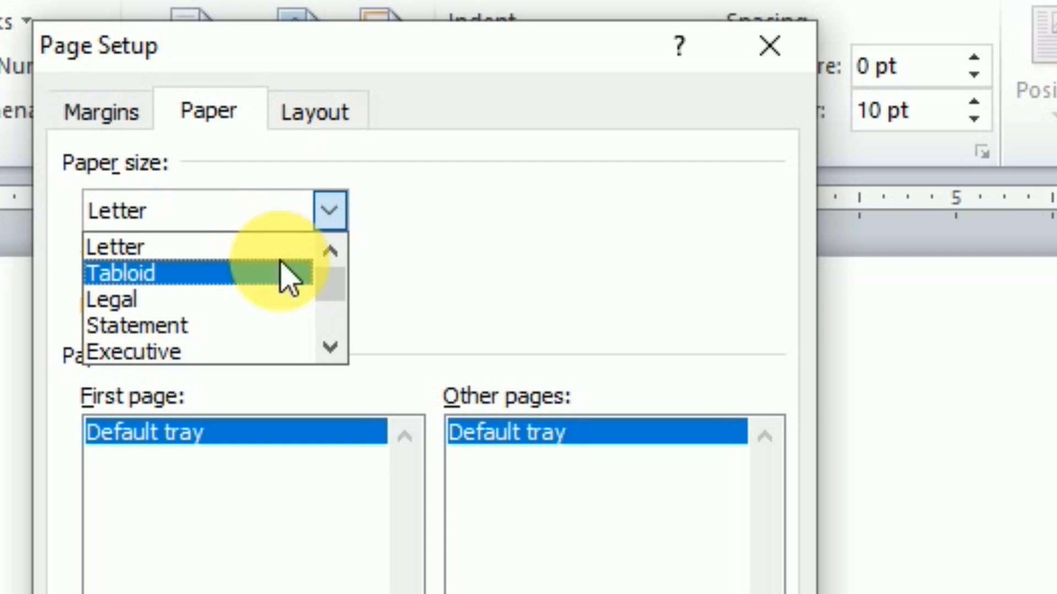
pyautogui.scroll(-1, 146, 291)
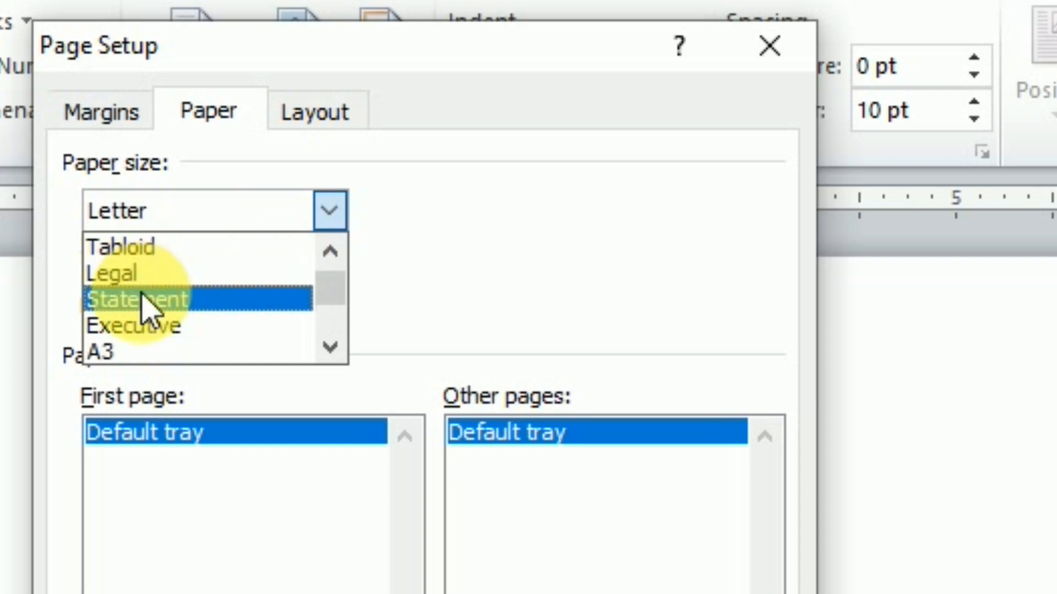
pyautogui.scroll(-1, 151, 325)
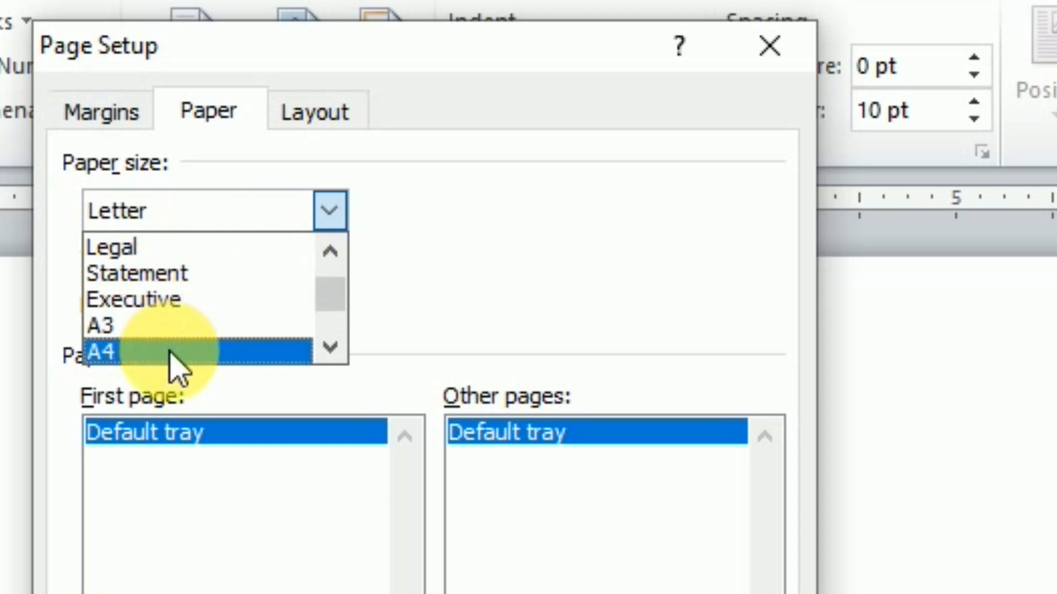
pyautogui.click(171, 352)
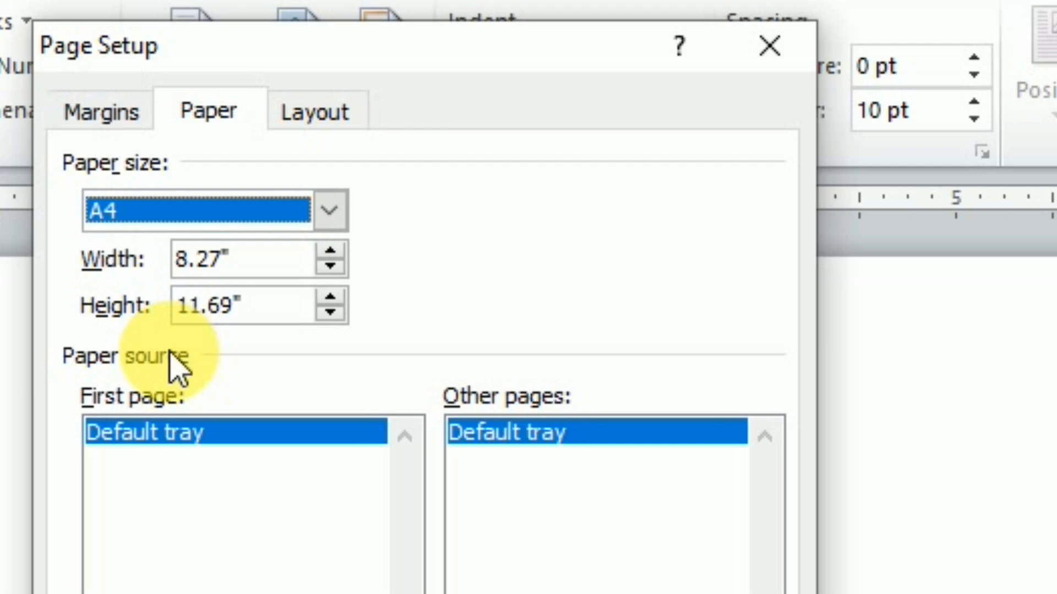
# On the Margins settings, keep the gutter on the left and leave orientation at Portrait after trying Landscape
pyautogui.click(94, 113)
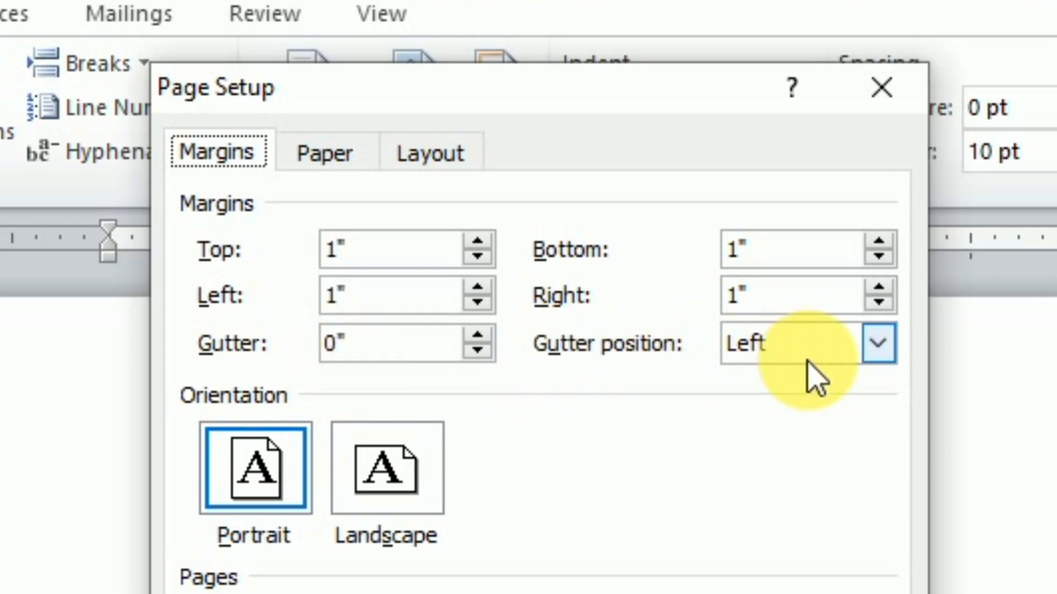
pyautogui.click(886, 352)
pyautogui.click(878, 347)
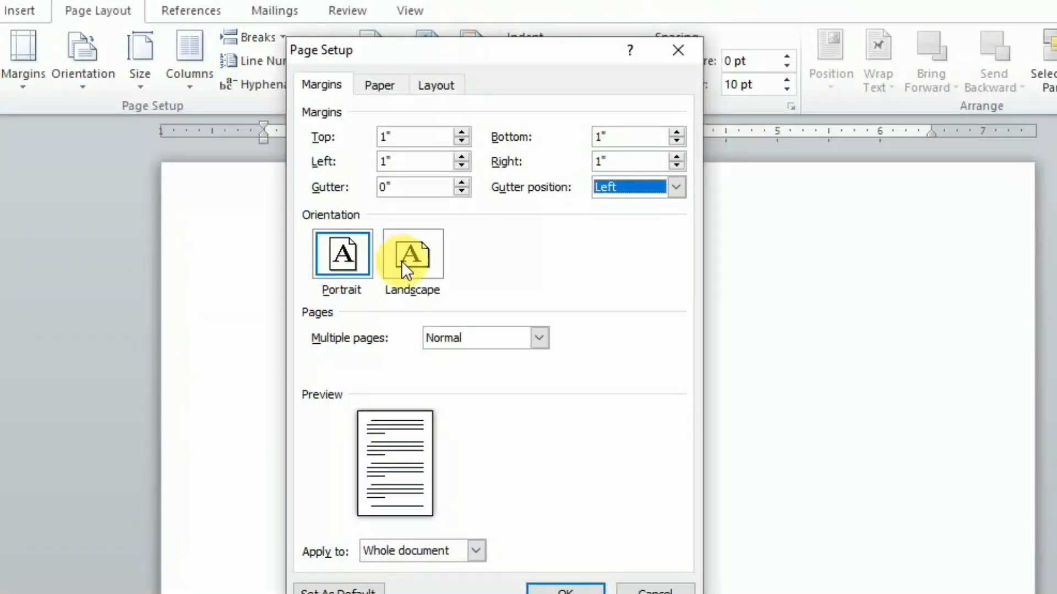
pyautogui.click(333, 250)
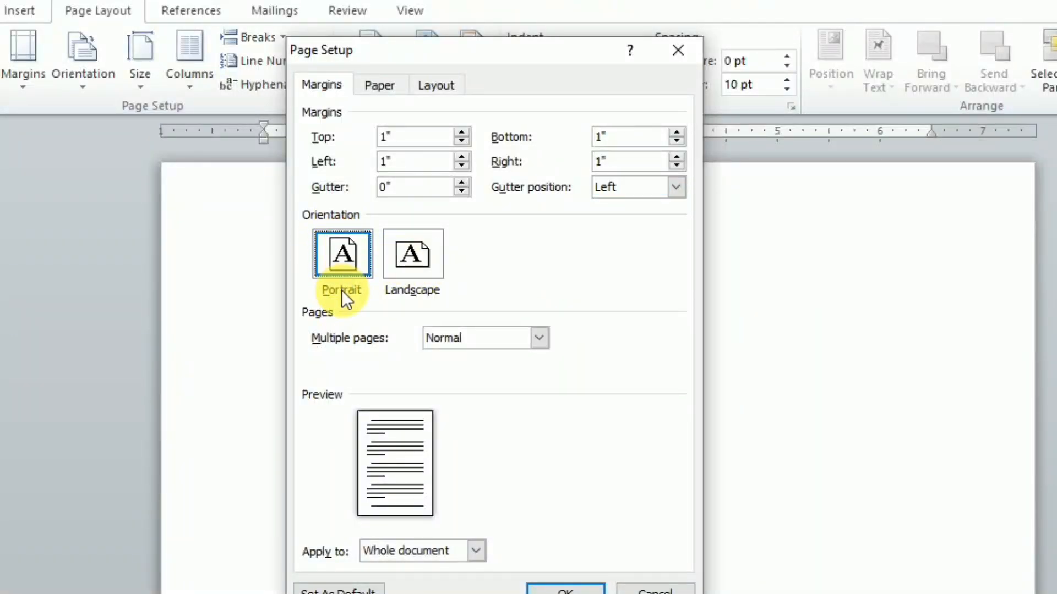
pyautogui.click(410, 270)
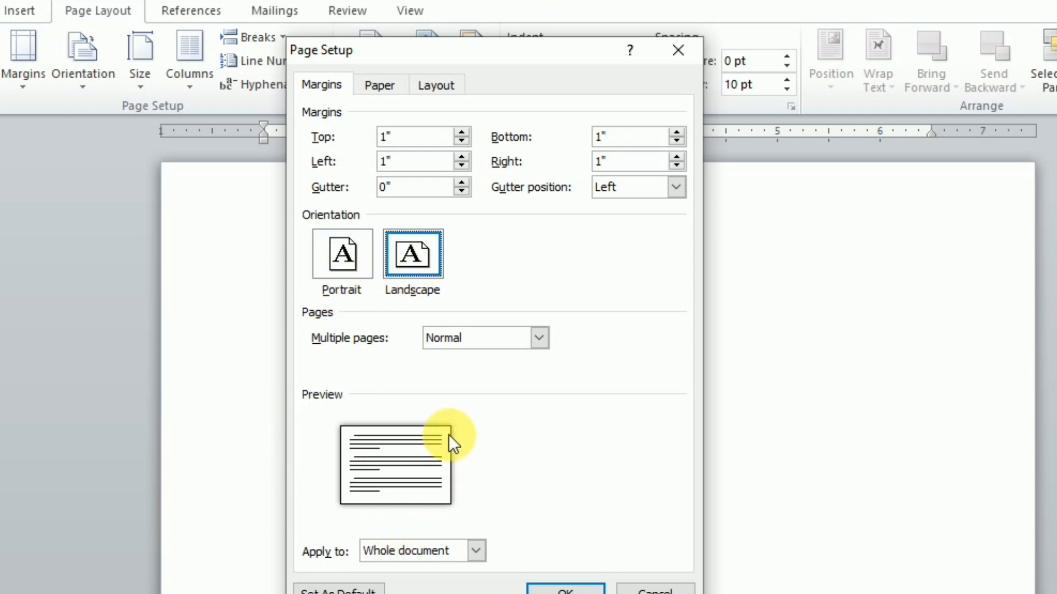
pyautogui.click(339, 263)
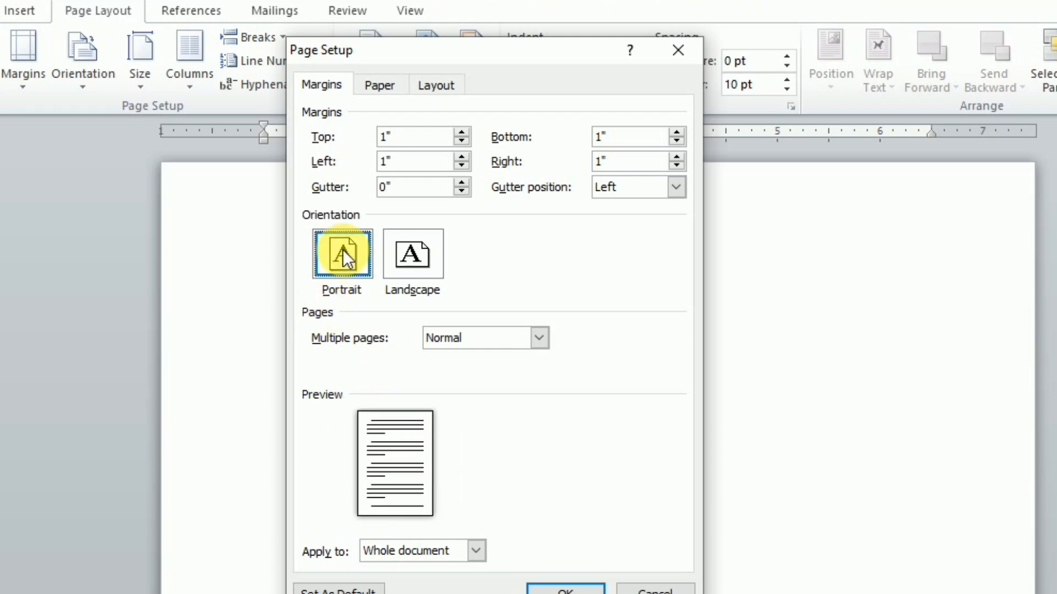
pyautogui.click(406, 271)
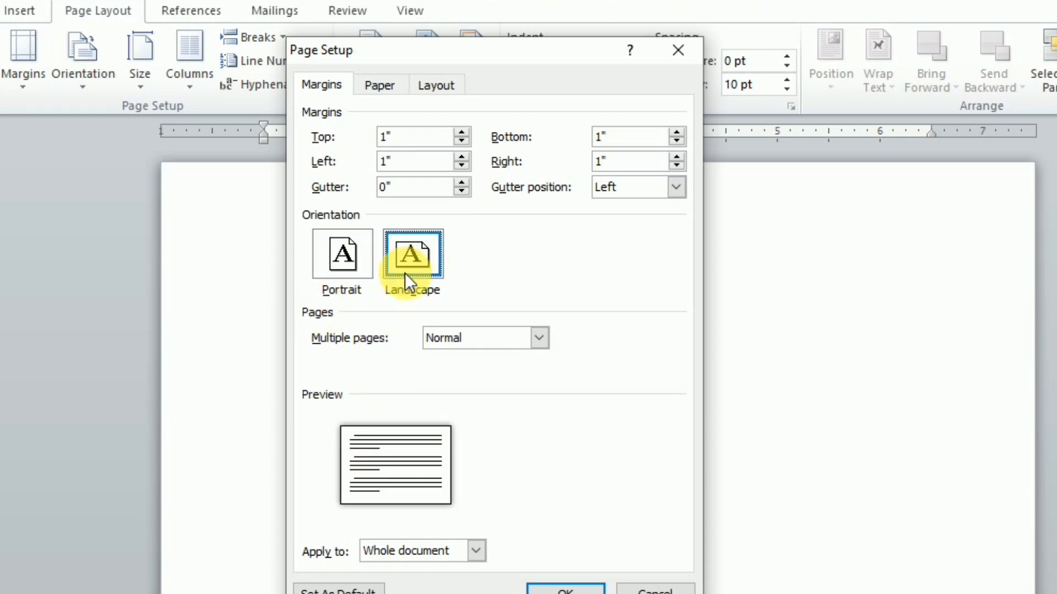
pyautogui.click(329, 263)
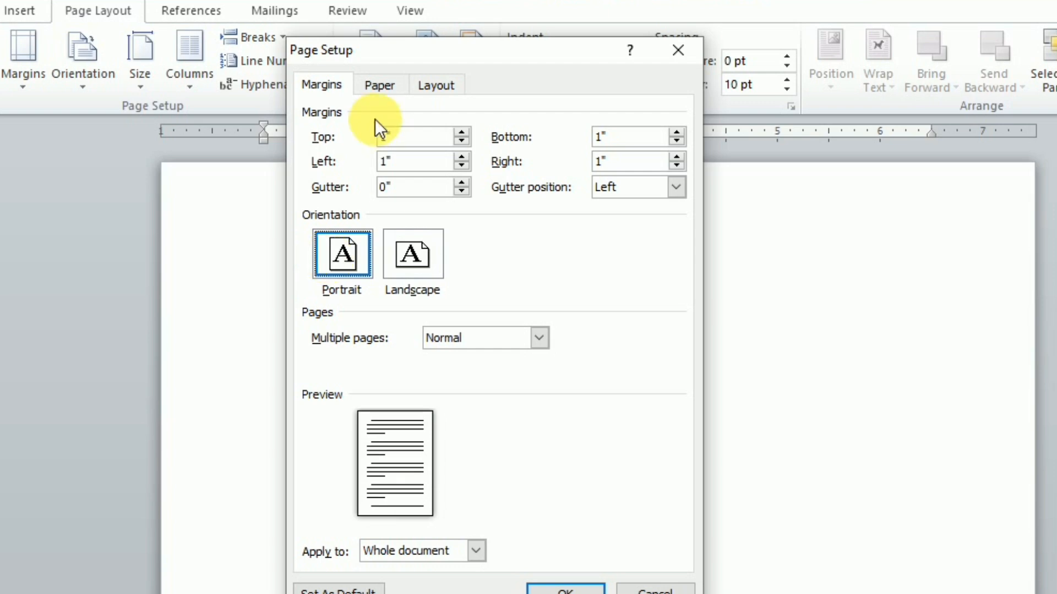
pyautogui.click(374, 83)
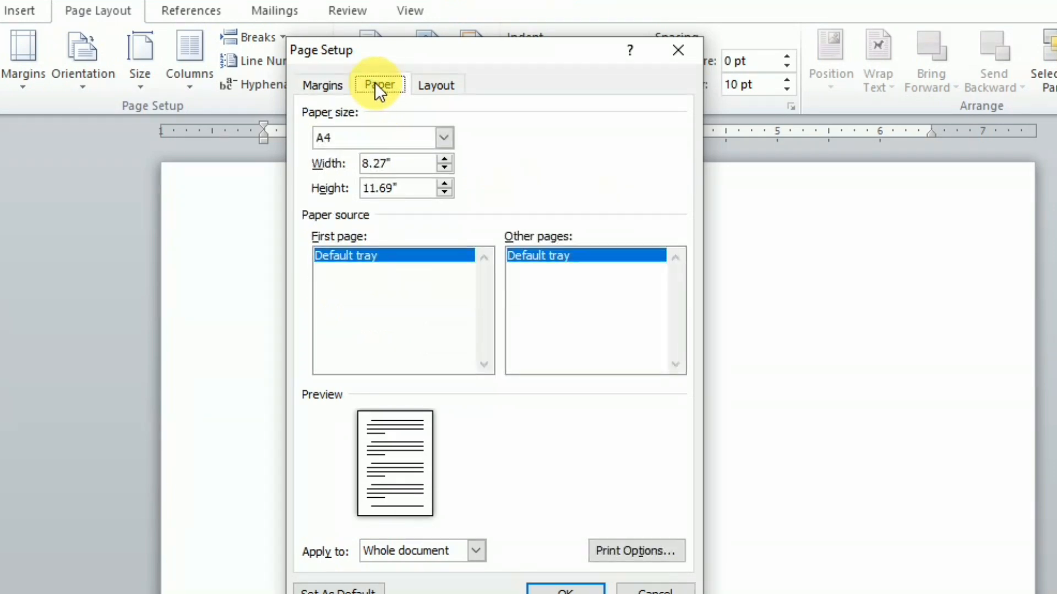
pyautogui.click(331, 87)
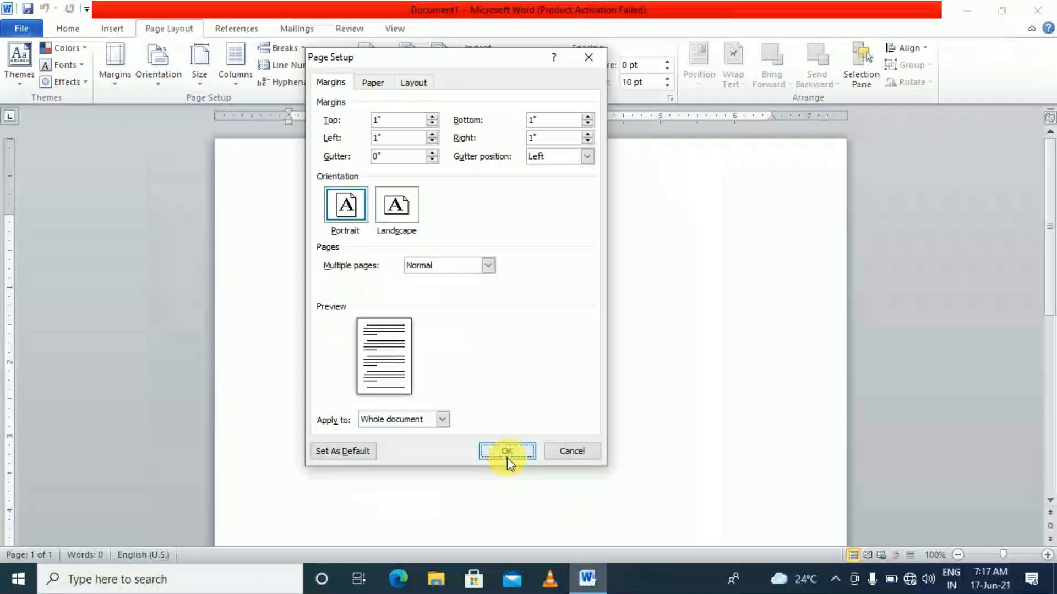
# Confirm the A4 portrait page setup with OK
pyautogui.click(507, 451)
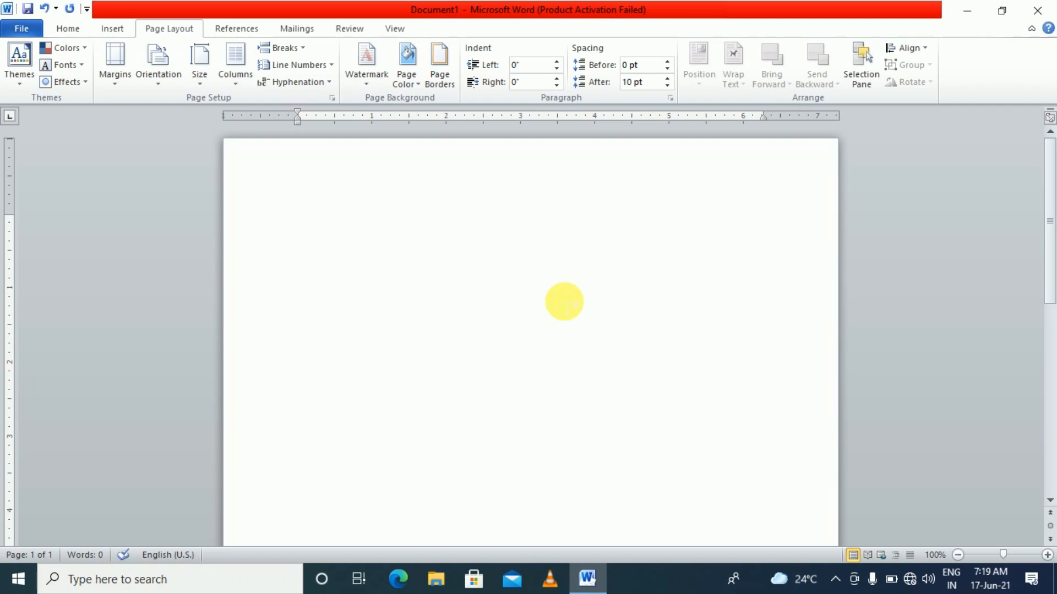
# Type the heading 'TO WHOME IT MAY CONCERN' and start a new line
pyautogui.write('TO')
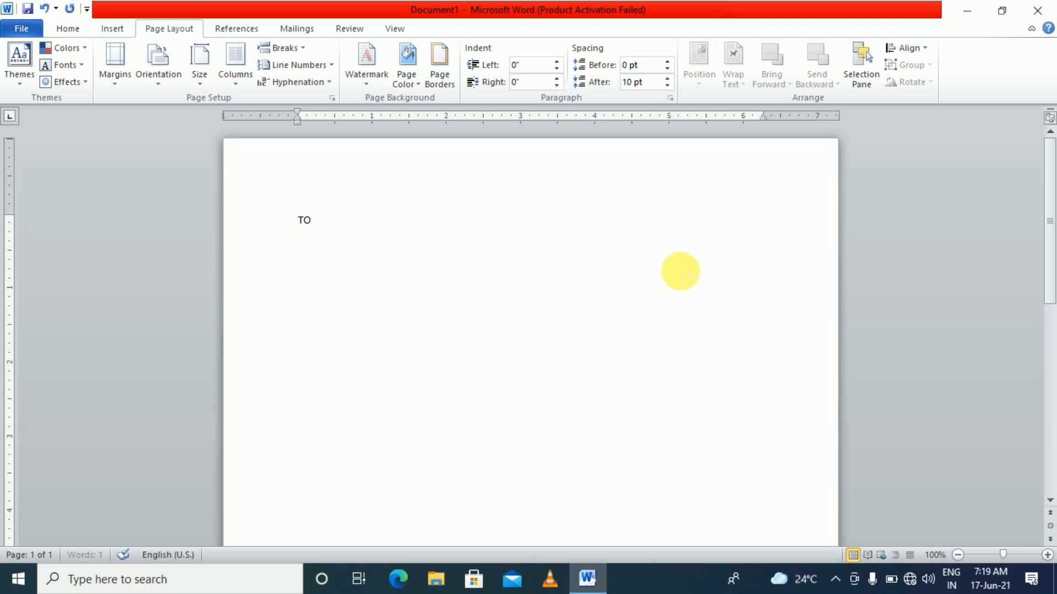
pyautogui.keyDown('ctrl'); pyautogui.scroll(7, 686, 277); pyautogui.keyUp('ctrl')
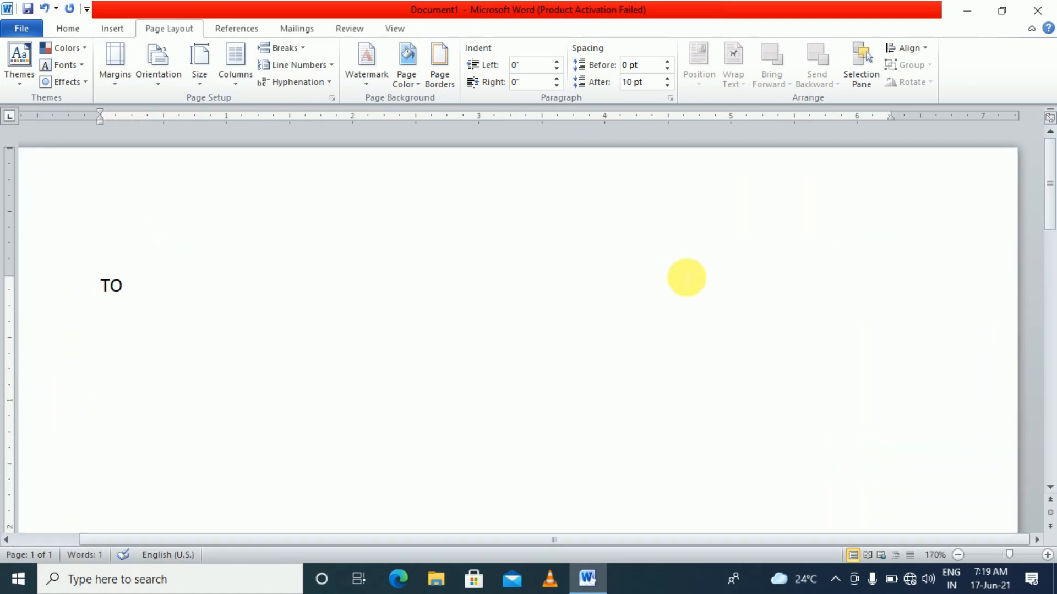
pyautogui.write('WHOM')
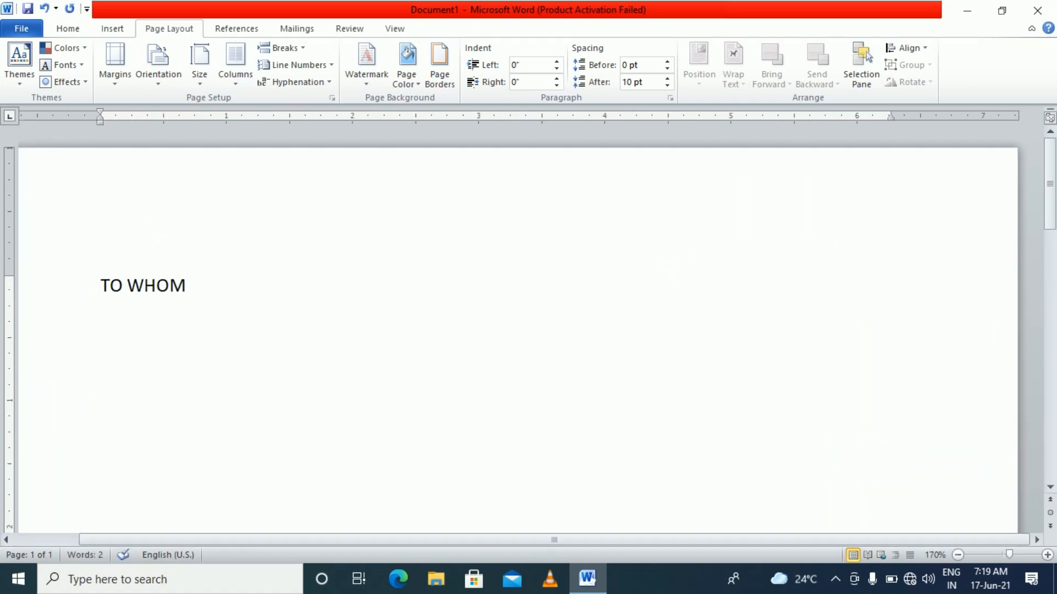
pyautogui.write('E IT MAY CON')
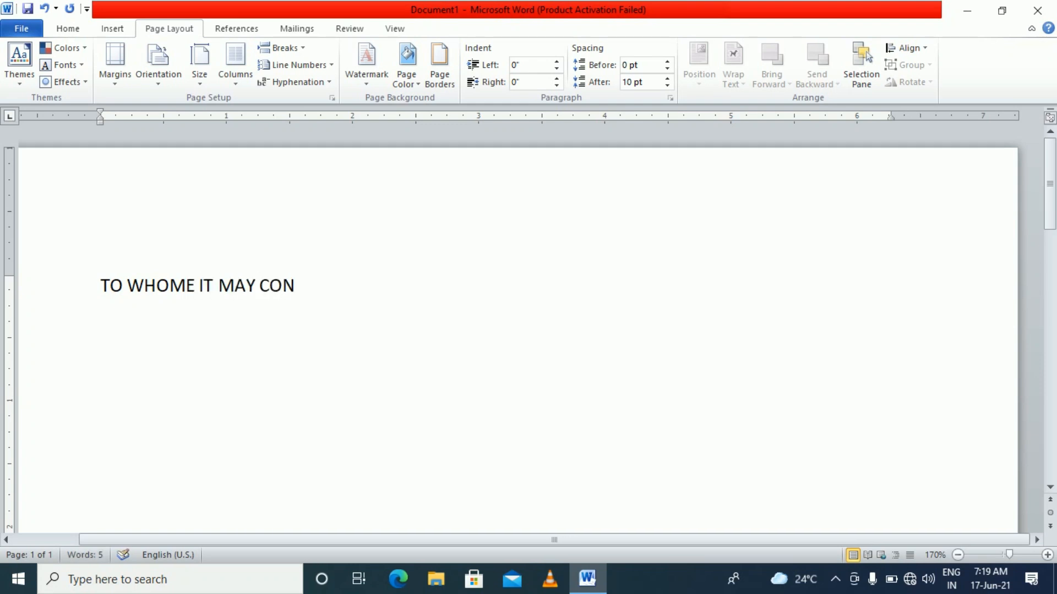
pyautogui.write('CERN')
pyautogui.press('Return')
# Type the employment paragraph ending 'honest and hard working.' and the line 'I wish him all success in his life.'
pyautogui.write('this')
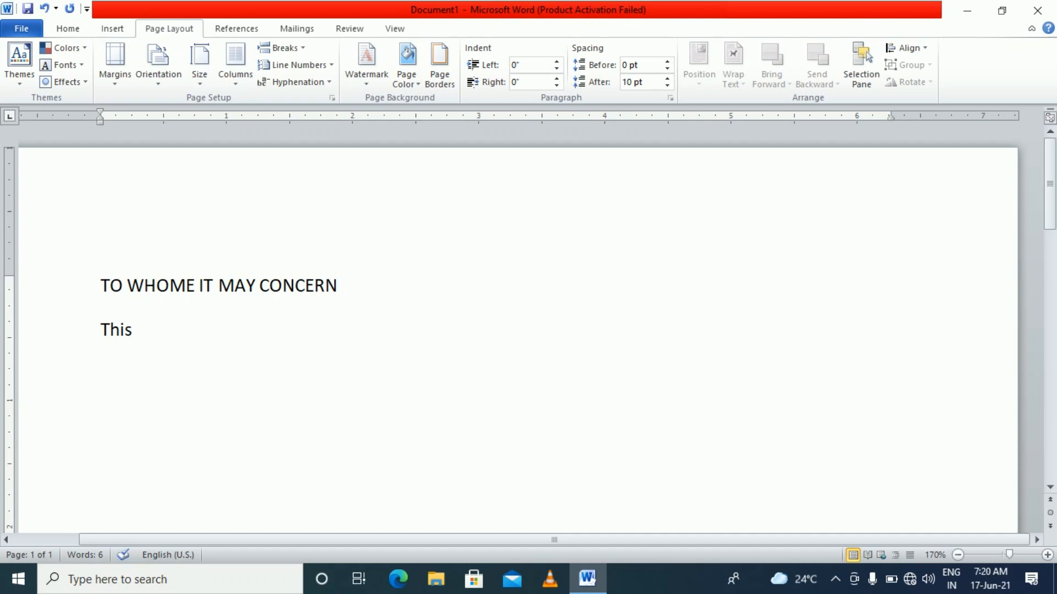
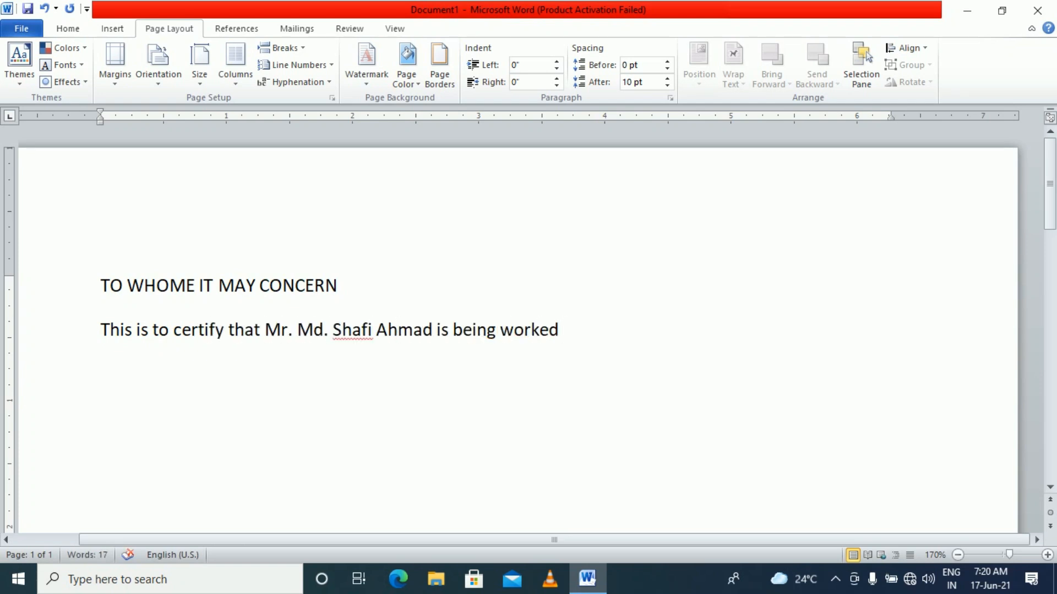
pyautogui.write('at Rupeetalk Financial Services as an Accountant since 2010. He is very hard')
pyautogui.press('BackSpace')
pyautogui.press('BackSpace')
pyautogui.press('BackSpace')
pyautogui.press('BackSpace')
pyautogui.write('honest and hard working.')
pyautogui.press('Return')
pyautogui.write('I wish him all success in his life.')
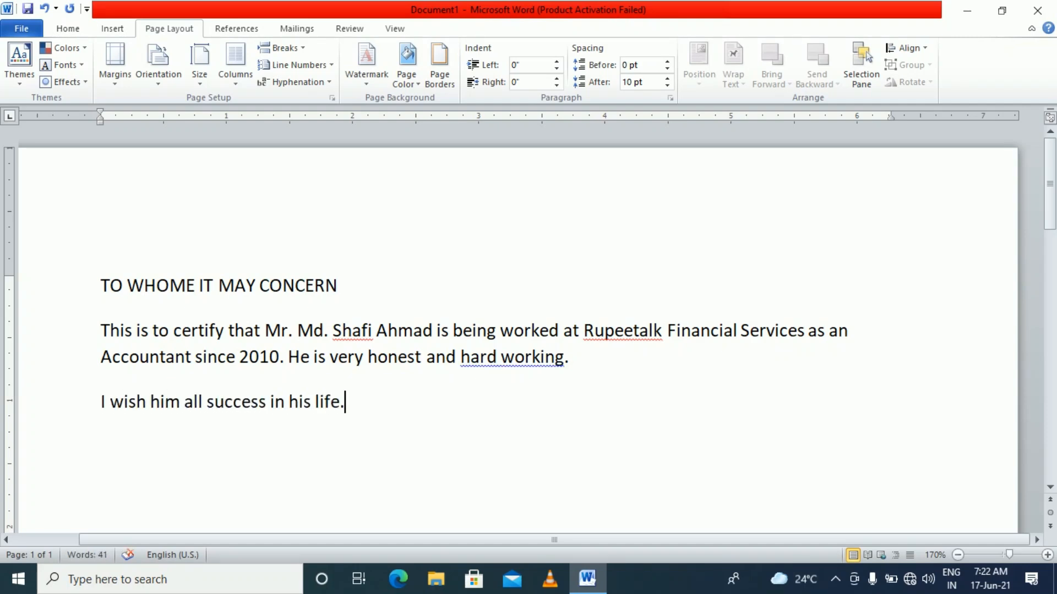
pyautogui.click(488, 331)
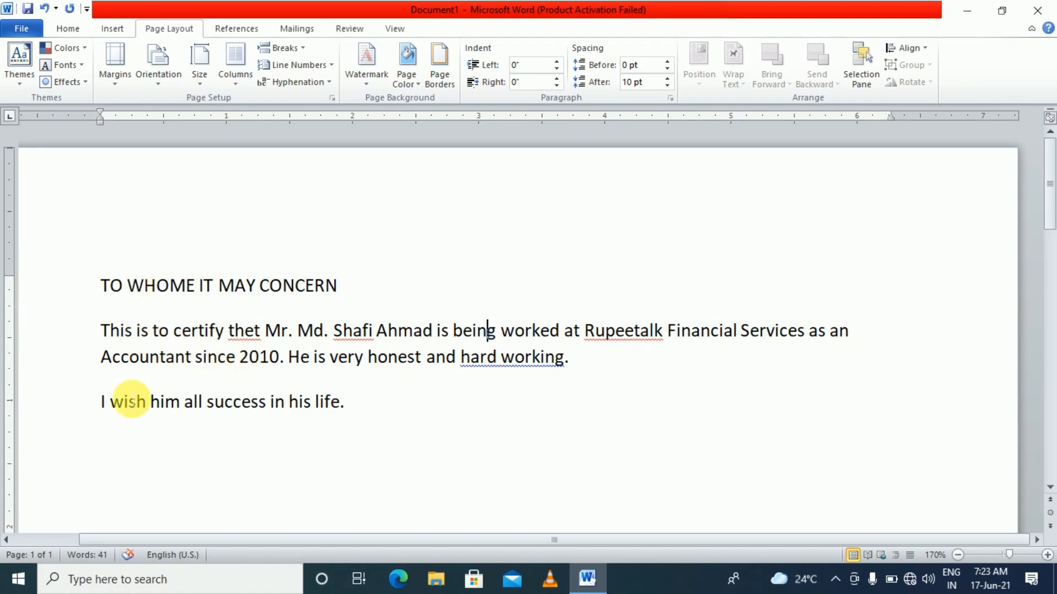
# Correct the misspelled 'thet' to 'that' using the spelling suggestions
pyautogui.keyDown('ctrl'); pyautogui.scroll(3, 187, 382); pyautogui.keyUp('ctrl')
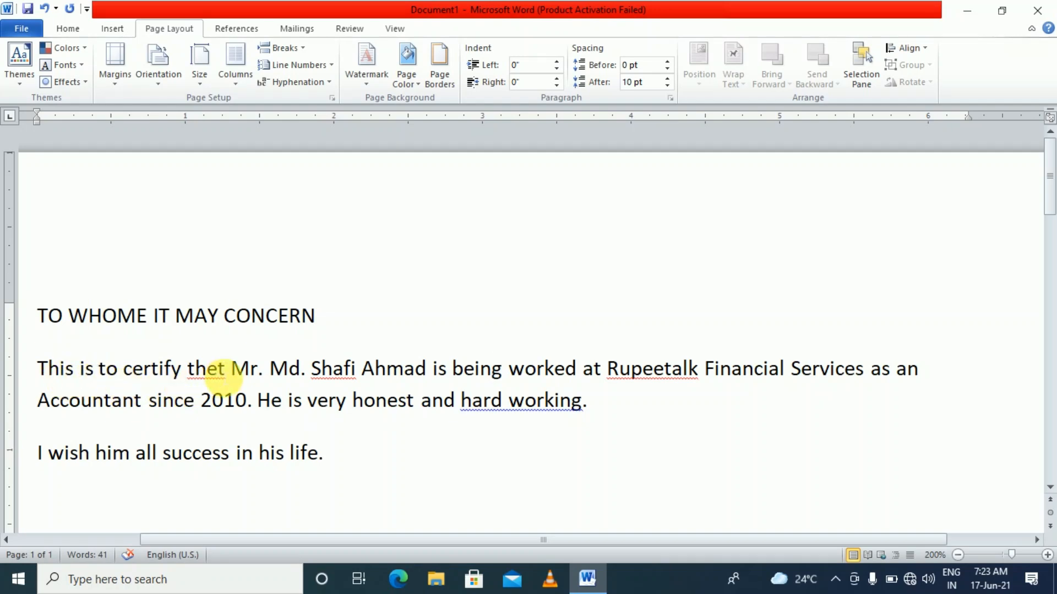
pyautogui.press('Right')
pyautogui.scroll(5, 223, 392)
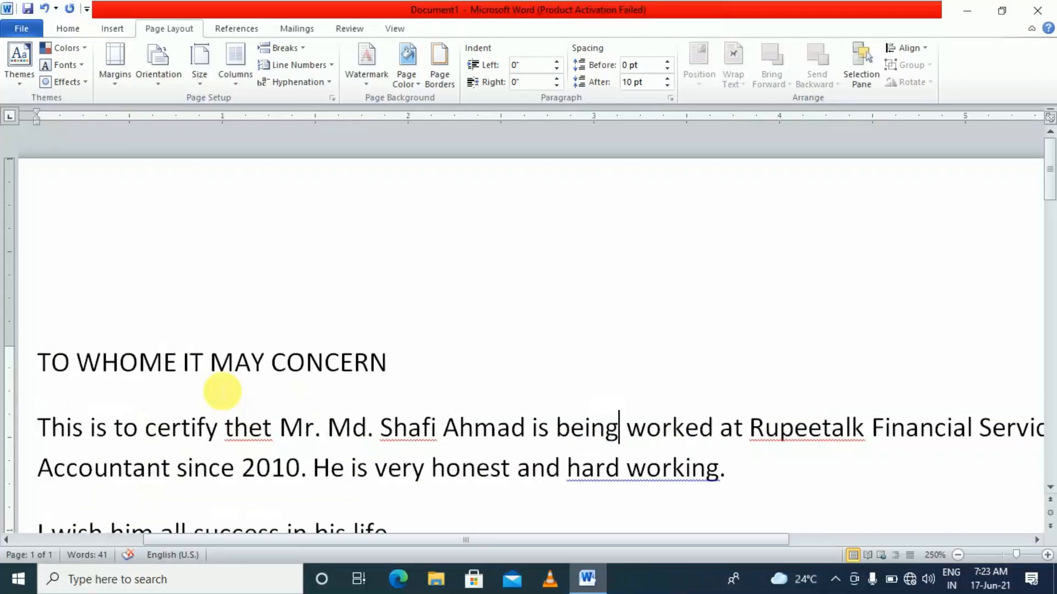
pyautogui.scroll(-2, 236, 405)
pyautogui.click(264, 277)
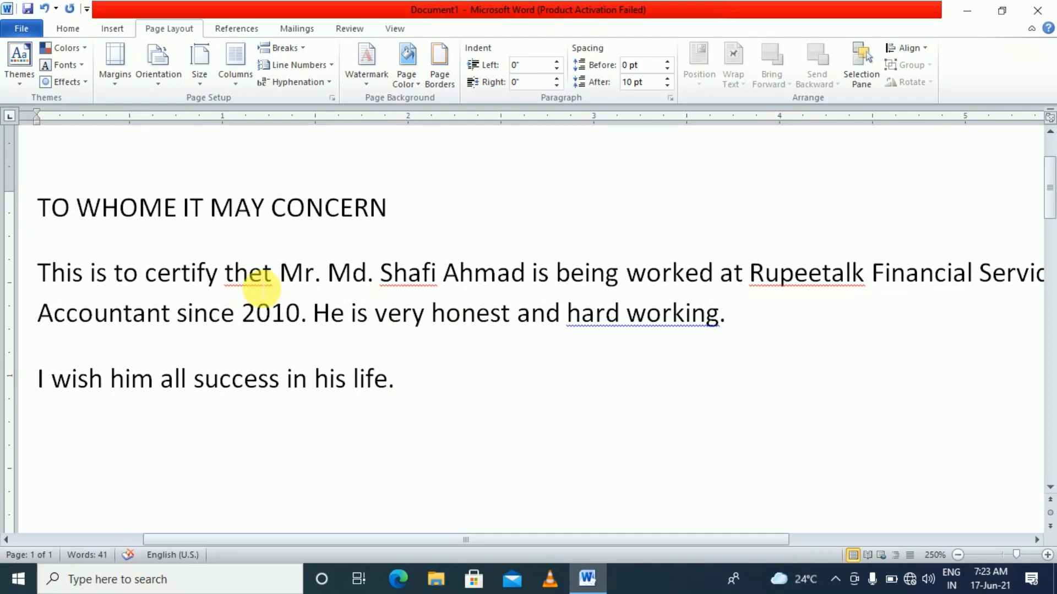
pyautogui.rightClick(256, 283)
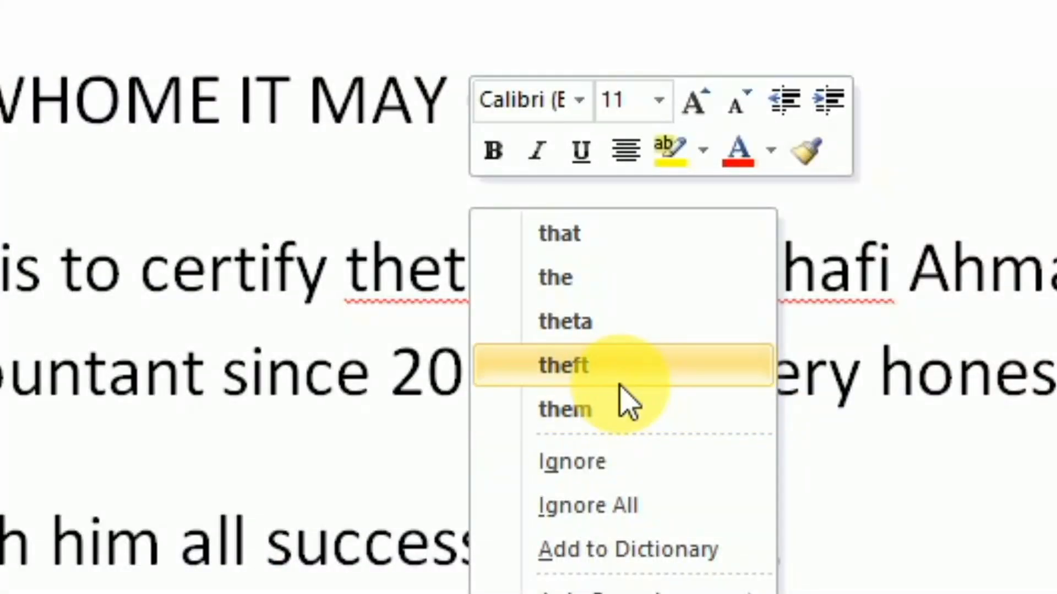
pyautogui.click(587, 251)
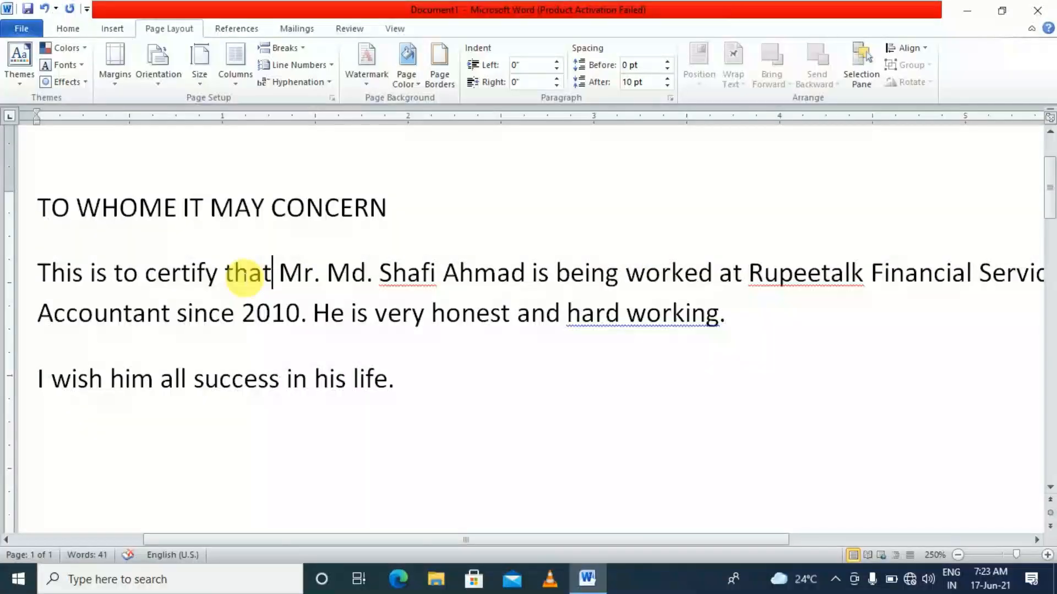
# Change 'hard working' to 'hardworking' from the spelling suggestions
pyautogui.click(422, 284)
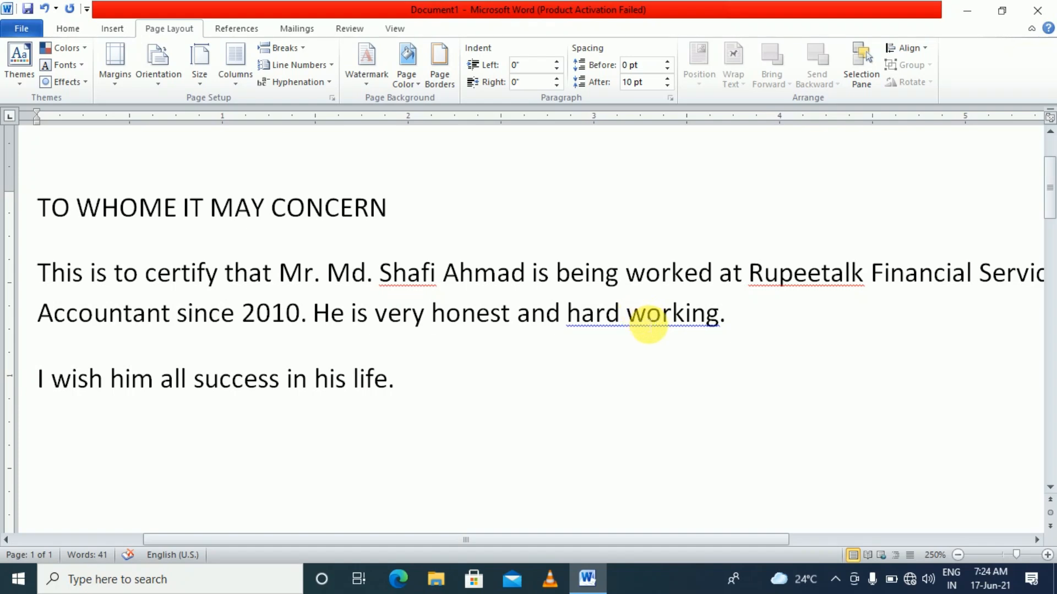
pyautogui.rightClick(644, 322)
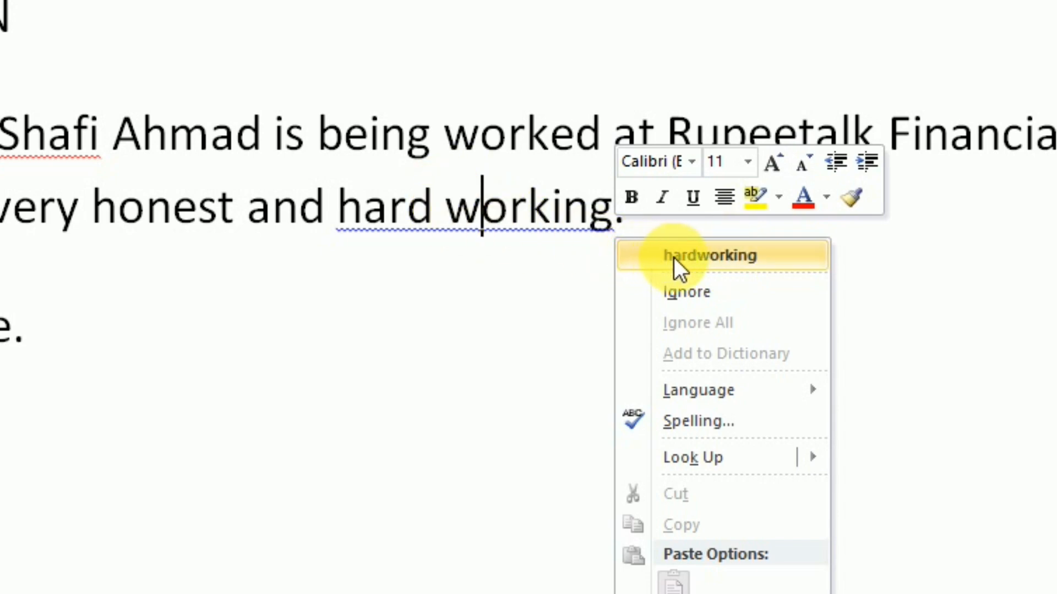
pyautogui.click(758, 268)
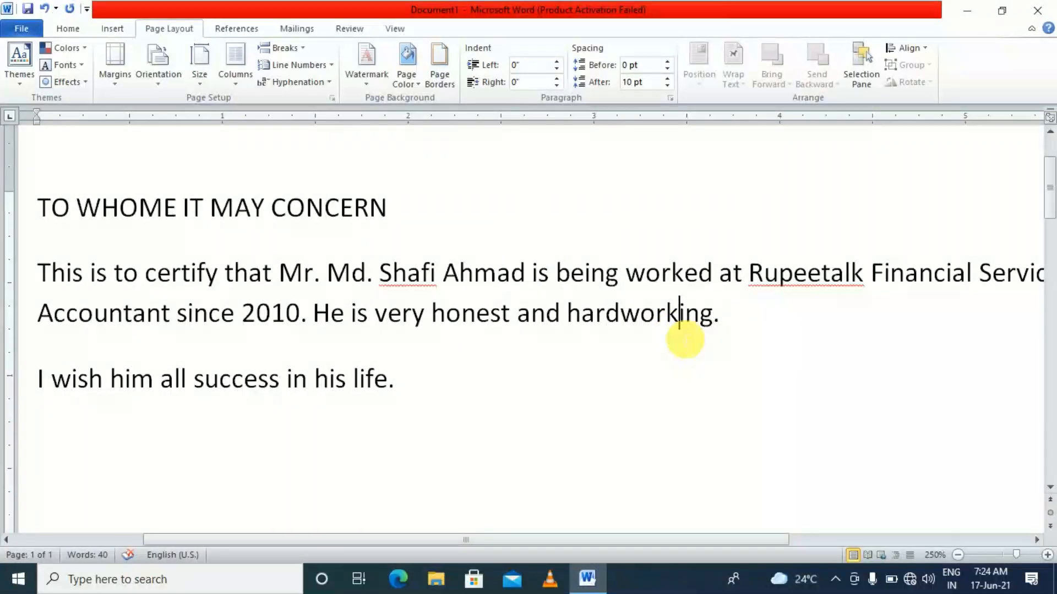
pyautogui.keyDown('ctrl'); pyautogui.scroll(-2, 684, 337); pyautogui.keyUp('ctrl')
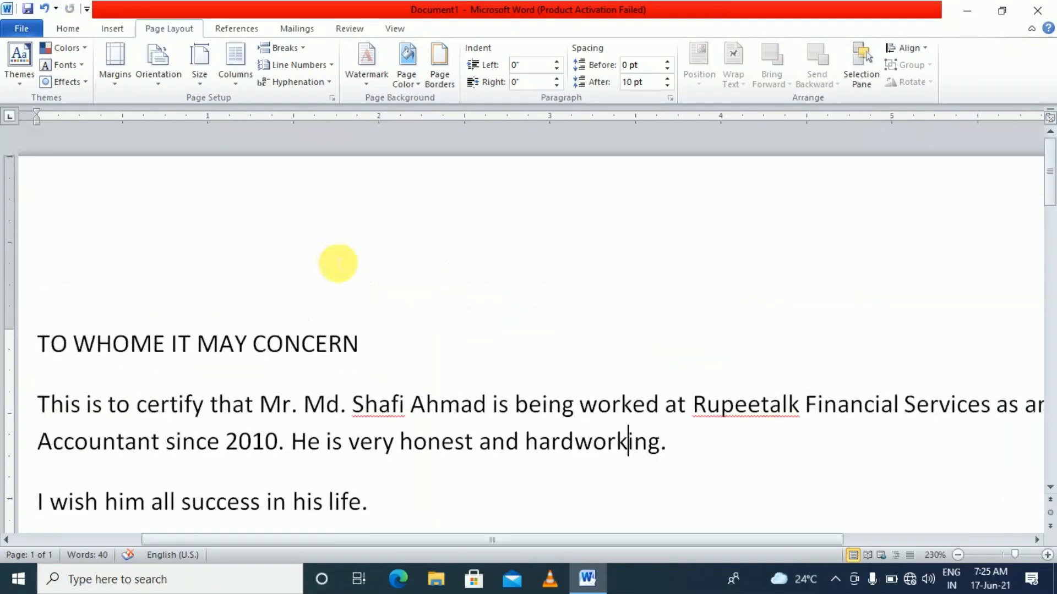
pyautogui.scroll(-10, 439, 476)
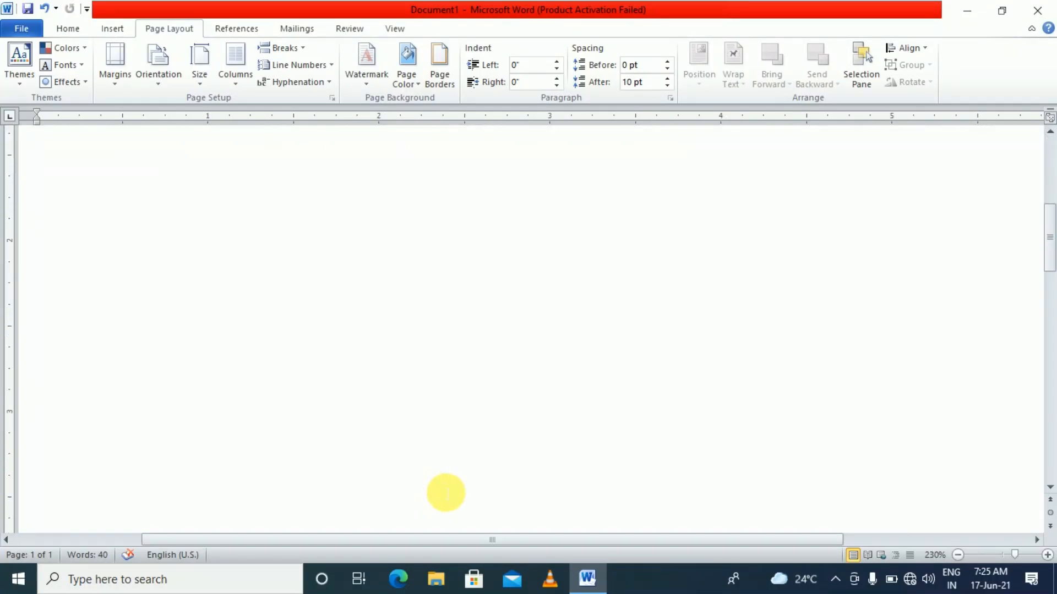
pyautogui.keyDown('ctrl'); pyautogui.scroll(-2, 446, 492); pyautogui.keyUp('ctrl')
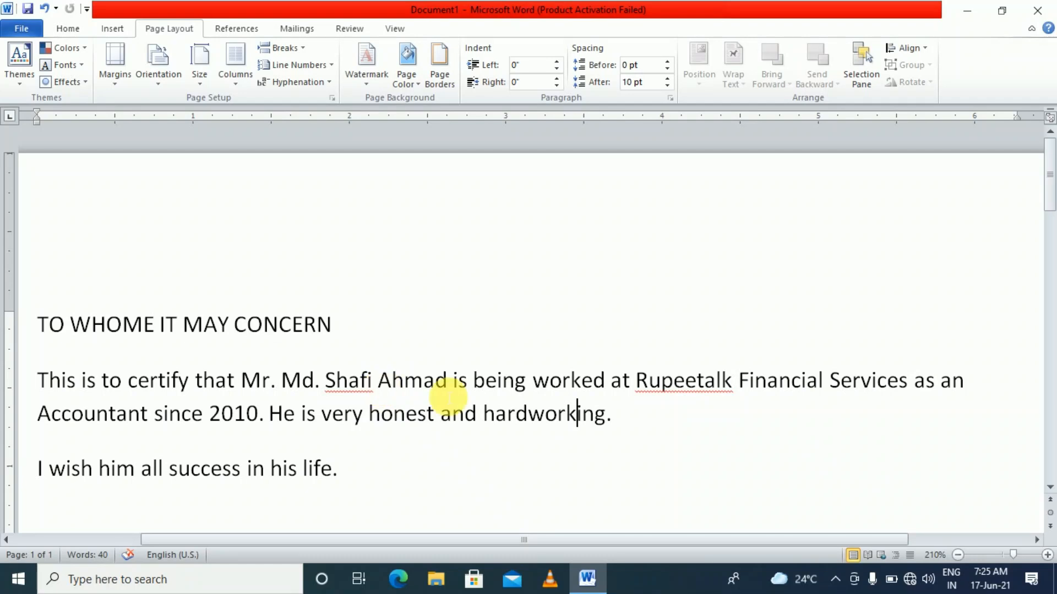
pyautogui.keyDown('ctrl'); pyautogui.scroll(-6, 460, 481); pyautogui.keyUp('ctrl')
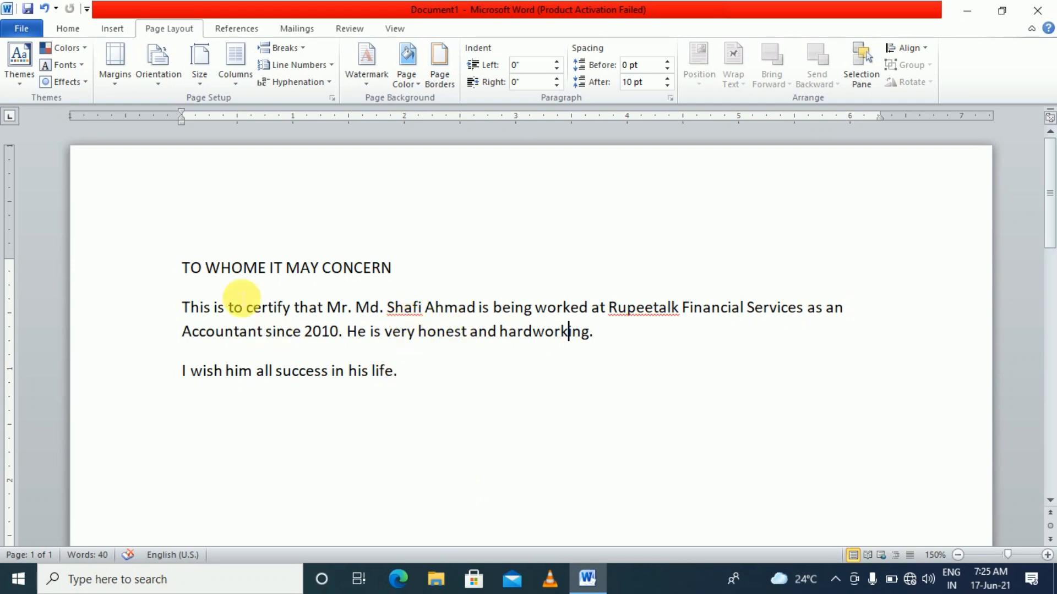
pyautogui.click(625, 349)
pyautogui.click(187, 372)
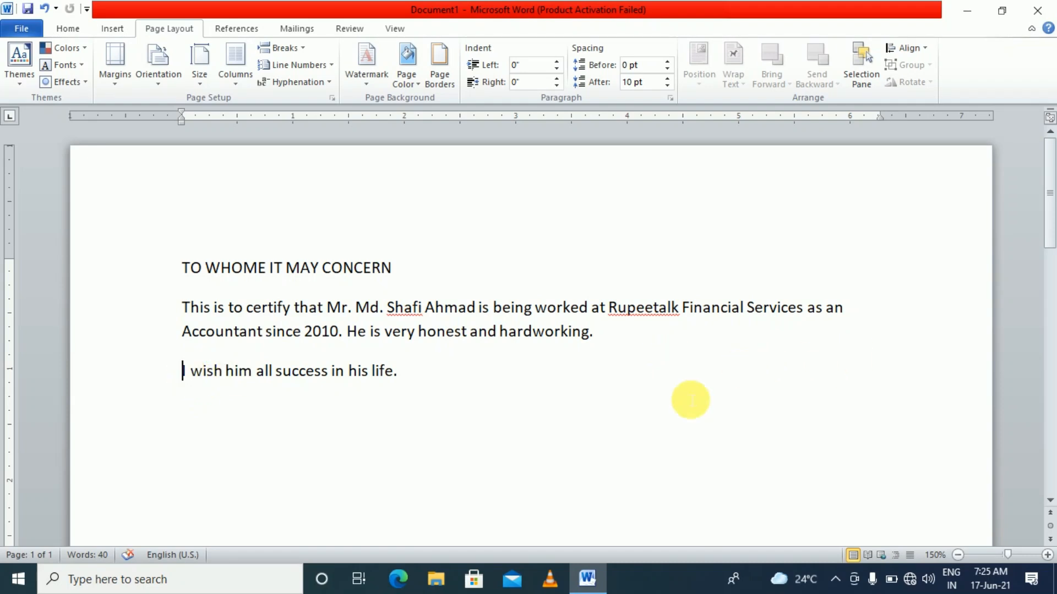
pyautogui.click(604, 337)
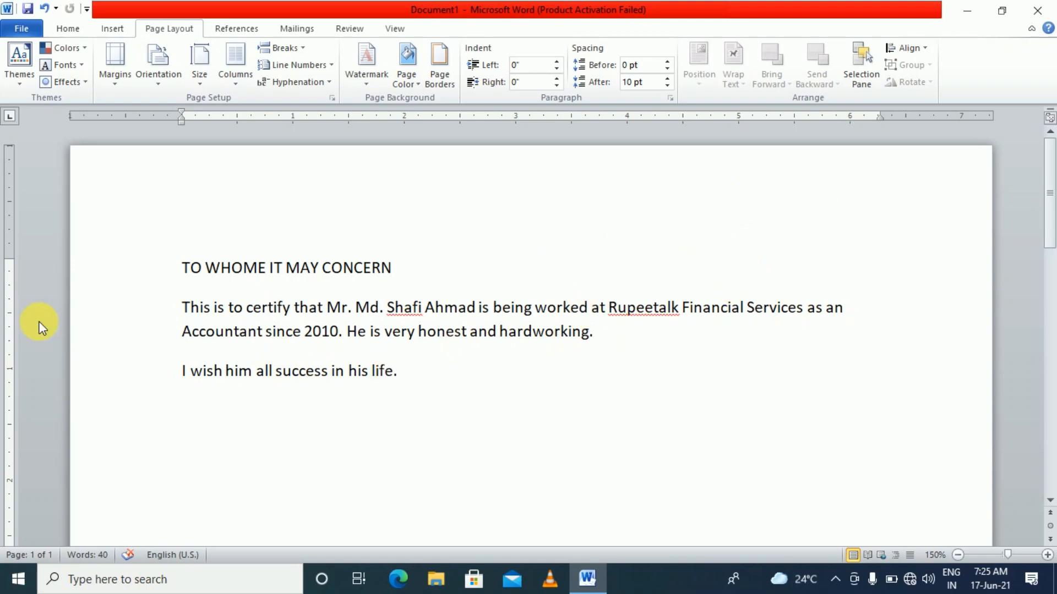
# Add two empty lines after the main paragraph, then select the closing sentence
pyautogui.press('Return')
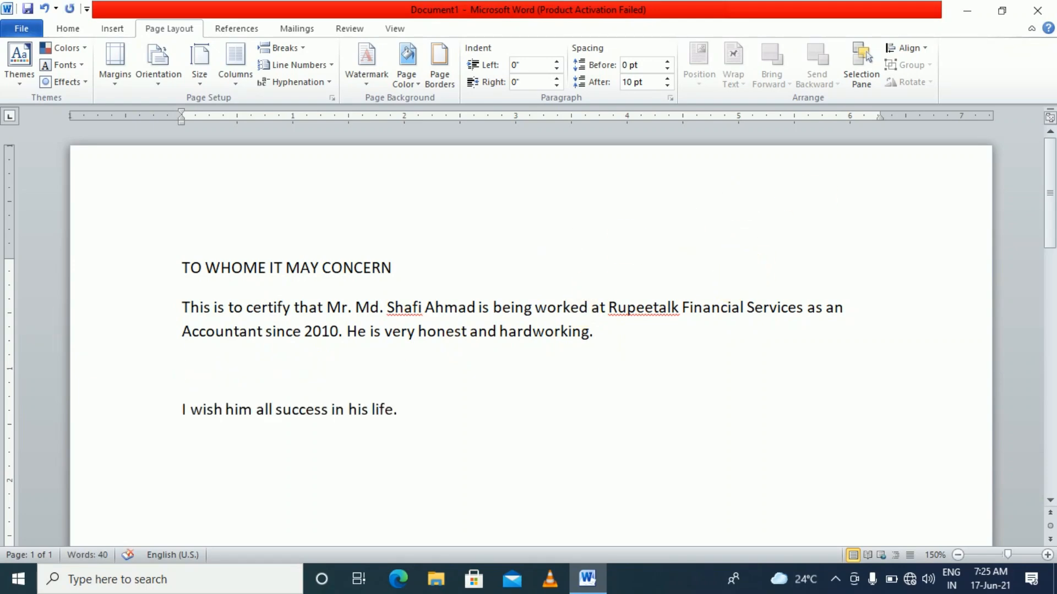
pyautogui.press('Return')
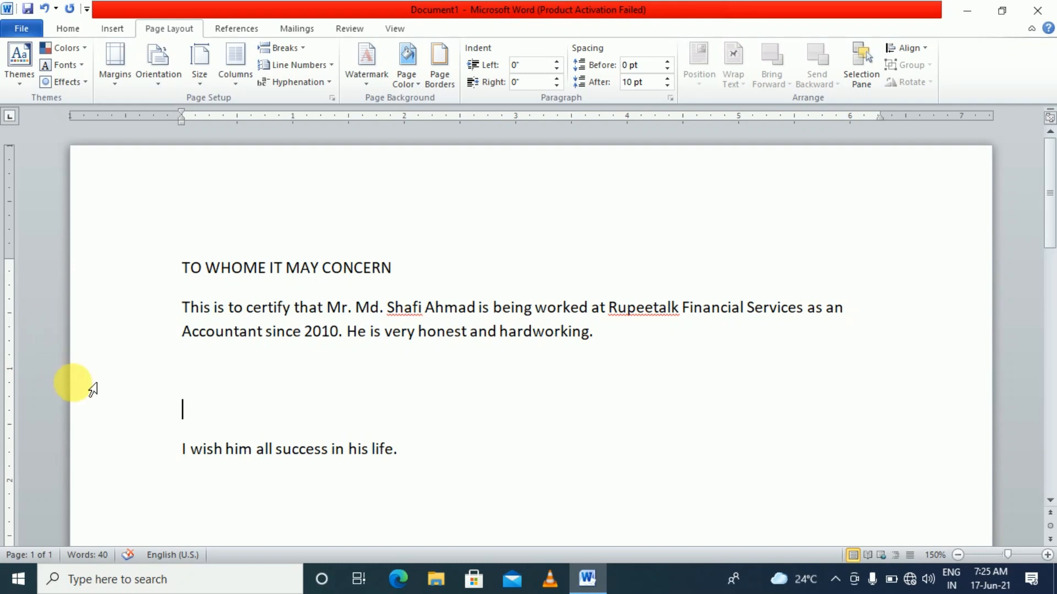
pyautogui.click(184, 453)
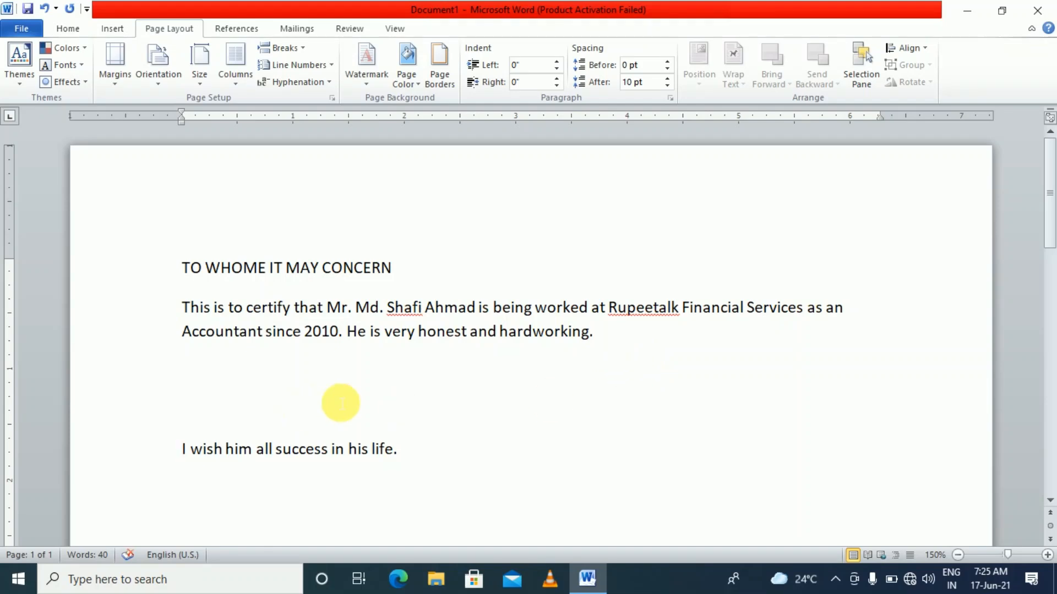
pyautogui.moveTo(406, 447); pyautogui.dragTo(181, 435)
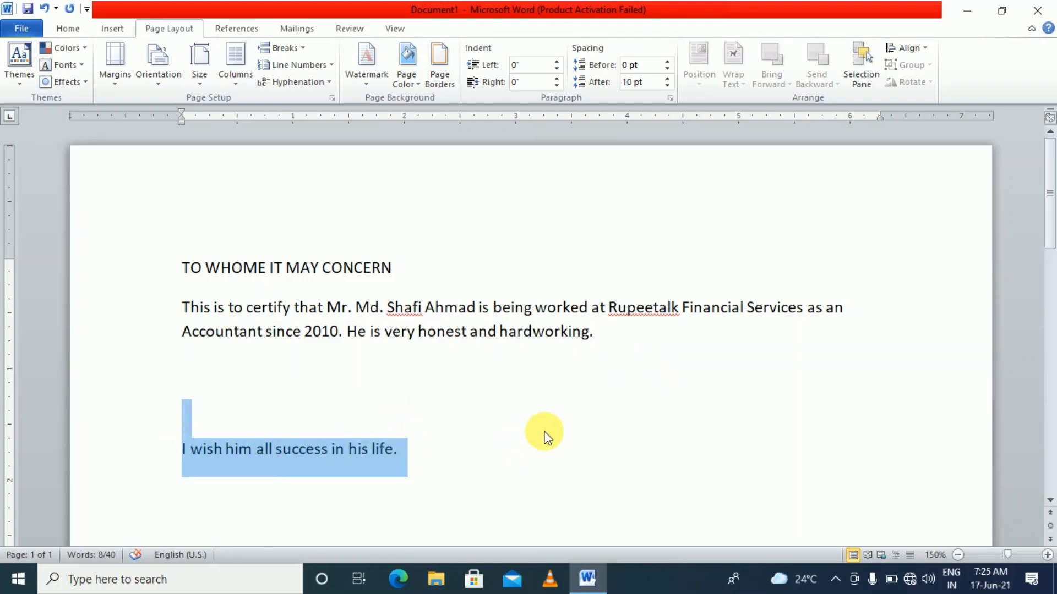
pyautogui.click(599, 345)
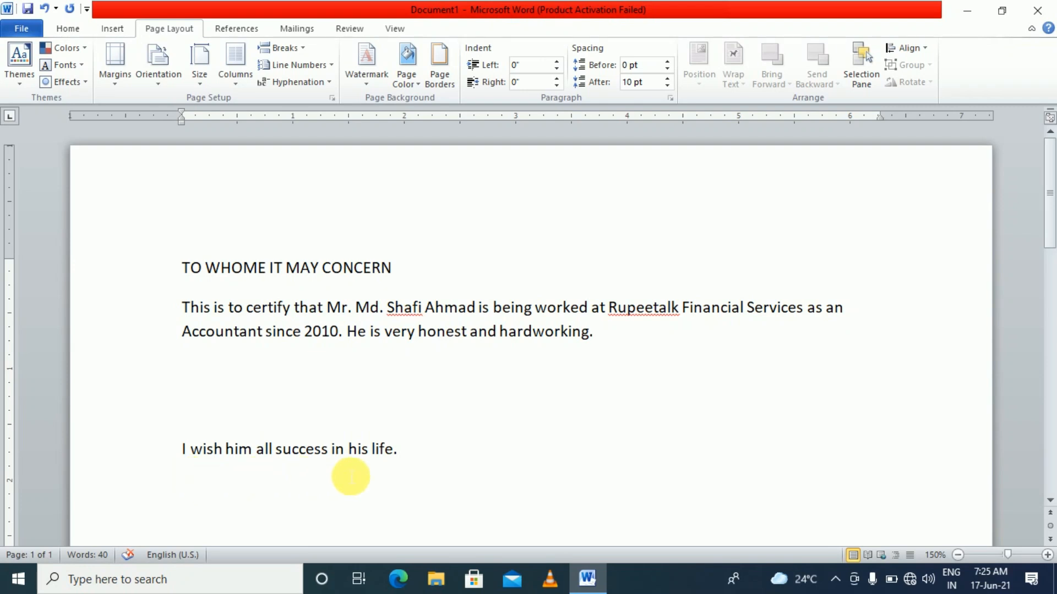
pyautogui.moveTo(405, 455); pyautogui.dragTo(183, 450)
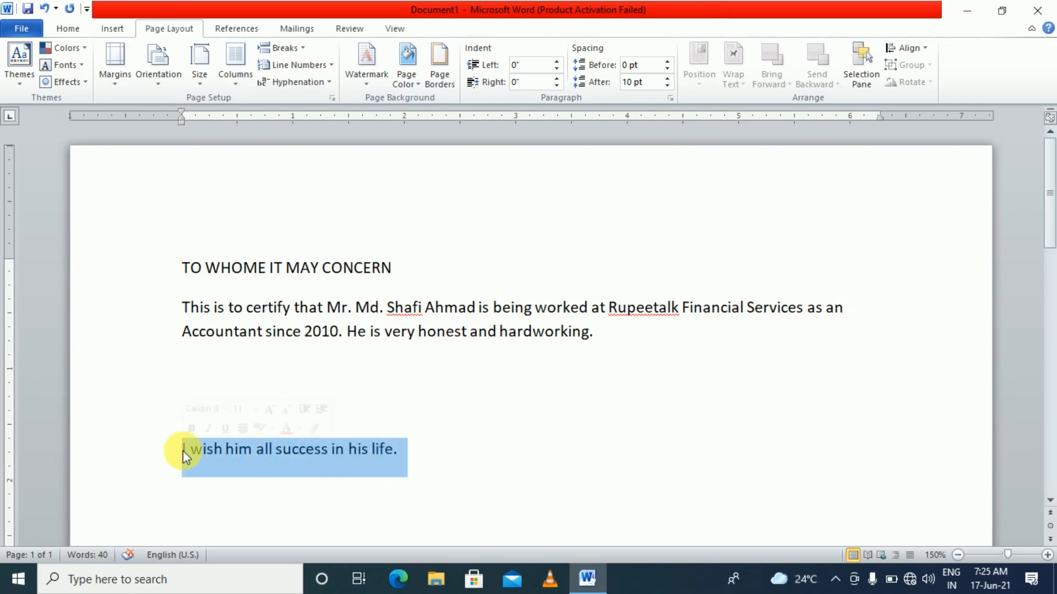
# Cut 'I wish him all success in his life.' and paste it right after 'hardworking.'
pyautogui.rightClick(217, 455)
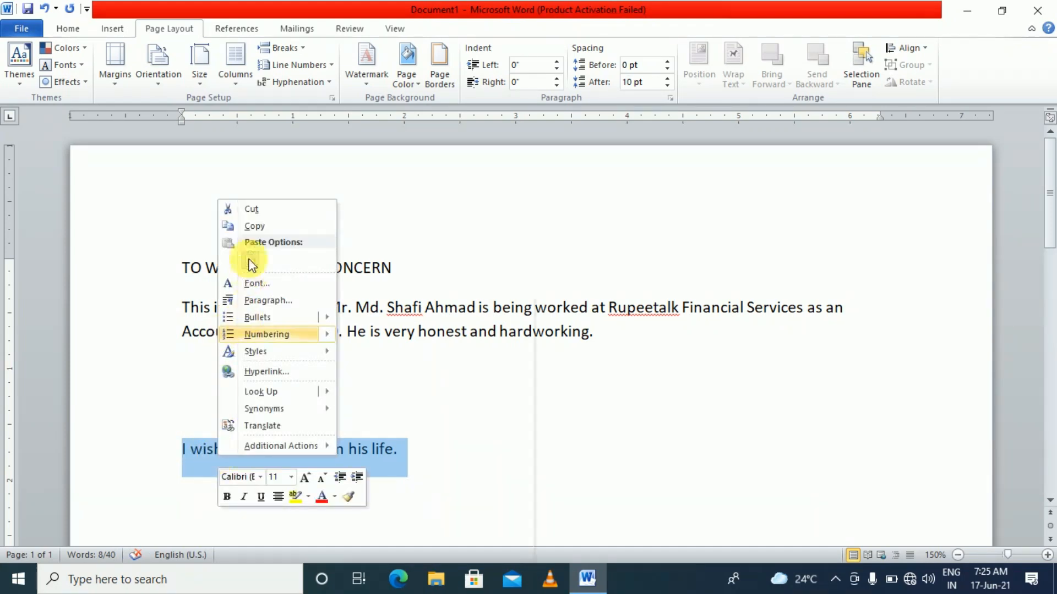
pyautogui.click(251, 209)
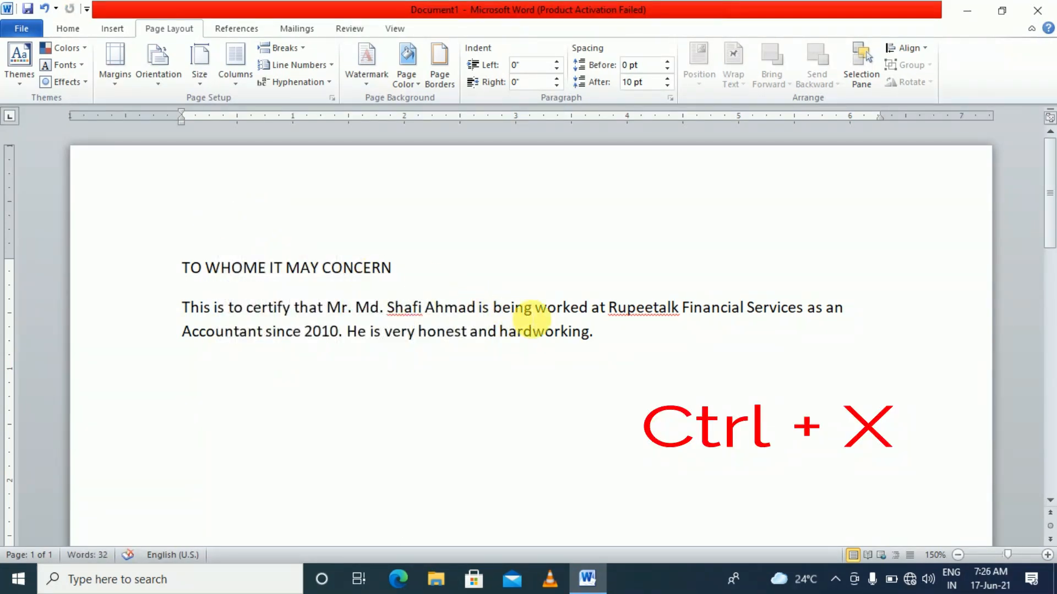
pyautogui.click(596, 334)
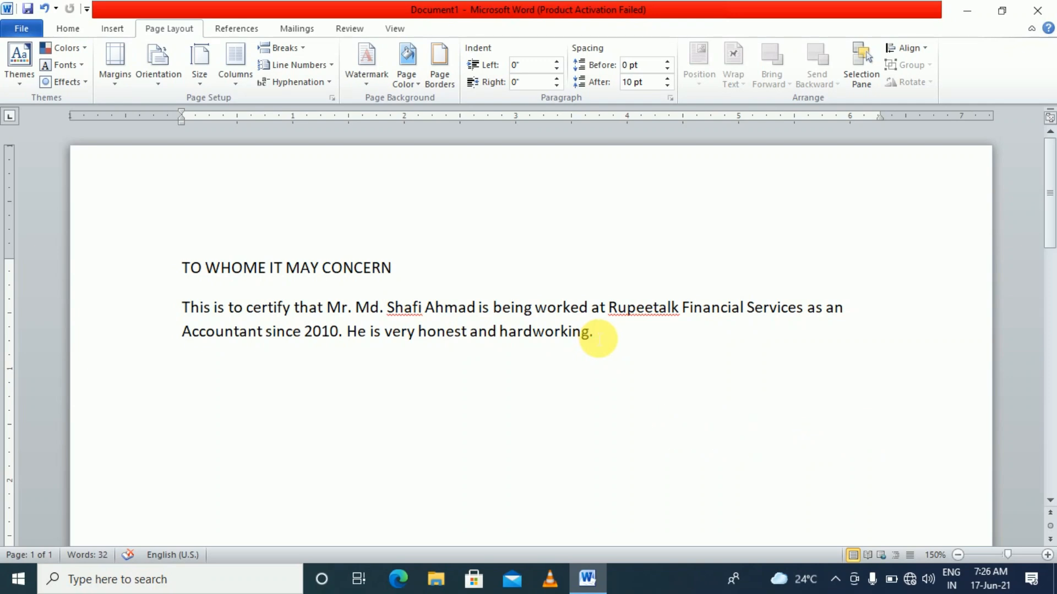
pyautogui.rightClick(597, 335)
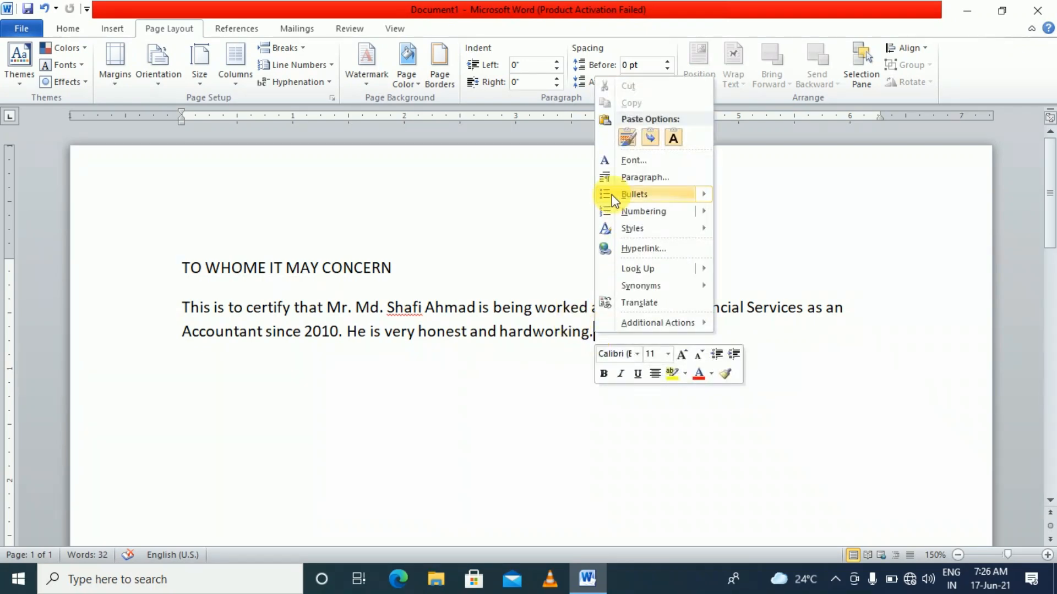
pyautogui.moveTo(627, 200)
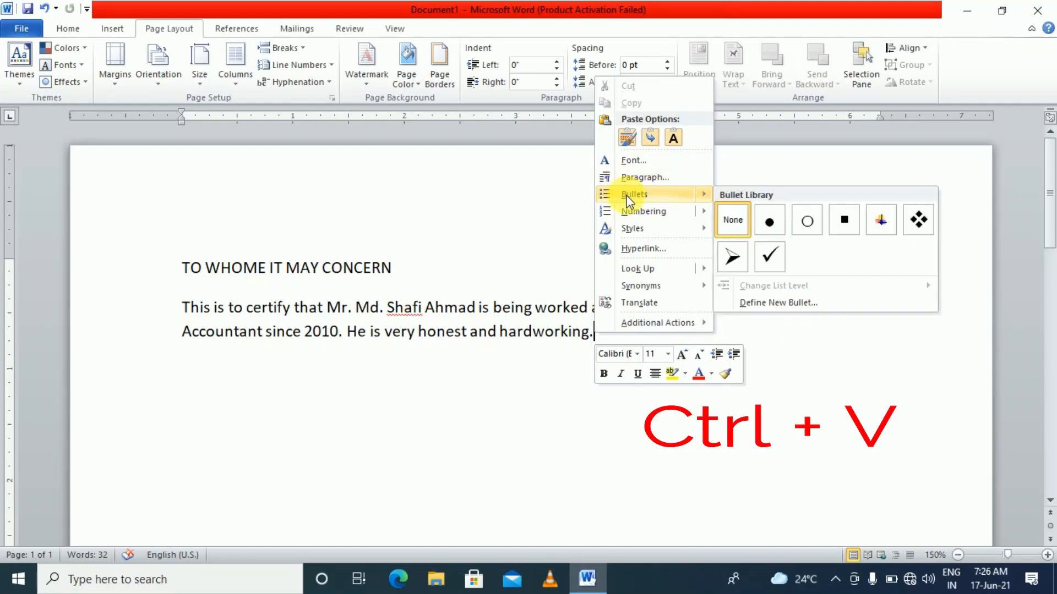
pyautogui.hotkey('ctrl', 'v')
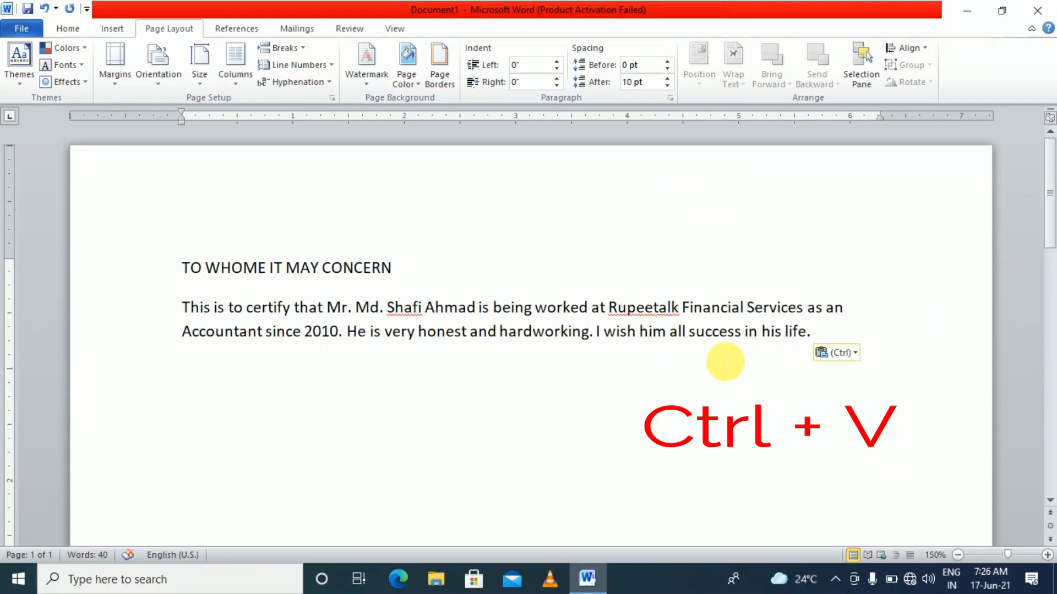
pyautogui.click(597, 334)
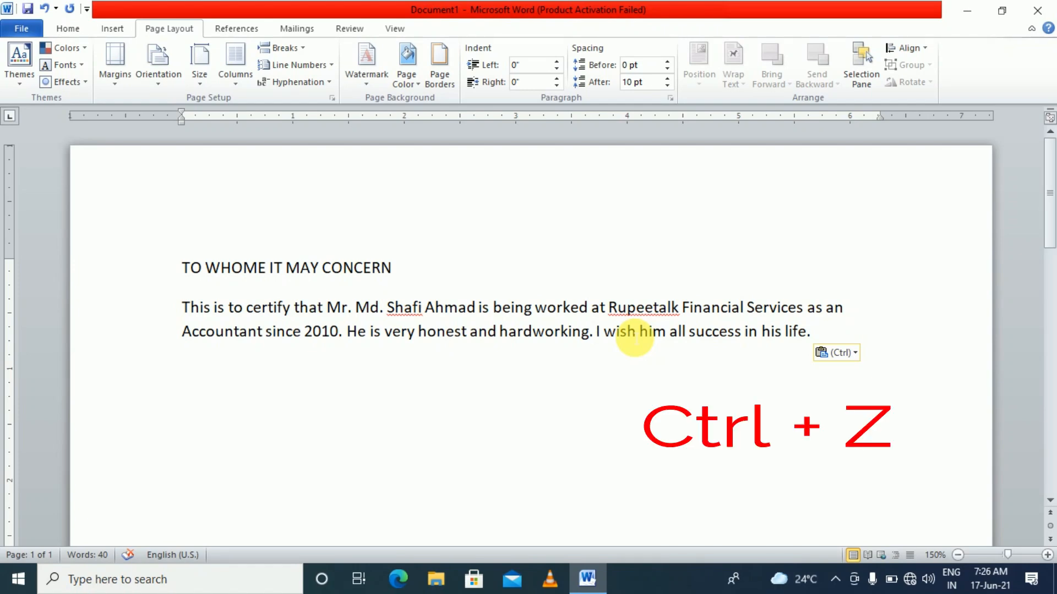
# Split 'I wish him all success in his life.' back into its own paragraph below the body text
pyautogui.click(600, 337)
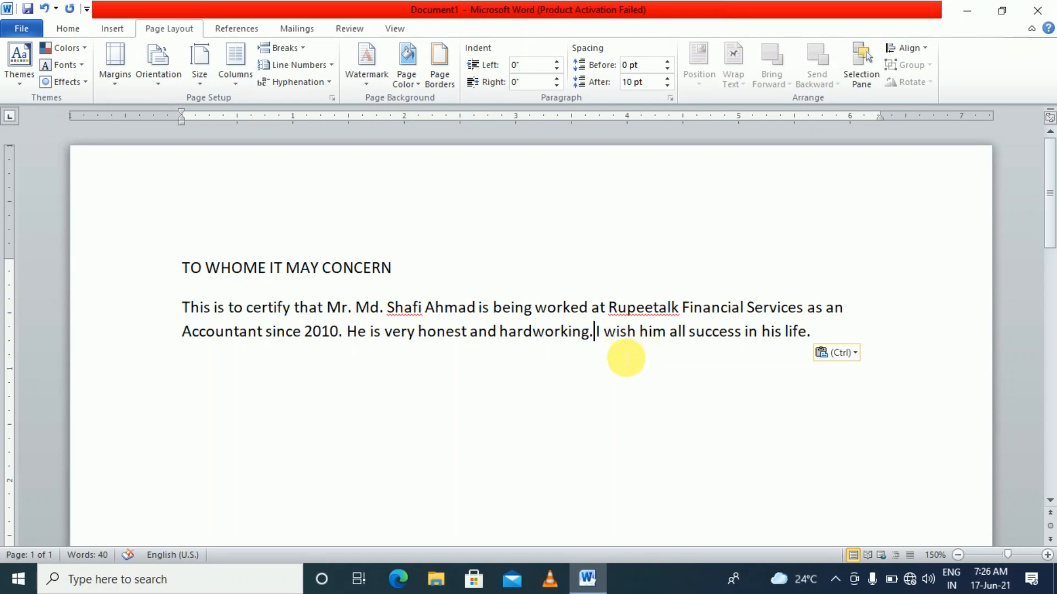
pyautogui.keyDown('ctrl'); pyautogui.scroll(-4, 641, 358); pyautogui.keyUp('ctrl')
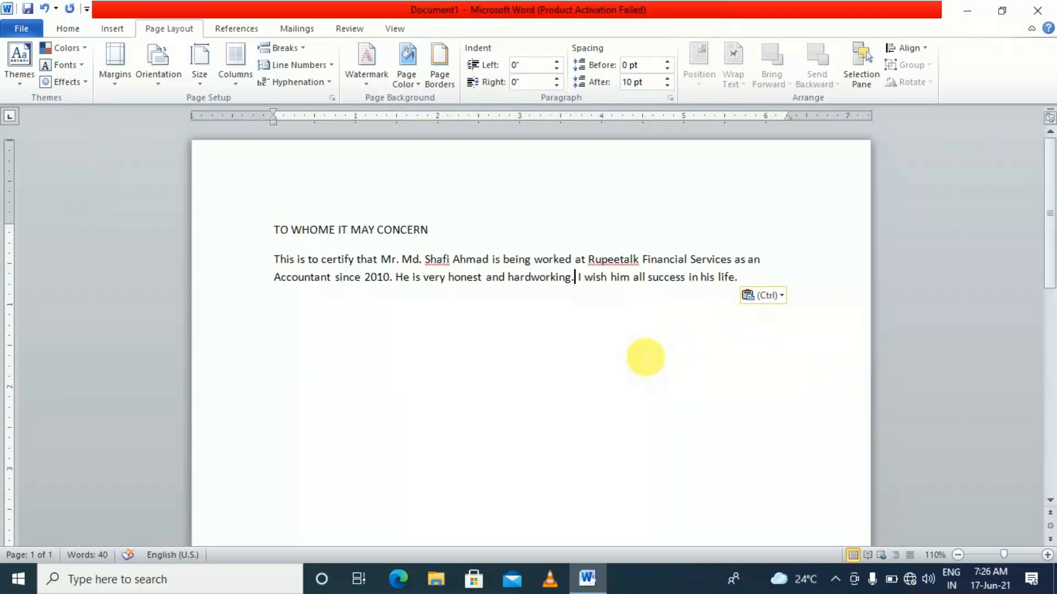
pyautogui.keyDown('ctrl'); pyautogui.scroll(8, 645, 358); pyautogui.keyUp('ctrl')
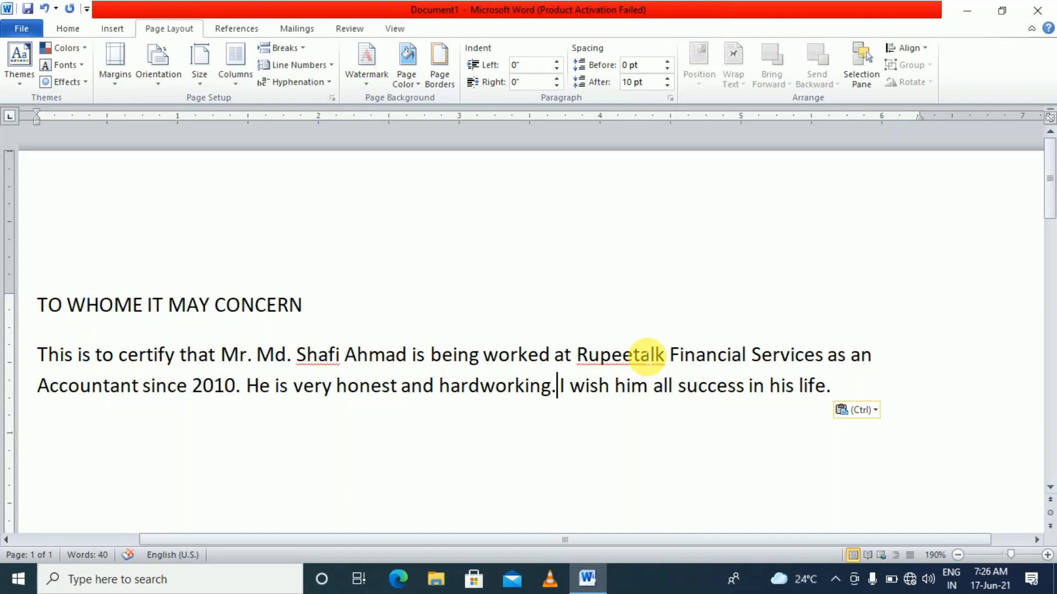
pyautogui.press('Return')
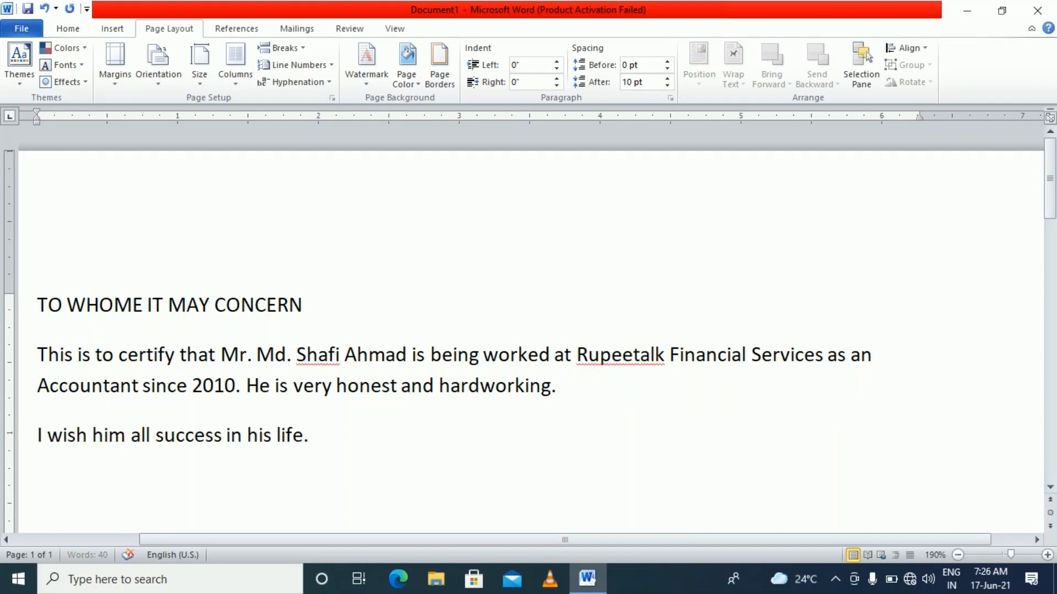
pyautogui.scroll(-2, 450, 454)
pyautogui.scroll(-1, 450, 454)
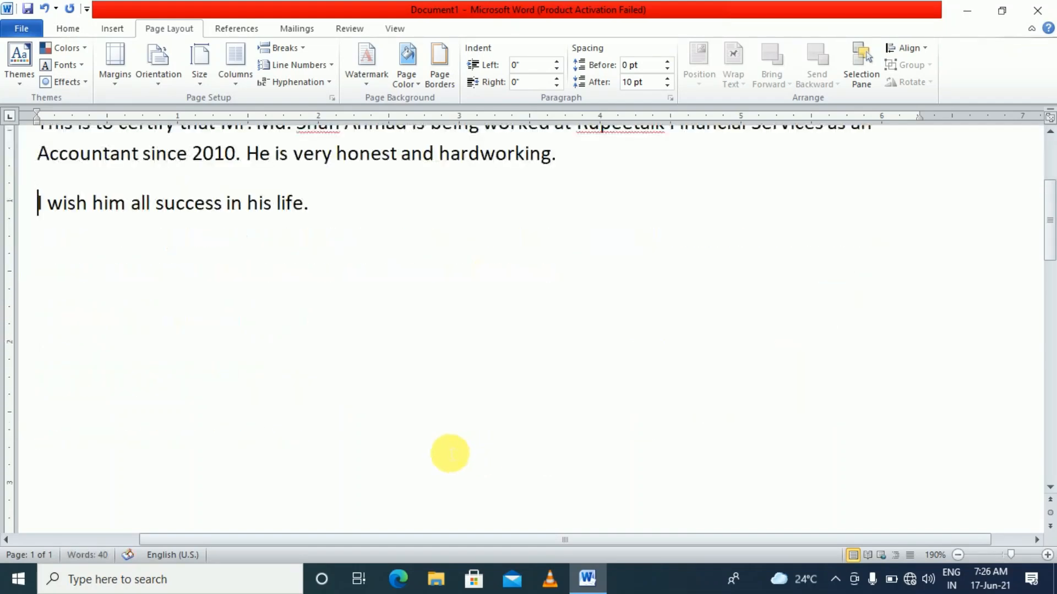
pyautogui.scroll(1, 451, 454)
pyautogui.click(561, 280)
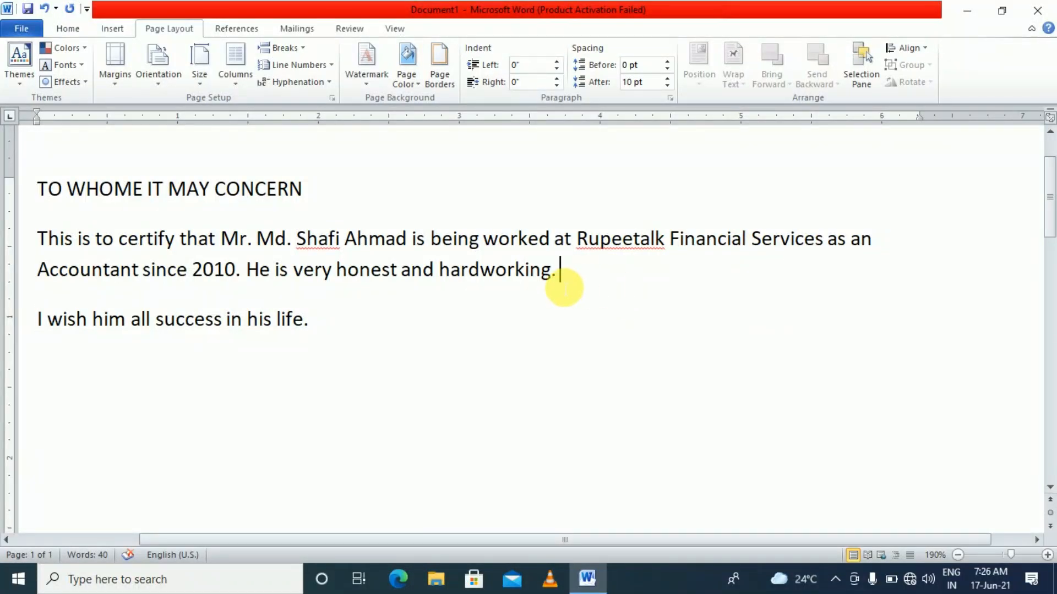
pyautogui.click(36, 323)
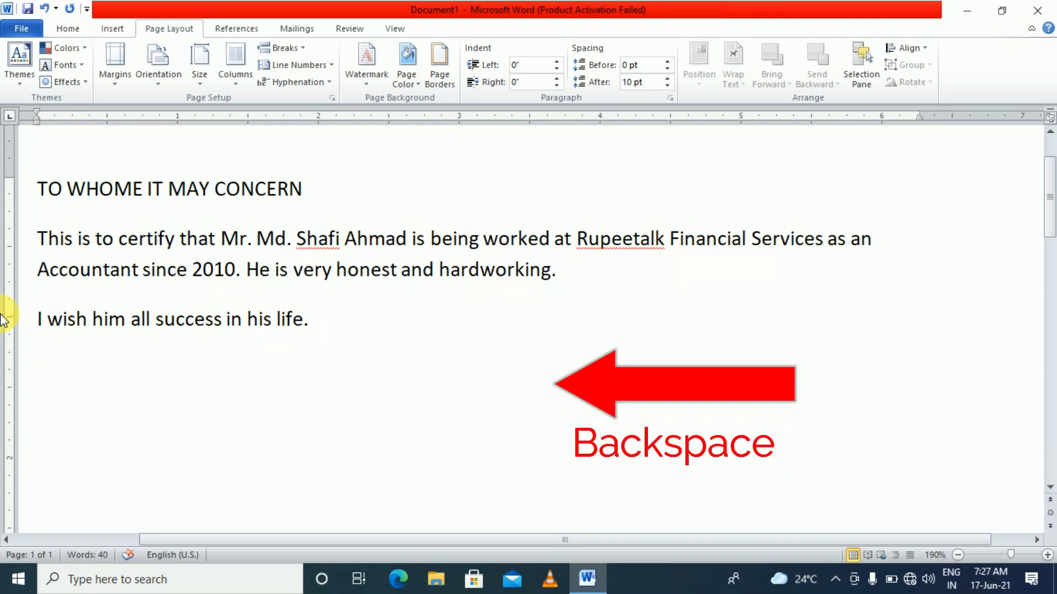
pyautogui.press('BackSpace')
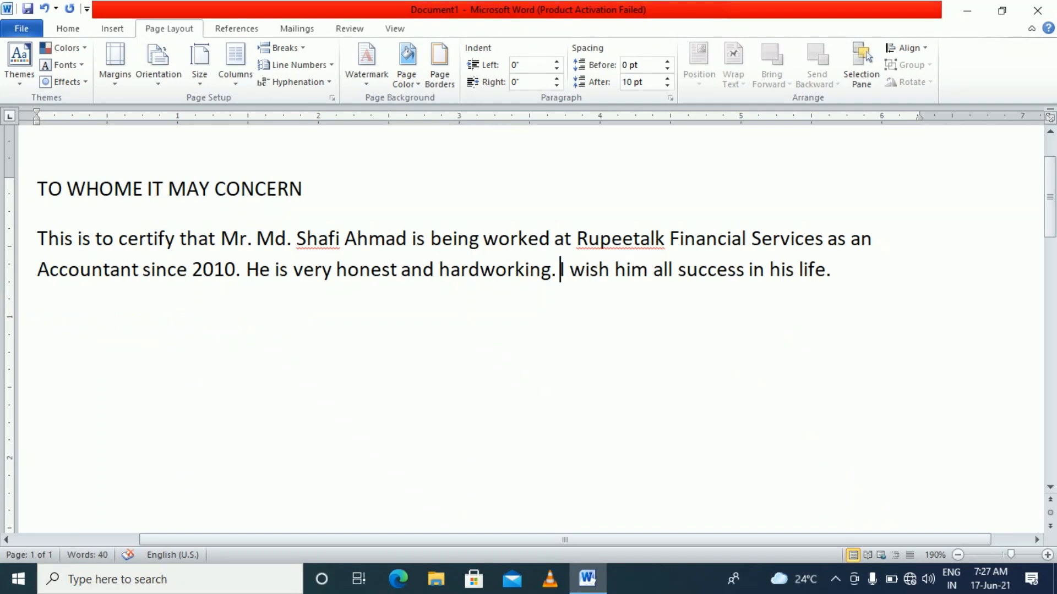
pyautogui.press('Return')
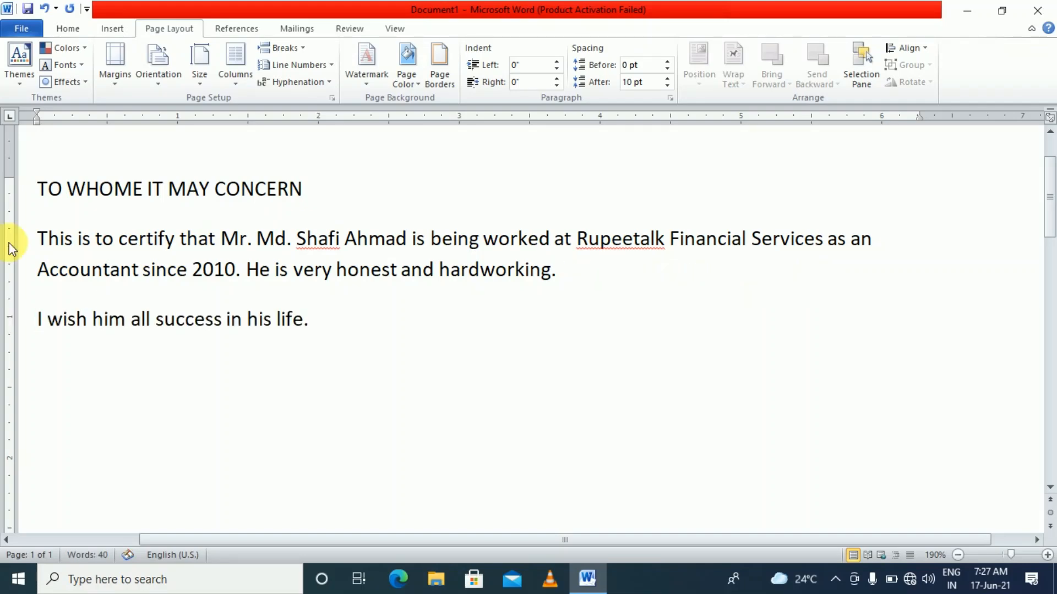
pyautogui.keyDown('ctrl'); pyautogui.scroll(-3, 90, 171); pyautogui.keyUp('ctrl')
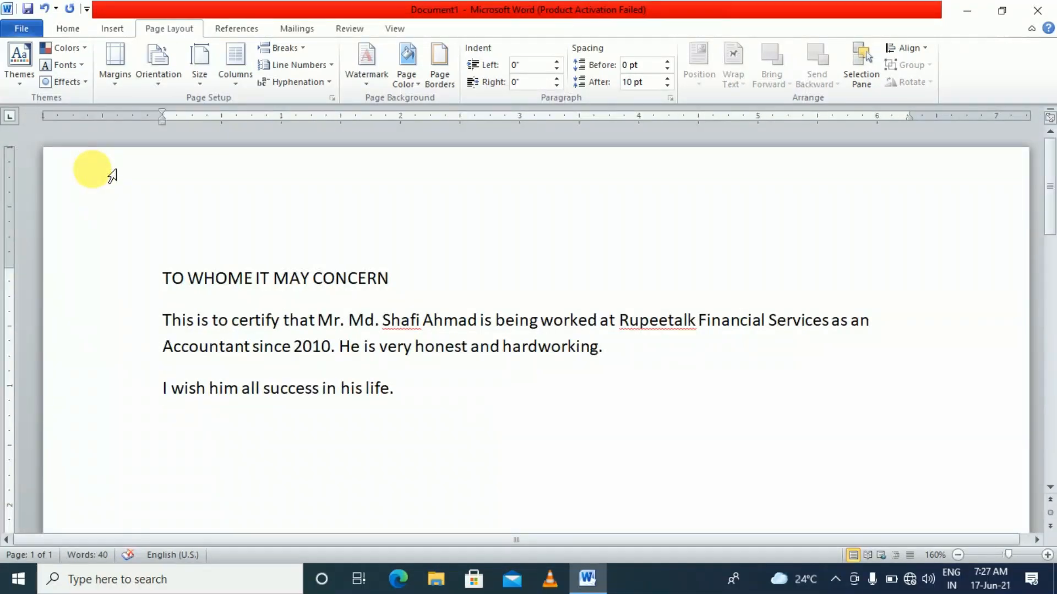
# Select all text from the heading to the closing line with the Home formatting options showing
pyautogui.click(165, 278)
pyautogui.moveTo(168, 278); pyautogui.dragTo(397, 394)
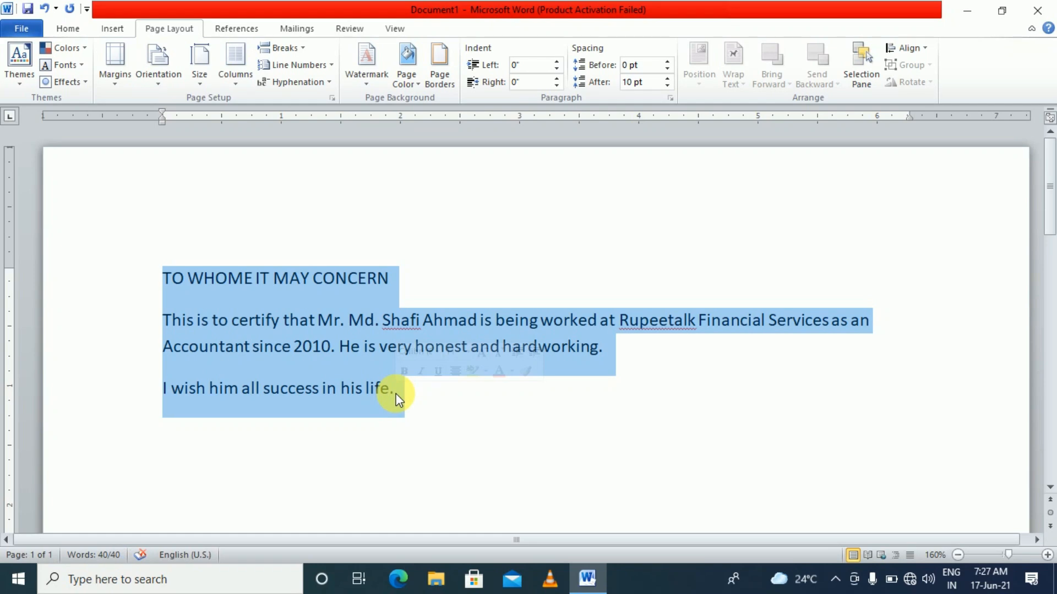
pyautogui.click(70, 30)
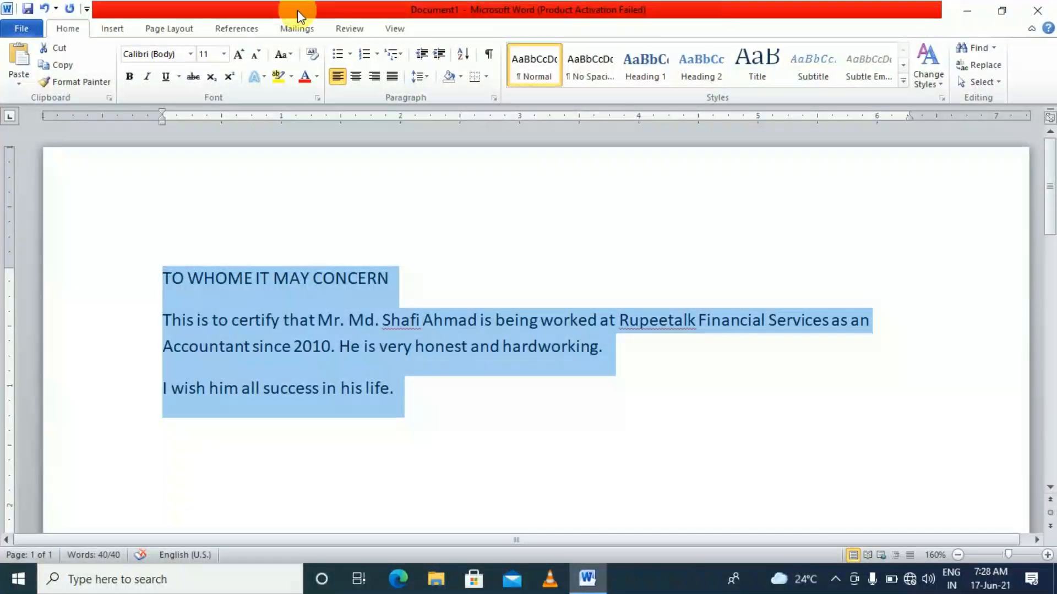
# Change all the selected certificate text to Arial
pyautogui.click(191, 54)
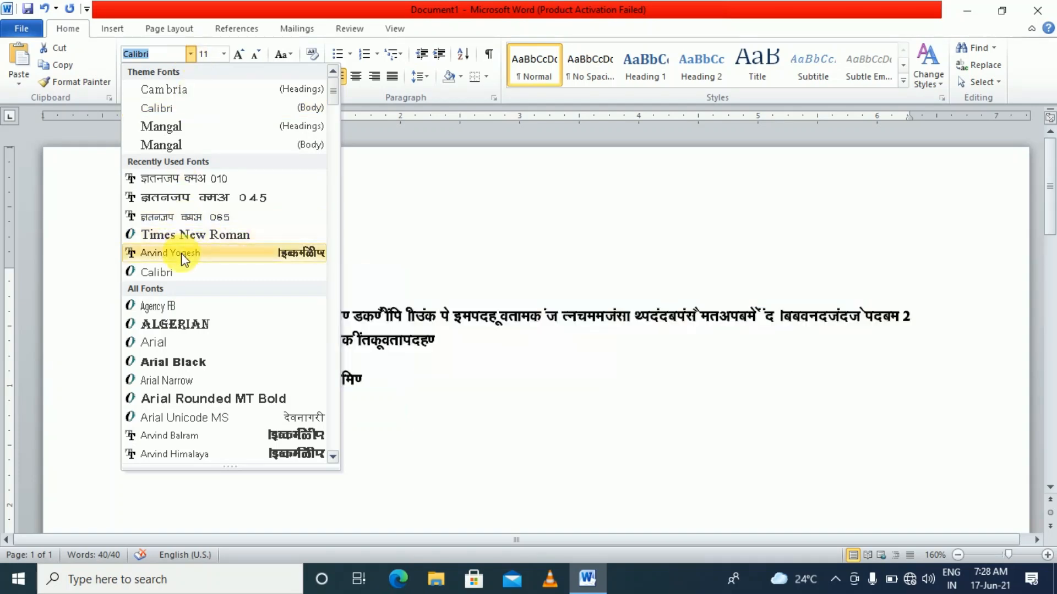
pyautogui.click(162, 343)
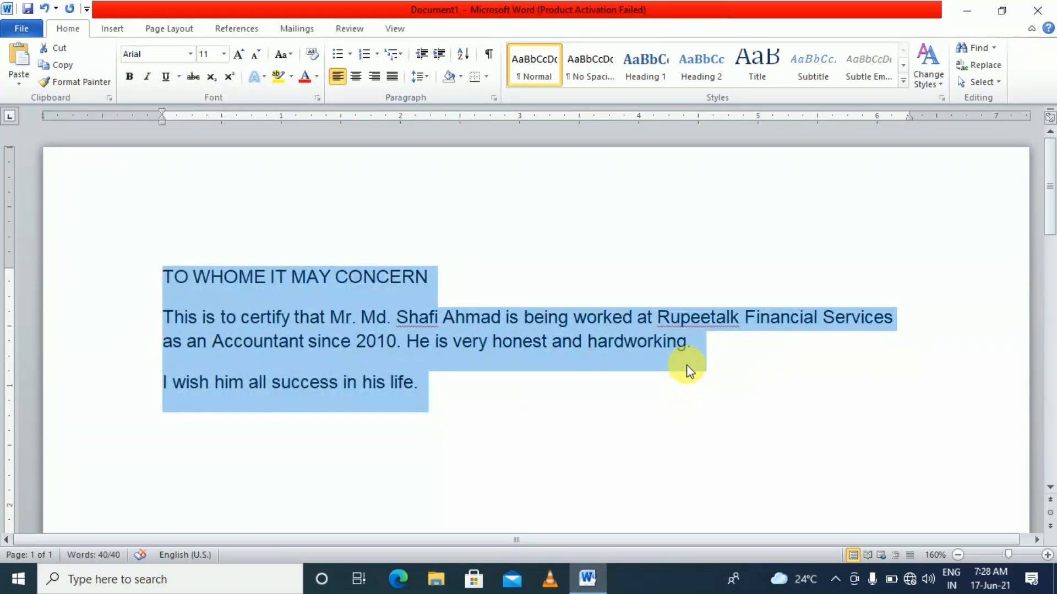
pyautogui.click(635, 349)
# Set the heading 'TO WHOME IT MAY CONCERN' in Algerian and centre it
pyautogui.click(429, 278)
pyautogui.moveTo(432, 278); pyautogui.dragTo(176, 279)
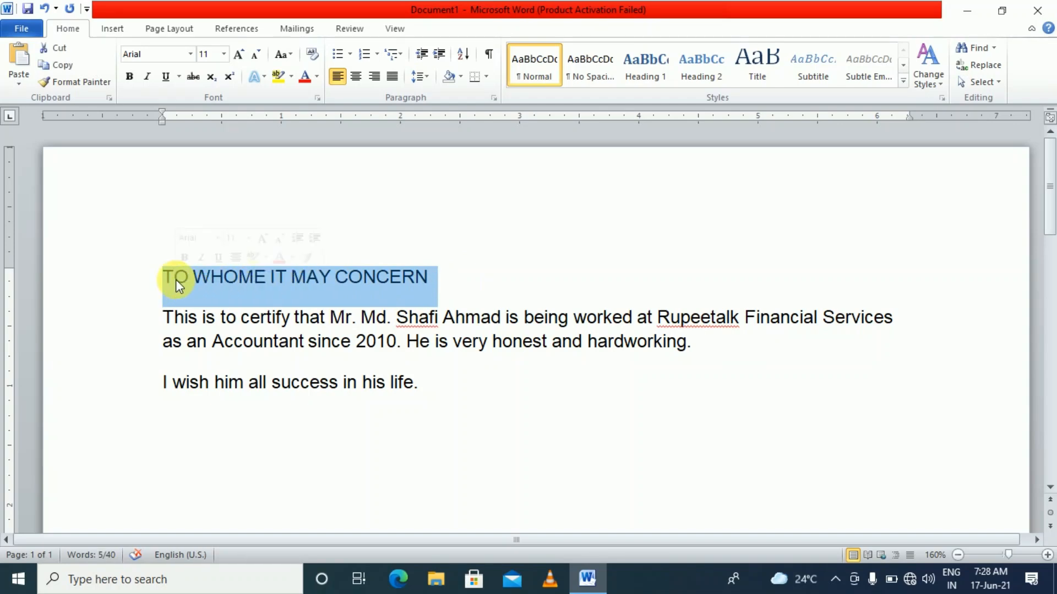
pyautogui.click(190, 58)
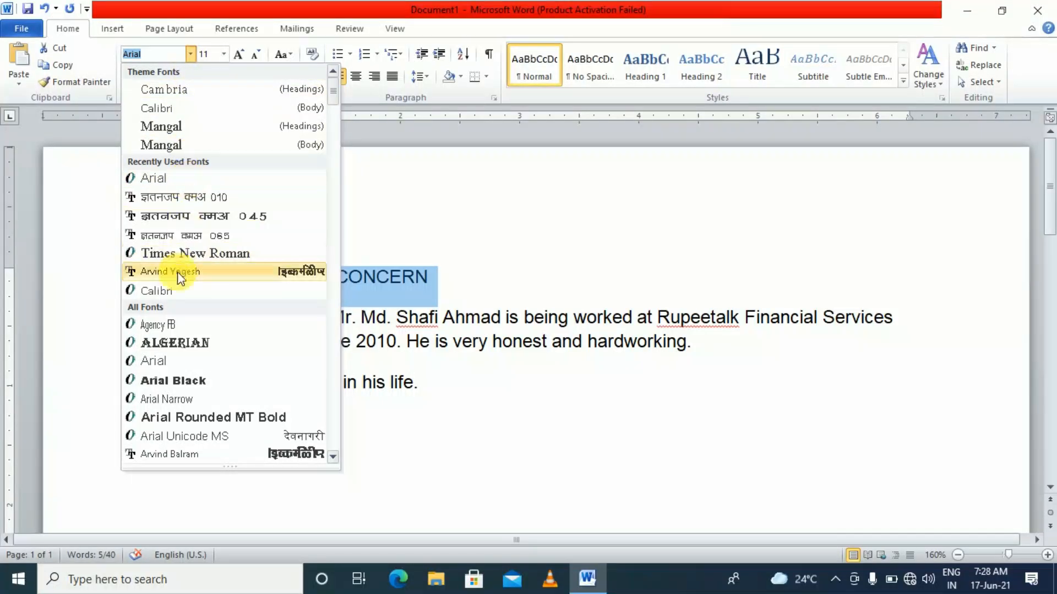
pyautogui.click(188, 344)
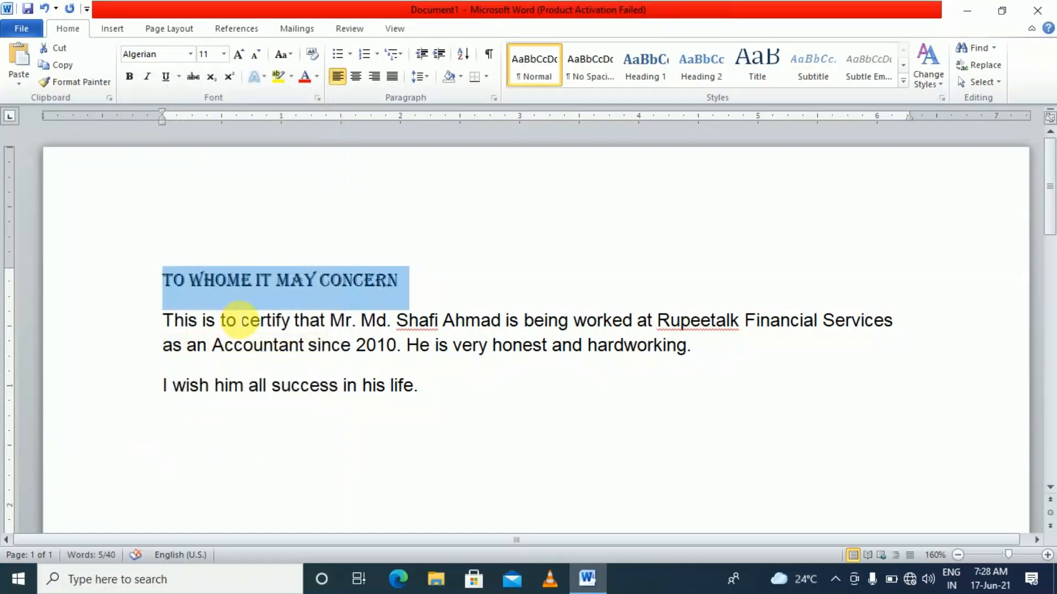
pyautogui.click(227, 318)
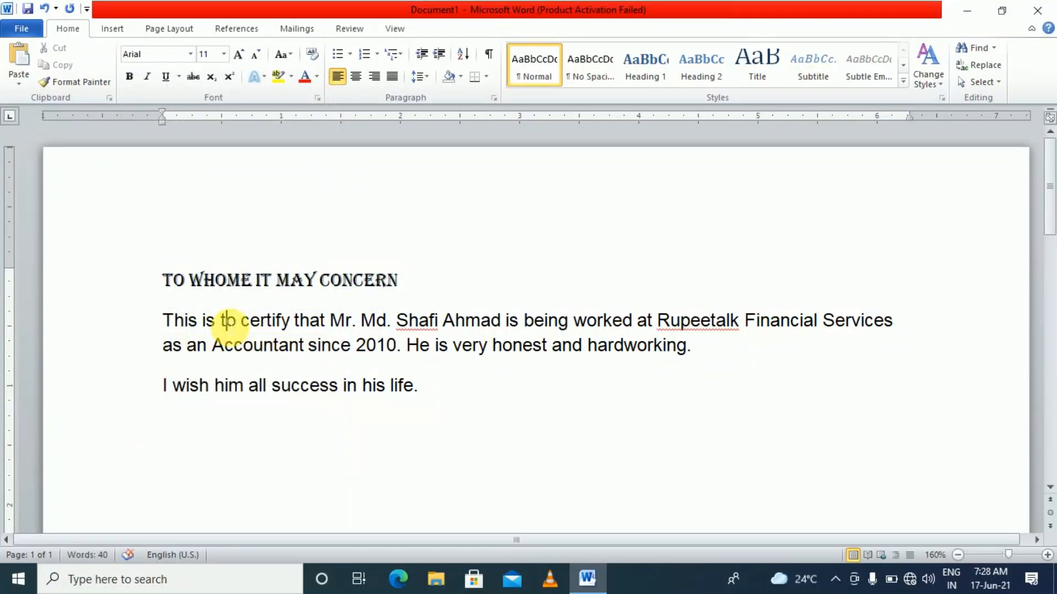
pyautogui.moveTo(405, 281); pyautogui.dragTo(172, 282)
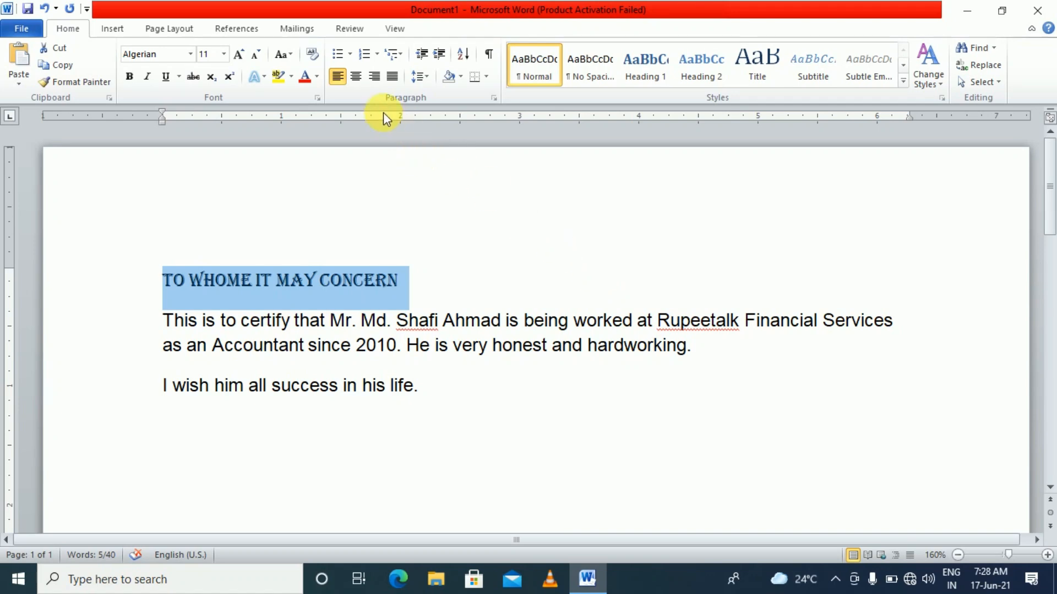
pyautogui.click(356, 76)
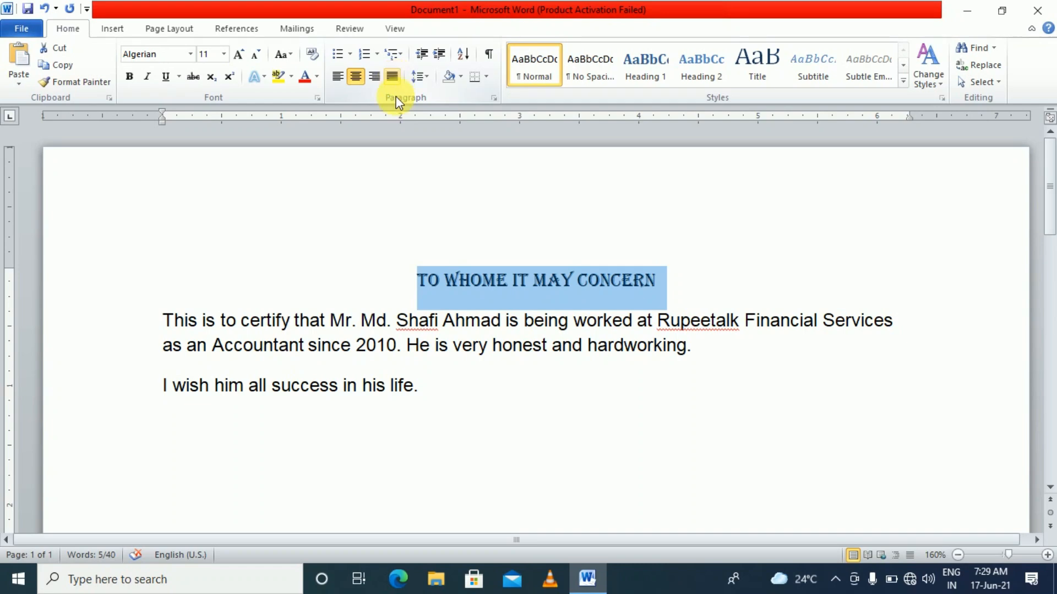
# Deselect the heading and select the body text from 'This' through the end of the last line
pyautogui.click(407, 332)
pyautogui.moveTo(164, 321); pyautogui.dragTo(418, 384)
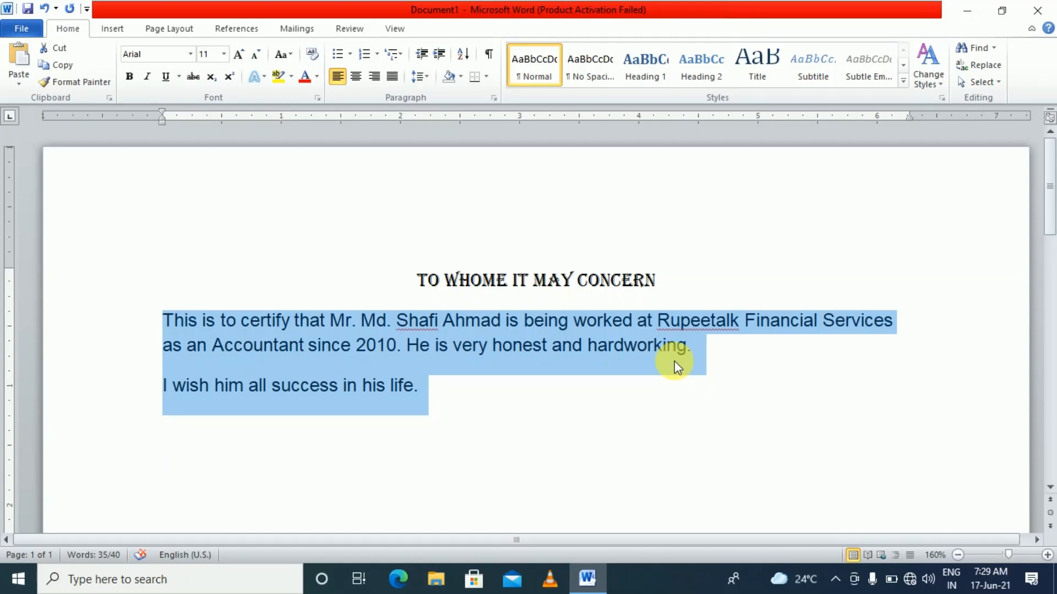
# Append a second copy of 'He is very honest and hardworking.' to the first paragraph, then justify it
pyautogui.click(702, 355)
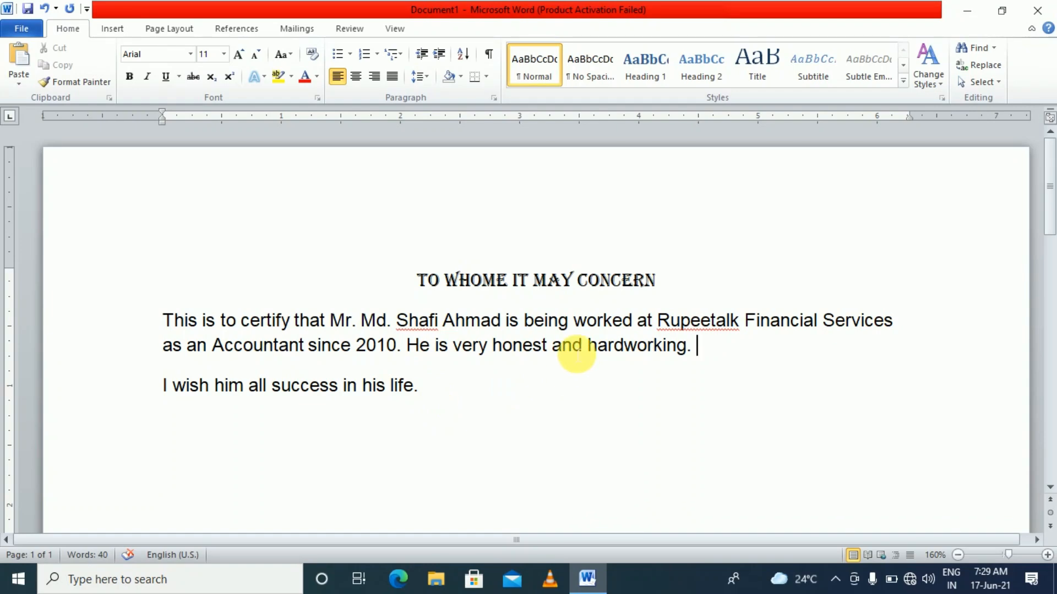
pyautogui.press('Left')
pyautogui.hotkey('ctrl', 'shift', 'Left')
pyautogui.hotkey('ctrl', 'shift', 'Left')
pyautogui.hotkey('ctrl', 'shift', 'Left')
pyautogui.hotkey('ctrl', 'shift', 'Left')
pyautogui.hotkey('ctrl', 'shift', 'Left')
pyautogui.hotkey('ctrl', 'shift', 'Left')
pyautogui.hotkey('ctrl', 'c')
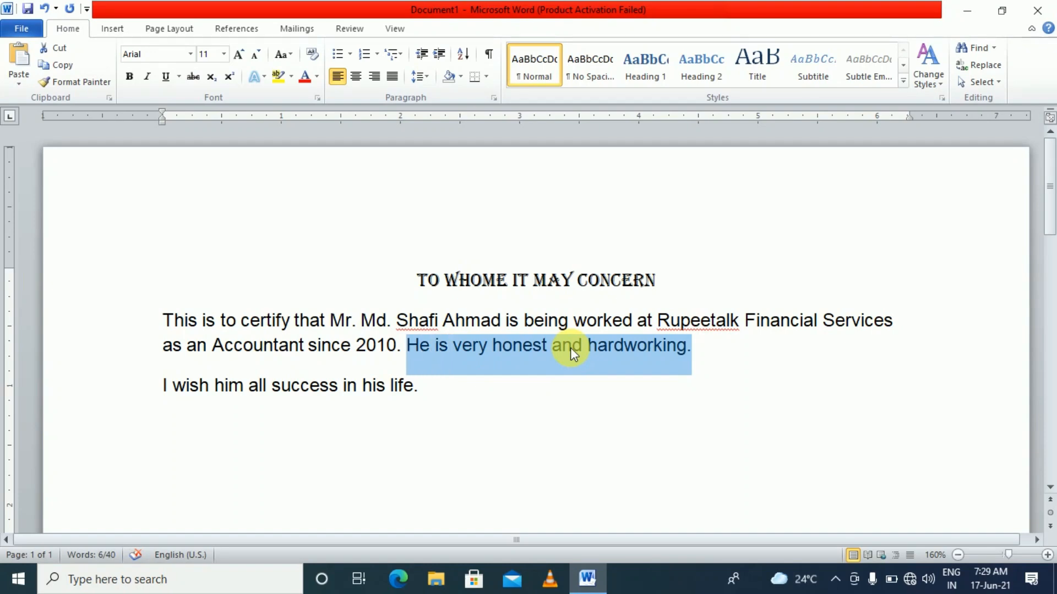
pyautogui.press('Right')
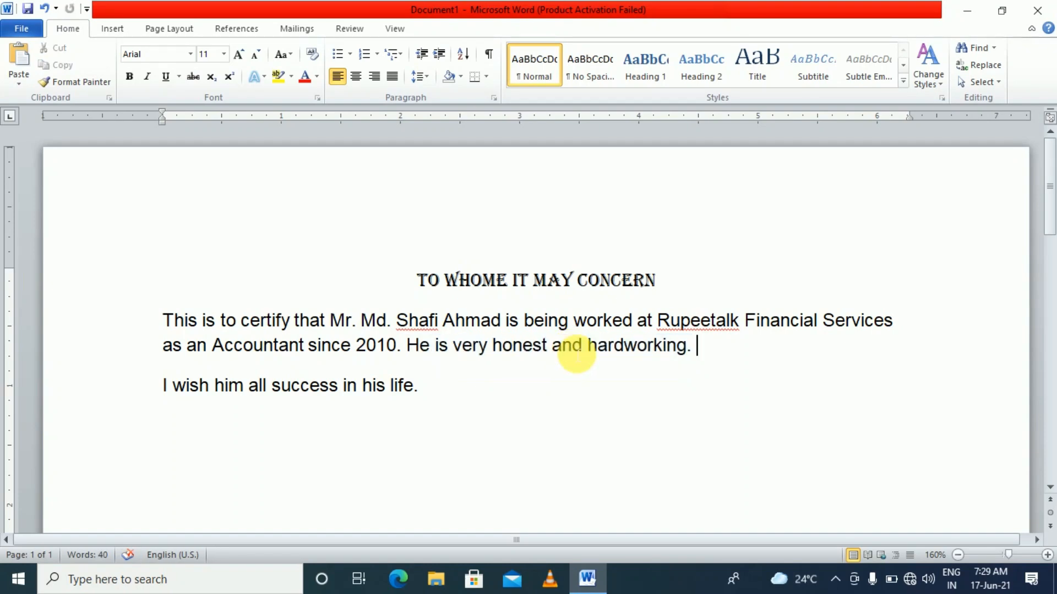
pyautogui.hotkey('ctrl', 'v')
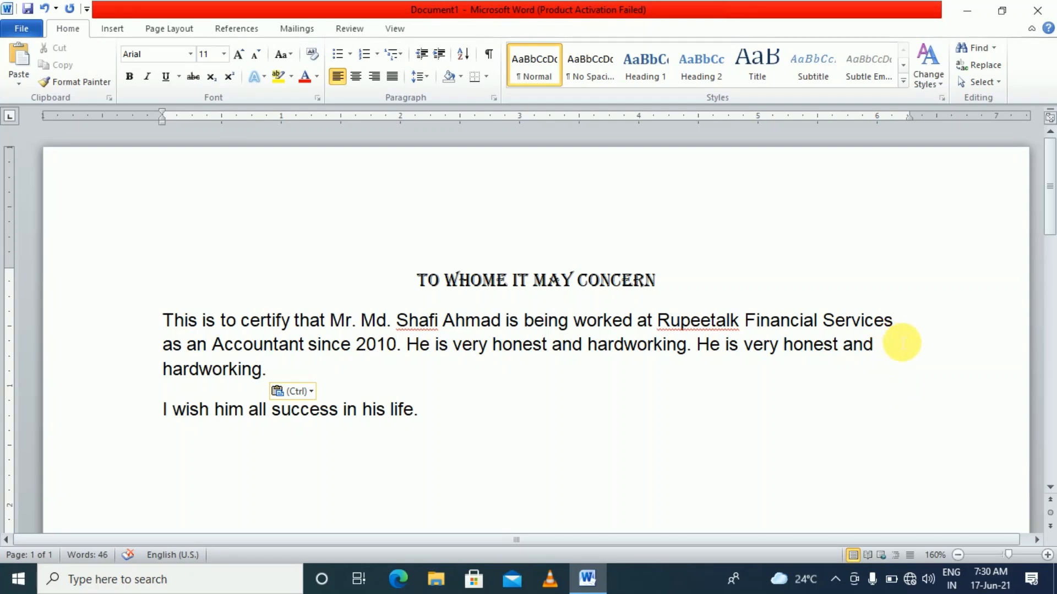
pyautogui.click(879, 354)
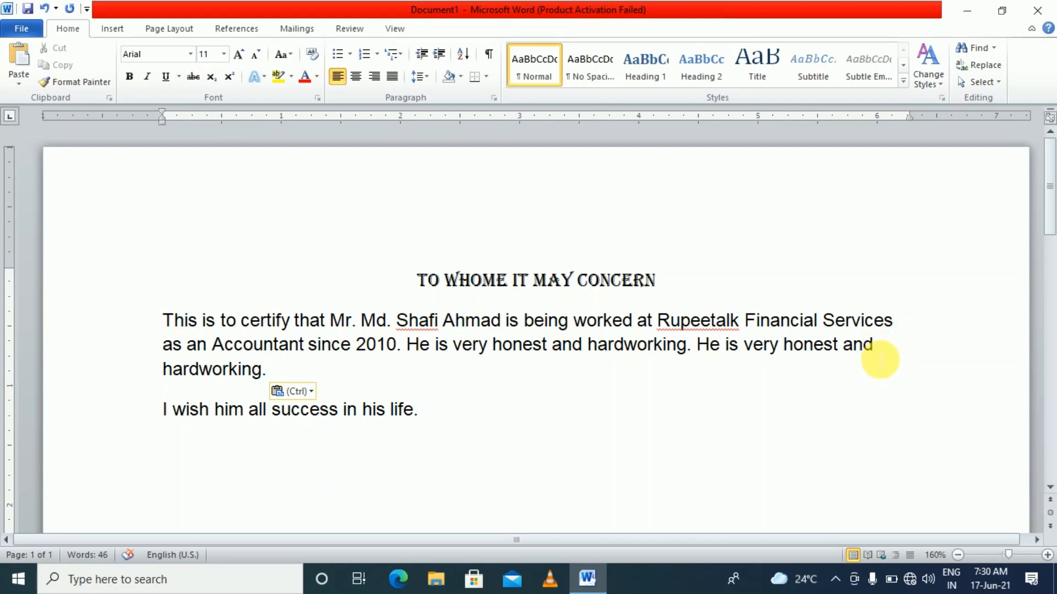
pyautogui.click(822, 397)
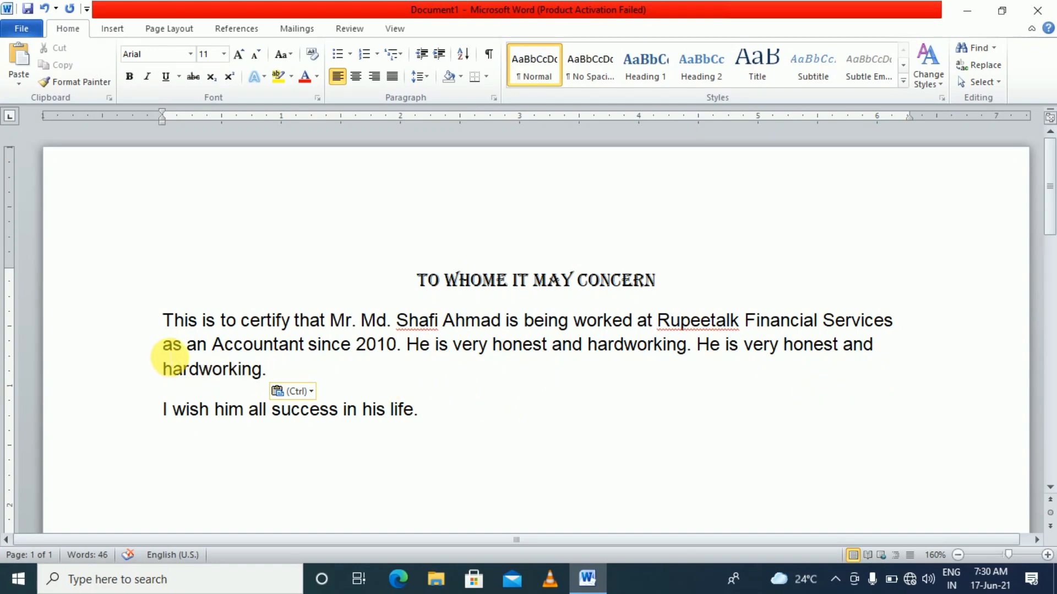
pyautogui.moveTo(165, 314); pyautogui.dragTo(247, 368)
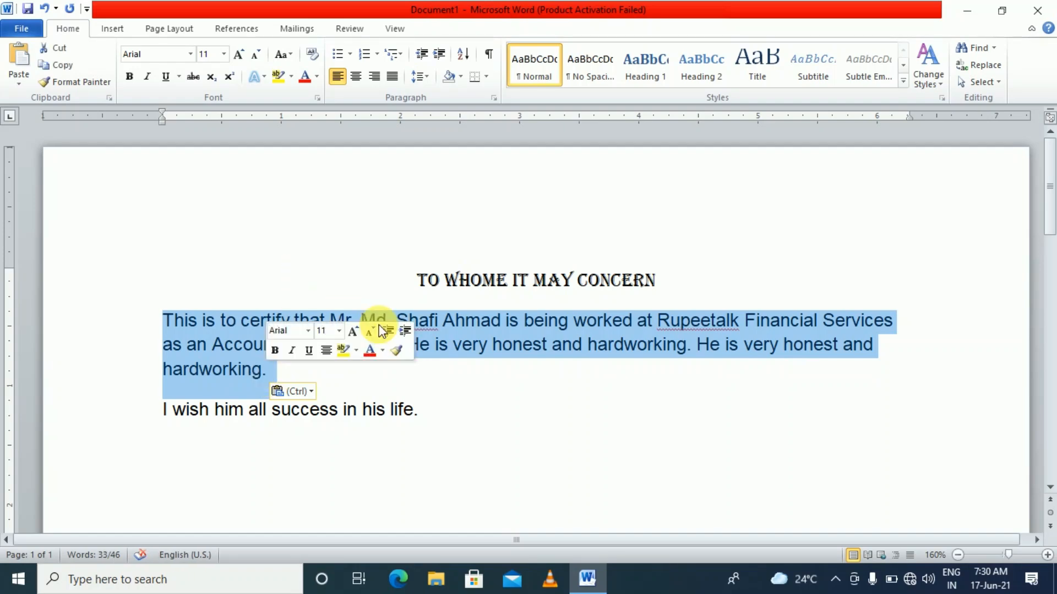
pyautogui.click(394, 80)
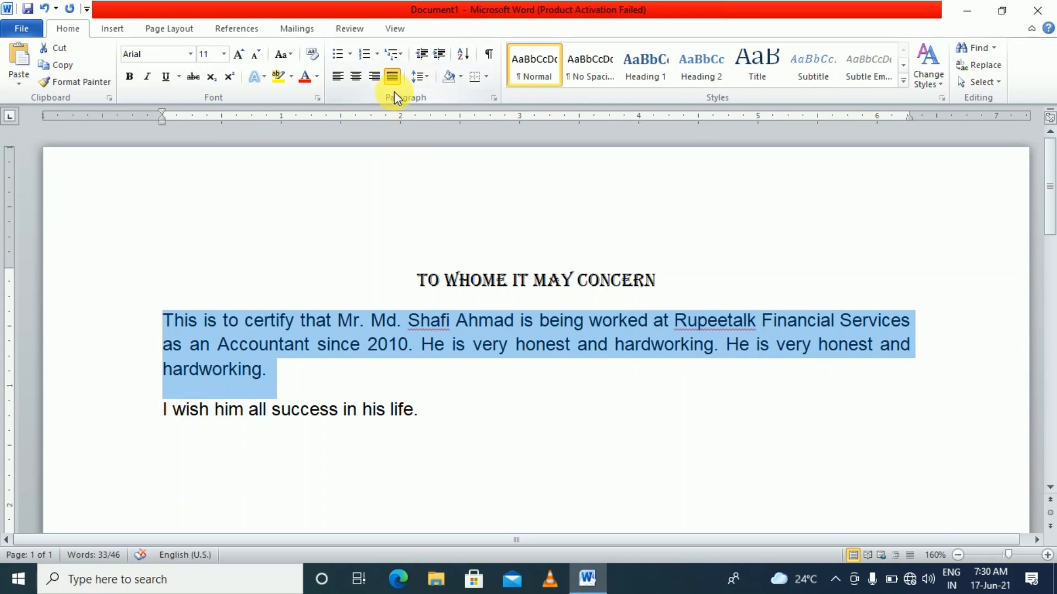
pyautogui.click(356, 78)
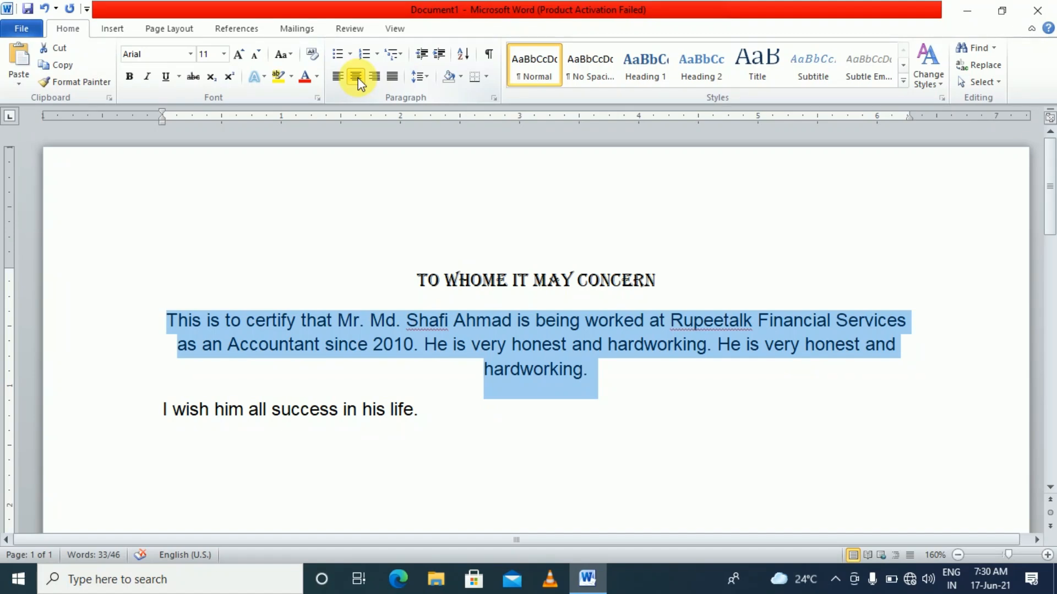
pyautogui.click(393, 85)
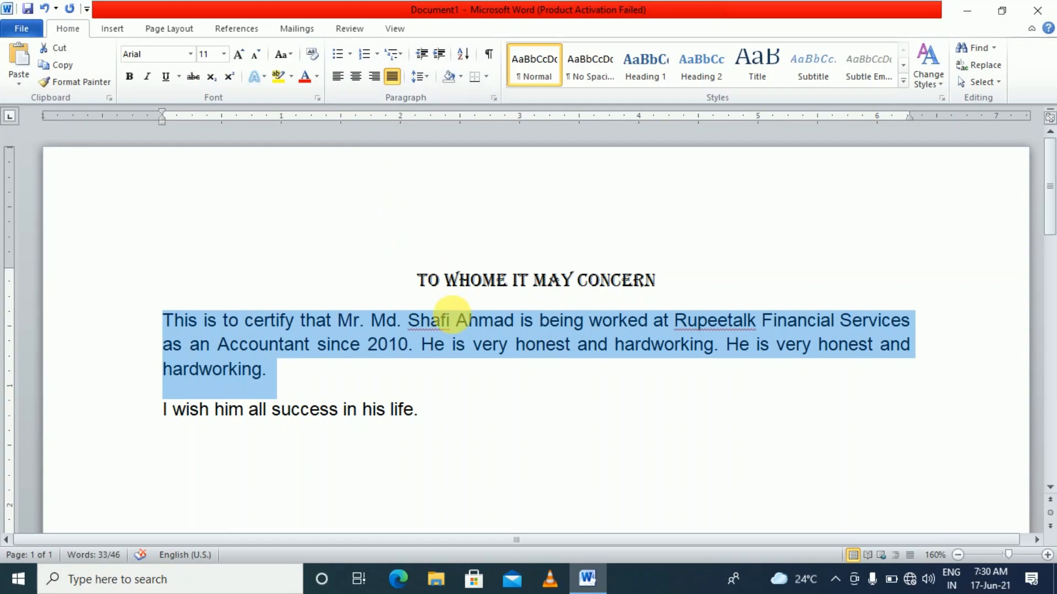
pyautogui.click(487, 376)
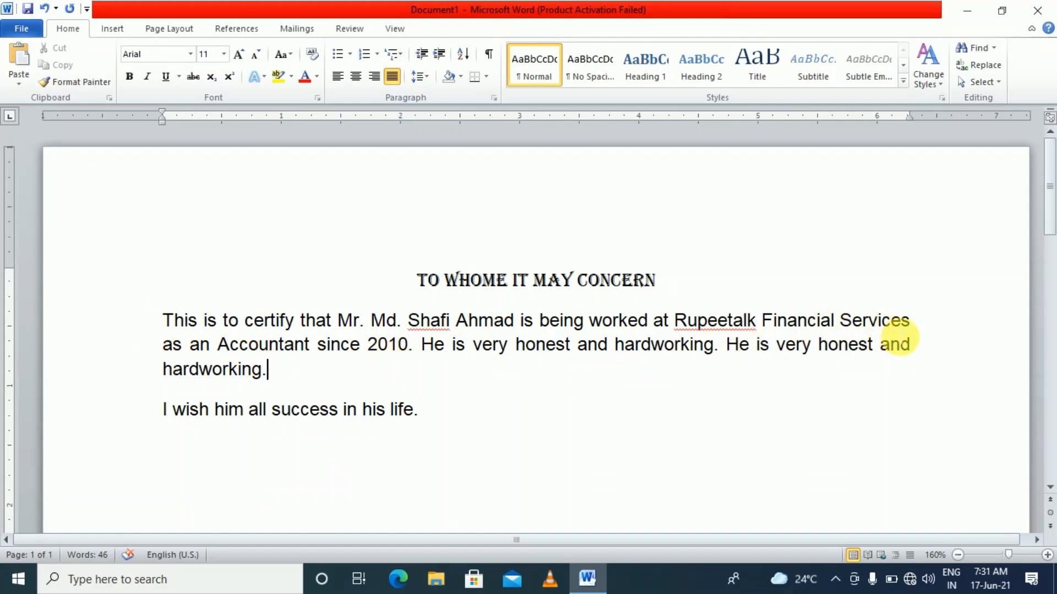
# Undo the accidental paragraph break after 'Services' and select both body paragraphs
pyautogui.click(911, 325)
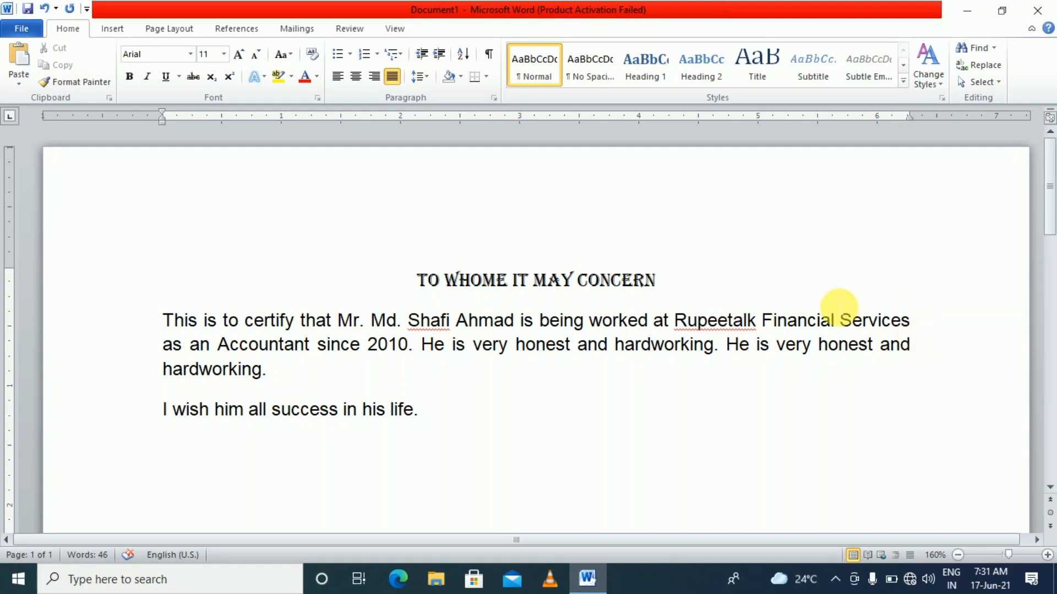
pyautogui.press('Return')
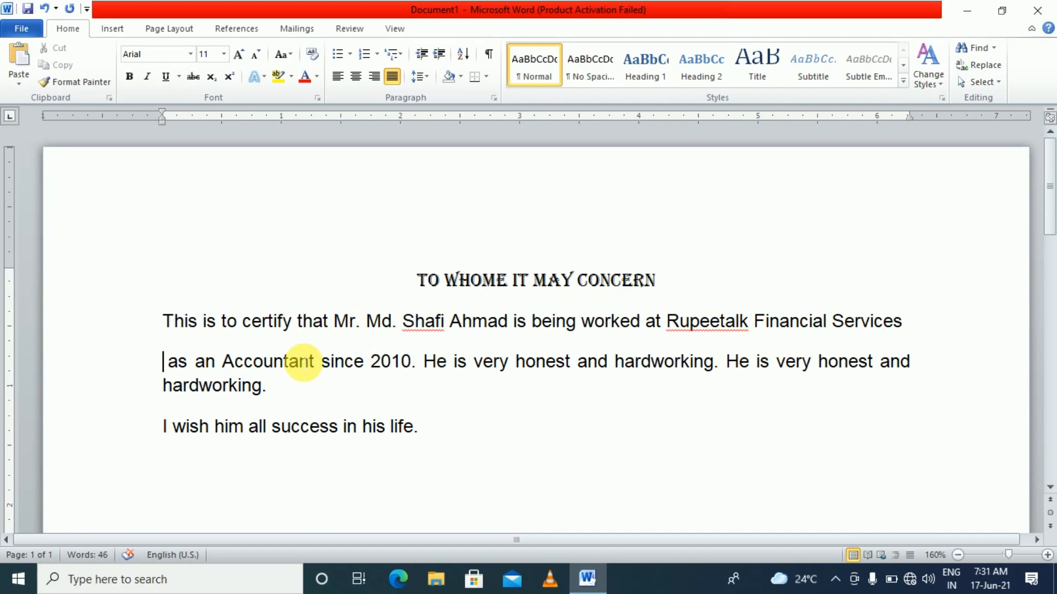
pyautogui.scroll(3, 307, 436)
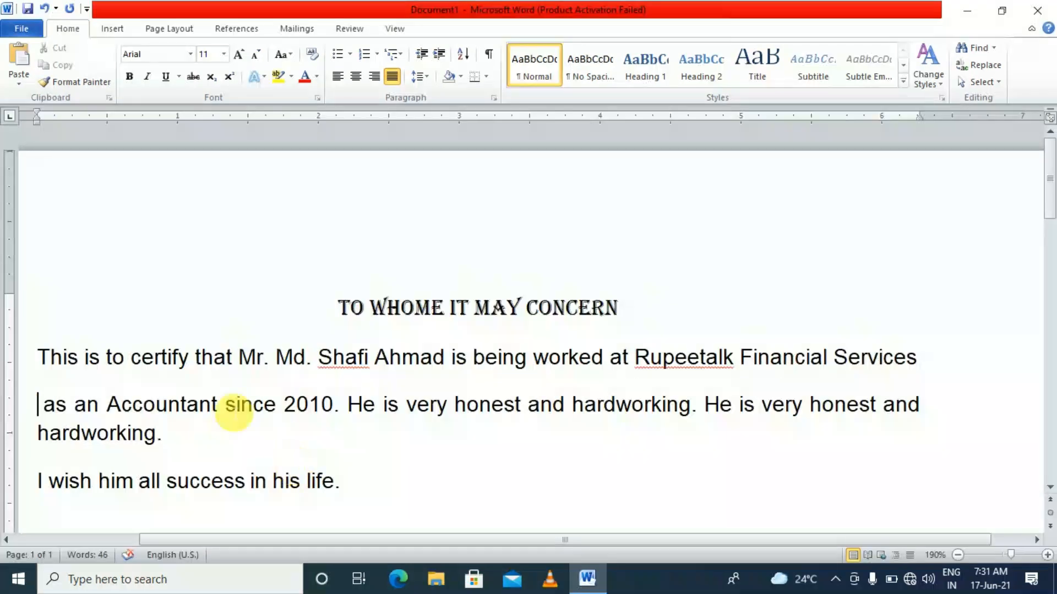
pyautogui.click(190, 357)
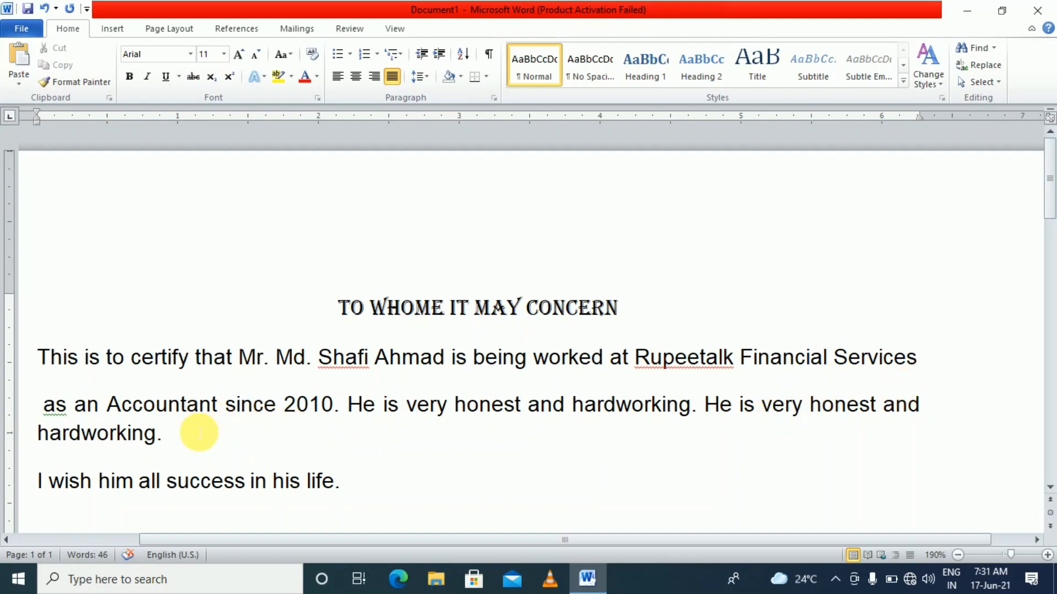
pyautogui.hotkey('ctrl', 'z')
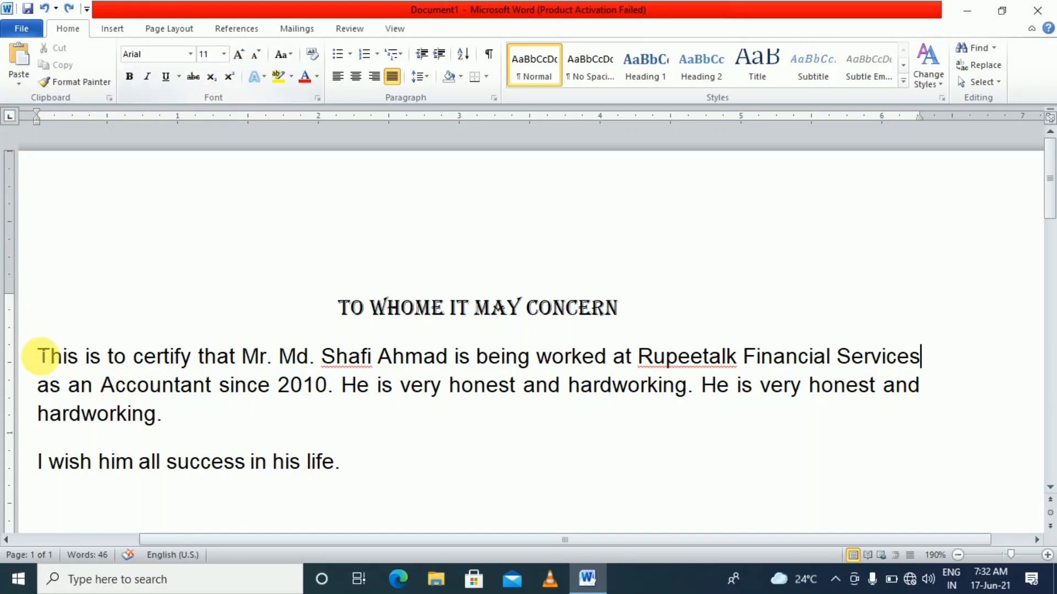
pyautogui.click(39, 356)
pyautogui.moveTo(40, 358); pyautogui.dragTo(350, 471)
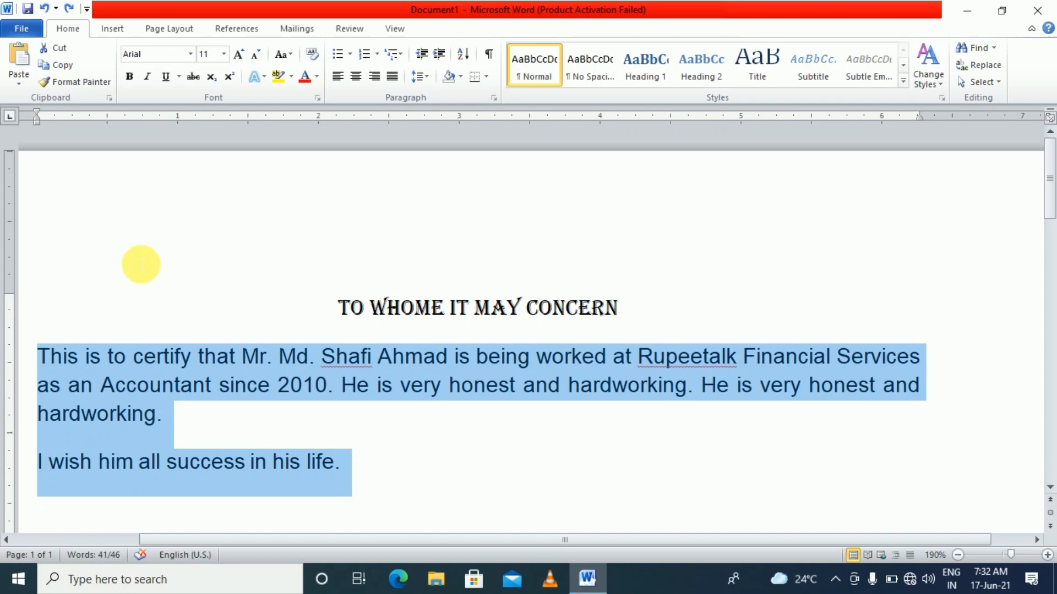
# Set the body text to 12 pt from the size list, then to 13 pt by typing it
pyautogui.click(223, 54)
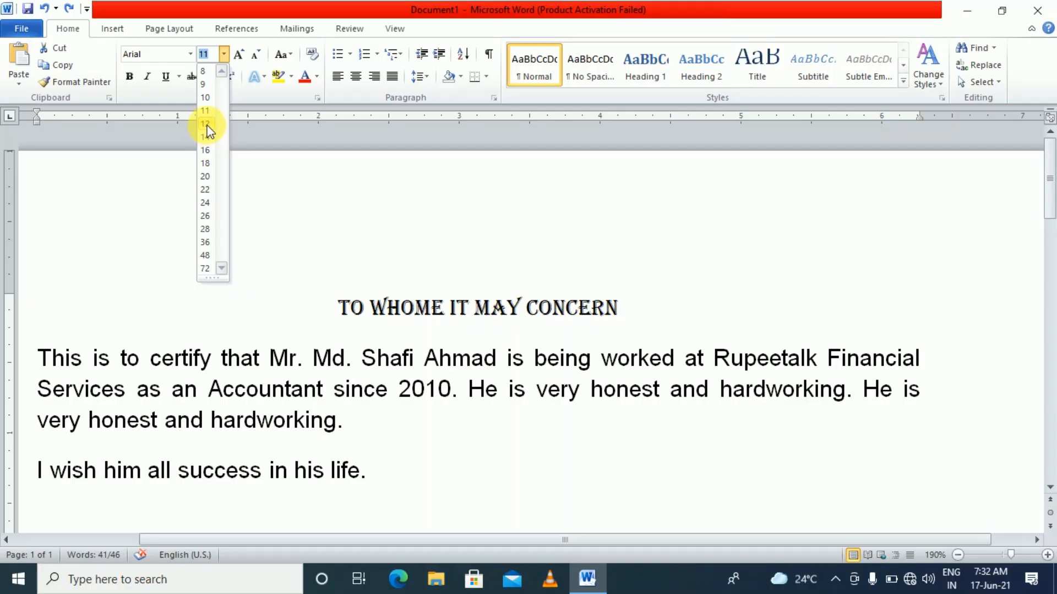
pyautogui.click(207, 124)
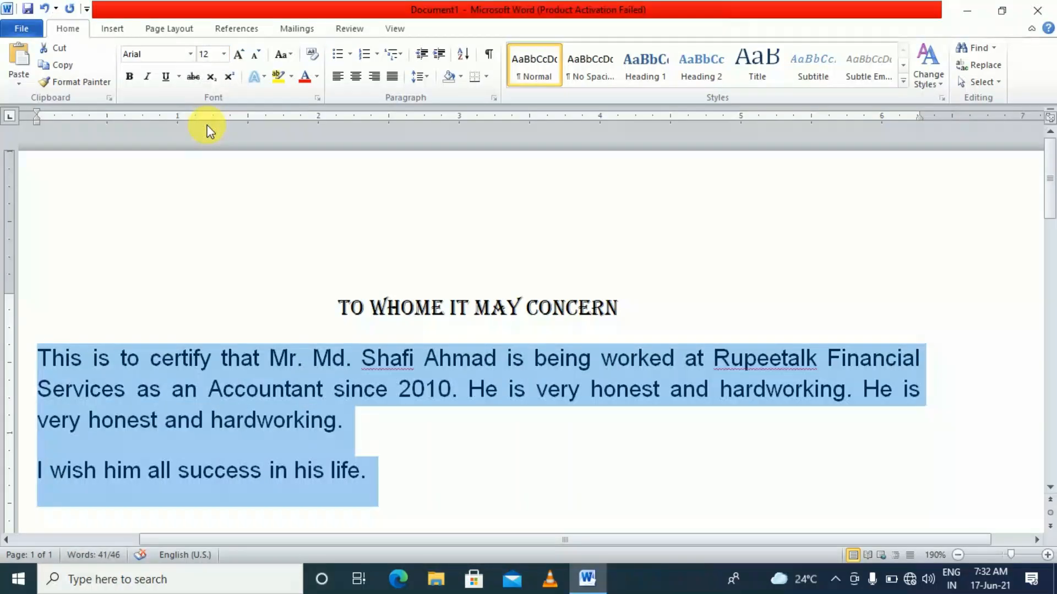
pyautogui.click(212, 53)
pyautogui.click(225, 57)
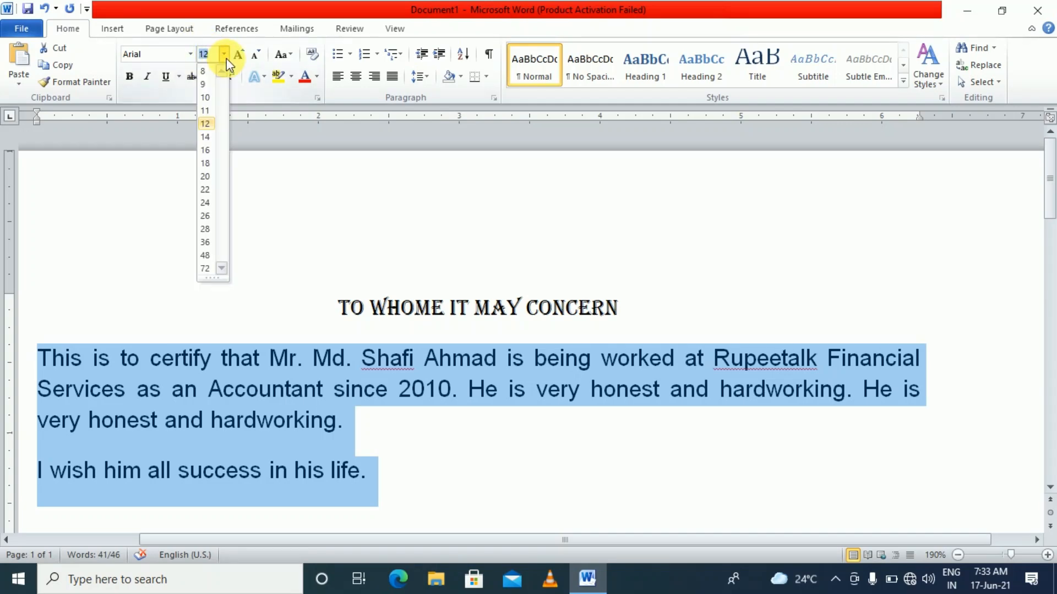
pyautogui.click(225, 58)
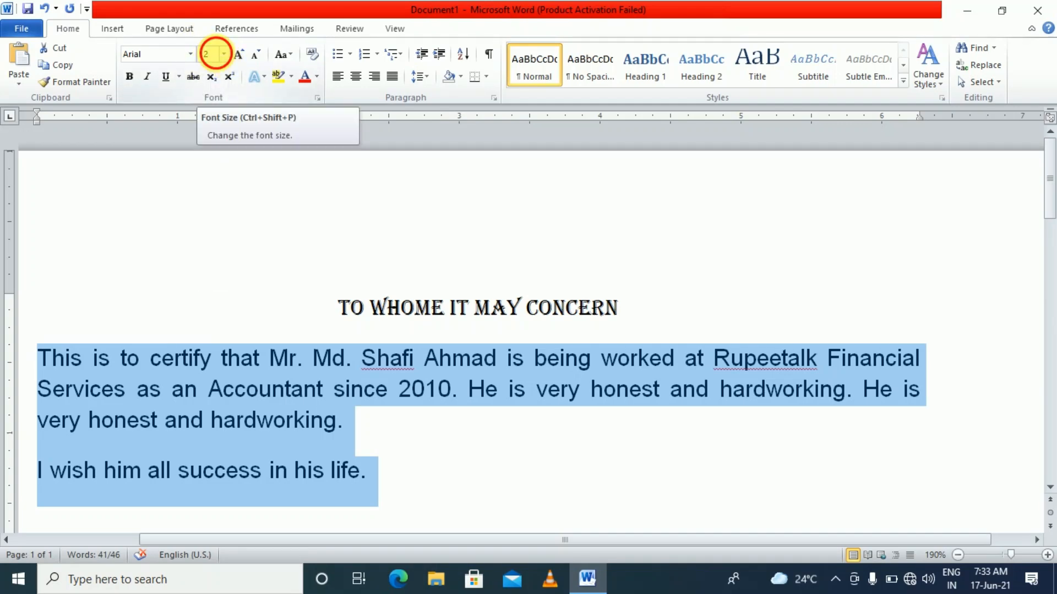
pyautogui.click(212, 54)
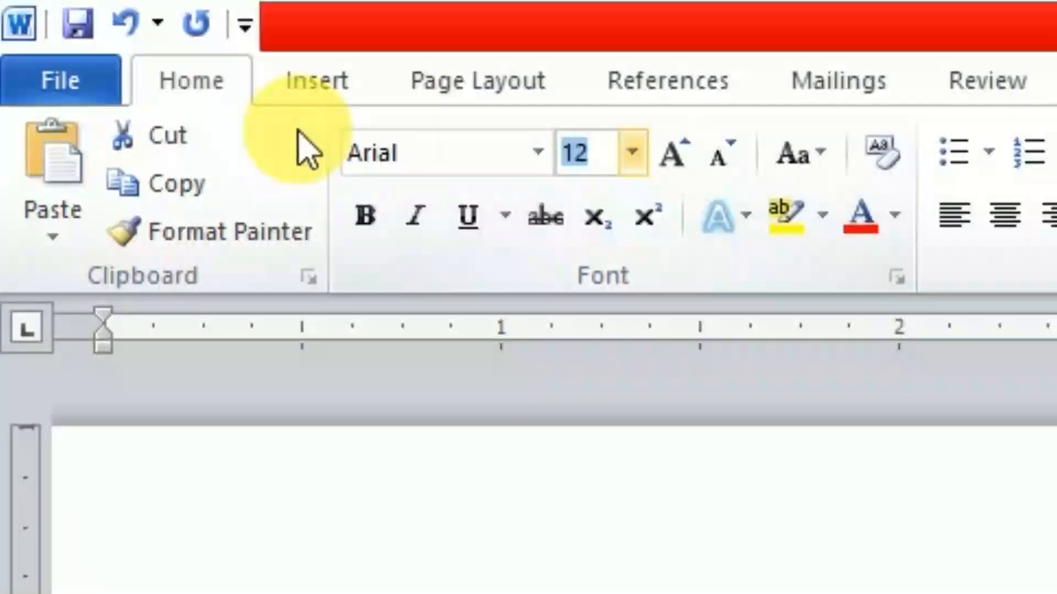
pyautogui.write('13')
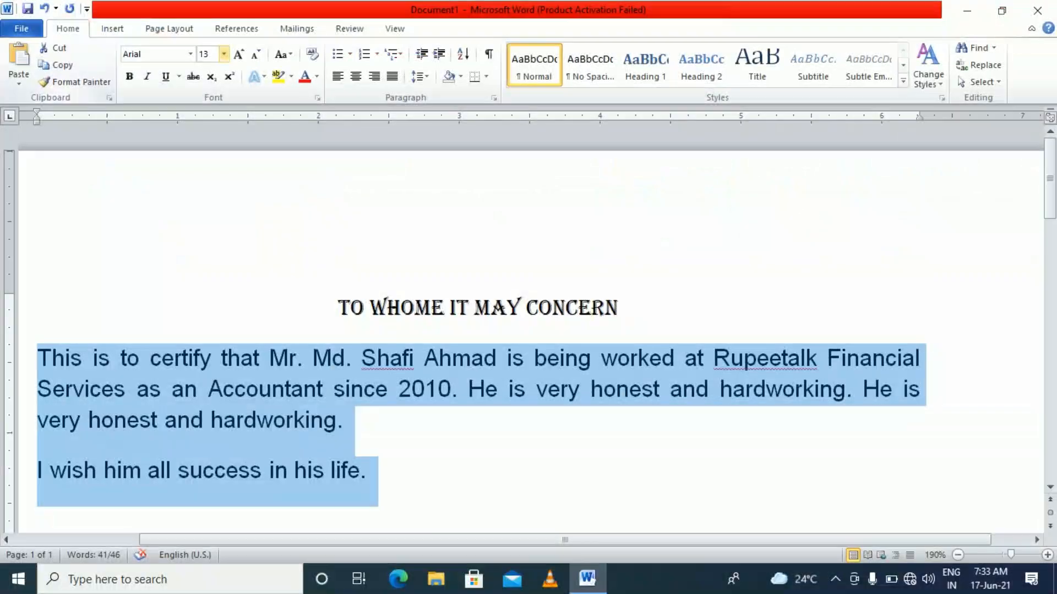
pyautogui.press('Return')
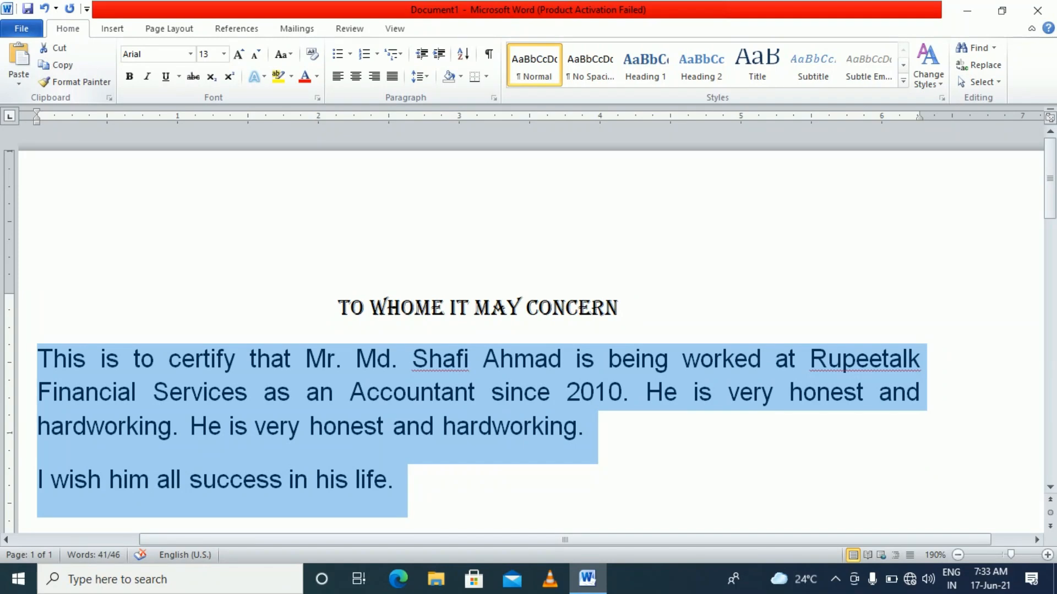
# Grow the body font six steps, then shrink it six steps back to 12 pt
pyautogui.click(240, 58)
pyautogui.click(240, 58)
pyautogui.click(240, 58)
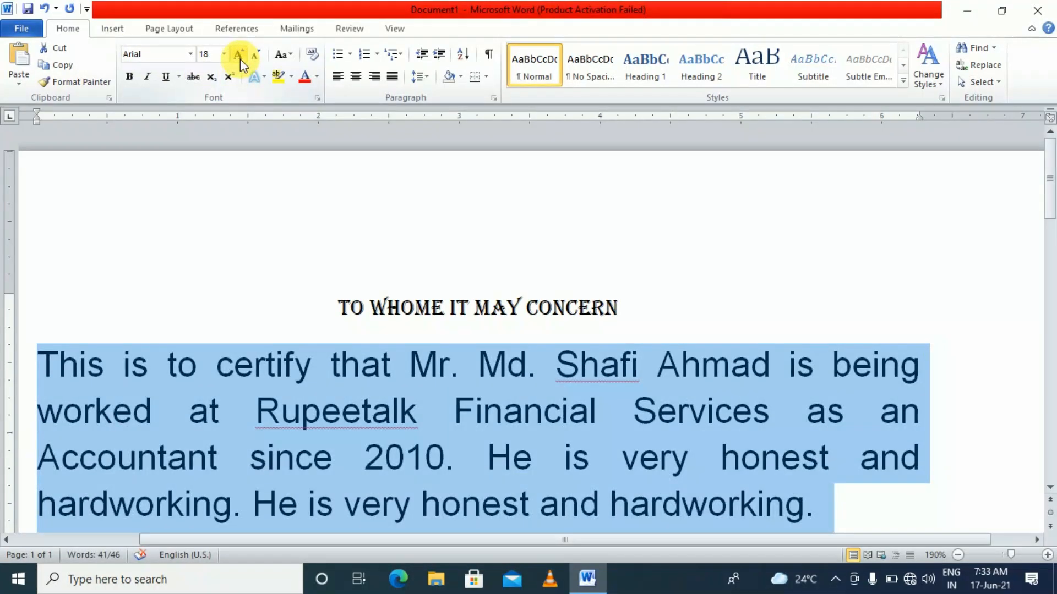
pyautogui.click(240, 58)
pyautogui.click(240, 58)
pyautogui.click(240, 59)
pyautogui.click(240, 59)
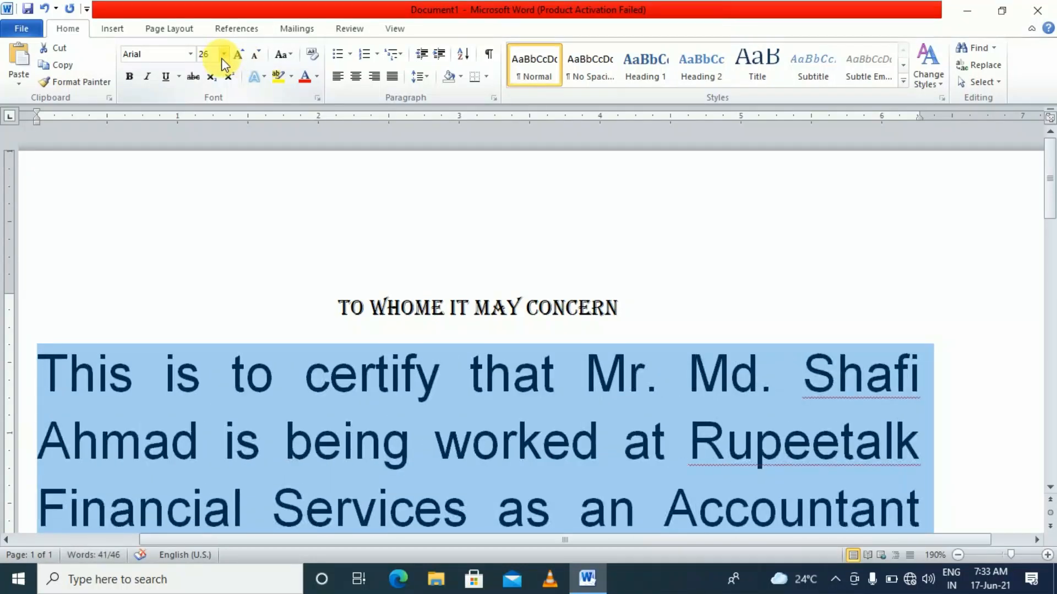
pyautogui.click(256, 57)
pyautogui.click(255, 56)
pyautogui.click(255, 56)
pyautogui.click(255, 56)
pyautogui.click(255, 56)
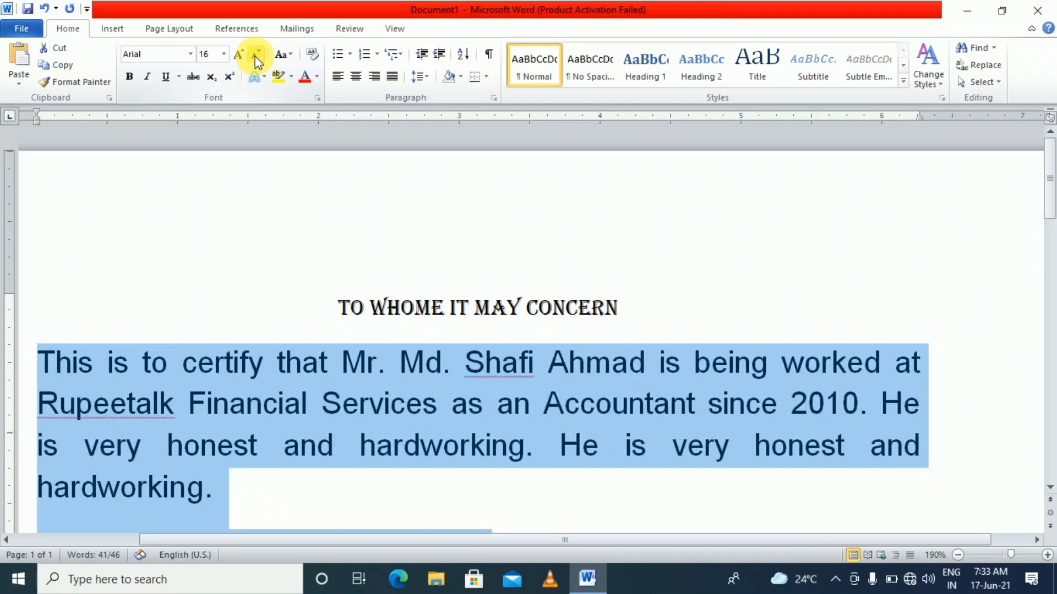
pyautogui.click(256, 57)
pyautogui.click(255, 57)
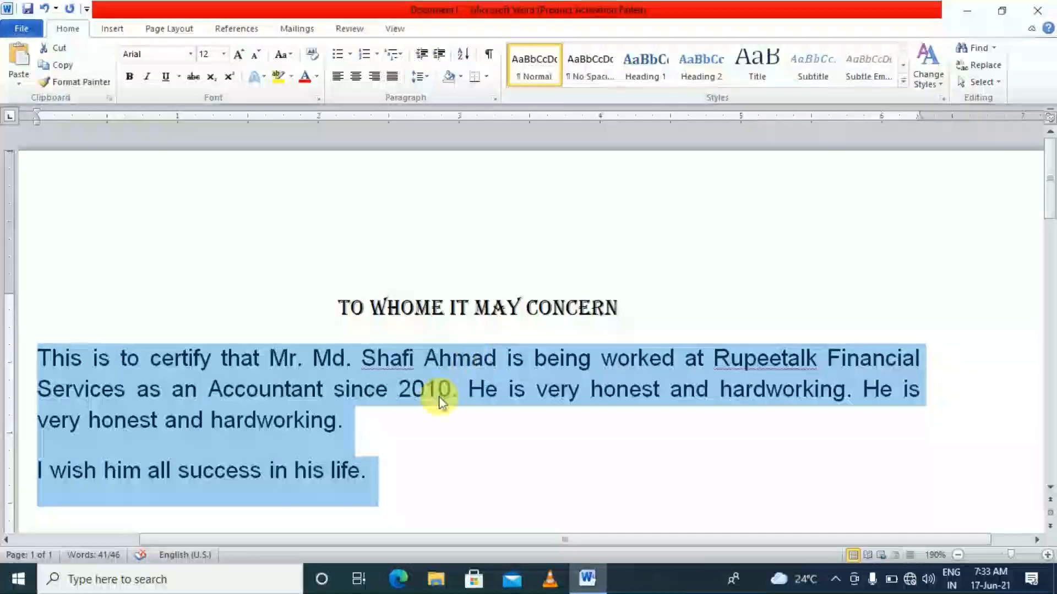
# Switch the body to Sentence case after trying UPPERCASE and lowercase, and add a period after 'mr'
pyautogui.click(438, 391)
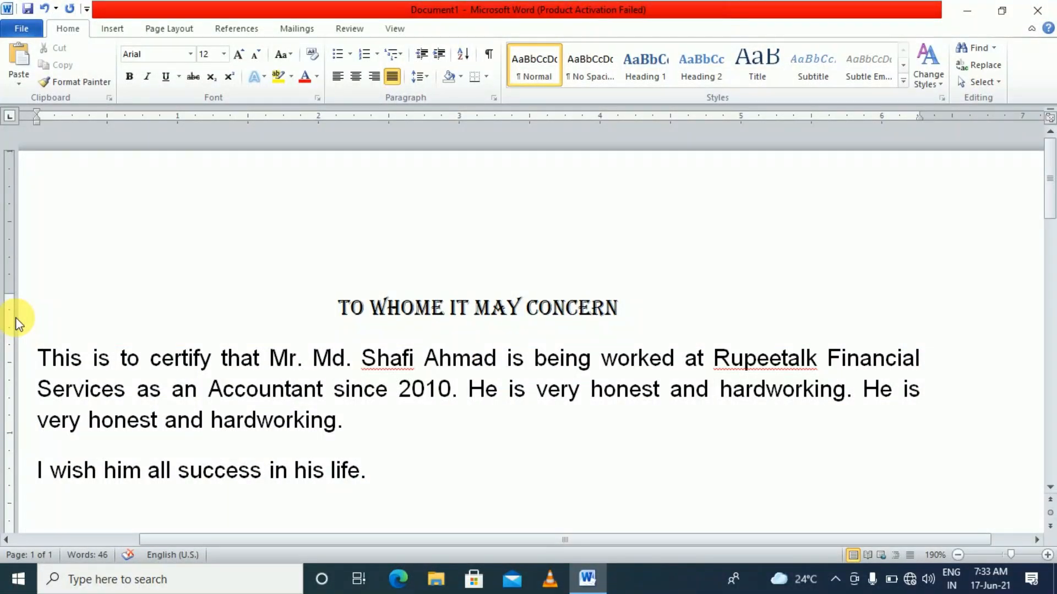
pyautogui.click(187, 397)
pyautogui.moveTo(36, 358); pyautogui.dragTo(368, 476)
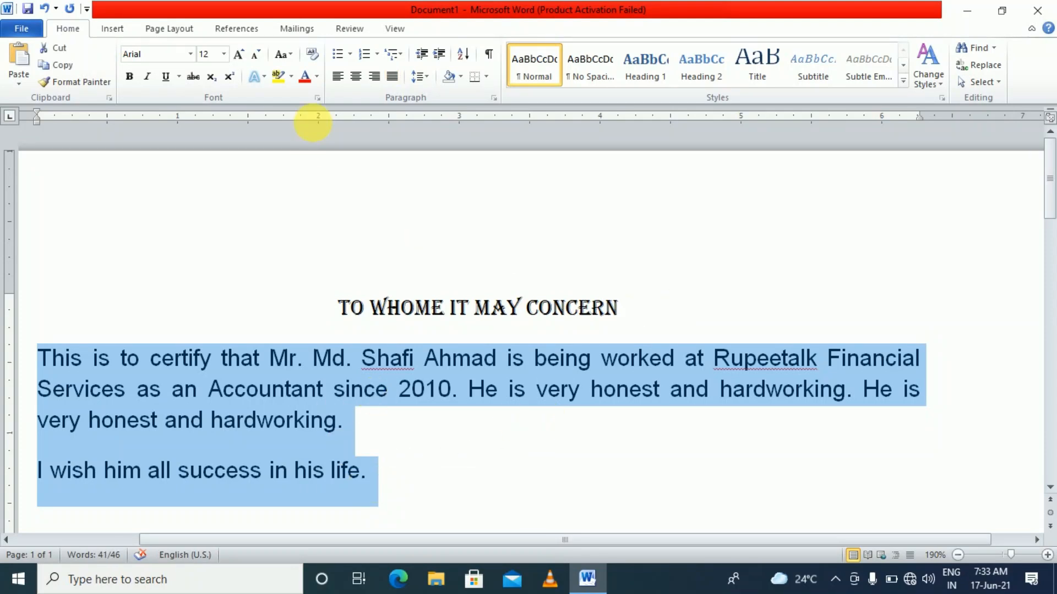
pyautogui.click(291, 58)
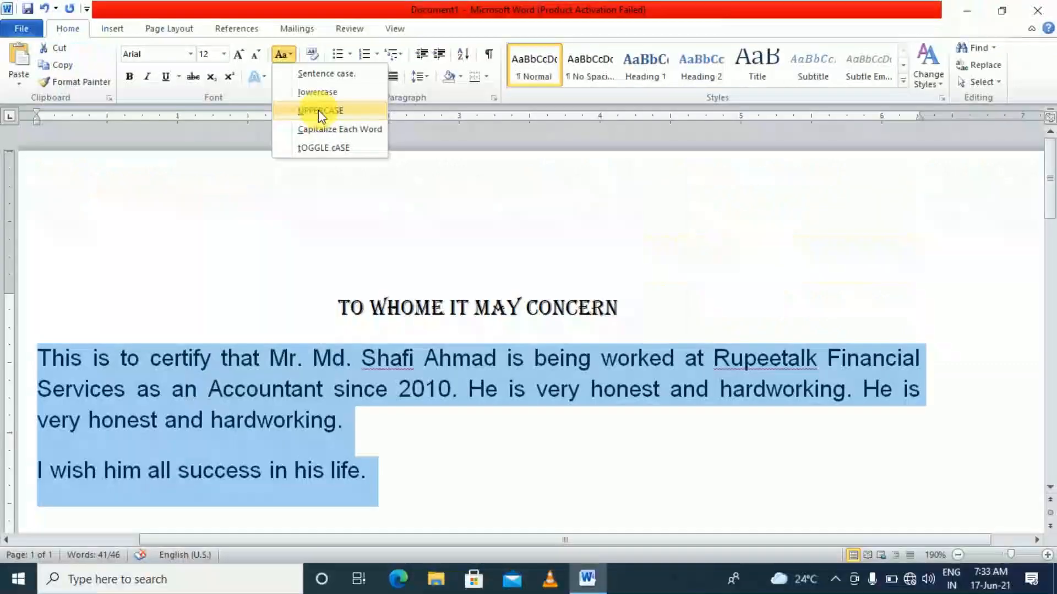
pyautogui.click(318, 110)
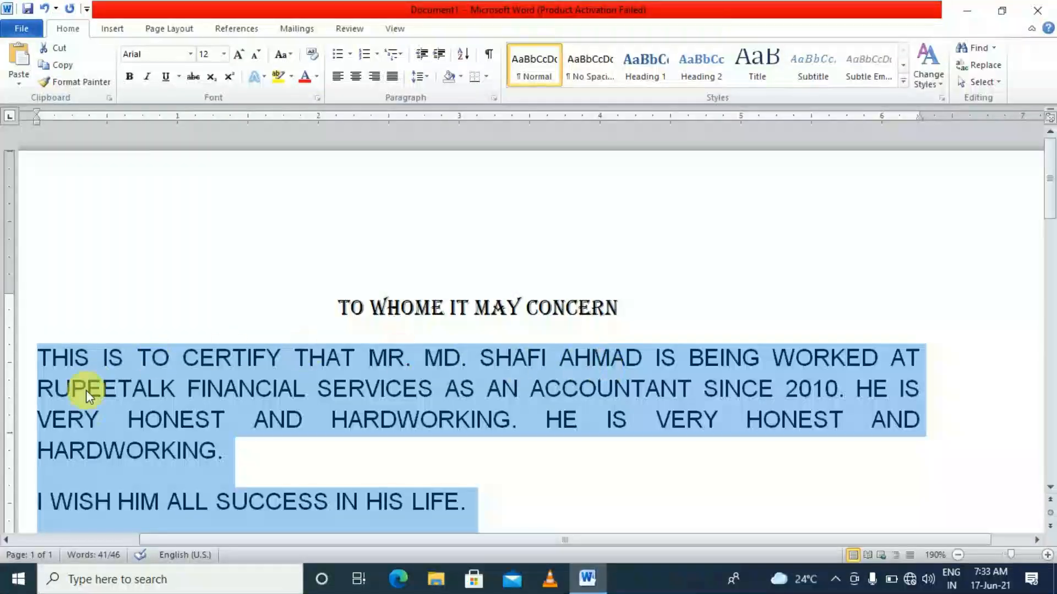
pyautogui.click(292, 55)
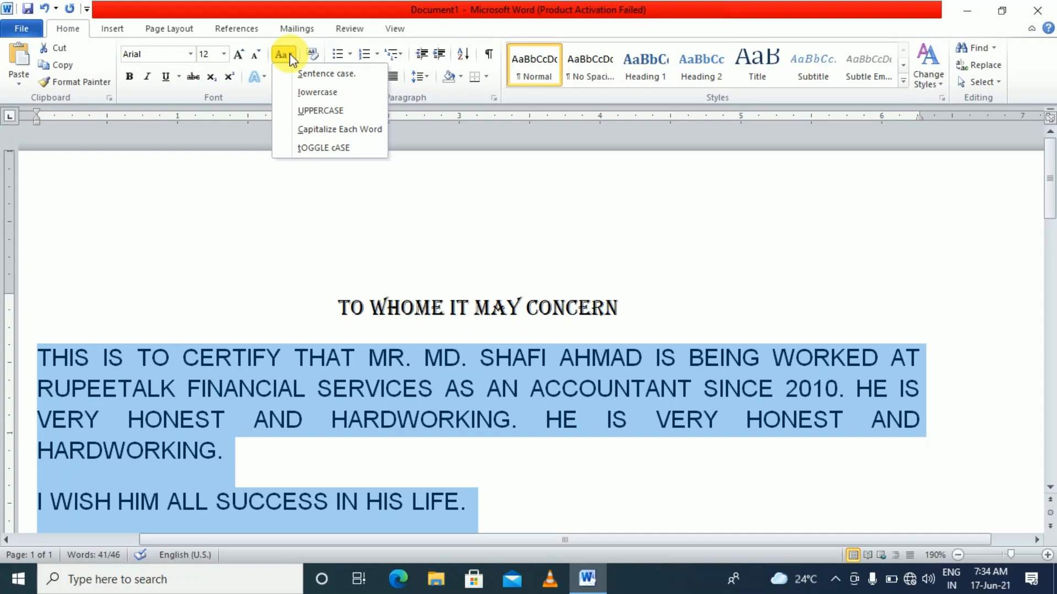
pyautogui.click(304, 93)
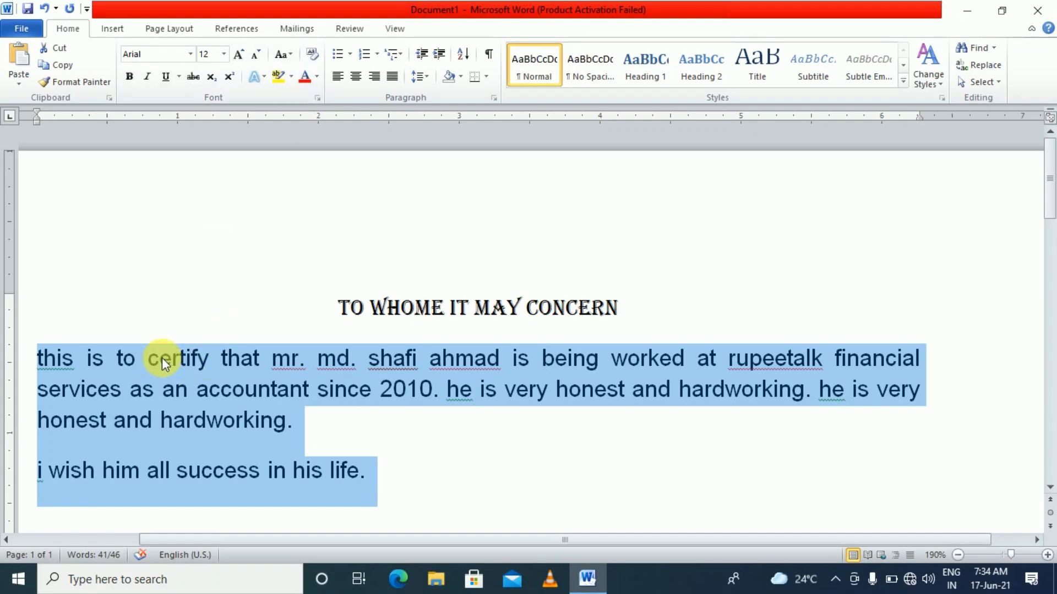
pyautogui.click(291, 55)
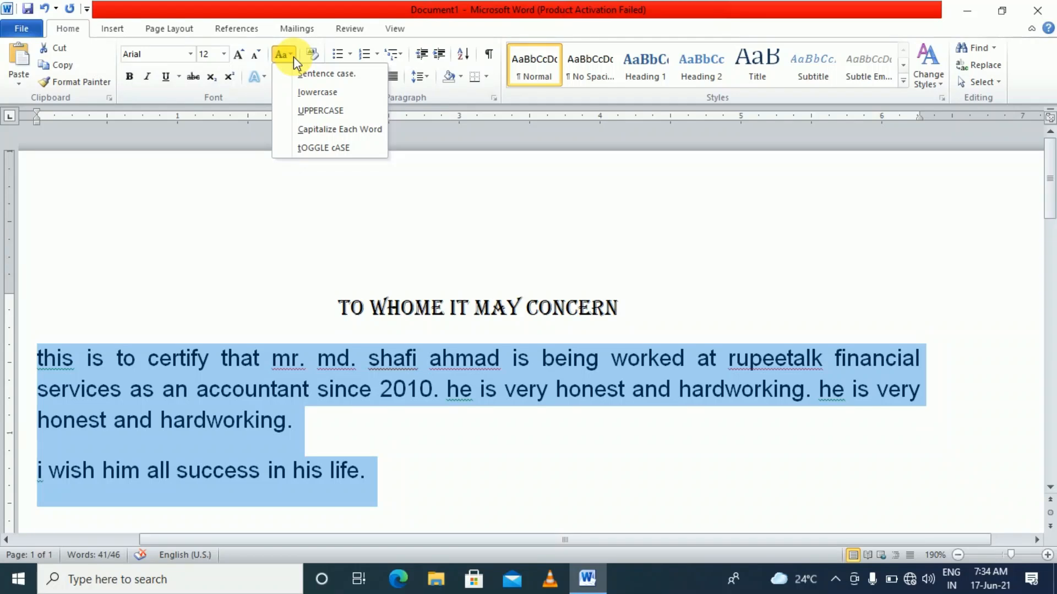
pyautogui.click(317, 77)
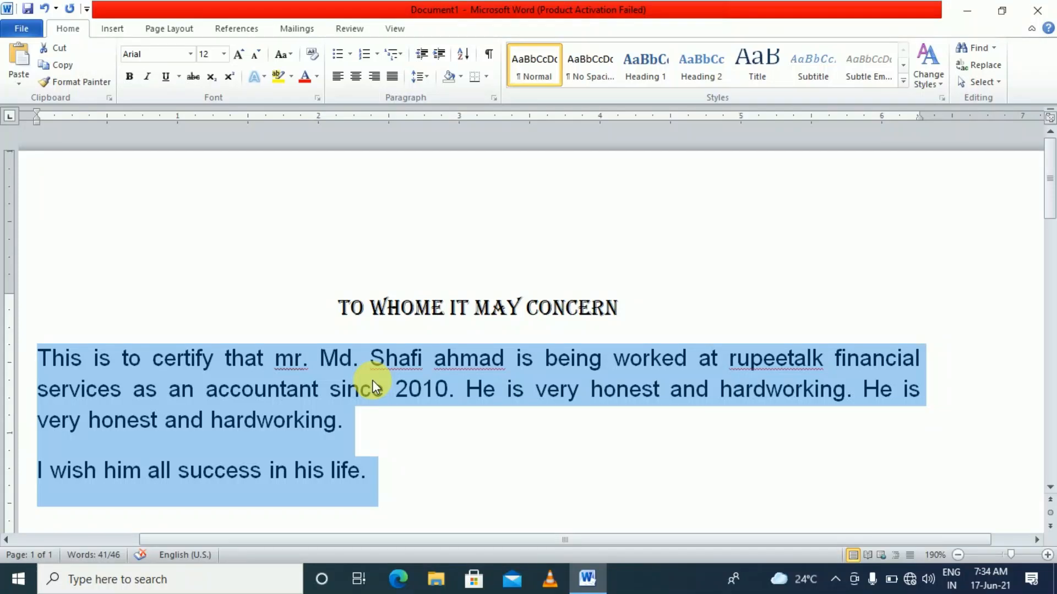
pyautogui.click(306, 361)
pyautogui.write('.')
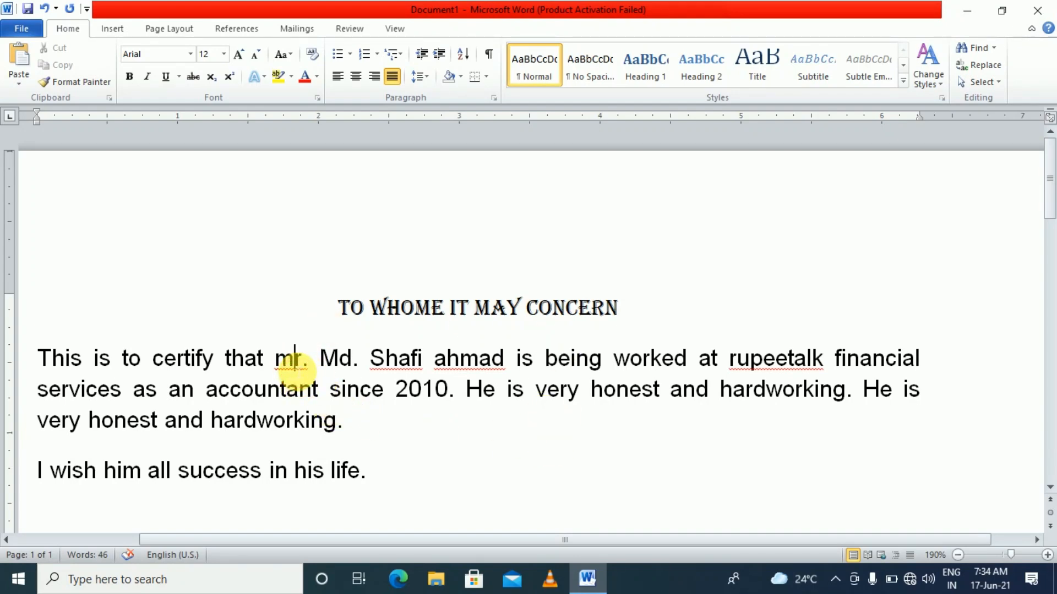
# Replace the lowercase initials so 'mr.' reads 'Mr.' and 'rupeetalk' reads 'Rupeetalk'
pyautogui.click(295, 364)
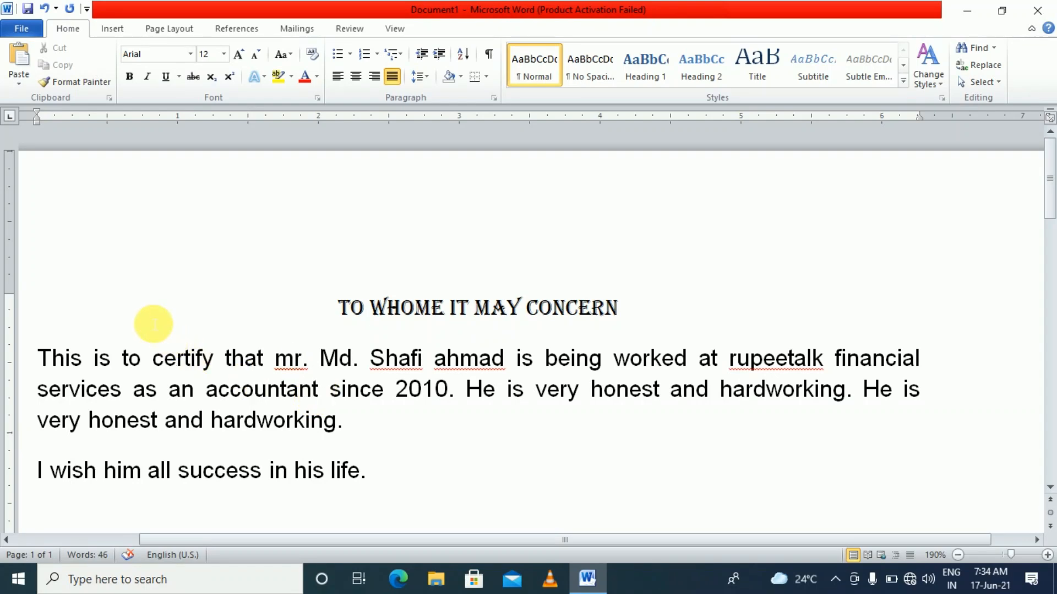
pyautogui.press('BackSpace')
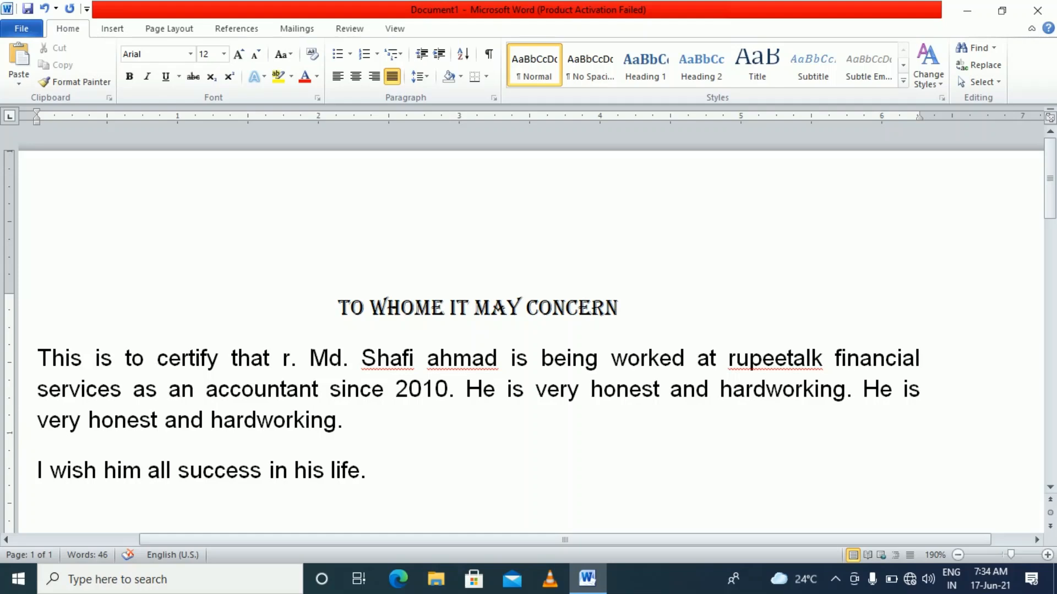
pyautogui.write('M')
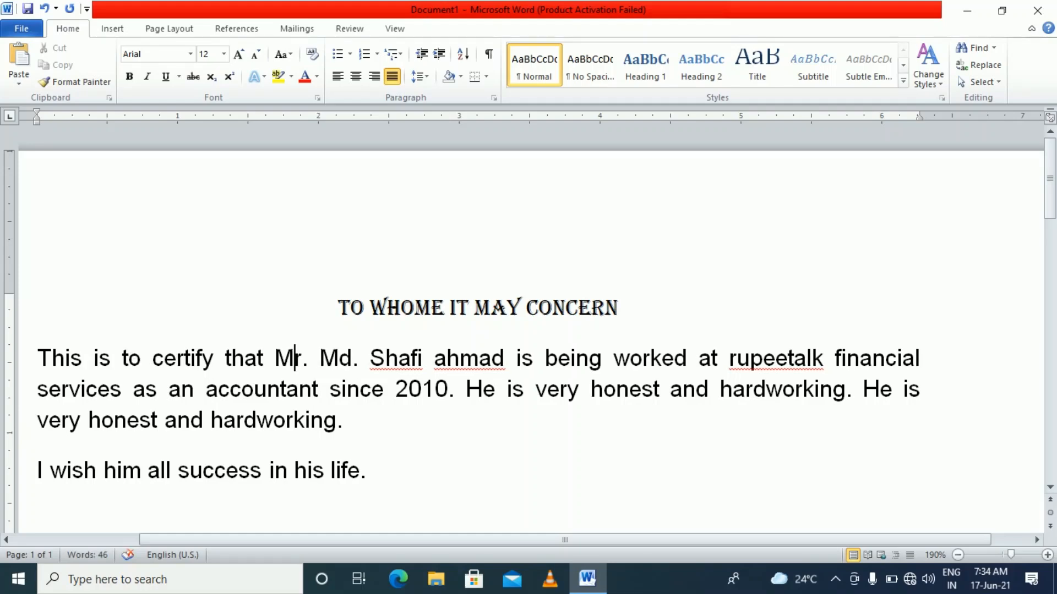
pyautogui.press('Right')
pyautogui.press('Right')
pyautogui.press('Right')
pyautogui.press('Right')
pyautogui.press('Right')
pyautogui.press('Right')
pyautogui.press('Right')
pyautogui.press('Right')
pyautogui.press('Right')
pyautogui.press('Right')
pyautogui.press('Right')
pyautogui.press('Right')
pyautogui.press('Right')
pyautogui.press('Right')
pyautogui.press('Right')
pyautogui.press('Right')
pyautogui.press('Right')
pyautogui.press('Right')
pyautogui.press('Right')
pyautogui.press('Right')
pyautogui.press('Right')
pyautogui.press('Right')
pyautogui.press('Right')
pyautogui.press('Right')
pyautogui.press('Right')
pyautogui.press('Right')
pyautogui.press('Right')
pyautogui.press('Right')
pyautogui.press('Right')
pyautogui.press('Right')
pyautogui.press('Right')
pyautogui.press('Right')
pyautogui.press('Right')
pyautogui.press('Right')
pyautogui.press('Right')
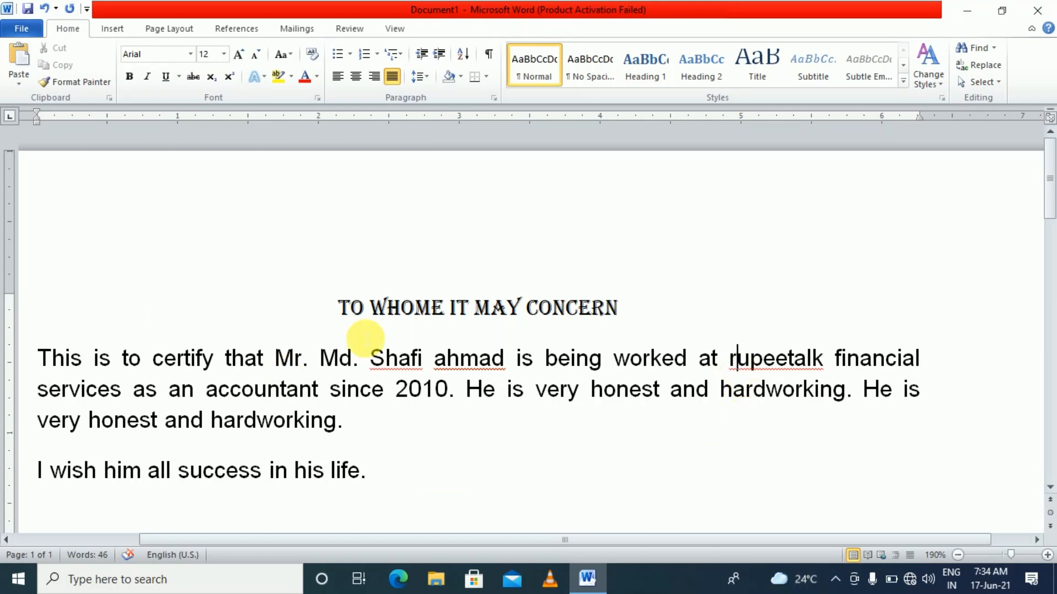
pyautogui.press('BackSpace')
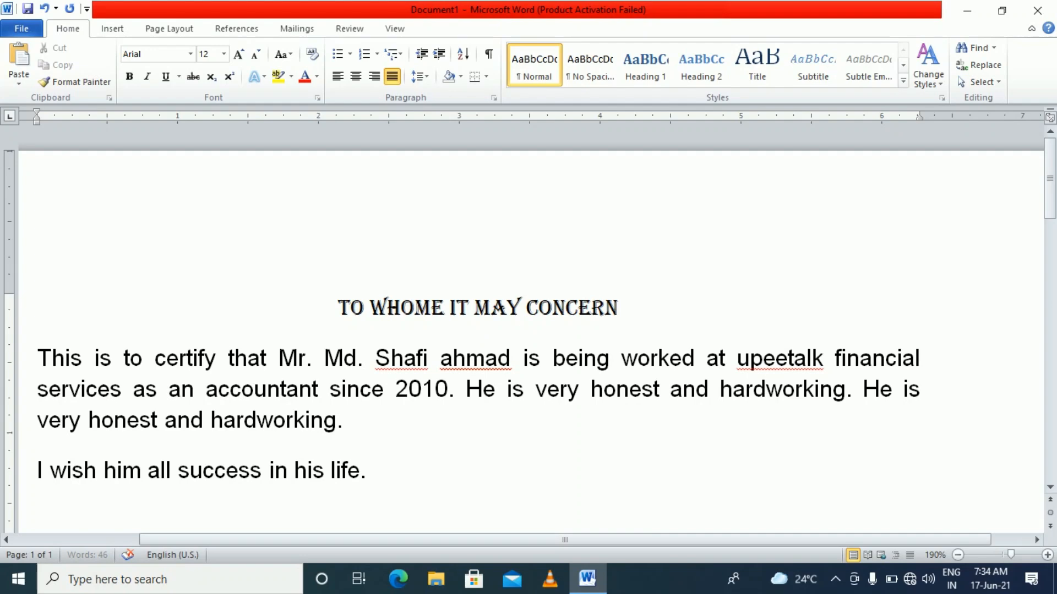
pyautogui.write('R')
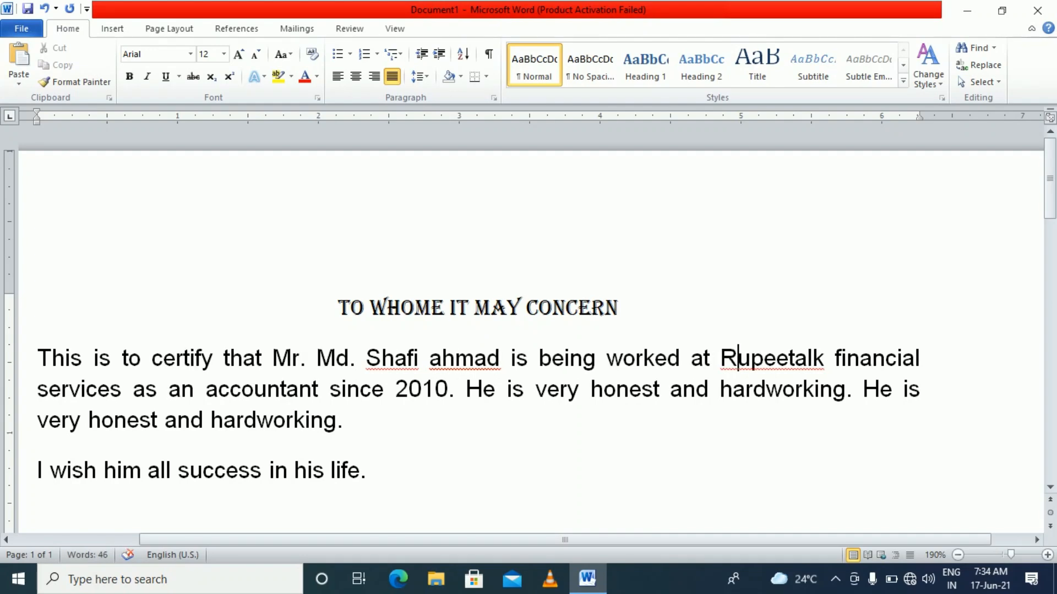
# Grow the 'TO WHOME IT MAY CONCERN' heading twice, from 11 to 14 pt
pyautogui.moveTo(618, 318); pyautogui.dragTo(352, 321)
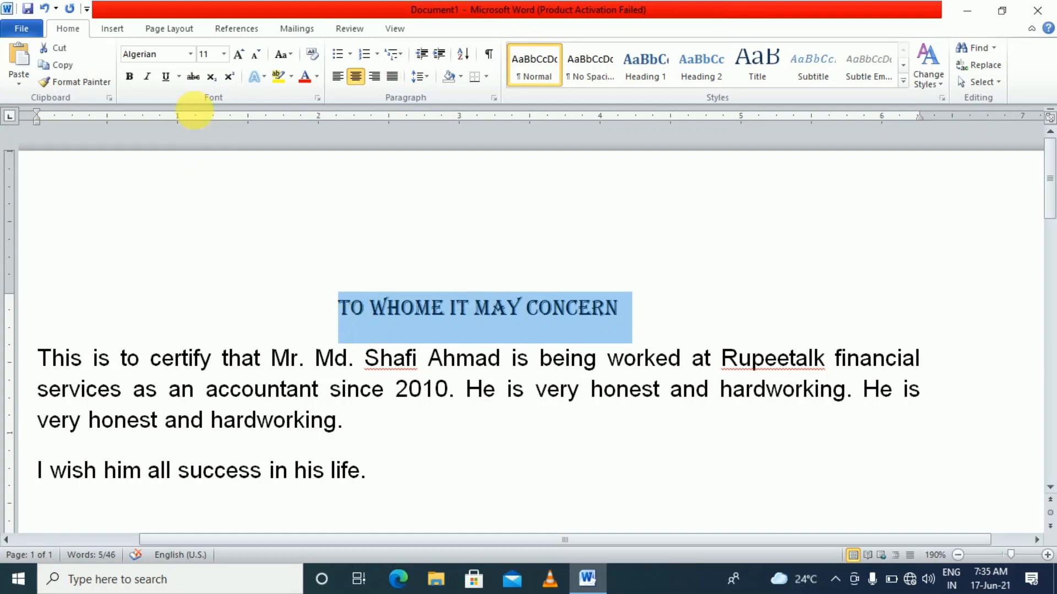
pyautogui.click(237, 55)
pyautogui.click(238, 55)
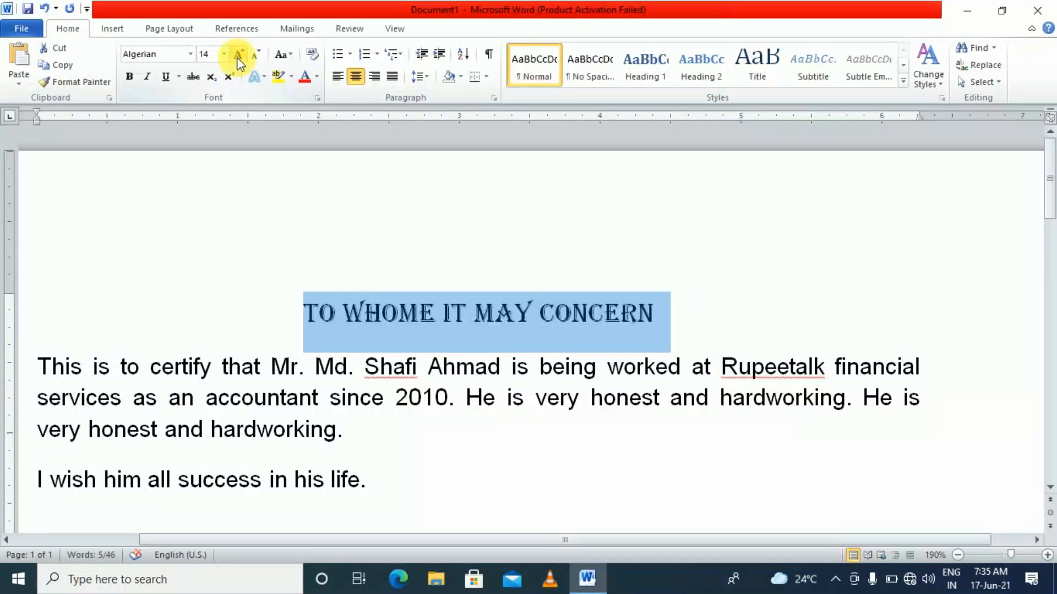
pyautogui.keyDown('ctrl'); pyautogui.scroll(-2, 352, 379); pyautogui.keyUp('ctrl')
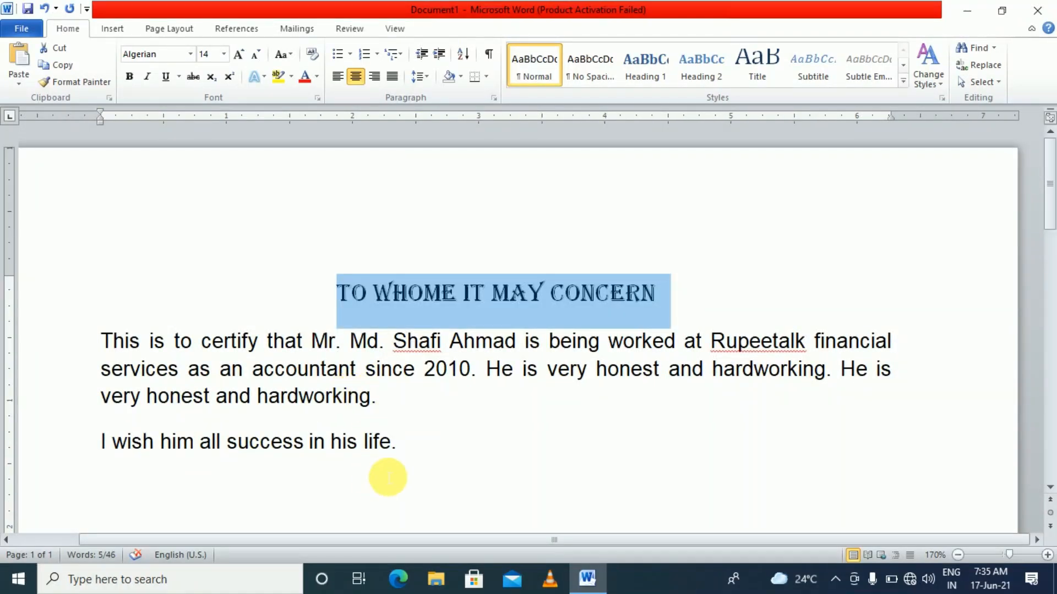
pyautogui.click(413, 427)
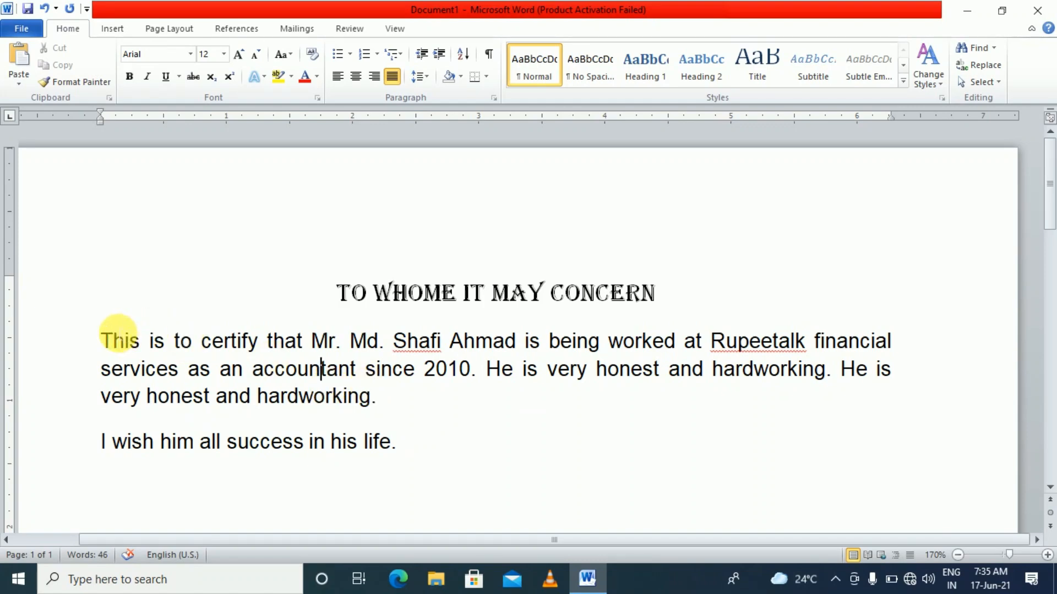
# Try Multiple line spacing values from 1.15 up to 3 and back for the body paragraphs
pyautogui.moveTo(101, 341); pyautogui.dragTo(438, 452)
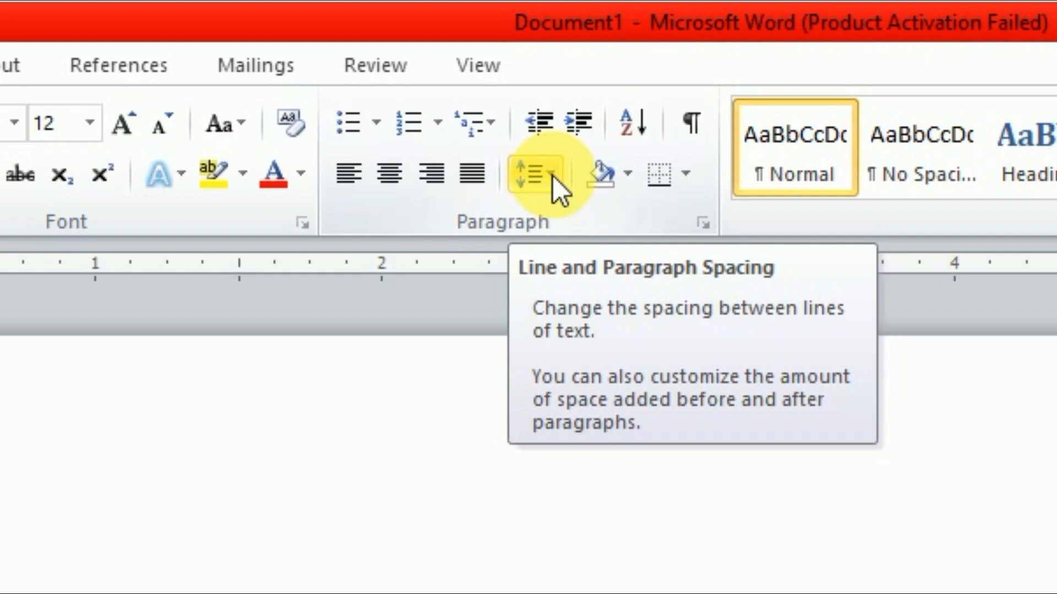
pyautogui.click(552, 176)
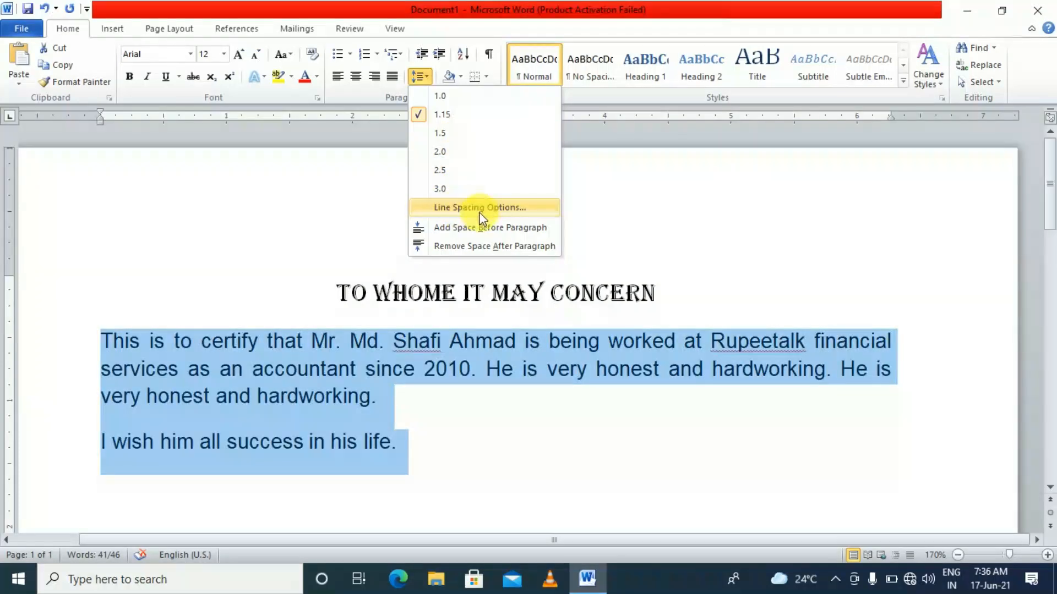
pyautogui.click(474, 209)
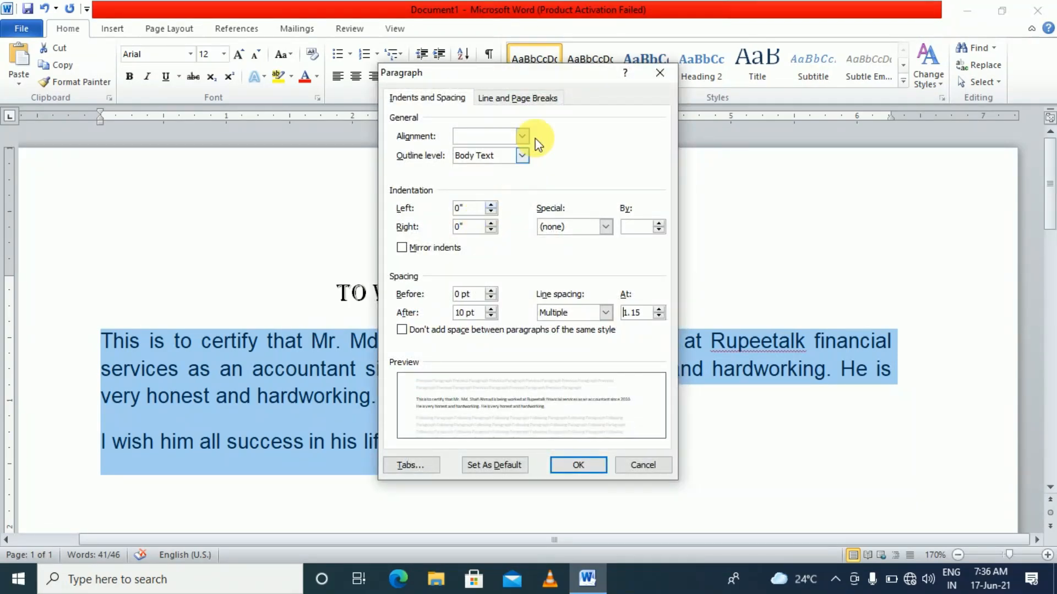
pyautogui.moveTo(549, 77); pyautogui.dragTo(520, 21)
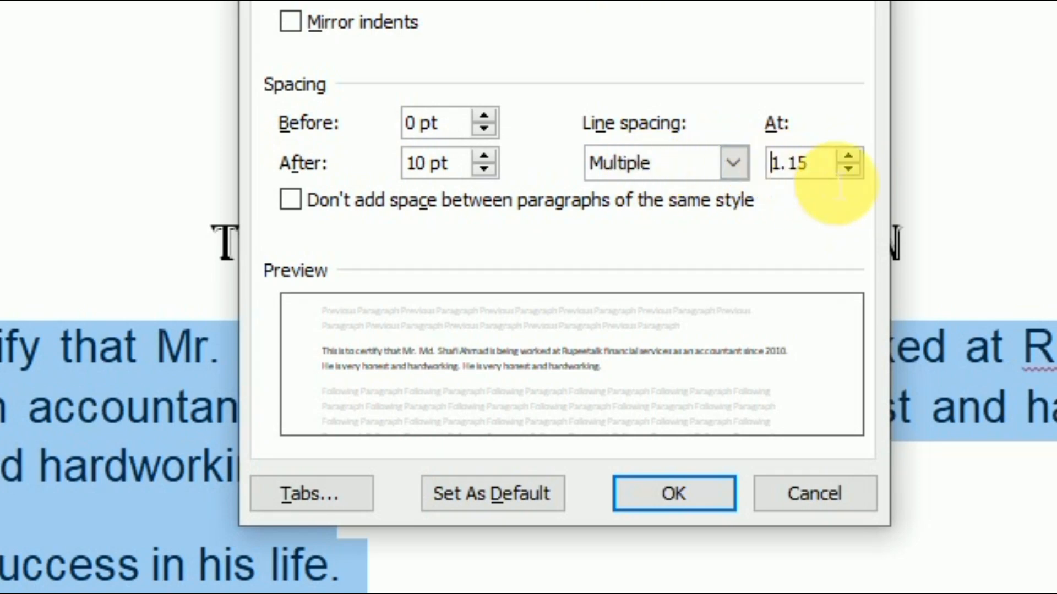
pyautogui.moveTo(836, 167); pyautogui.dragTo(764, 180)
pyautogui.click(848, 157)
pyautogui.click(846, 155)
pyautogui.click(846, 153)
pyautogui.click(846, 153)
pyautogui.click(851, 168)
pyautogui.click(851, 170)
pyautogui.click(851, 169)
# Apply Multiple line spacing of 0.9 to the body paragraphs
pyautogui.moveTo(830, 170); pyautogui.dragTo(770, 185)
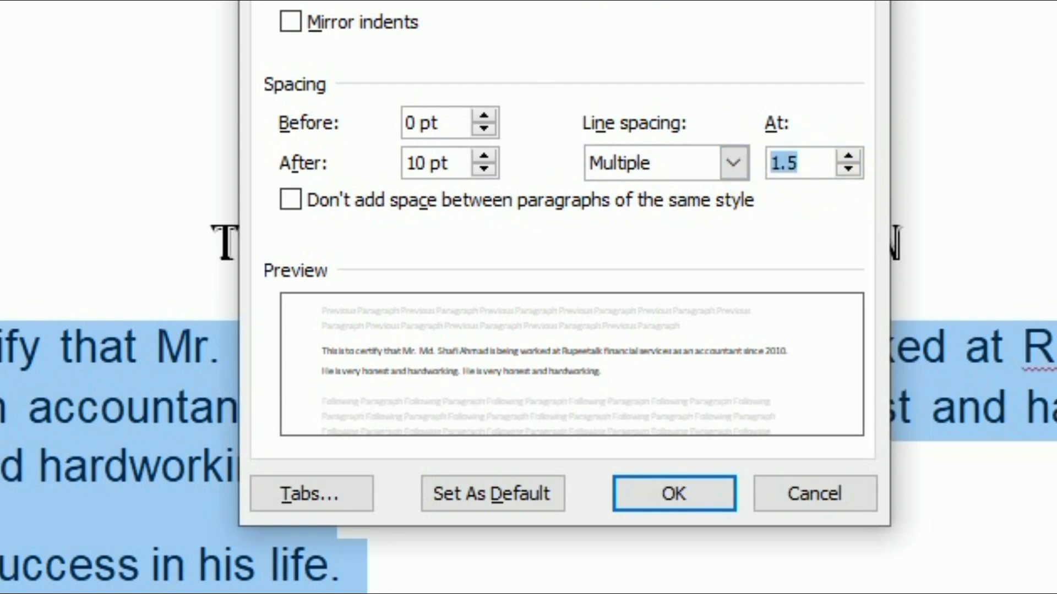
pyautogui.write('.9')
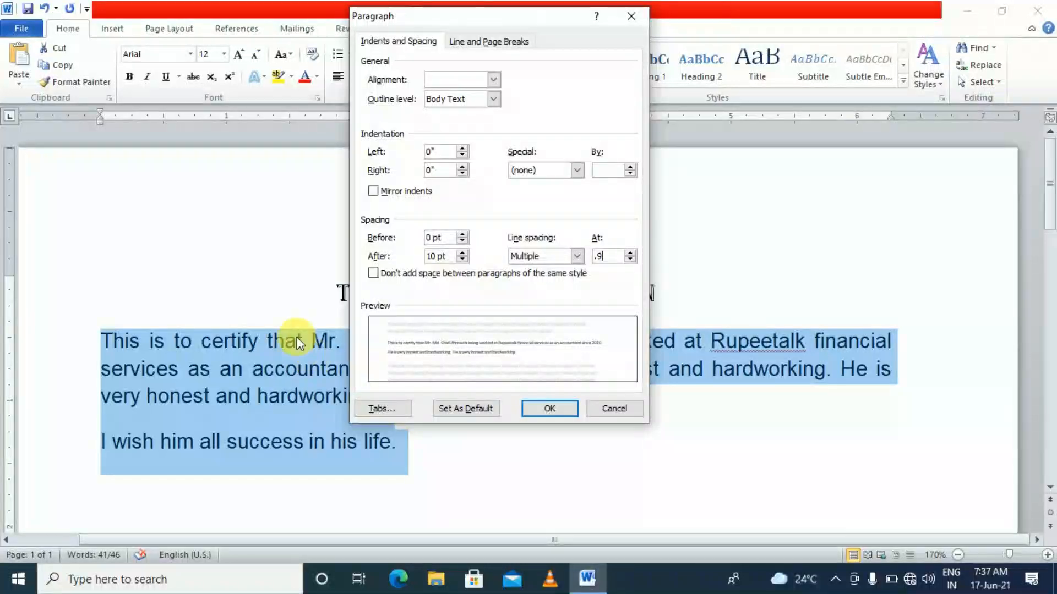
pyautogui.click(544, 409)
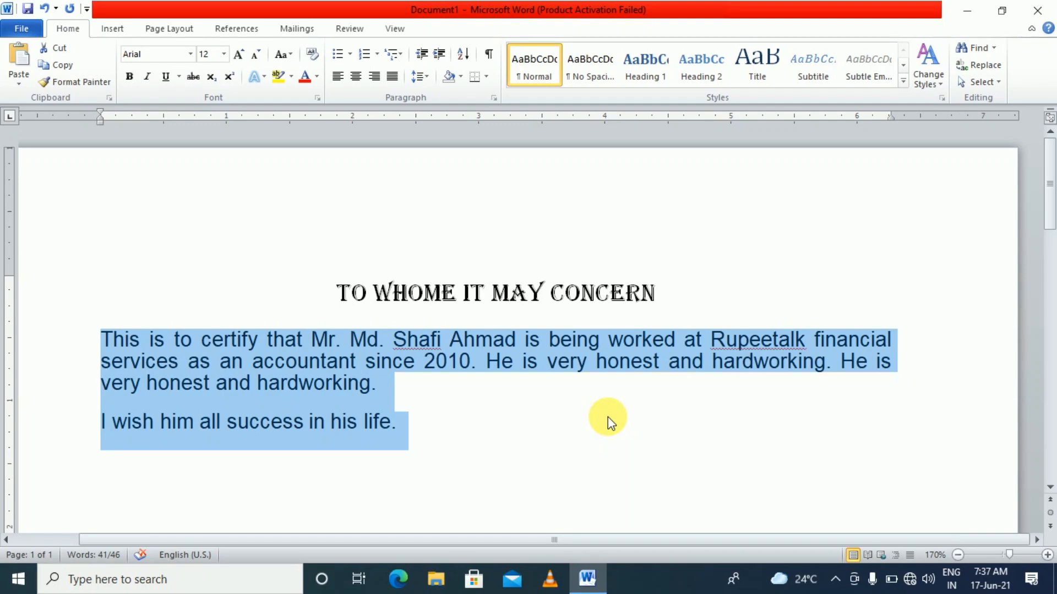
pyautogui.click(427, 79)
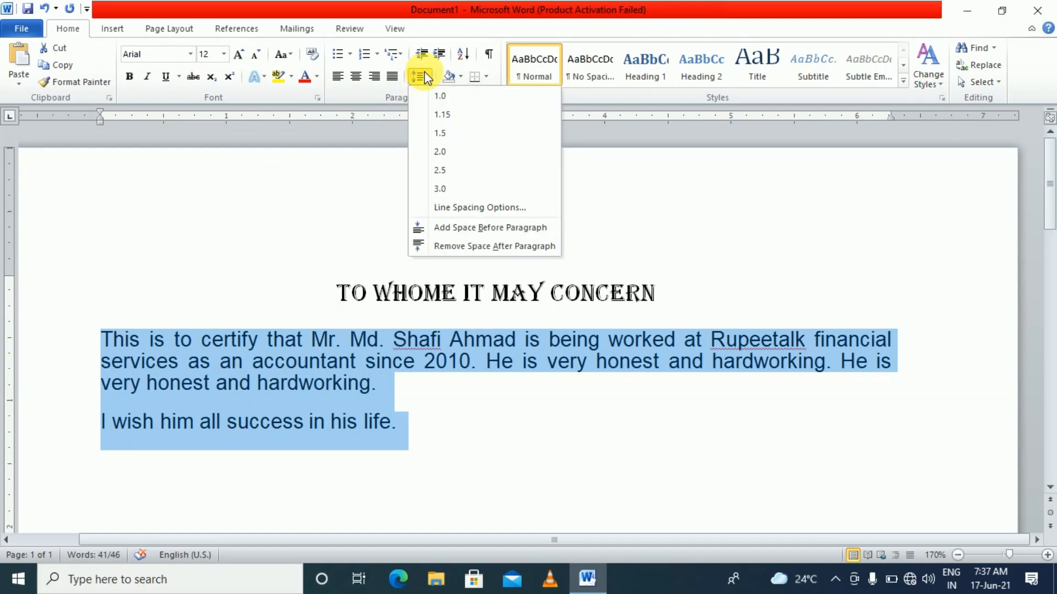
# Change the body's line spacing type to 1.5 lines and enter 2 in the At box
pyautogui.click(513, 209)
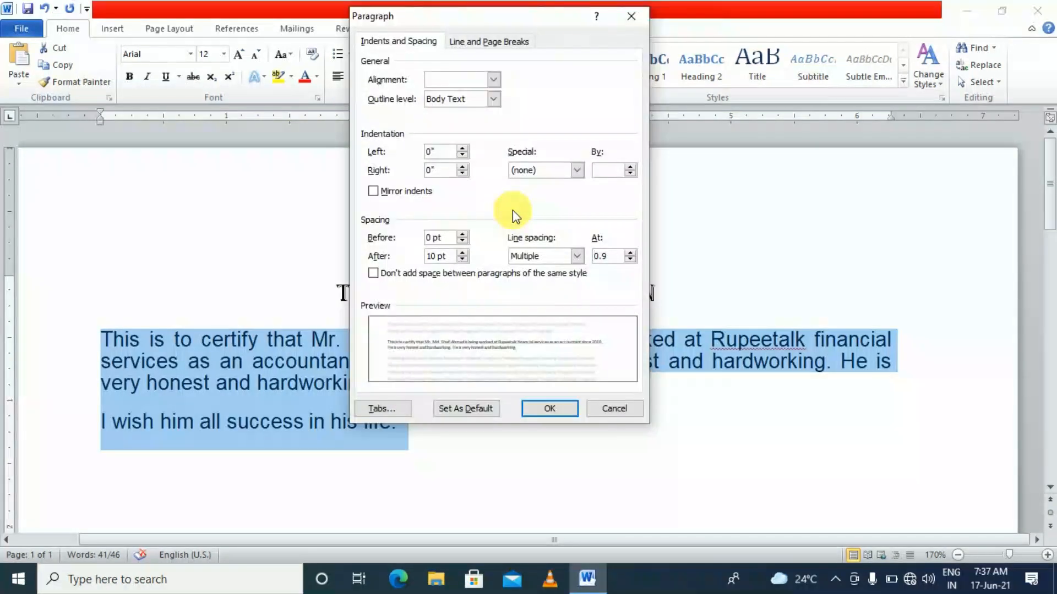
pyautogui.click(572, 257)
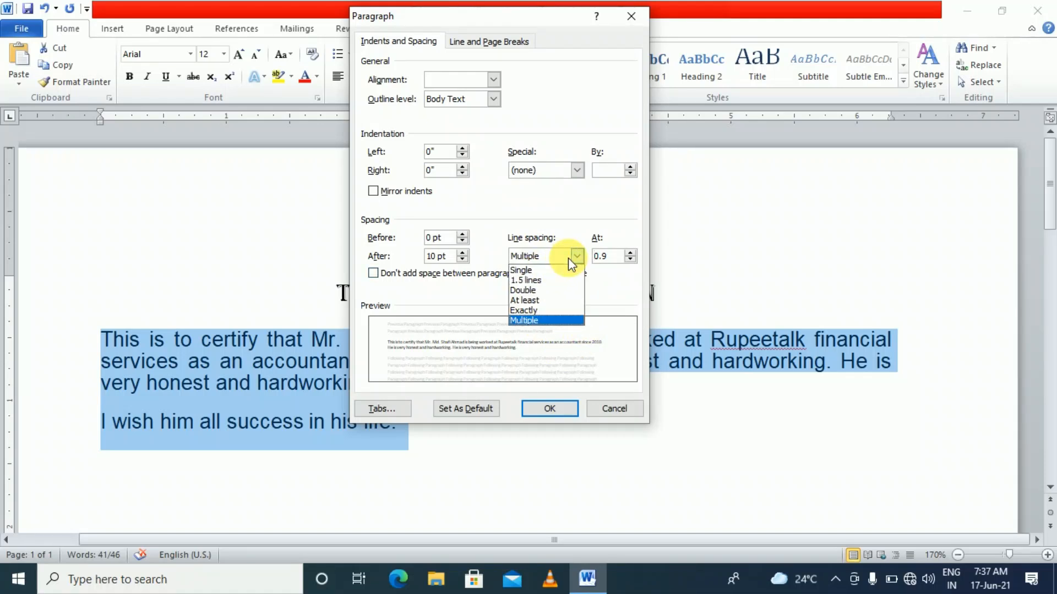
pyautogui.click(525, 280)
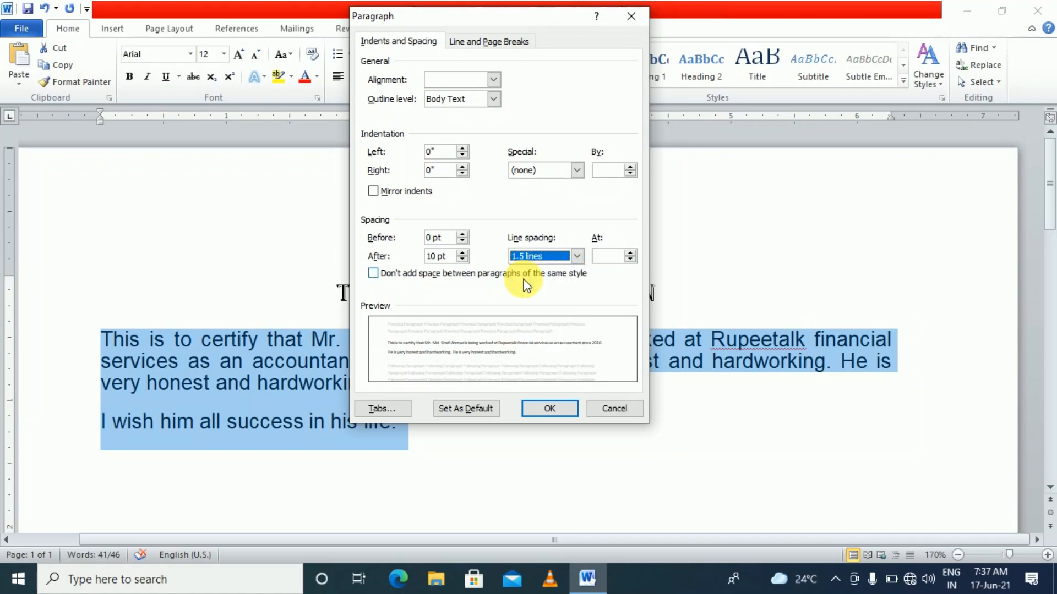
pyautogui.click(607, 259)
pyautogui.write('2')
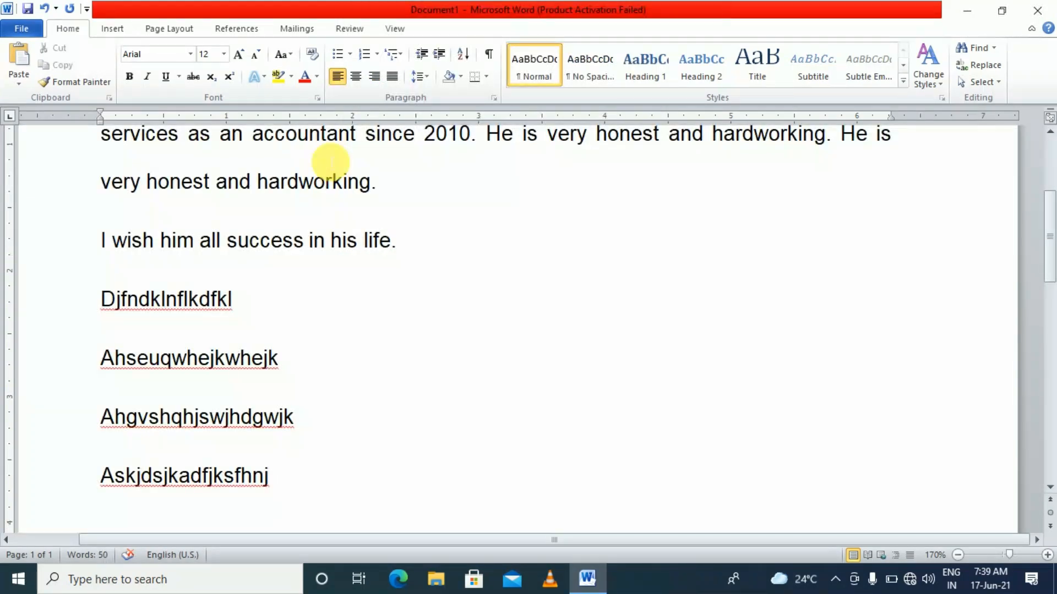
# Insert blank lines after 'I wish him all success in his life.'
pyautogui.click(424, 78)
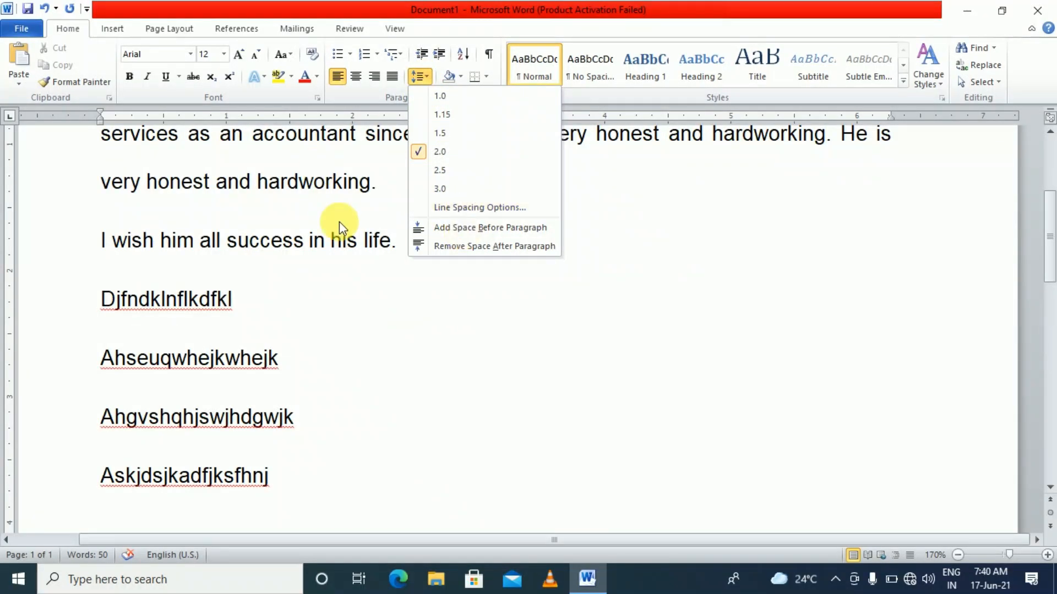
pyautogui.scroll(2, 285, 212)
pyautogui.click(297, 224)
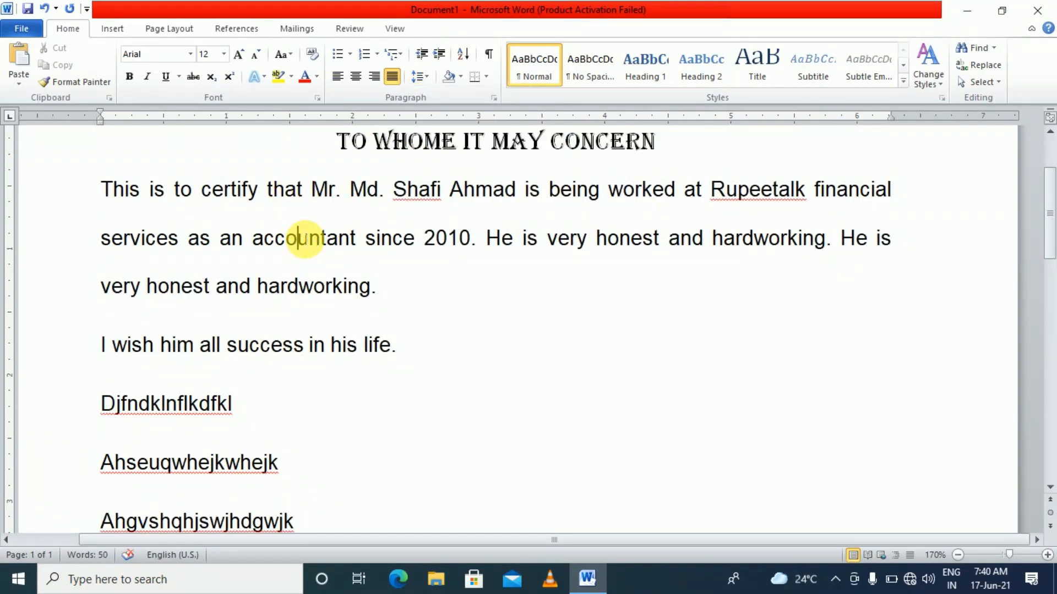
pyautogui.scroll(-4, 275, 370)
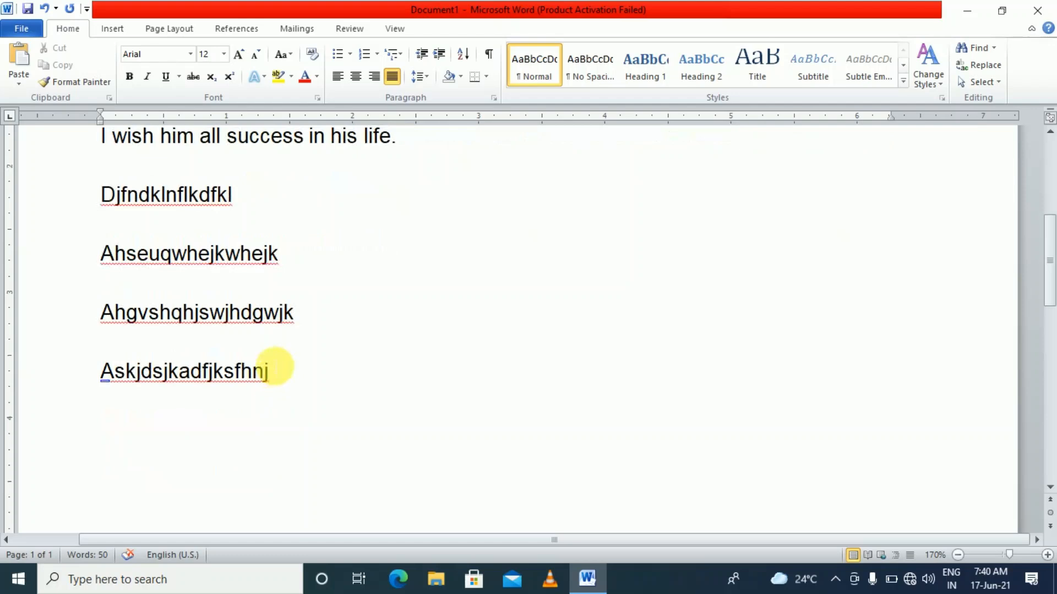
pyautogui.scroll(2, 274, 360)
pyautogui.click(410, 247)
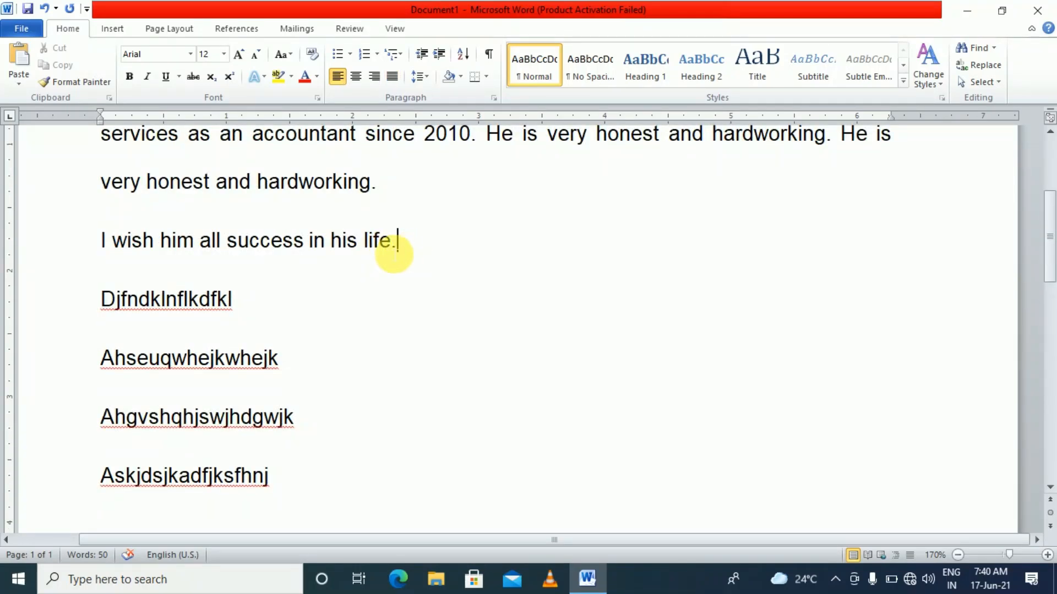
pyautogui.press('Return')
pyautogui.press('Return')
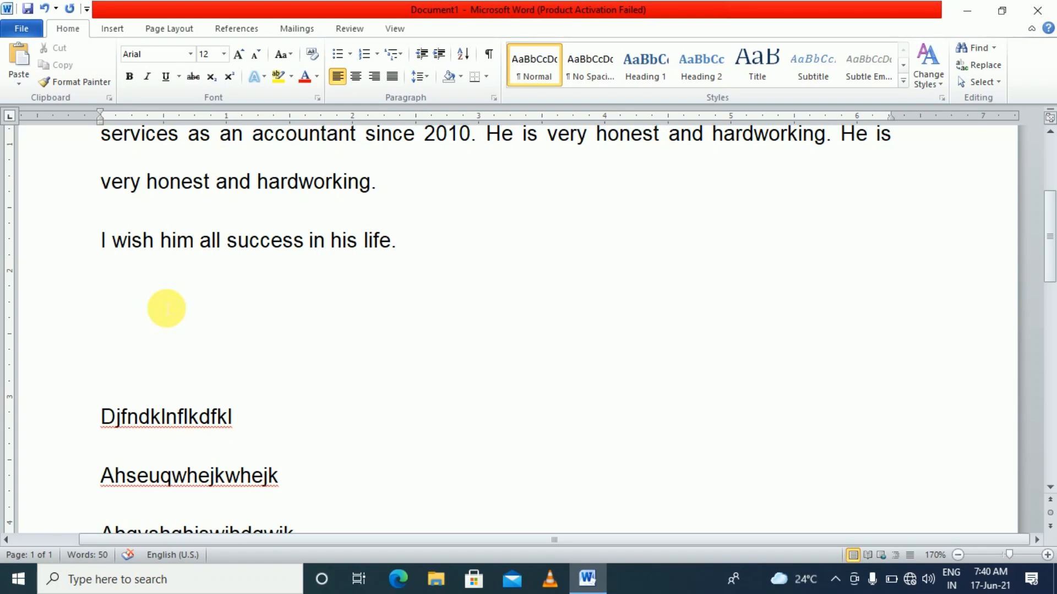
# Confirm Double line spacing with 6 pt after in the paragraph settings
pyautogui.click(420, 78)
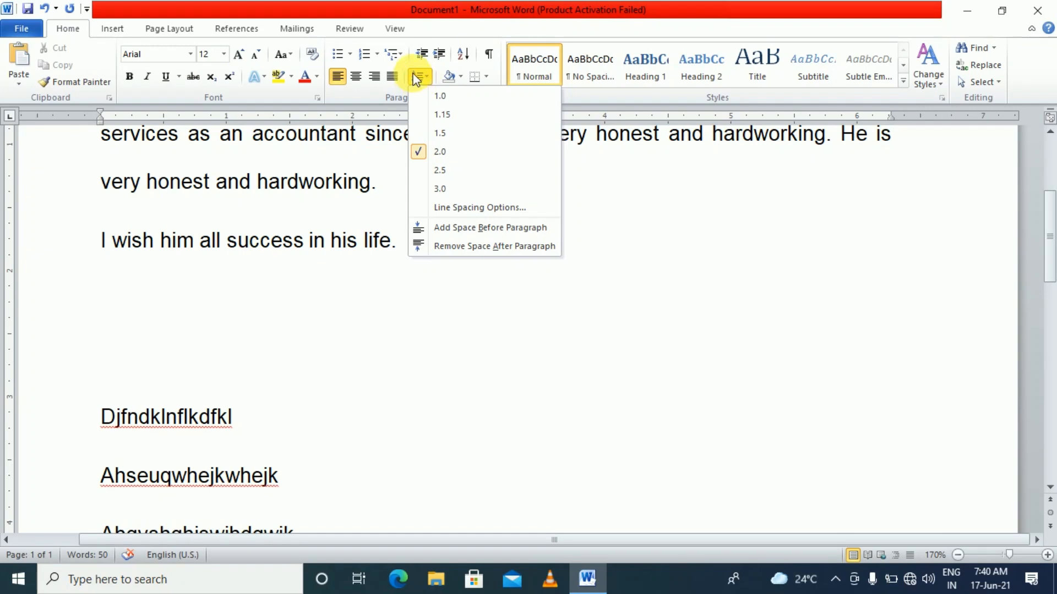
pyautogui.click(458, 207)
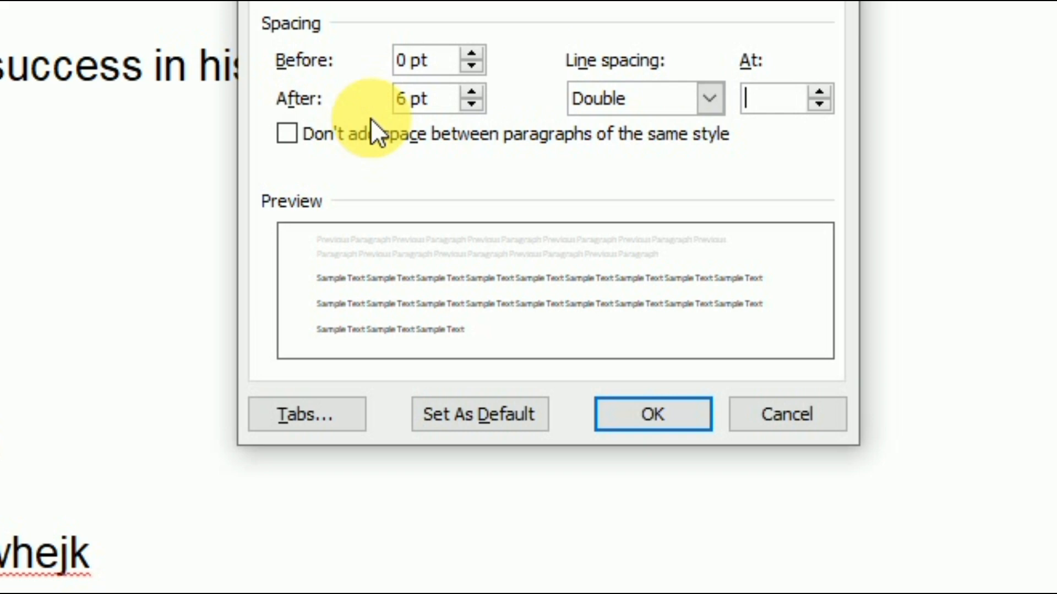
pyautogui.click(632, 406)
pyautogui.scroll(-2, 362, 400)
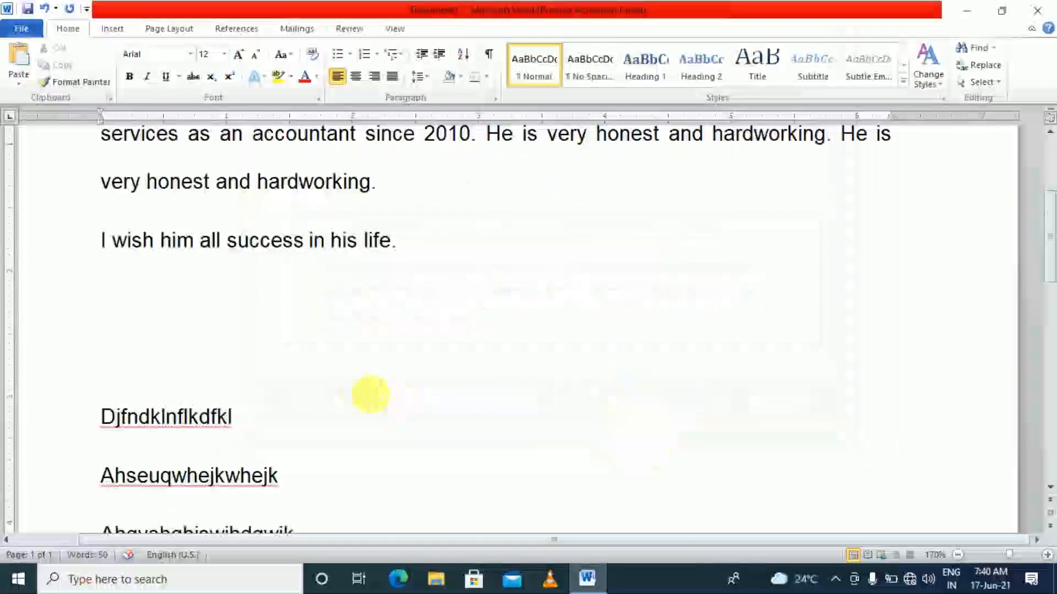
pyautogui.scroll(-2, 360, 400)
pyautogui.moveTo(104, 208); pyautogui.dragTo(220, 401)
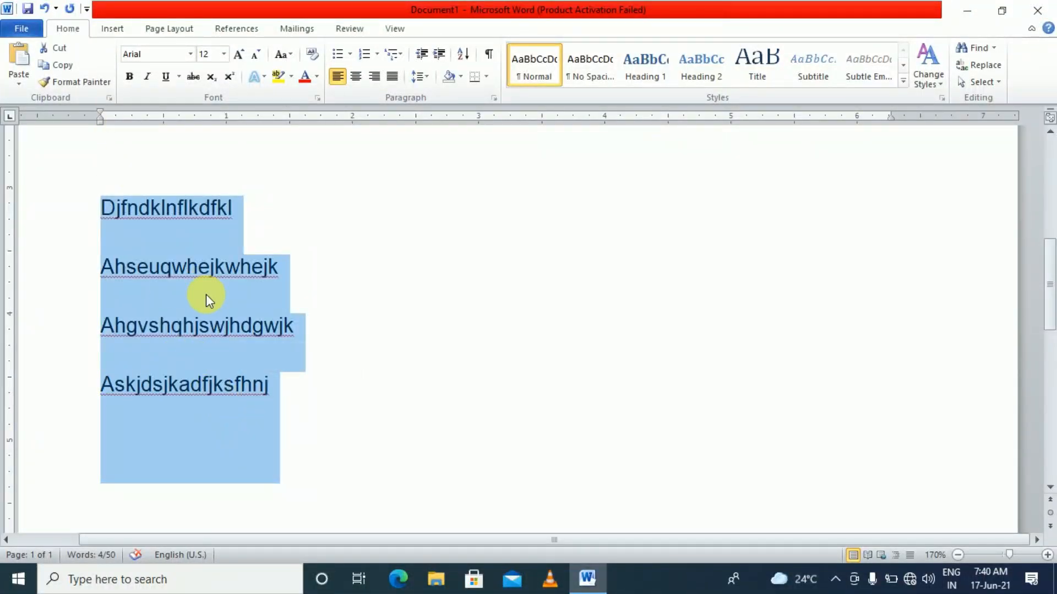
# Delete the four filler lines and apply a larger line spacing to the justified Arial body paragraphs
pyautogui.press('Delete')
pyautogui.scroll(6, 212, 302)
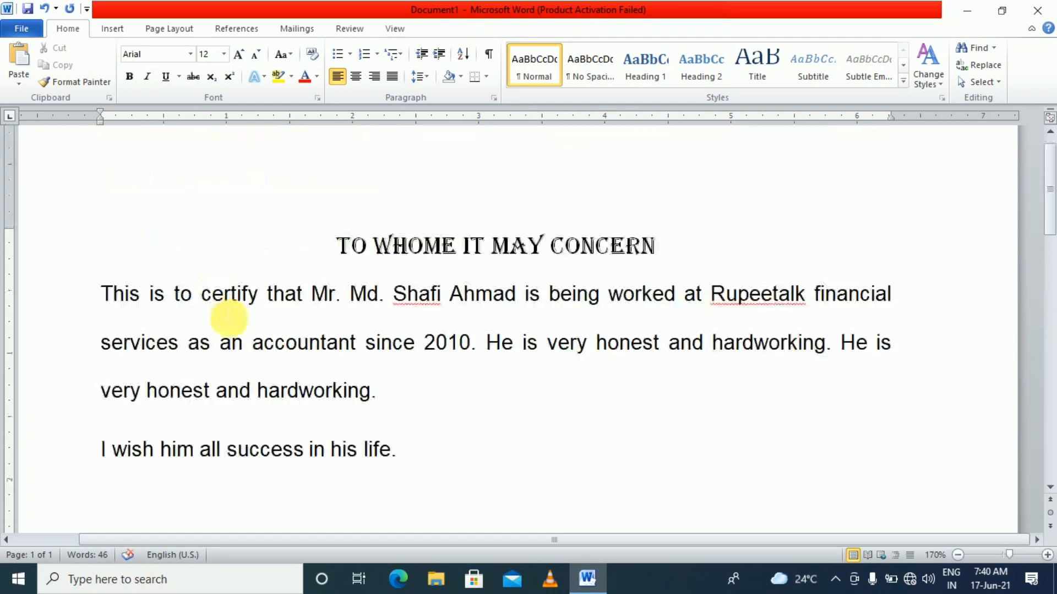
pyautogui.click(247, 320)
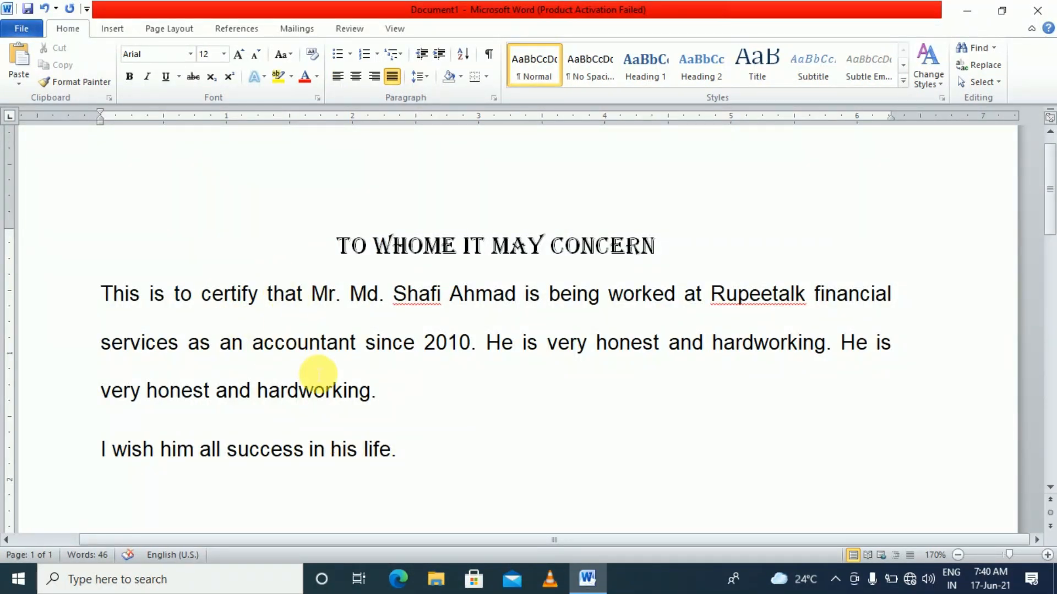
pyautogui.moveTo(100, 293); pyautogui.dragTo(391, 425)
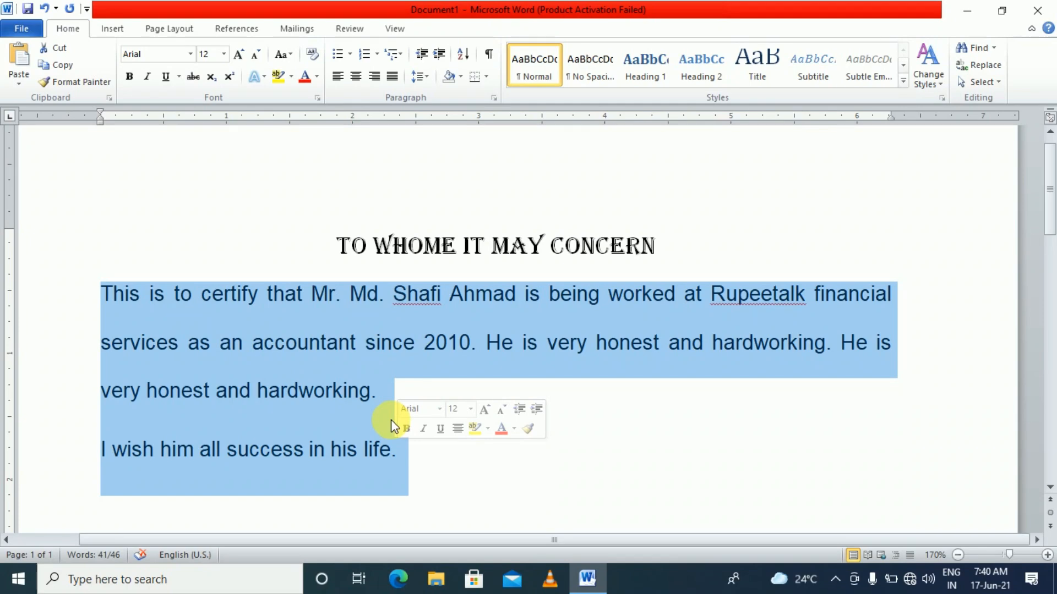
pyautogui.scroll(-2, 396, 354)
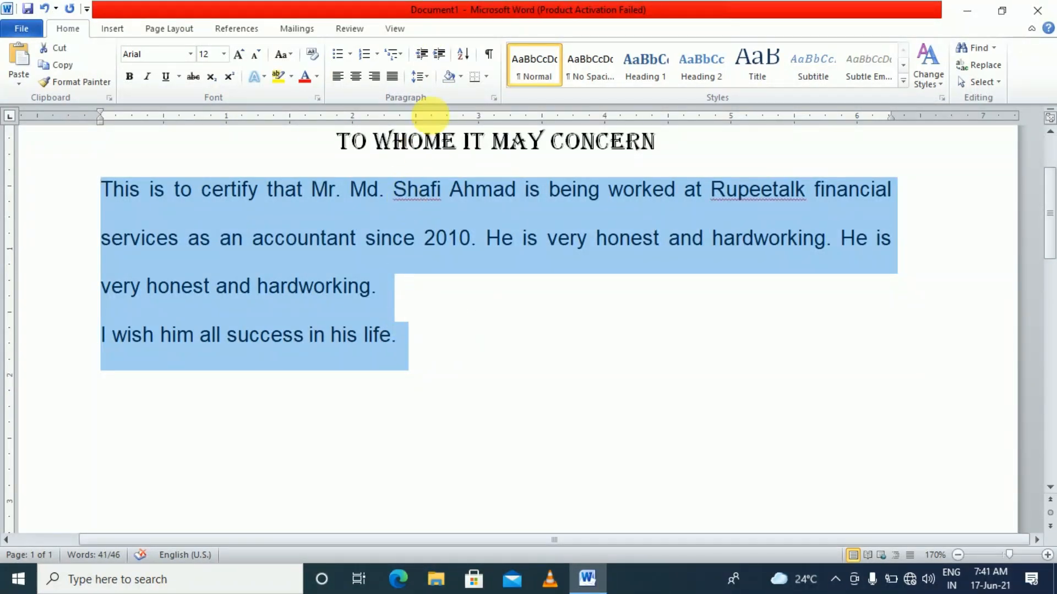
pyautogui.click(427, 77)
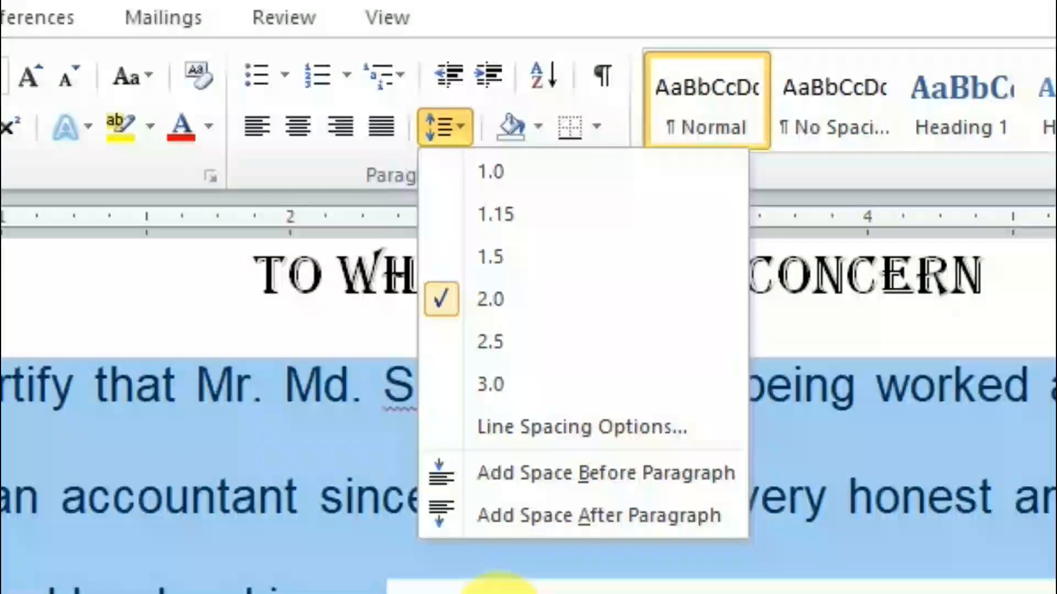
pyautogui.click(443, 289)
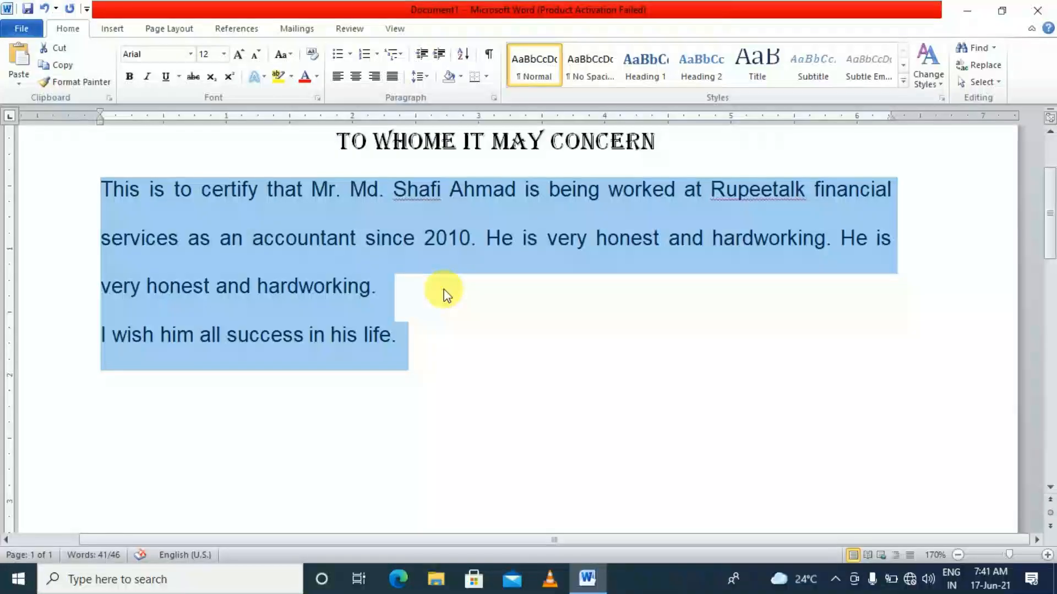
pyautogui.click(444, 289)
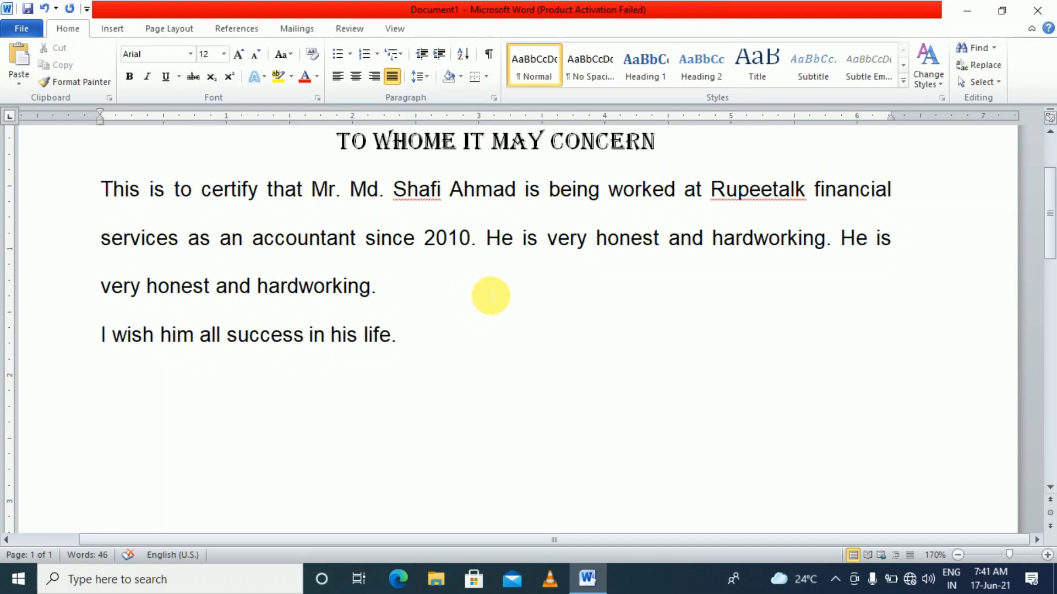
pyautogui.scroll(2, 490, 295)
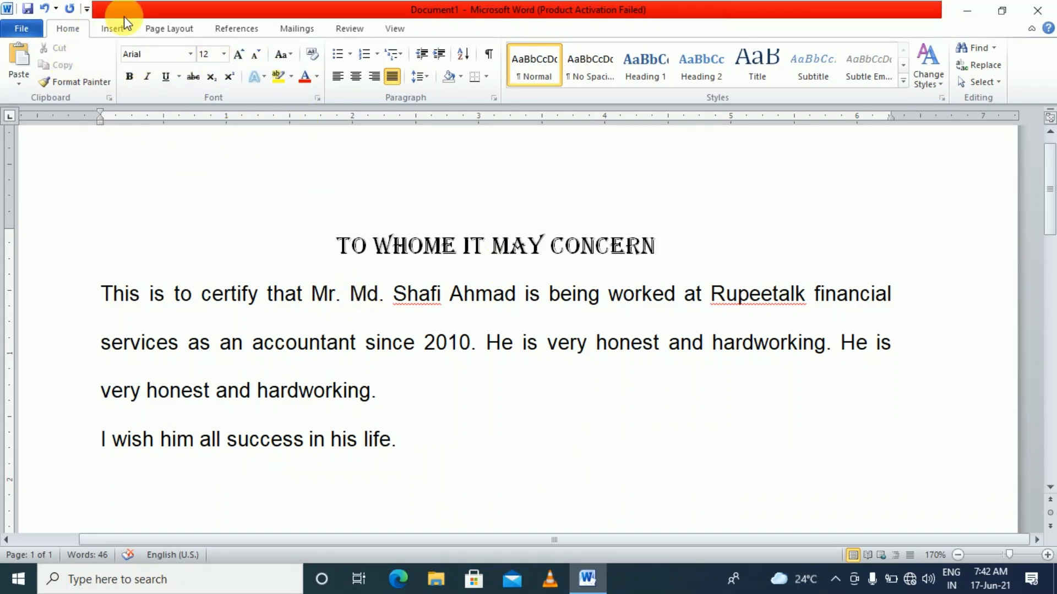
# Make the Algerian heading 'TO WHOME IT MAY CONCERN' bold, italic and underlined
pyautogui.click(386, 299)
pyautogui.moveTo(654, 242); pyautogui.dragTo(341, 252)
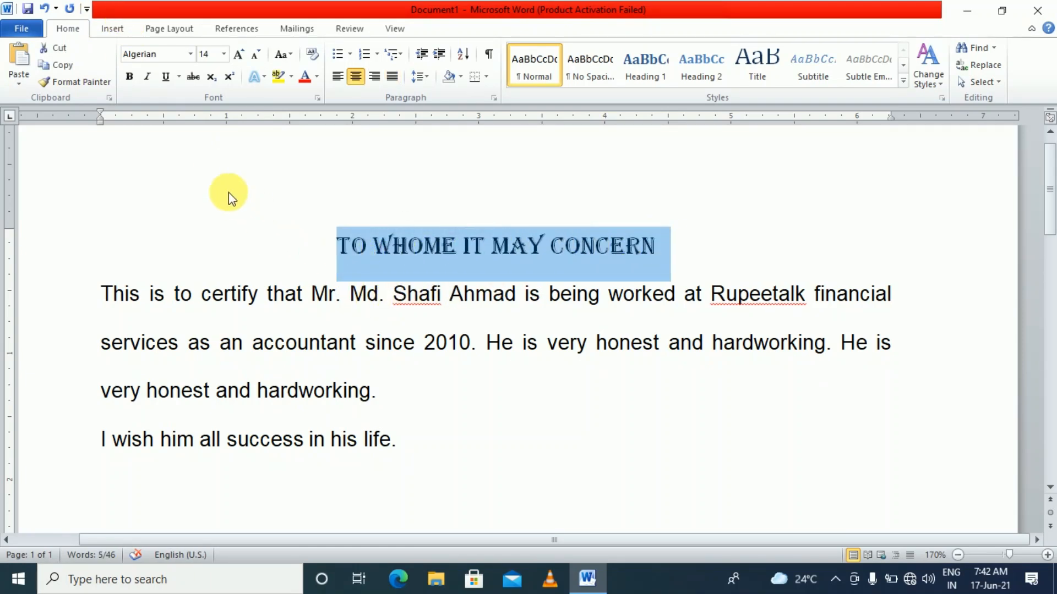
pyautogui.click(125, 80)
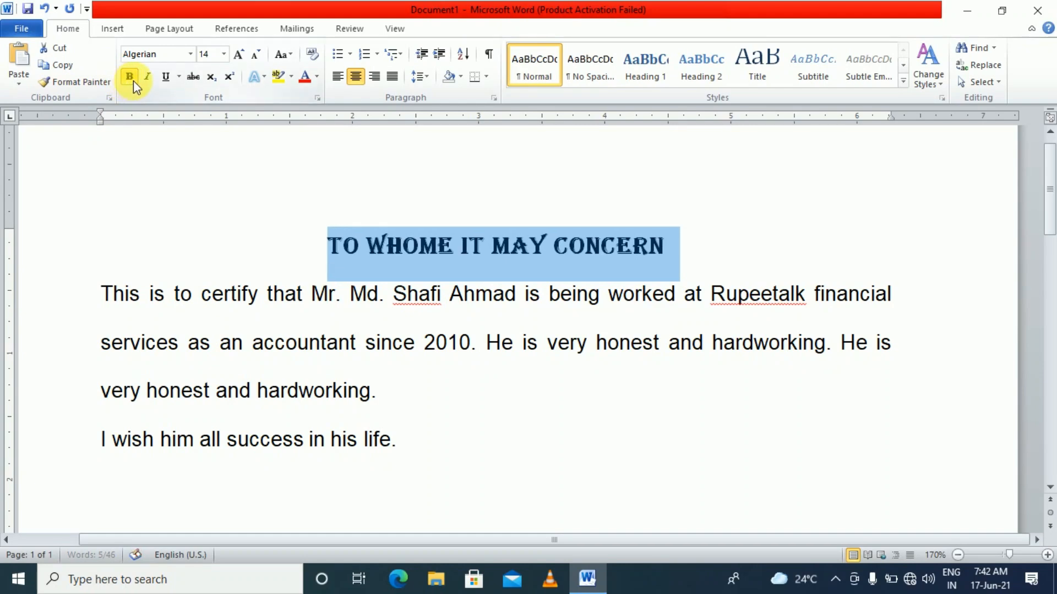
pyautogui.click(147, 77)
pyautogui.click(166, 78)
pyautogui.click(439, 256)
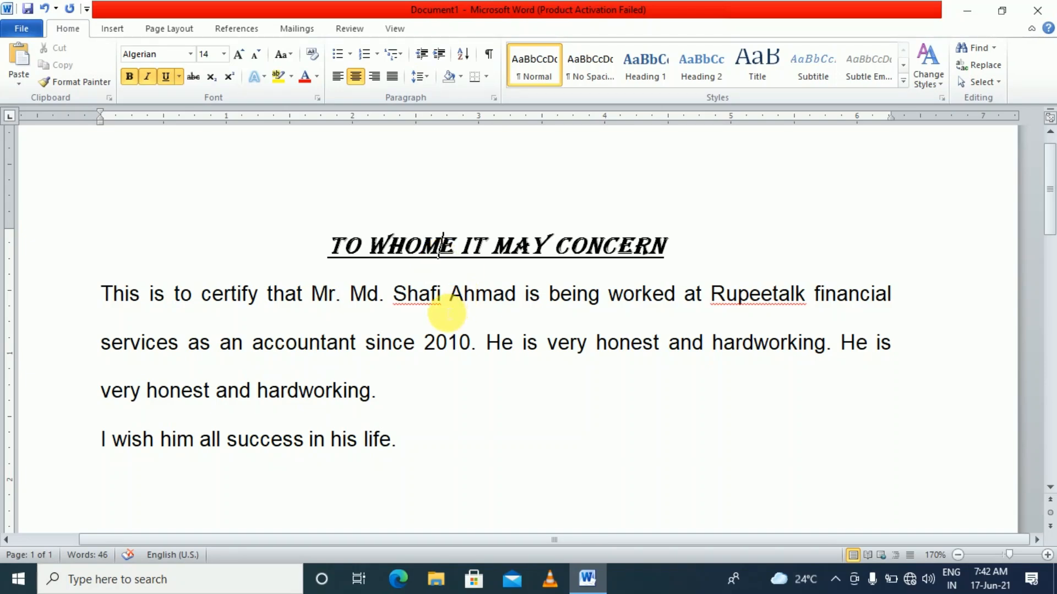
pyautogui.scroll(-2, 447, 314)
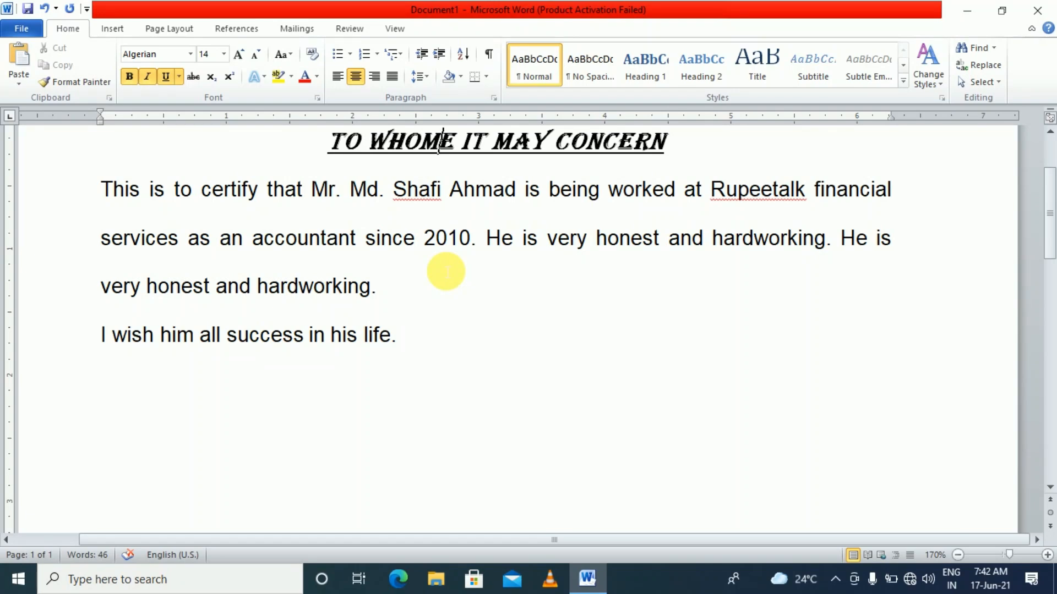
pyautogui.click(404, 340)
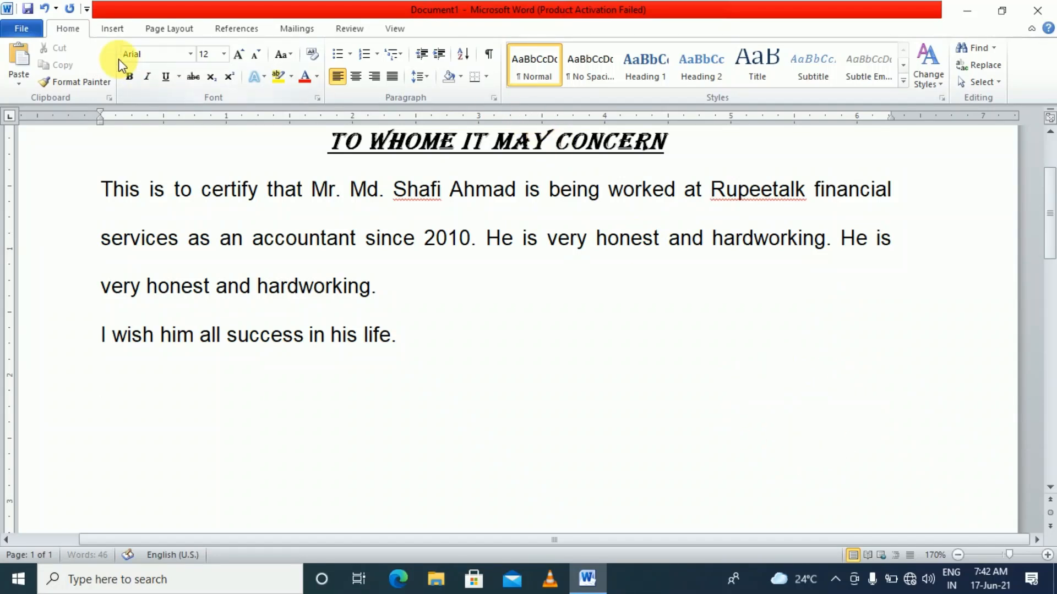
# Type 'Director' and indent it with three tabs toward the right margin
pyautogui.write('Director')
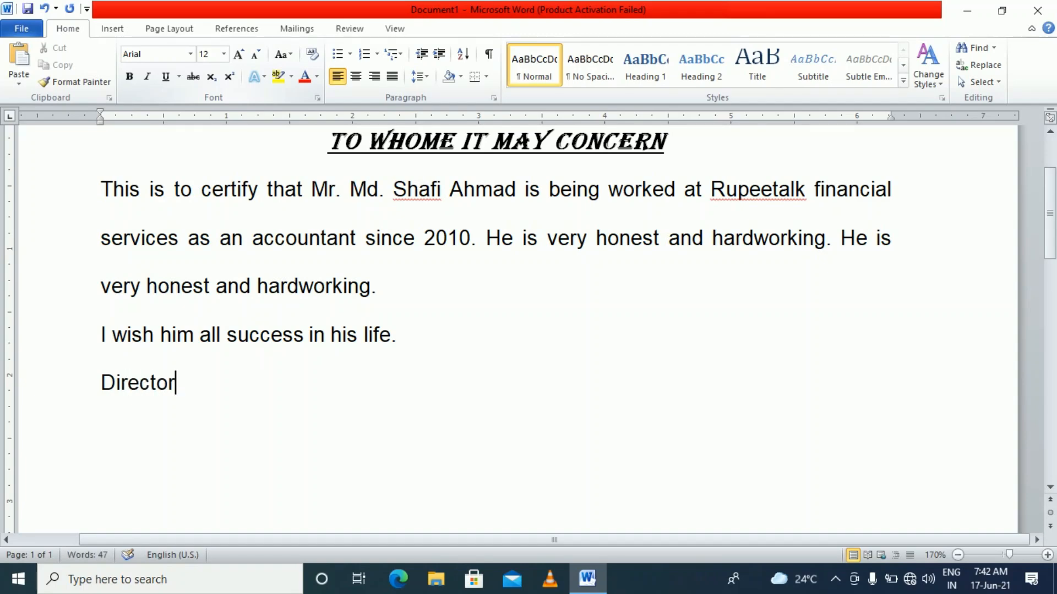
pyautogui.click(103, 385)
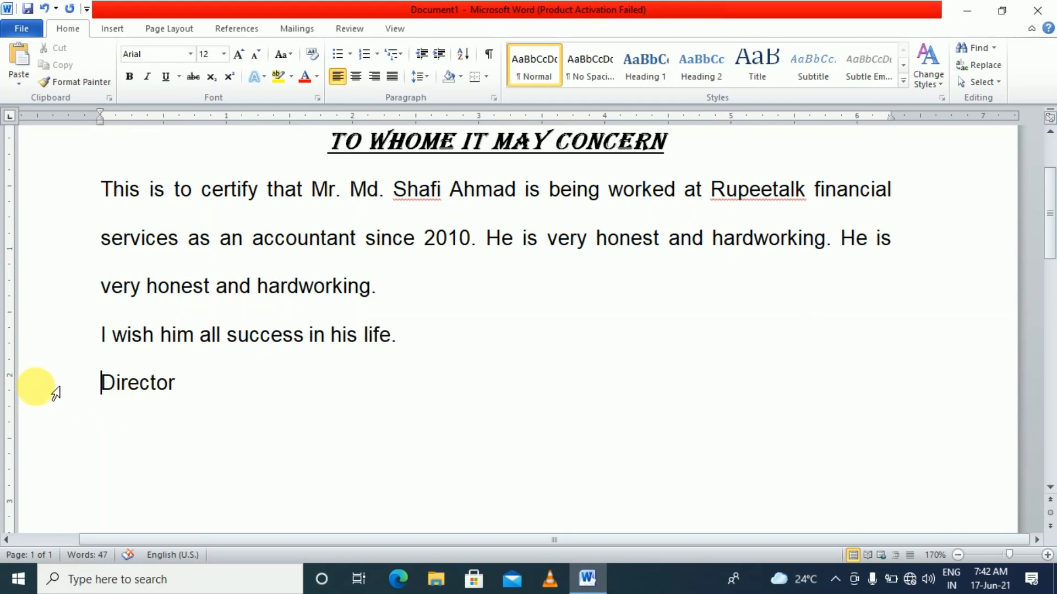
pyautogui.press('Tab')
pyautogui.press('Tab')
pyautogui.press('Tab')
pyautogui.press('Tab')
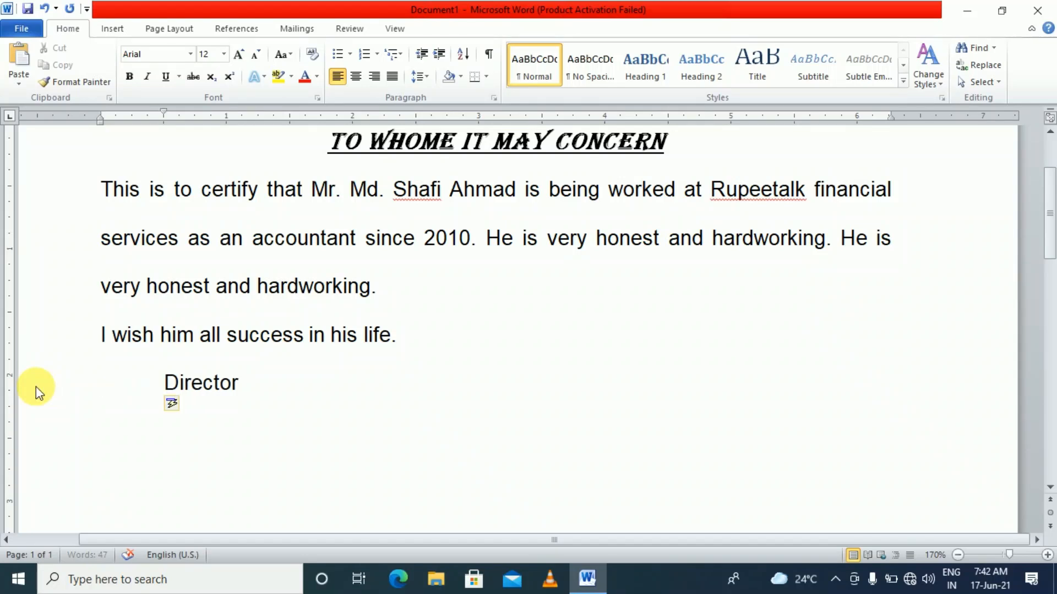
pyautogui.press('Tab')
pyautogui.press('Tab')
pyautogui.press('Tab')
pyautogui.press('Tab')
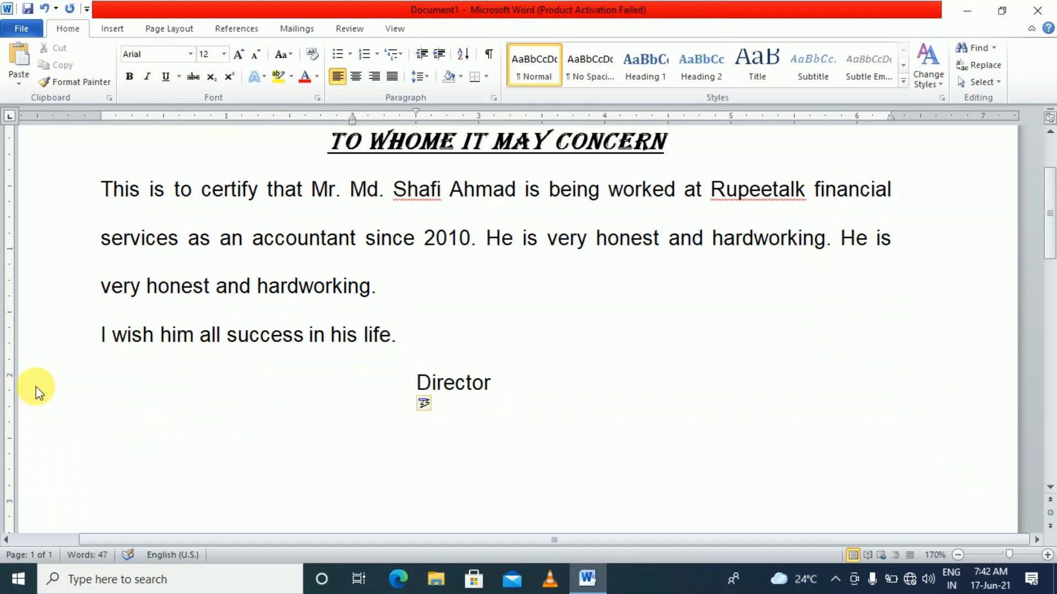
pyautogui.press('Tab')
pyautogui.press('Tab')
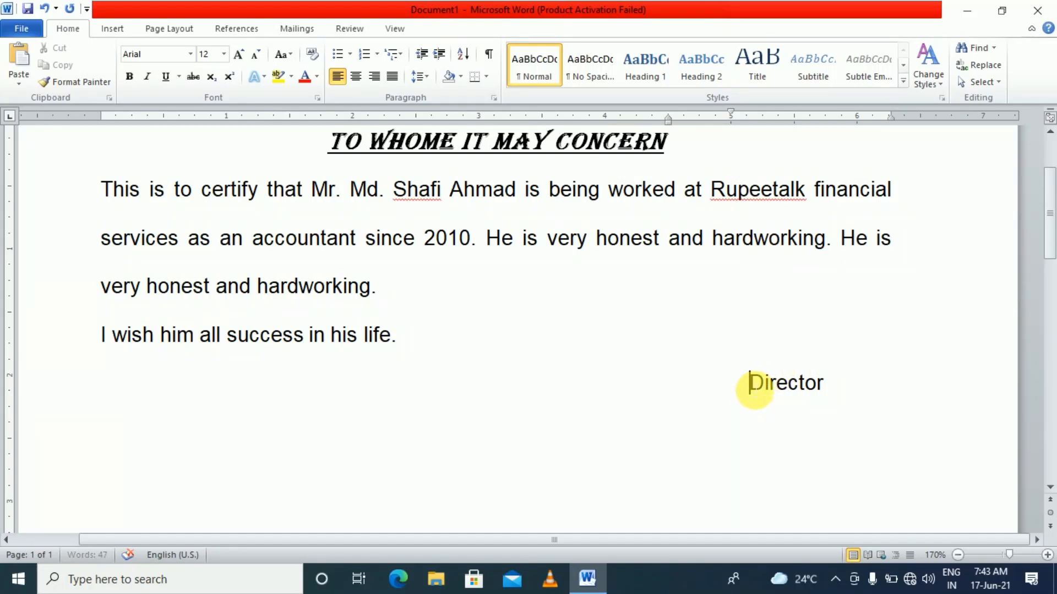
# Insert an empty line above the Director line and start saving with Ctrl+S
pyautogui.press('Return')
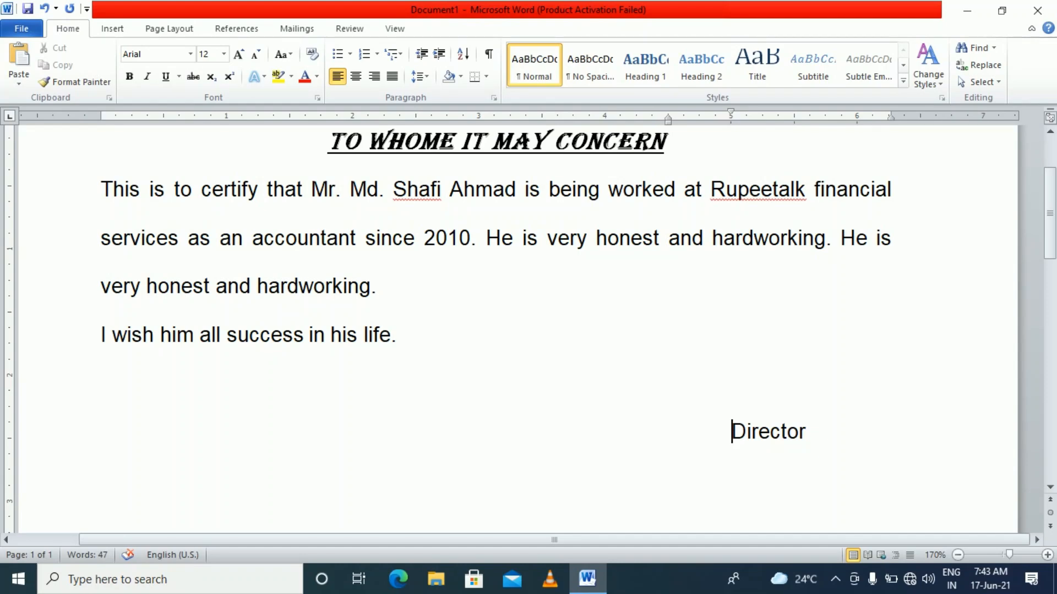
pyautogui.press('BackSpace')
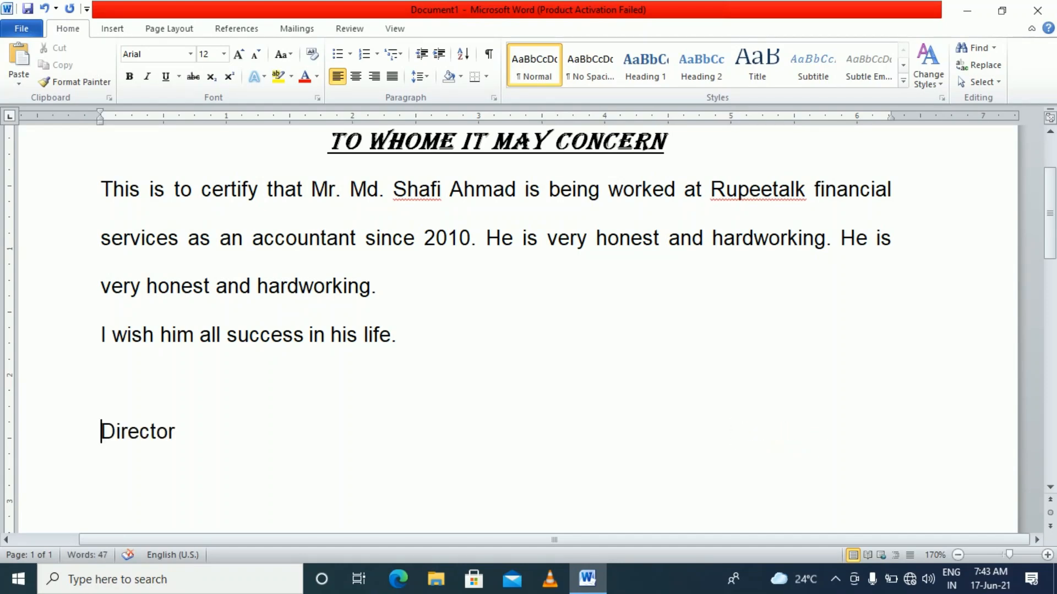
pyautogui.press('BackSpace')
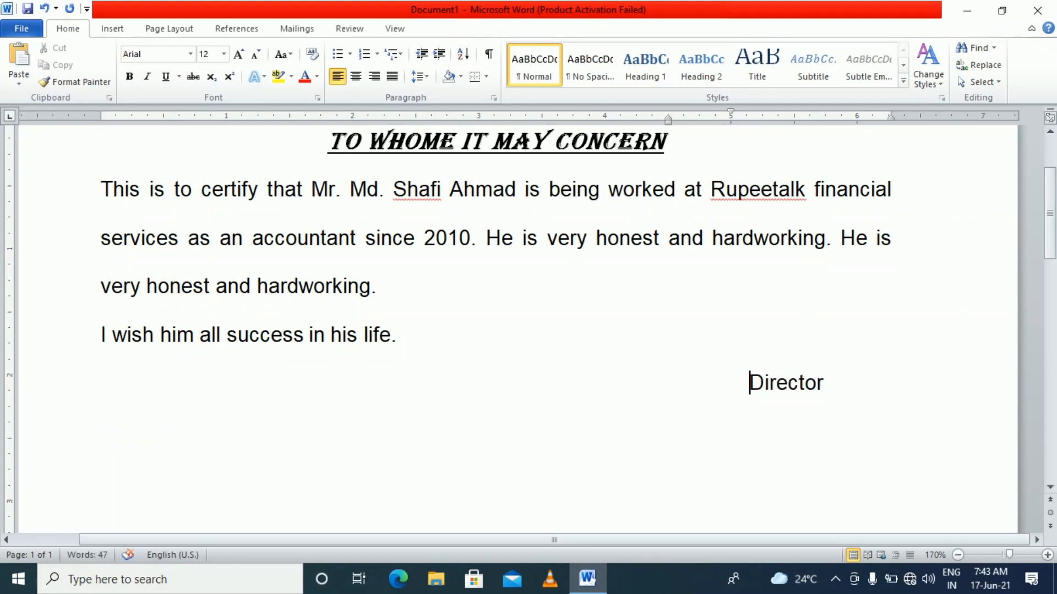
pyautogui.press('Return')
pyautogui.scroll(-1, 489, 380)
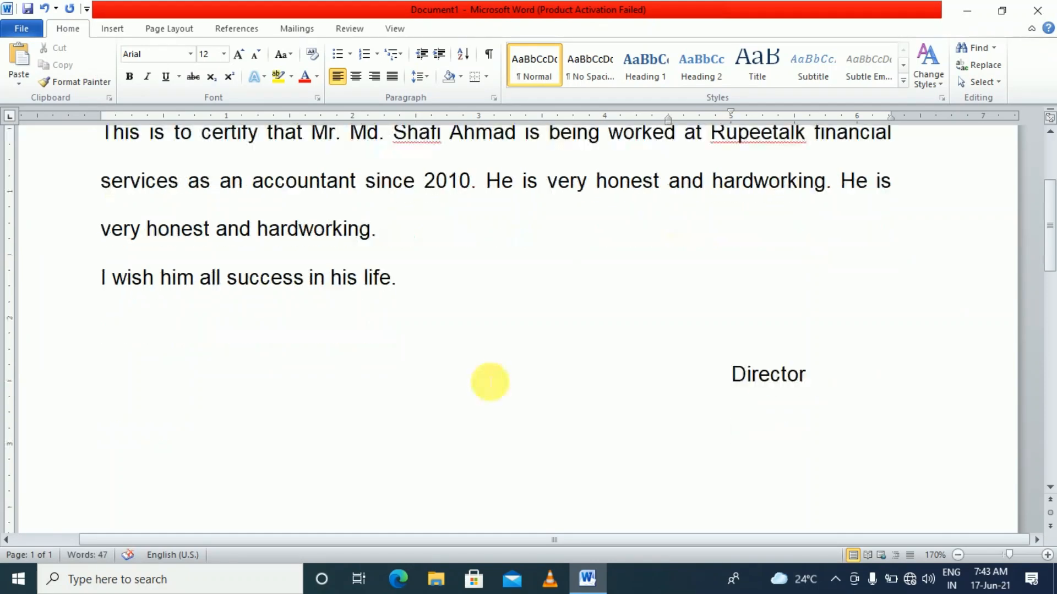
pyautogui.scroll(2, 490, 378)
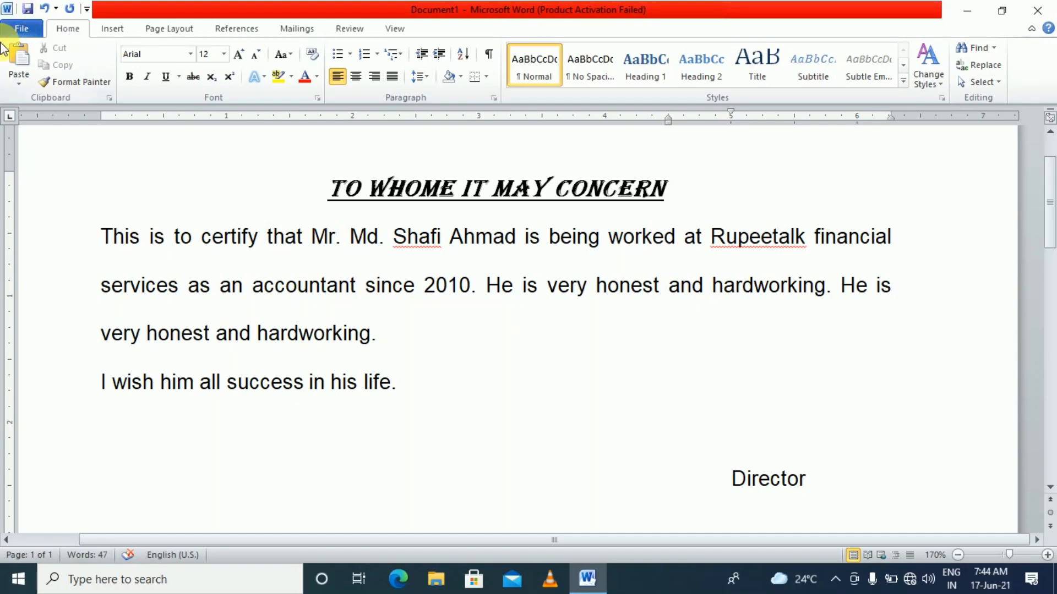
pyautogui.hotkey('ctrl', 's')
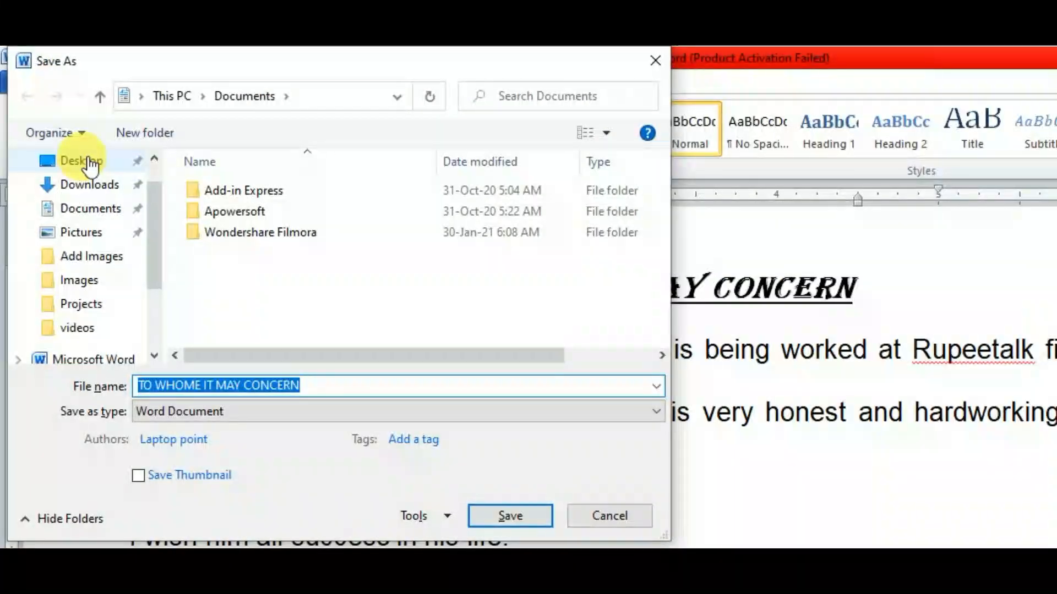
# Save the certificate to the Desktop as 'TO WHOME IT MAY CONCERN'
pyautogui.click(69, 93)
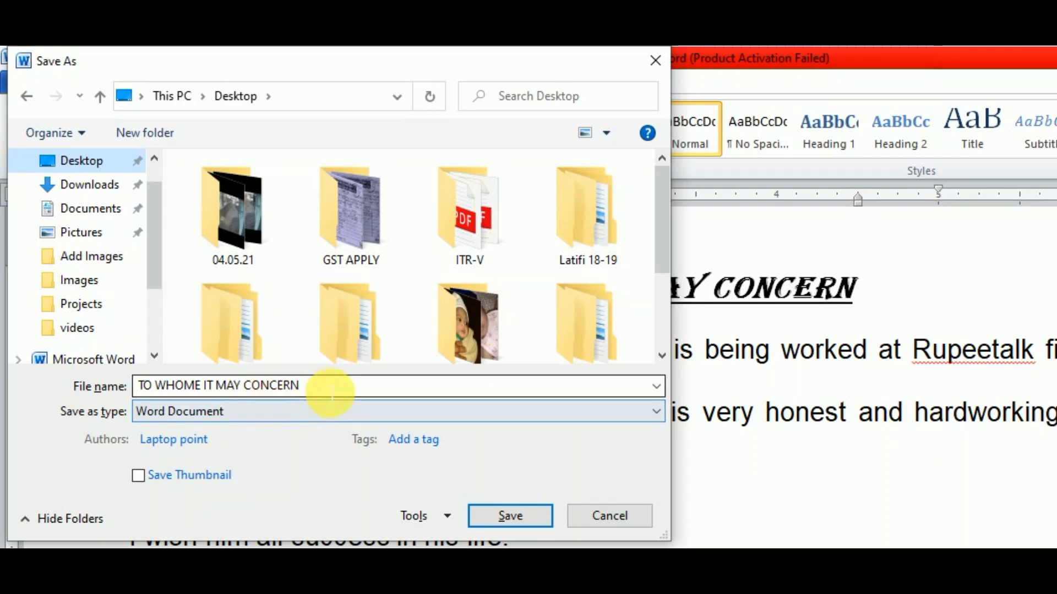
pyautogui.moveTo(326, 392); pyautogui.dragTo(133, 381)
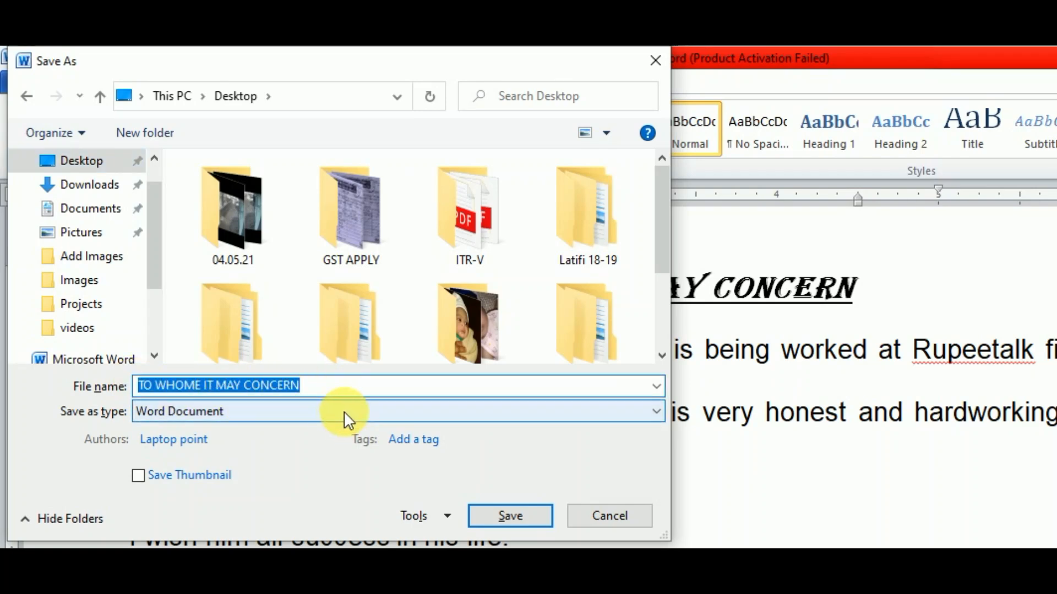
pyautogui.click(486, 517)
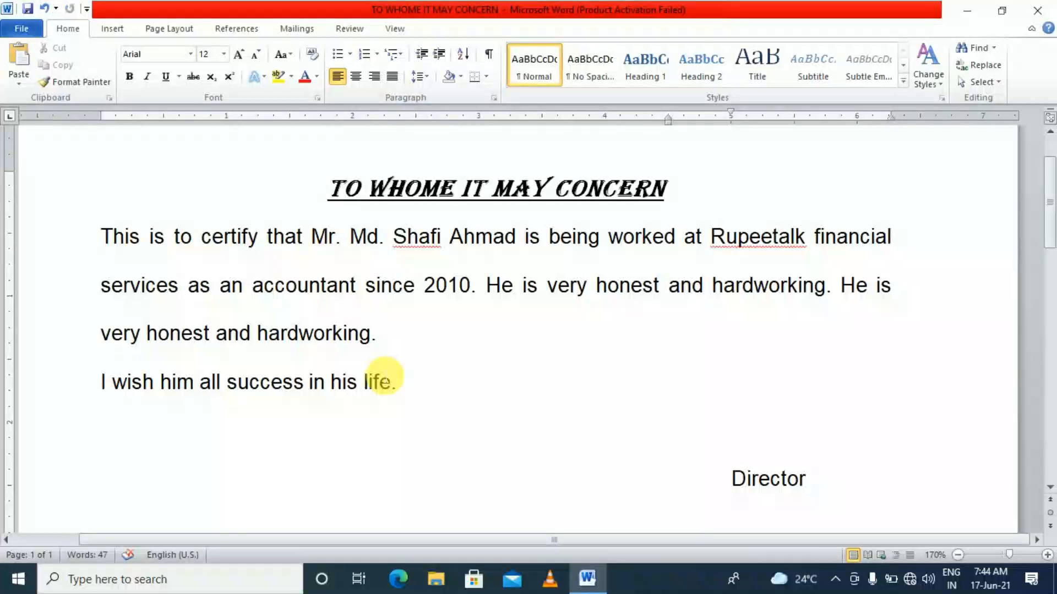
pyautogui.scroll(-5, 509, 547)
pyautogui.scroll(5, 569, 547)
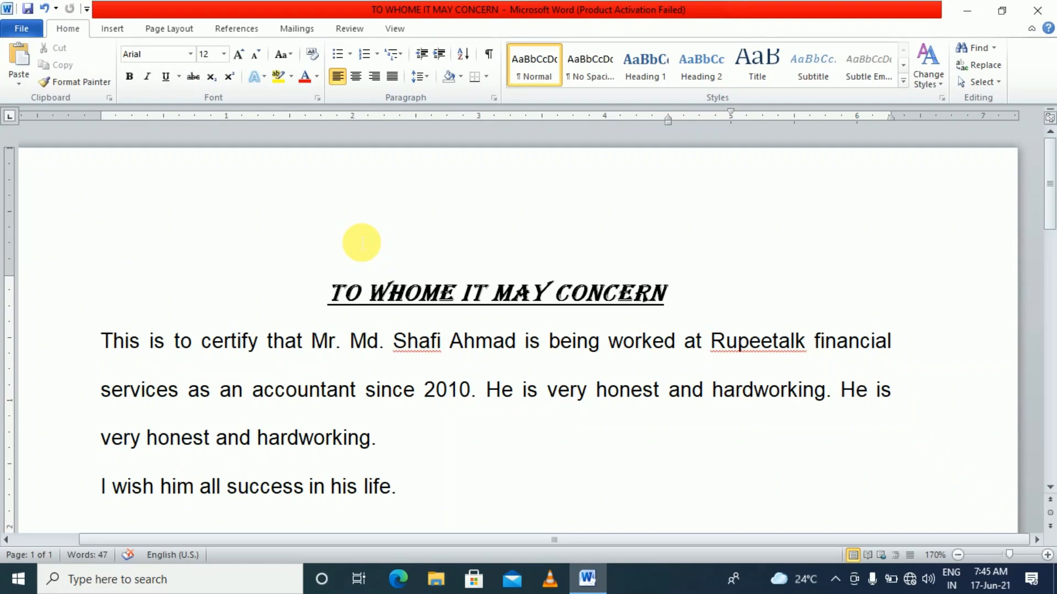
pyautogui.click(446, 354)
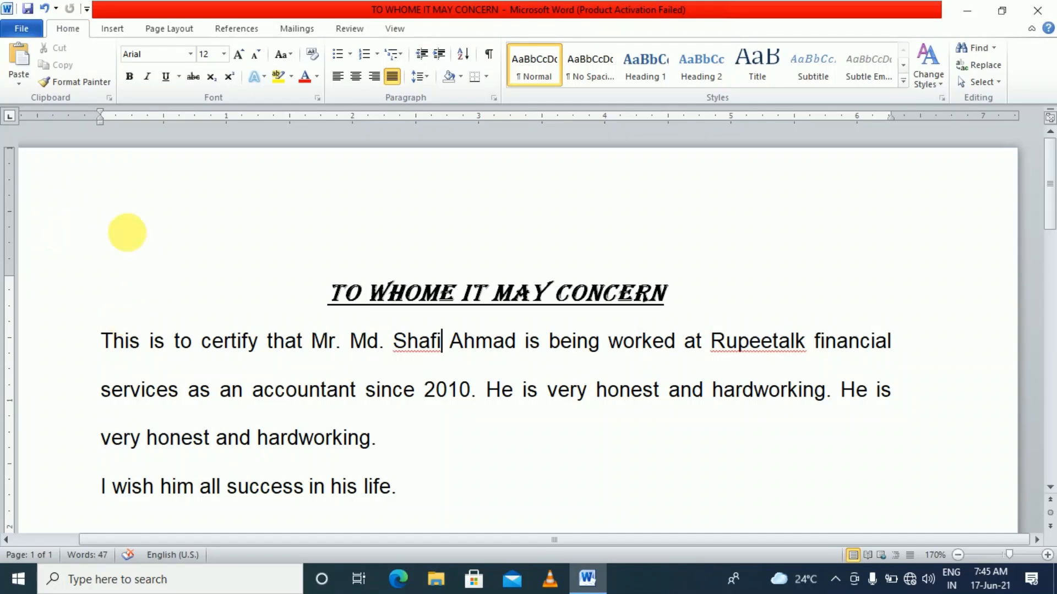
pyautogui.click(329, 293)
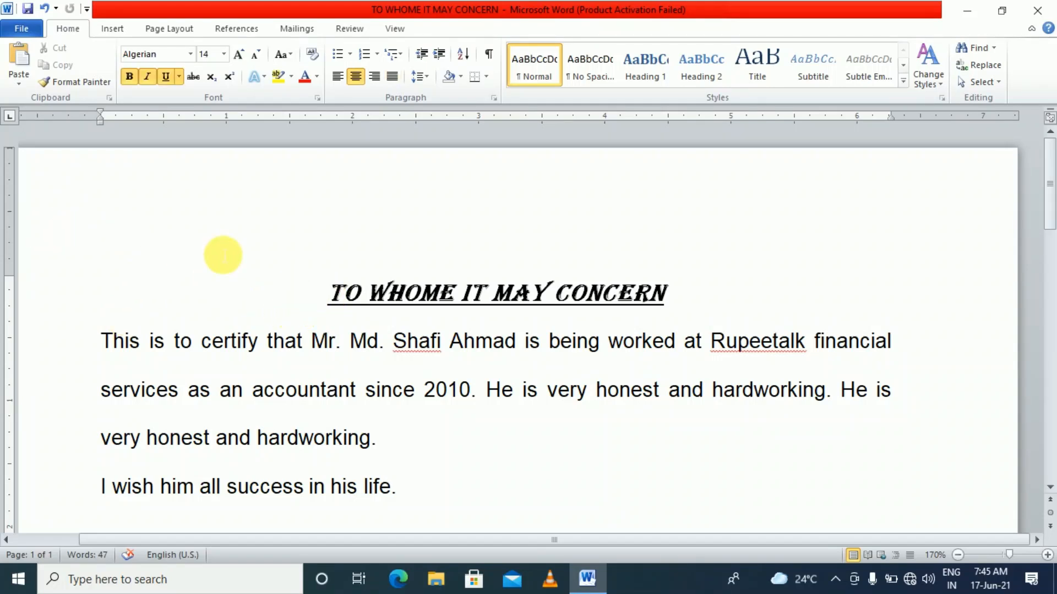
pyautogui.press('Return')
pyautogui.press('Return')
pyautogui.press('Return')
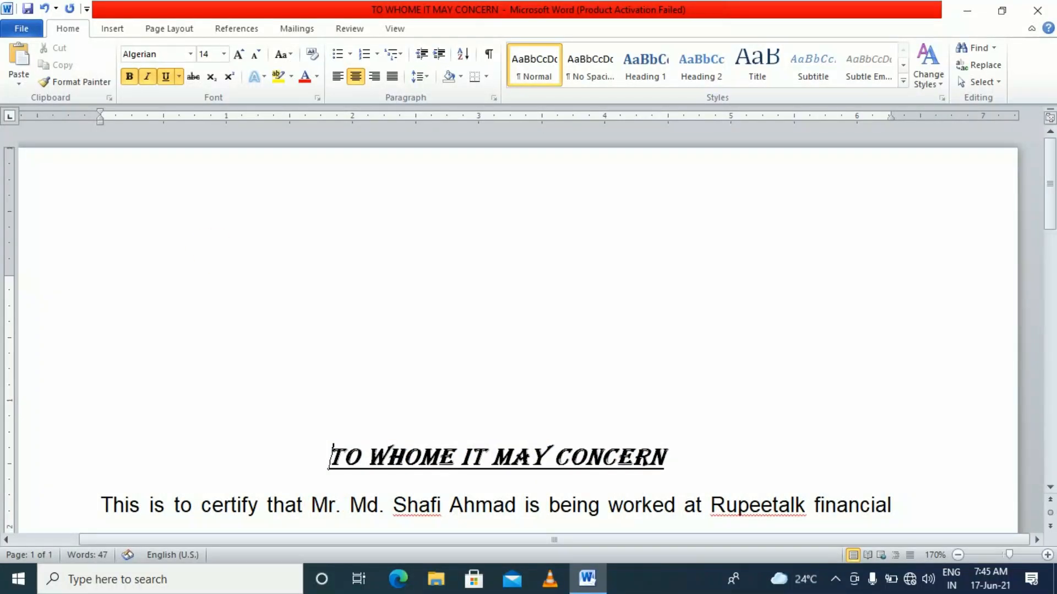
pyautogui.scroll(-5, 436, 318)
pyautogui.scroll(5, 443, 363)
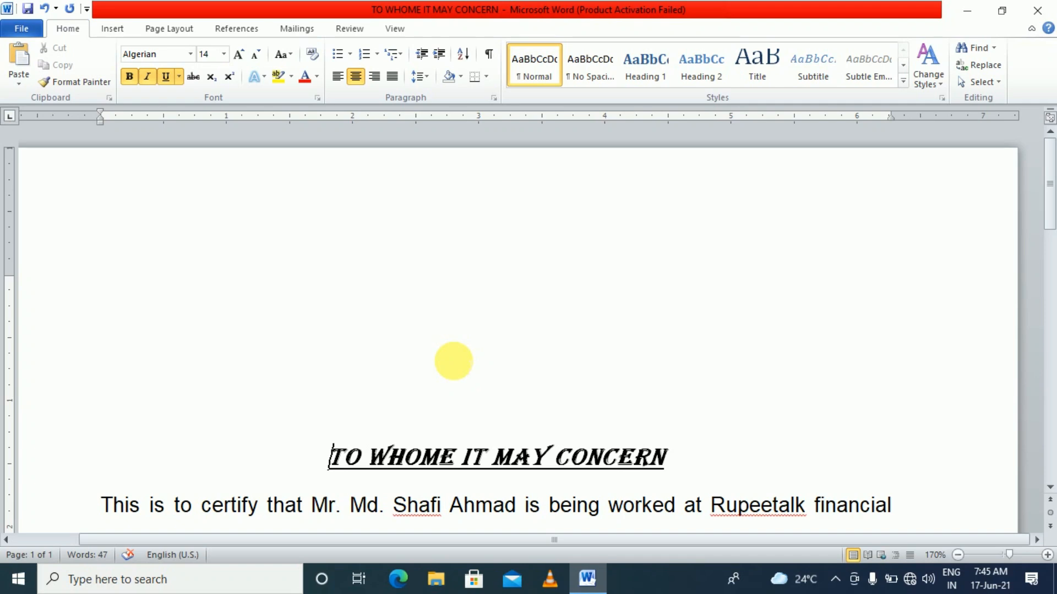
pyautogui.scroll(-3, 454, 361)
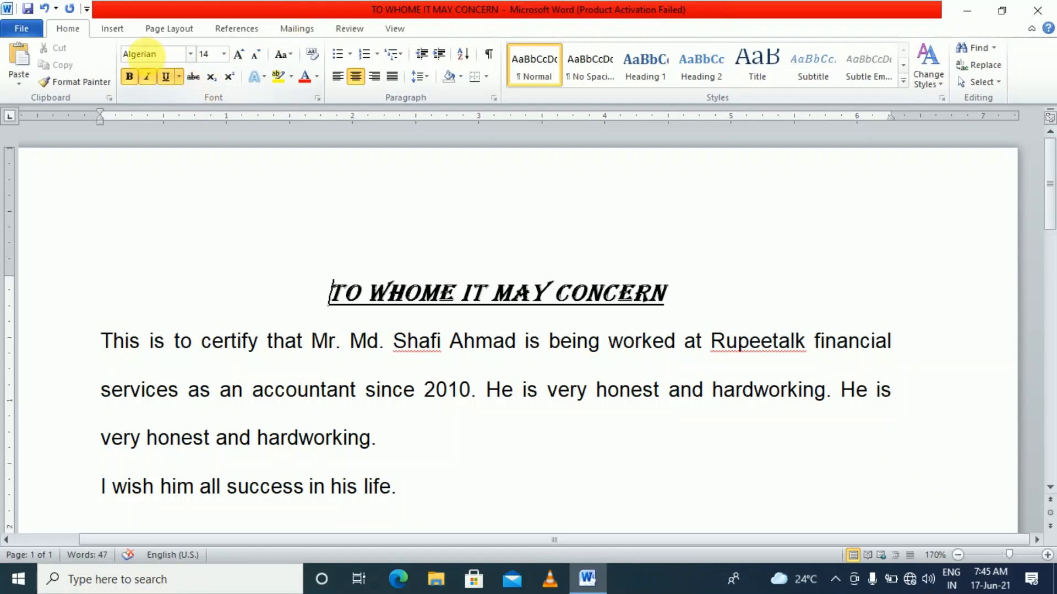
# Set the page's top margin to 4 inches in Page Setup
pyautogui.click(167, 30)
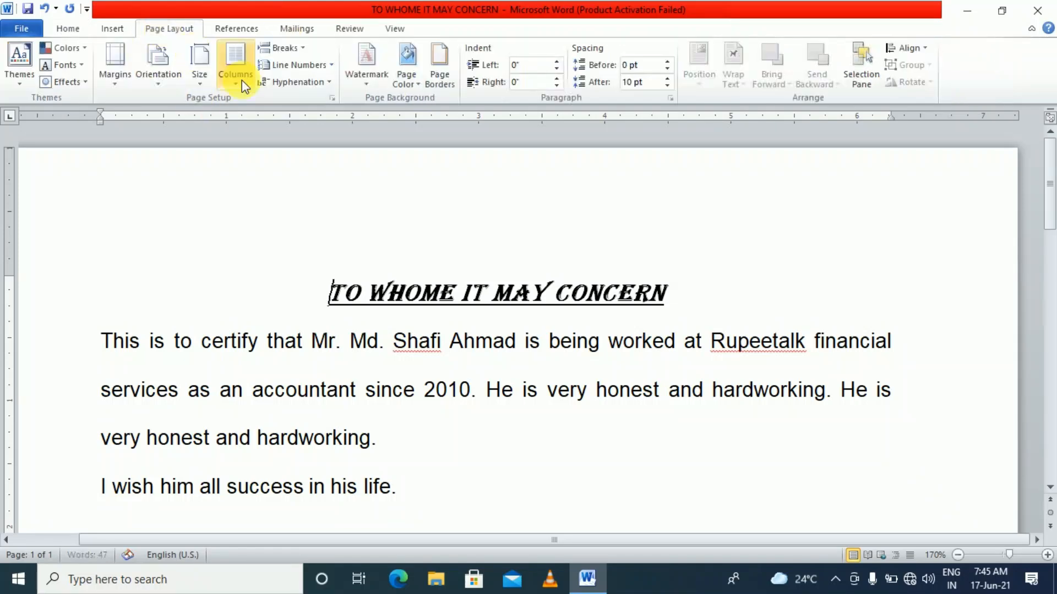
pyautogui.click(332, 98)
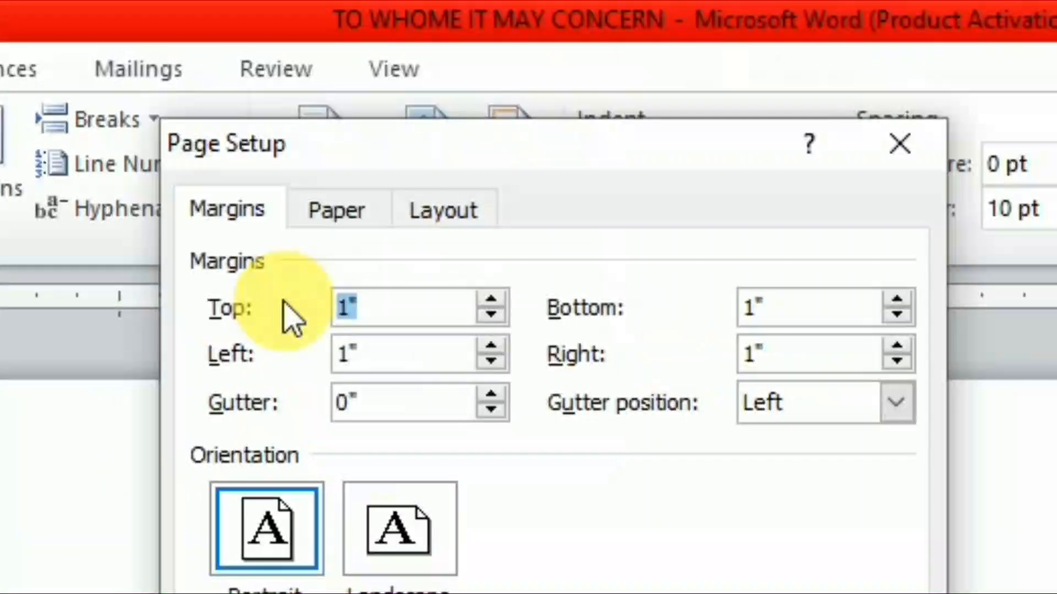
pyautogui.write('4')
pyautogui.press('Return')
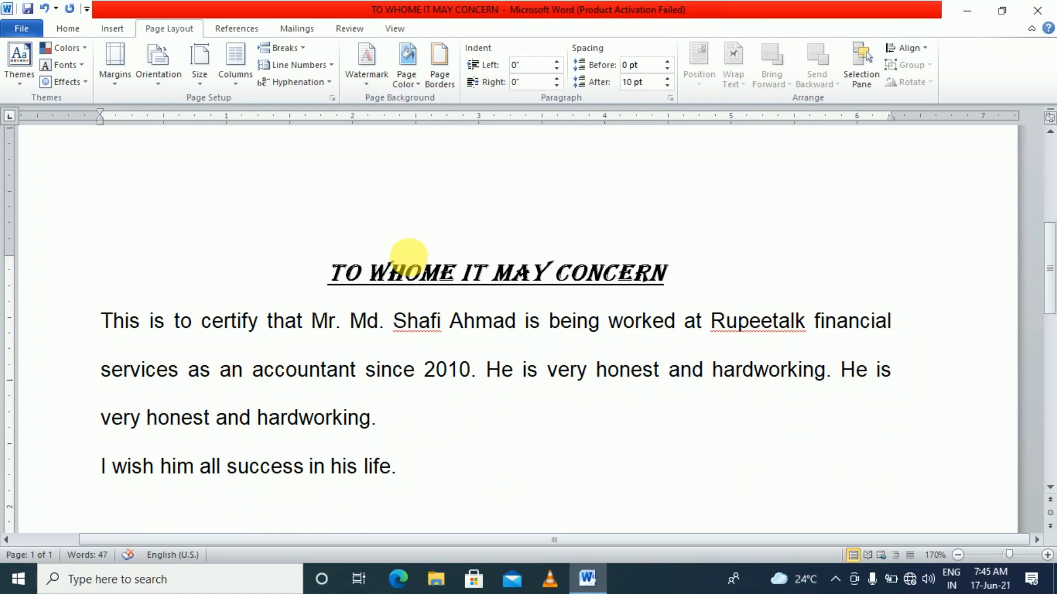
pyautogui.scroll(-5, 410, 257)
pyautogui.scroll(5, 427, 286)
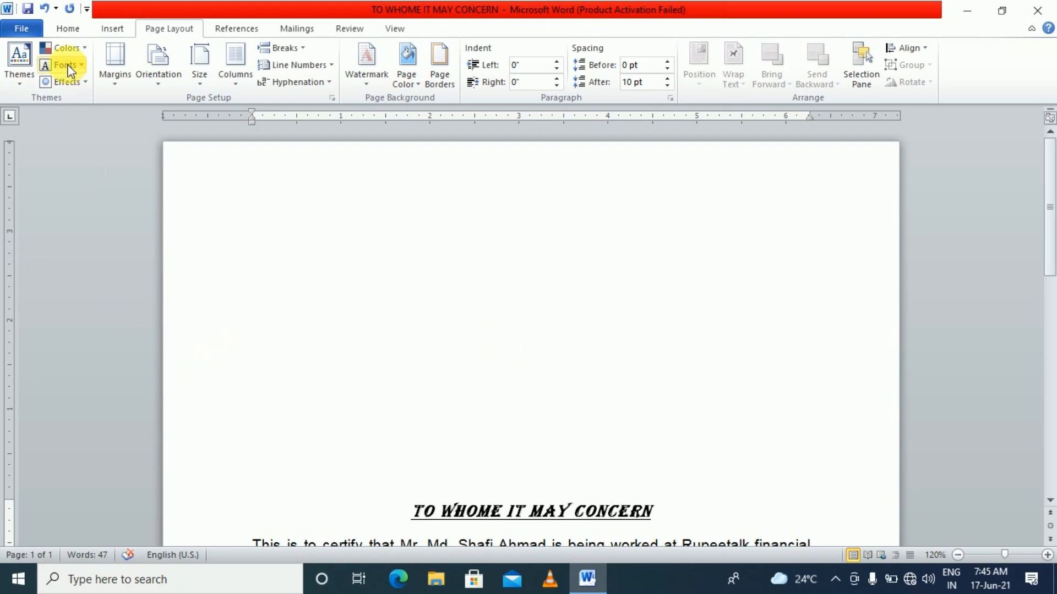
pyautogui.click(16, 31)
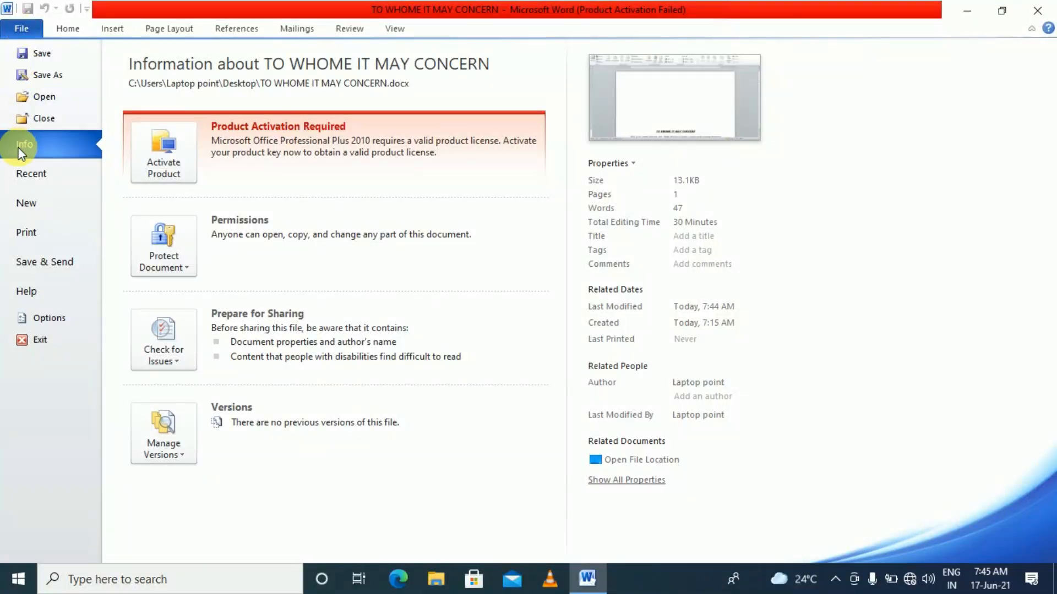
pyautogui.click(22, 233)
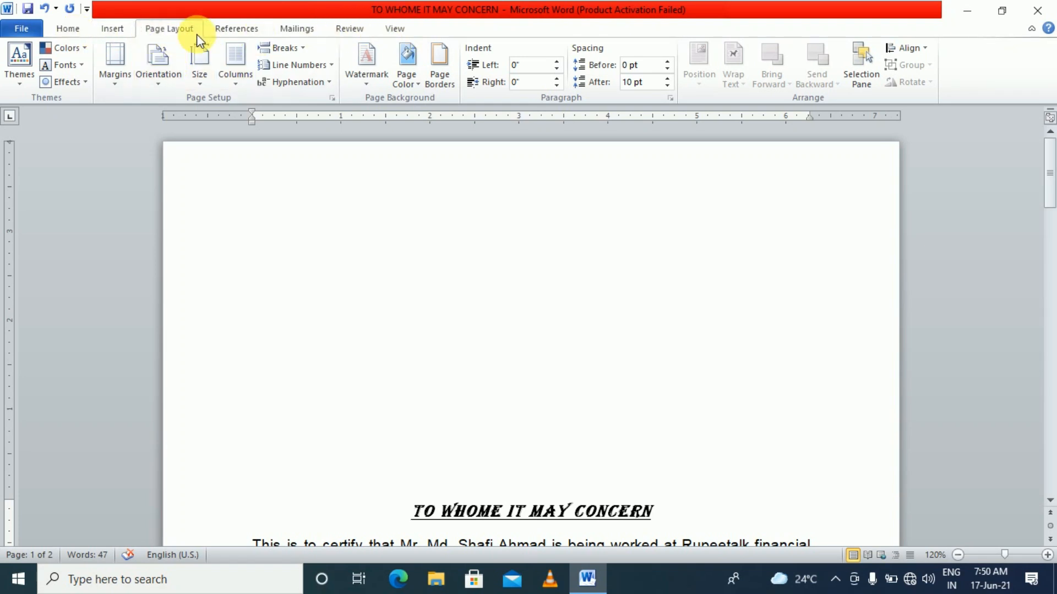
# Turn the rulers off and back on, then drag the top margin marker up the vertical ruler
pyautogui.click(395, 30)
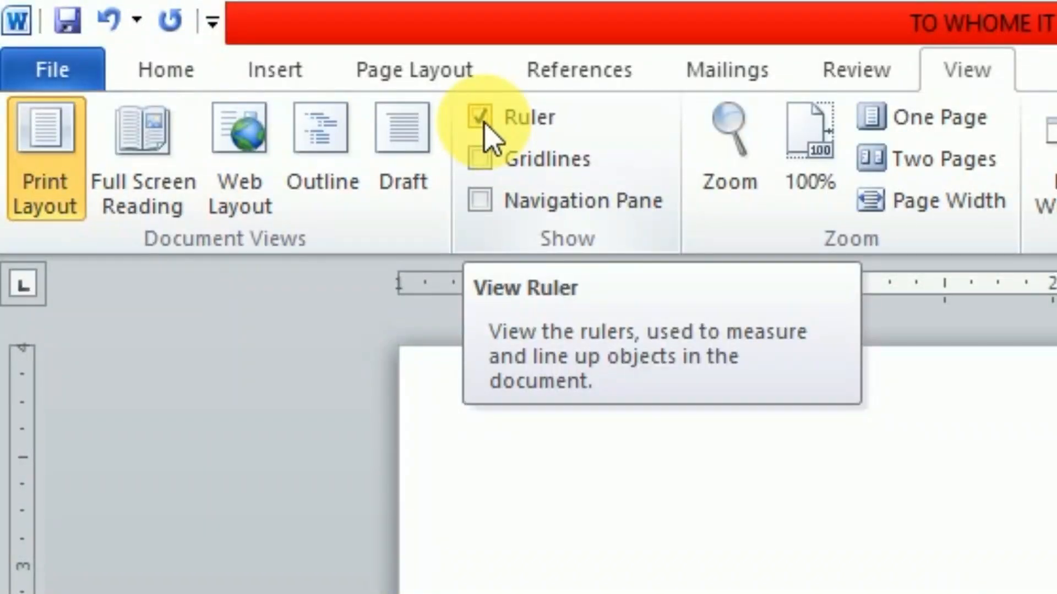
pyautogui.click(485, 124)
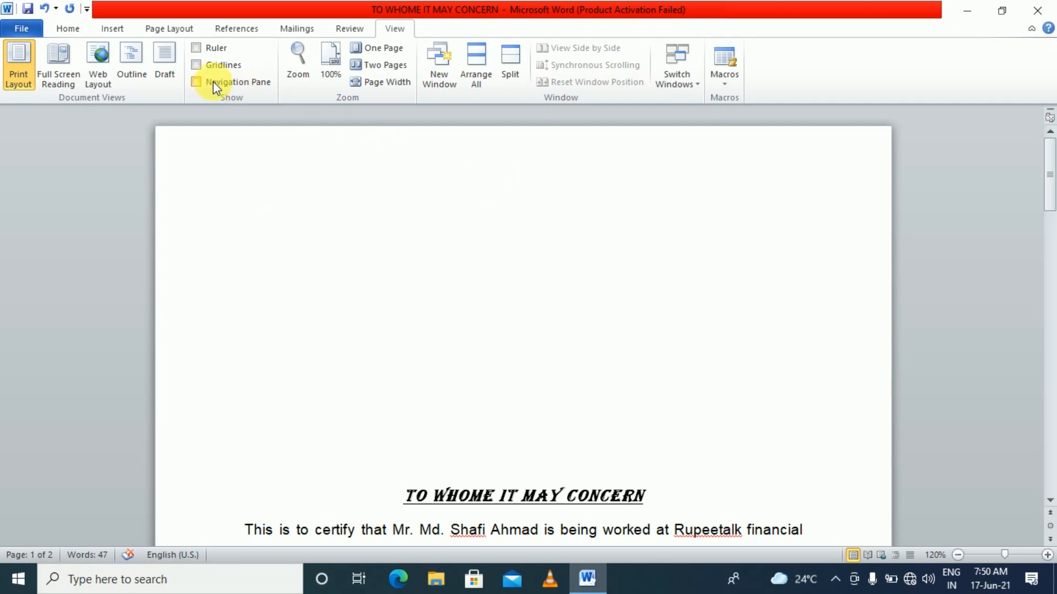
pyautogui.click(195, 48)
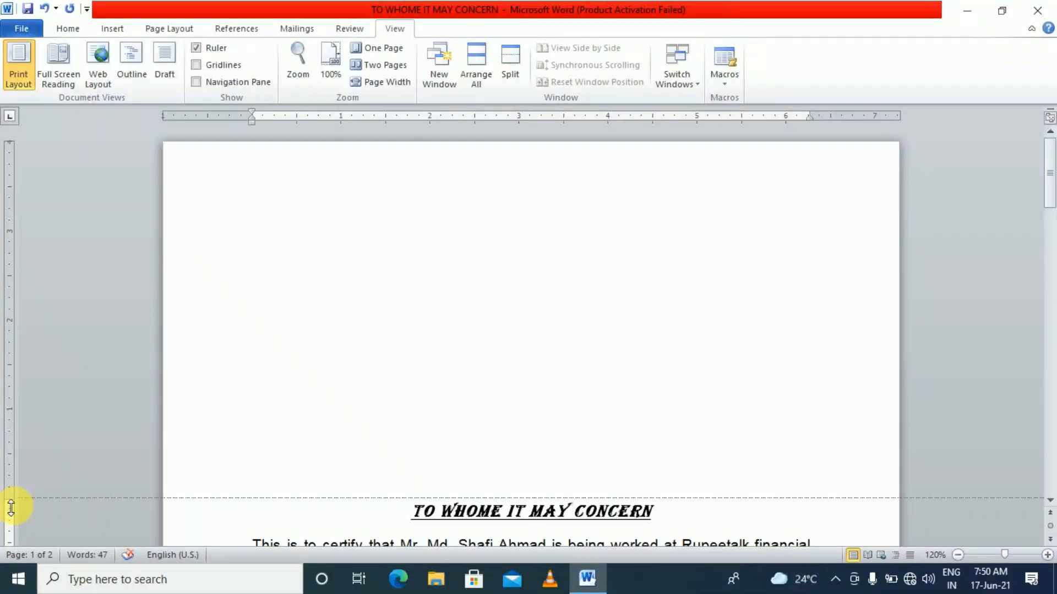
pyautogui.moveTo(11, 507); pyautogui.dragTo(82, 221)
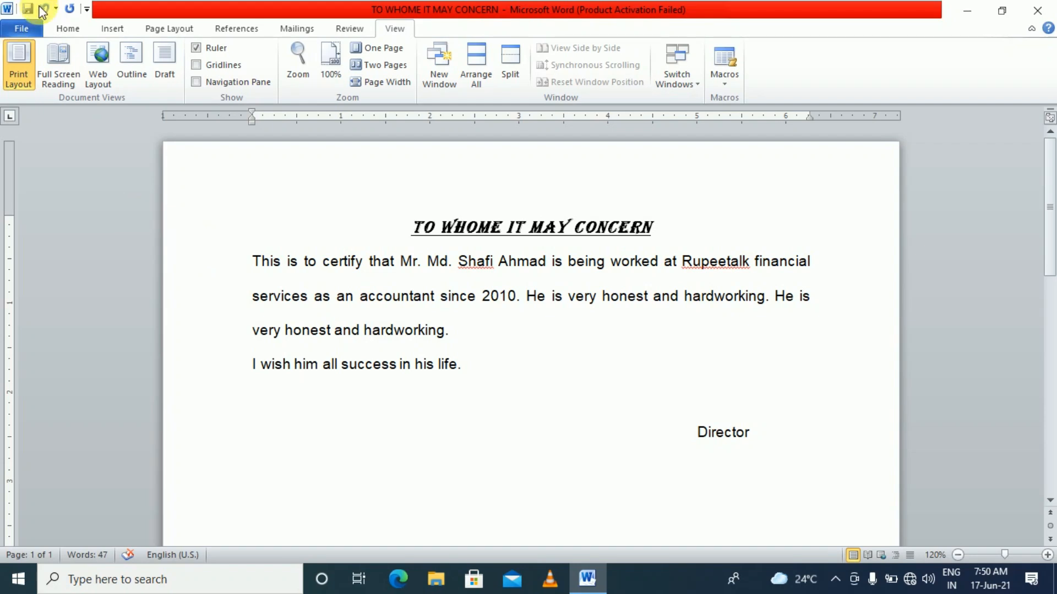
# Set the top margin to exactly 1.5 inches in Page Setup
pyautogui.click(175, 30)
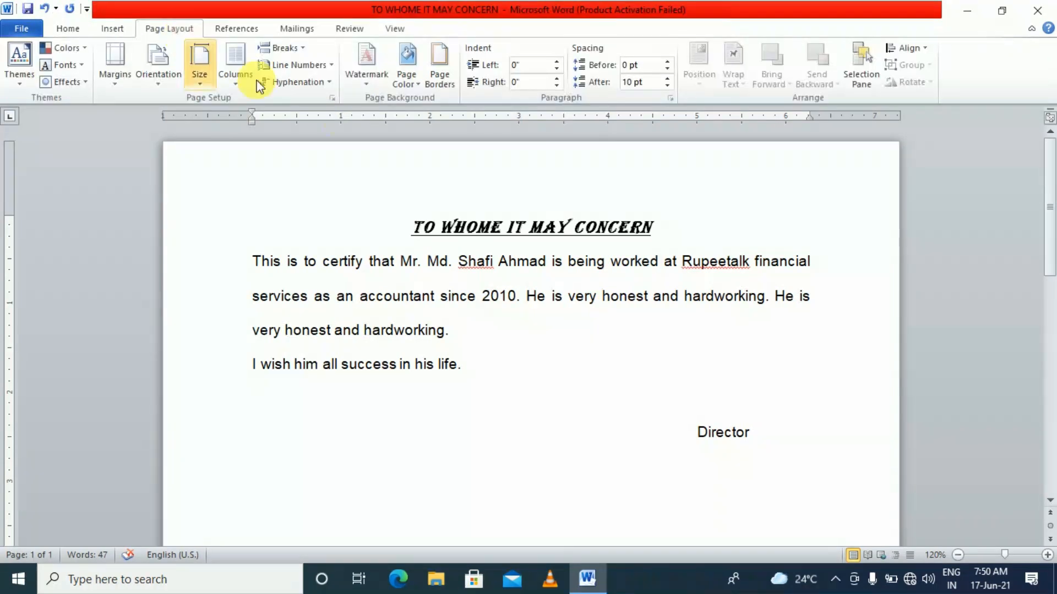
pyautogui.click(332, 98)
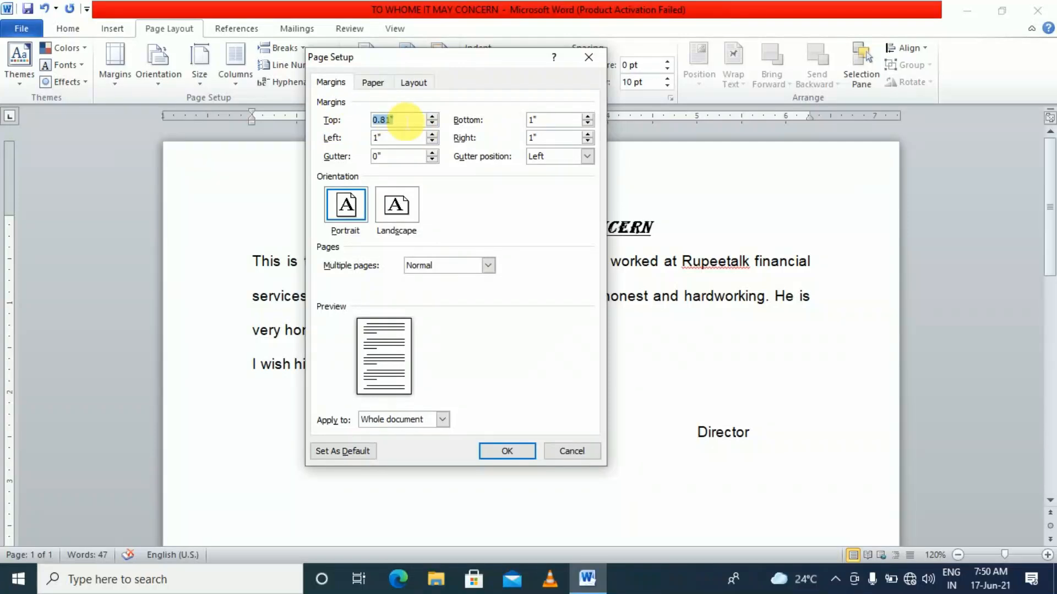
pyautogui.write('1.5')
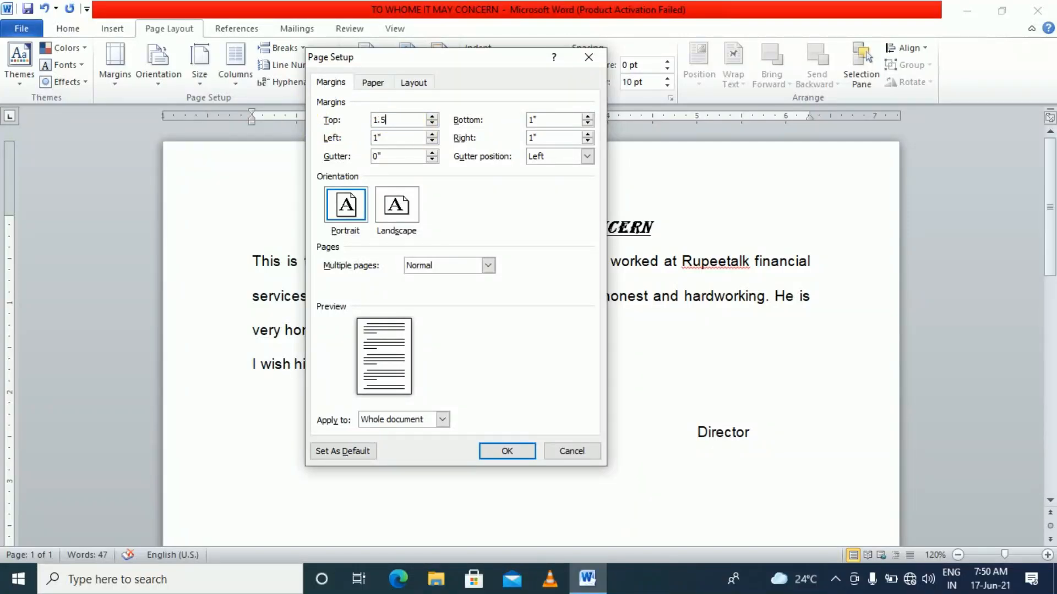
pyautogui.press('Return')
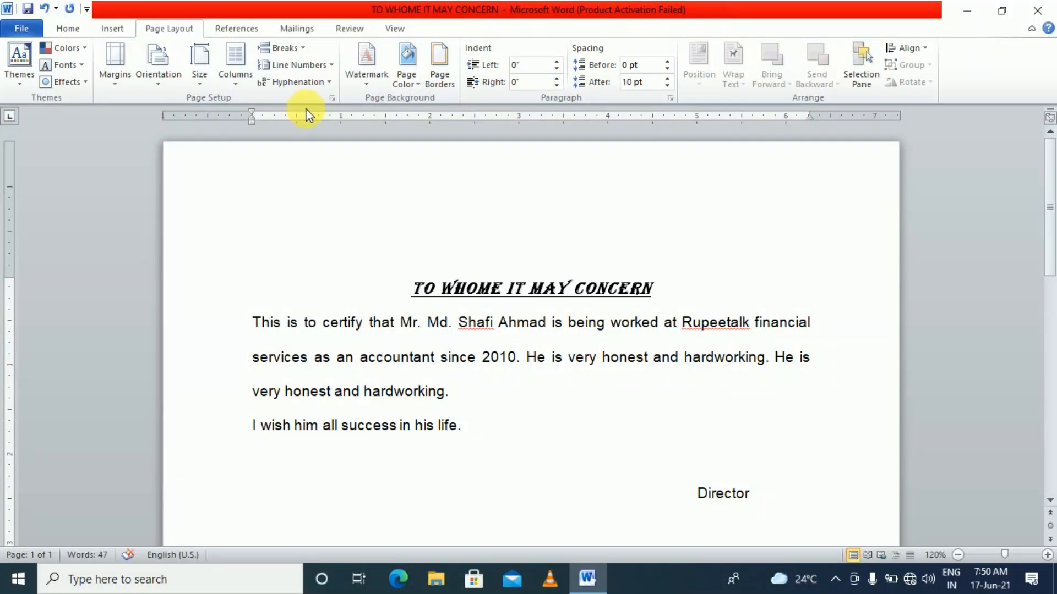
pyautogui.scroll(-1, 586, 275)
pyautogui.click(585, 283)
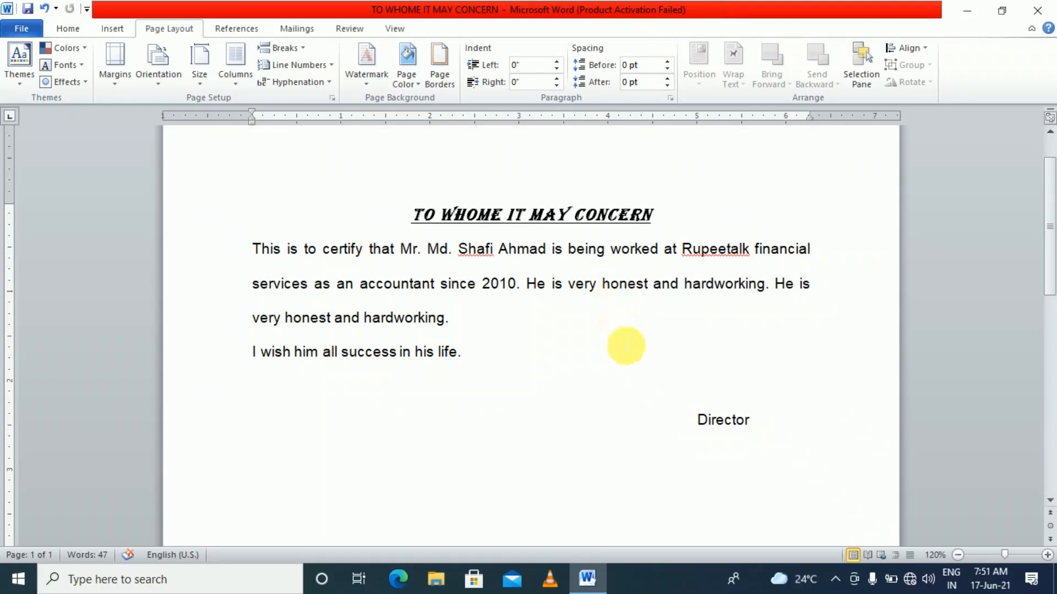
pyautogui.scroll(-5, 609, 326)
pyautogui.scroll(5, 645, 334)
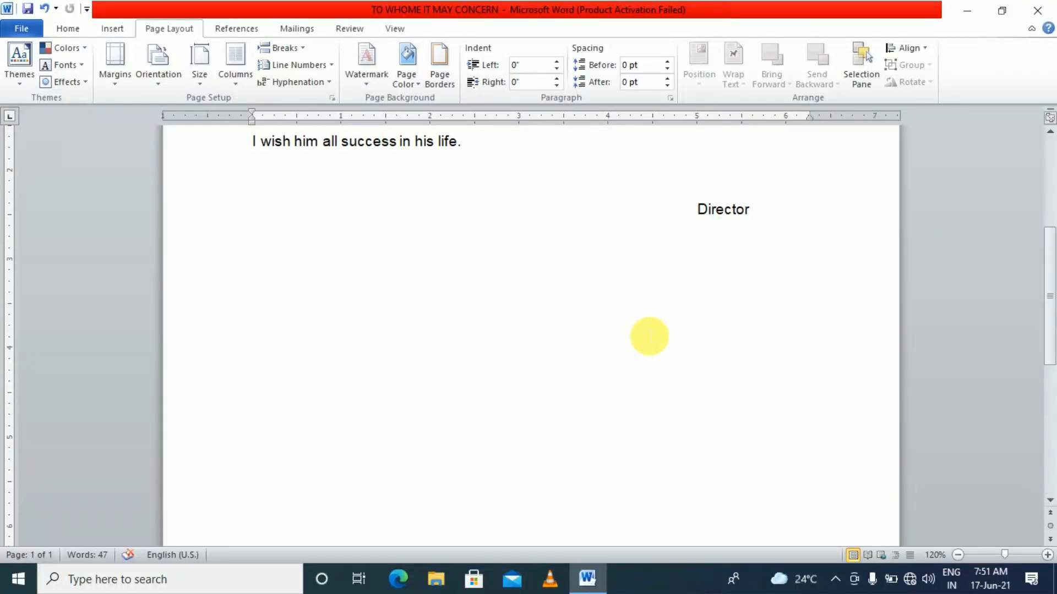
# Delete the blank lines after Director, restoring its lost 'or', so the page-2 overflow disappears
pyautogui.click(791, 375)
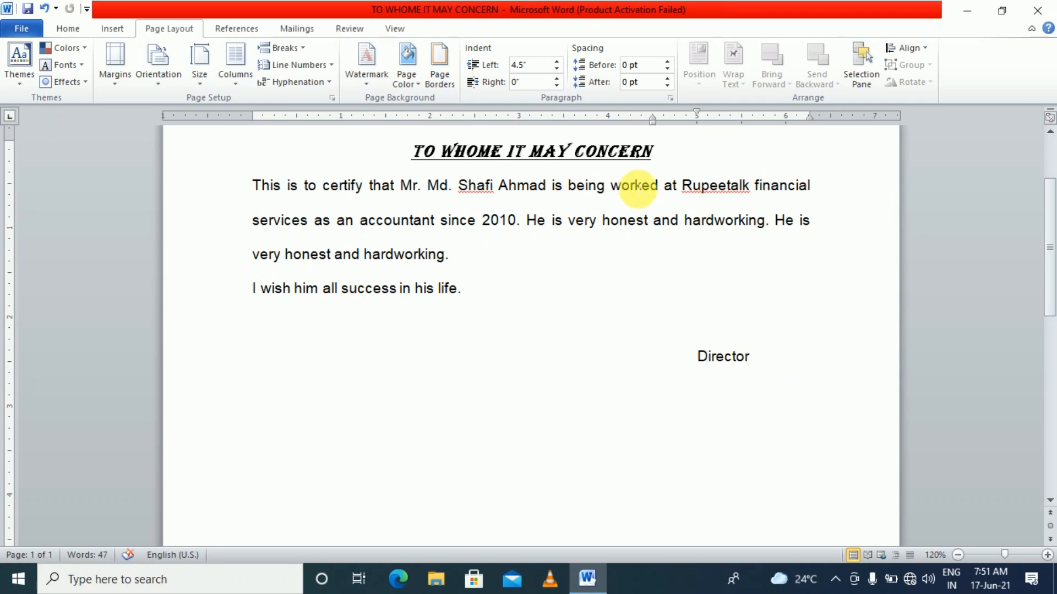
pyautogui.hotkey('ctrl', 'z')
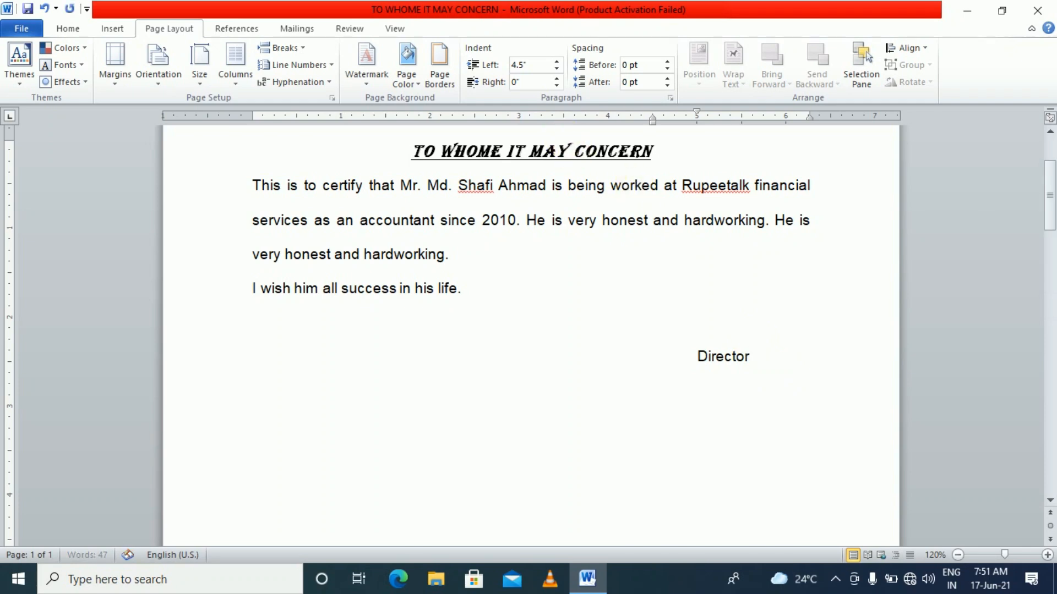
pyautogui.scroll(-7, 531, 331)
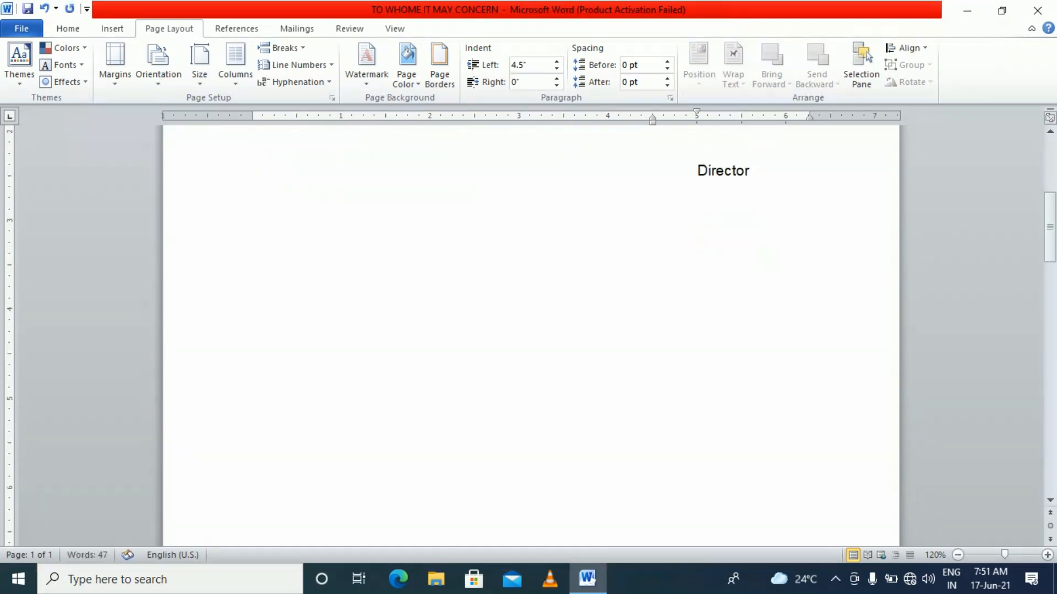
pyautogui.scroll(-5, 698, 512)
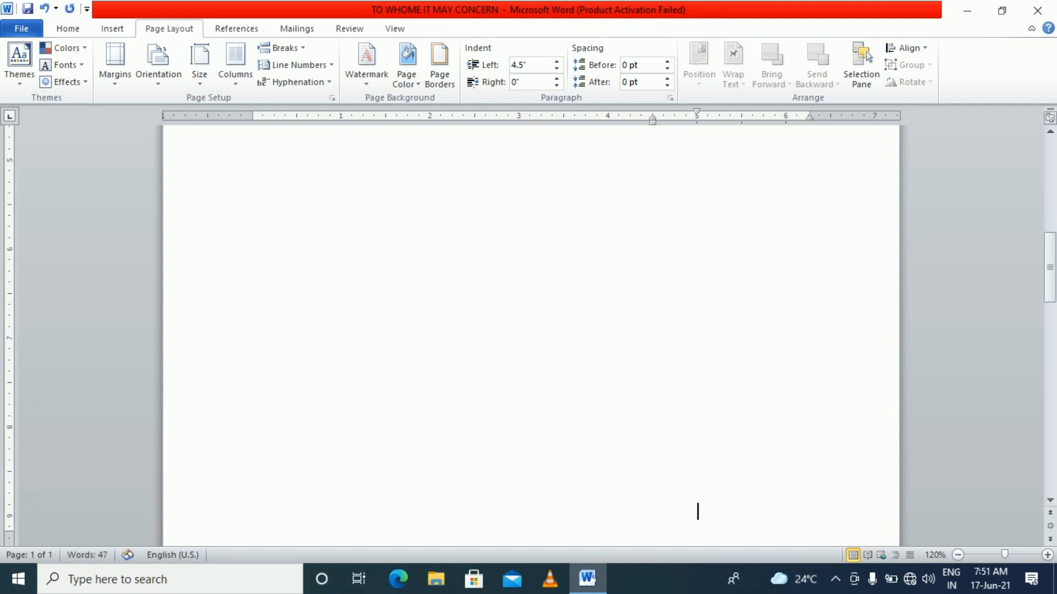
pyautogui.scroll(-3, 714, 343)
pyautogui.scroll(2, 721, 349)
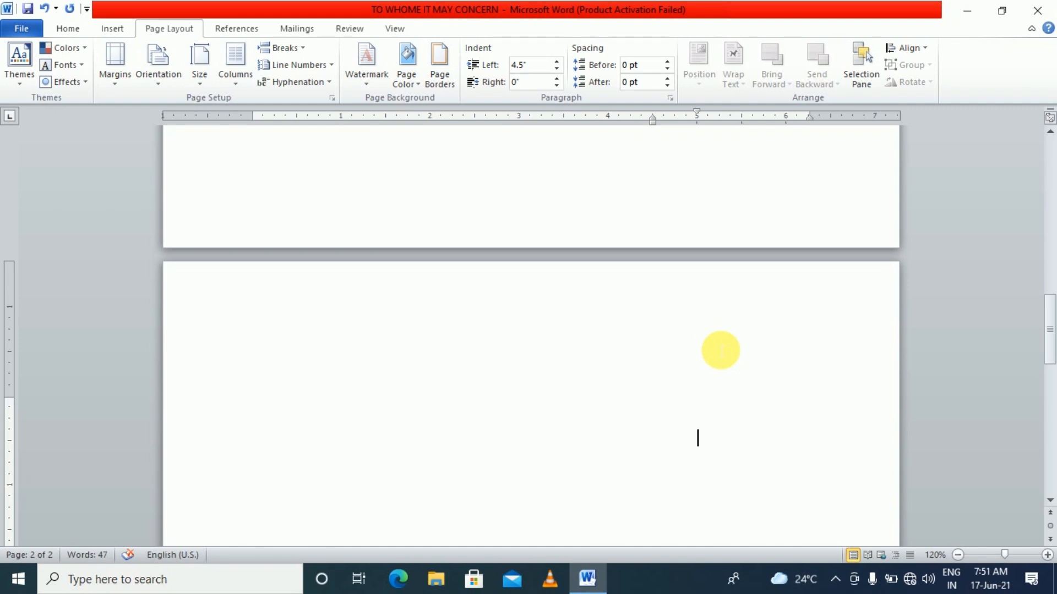
pyautogui.press('BackSpace')
pyautogui.press('BackSpace')
pyautogui.press('BackSpace')
pyautogui.press('BackSpace')
pyautogui.press('BackSpace')
pyautogui.press('BackSpace')
pyautogui.press('BackSpace')
pyautogui.press('BackSpace')
pyautogui.press('BackSpace')
pyautogui.press('BackSpace')
pyautogui.press('BackSpace')
pyautogui.press('BackSpace')
pyautogui.press('BackSpace')
pyautogui.press('BackSpace')
pyautogui.press('BackSpace')
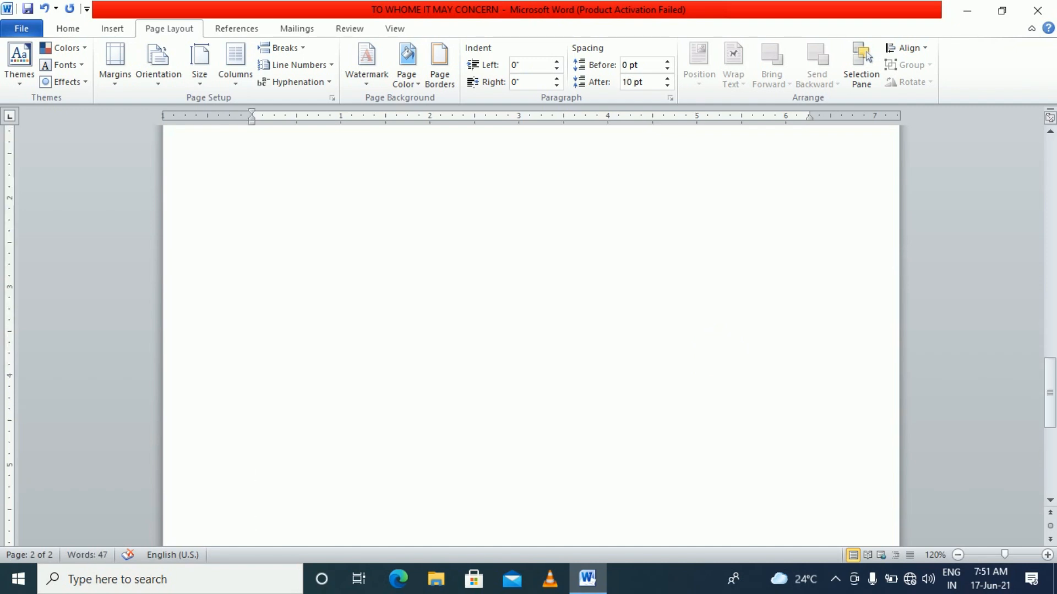
pyautogui.press('BackSpace')
pyautogui.press('BackSpace')
pyautogui.press('BackSpace')
pyautogui.press('BackSpace')
pyautogui.press('BackSpace')
pyautogui.press('BackSpace')
pyautogui.press('BackSpace')
pyautogui.press('BackSpace')
pyautogui.press('BackSpace')
pyautogui.press('BackSpace')
pyautogui.press('BackSpace')
pyautogui.press('BackSpace')
pyautogui.press('BackSpace')
pyautogui.press('BackSpace')
pyautogui.press('BackSpace')
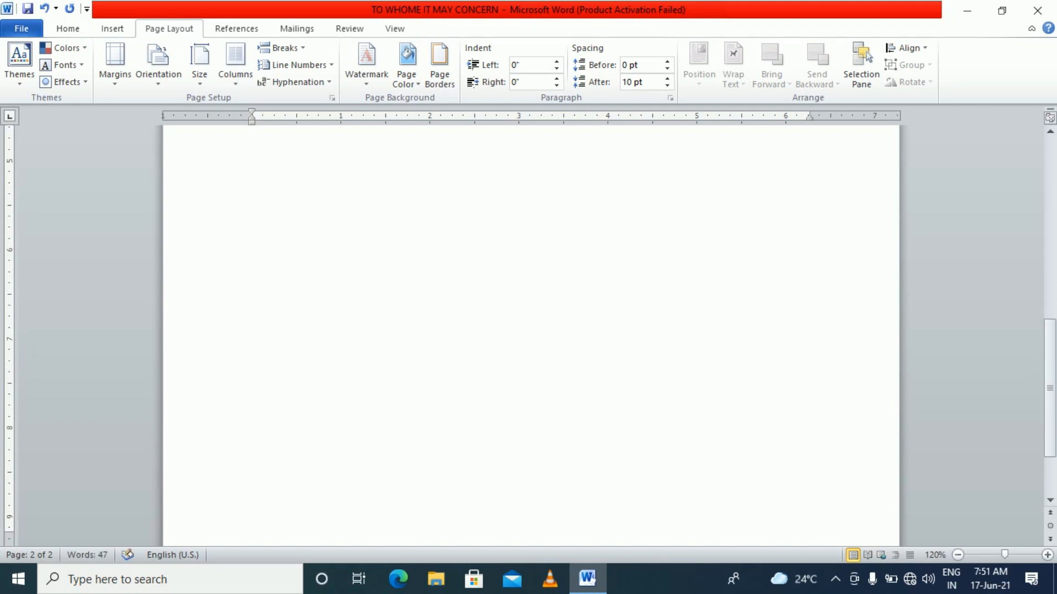
pyautogui.press('BackSpace')
pyautogui.press('BackSpace')
pyautogui.press('BackSpace')
pyautogui.press('BackSpace')
pyautogui.press('BackSpace')
pyautogui.press('BackSpace')
pyautogui.press('BackSpace')
pyautogui.press('BackSpace')
pyautogui.press('BackSpace')
pyautogui.press('BackSpace')
pyautogui.press('BackSpace')
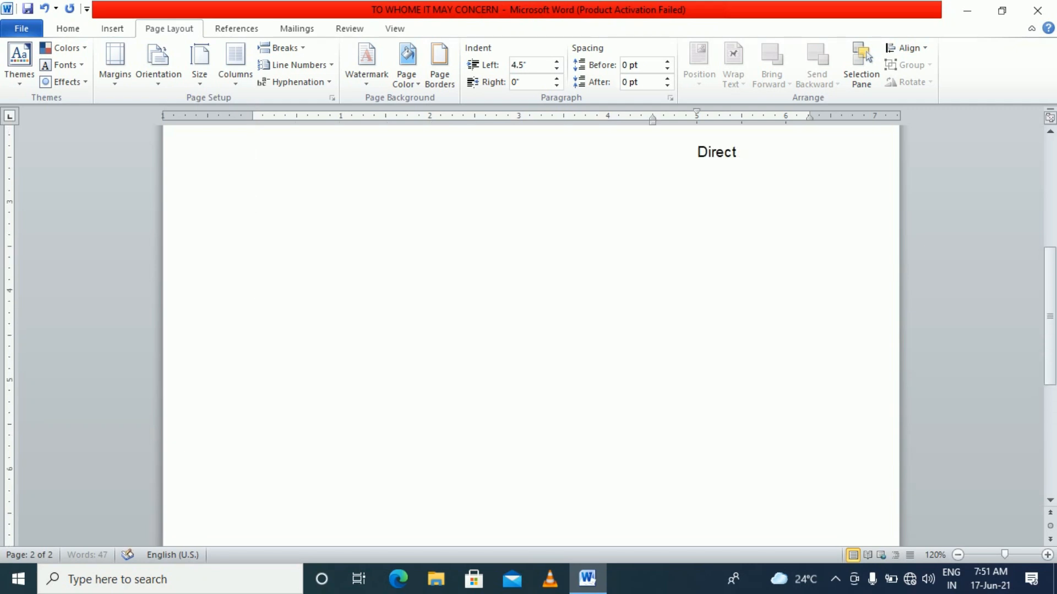
pyautogui.write('or')
pyautogui.scroll(-5, 920, 405)
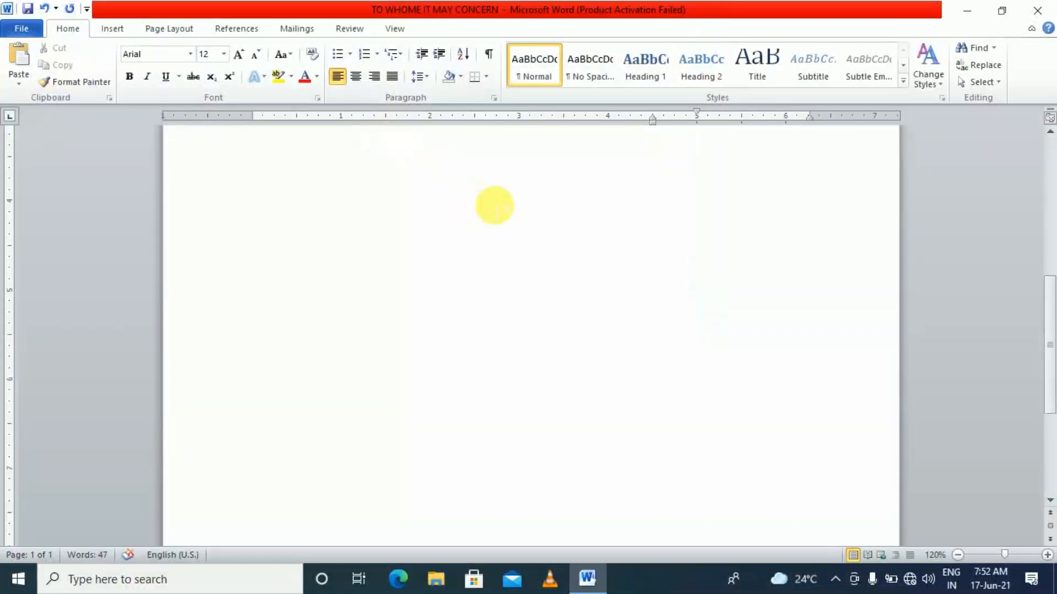
pyautogui.click(758, 359)
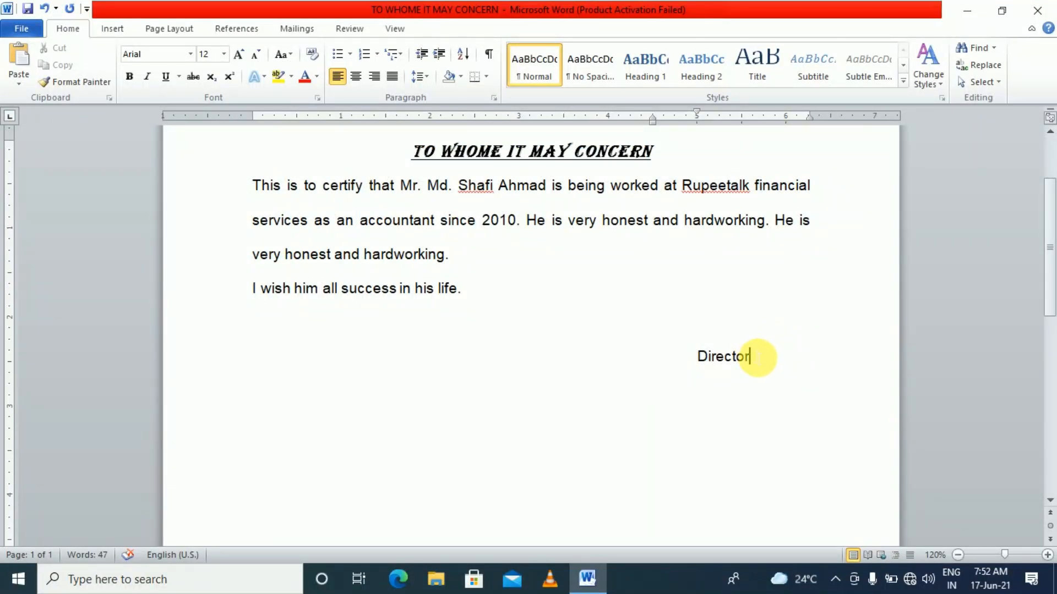
pyautogui.press('Home')
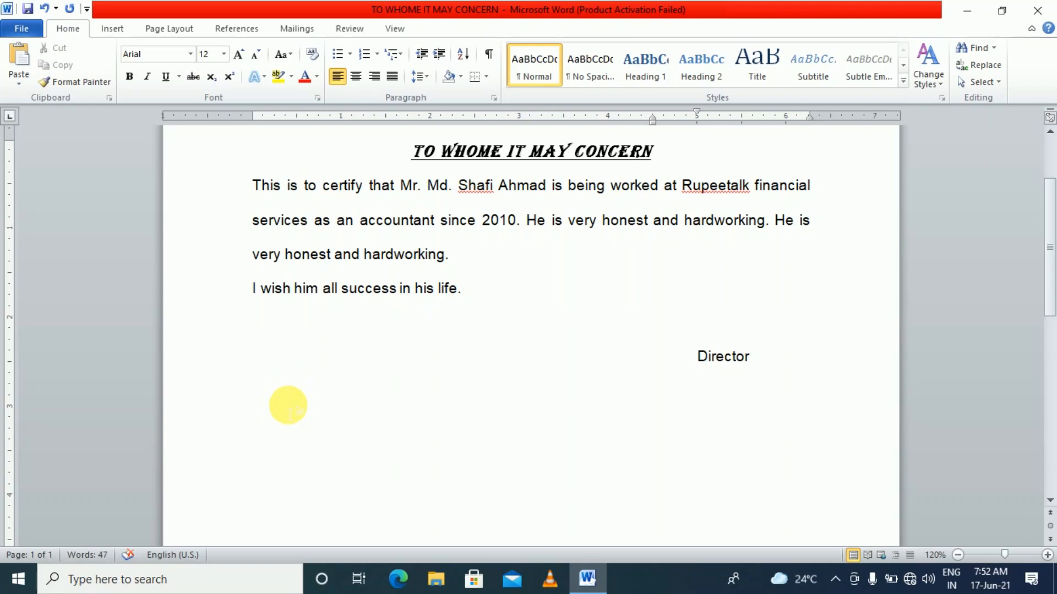
pyautogui.click(767, 367)
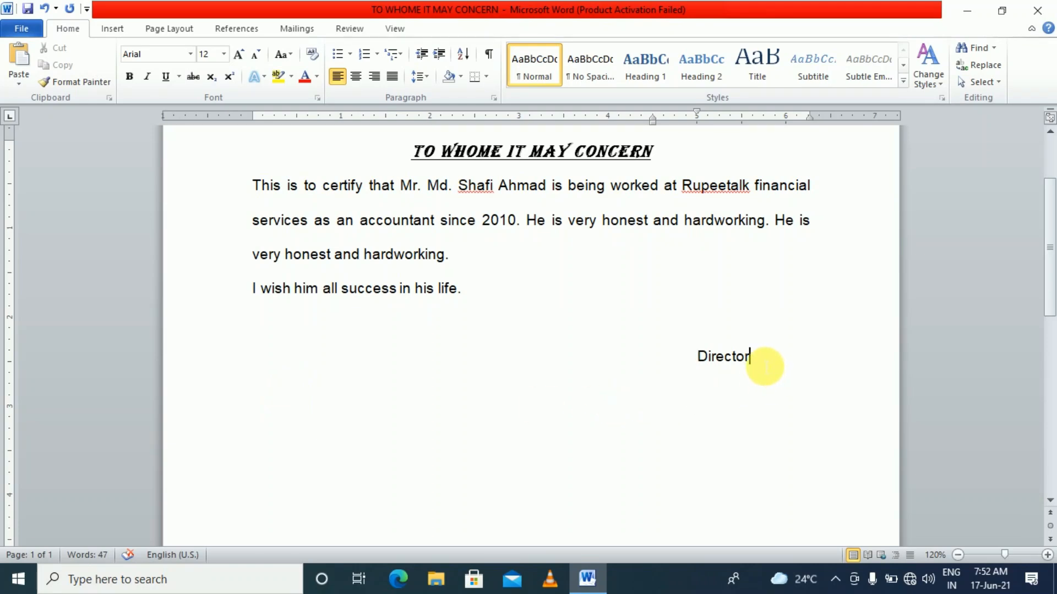
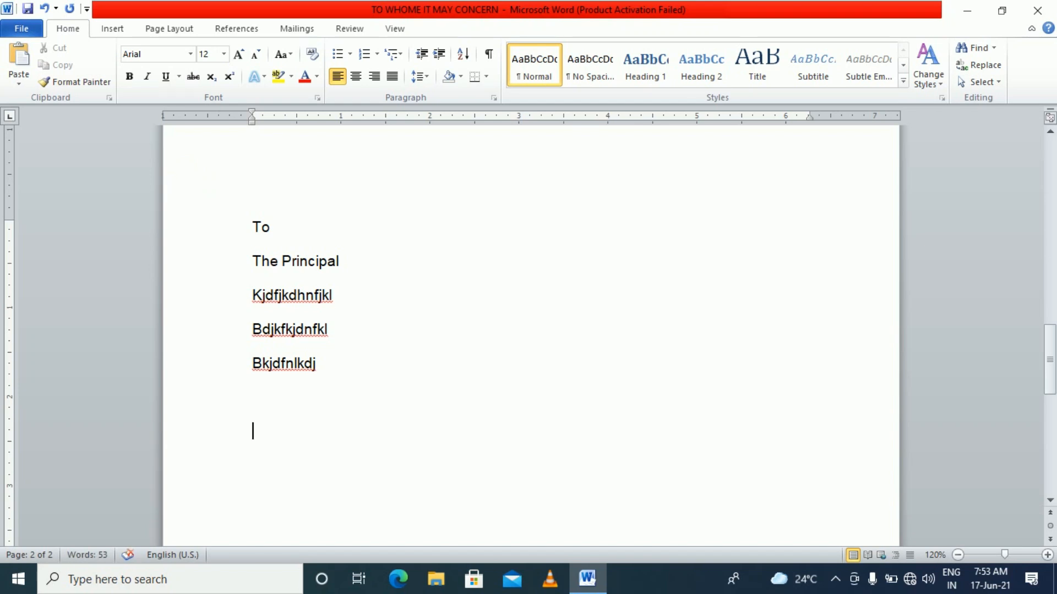
# Type the subject line 'Subject:-Regarding Leave.', correcting the misspelt 'Leeave' to 'Leave'
pyautogui.write('Subject:-R')
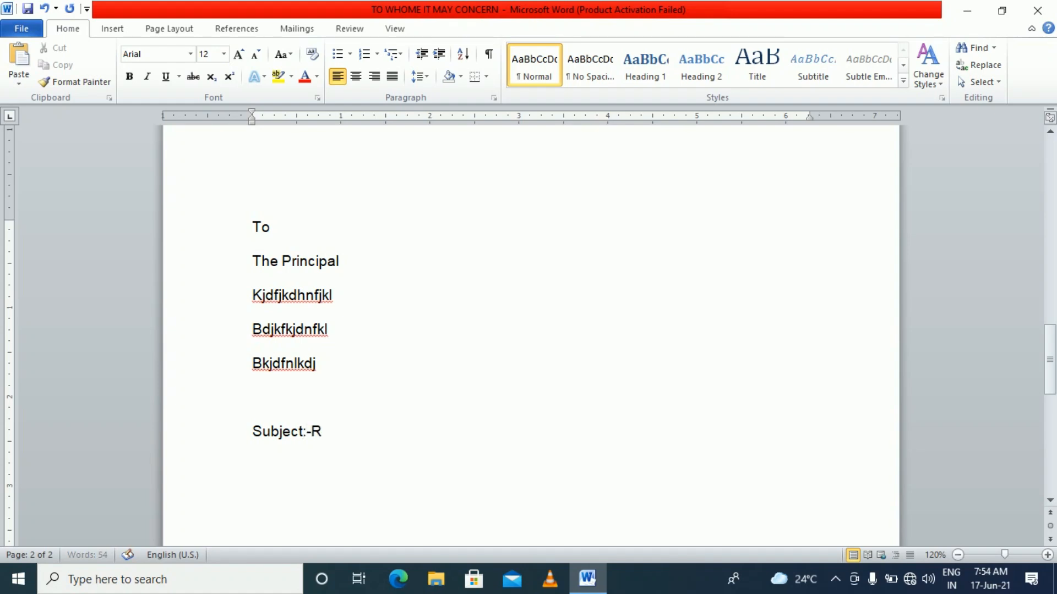
pyautogui.write('egarding Leeave')
pyautogui.press('BackSpace')
pyautogui.write('.')
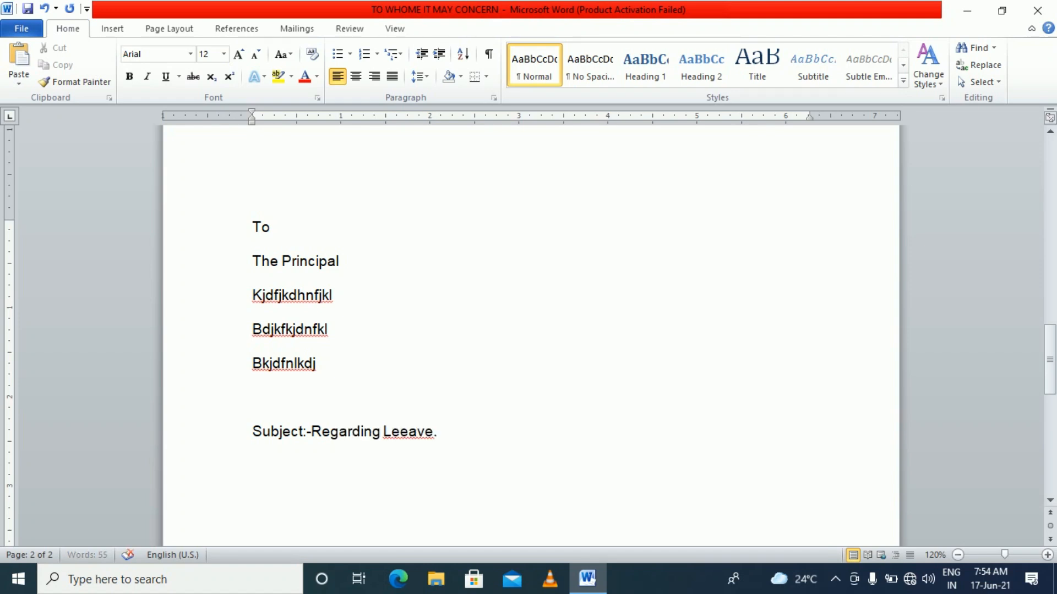
pyautogui.scroll(-4, 224, 311)
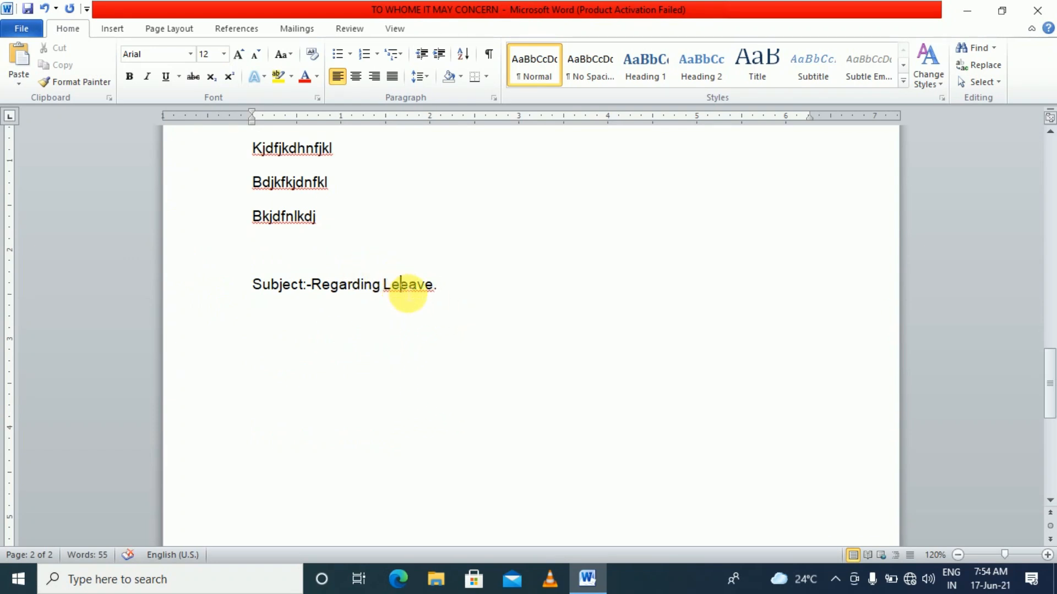
pyautogui.rightClick(407, 291)
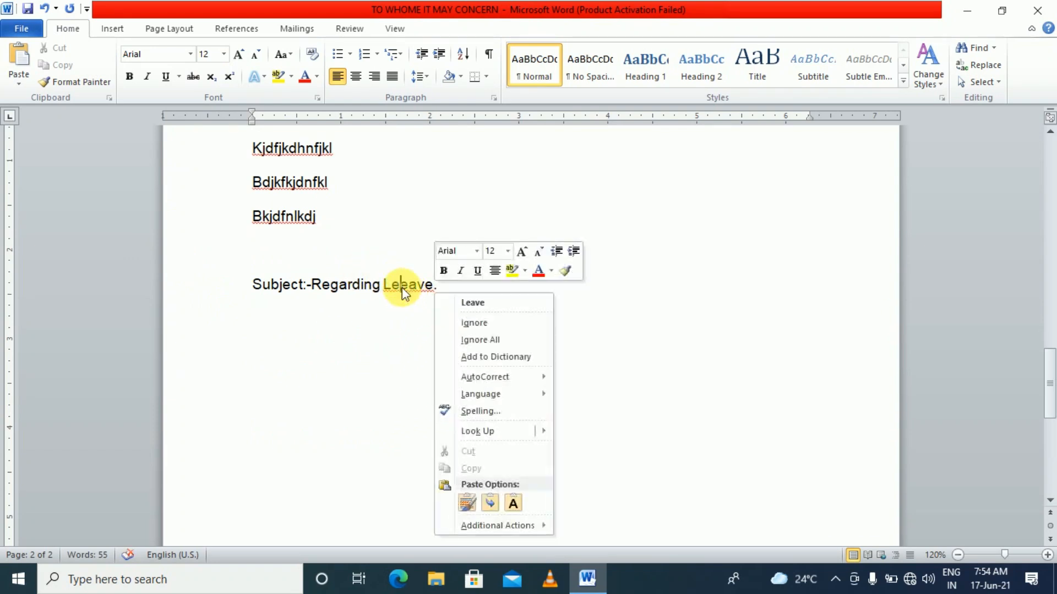
pyautogui.click(477, 304)
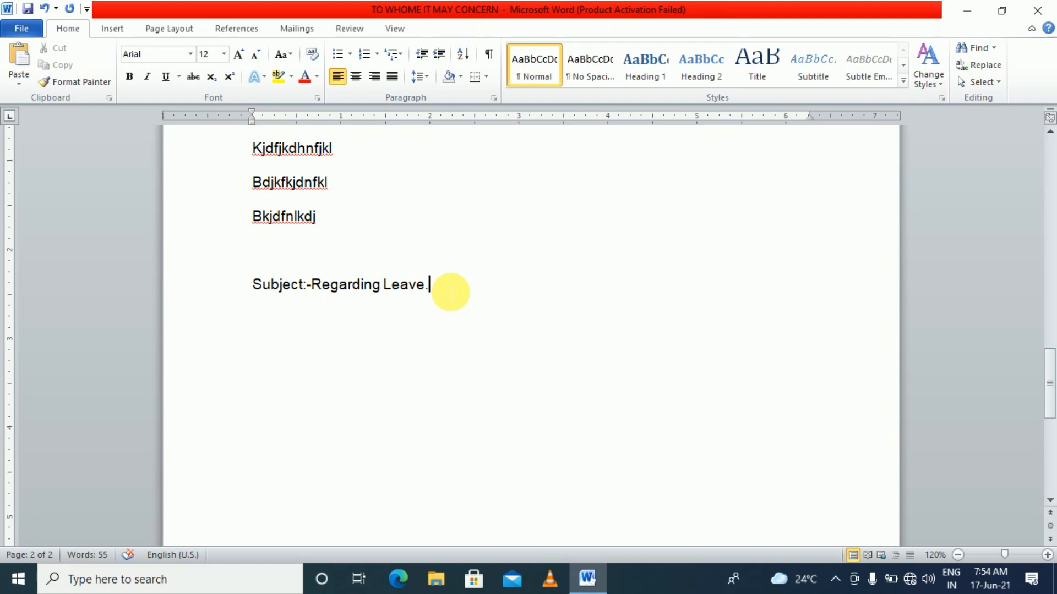
# Add the greeting 'Dear Sir,' and begin a placeholder body paragraph below it
pyautogui.press('Return')
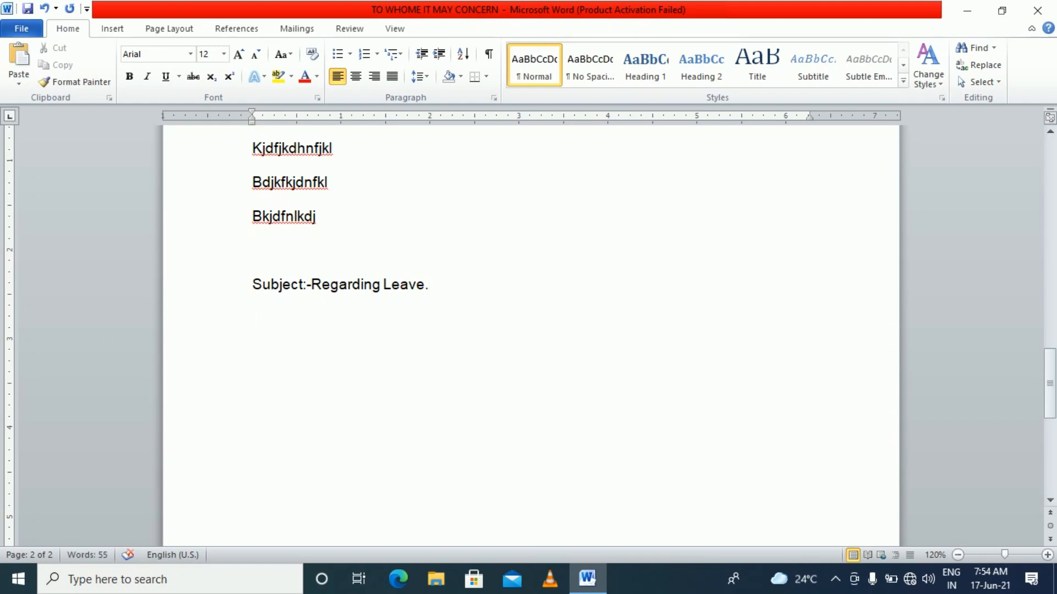
pyautogui.write('Dear S')
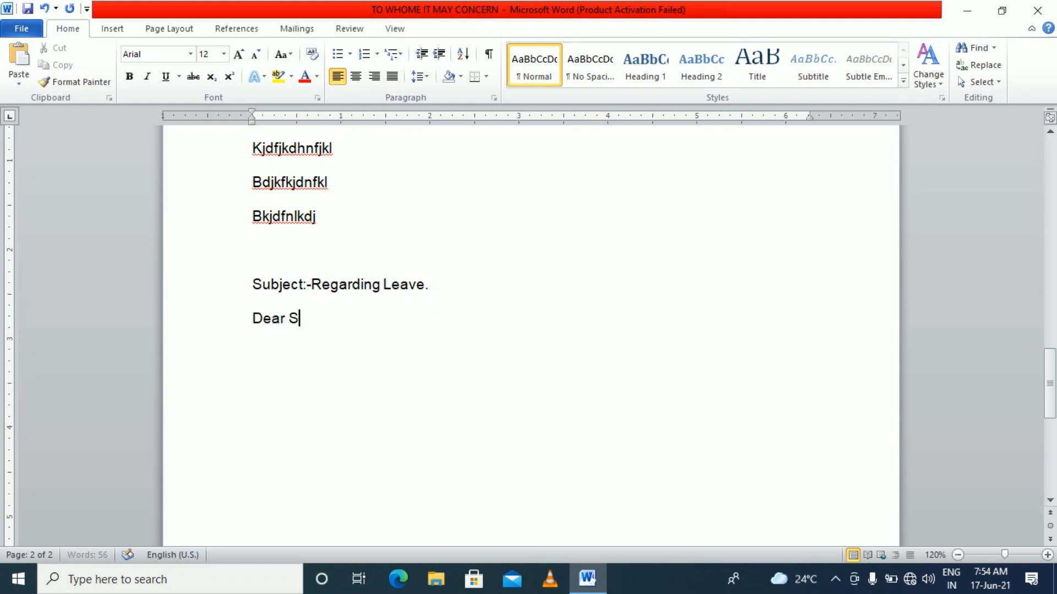
pyautogui.write('ir,')
pyautogui.press('Return')
pyautogui.write('Dkf  dklfdj  dfl;e m; e;ldfm;ldmkf;d l')
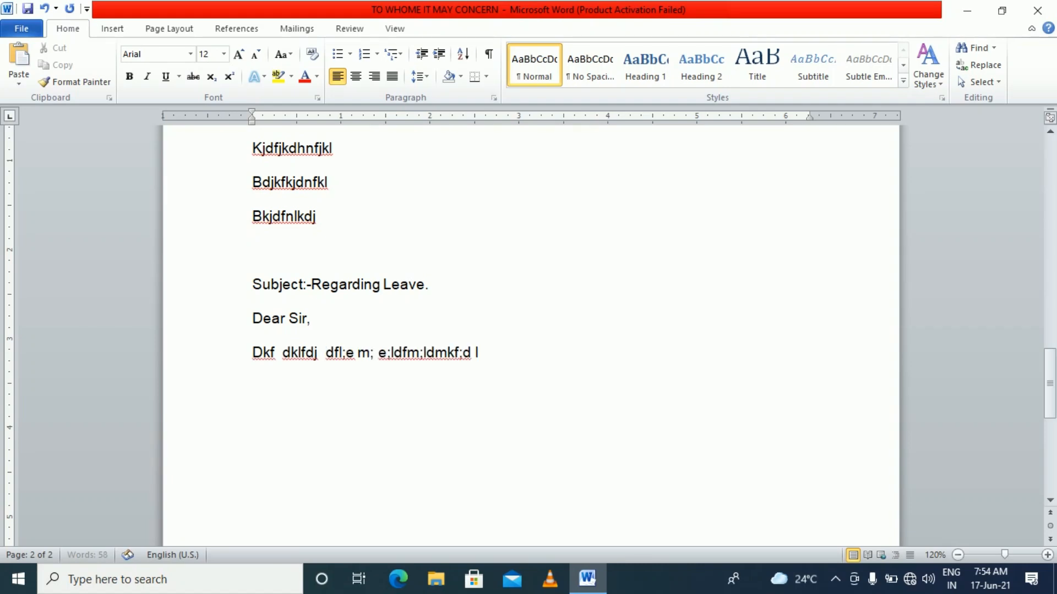
pyautogui.write(' dfl;jd;fojkdop  d;lfmd;ofkjd;ofd;l')
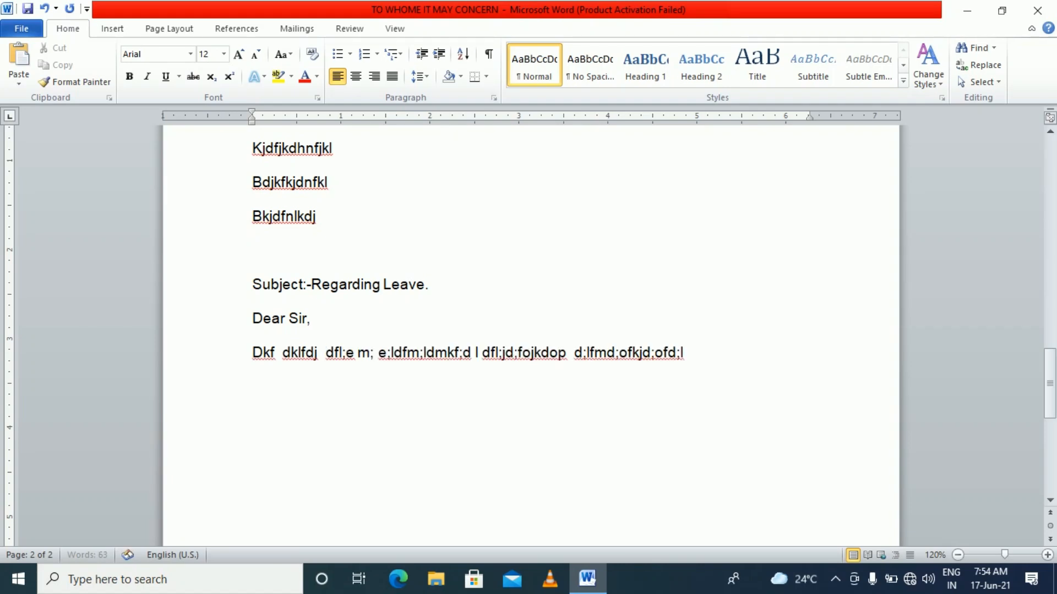
pyautogui.write(' dlfm,kd;lkfd dl;fmd;lkfmd;l df,/.m d;lfmd;lfm d;l m;dlm ;ldm;l dm;ldmf;ldm ;lfdfd,fdl, fdl,fdlfdl l,d,l; d,f ,ld fd ,kdf;df;dlf')
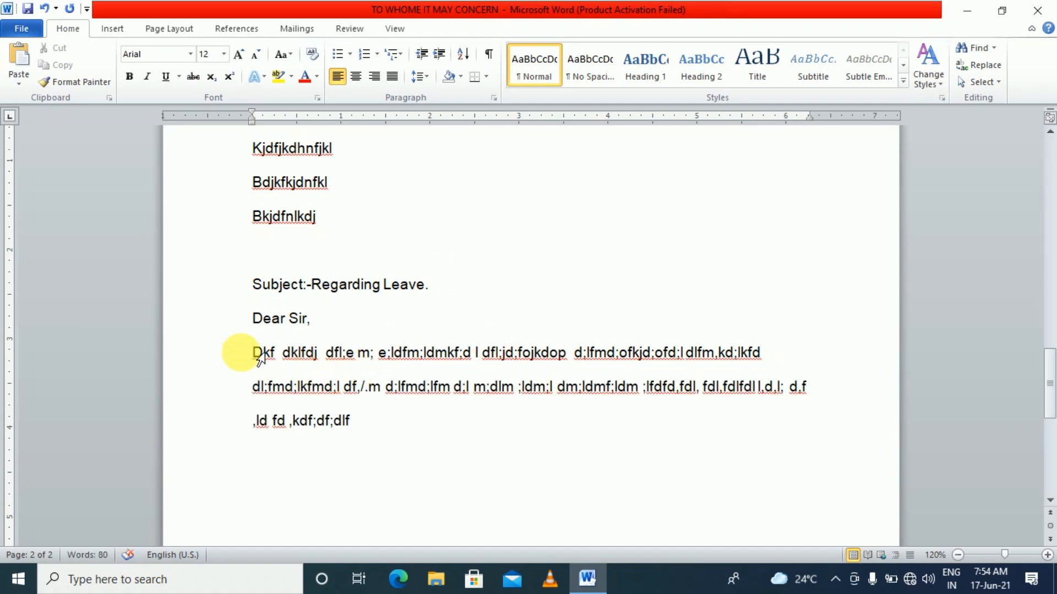
# Justify the letter's body paragraph
pyautogui.moveTo(252, 352); pyautogui.dragTo(358, 421)
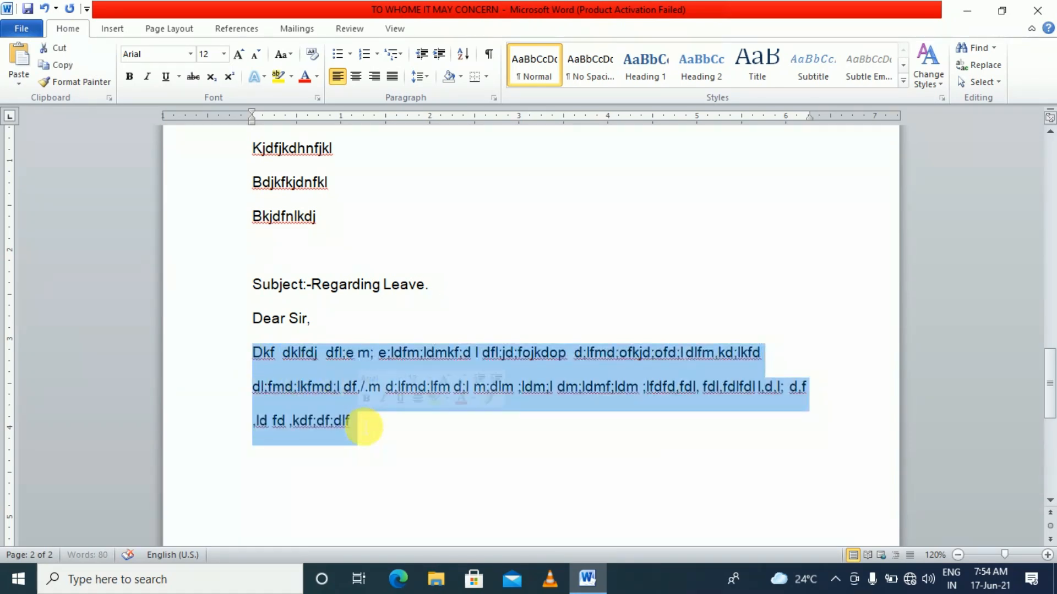
pyautogui.click(394, 78)
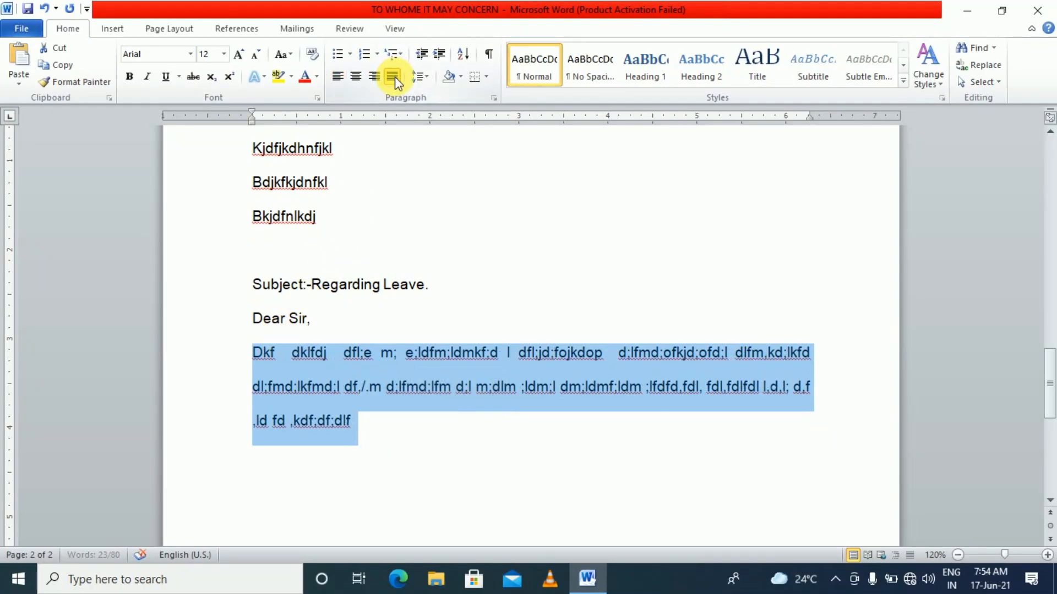
pyautogui.click(421, 449)
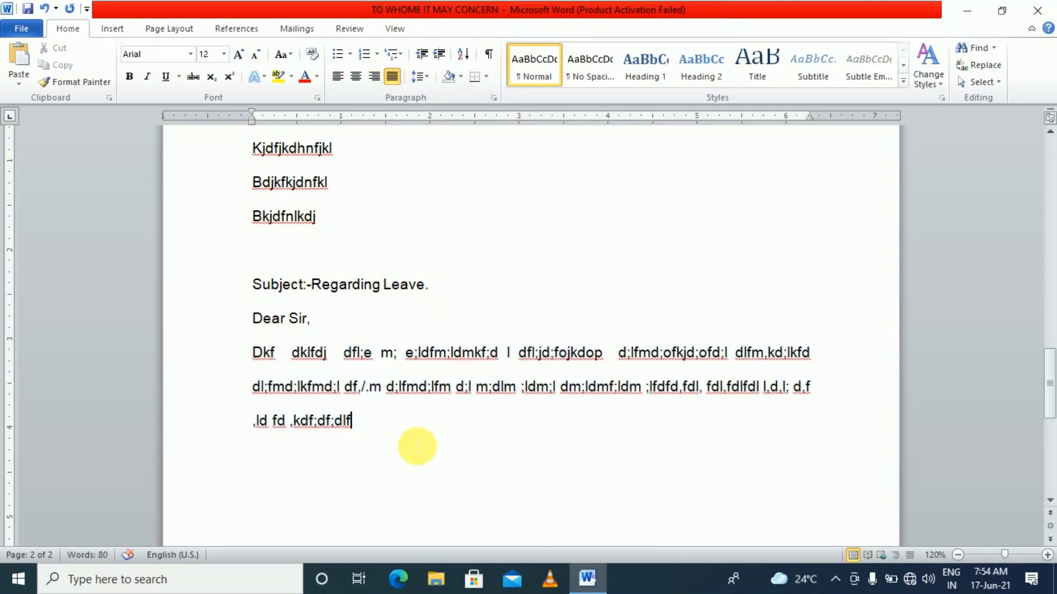
# Add a 'Yours faithfully' closing below the body, tabbed toward the right
pyautogui.press('Return')
pyautogui.press('Return')
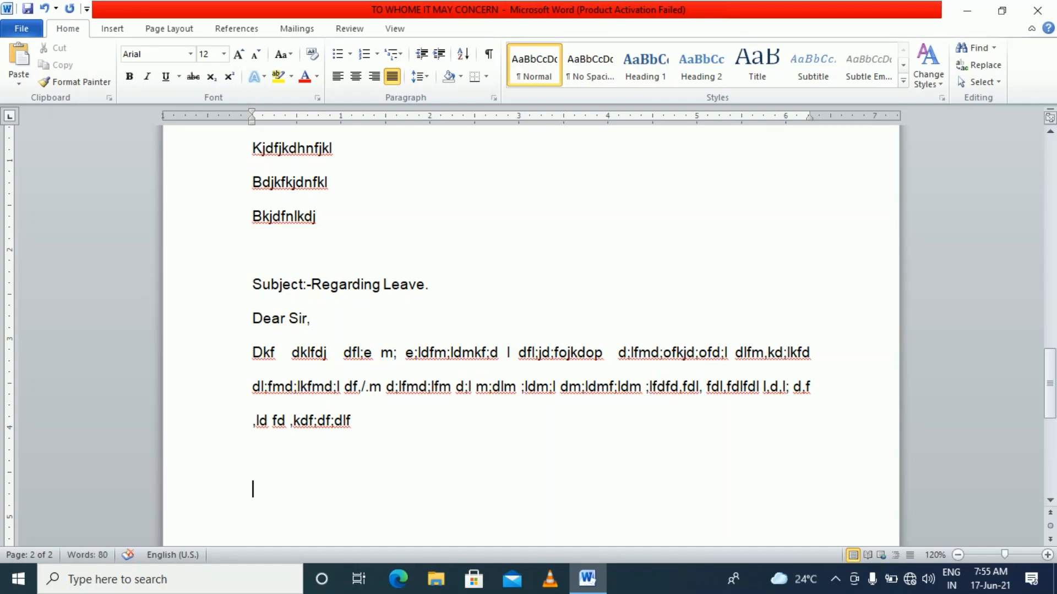
pyautogui.write('yoiu')
pyautogui.press('BackSpace')
pyautogui.press('BackSpace')
pyautogui.write('Yor')
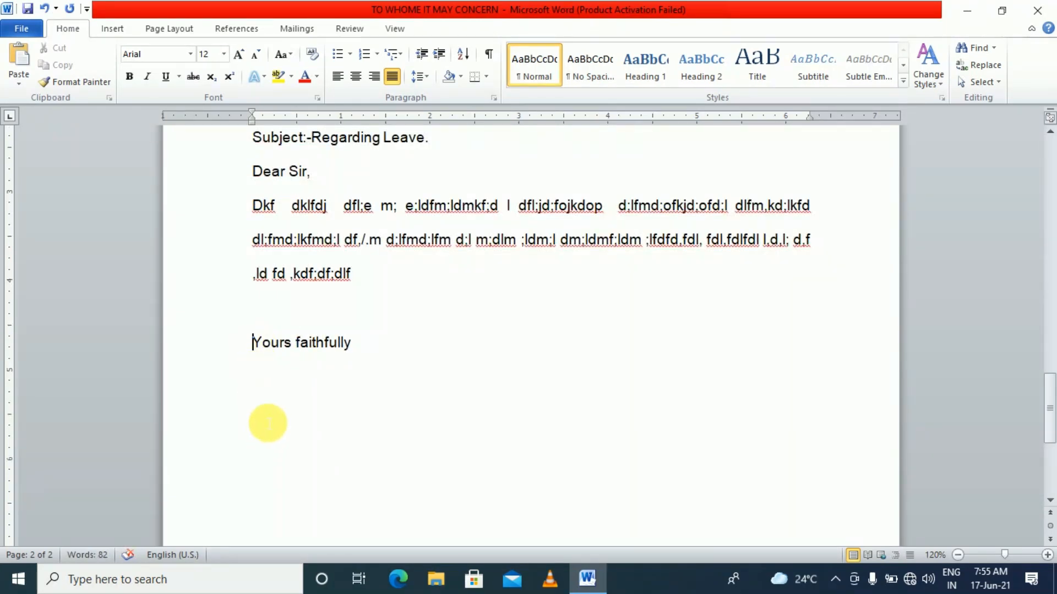
pyautogui.press('Tab')
pyautogui.press('Tab')
pyautogui.press('Tab')
pyautogui.press('Tab')
pyautogui.press('Tab')
pyautogui.press('Tab')
pyautogui.press('Tab')
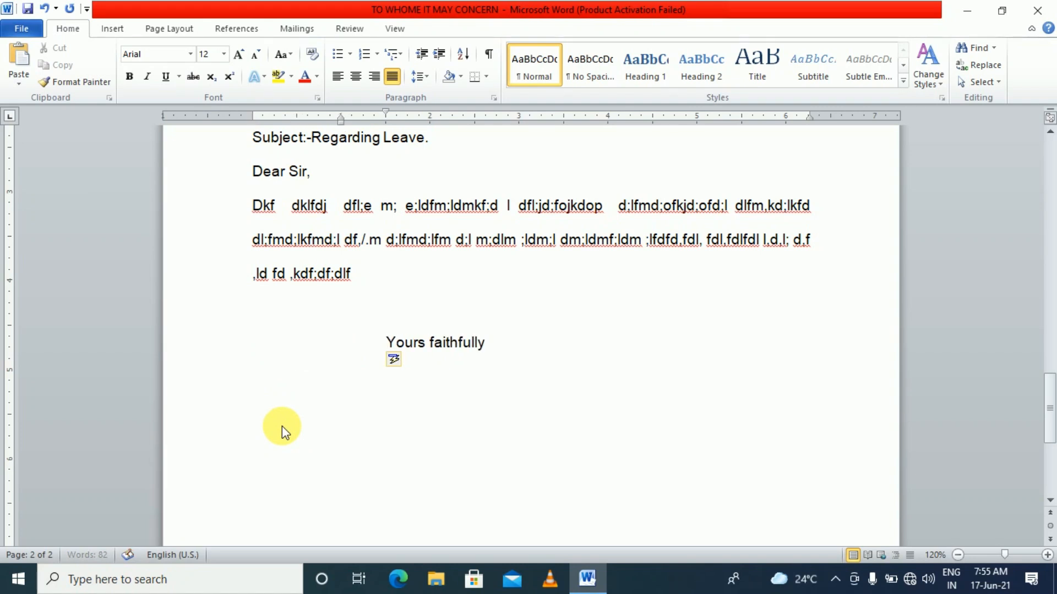
pyautogui.press('Tab')
pyautogui.press('Tab')
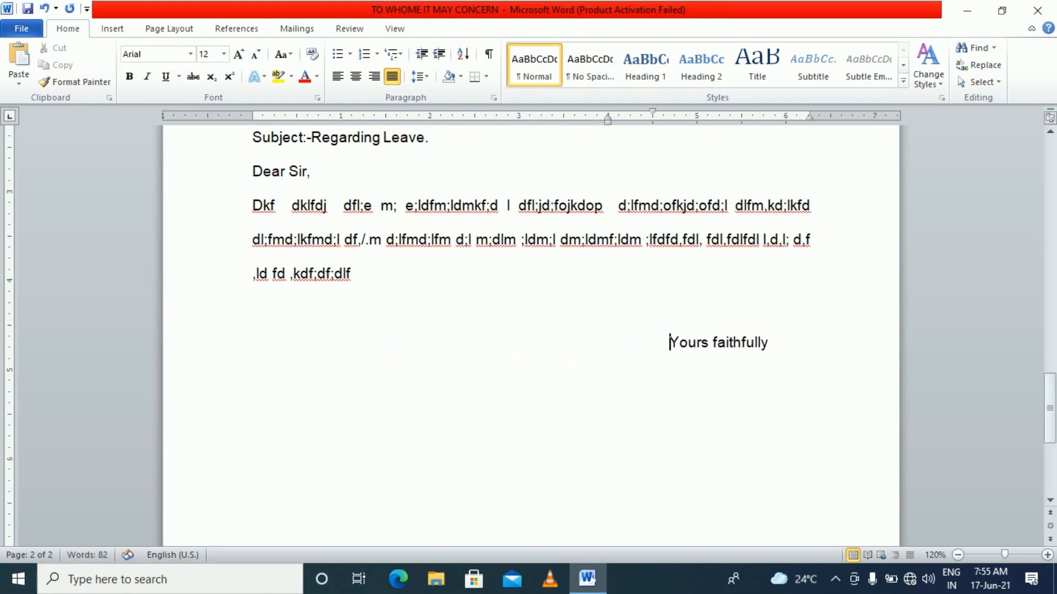
pyautogui.scroll(3, 363, 248)
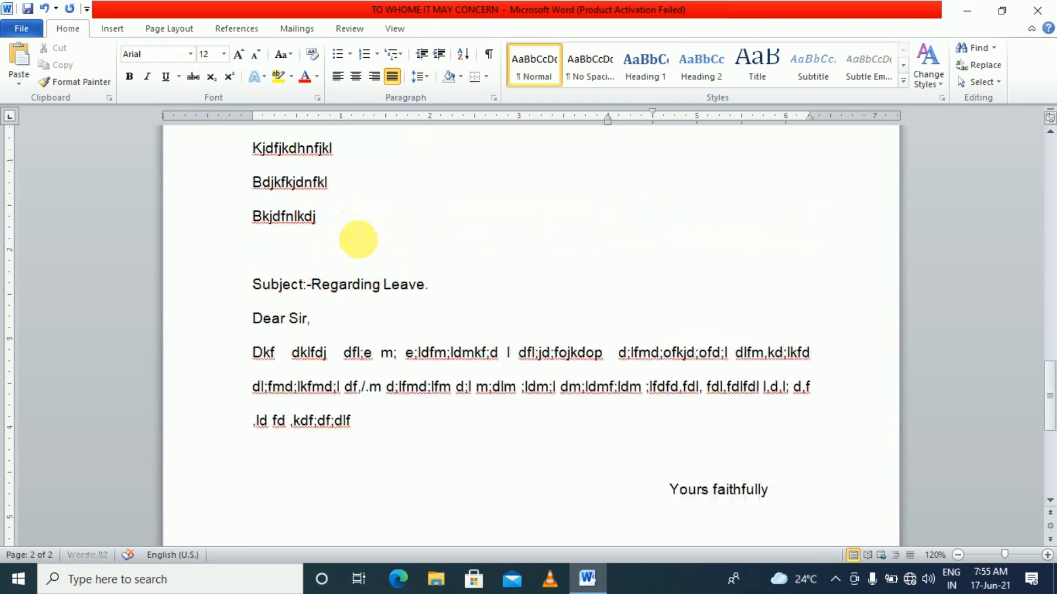
pyautogui.scroll(-5, 418, 297)
pyautogui.scroll(2, 550, 324)
# Insert a page break after 'Yours faithfully' and save the document
pyautogui.click(770, 334)
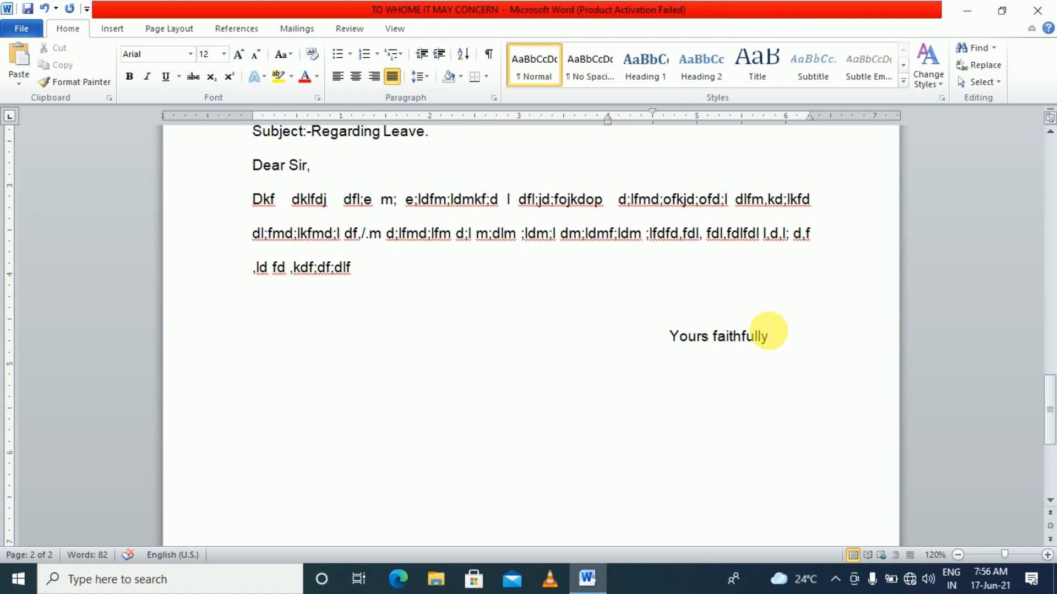
pyautogui.hotkey('ctrl', 'Return')
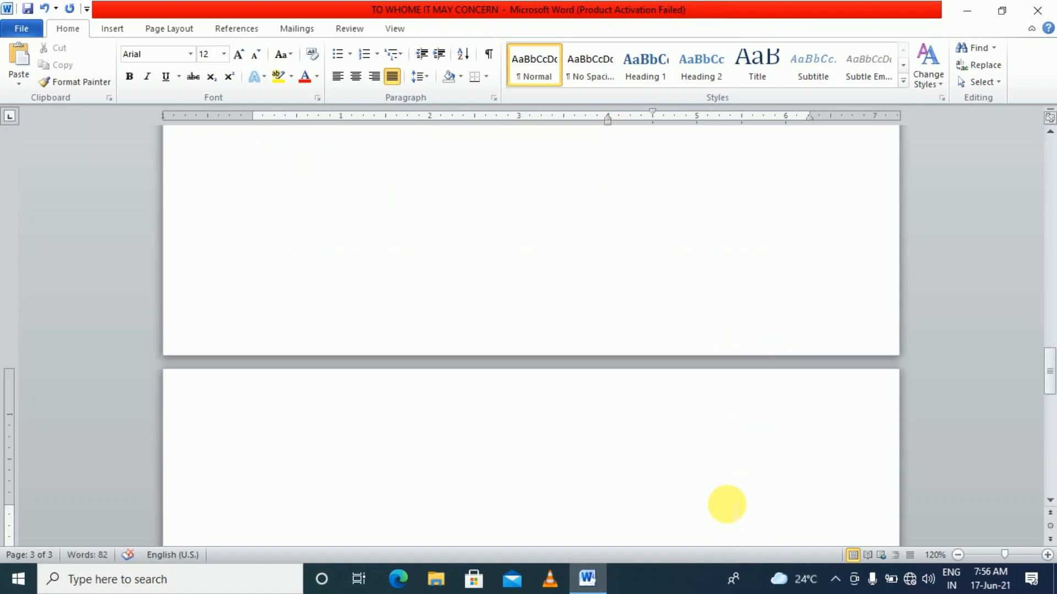
pyautogui.hotkey('ctrl', 's')
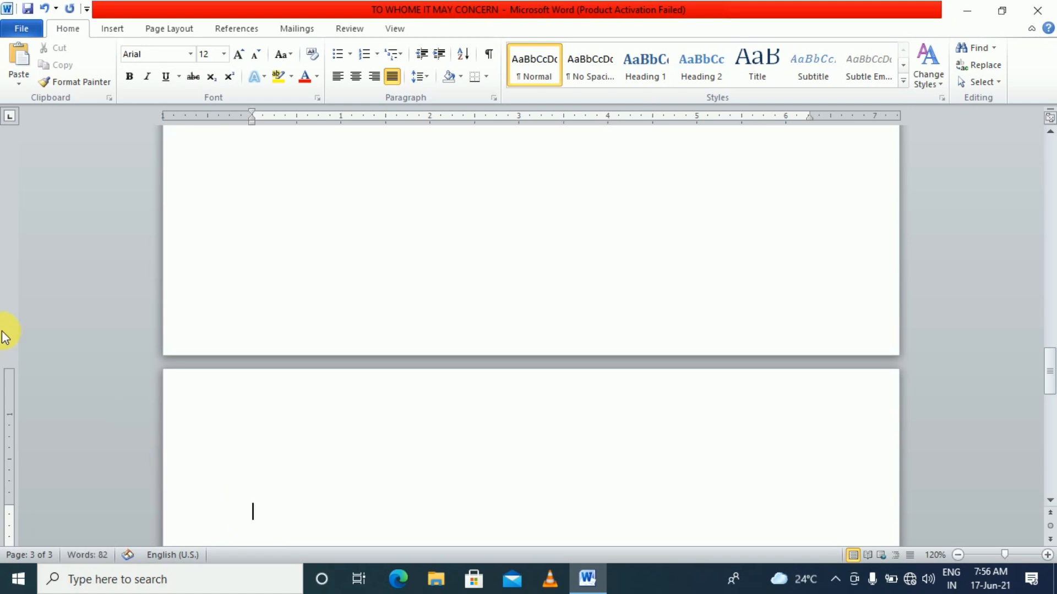
# Type 'These are the following agenda' at the top of the new page
pyautogui.scroll(-3, 25, 467)
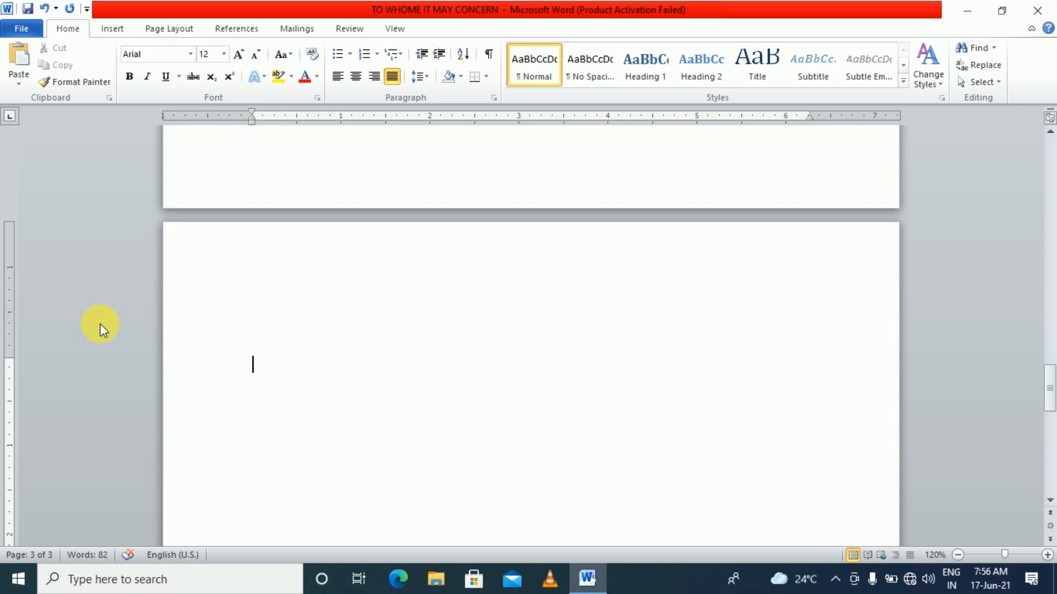
pyautogui.write('These are the following agenda')
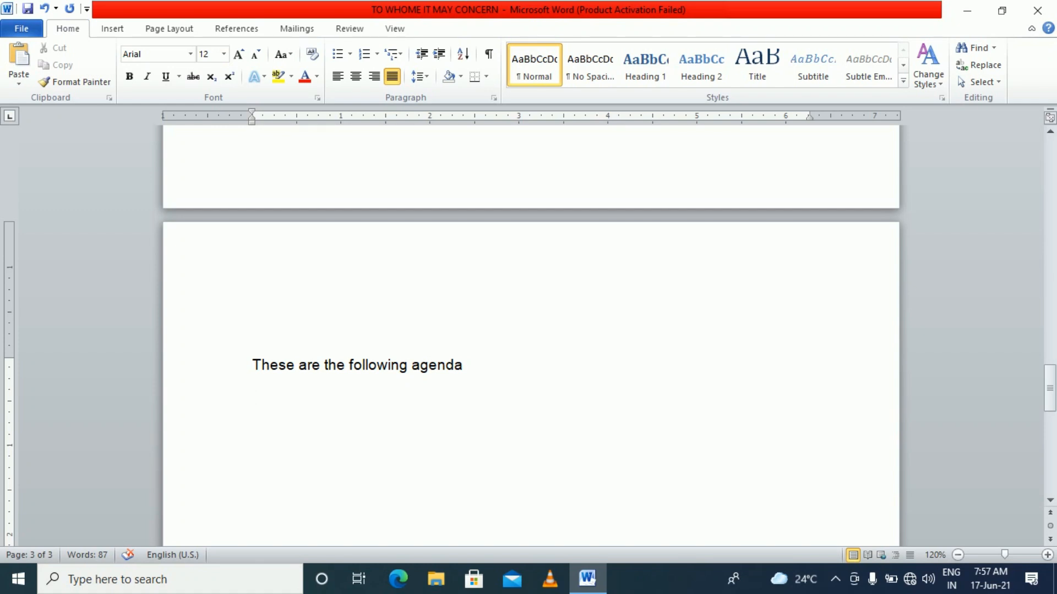
# Type five placeholder agenda items as an auto-numbered list starting with '1.'
pyautogui.scroll(-3, 101, 325)
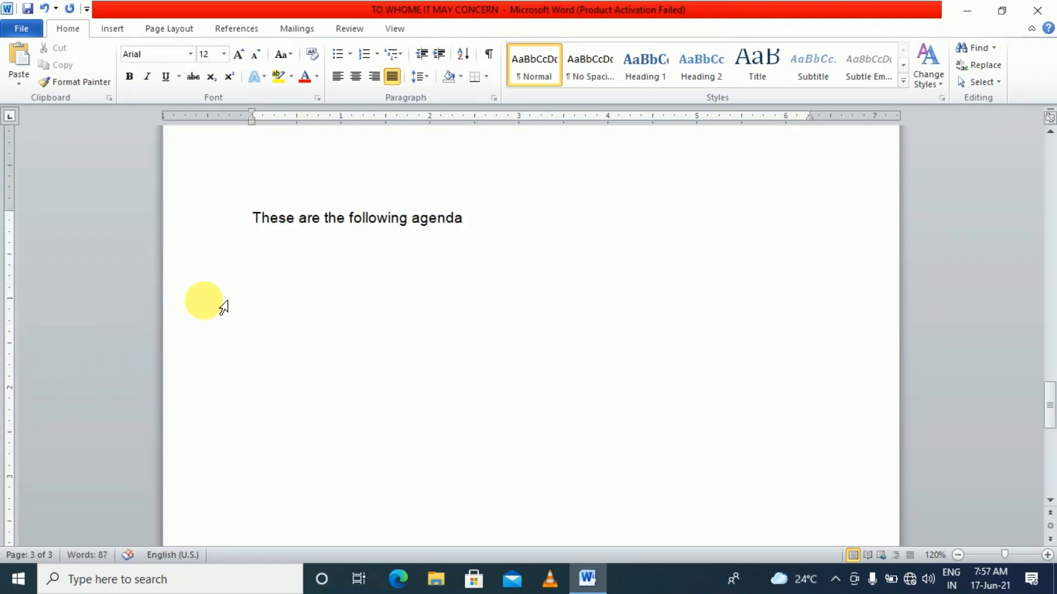
pyautogui.write('1')
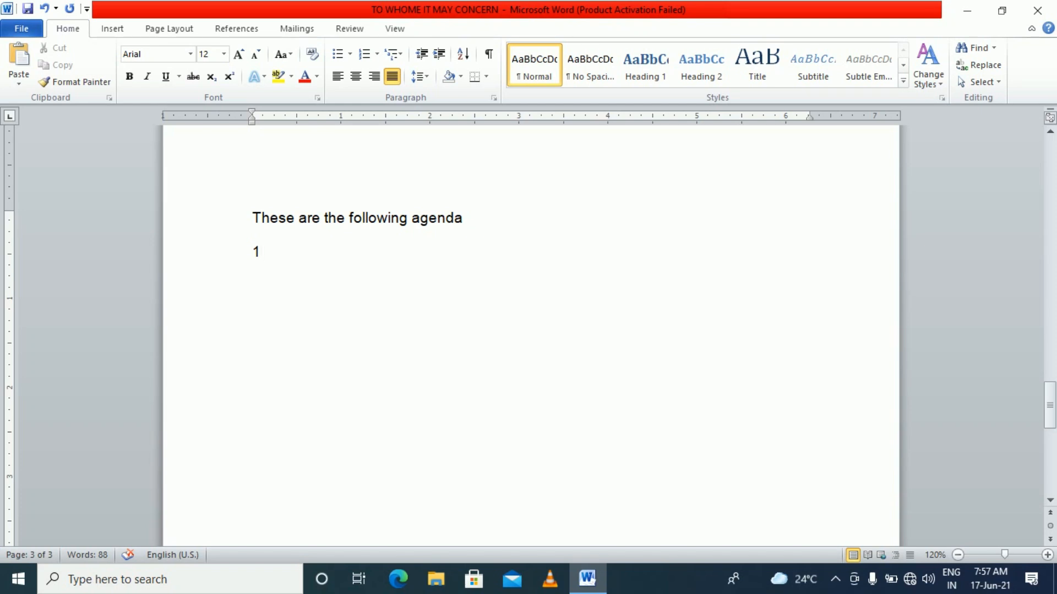
pyautogui.write('. ')
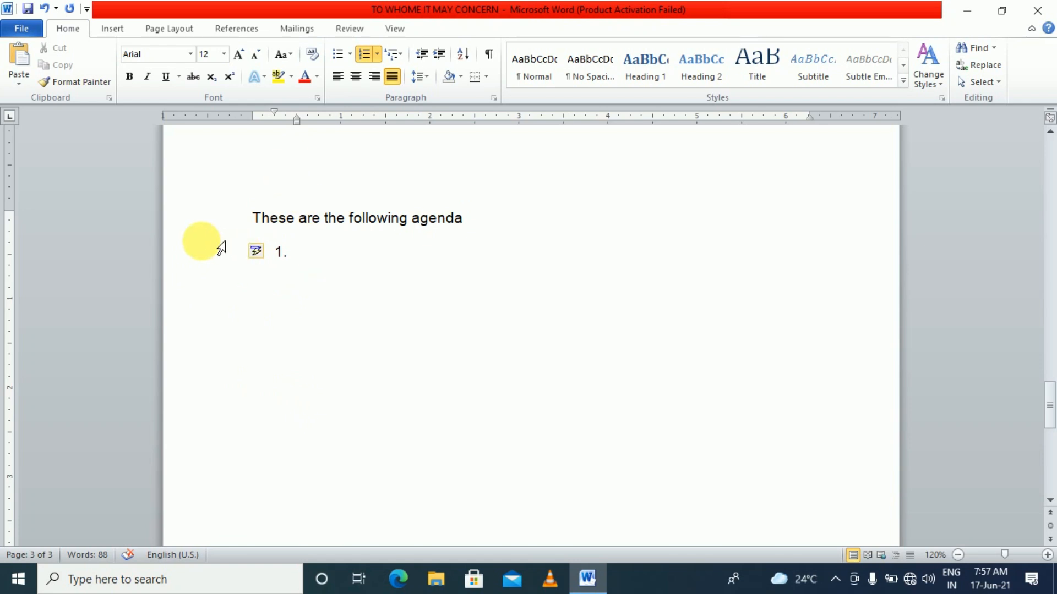
pyautogui.write('dsjknhfkjdhnfkjd')
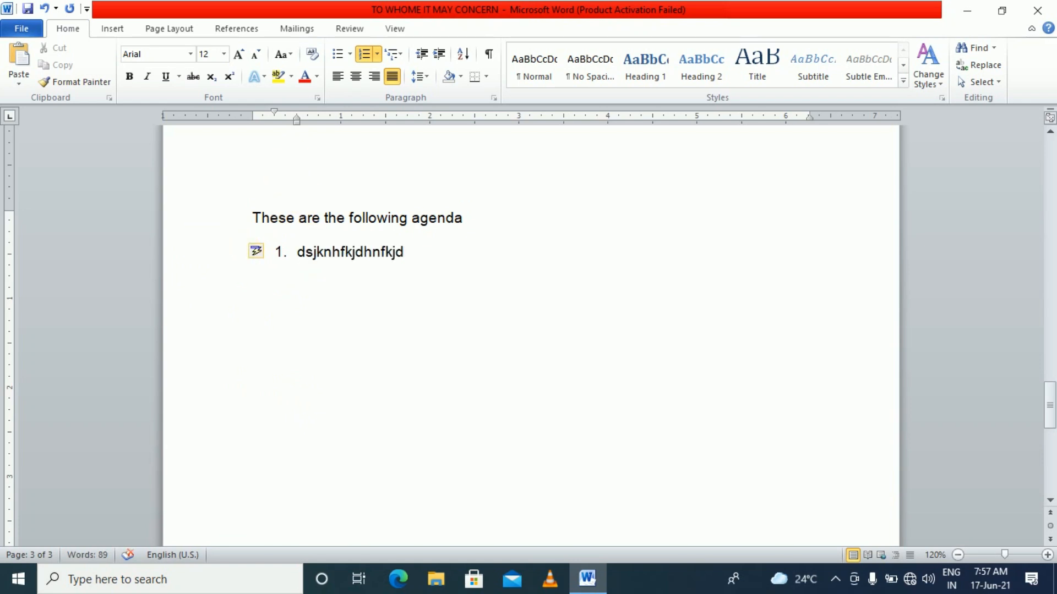
pyautogui.press('Return')
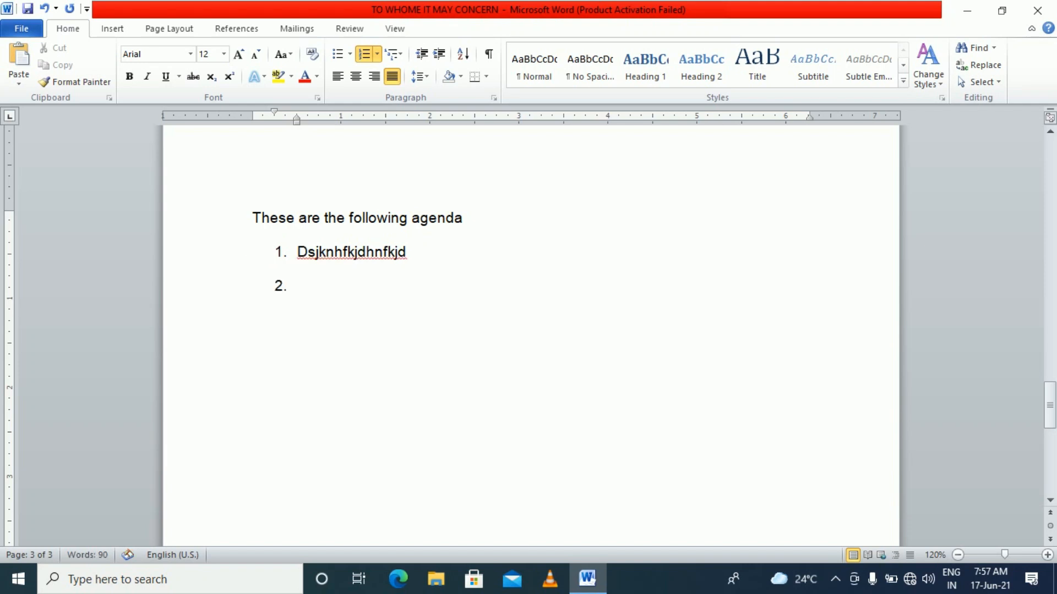
pyautogui.write('shgdsjhdjkshd')
pyautogui.press('Return')
pyautogui.write('sabgdkjhsjkd')
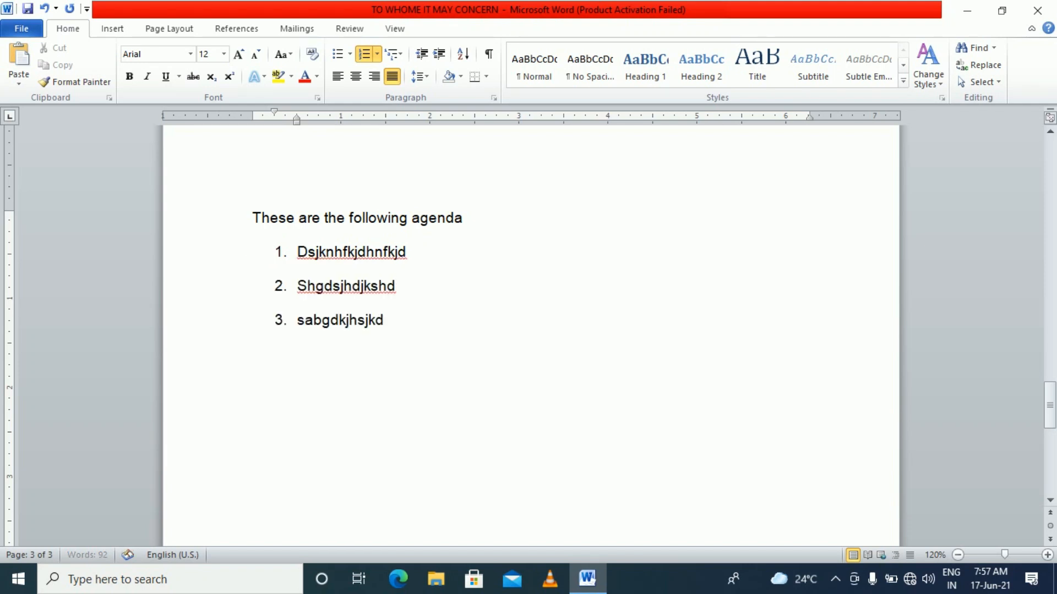
pyautogui.press('Return')
pyautogui.write('sfdhishdfkls')
pyautogui.press('Return')
pyautogui.write('sakjhdfjksdhl')
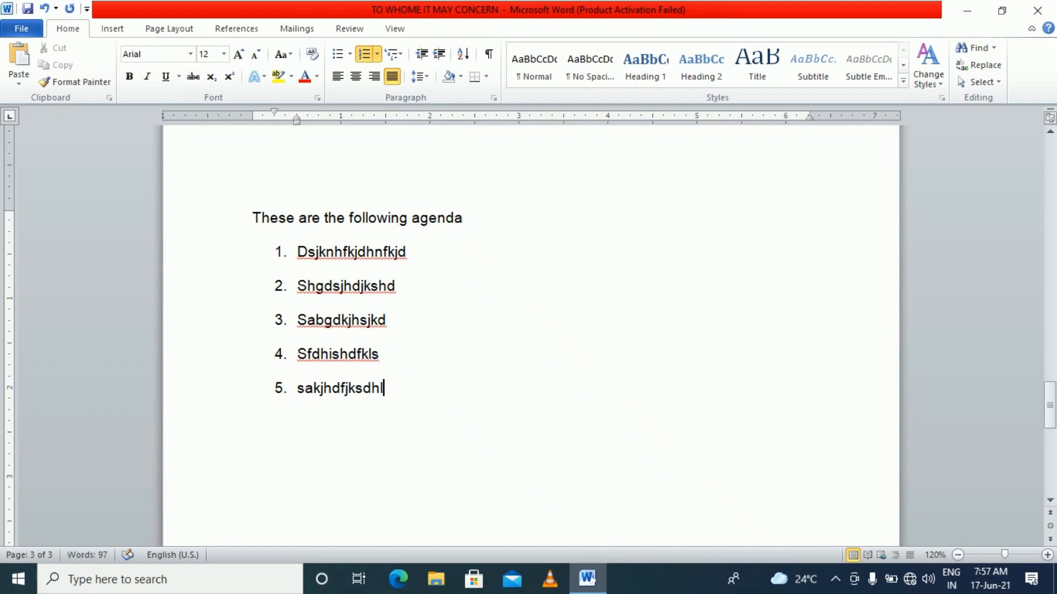
# End the numbering and type an unnumbered placeholder paragraph below the list
pyautogui.press('Return')
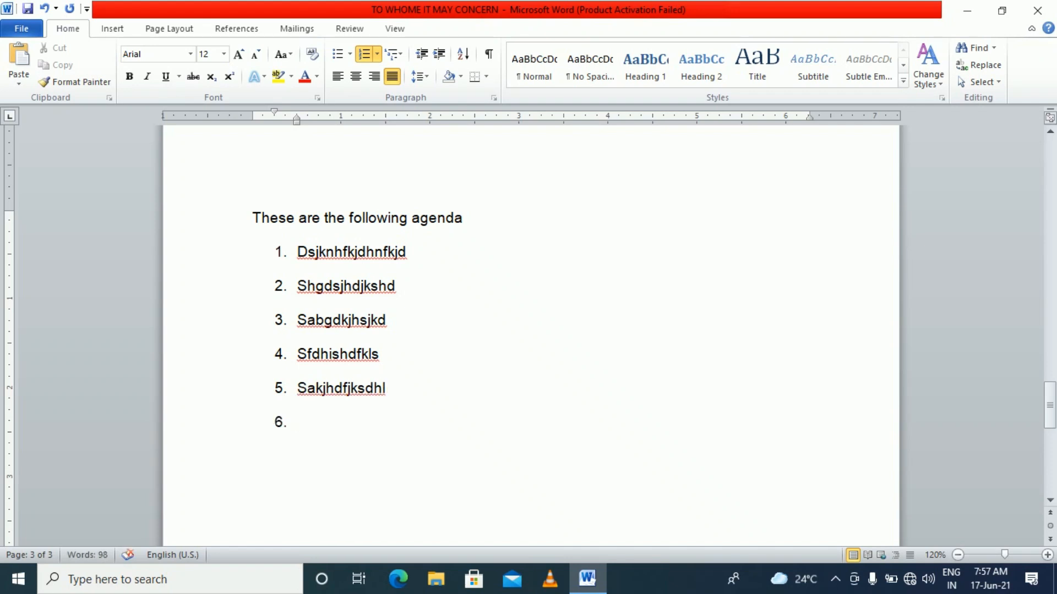
pyautogui.scroll(-2, 211, 250)
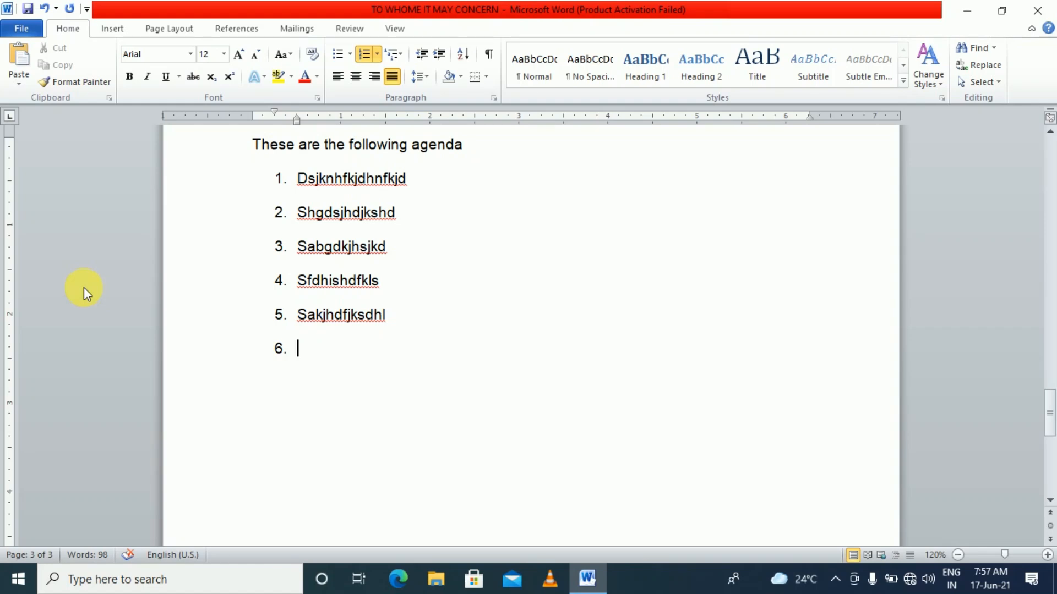
pyautogui.press('Return')
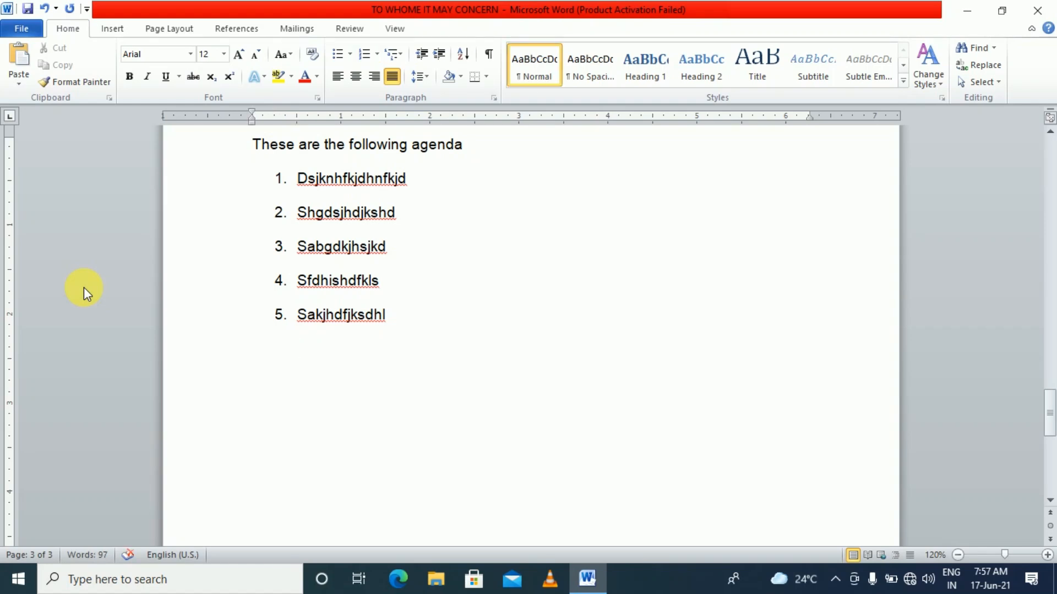
pyautogui.write('sefsekl eklfnjfkl jsdklfjsdofjsdo;')
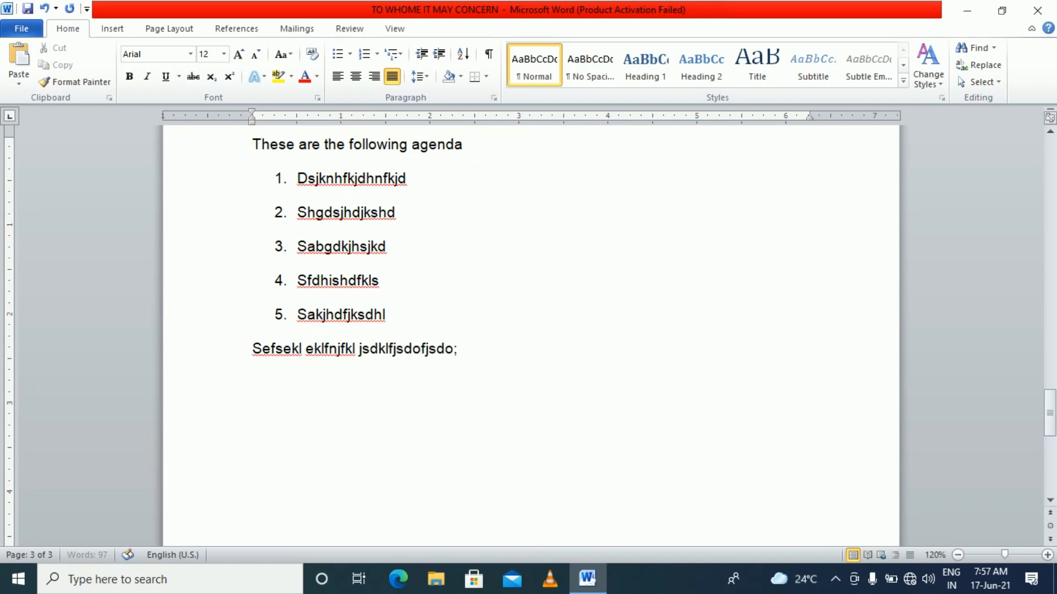
pyautogui.write('jkf;ldskf;lds mfl;dsmk;lfkdsl;fkdl;')
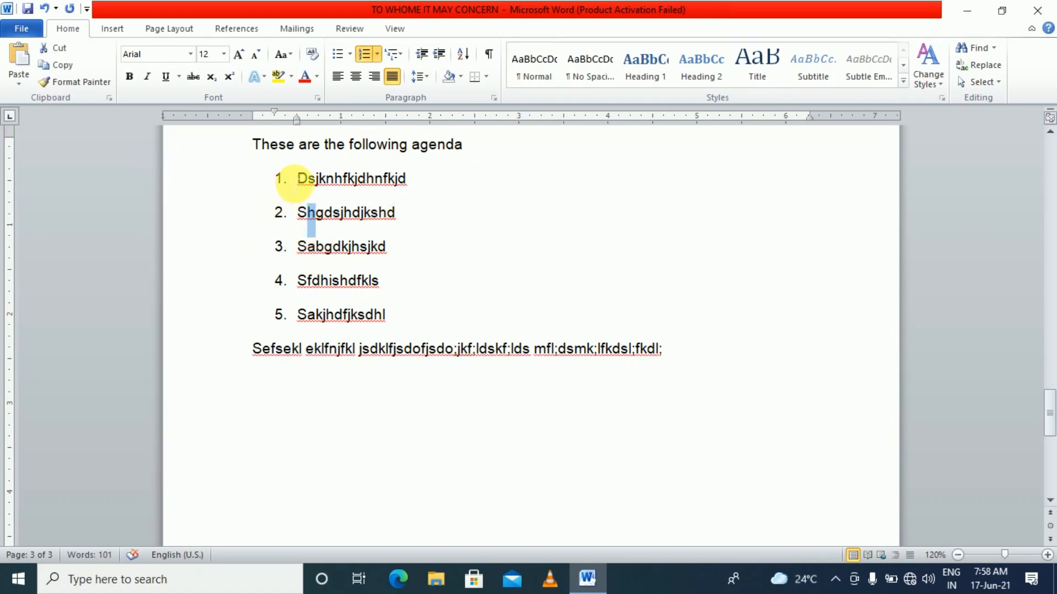
pyautogui.moveTo(291, 177); pyautogui.dragTo(335, 321)
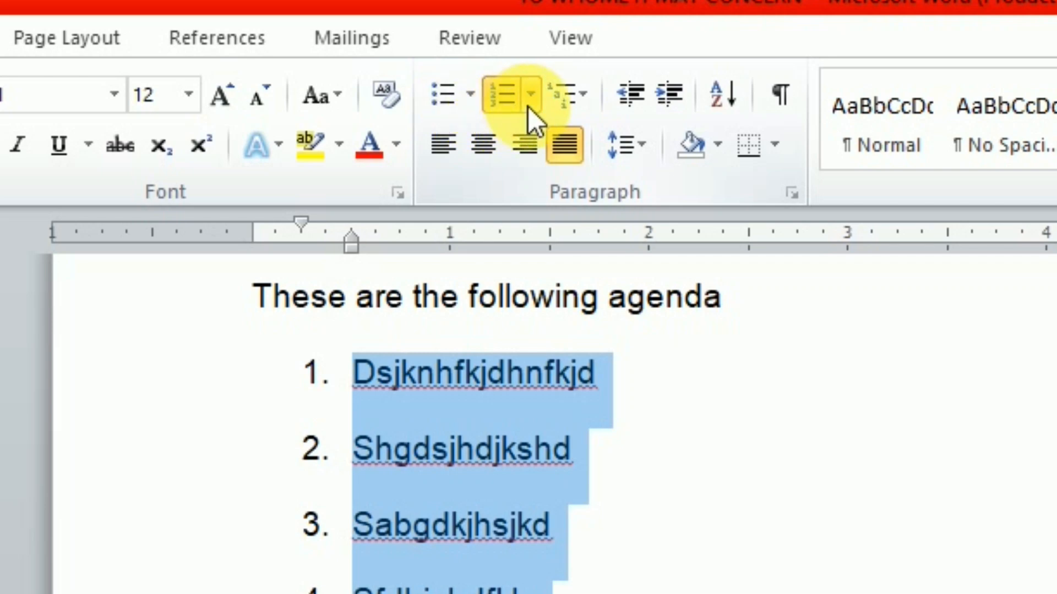
pyautogui.click(466, 97)
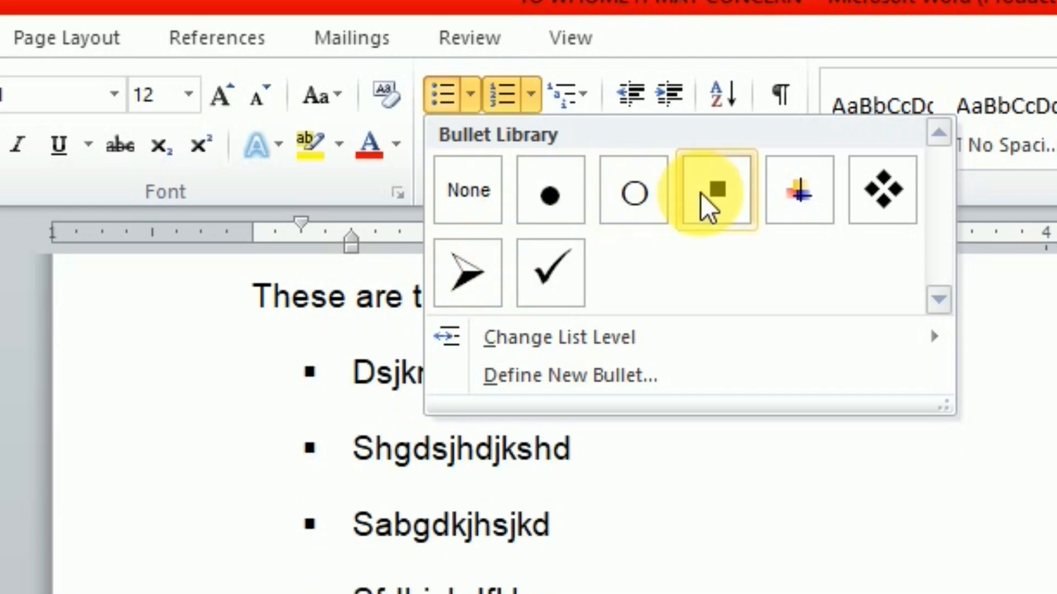
pyautogui.click(707, 47)
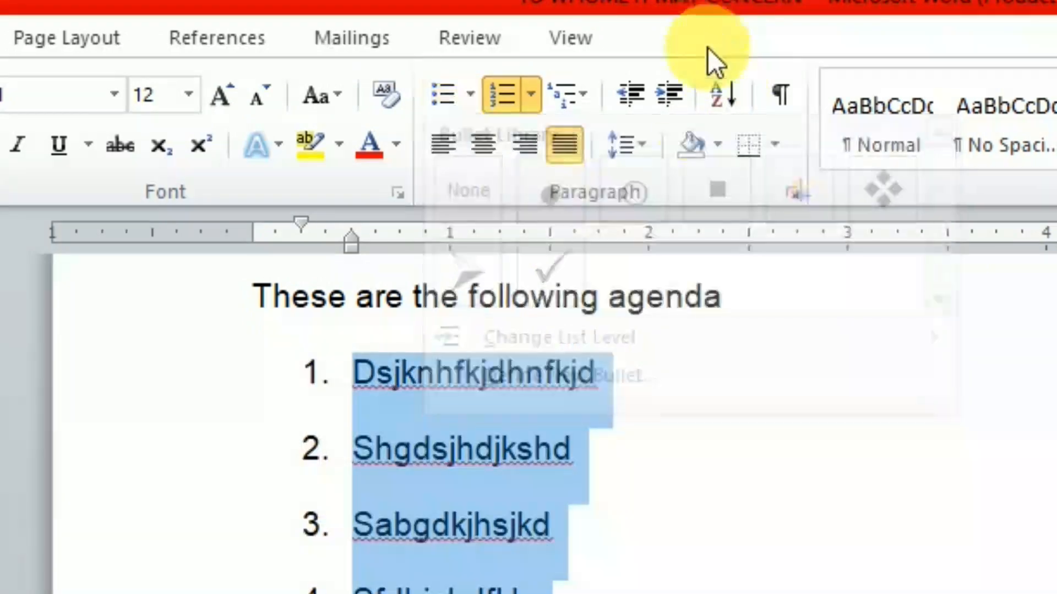
pyautogui.click(531, 104)
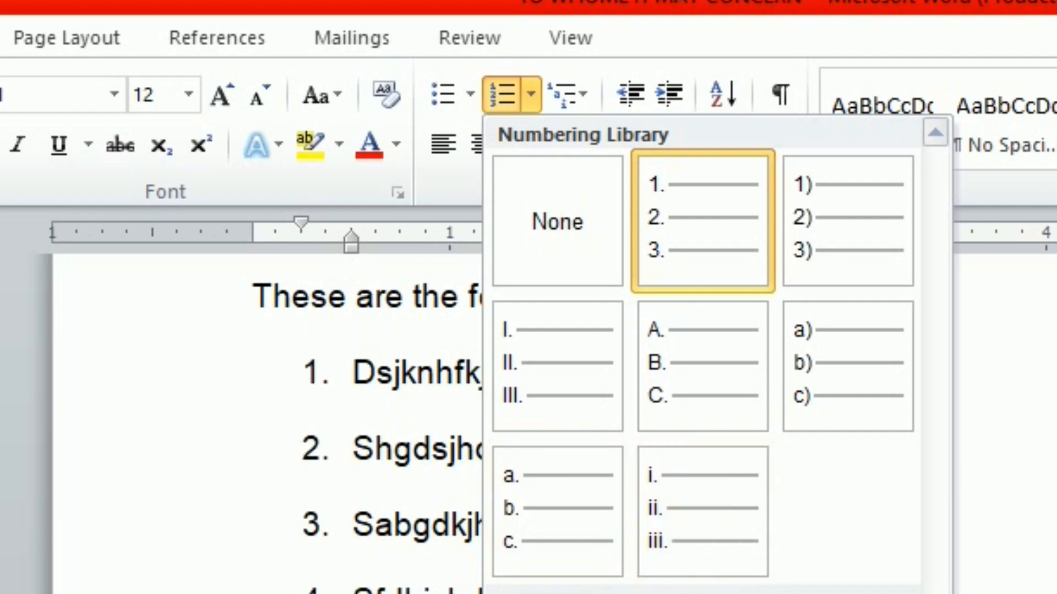
pyautogui.press('Escape')
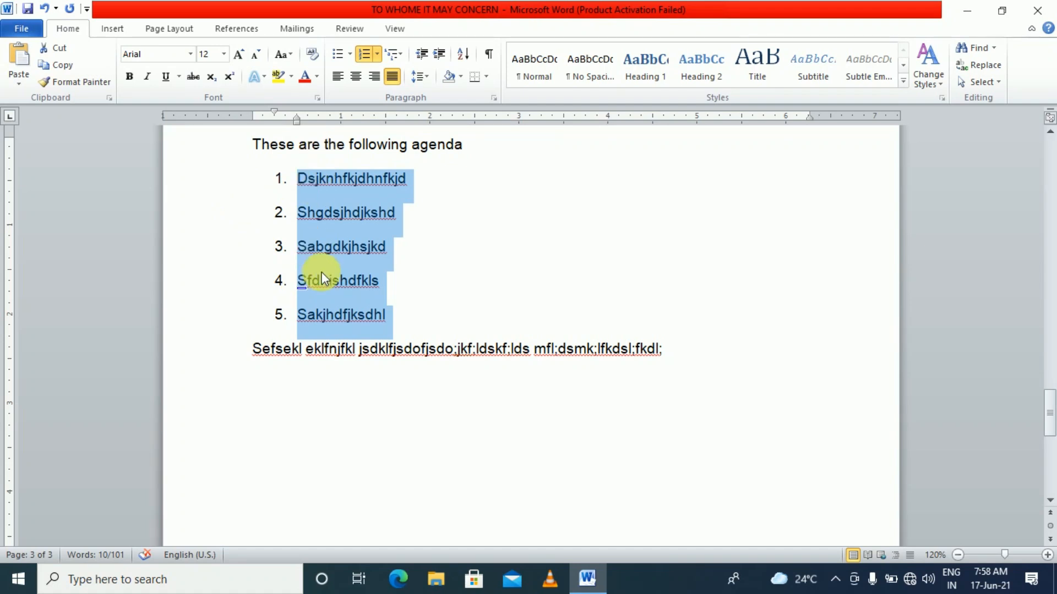
# Drag the ruler indent markers for the agenda items to move the numbers back to the left margin
pyautogui.click(324, 247)
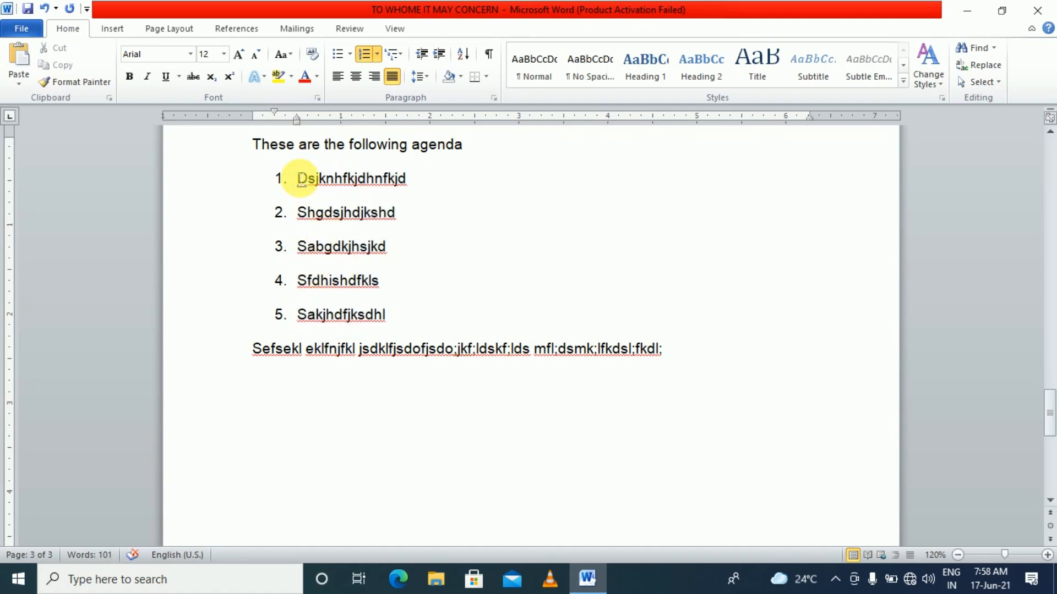
pyautogui.moveTo(306, 176); pyautogui.dragTo(372, 318)
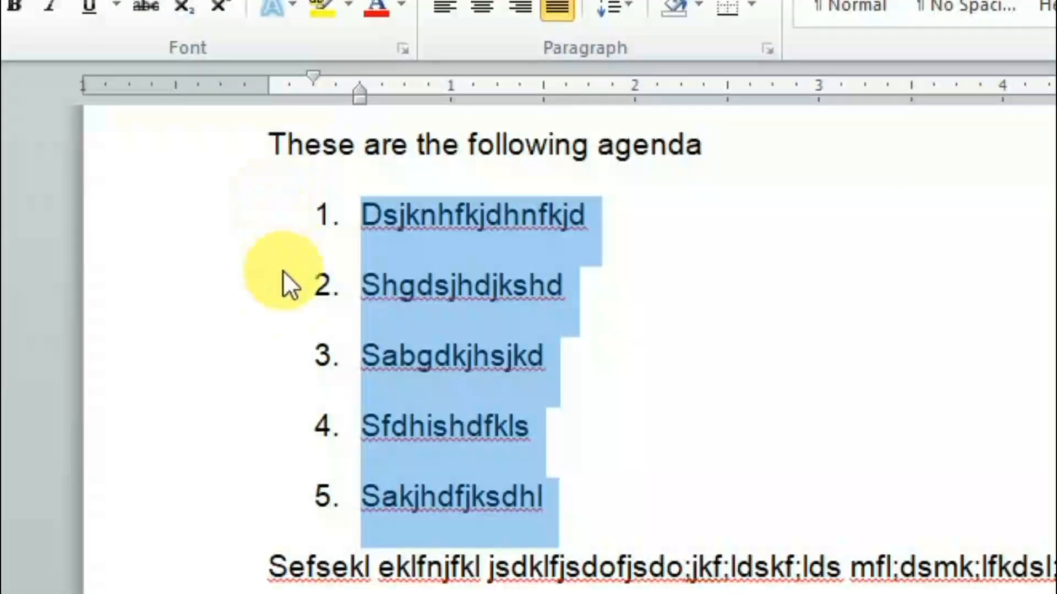
pyautogui.moveTo(262, 310); pyautogui.dragTo(261, 312)
pyautogui.moveTo(288, 491); pyautogui.dragTo(287, 491)
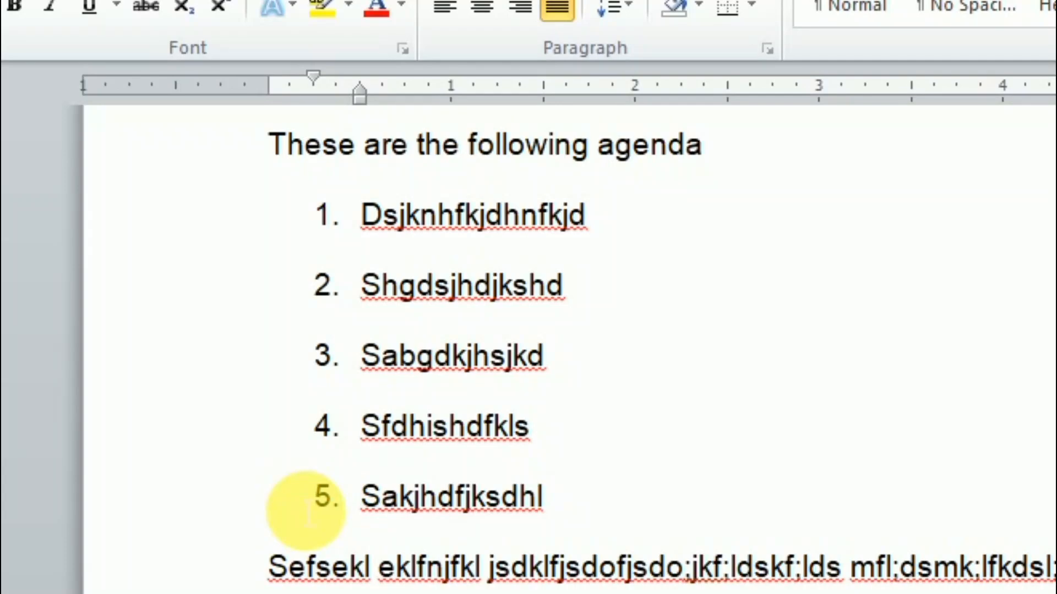
pyautogui.click(407, 217)
pyautogui.moveTo(382, 215); pyautogui.dragTo(557, 502)
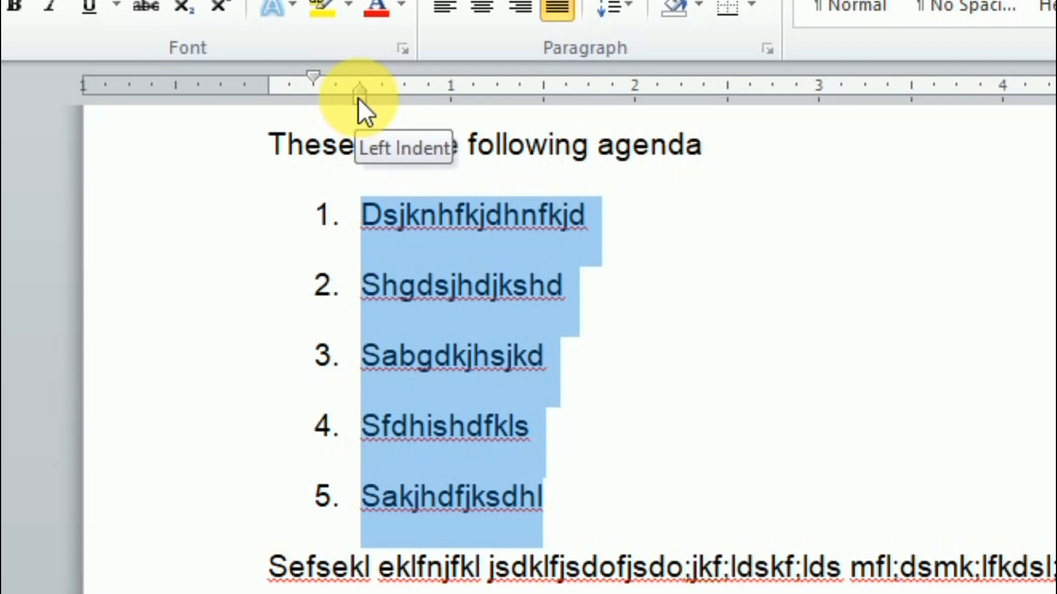
pyautogui.moveTo(358, 97); pyautogui.dragTo(447, 101)
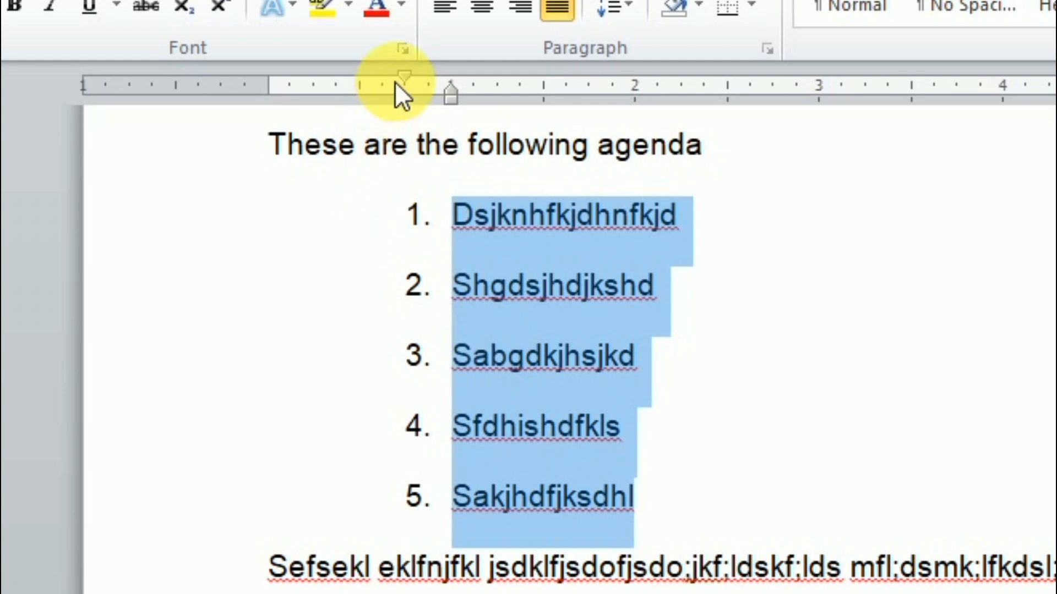
pyautogui.moveTo(405, 78); pyautogui.dragTo(270, 91)
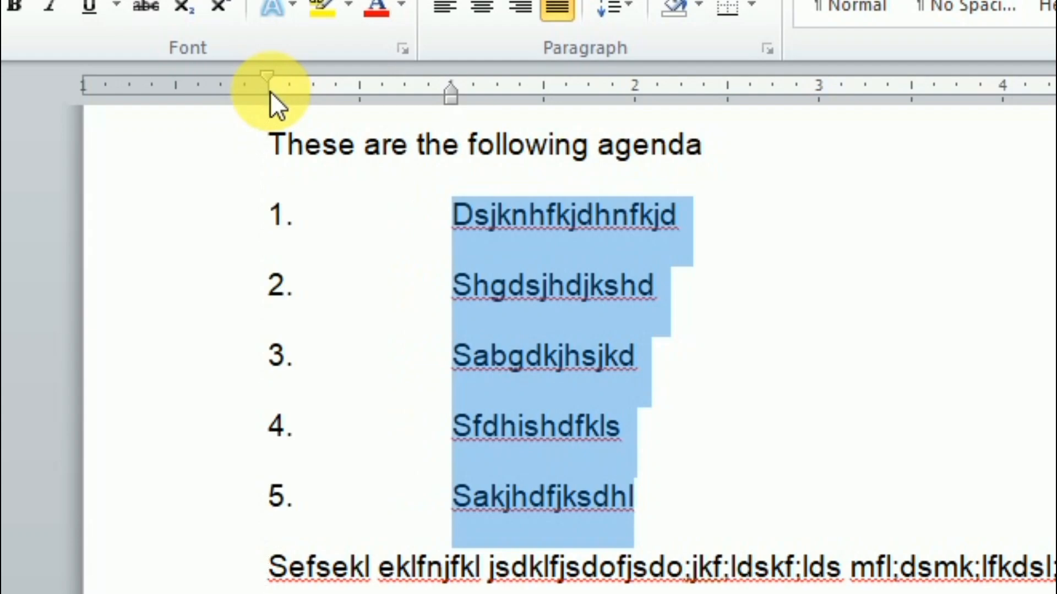
# Reselect the five items and adjust the indents so text sits closer to numbers at the margin
pyautogui.click(379, 374)
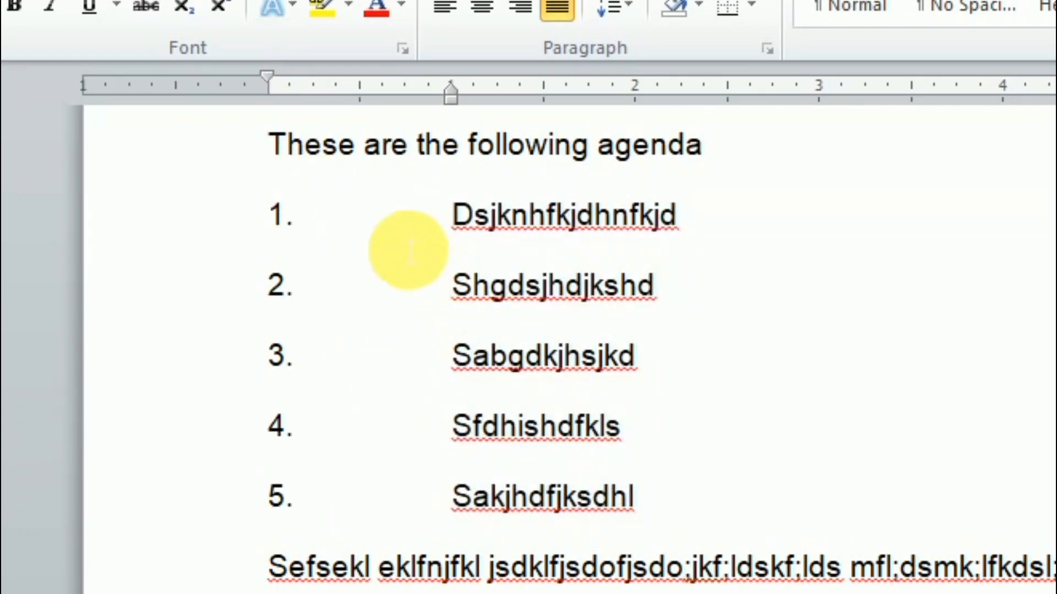
pyautogui.moveTo(417, 221); pyautogui.dragTo(420, 315)
pyautogui.click(422, 311)
pyautogui.moveTo(452, 220); pyautogui.dragTo(580, 484)
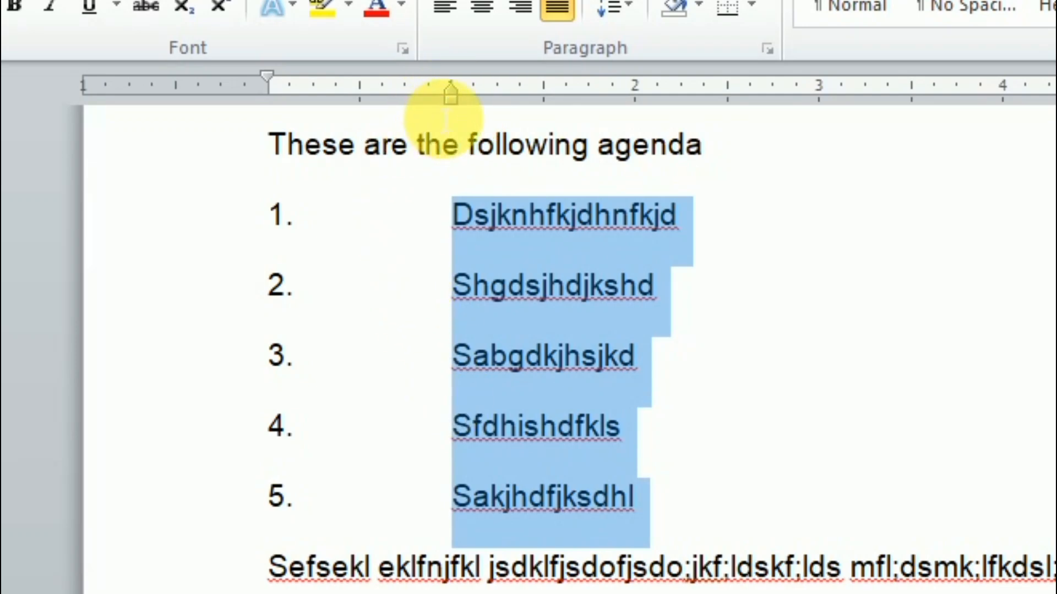
pyautogui.moveTo(451, 99)
pyautogui.mouseDown()
pyautogui.moveTo(326, 108)
pyautogui.moveTo(336, 107)
pyautogui.mouseUp()
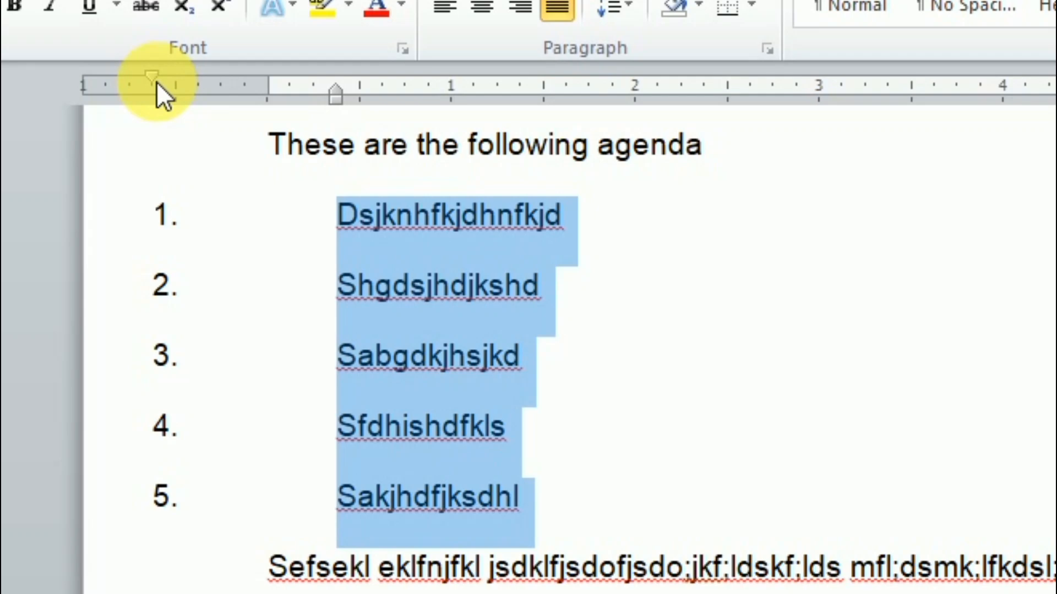
pyautogui.moveTo(154, 82); pyautogui.dragTo(315, 114)
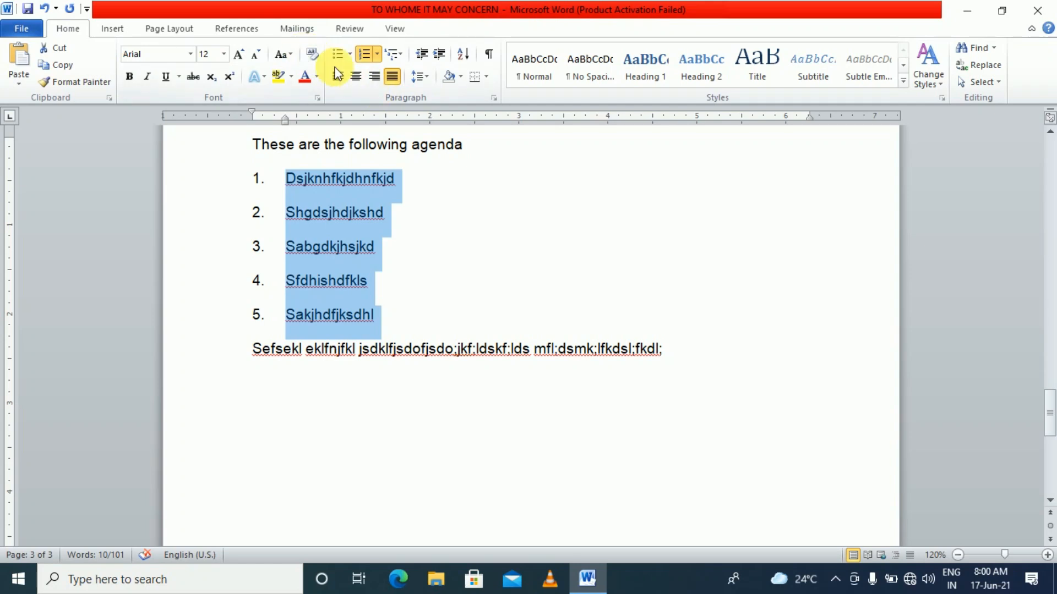
# Add a sixth agenda item 'wsdjlskjdklsjdkljs' after item 5
pyautogui.click(389, 321)
pyautogui.press('Return')
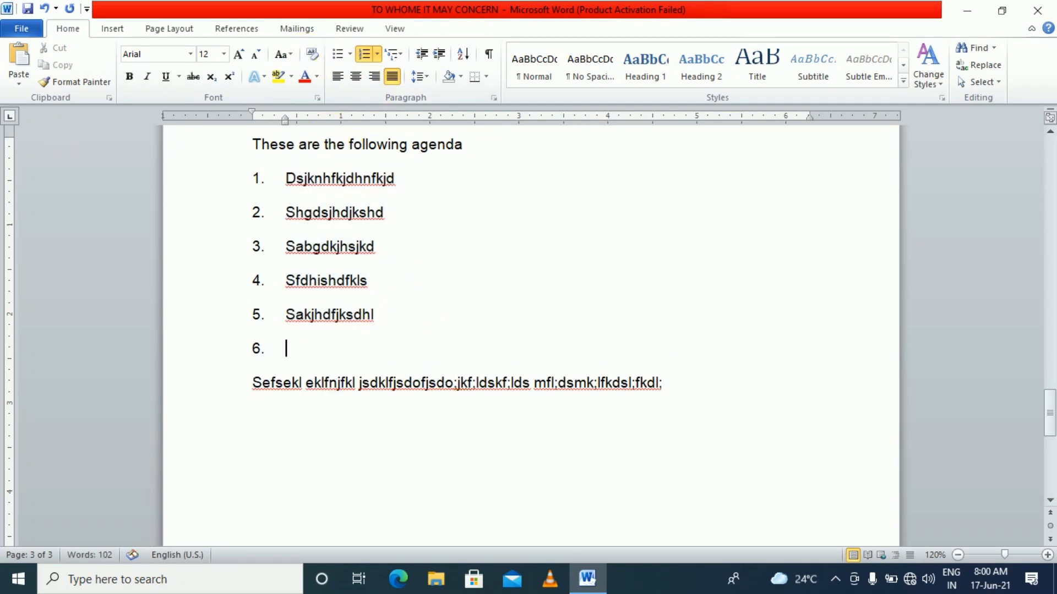
pyautogui.write('wsdjlskjdklsjdkljs')
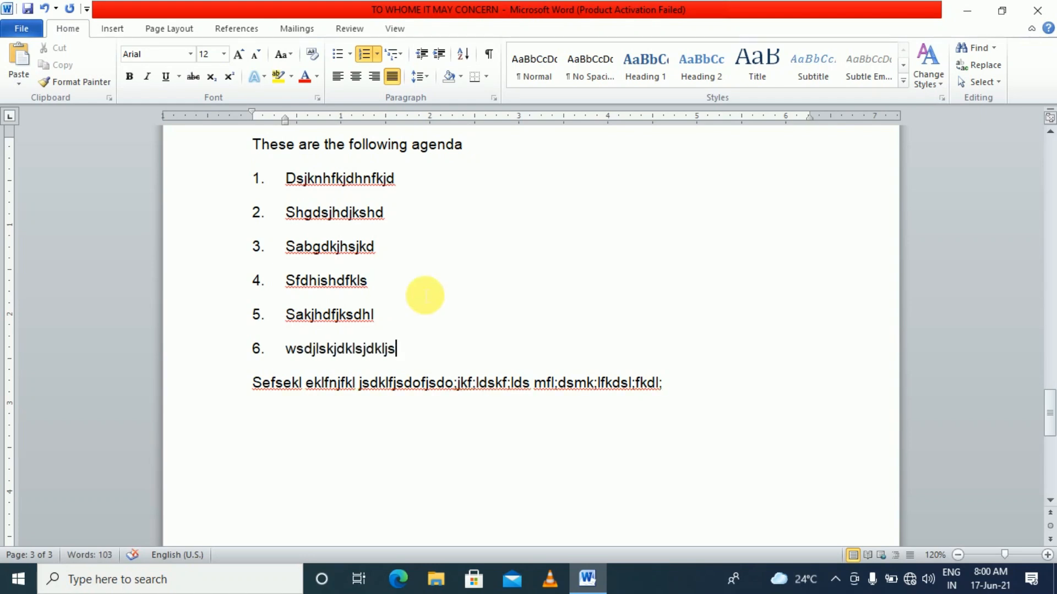
# Move the insertion point through the list, ending after agenda items 1, 2 and 3
pyautogui.click(471, 408)
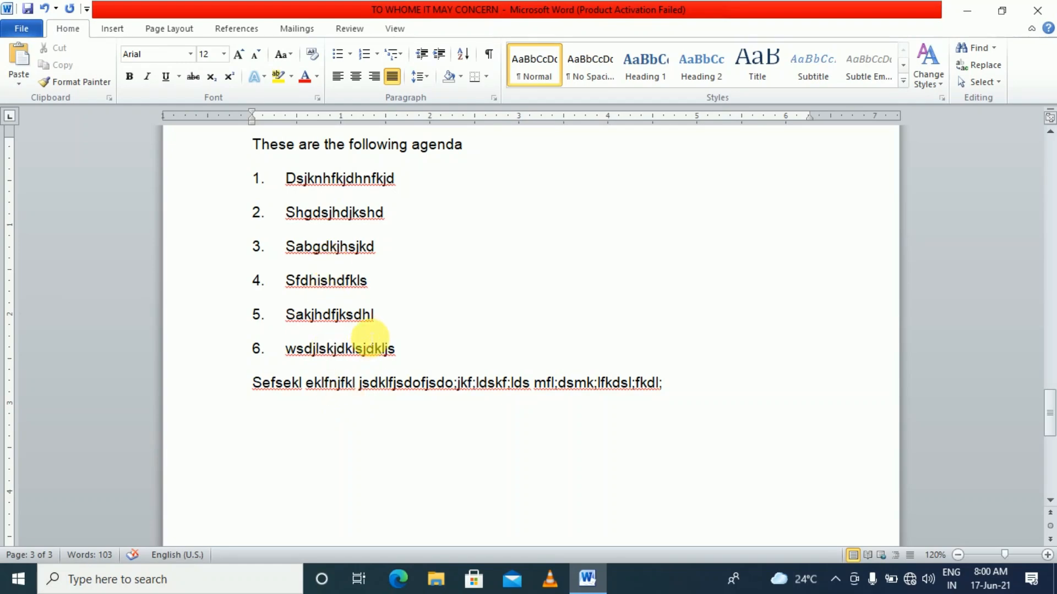
pyautogui.click(382, 316)
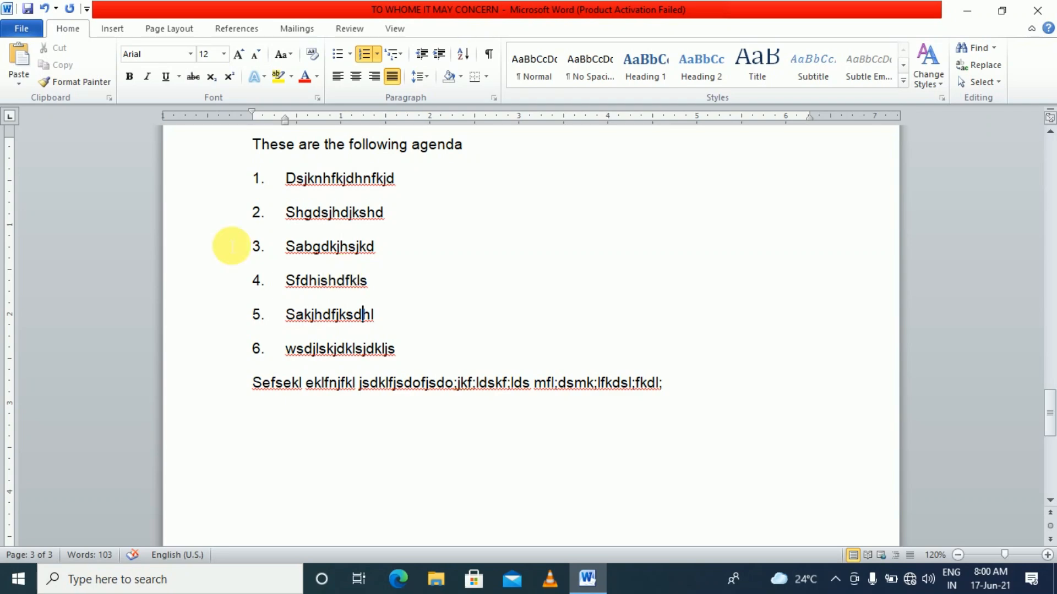
pyautogui.click(446, 190)
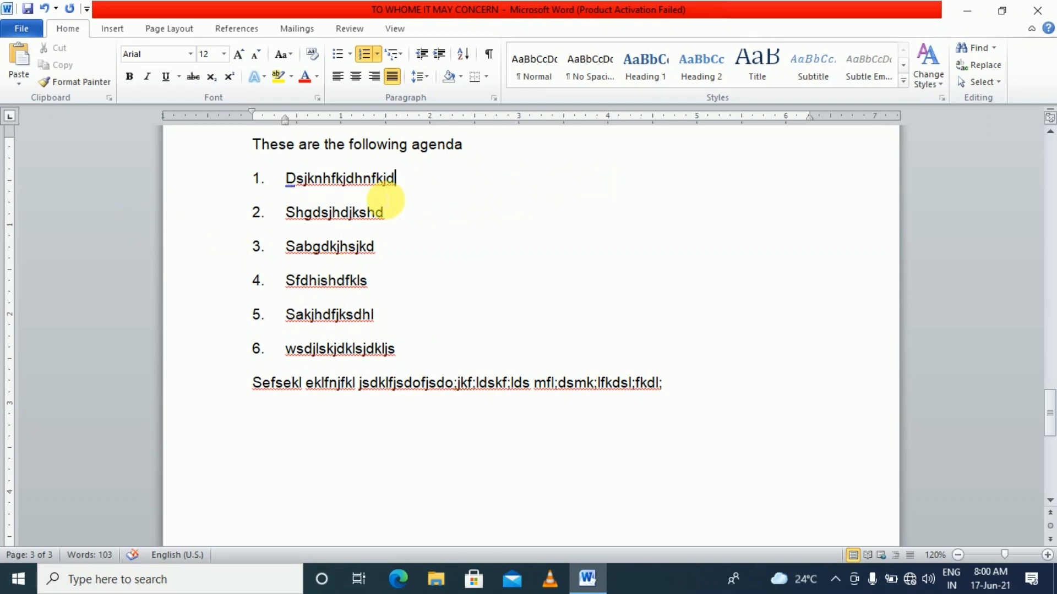
pyautogui.click(394, 215)
pyautogui.click(427, 258)
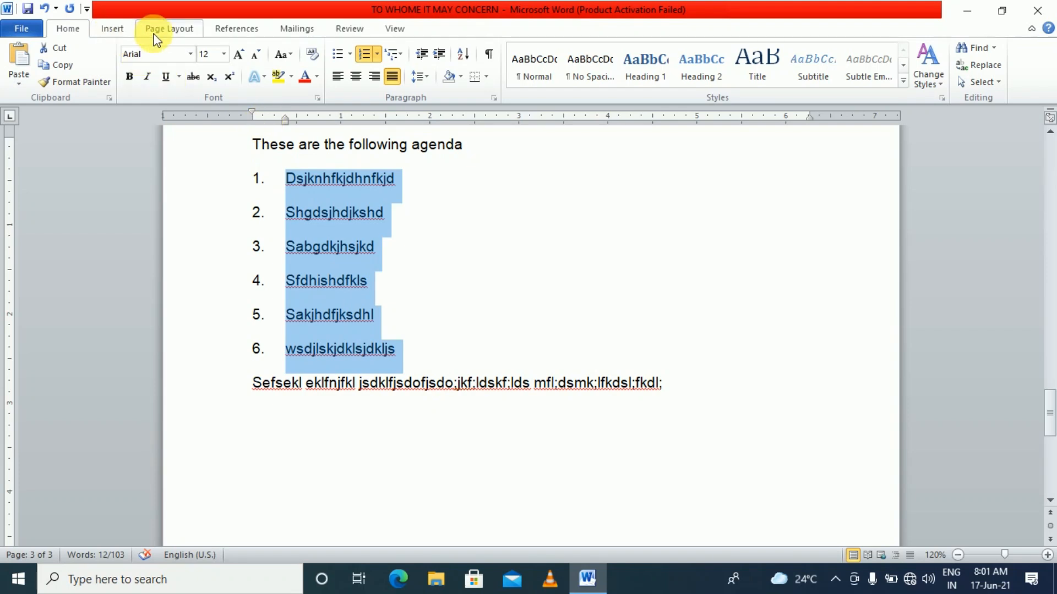
# Split the selected agenda list into Two columns from Page Layout > Columns
pyautogui.click(173, 34)
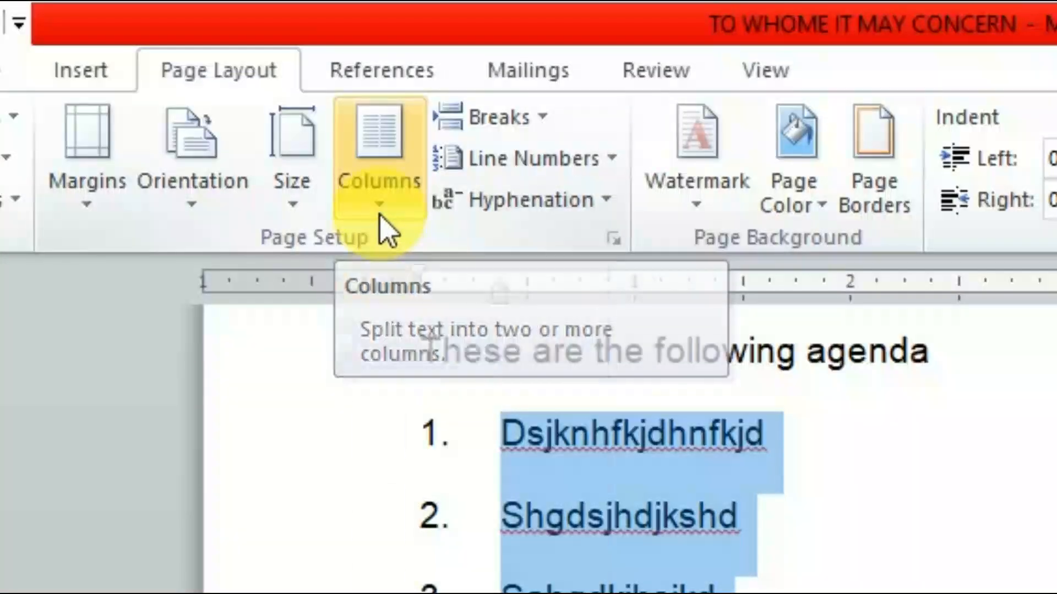
pyautogui.click(379, 193)
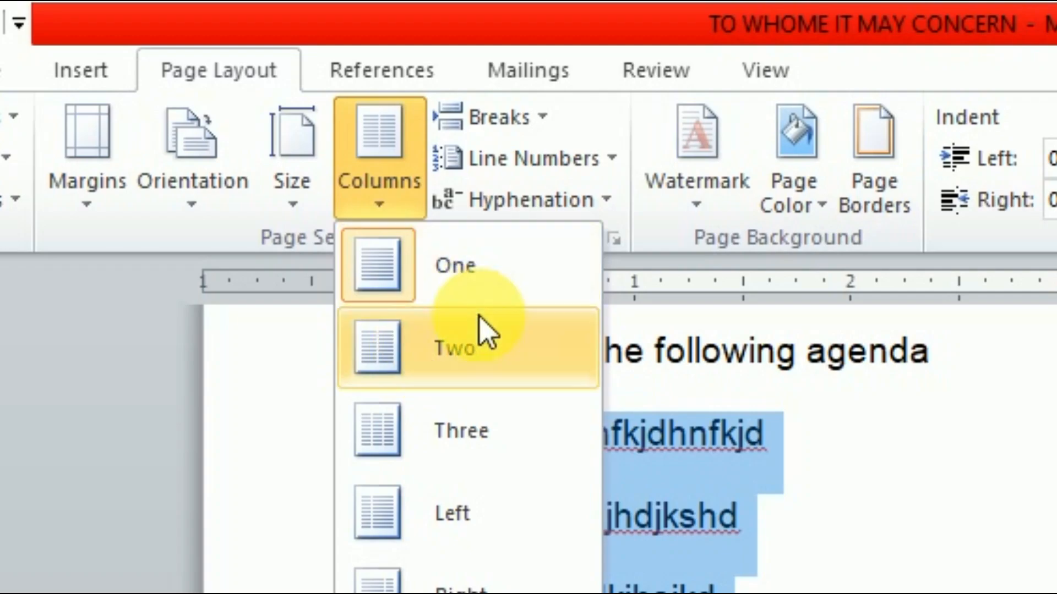
pyautogui.click(487, 356)
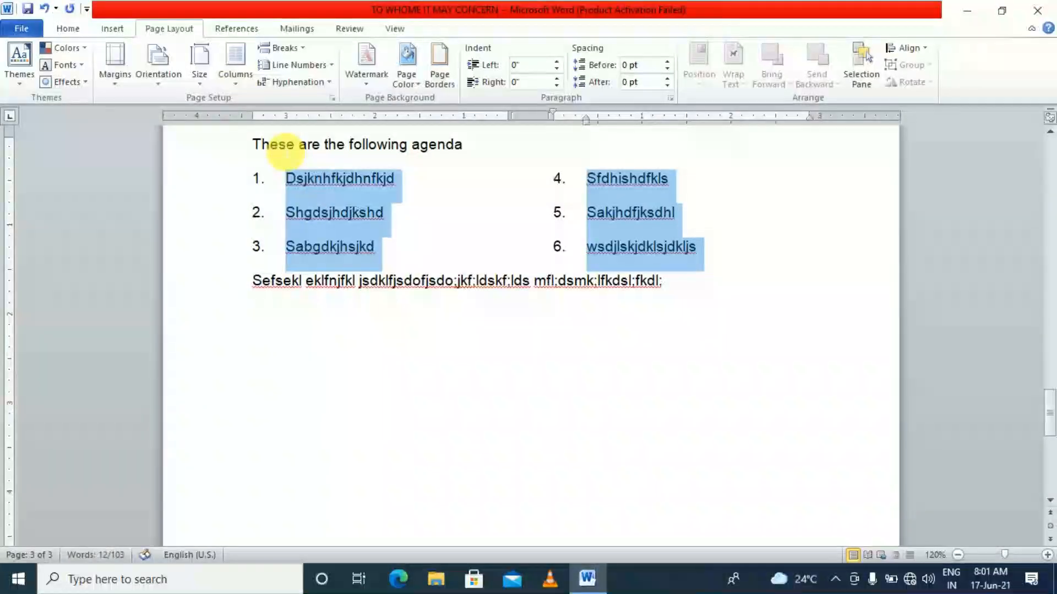
pyautogui.click(306, 315)
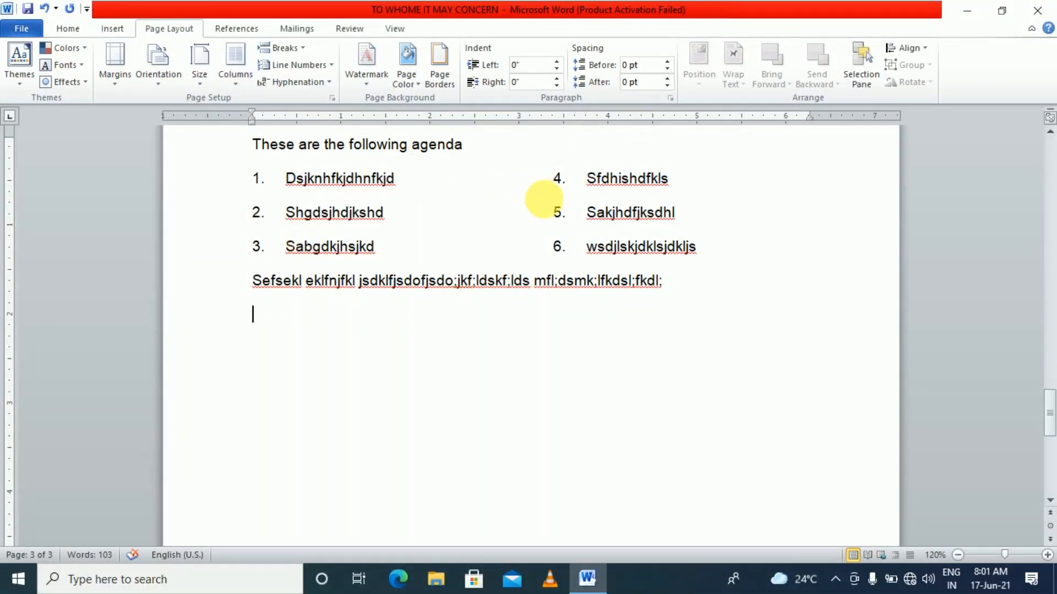
# Check the items in both columns and select the list numbers to inspect them
pyautogui.click(361, 186)
pyautogui.click(362, 216)
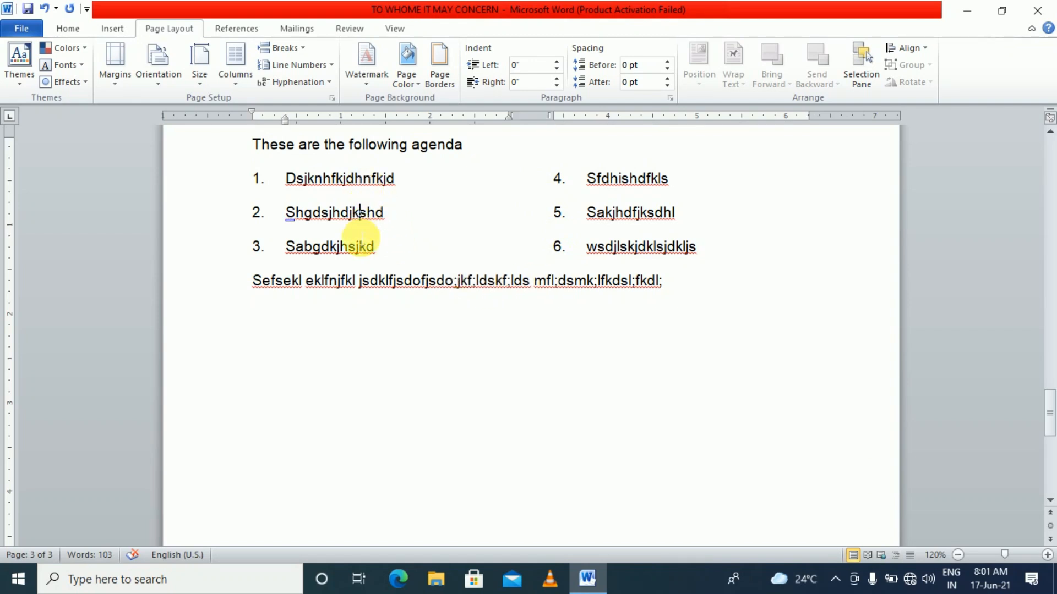
pyautogui.click(360, 246)
pyautogui.moveTo(579, 190); pyautogui.dragTo(598, 184)
pyautogui.doubleClick(596, 184)
pyautogui.doubleClick(602, 214)
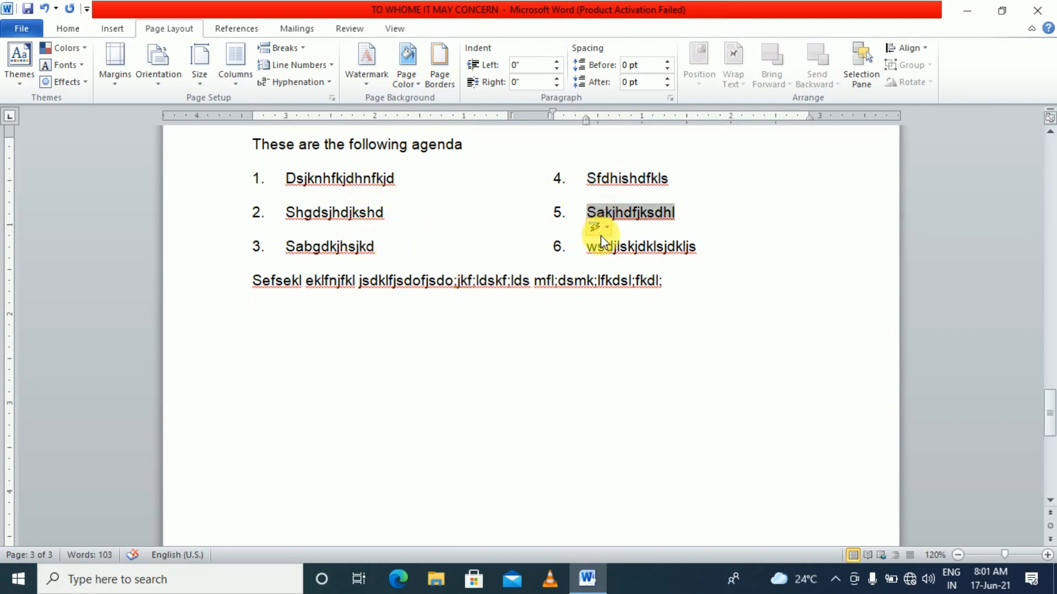
pyautogui.click(601, 246)
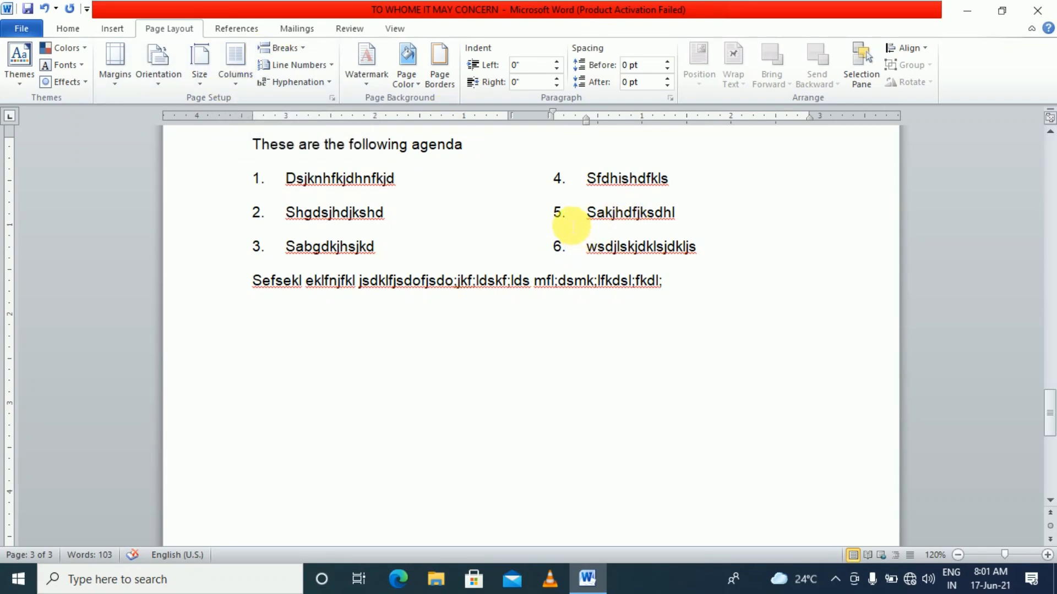
pyautogui.click(553, 219)
pyautogui.click(322, 213)
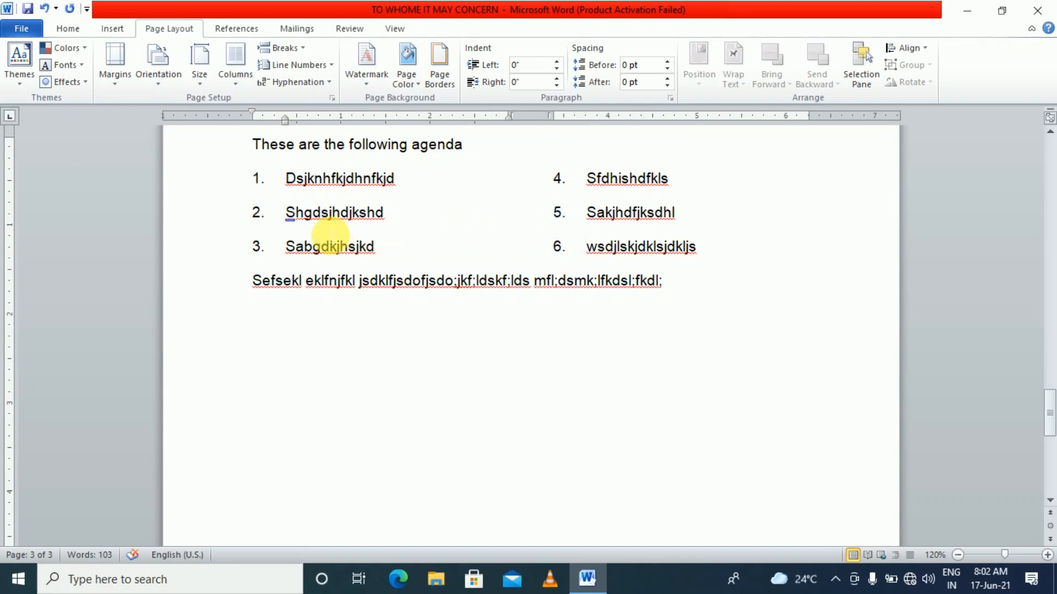
pyautogui.click(676, 305)
# Start a new numbered list below the paragraph with the first six placeholder items
pyautogui.press('Return')
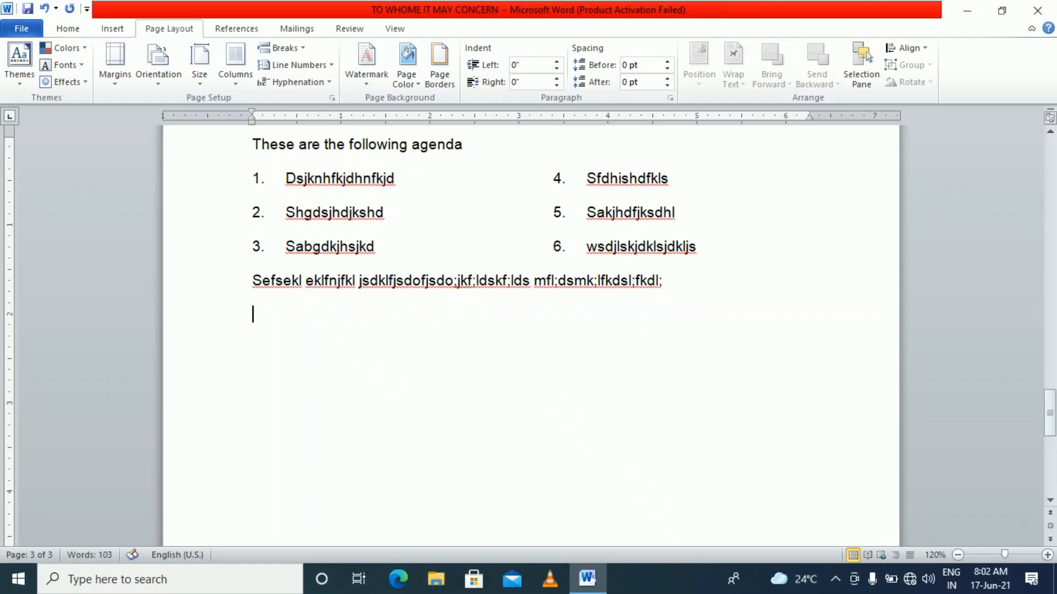
pyautogui.write('1. djkfldkjf')
pyautogui.press('Return')
pyautogui.write('dfkjdbnfjk')
pyautogui.press('Return')
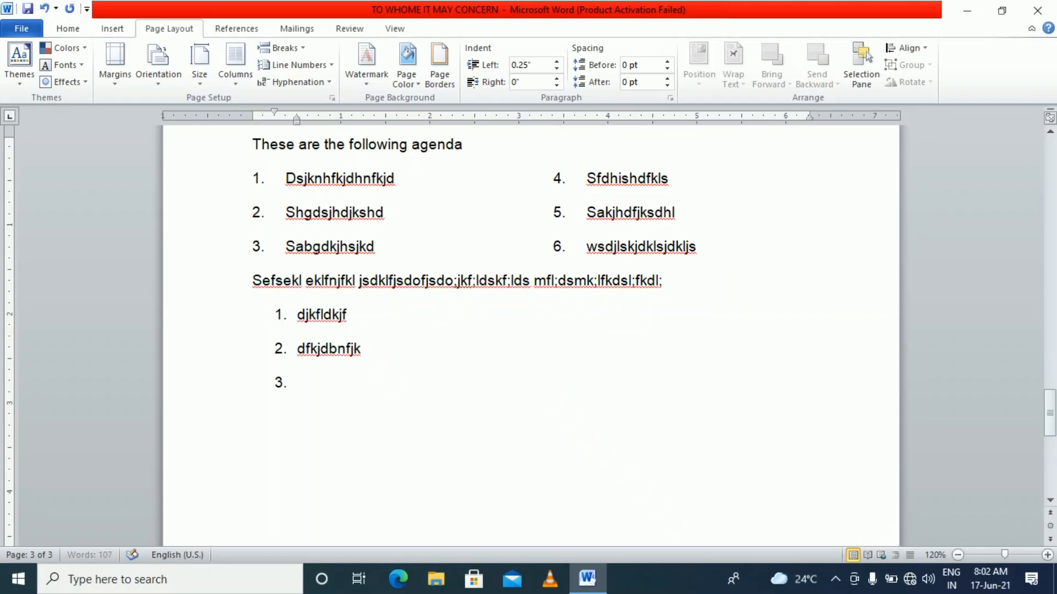
pyautogui.write('dkjfhdjkl')
pyautogui.press('Return')
pyautogui.write('dfjdjf')
pyautogui.press('Return')
pyautogui.write('dnlfjdlf')
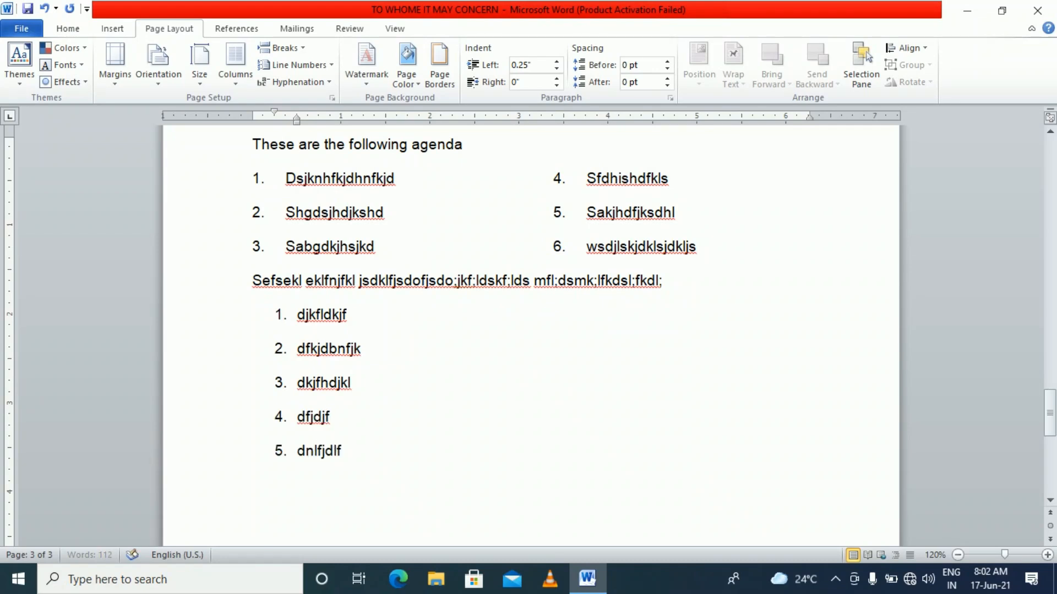
pyautogui.press('Return')
pyautogui.write('ndlkfjld')
# Continue the numbered list with further placeholder items, ending with 'hjghjgjhg'
pyautogui.press('Return')
pyautogui.write('dlkfjldkf')
pyautogui.press('Return')
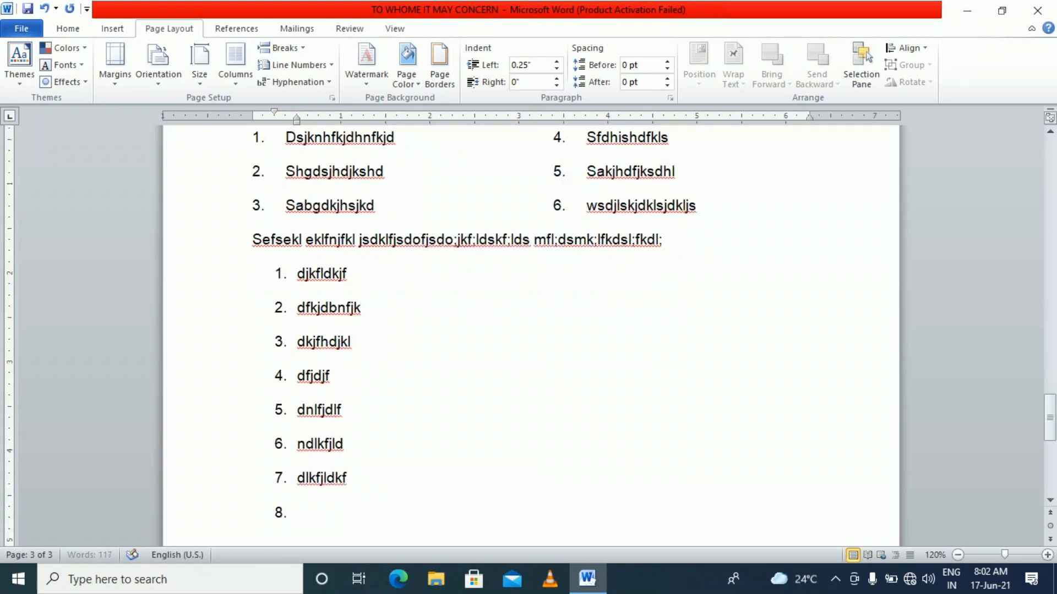
pyautogui.write('dlkfjdlkj')
pyautogui.press('Return')
pyautogui.press('Return')
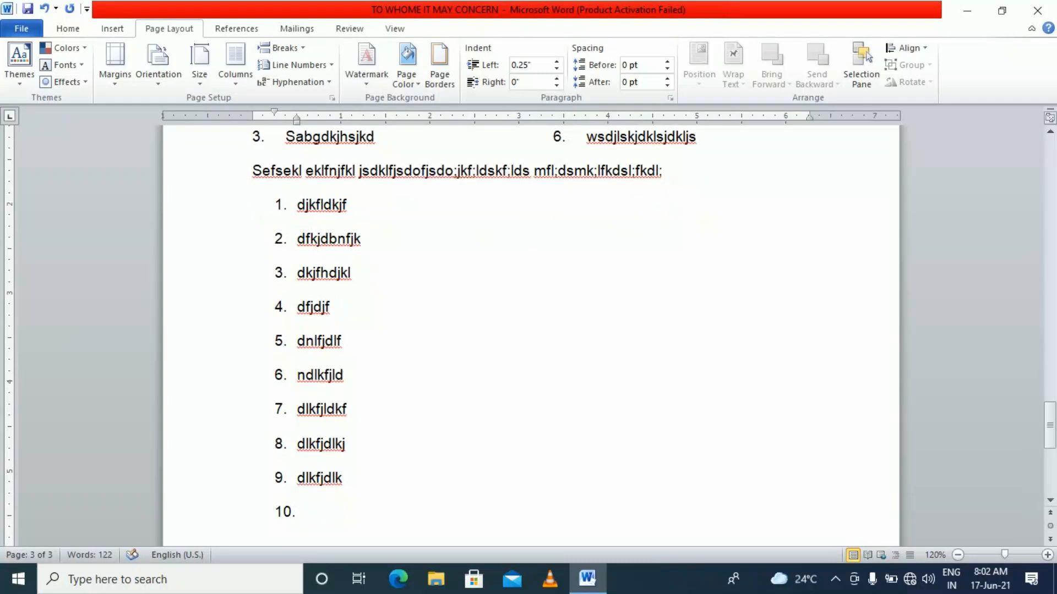
pyautogui.write('dlkfjlkd')
pyautogui.press('Return')
pyautogui.press('Return')
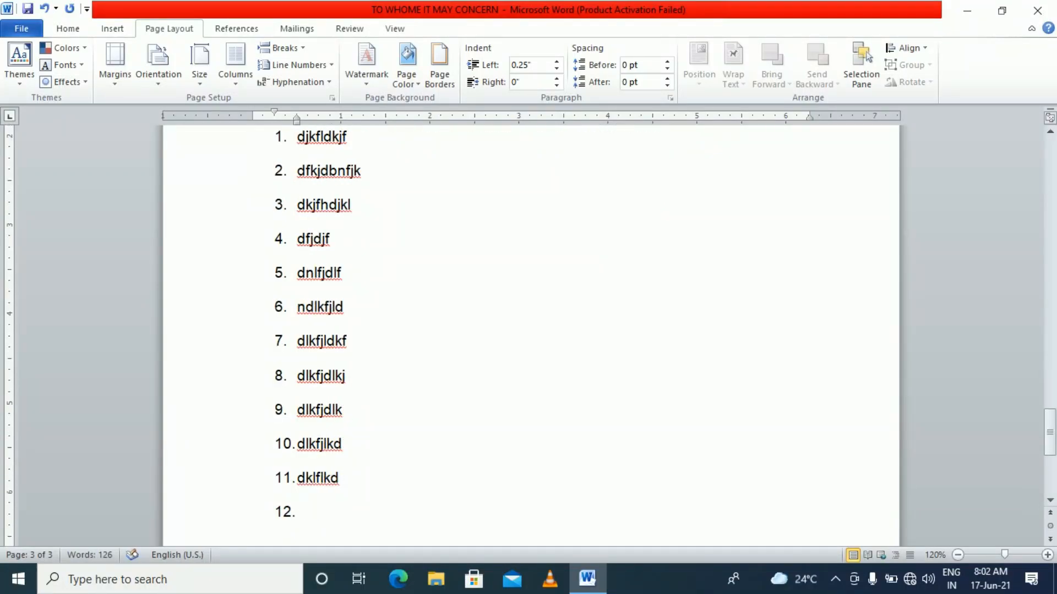
pyautogui.scroll(2, 724, 238)
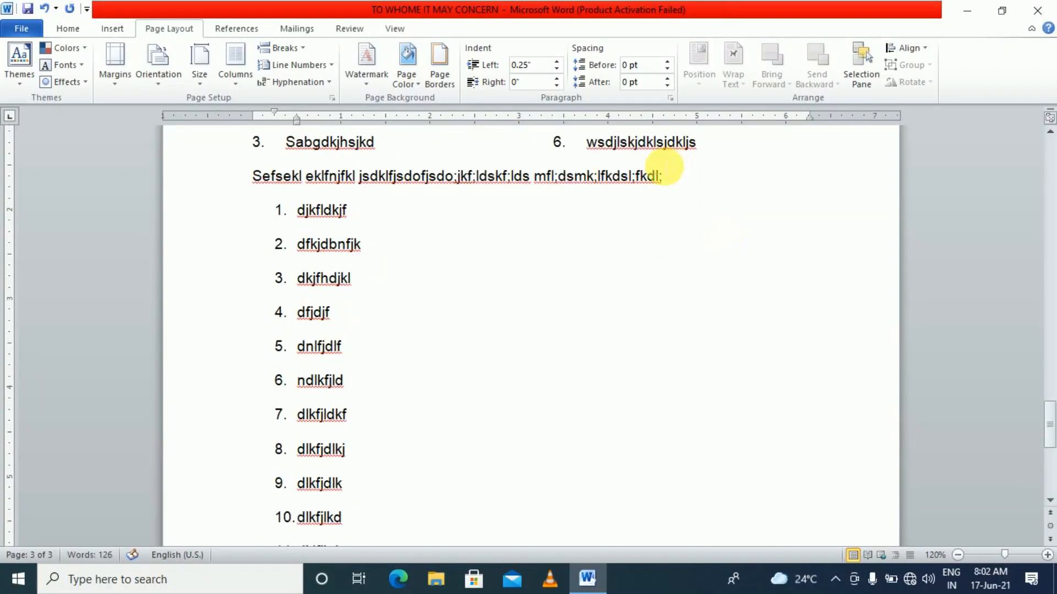
pyautogui.scroll(-4, 332, 403)
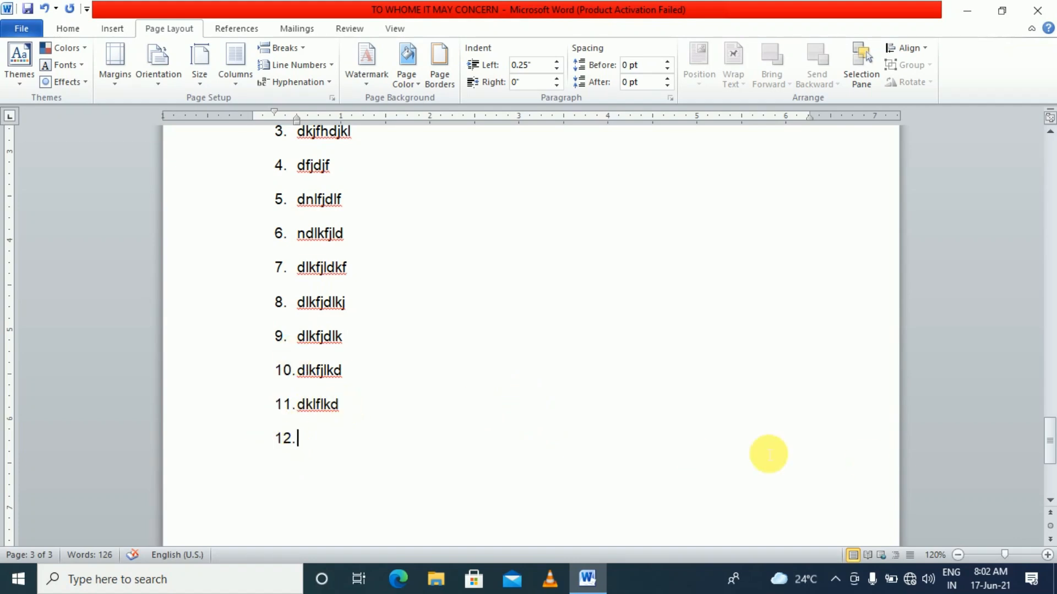
pyautogui.write('hjghjgjhg')
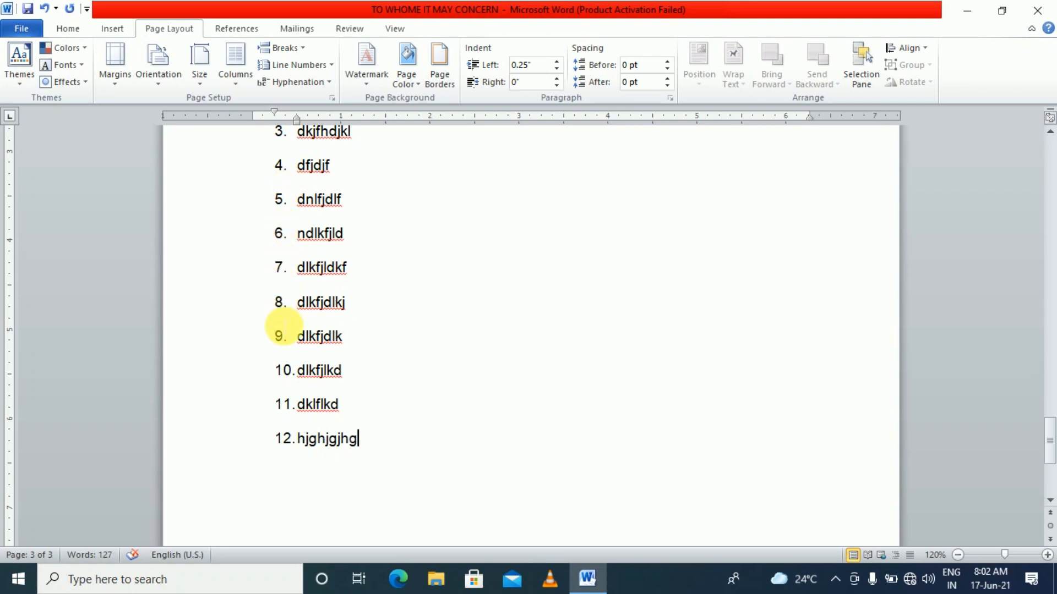
# Select all the numbers of the new list
pyautogui.click(284, 410)
pyautogui.scroll(3, 396, 427)
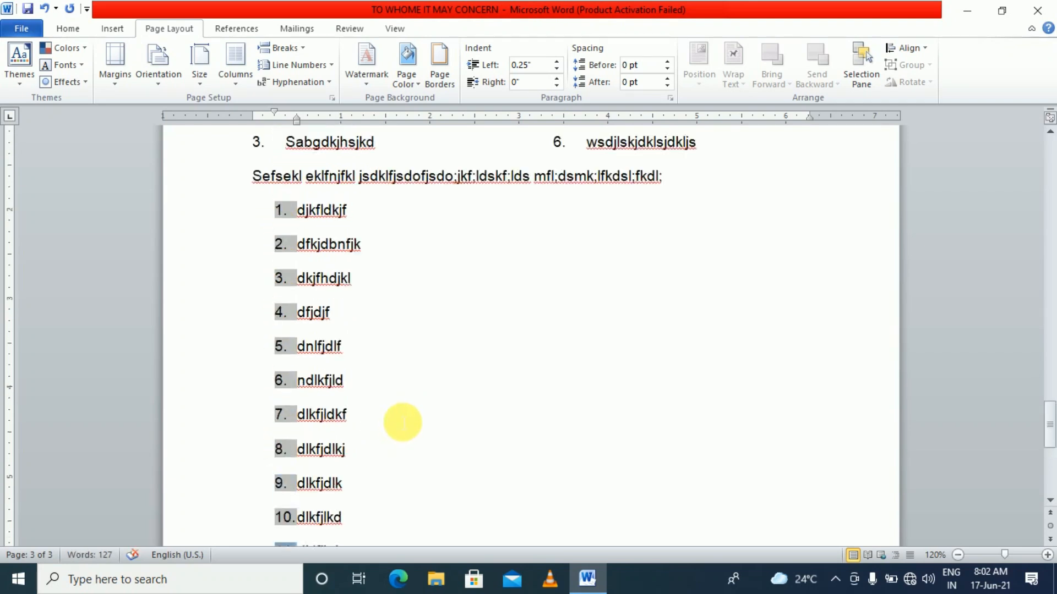
pyautogui.scroll(-2, 403, 420)
pyautogui.click(361, 358)
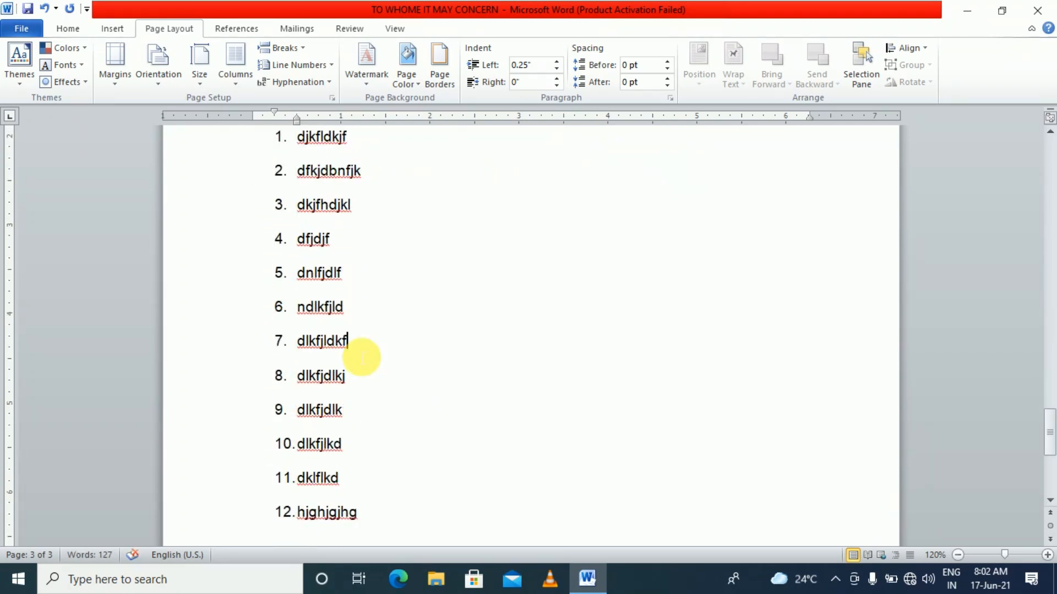
pyautogui.scroll(2, 362, 358)
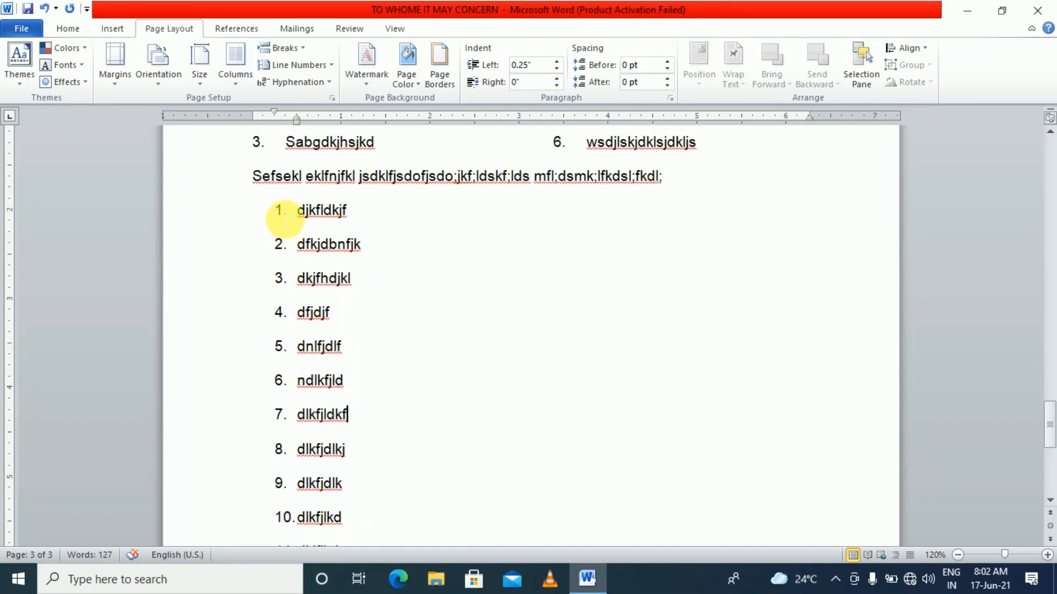
pyautogui.click(281, 211)
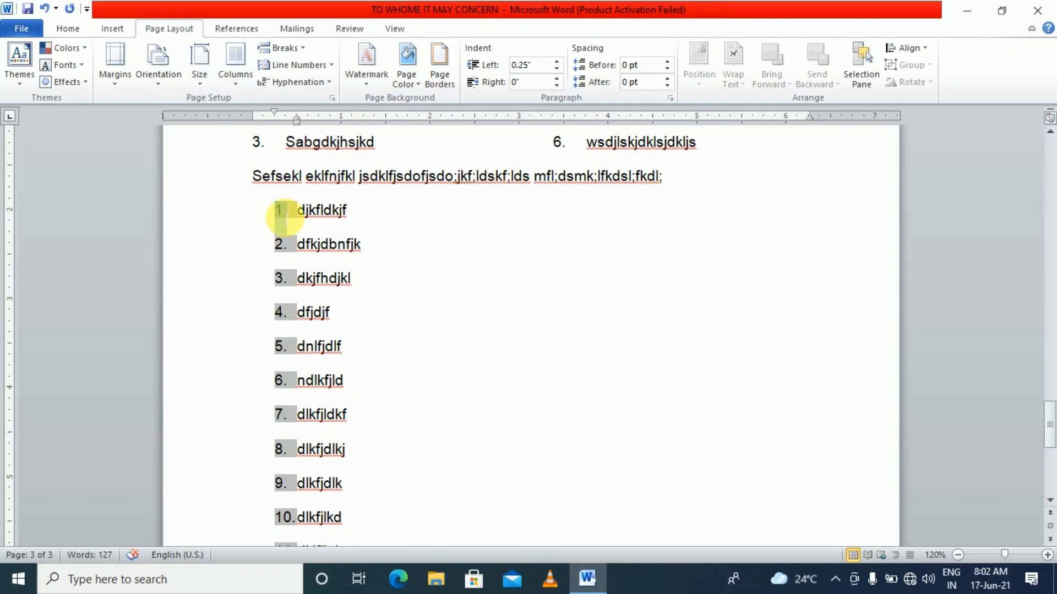
# Define a new number format for the list with Centered number alignment
pyautogui.scroll(-6, 284, 333)
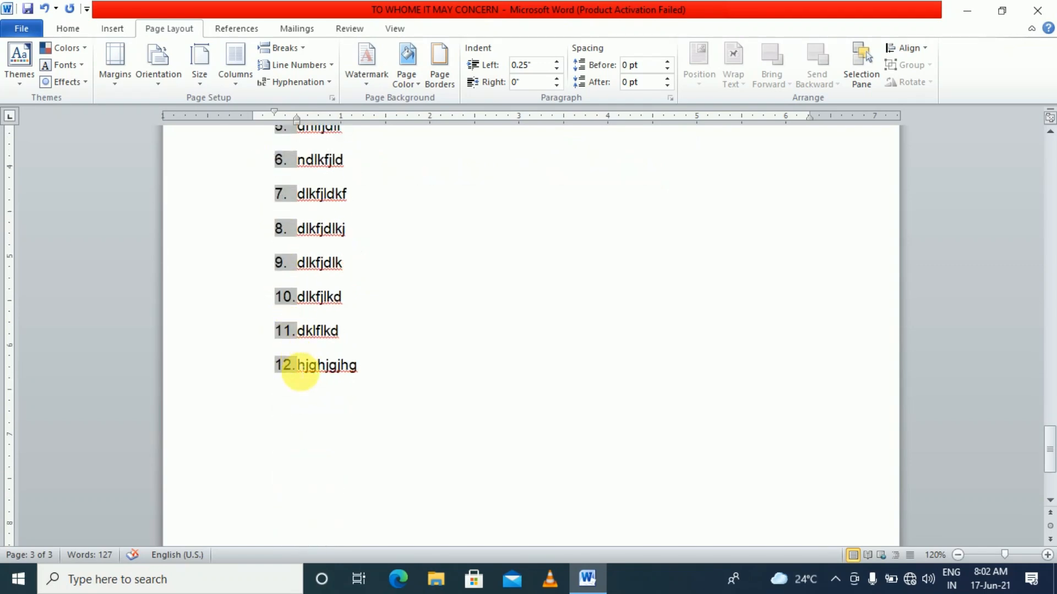
pyautogui.click(62, 32)
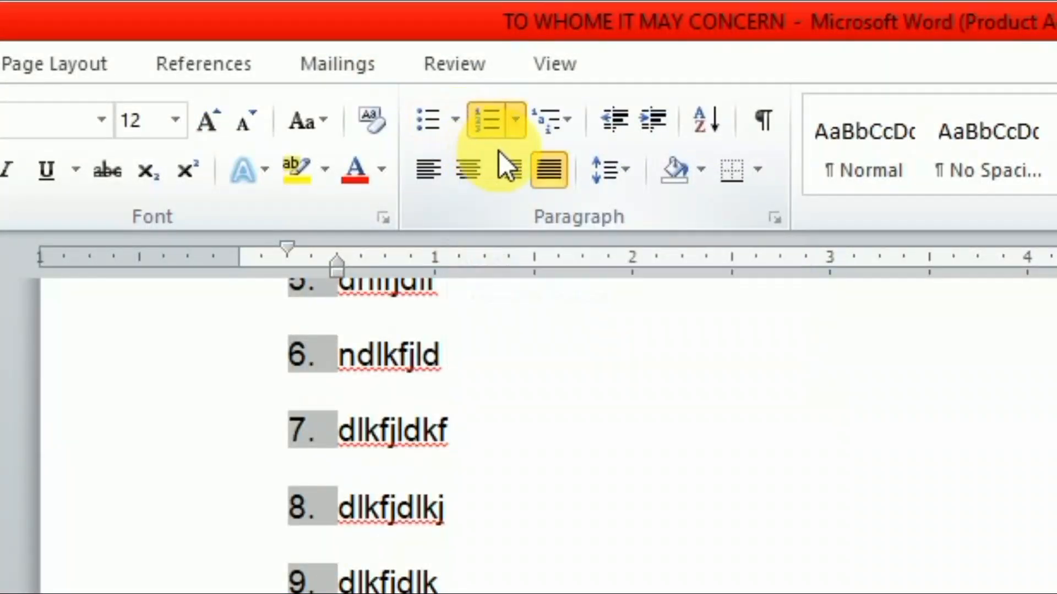
pyautogui.click(513, 126)
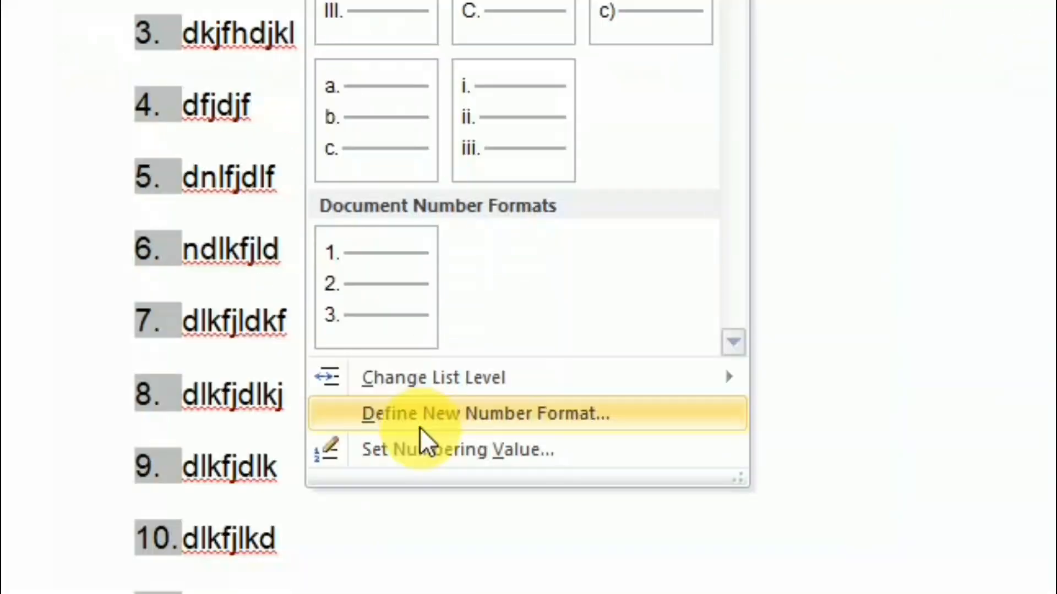
pyautogui.click(531, 427)
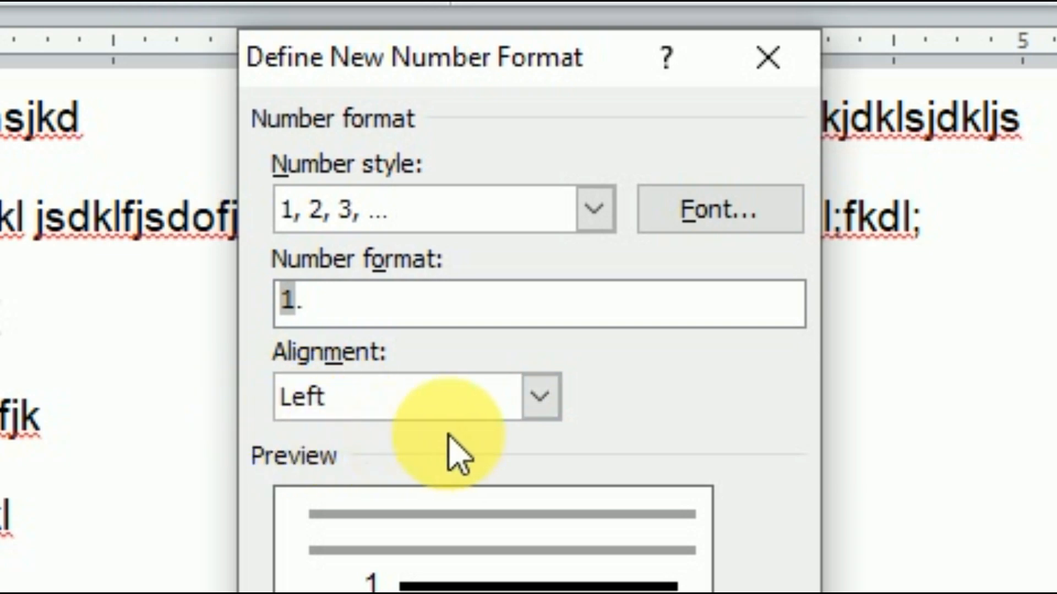
pyautogui.click(541, 407)
pyautogui.click(498, 469)
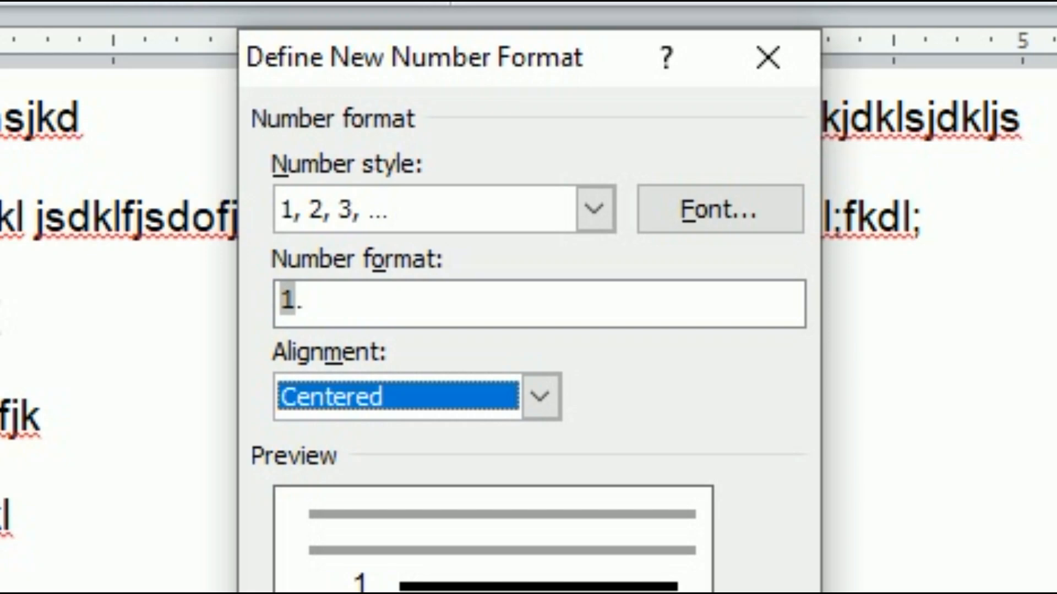
pyautogui.click(537, 427)
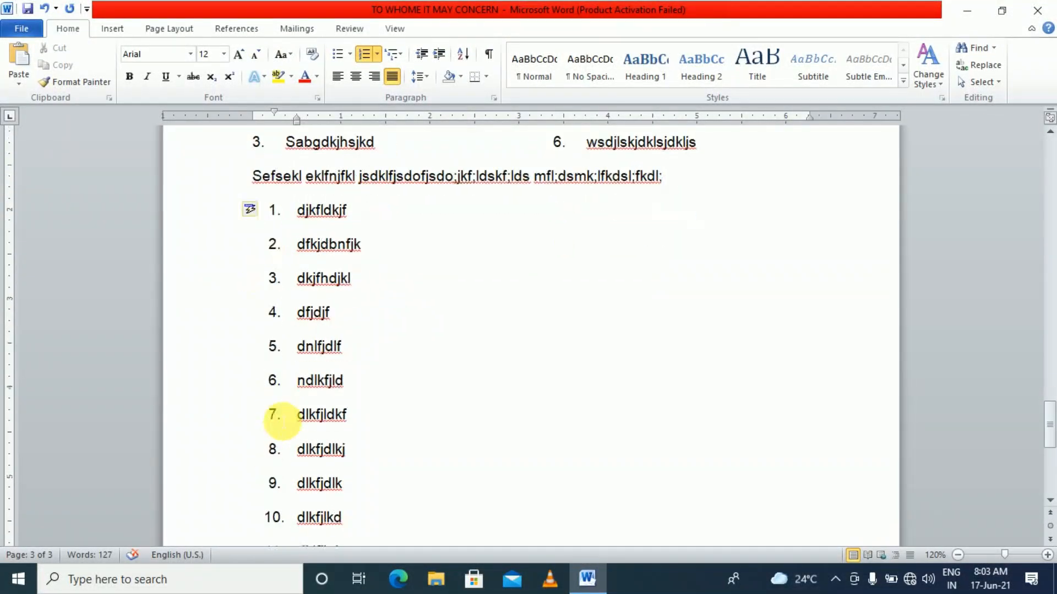
# Place the caret after 'hjghjgjhg' and start a new line below item 12
pyautogui.scroll(-3, 283, 415)
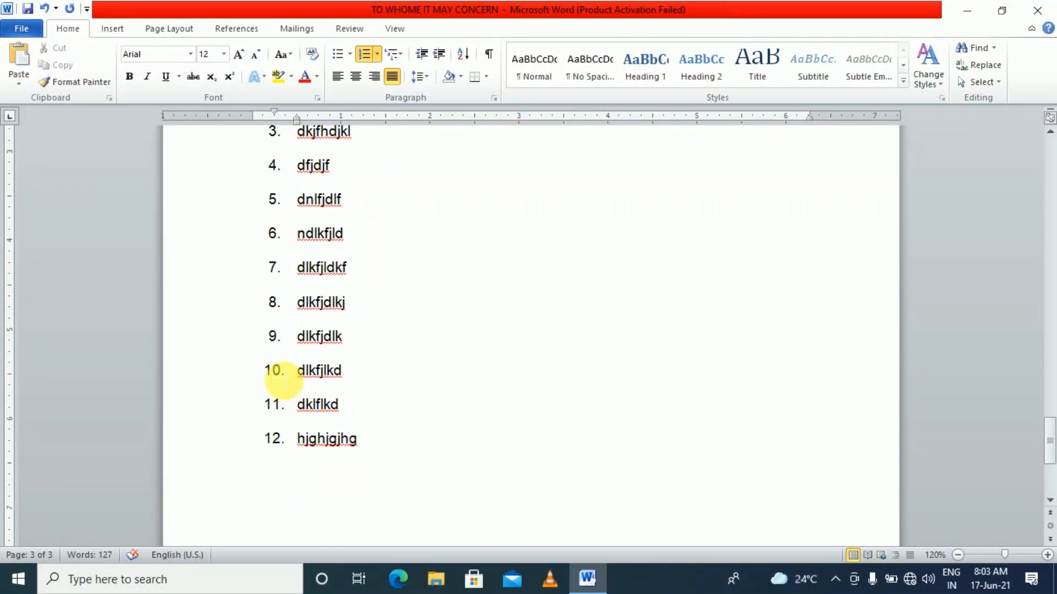
pyautogui.scroll(-2, 281, 406)
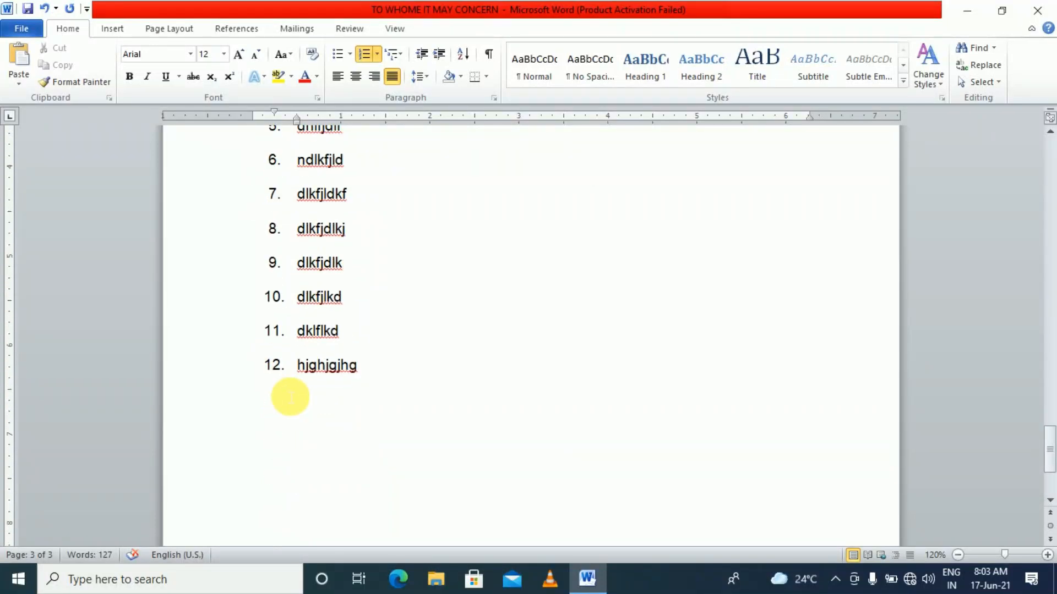
pyautogui.scroll(2, 290, 397)
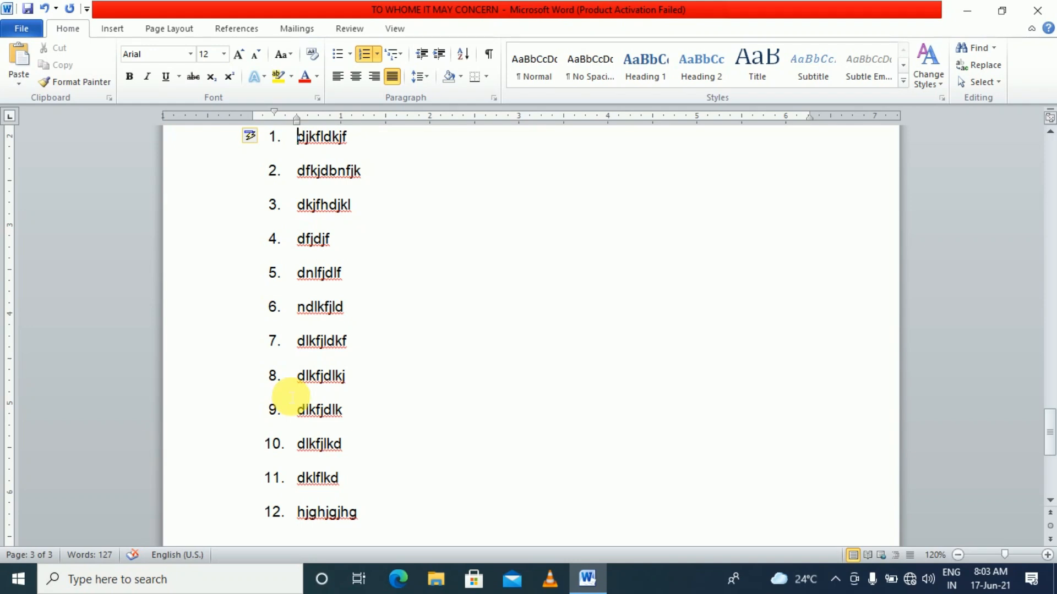
pyautogui.scroll(-2, 300, 401)
pyautogui.scroll(-2, 435, 492)
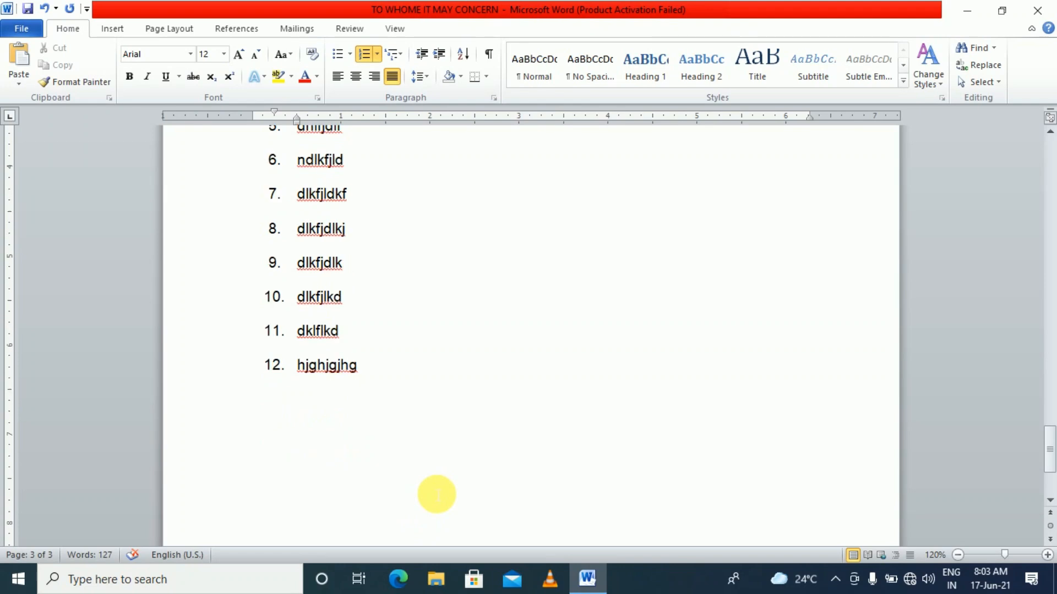
pyautogui.click(400, 392)
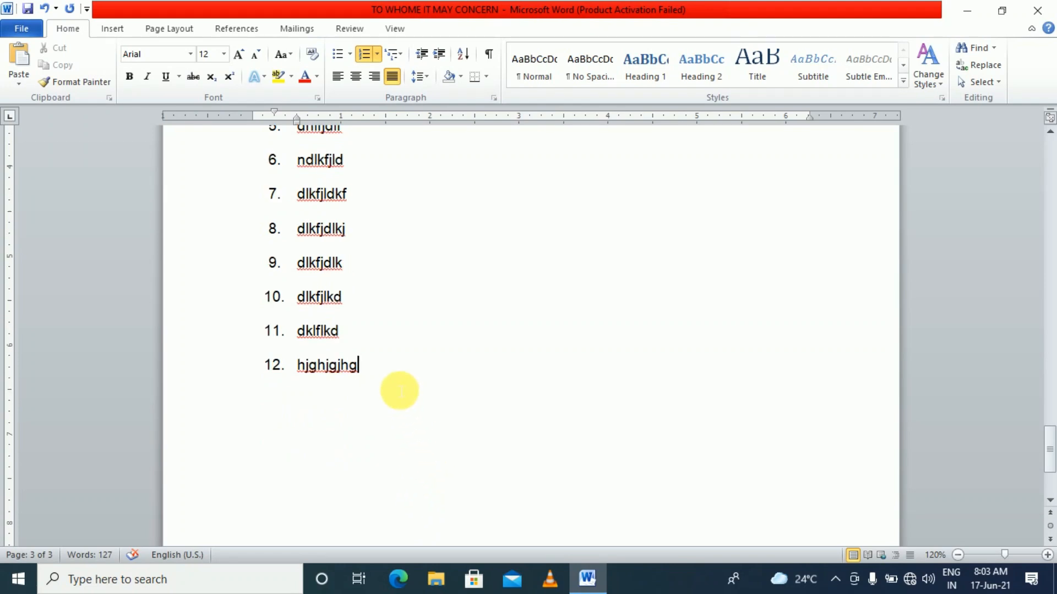
pyautogui.press('Return')
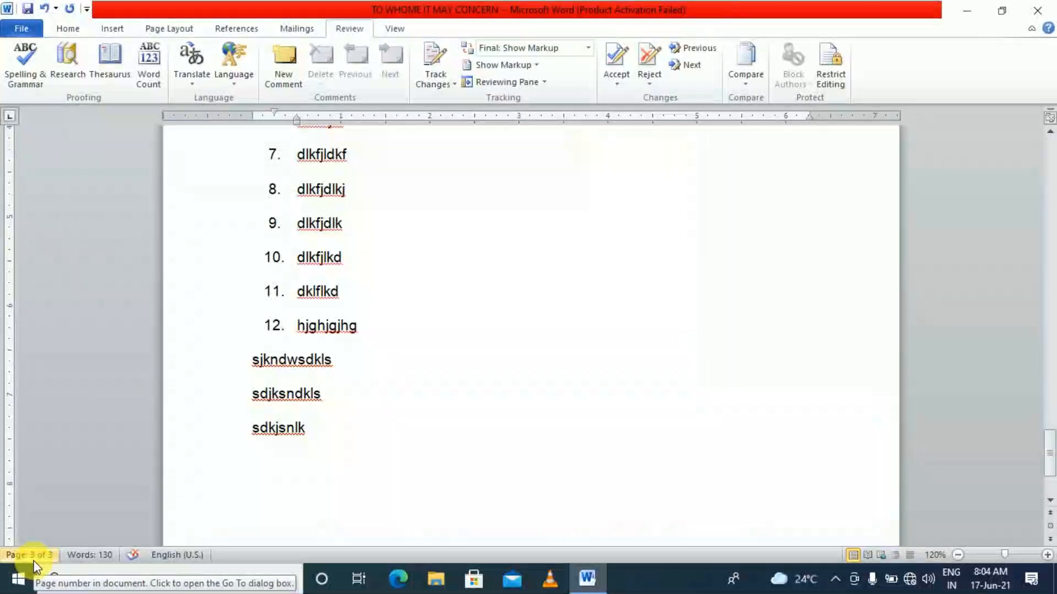
pyautogui.scroll(15, 448, 394)
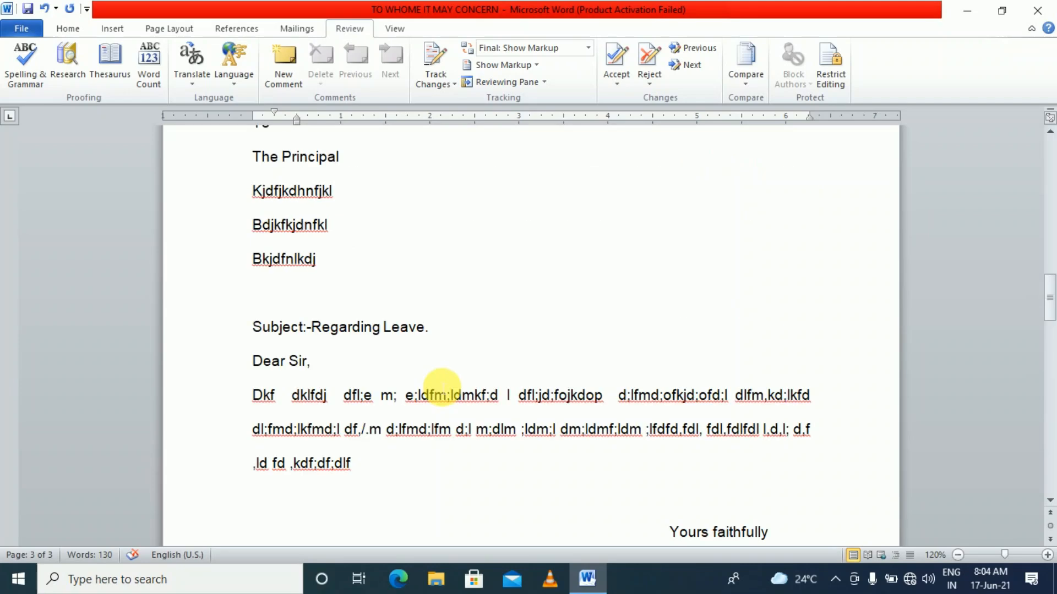
pyautogui.scroll(10, 436, 385)
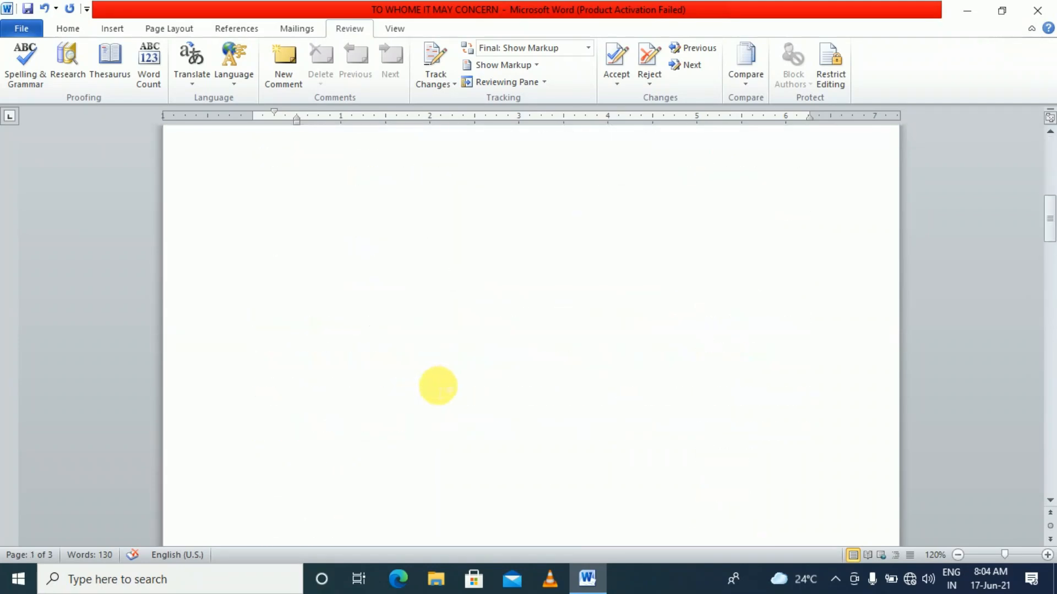
pyautogui.scroll(-15, 447, 395)
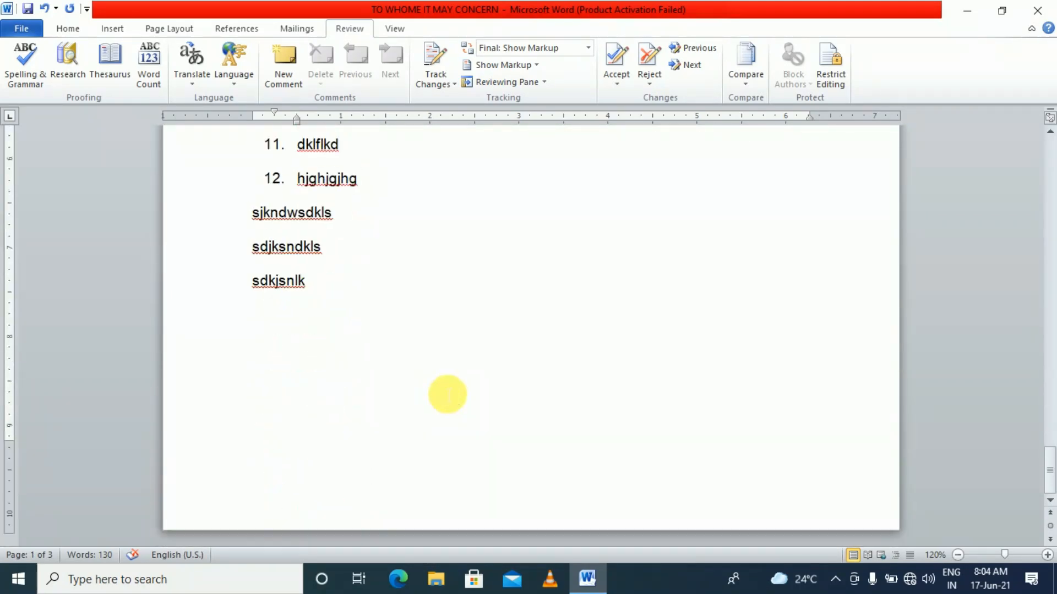
pyautogui.scroll(15, 447, 394)
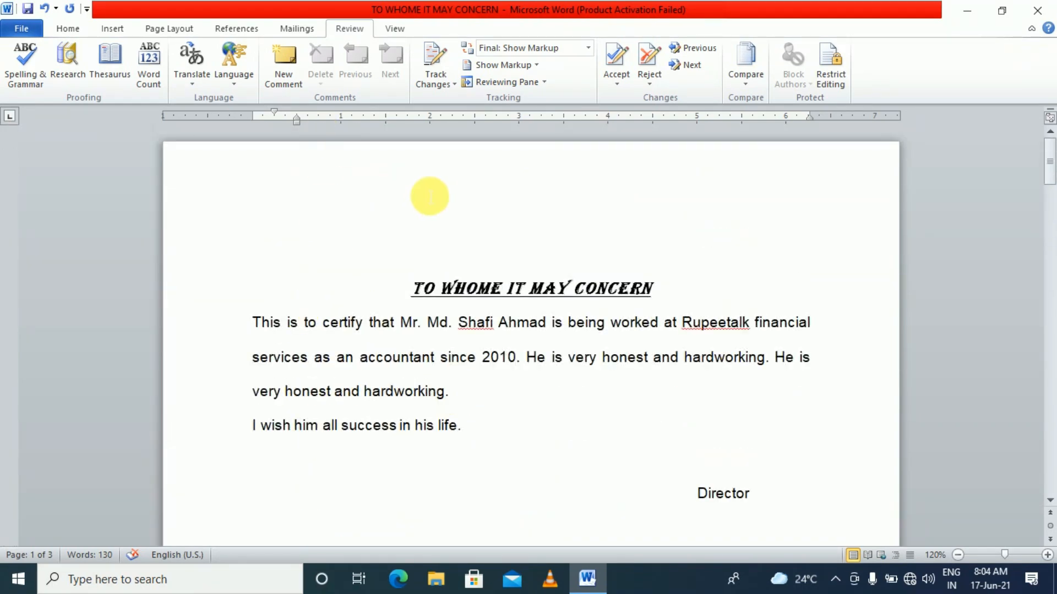
pyautogui.click(427, 186)
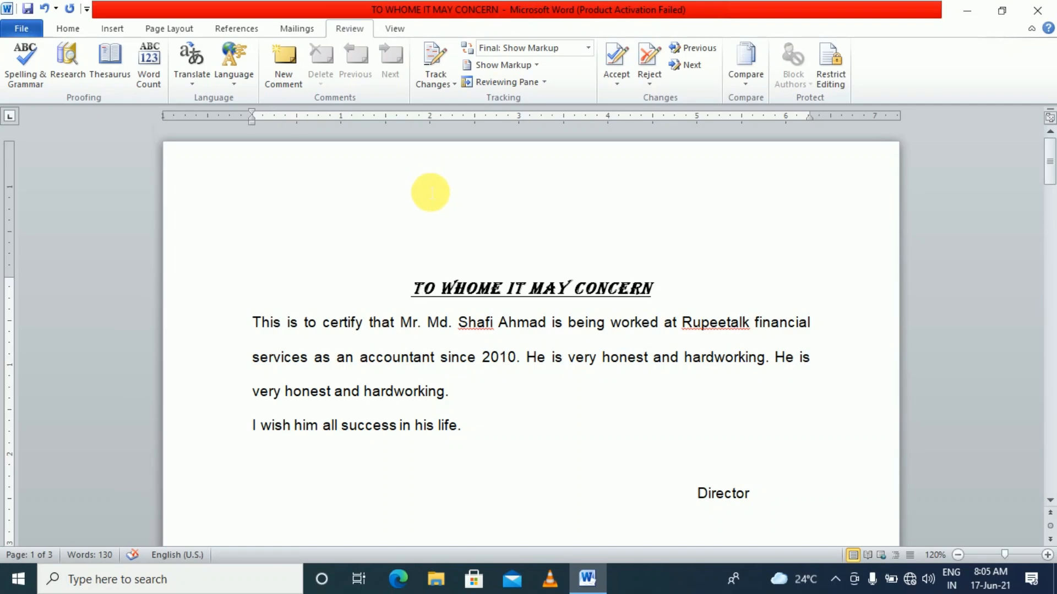
pyautogui.scroll(-10, 440, 202)
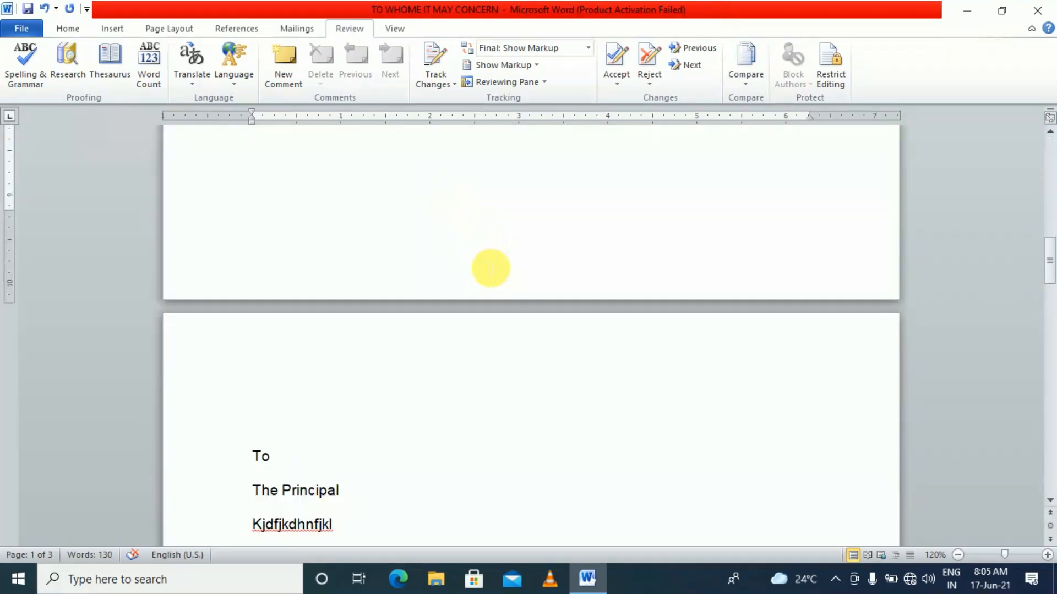
pyautogui.scroll(12, 490, 268)
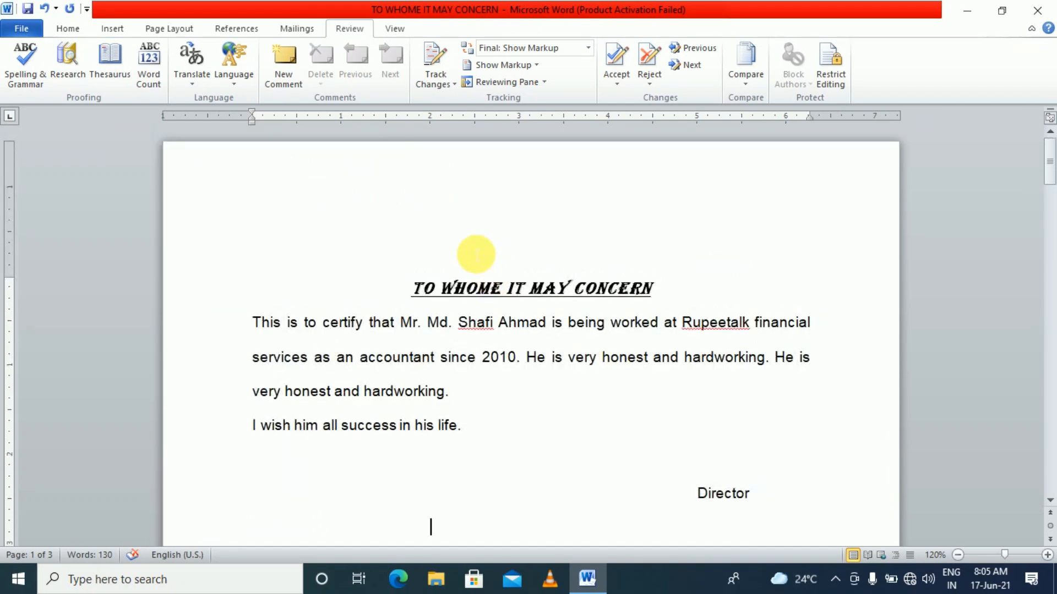
pyautogui.scroll(-10, 476, 254)
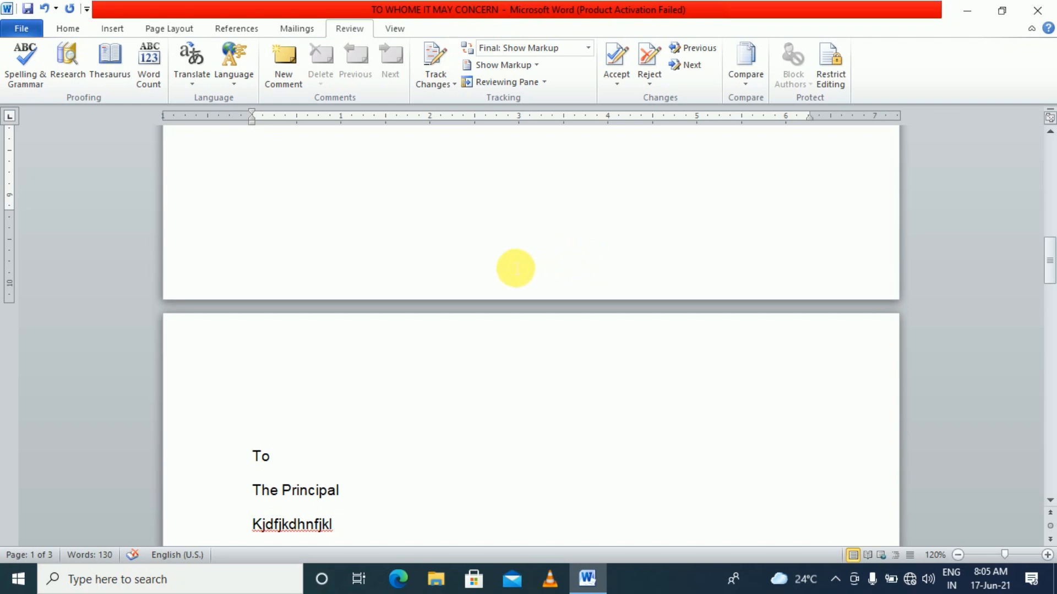
# Add Plain Number 2 page numbers centred in the footer, numbering pages 1 to 3
pyautogui.doubleClick(516, 268)
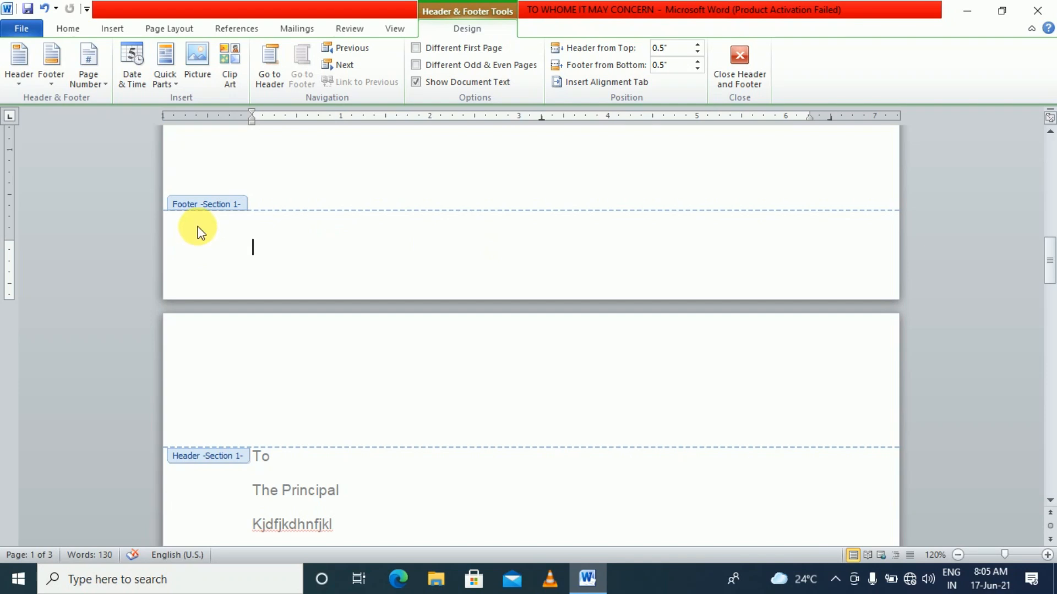
pyautogui.press('Tab')
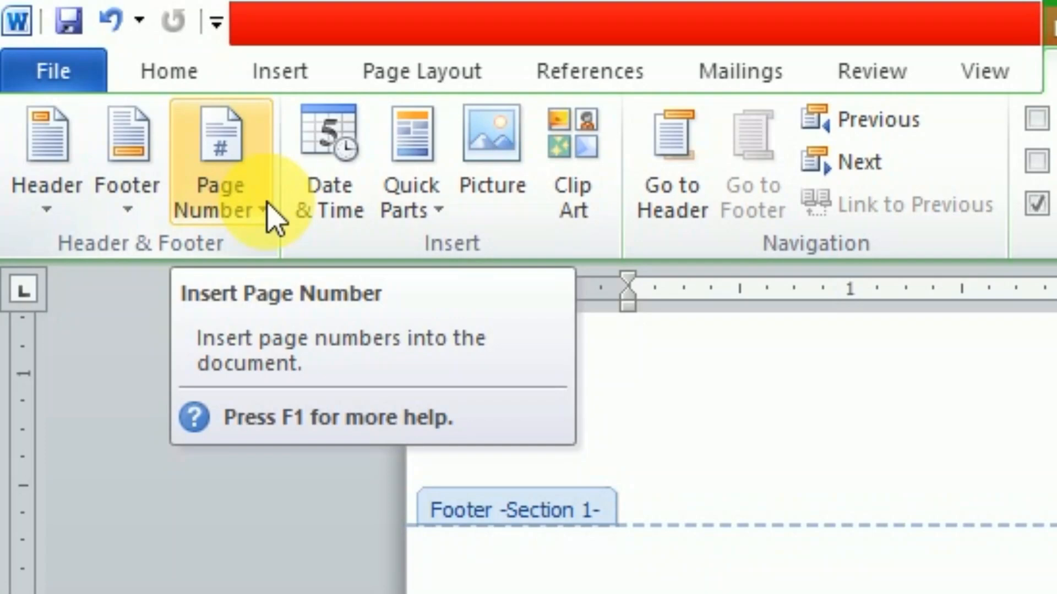
pyautogui.click(269, 212)
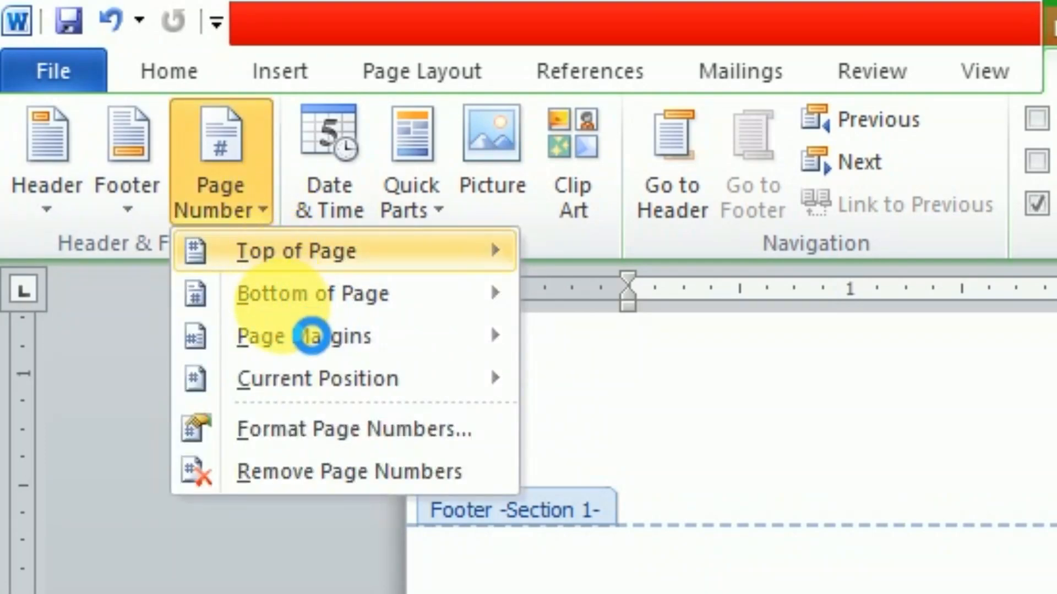
pyautogui.moveTo(284, 300)
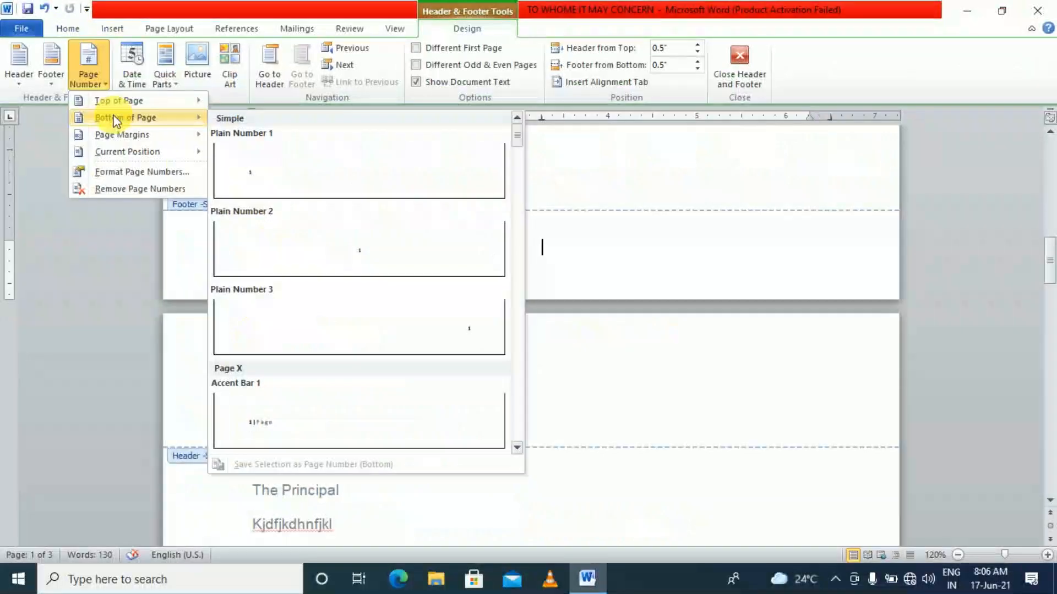
pyautogui.click(346, 255)
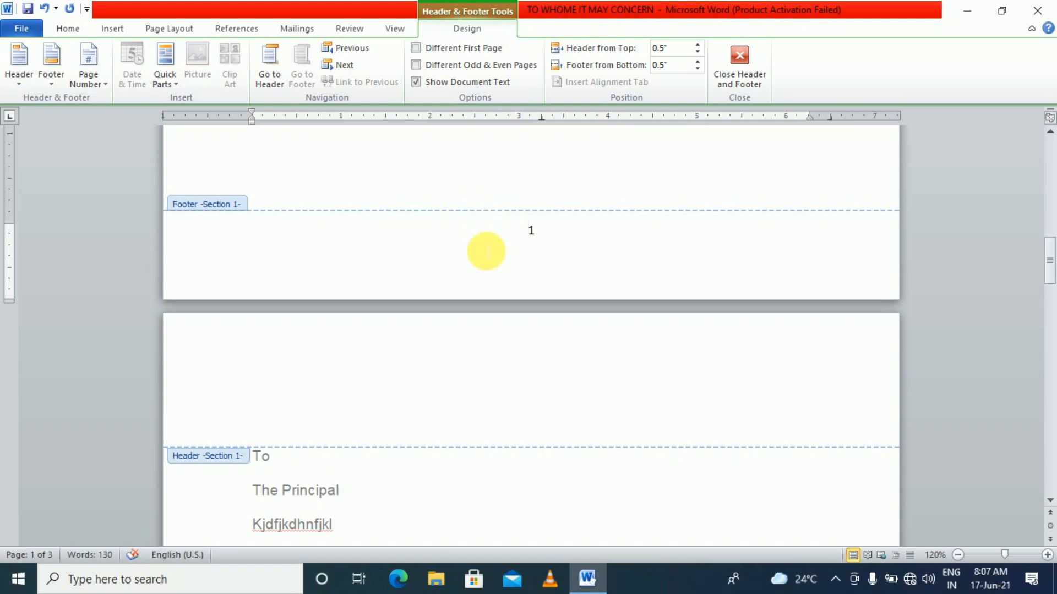
pyautogui.doubleClick(484, 172)
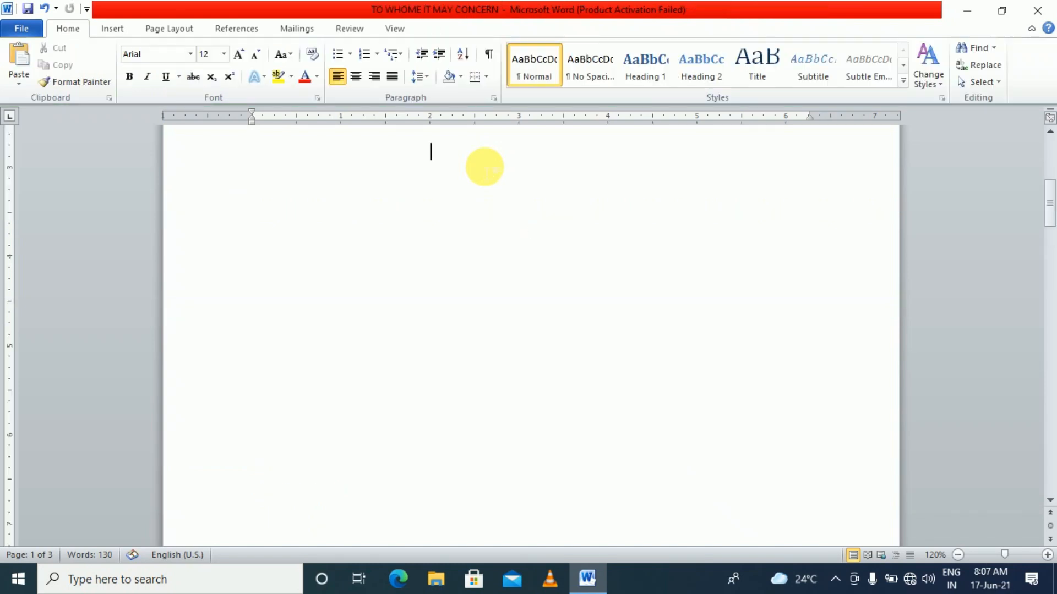
pyautogui.scroll(-10, 484, 166)
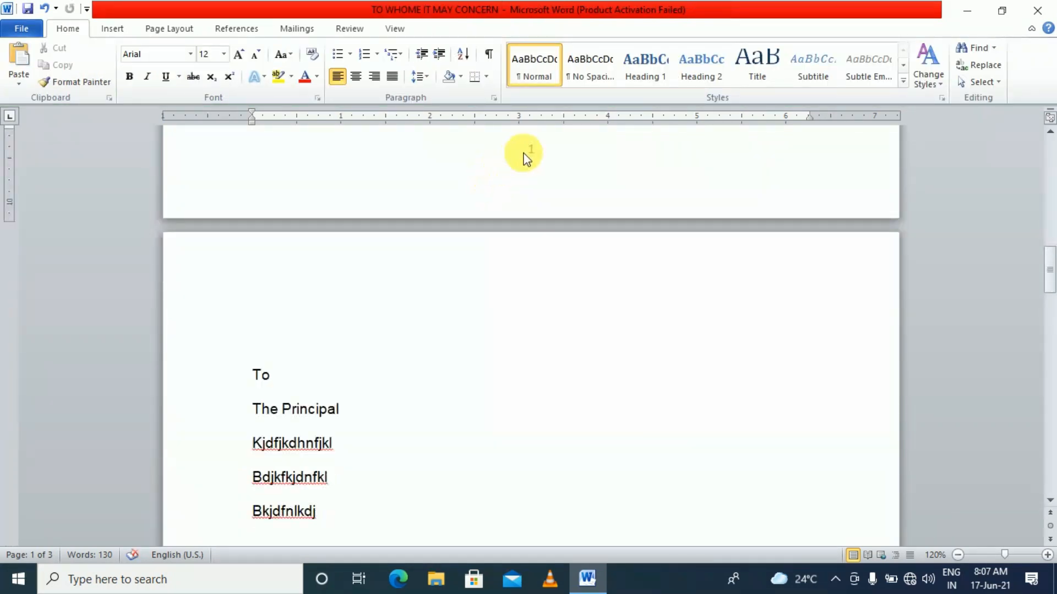
pyautogui.scroll(-12, 531, 151)
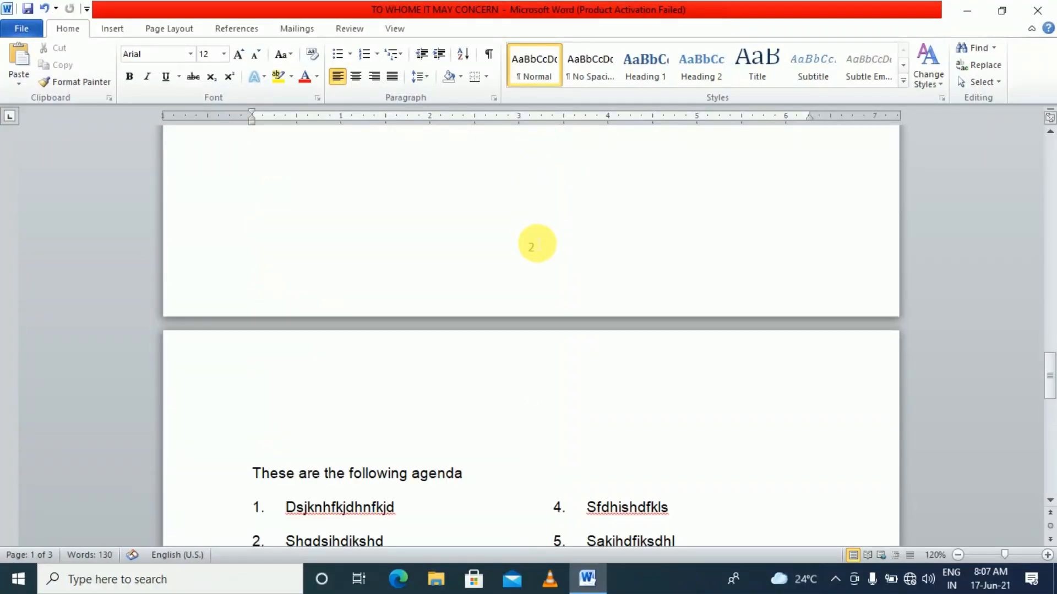
pyautogui.scroll(-10, 544, 247)
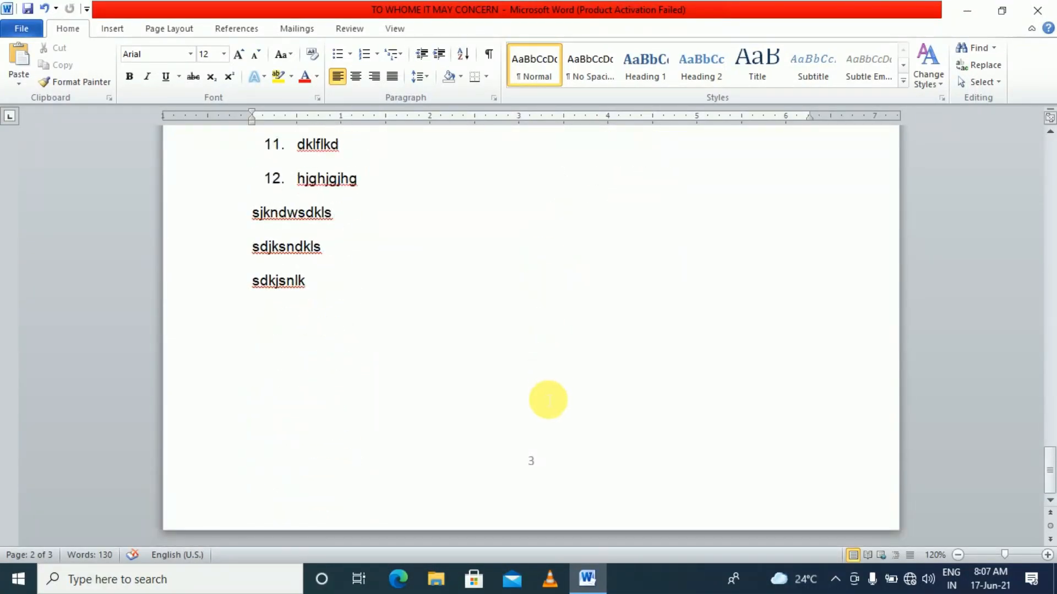
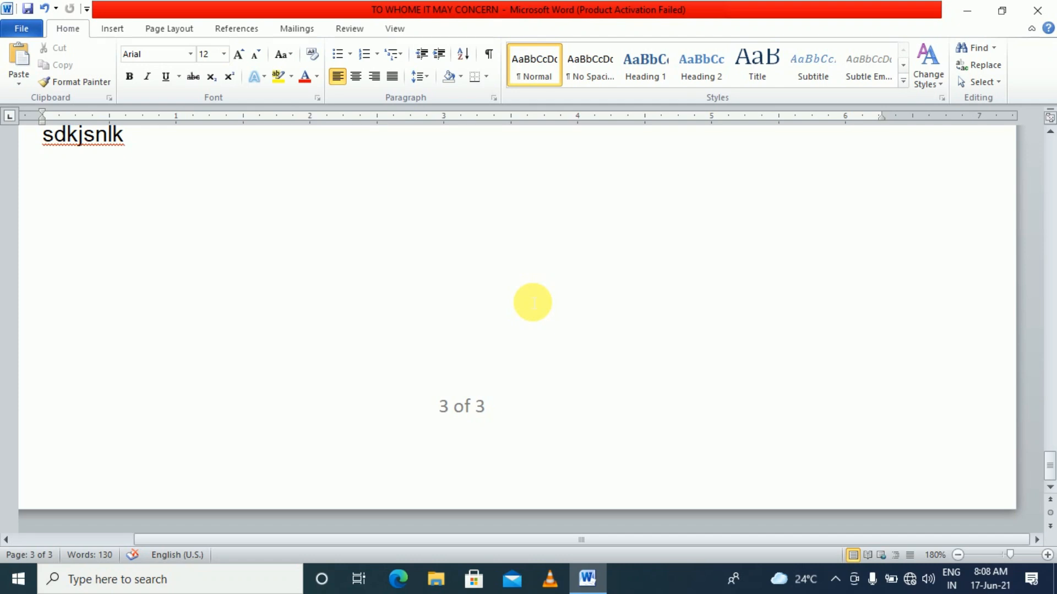
# Scroll through the agenda lists and place the caret at the end of the last line on page 3
pyautogui.keyDown('ctrl'); pyautogui.scroll(-7, 533, 302); pyautogui.keyUp('ctrl')
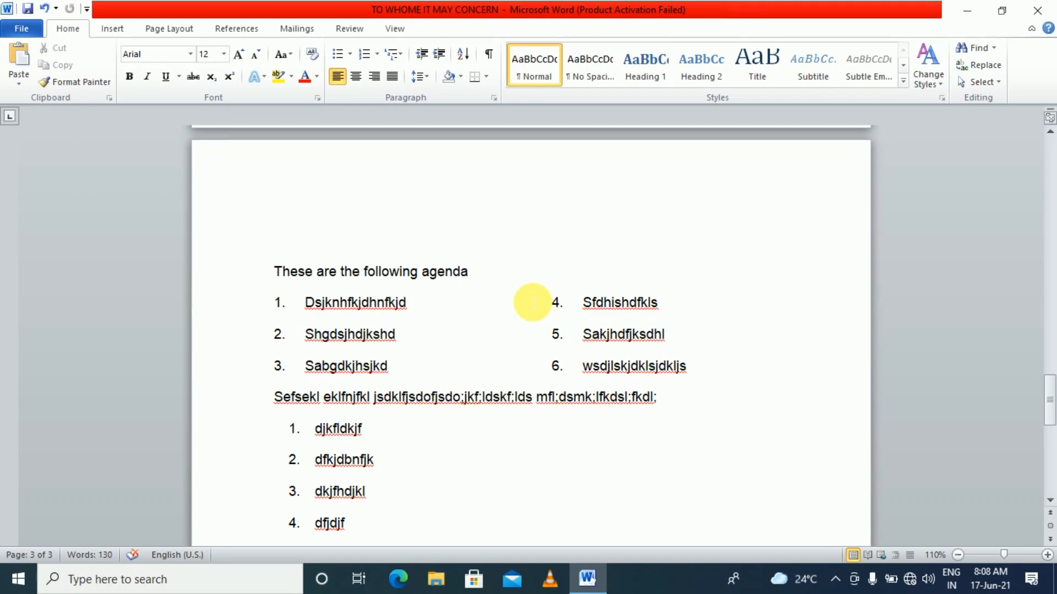
pyautogui.scroll(-10, 532, 302)
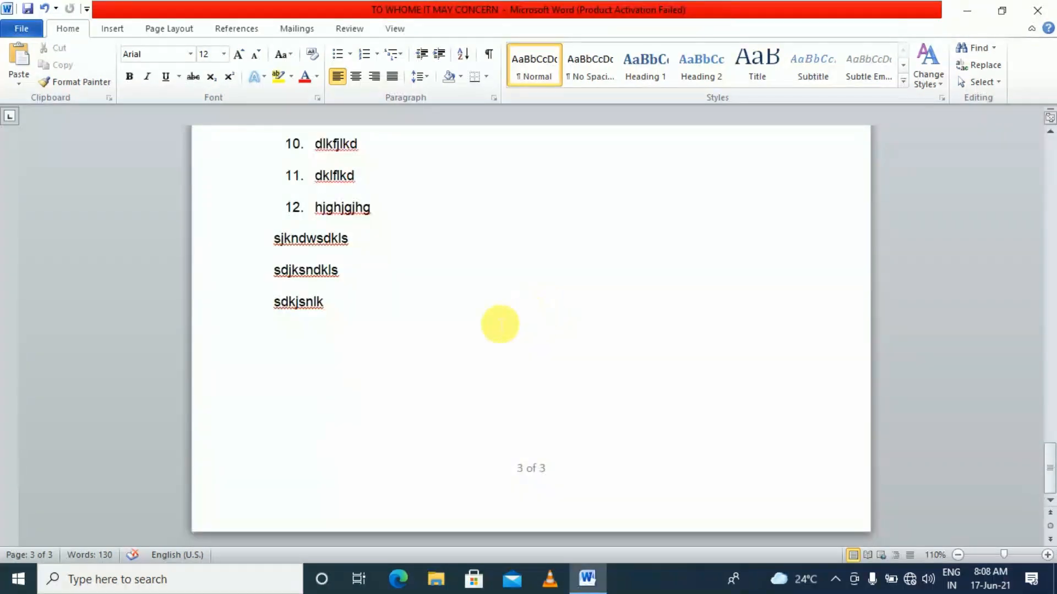
pyautogui.click(407, 325)
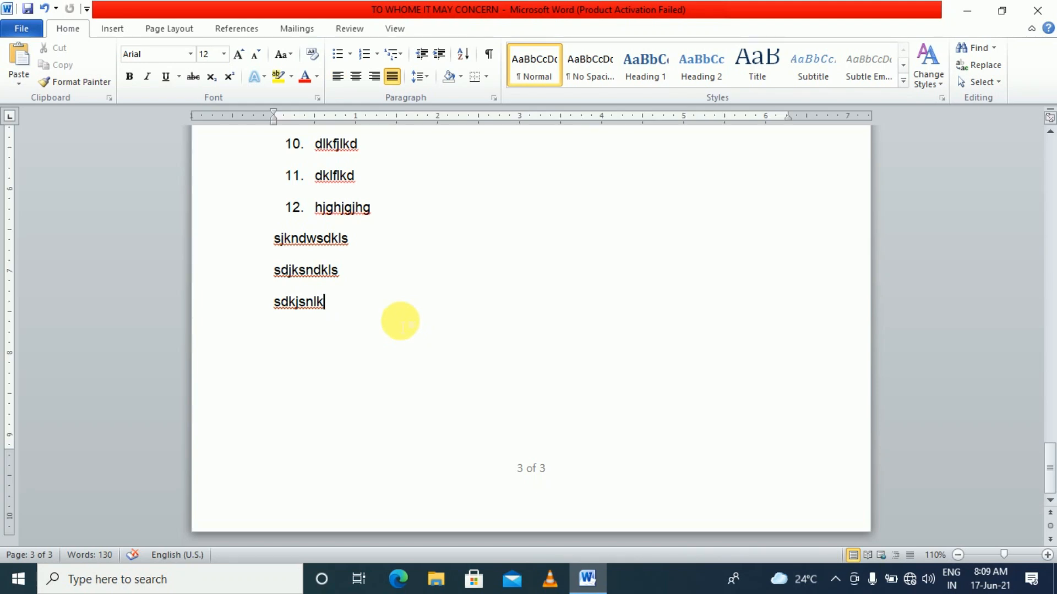
pyautogui.scroll(10, 400, 321)
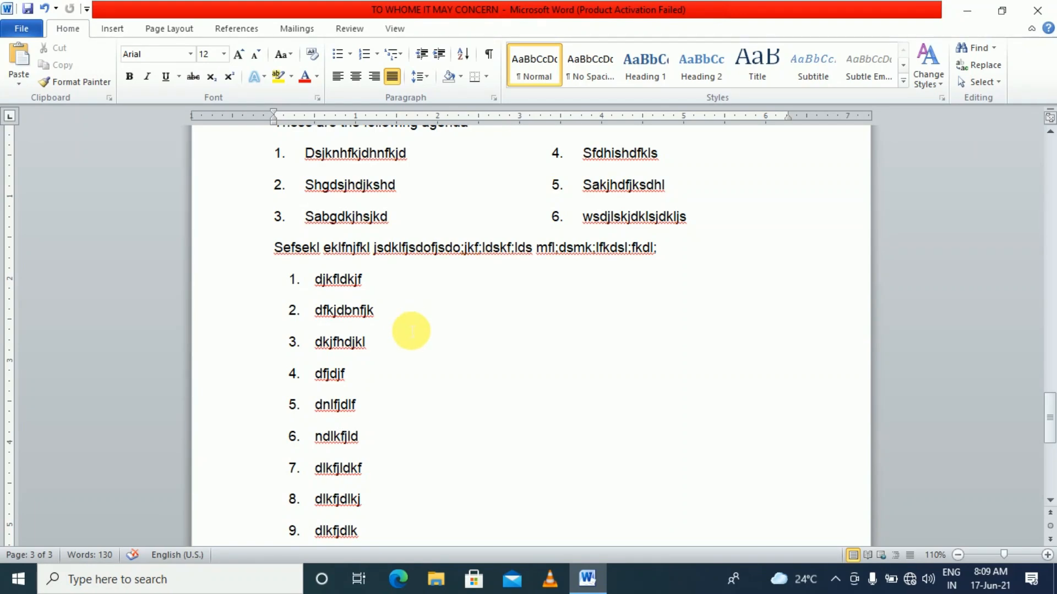
pyautogui.scroll(-10, 410, 324)
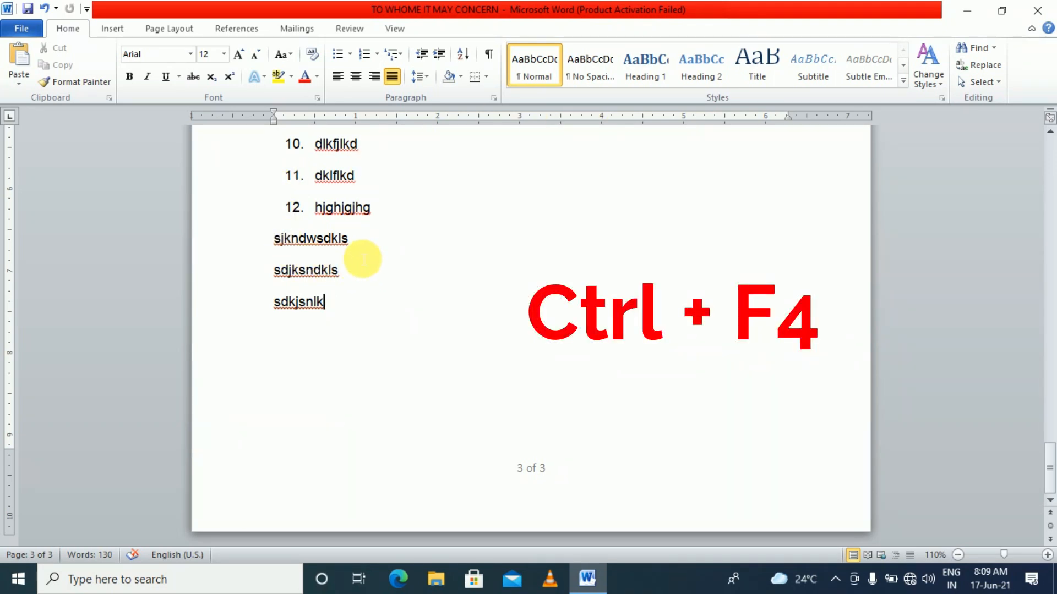
# Close the letter, create a new blank document on A4 (8.27" x 11.69") paper, and open its header
pyautogui.hotkey('ctrl', 'F4')
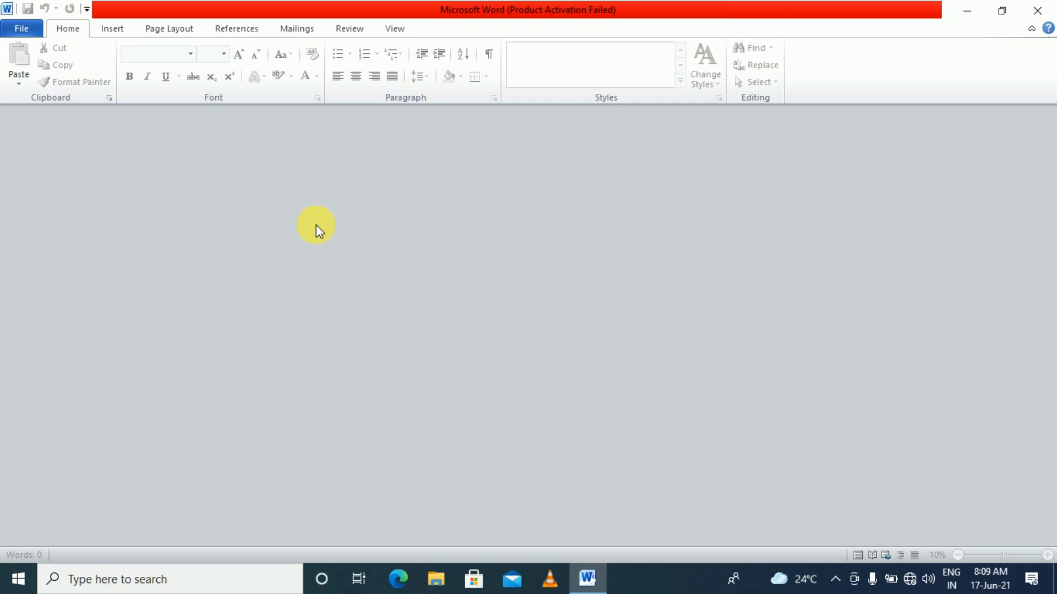
pyautogui.hotkey('ctrl', 'n')
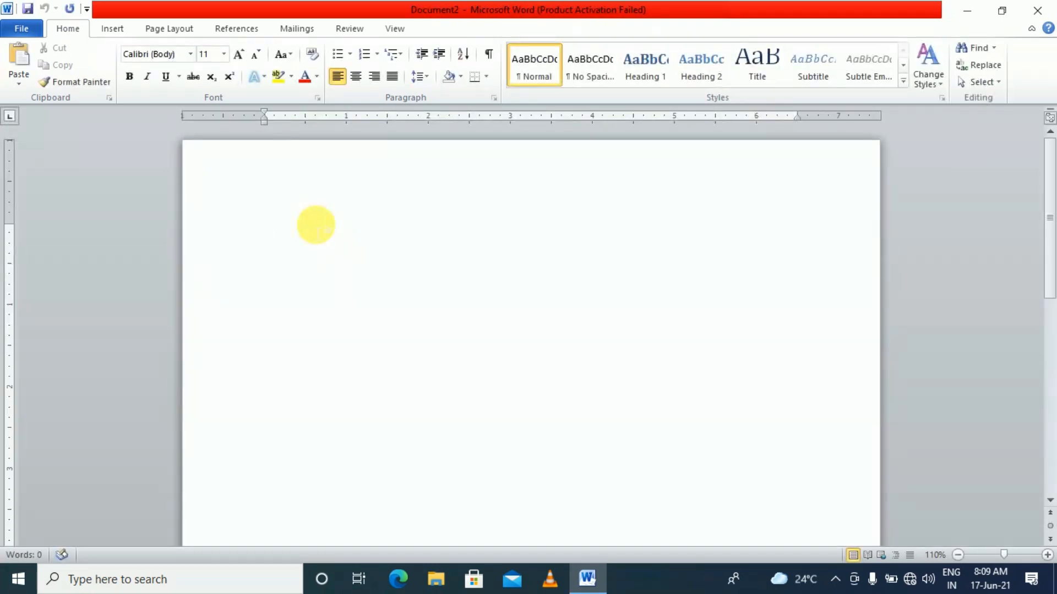
pyautogui.click(166, 27)
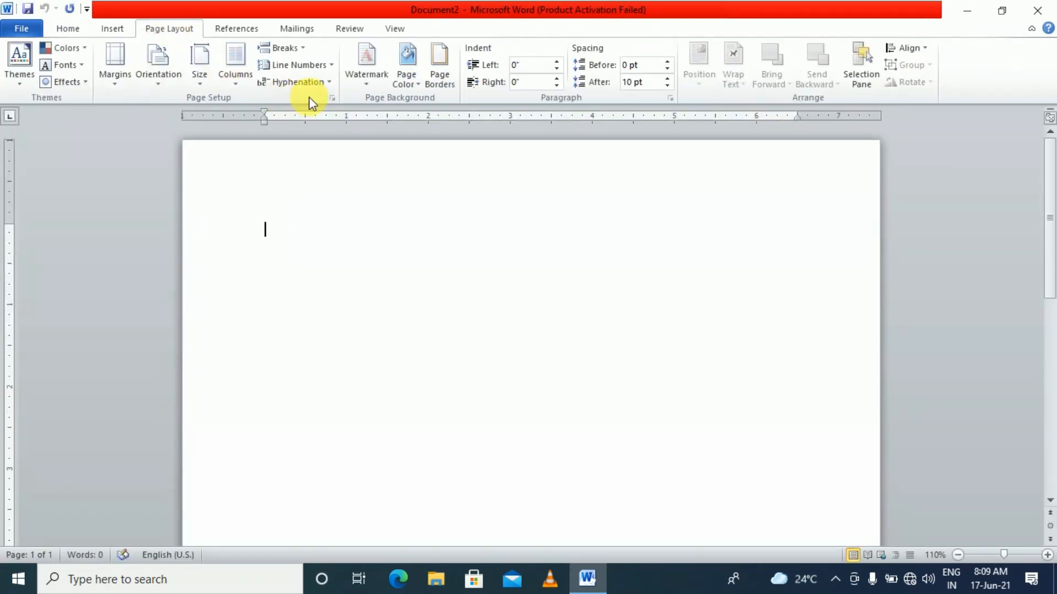
pyautogui.click(332, 98)
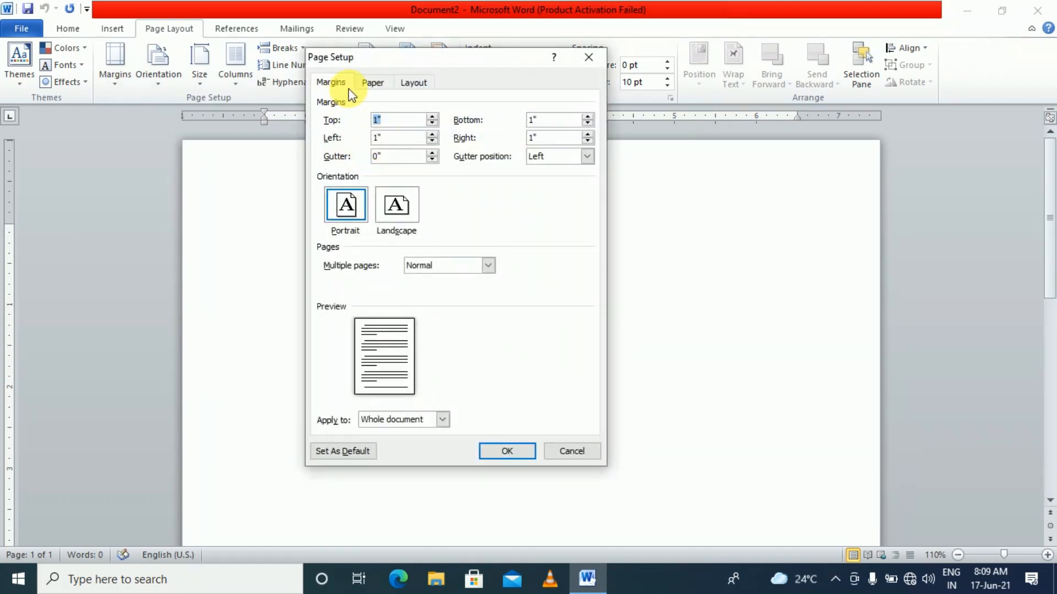
pyautogui.click(370, 84)
pyautogui.click(364, 121)
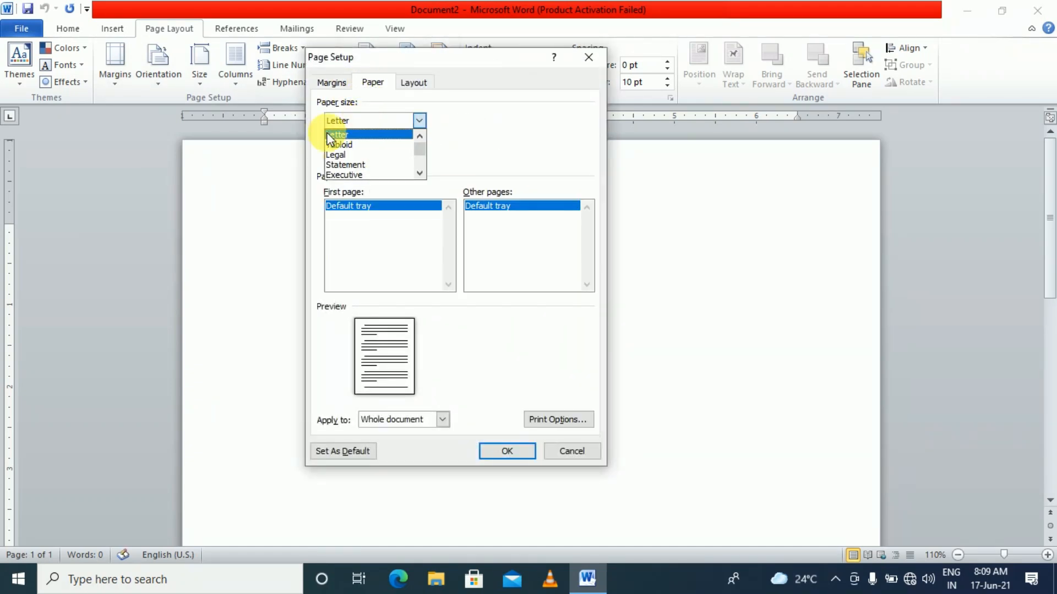
pyautogui.scroll(-1, 352, 154)
pyautogui.click(354, 174)
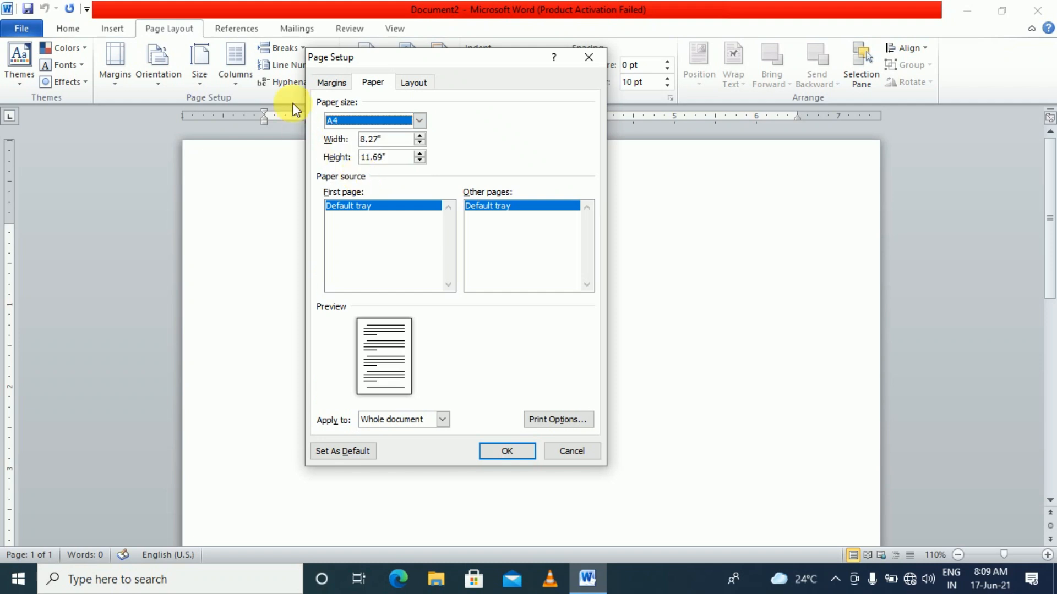
pyautogui.click(330, 83)
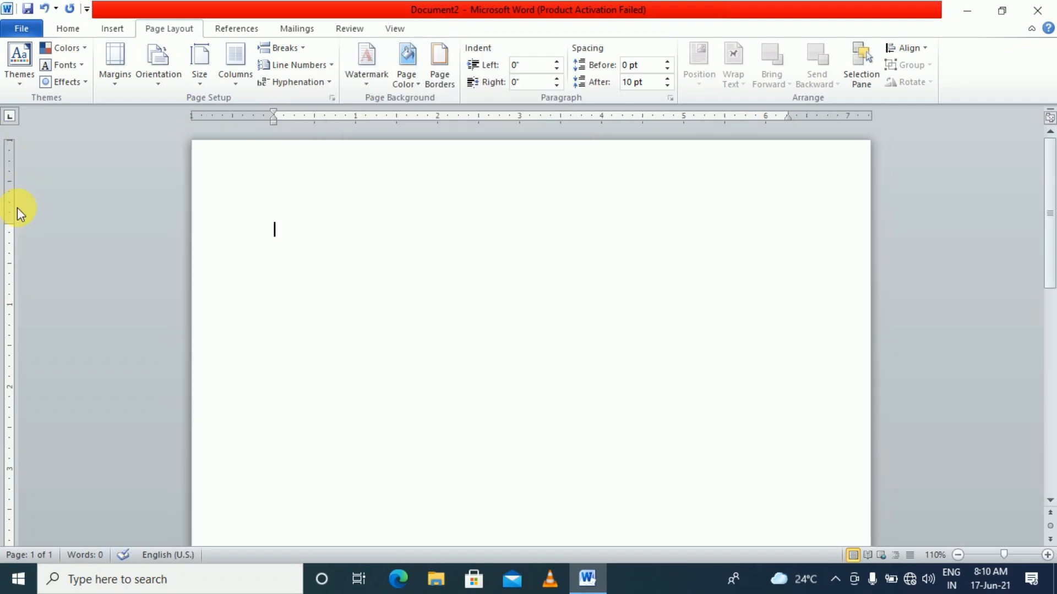
pyautogui.doubleClick(303, 182)
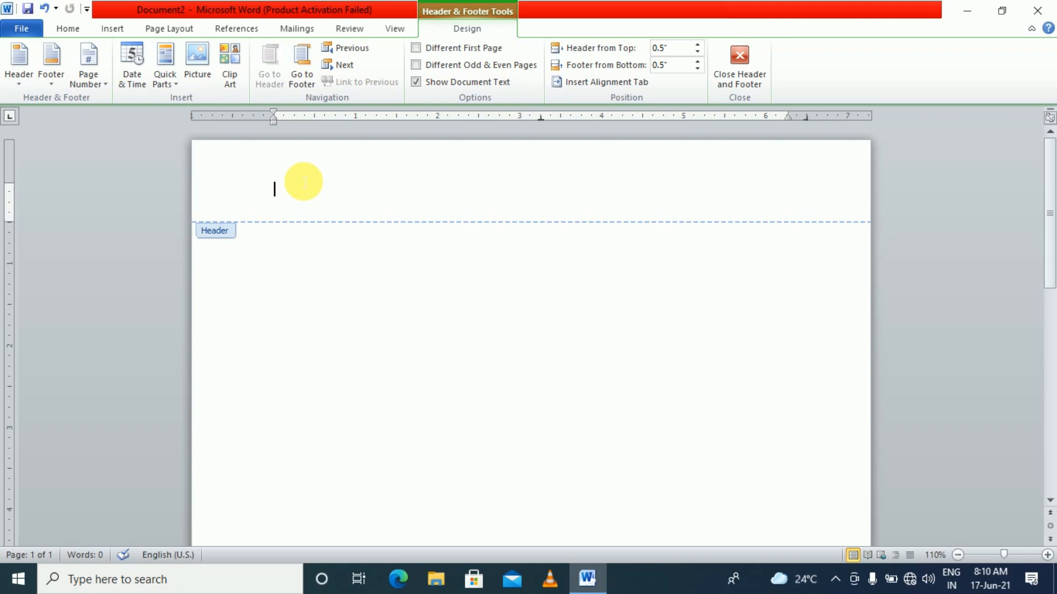
# Type 'THE ACCOUNTS' into Document2's header
pyautogui.write('THE ACC')
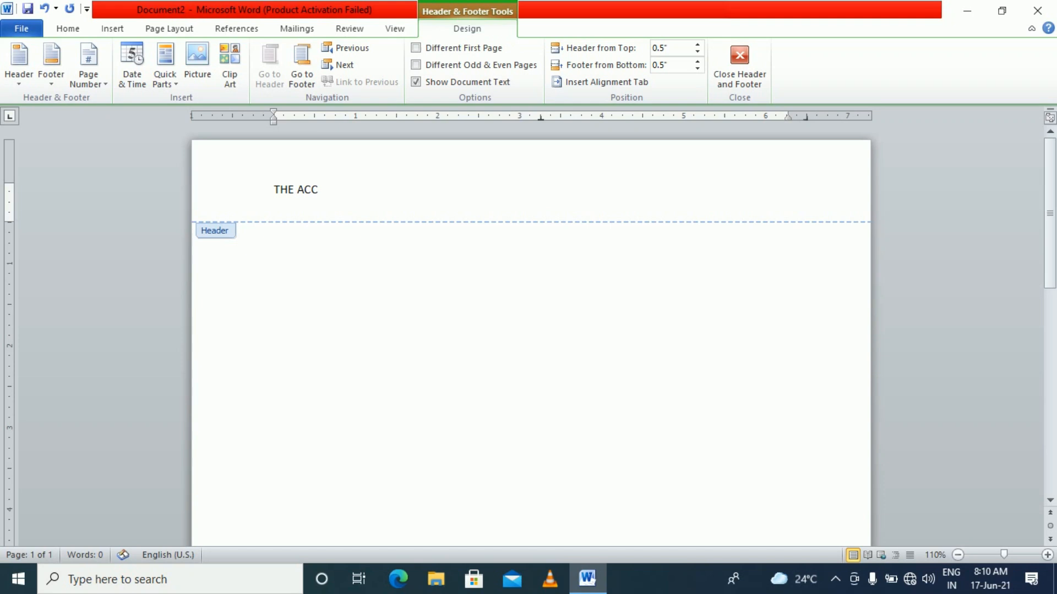
pyautogui.write('OUNTS')
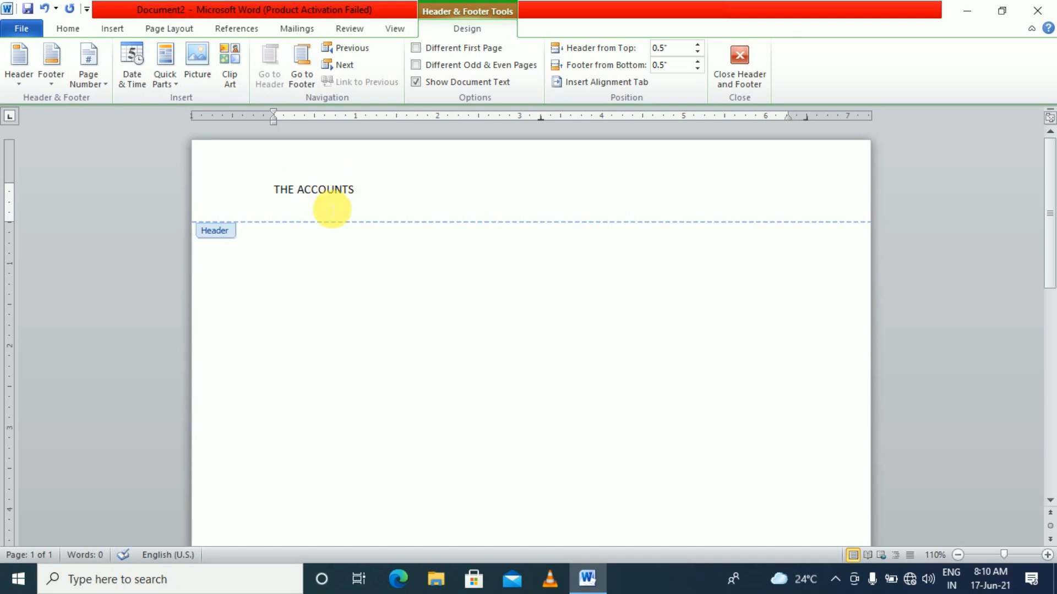
# Centre the header title and set it in Algerian font
pyautogui.click(71, 31)
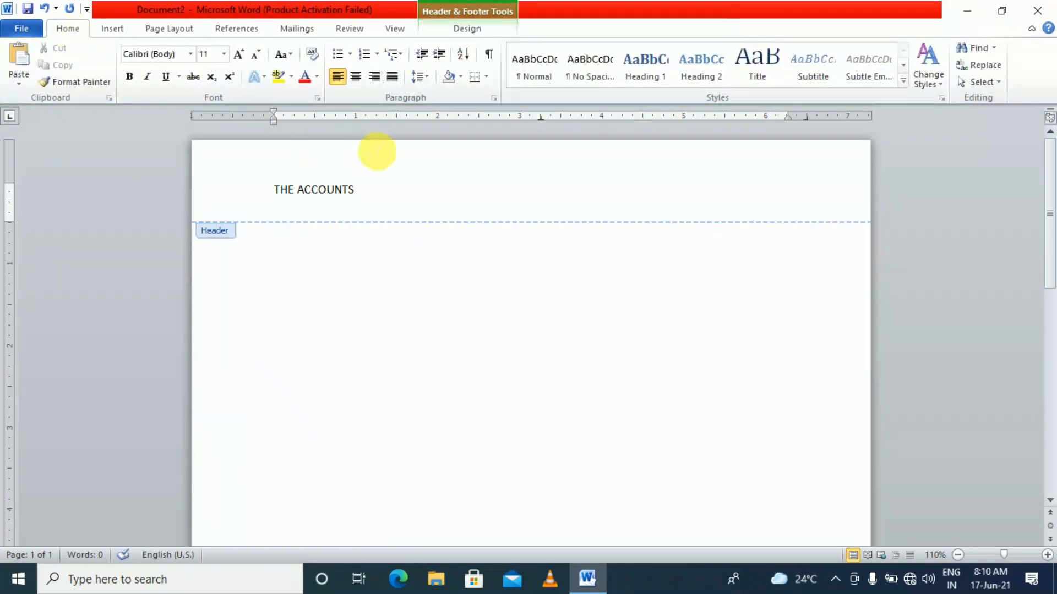
pyautogui.click(361, 81)
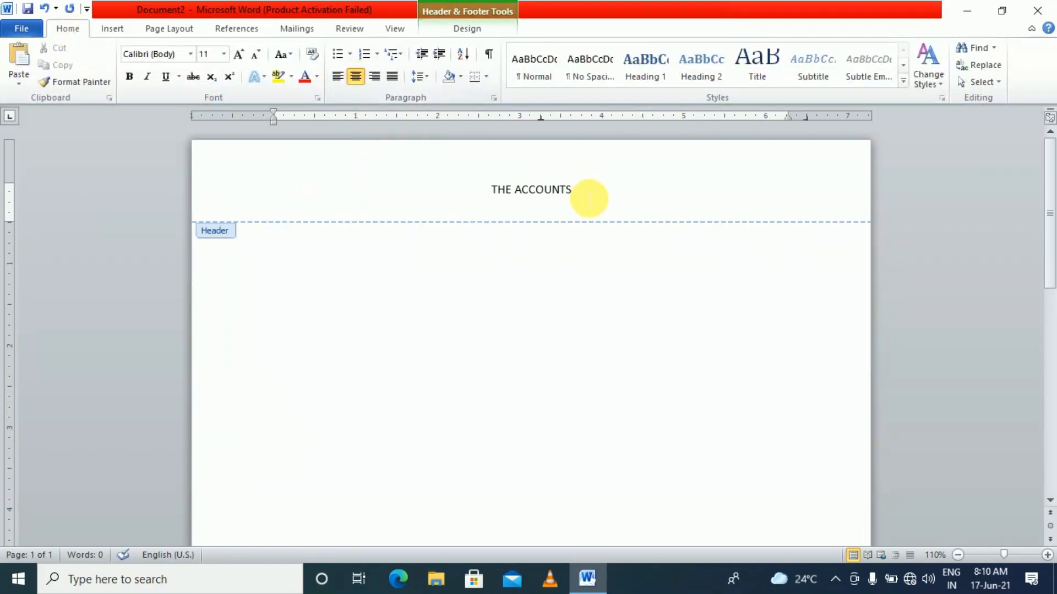
pyautogui.moveTo(595, 193); pyautogui.dragTo(491, 190)
pyautogui.click(190, 55)
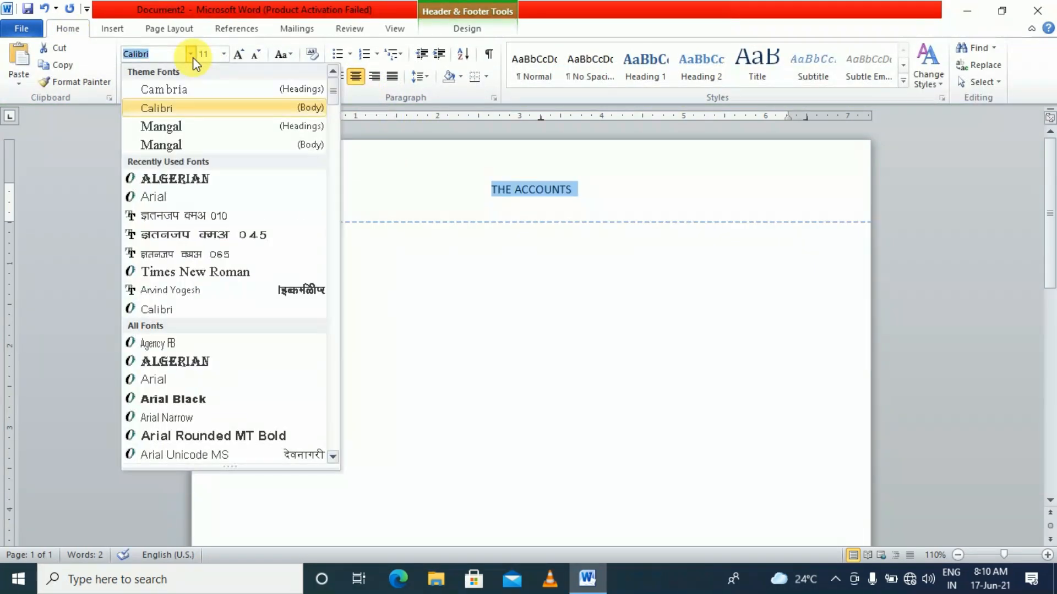
pyautogui.click(187, 361)
# Enlarge the title to 22 pt, colour it red, and start a new line below it
pyautogui.click(239, 54)
pyautogui.click(238, 54)
pyautogui.click(238, 54)
pyautogui.click(238, 54)
pyautogui.click(239, 54)
pyautogui.click(239, 54)
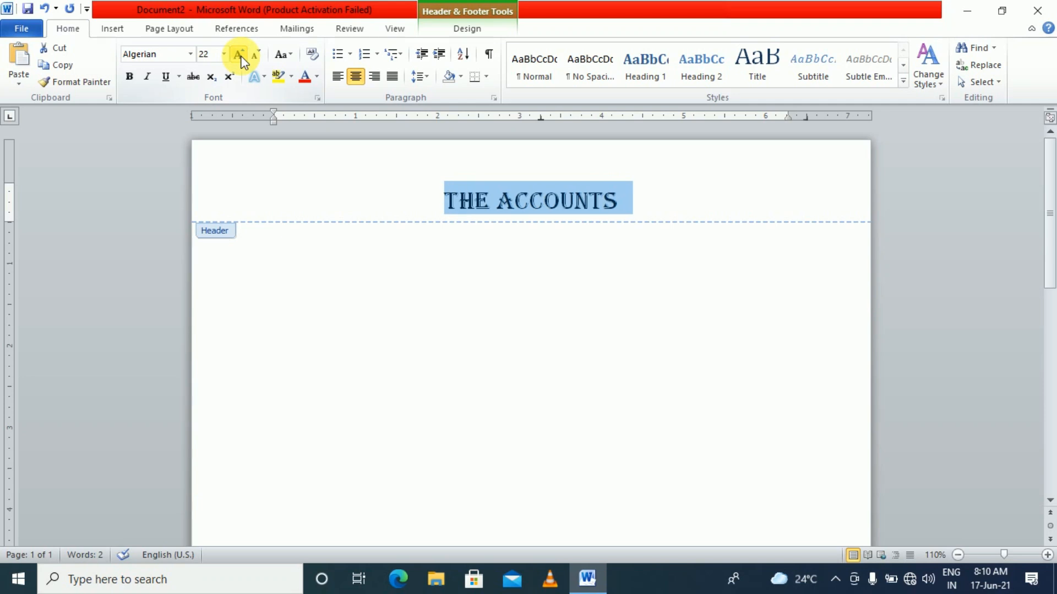
pyautogui.click(317, 77)
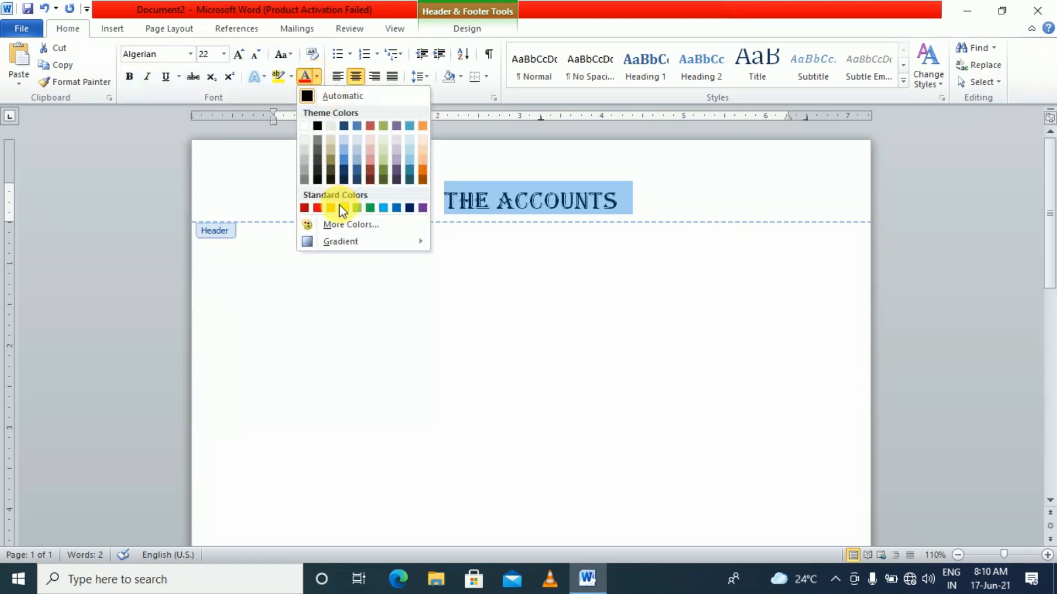
pyautogui.click(318, 208)
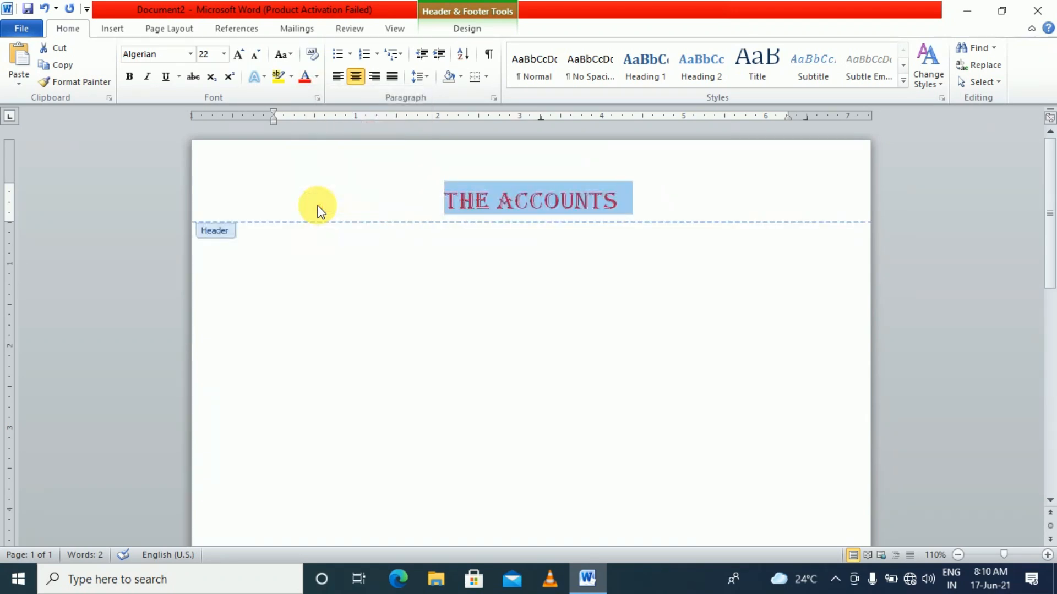
pyautogui.click(627, 208)
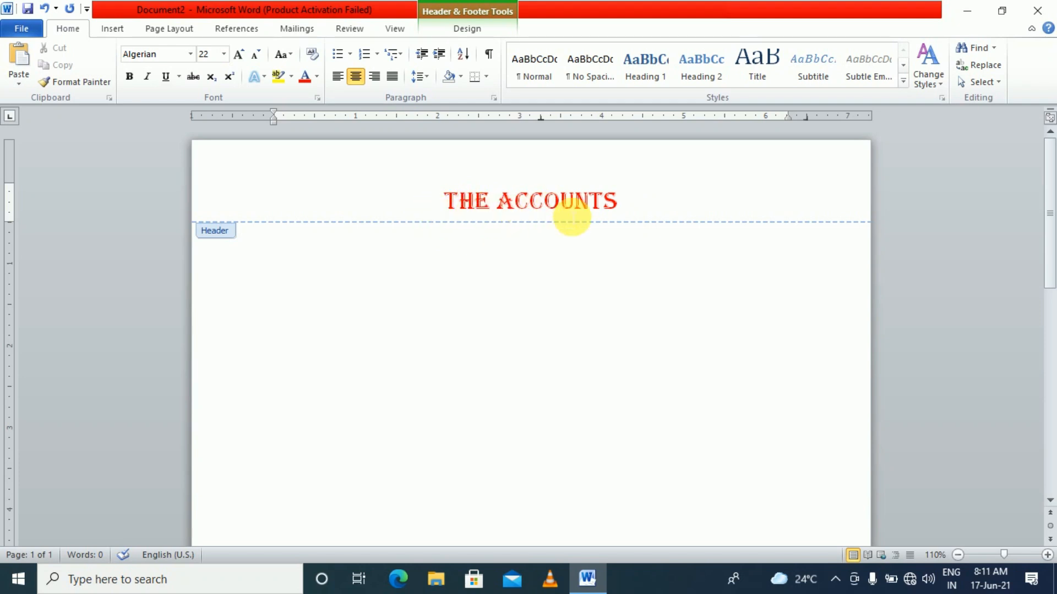
pyautogui.press('Return')
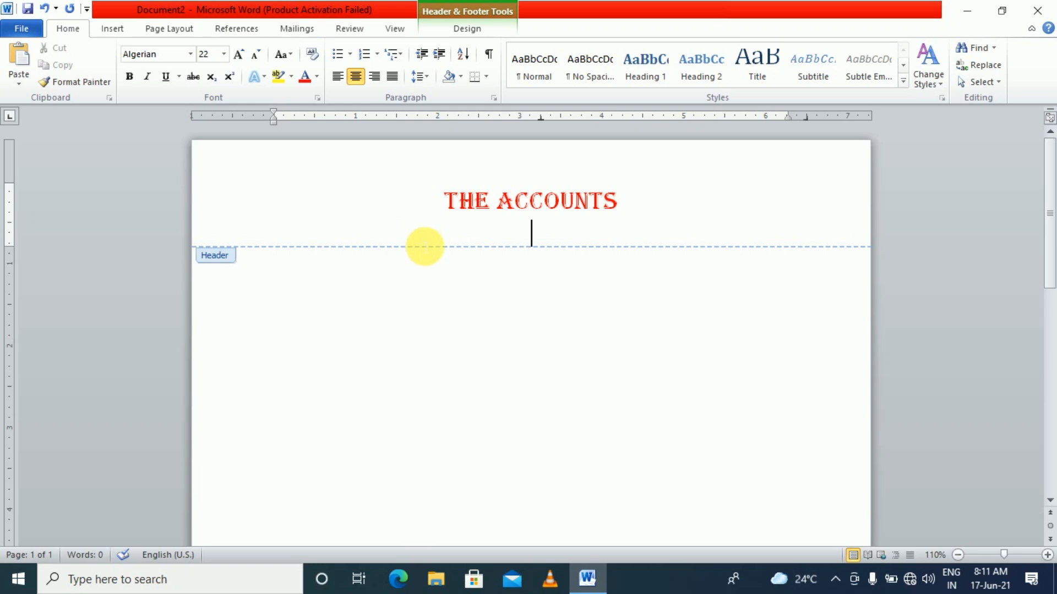
# Type the subtitle placeholder text and set it to Times New Roman in sentence case
pyautogui.write('salkdfejil eklfekl;j ewklrew;lkrdewre;lrke;lkrel;kr;leelk,r;lek')
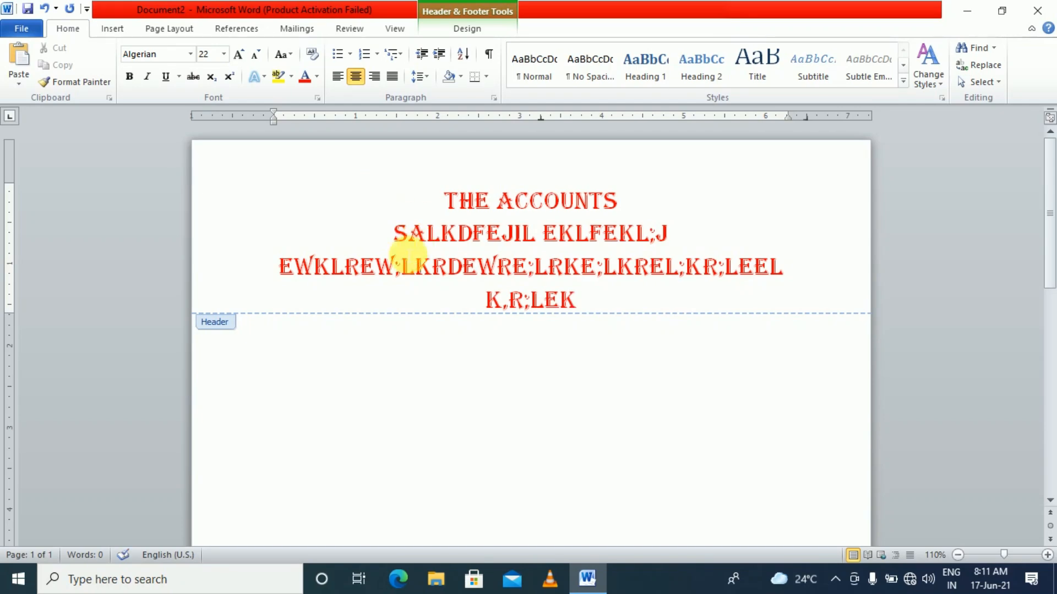
pyautogui.moveTo(389, 233); pyautogui.dragTo(588, 308)
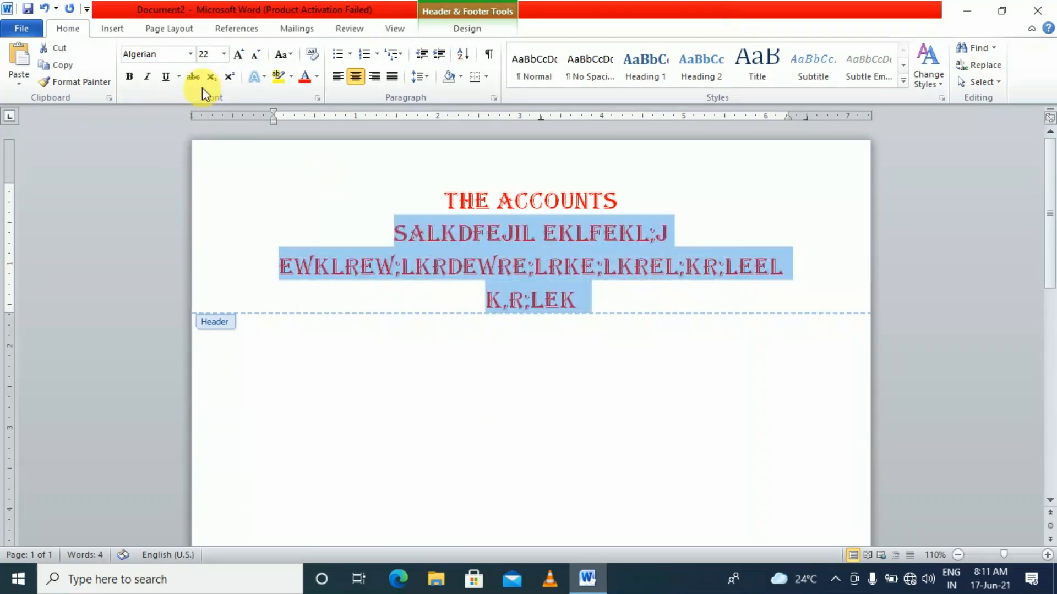
pyautogui.click(191, 54)
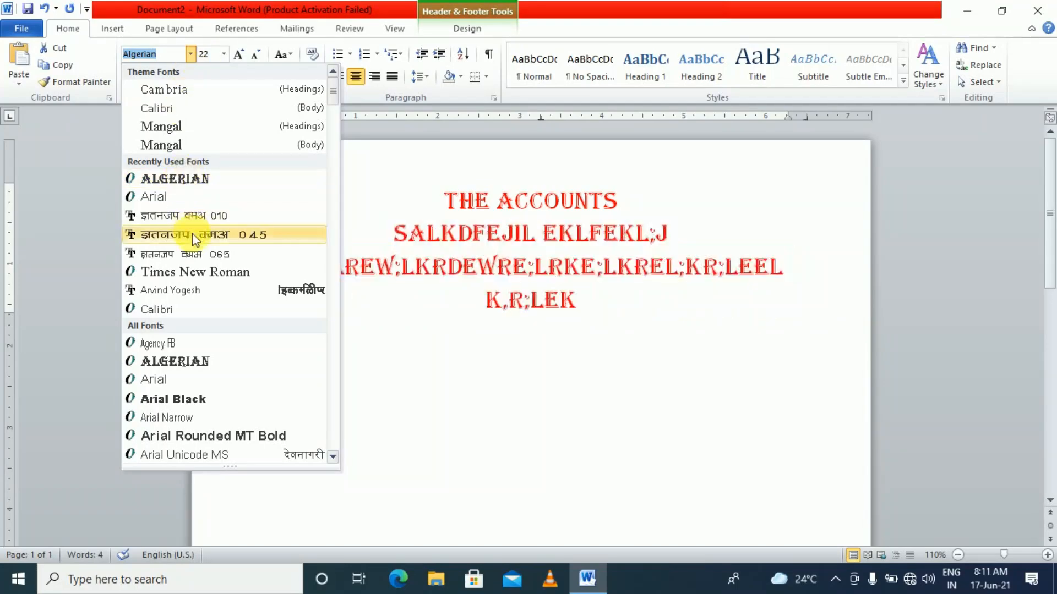
pyautogui.click(202, 278)
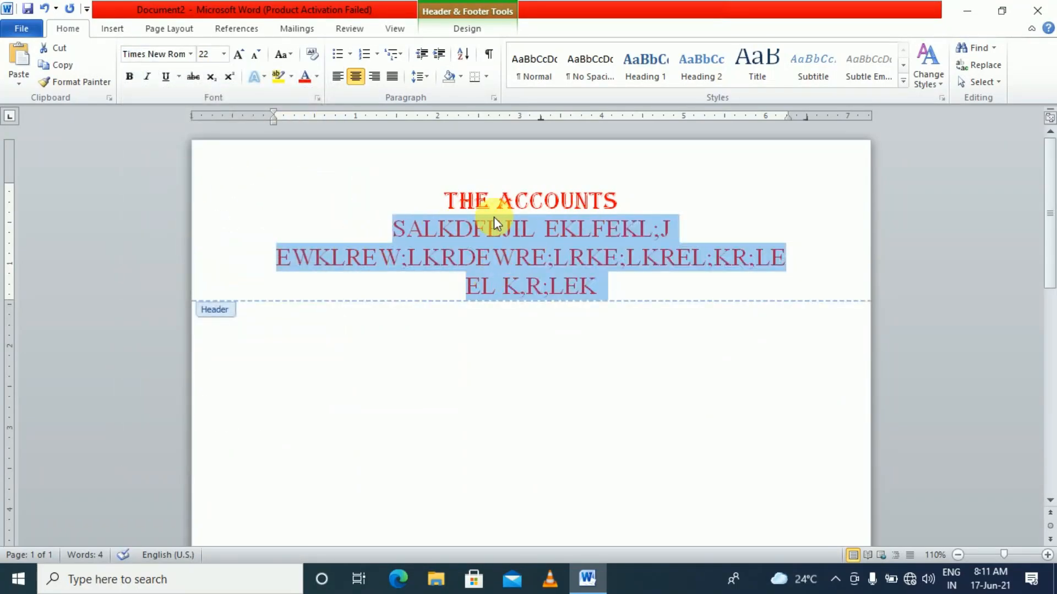
pyautogui.click(288, 57)
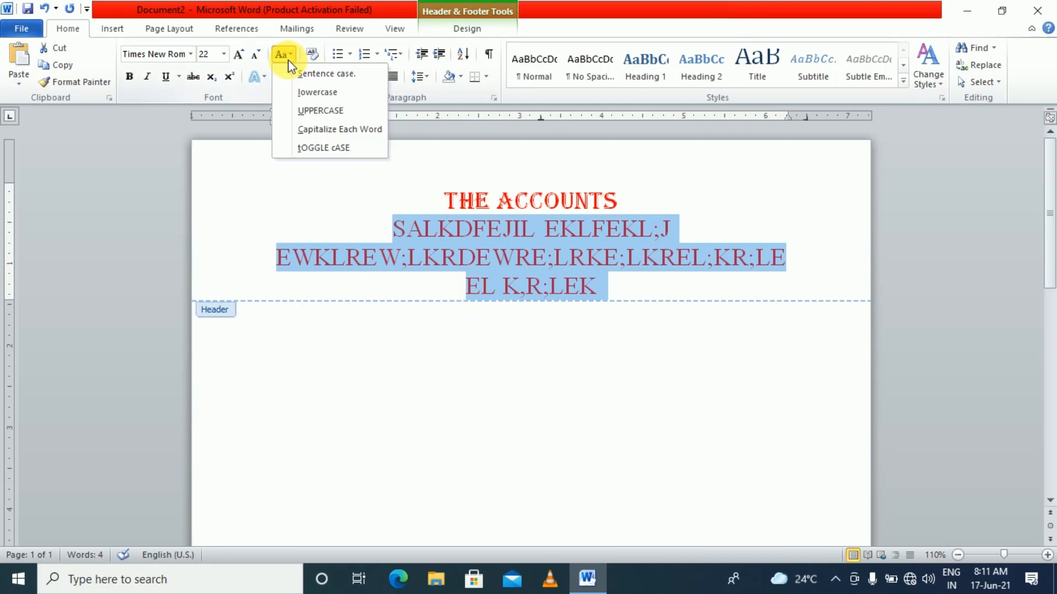
pyautogui.click(308, 73)
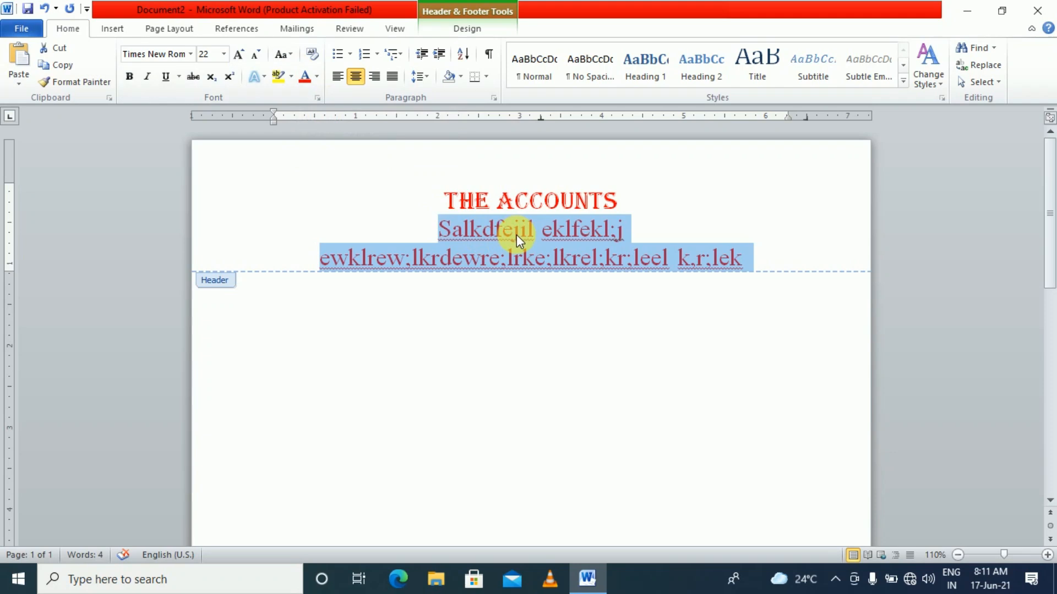
# Make the subtitle black 14 pt, then add the line 'DSKLFEKL EKLFE EJMO;FE;LEK' below
pyautogui.click(317, 77)
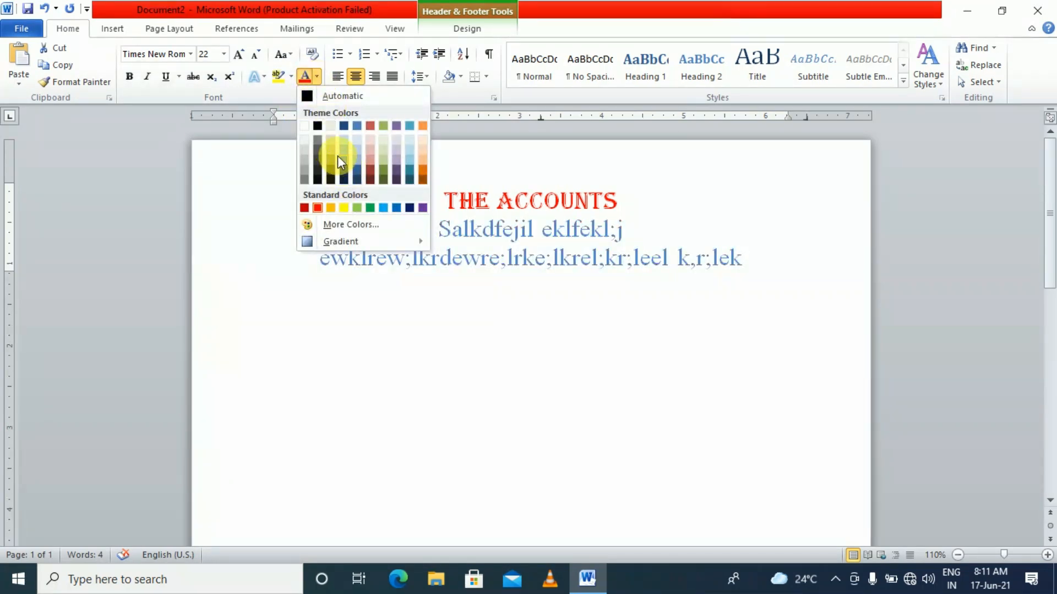
pyautogui.click(317, 126)
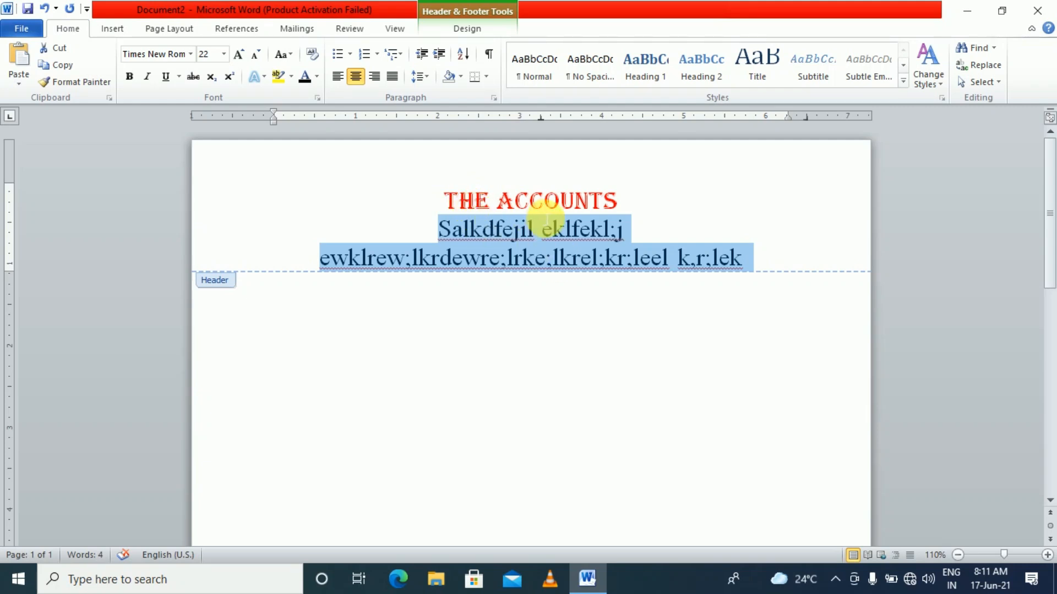
pyautogui.click(256, 59)
pyautogui.click(257, 58)
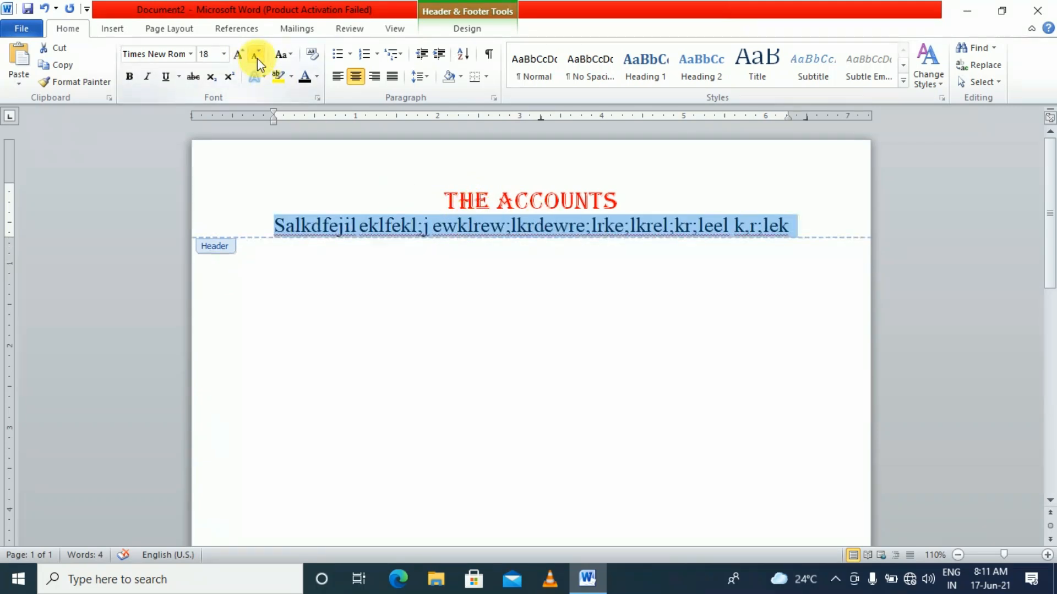
pyautogui.click(257, 58)
pyautogui.click(256, 58)
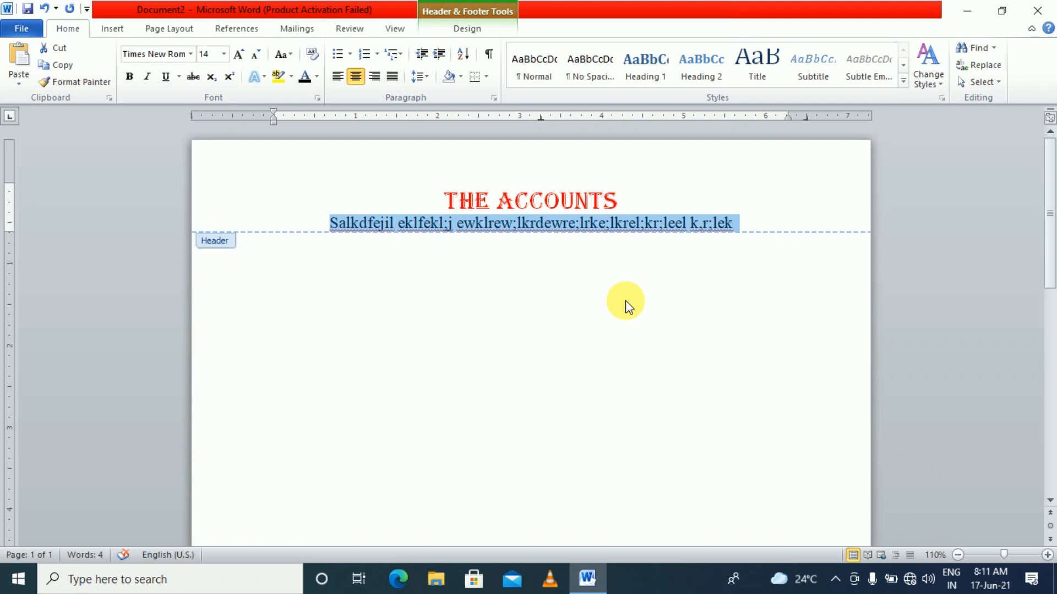
pyautogui.click(758, 228)
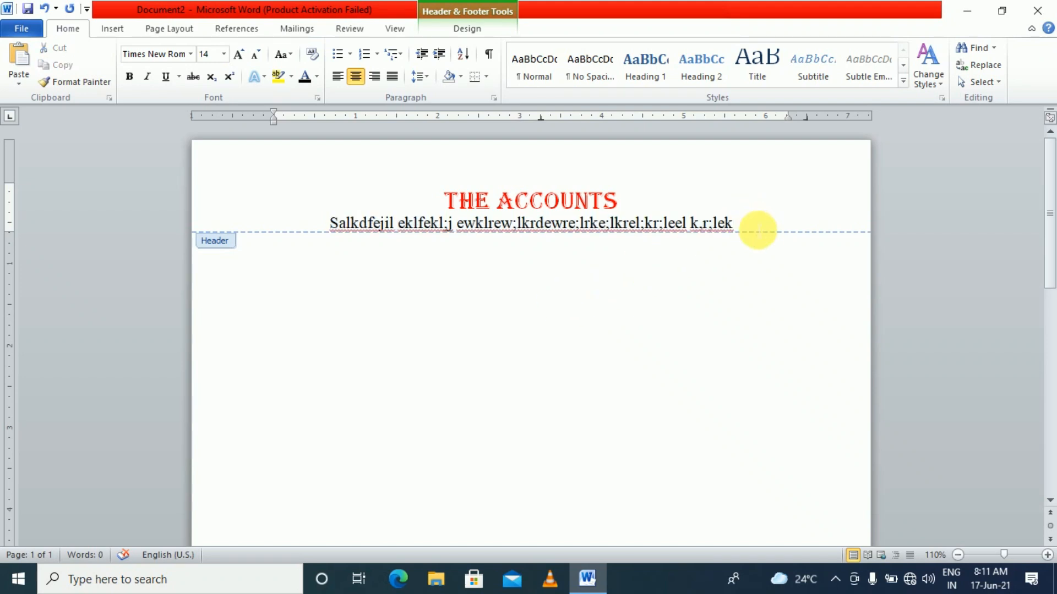
pyautogui.press('Return')
pyautogui.write('DSKLFEKL EKLFE EJMO;FE;LEK')
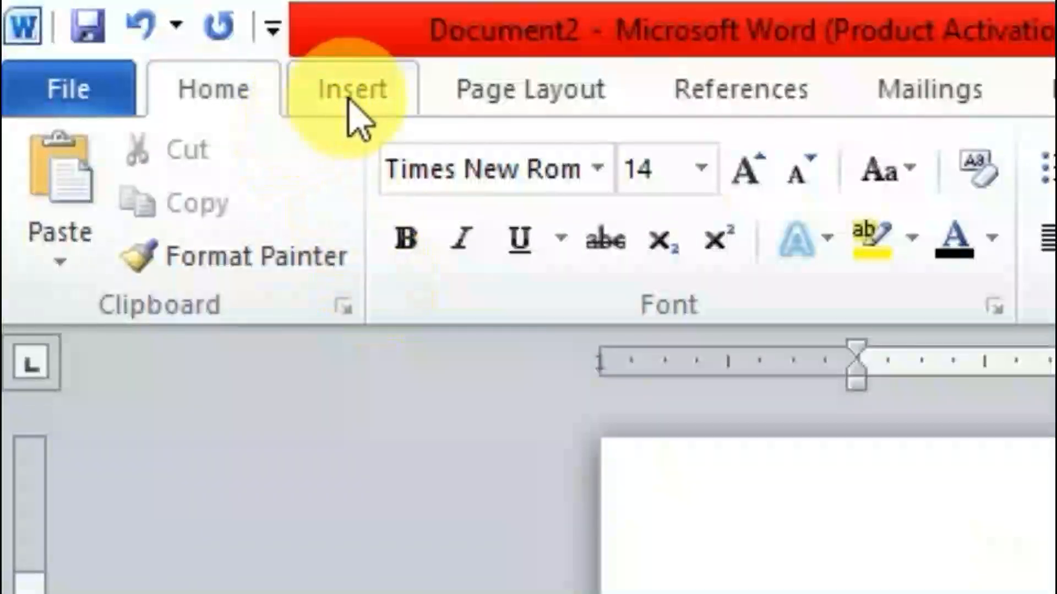
# Insert image 2, the Advance Tax picture from the Add Images folder, into the header
pyautogui.click(353, 89)
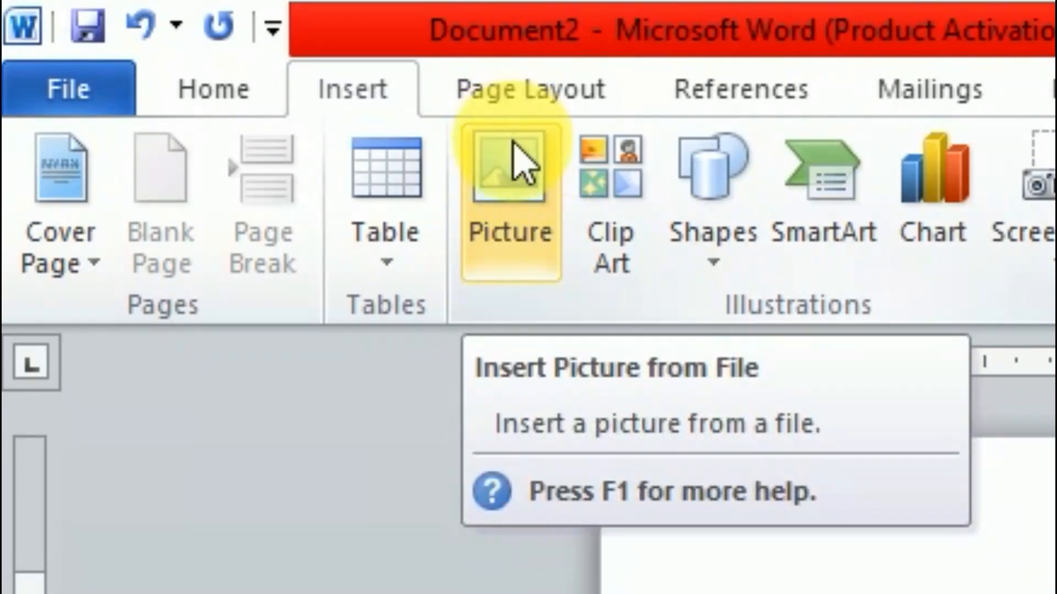
pyautogui.click(513, 178)
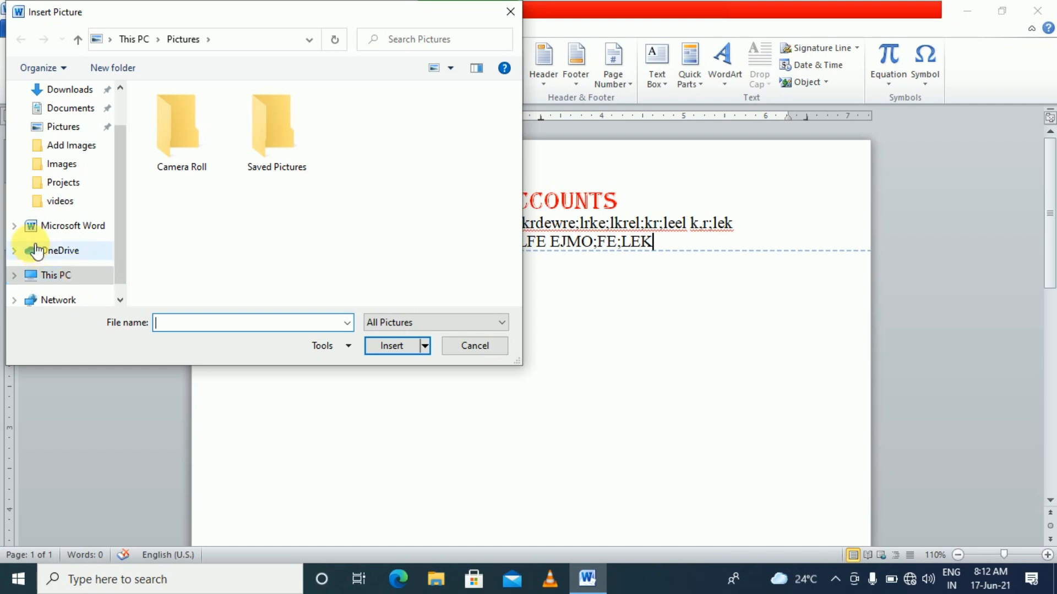
pyautogui.click(79, 147)
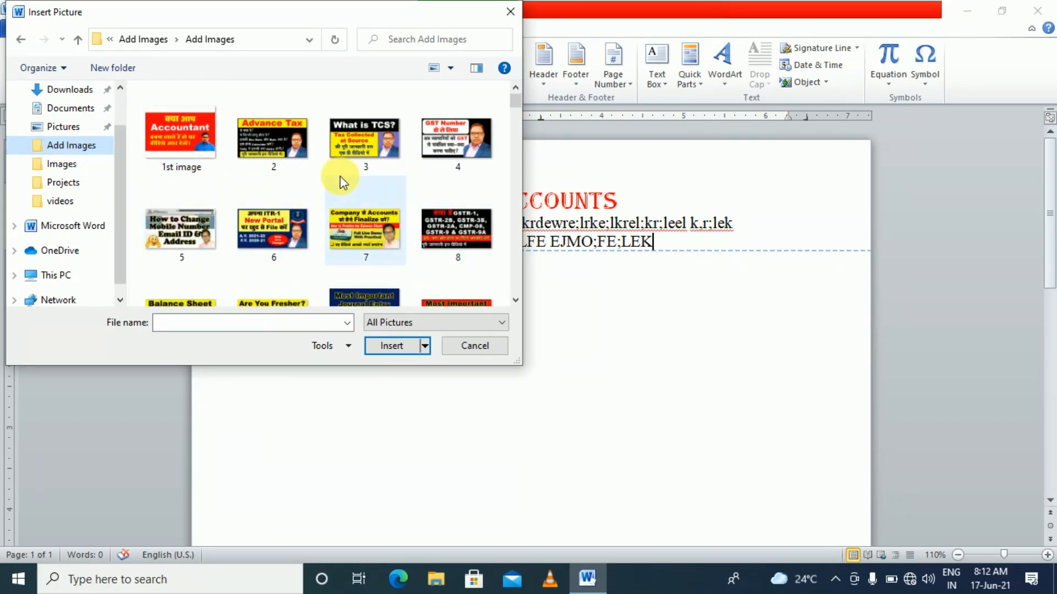
pyautogui.doubleClick(284, 156)
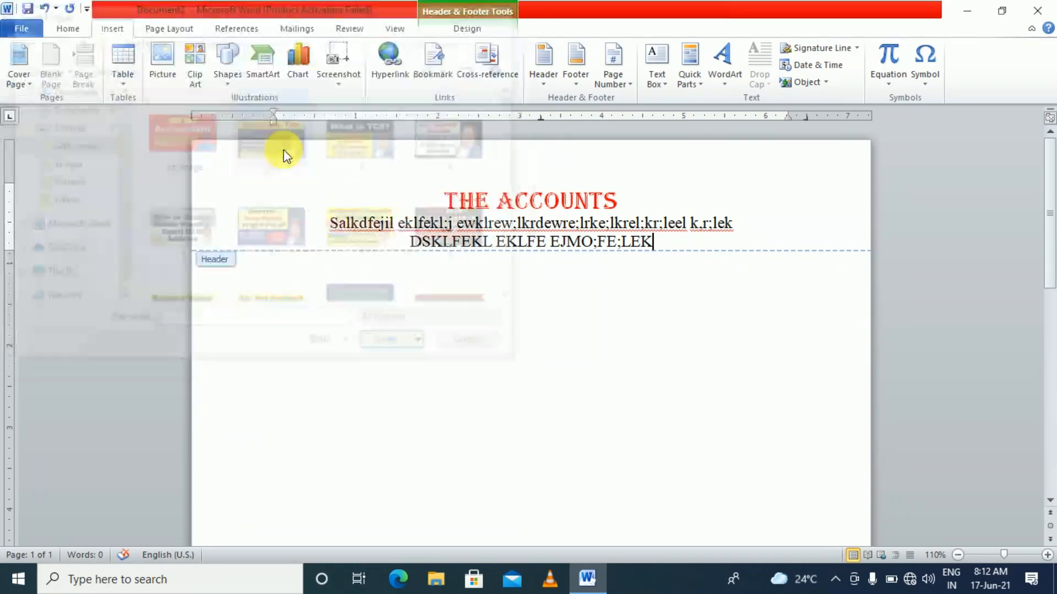
# Resize the header picture to 0.81" by 1.44" and move it just below the title
pyautogui.scroll(-5, 348, 256)
pyautogui.scroll(5, 349, 257)
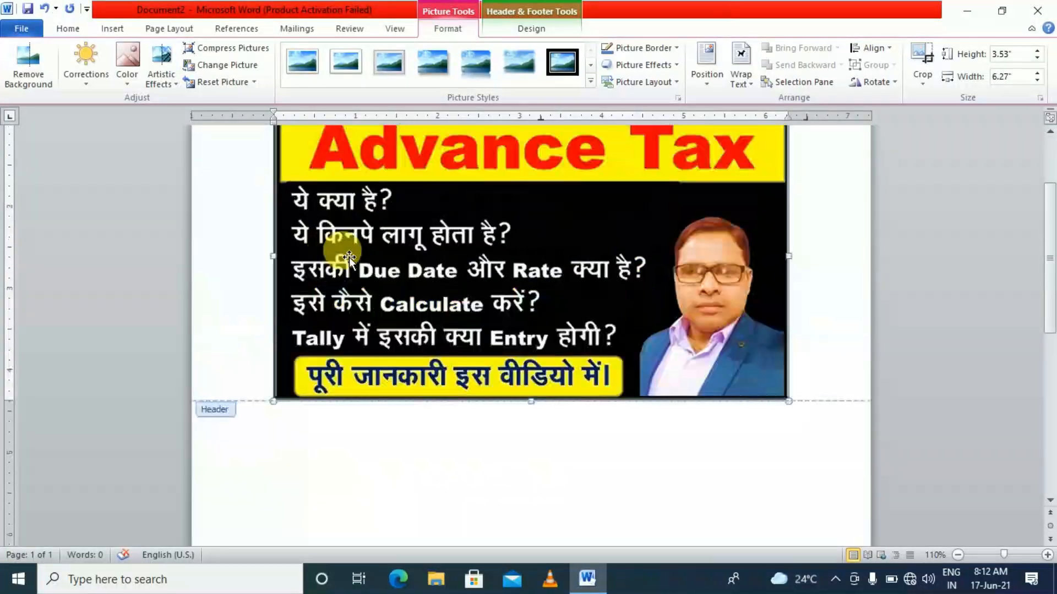
pyautogui.moveTo(789, 250); pyautogui.dragTo(431, 502)
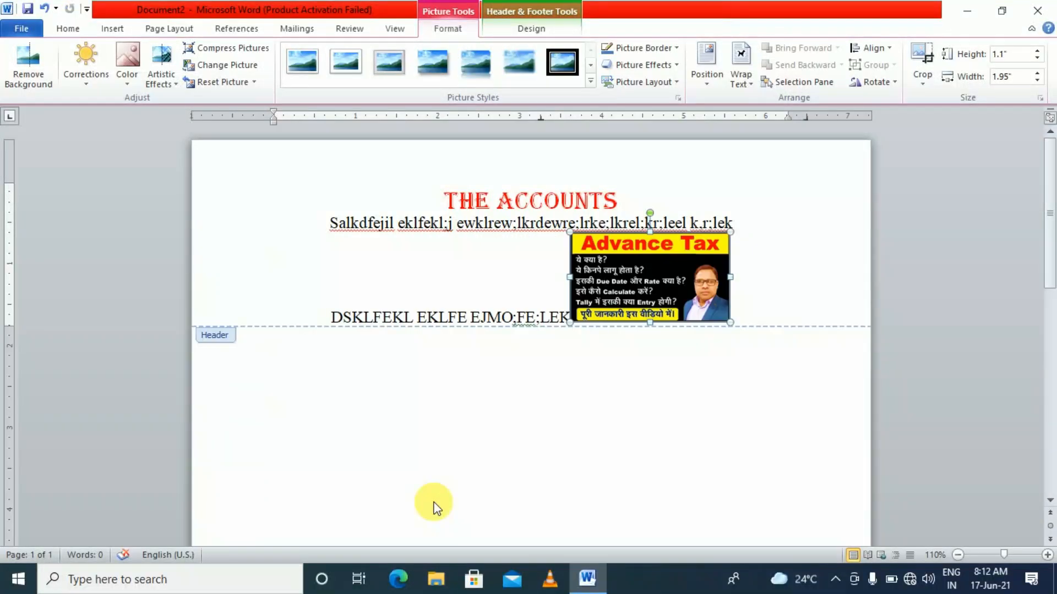
pyautogui.moveTo(732, 330); pyautogui.dragTo(709, 299)
pyautogui.moveTo(642, 280); pyautogui.dragTo(441, 267)
pyautogui.moveTo(503, 280); pyautogui.dragTo(475, 223)
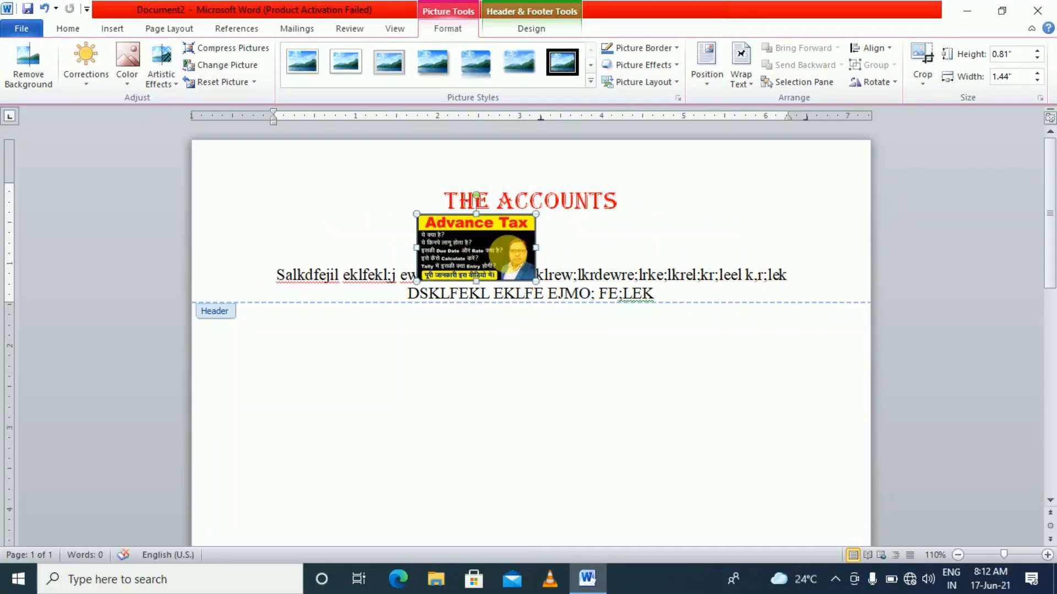
pyautogui.moveTo(522, 268)
pyautogui.mouseDown()
pyautogui.moveTo(529, 257)
pyautogui.moveTo(515, 267)
pyautogui.mouseUp()
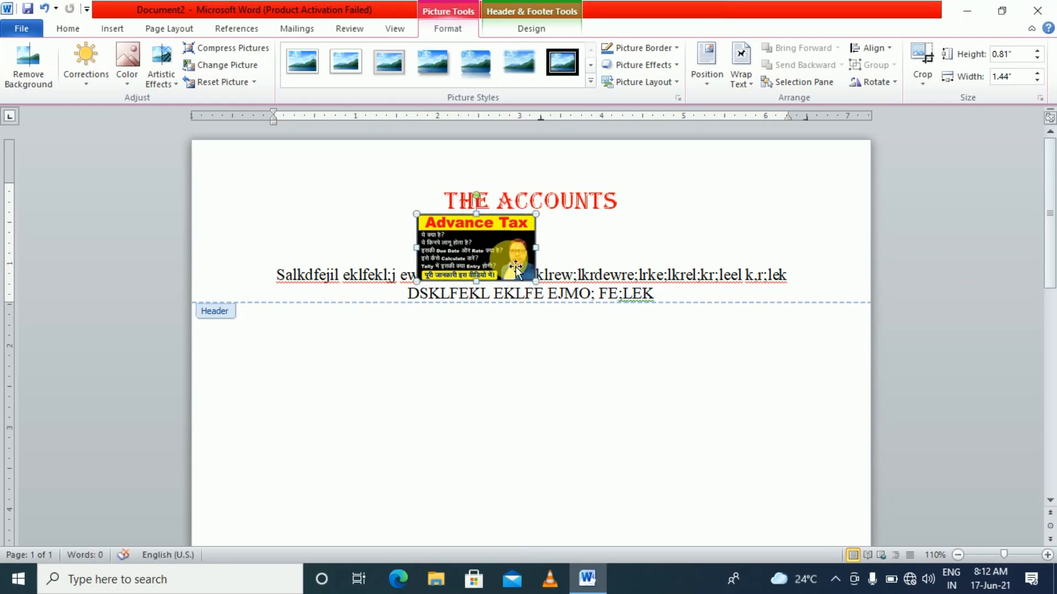
pyautogui.click(506, 252)
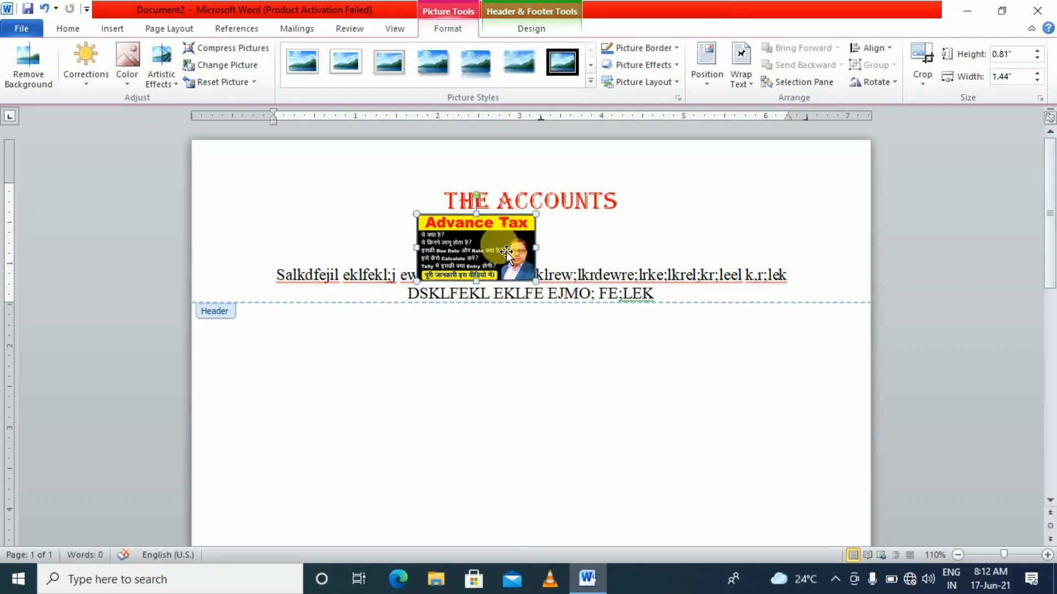
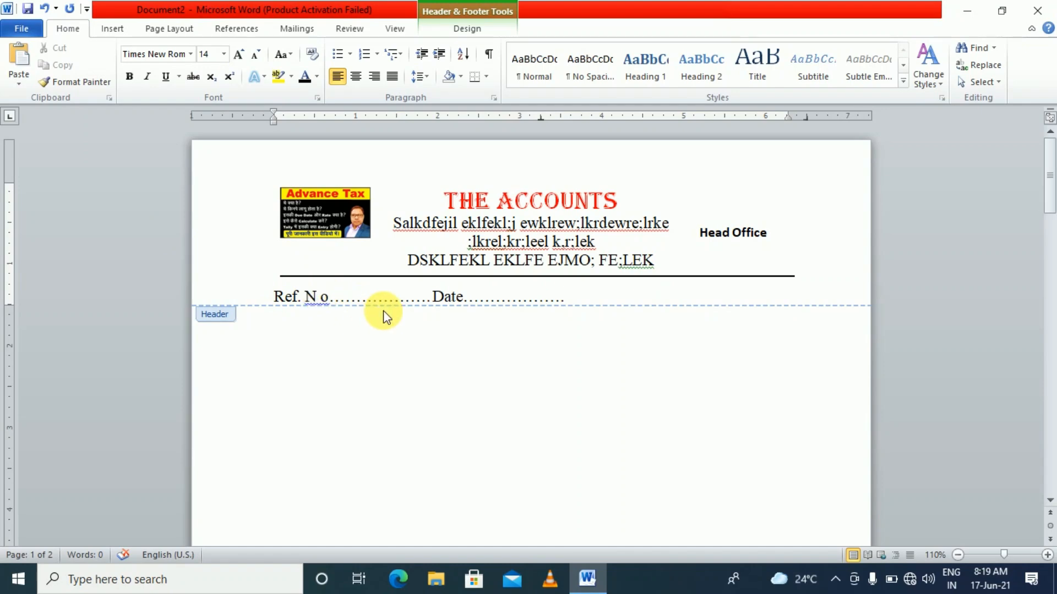
# Pull 'Date……' back onto the right end of the Ref. N o line, then select that line and shrink its font
pyautogui.click(437, 302)
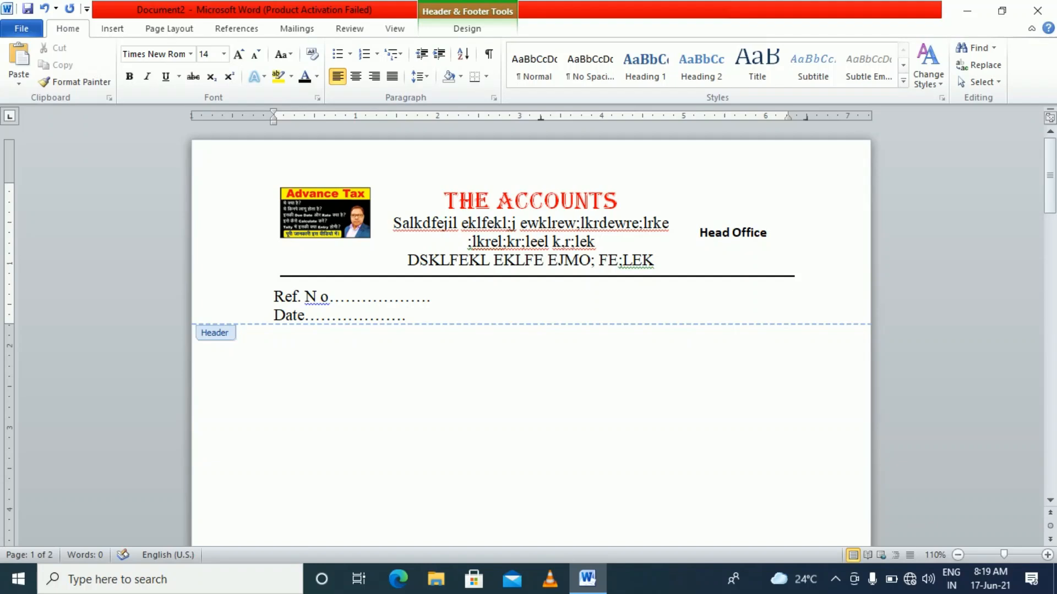
pyautogui.press('BackSpace')
pyautogui.press('BackSpace')
pyautogui.press('BackSpace')
pyautogui.press('BackSpace')
pyautogui.press('BackSpace')
pyautogui.press('BackSpace')
pyautogui.press('BackSpace')
pyautogui.press('BackSpace')
pyautogui.press('BackSpace')
pyautogui.press('BackSpace')
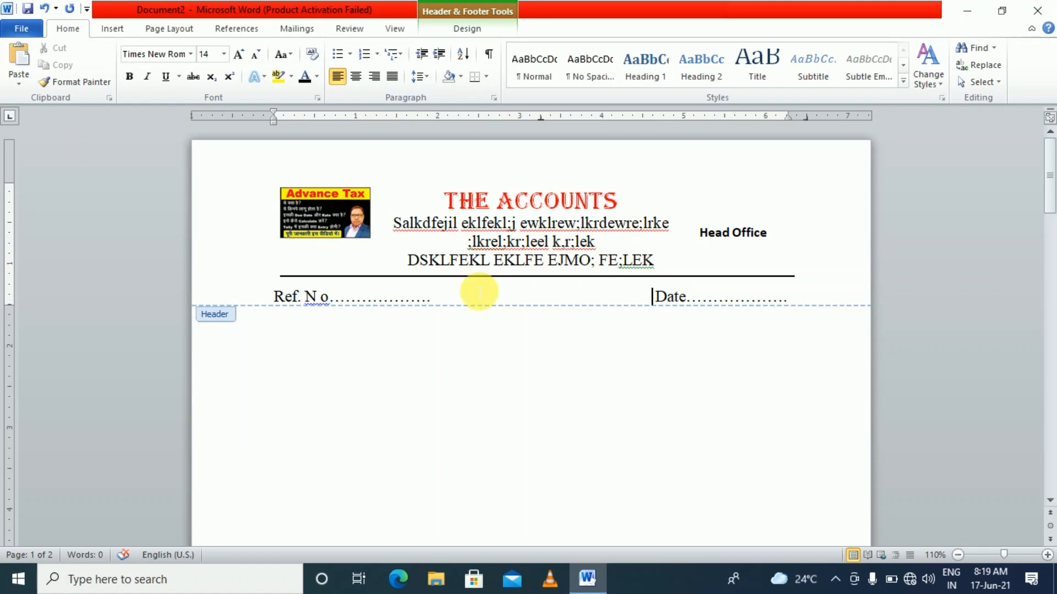
pyautogui.moveTo(787, 299); pyautogui.dragTo(259, 295)
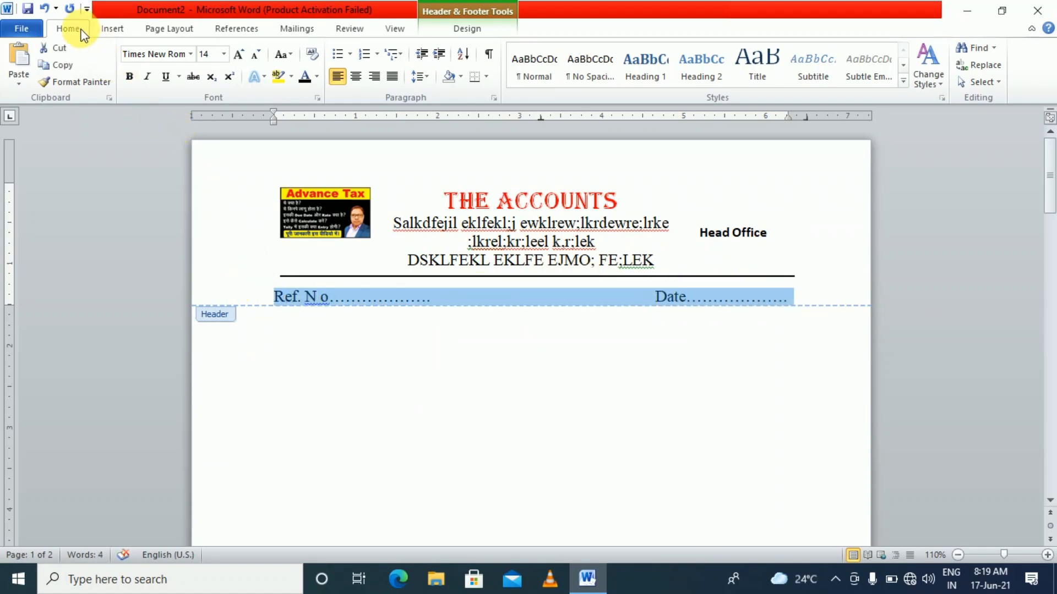
pyautogui.click(256, 55)
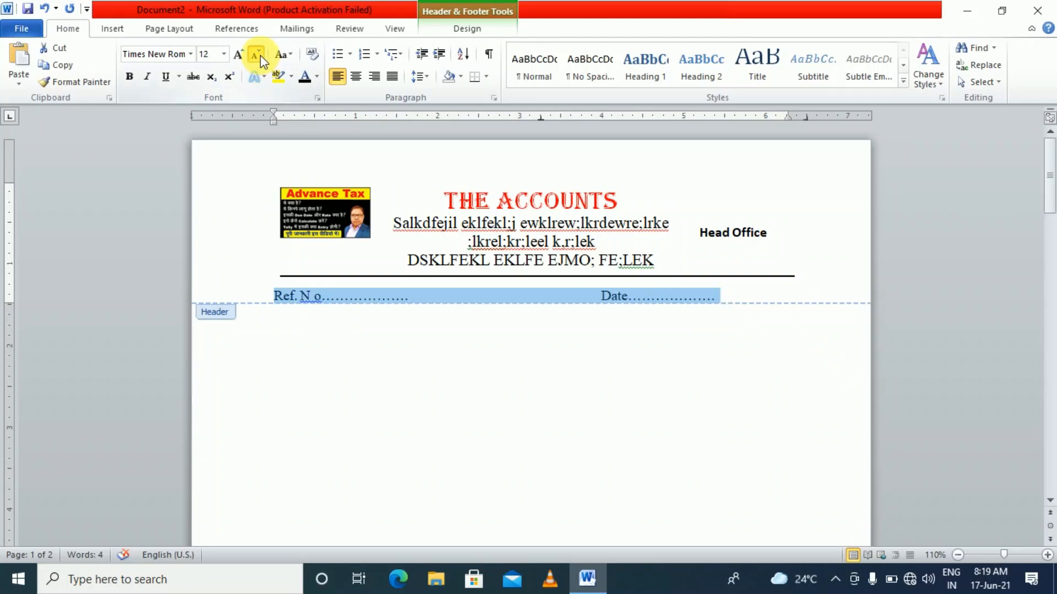
# Set the Ref. N o and Date line to 12 pt and keep Date on the same line
pyautogui.click(256, 55)
pyautogui.click(241, 55)
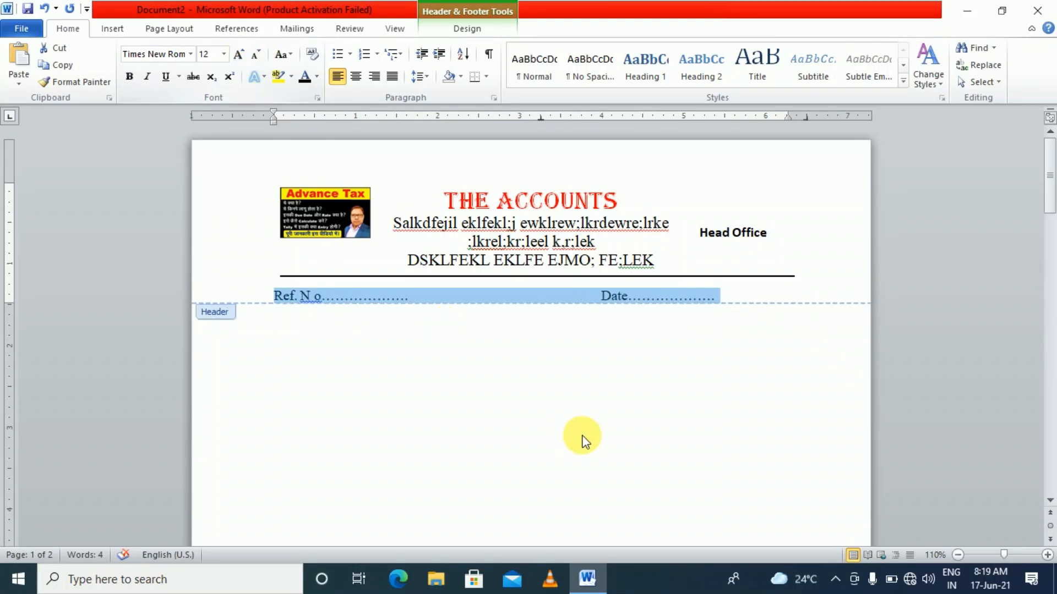
pyautogui.click(586, 300)
pyautogui.click(599, 299)
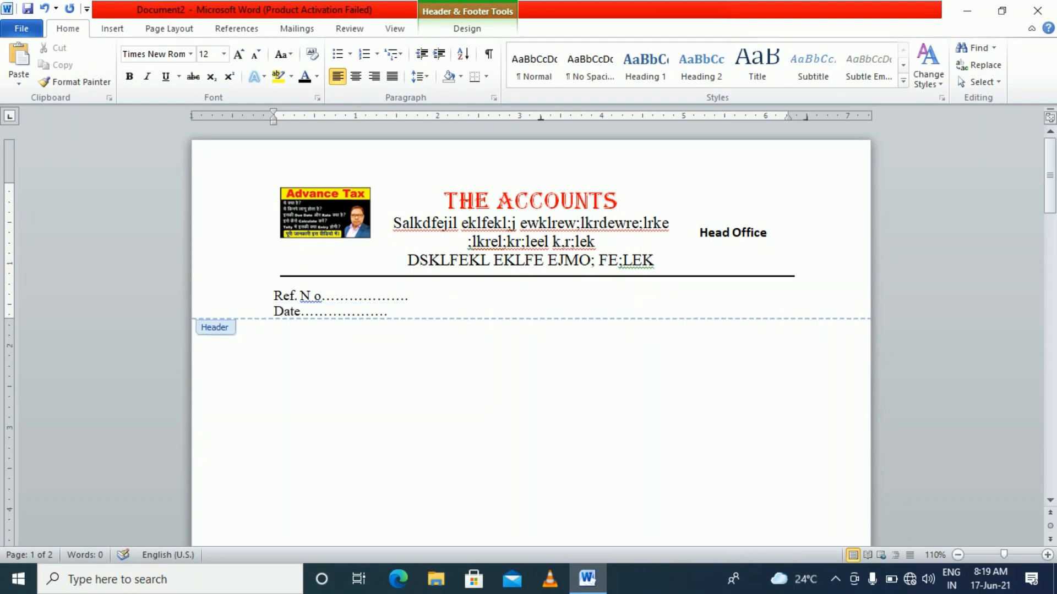
pyautogui.press('BackSpace')
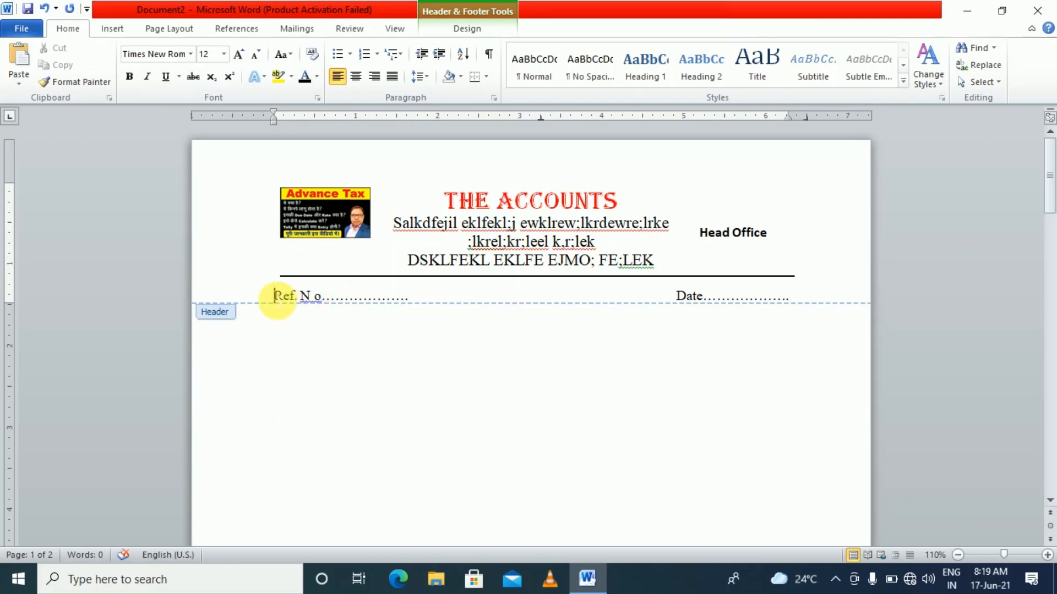
# Insert a blank line above the Ref. N o line in the header
pyautogui.press('Return')
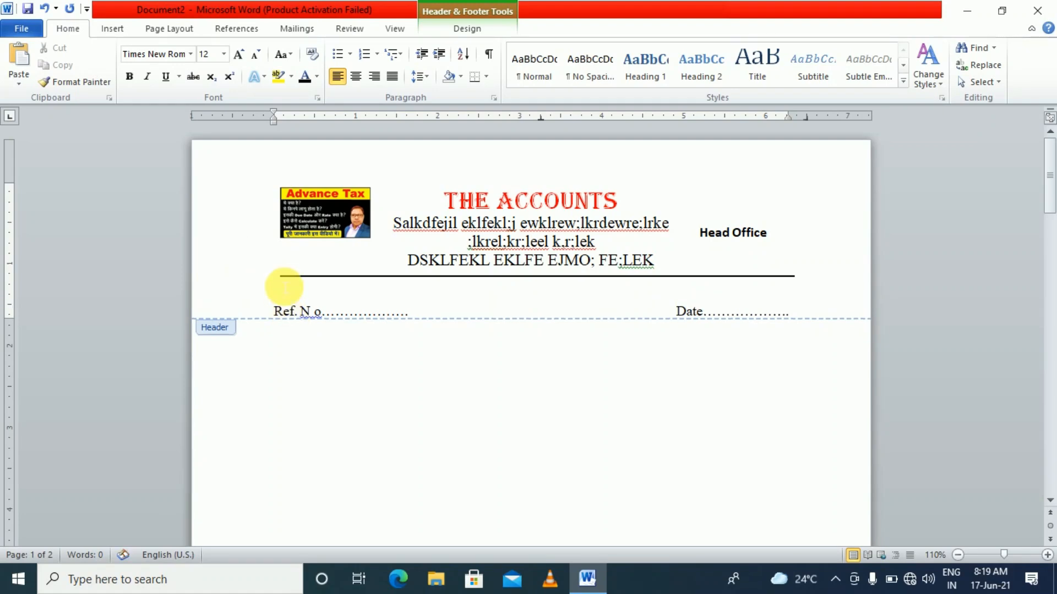
pyautogui.press('Down')
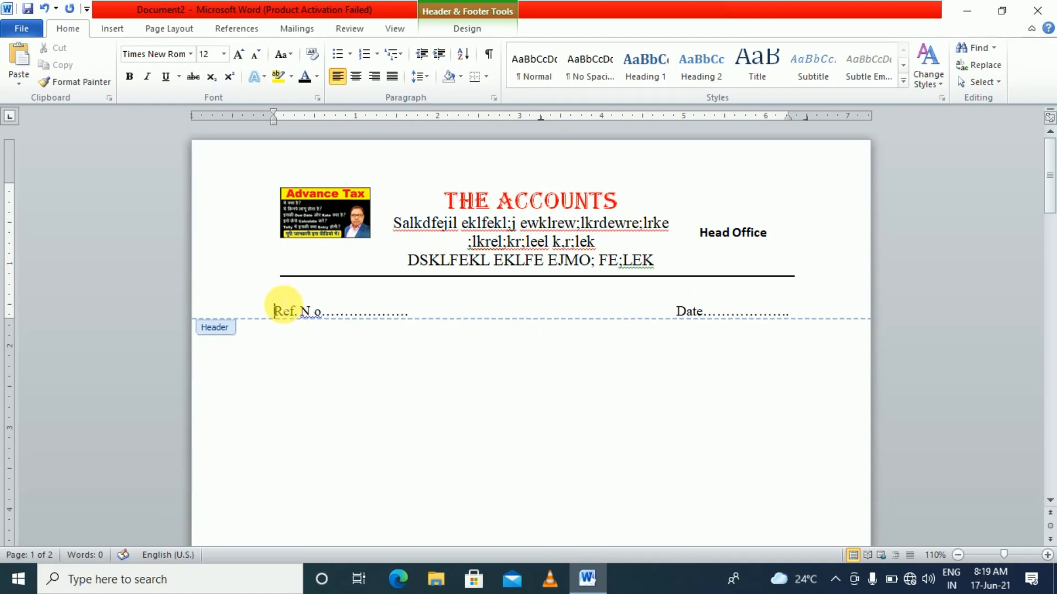
pyautogui.scroll(-3, 278, 298)
pyautogui.scroll(2, 277, 299)
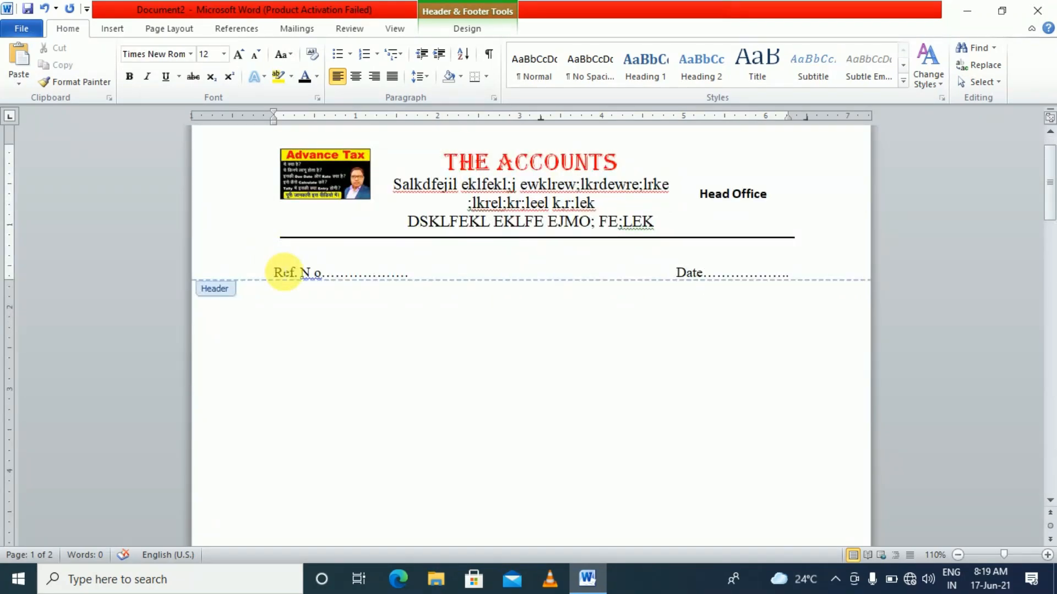
pyautogui.press('Up')
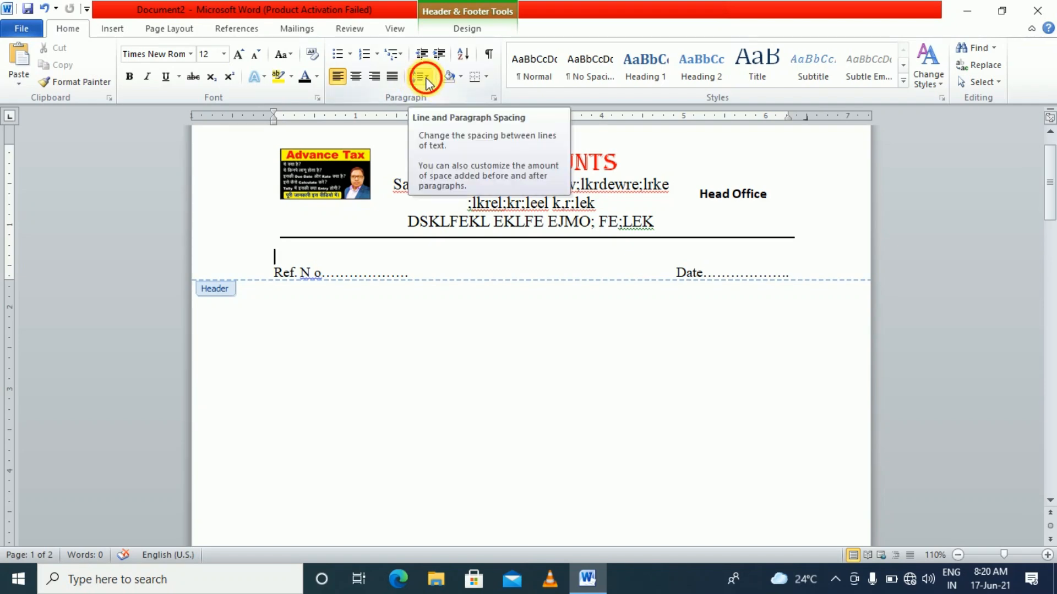
pyautogui.click(427, 79)
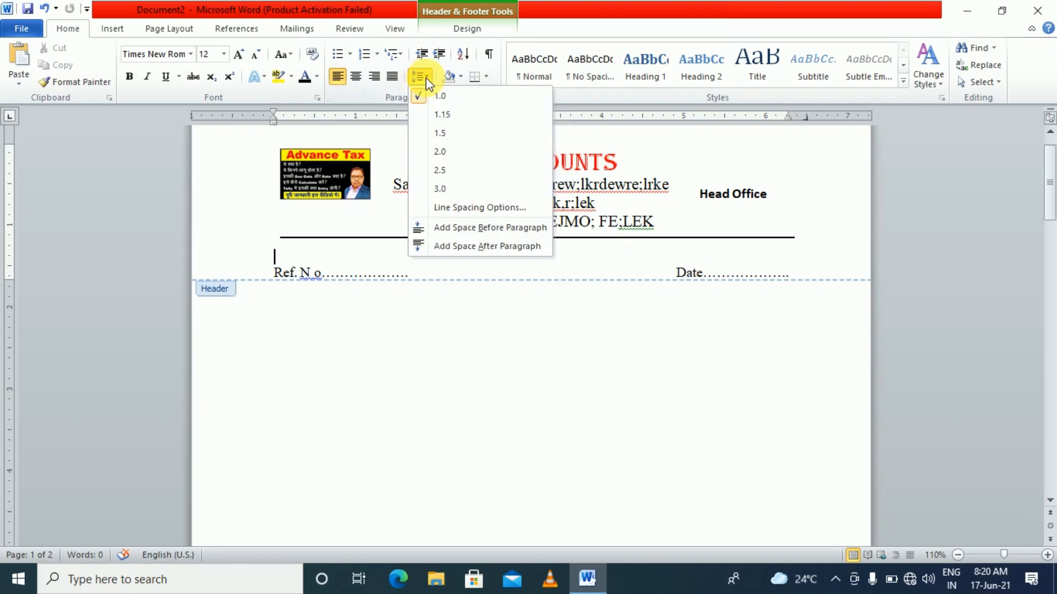
# Give the blank header line Multiple line spacing at 0.5, then close the header
pyautogui.click(472, 207)
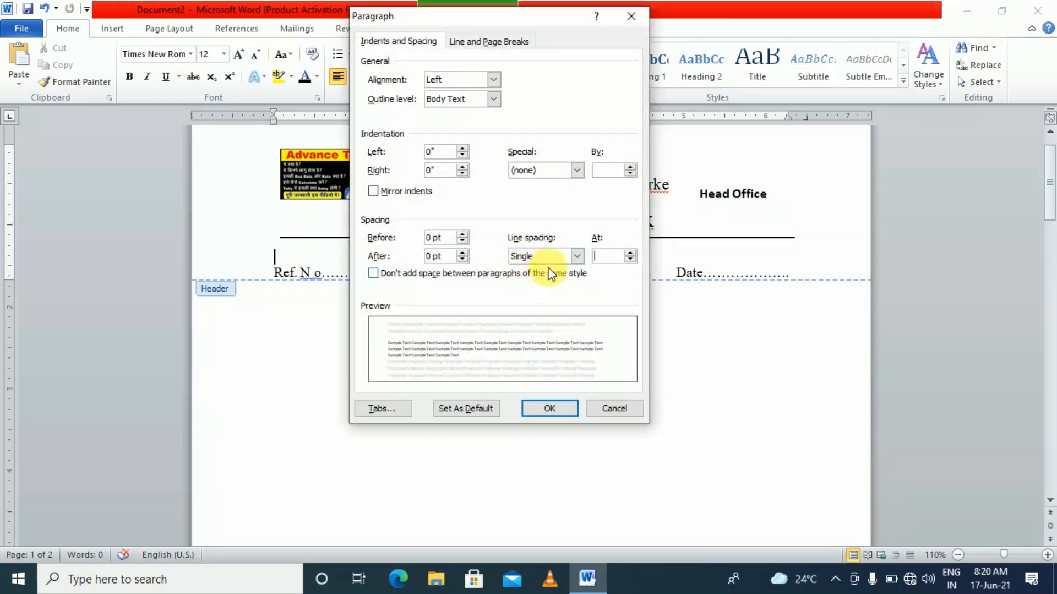
pyautogui.click(577, 256)
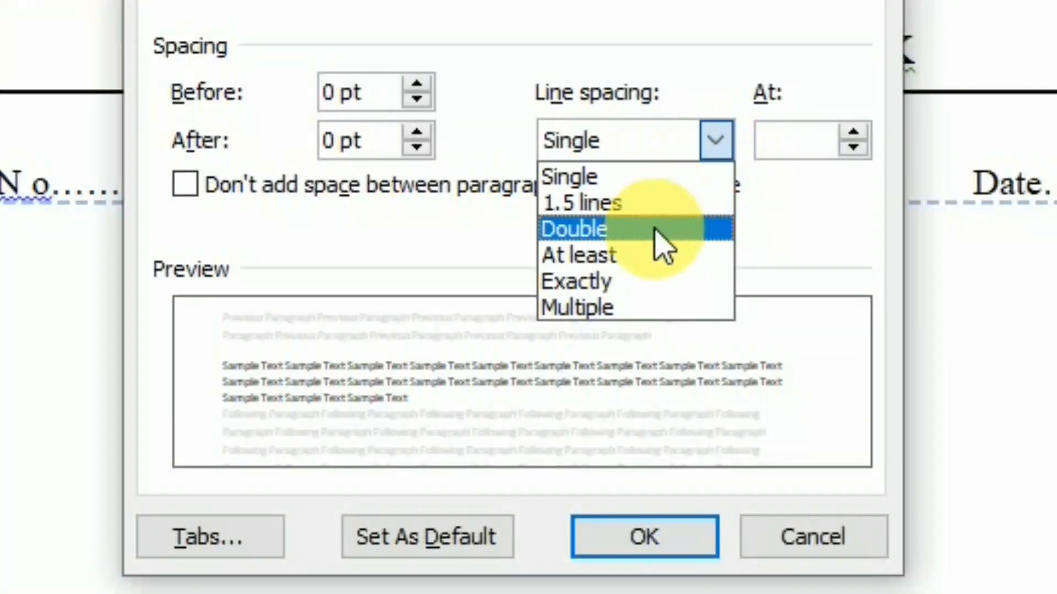
pyautogui.click(641, 305)
pyautogui.doubleClick(781, 137)
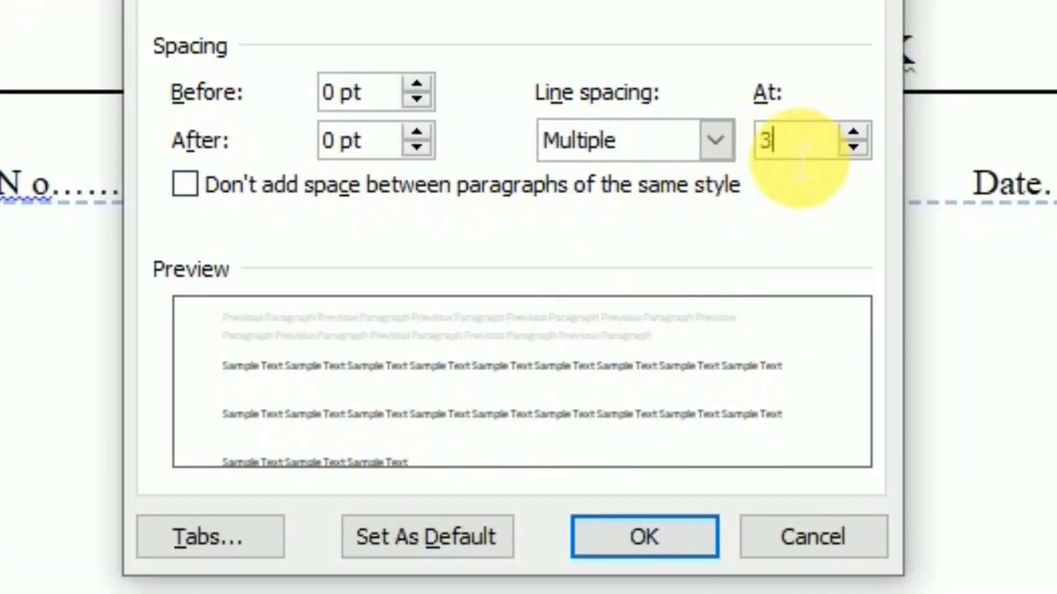
pyautogui.write('.5')
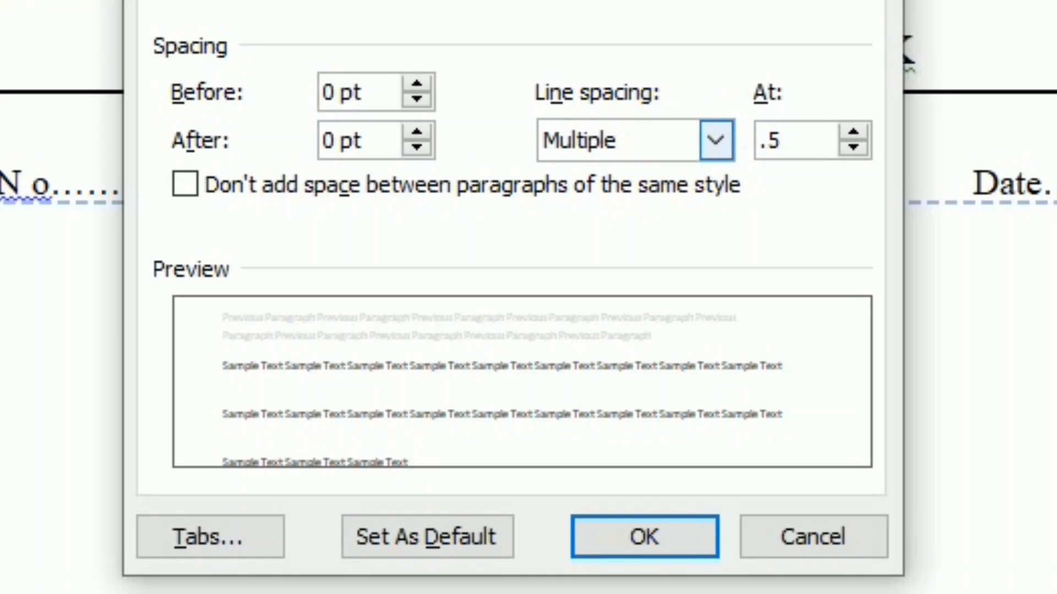
pyautogui.press('Return')
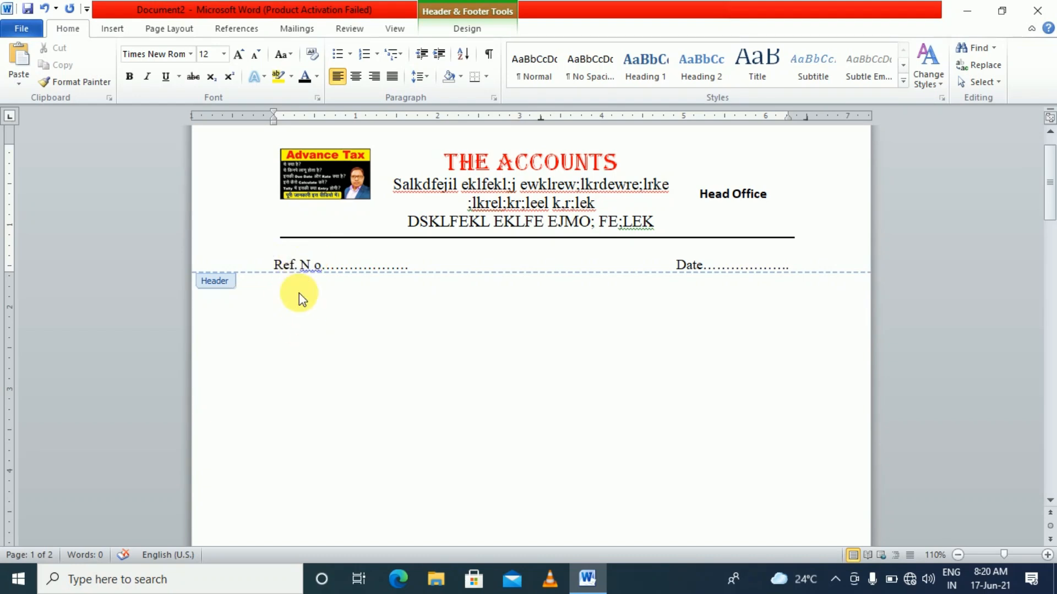
pyautogui.doubleClick(372, 314)
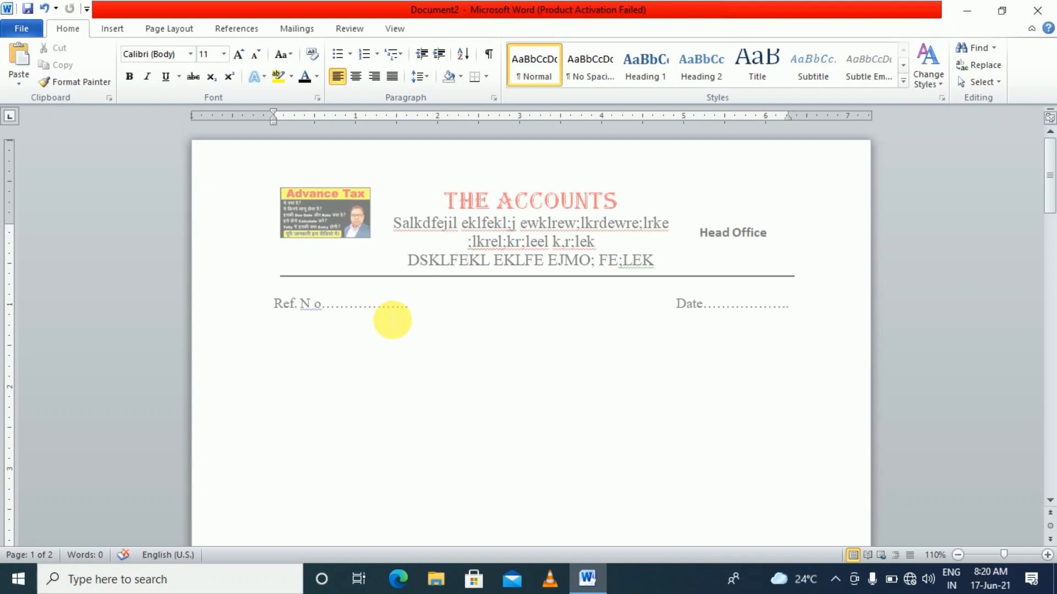
# Type five lines of filler text below the letterhead and save the document
pyautogui.scroll(-3, 421, 319)
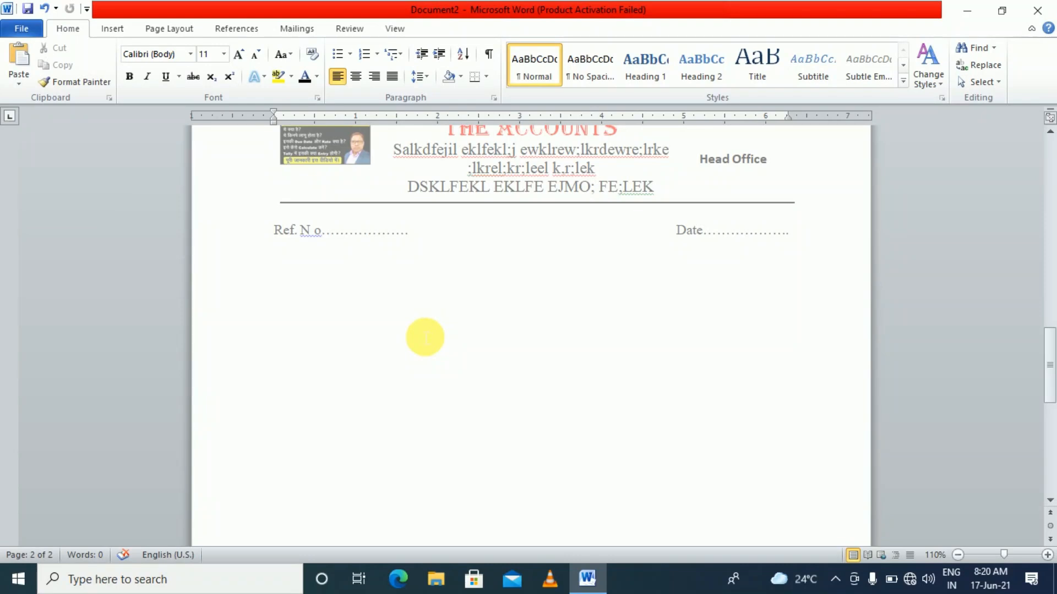
pyautogui.scroll(3, 424, 336)
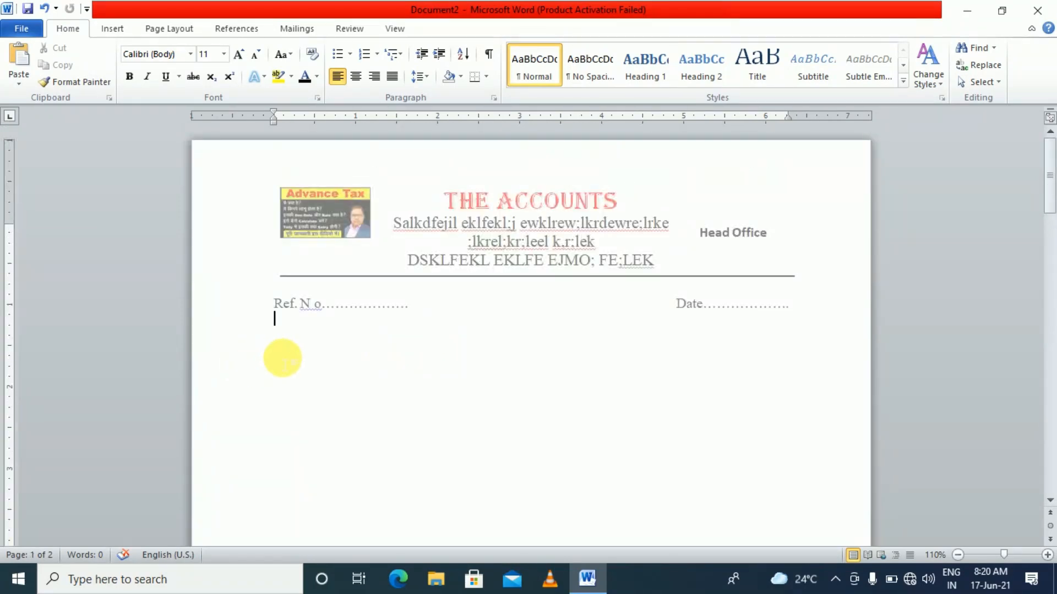
pyautogui.press('Return')
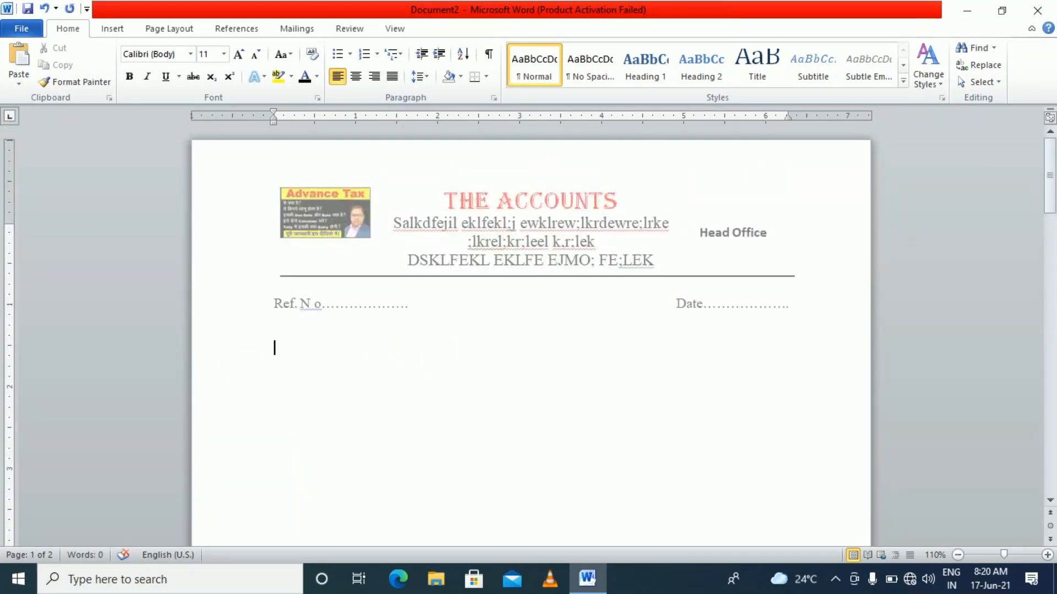
pyautogui.write('skdlflkdjflkdfjd')
pyautogui.press('Return')
pyautogui.write('dfikdjfodfd')
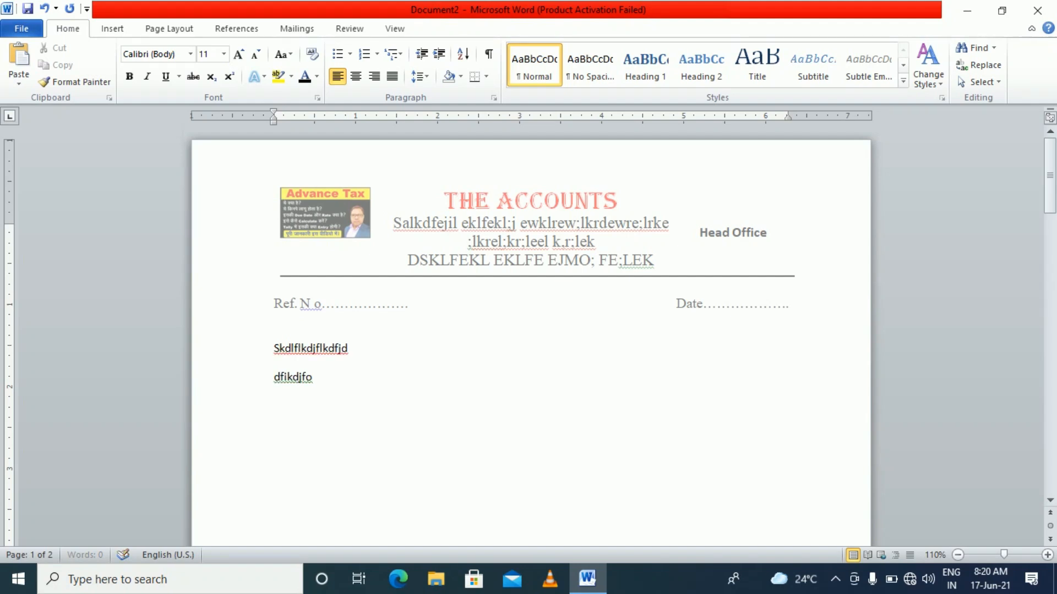
pyautogui.press('Return')
pyautogui.write('dfbdkjfhnldf')
pyautogui.press('Return')
pyautogui.write('dfbdkfhdf')
pyautogui.press('Return')
pyautogui.write('d')
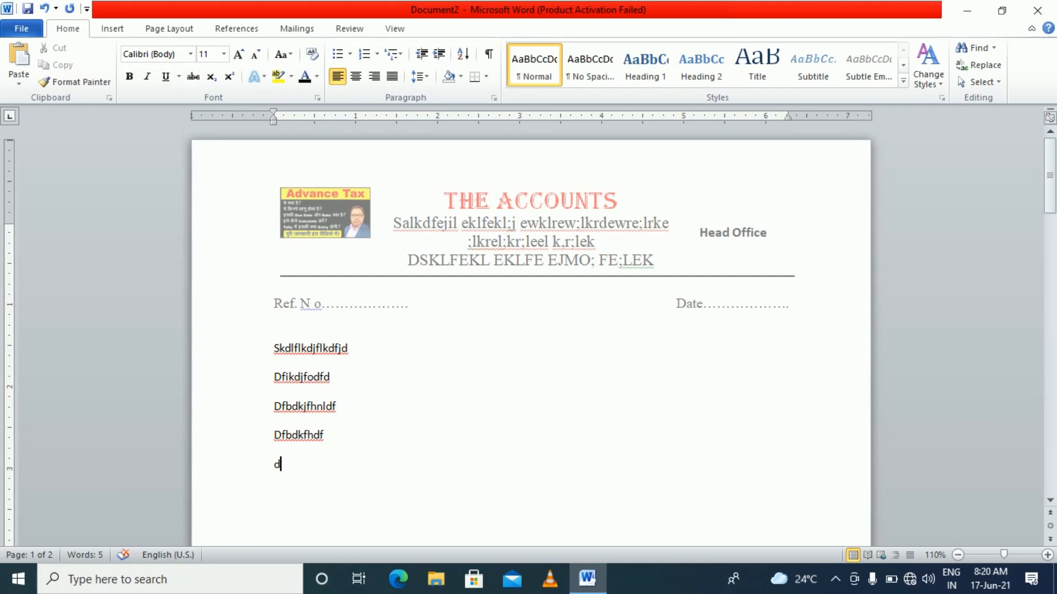
pyautogui.hotkey('ctrl', 's')
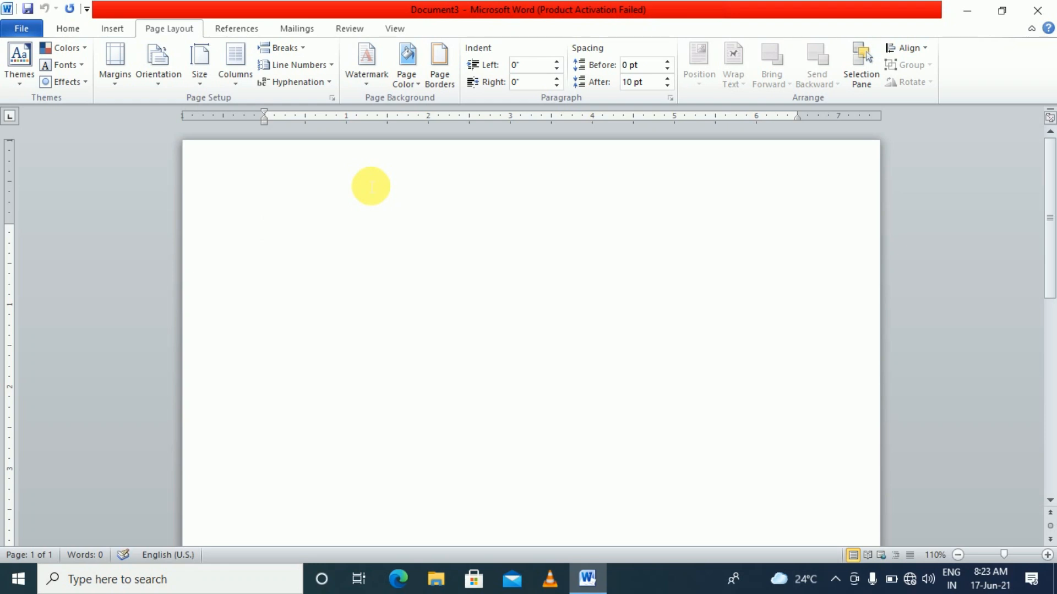
# Type the heading 'Qualification', fixing the typo and trailing space
pyautogui.write('auic')
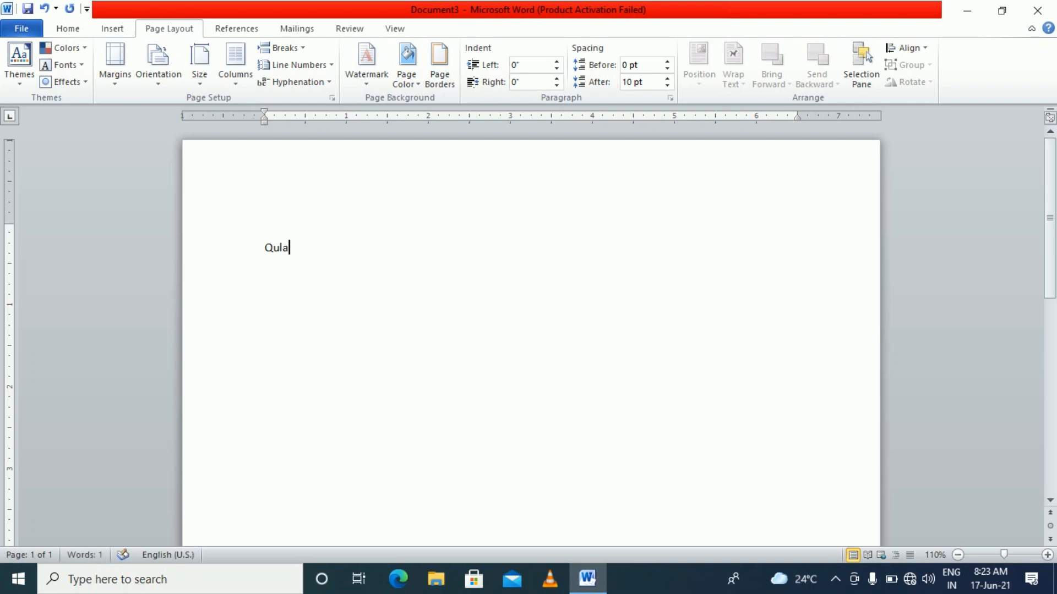
pyautogui.press('BackSpace')
pyautogui.press('BackSpace')
pyautogui.write('alification')
pyautogui.press('Return')
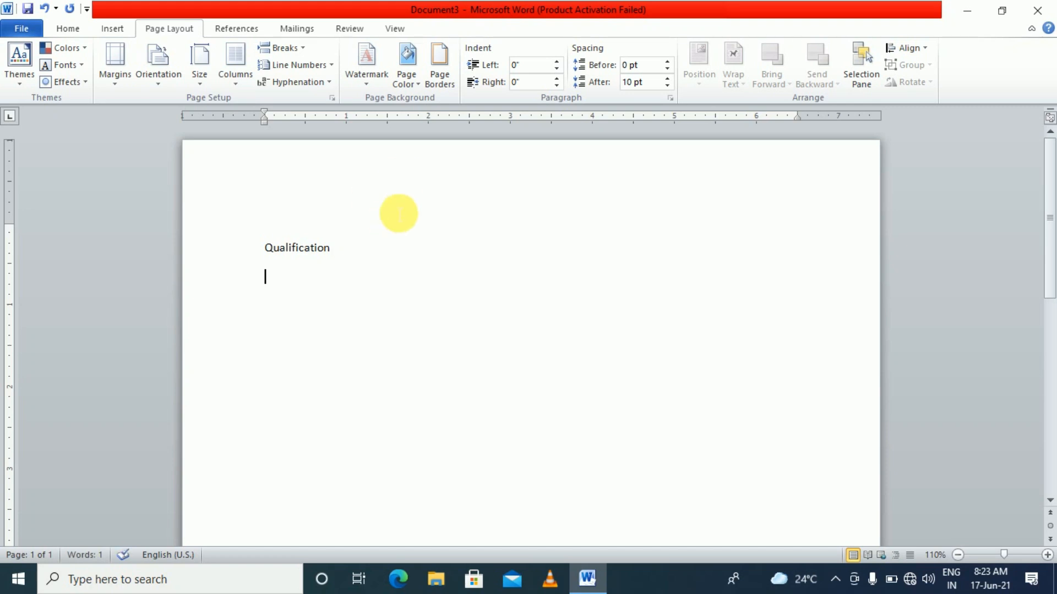
pyautogui.scroll(7, 432, 188)
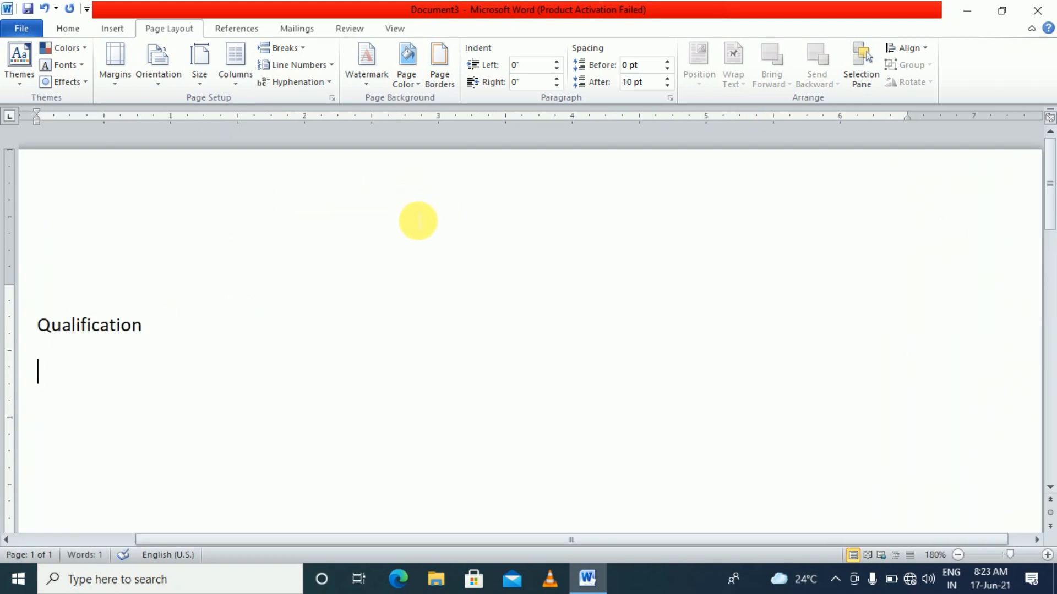
pyautogui.moveTo(427, 539); pyautogui.dragTo(305, 549)
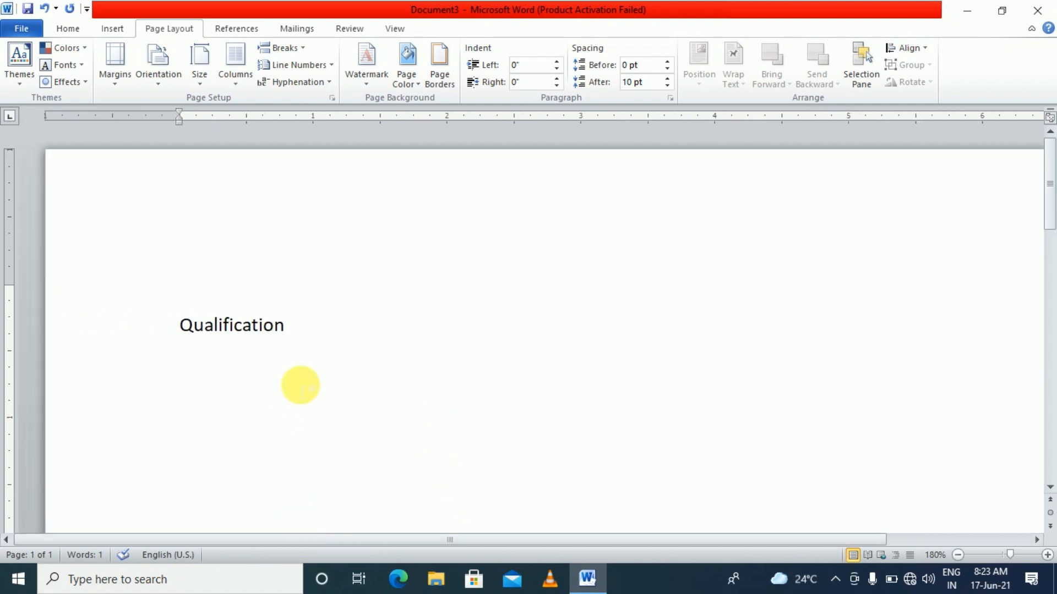
pyautogui.click(303, 340)
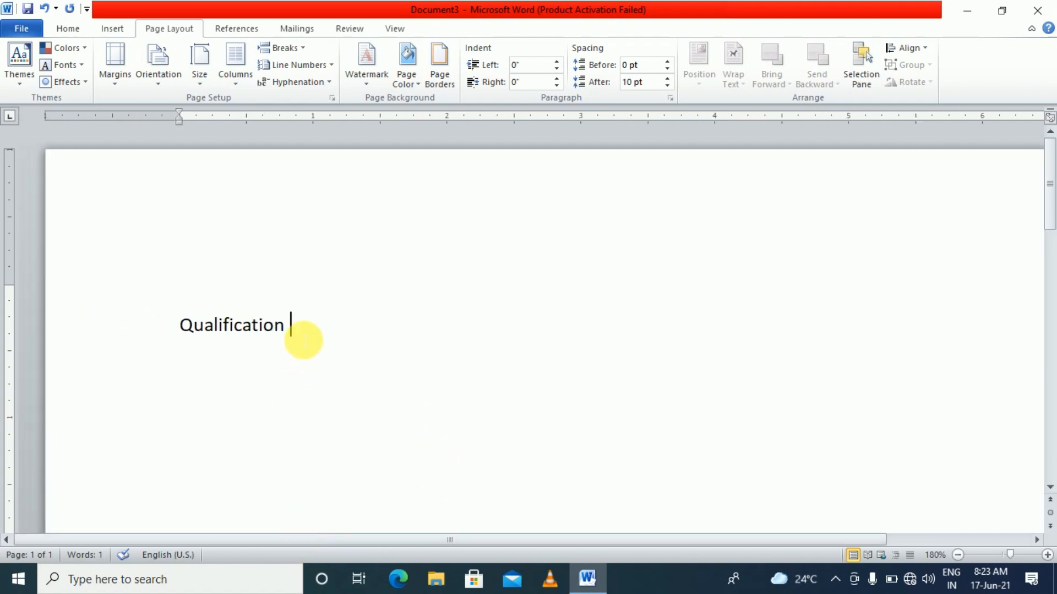
pyautogui.press('BackSpace')
pyautogui.press('Return')
# Add a three-item numbered list of filler text under the heading
pyautogui.write('1')
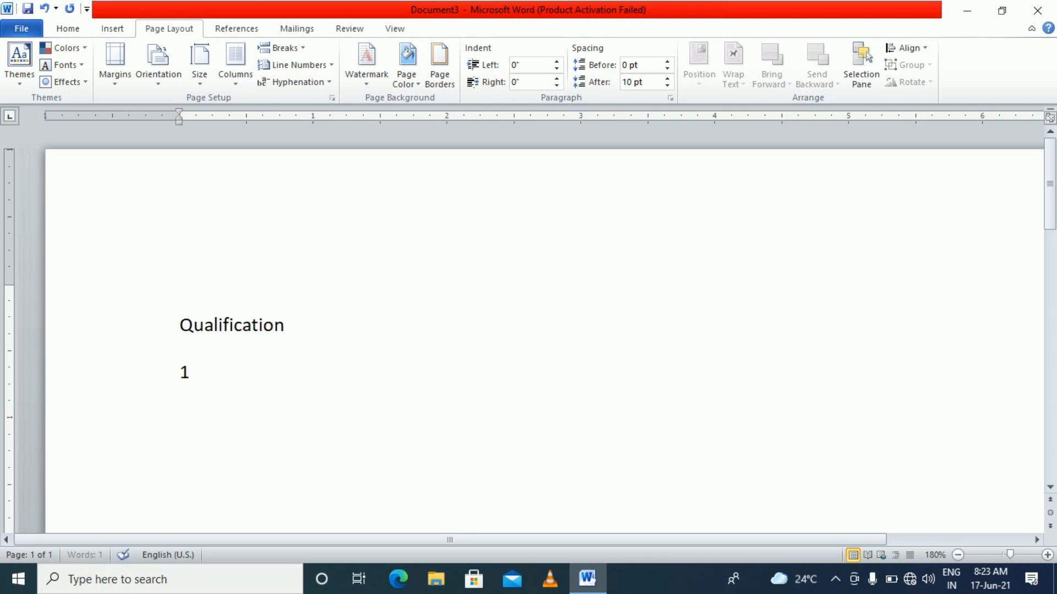
pyautogui.write('. dklfjdklfjdkljfkldsjf')
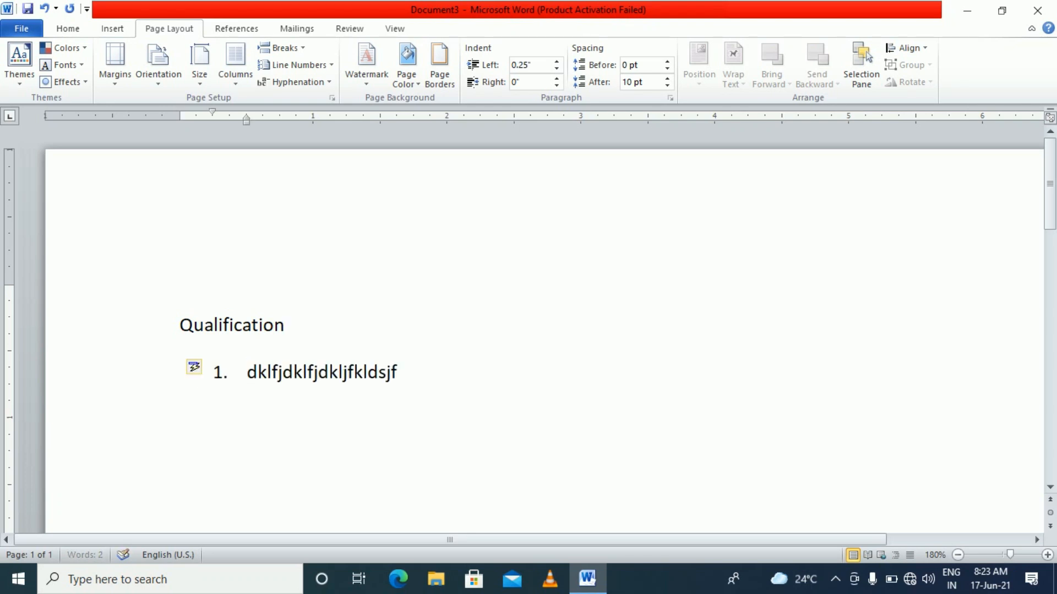
pyautogui.write('kld lkdfdlkf')
pyautogui.press('Return')
pyautogui.write('dklfdlkfjlkdjf')
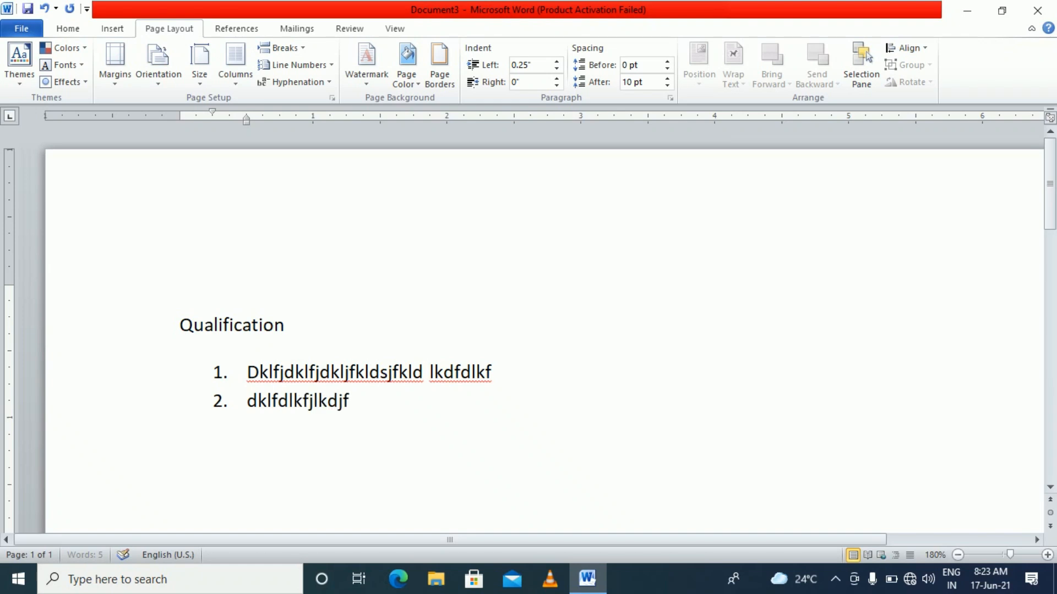
pyautogui.write('kldjflkdjfdlkfjldks')
pyautogui.press('Return')
pyautogui.write('lkdfkldjflk')
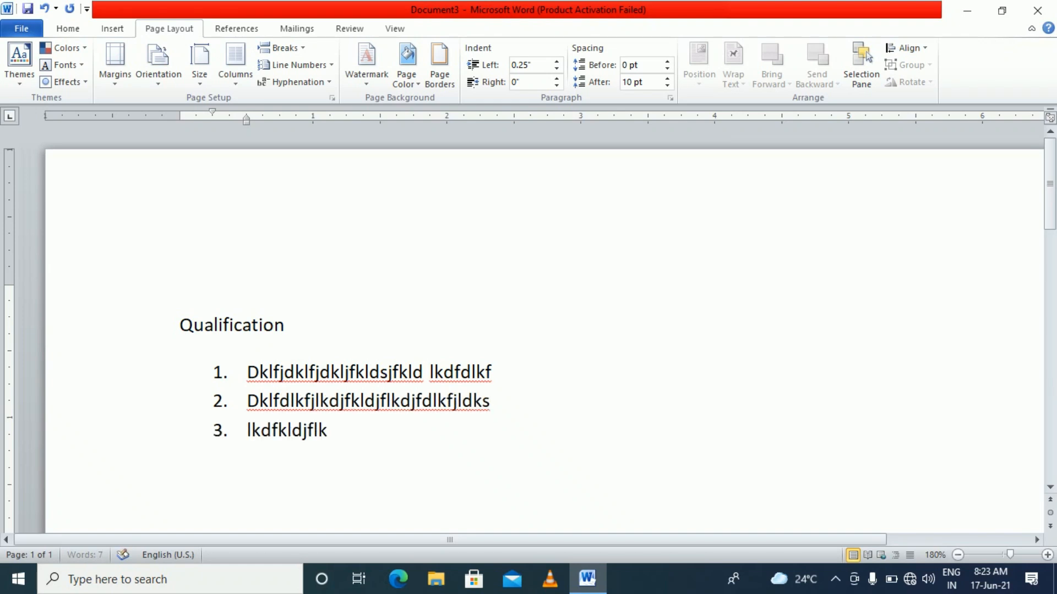
pyautogui.write('djfldkfjd')
pyautogui.press('Return')
pyautogui.press('BackSpace')
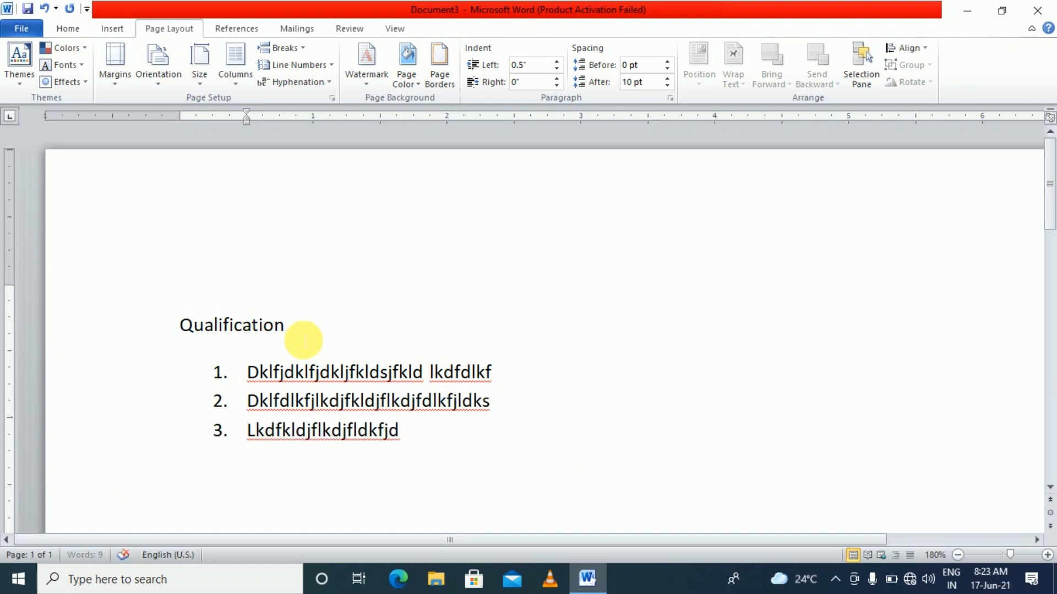
# Select all three list items and delete them
pyautogui.click(305, 372)
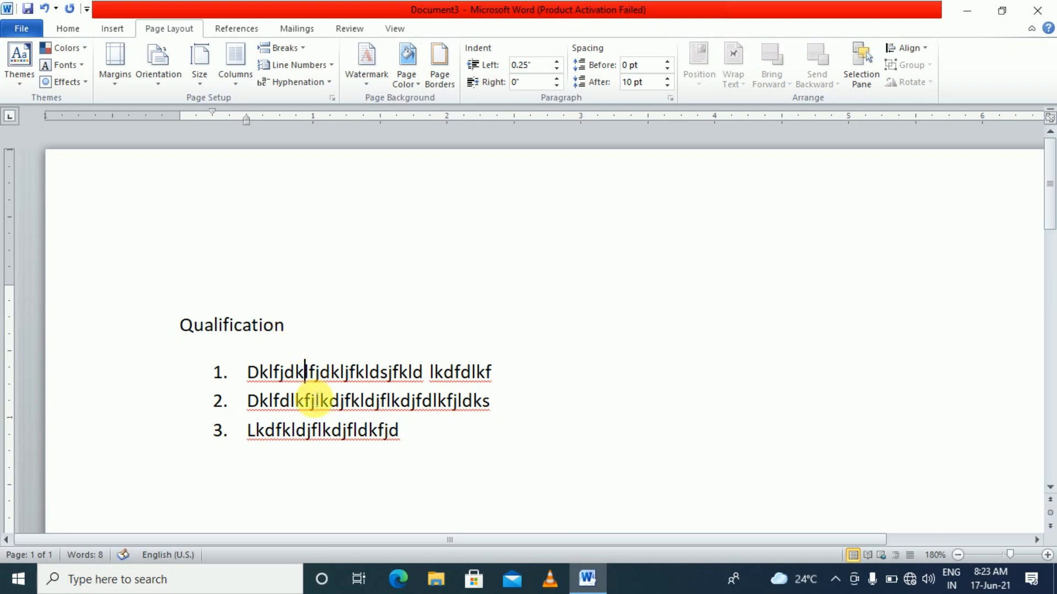
pyautogui.click(311, 401)
pyautogui.click(312, 429)
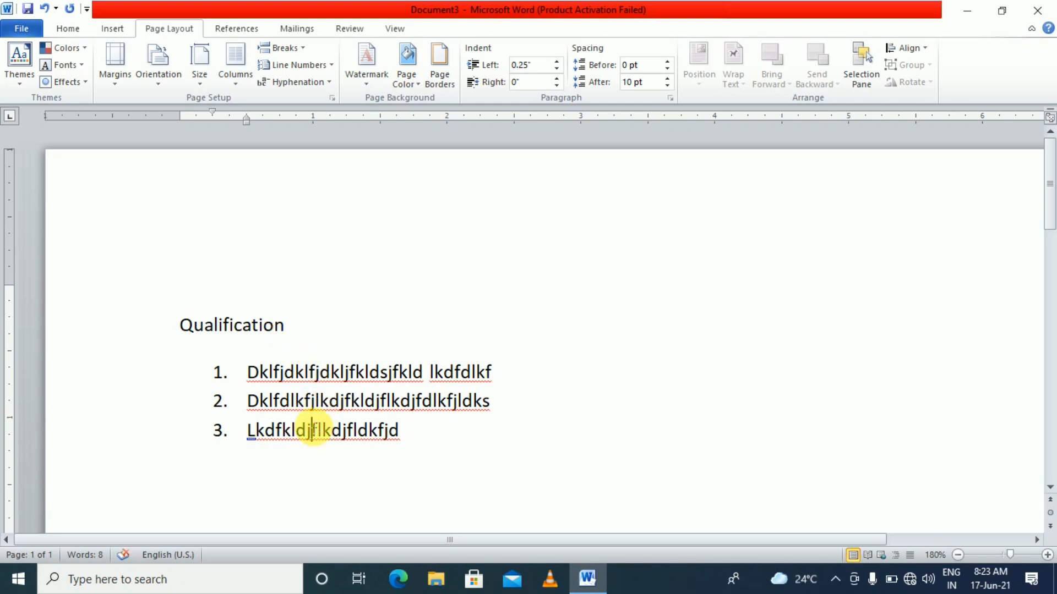
pyautogui.click(306, 372)
pyautogui.click(315, 401)
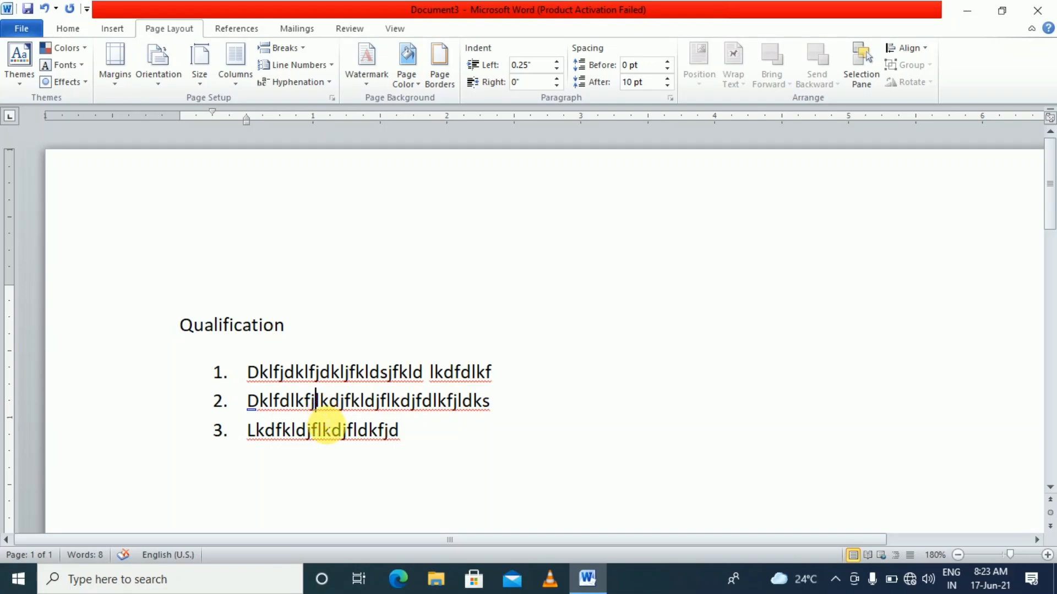
pyautogui.click(323, 430)
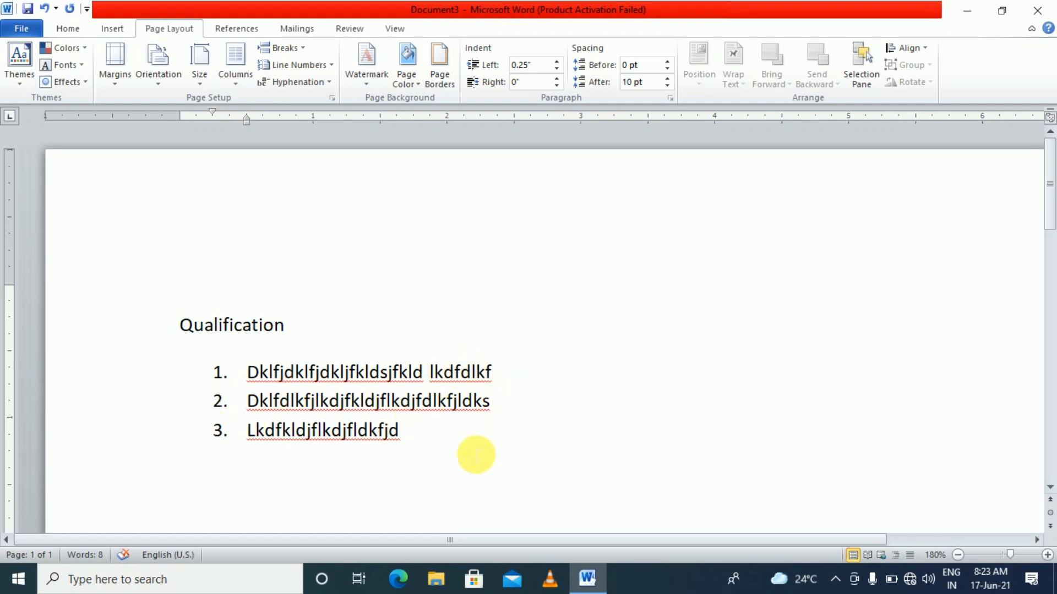
pyautogui.moveTo(453, 459); pyautogui.dragTo(275, 370)
pyautogui.press('Delete')
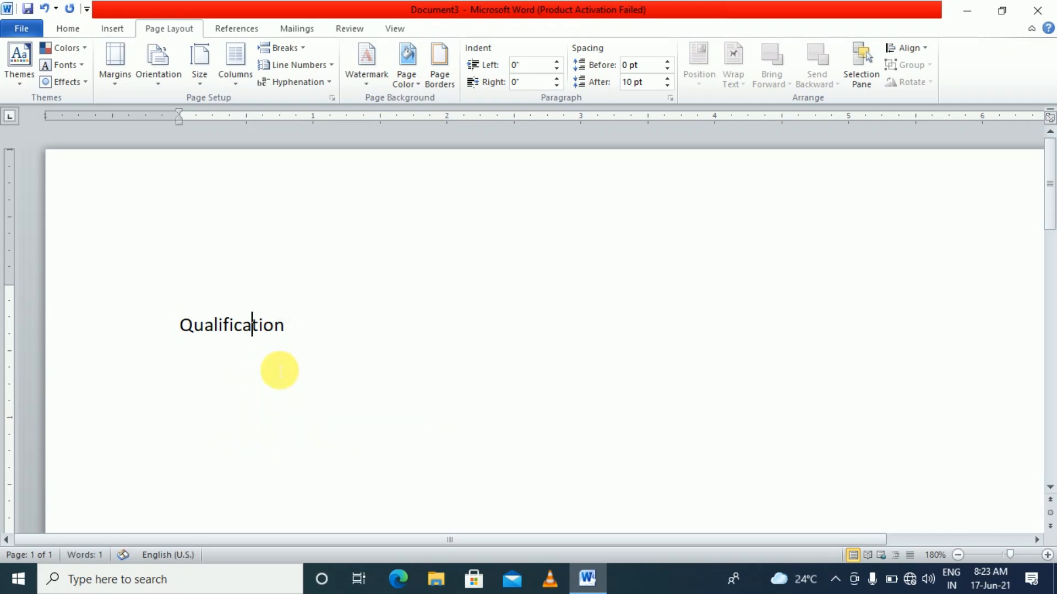
# Remove the line indent and insert a 5-column, 2-row table under Qualification
pyautogui.press('BackSpace')
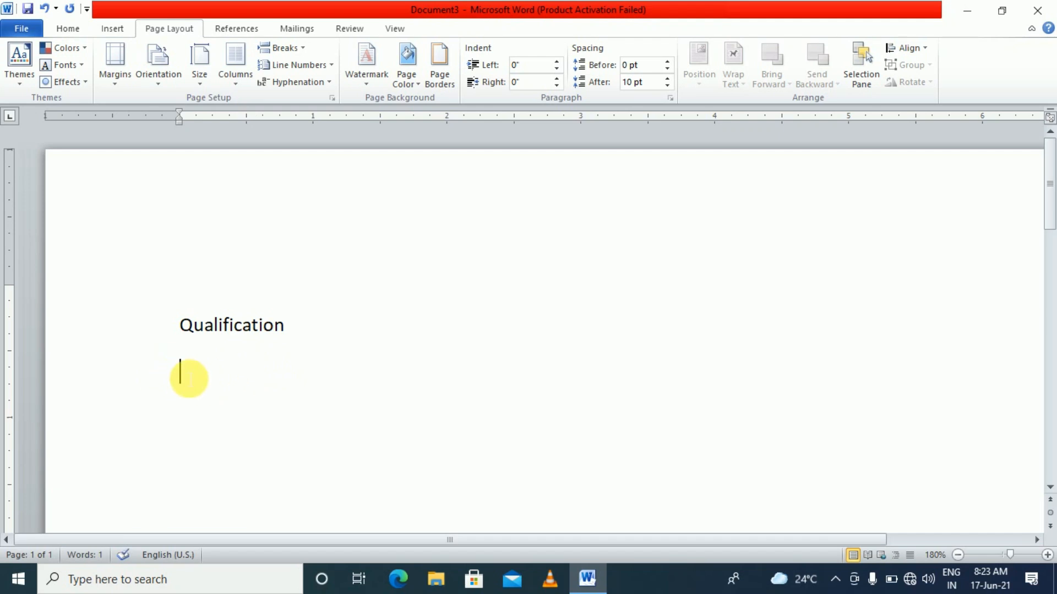
pyautogui.click(112, 28)
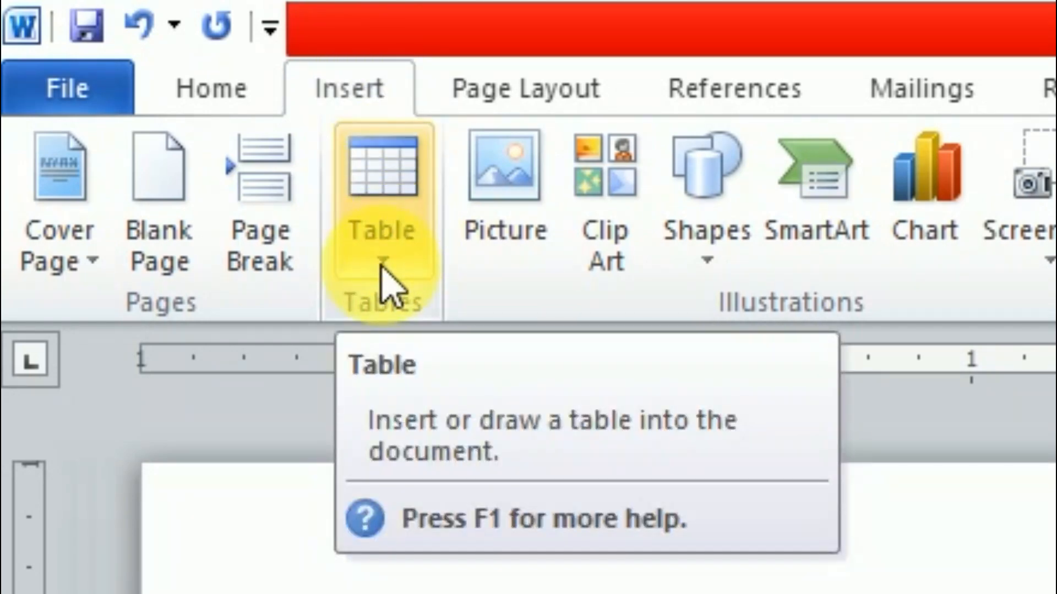
pyautogui.click(384, 283)
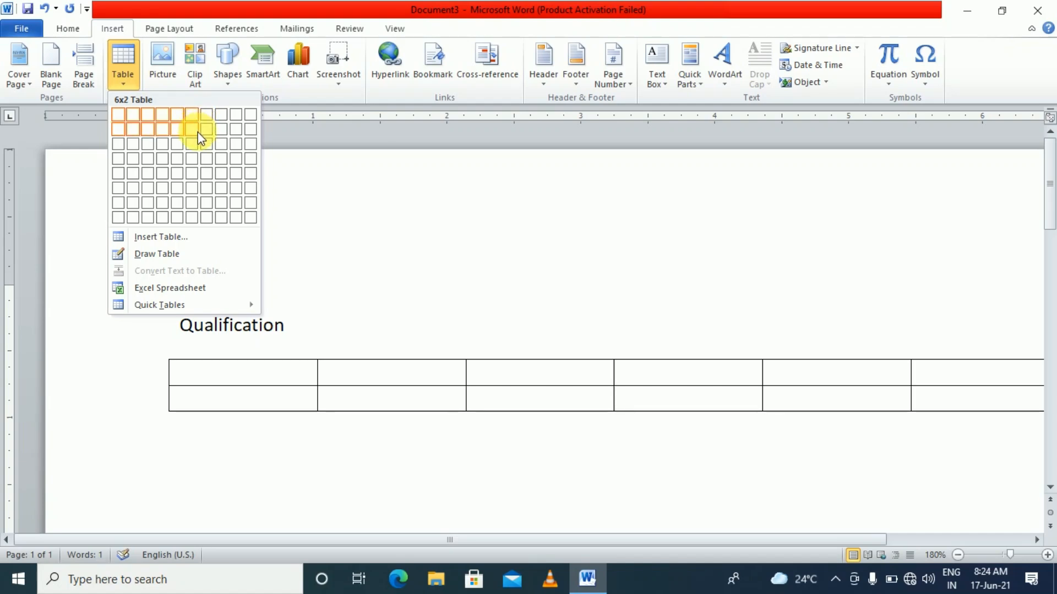
pyautogui.click(199, 160)
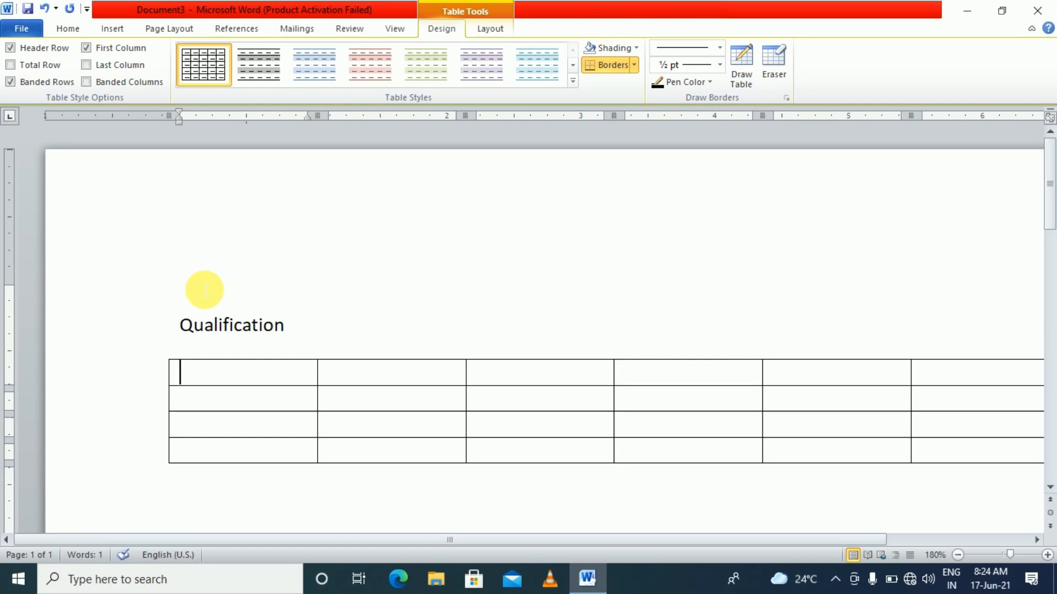
pyautogui.hotkey('ctrl', 'z')
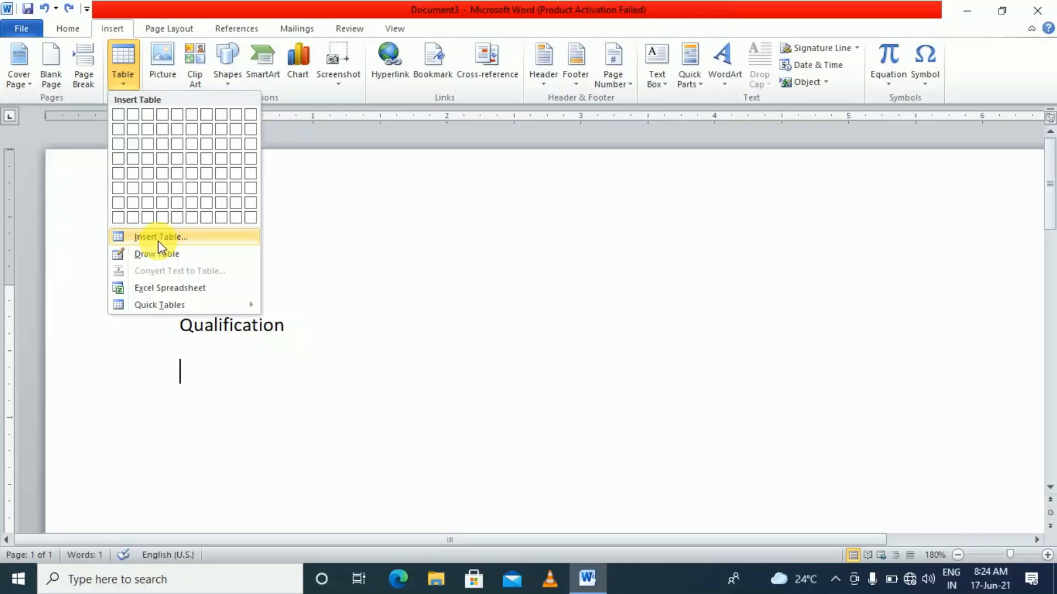
pyautogui.click(264, 402)
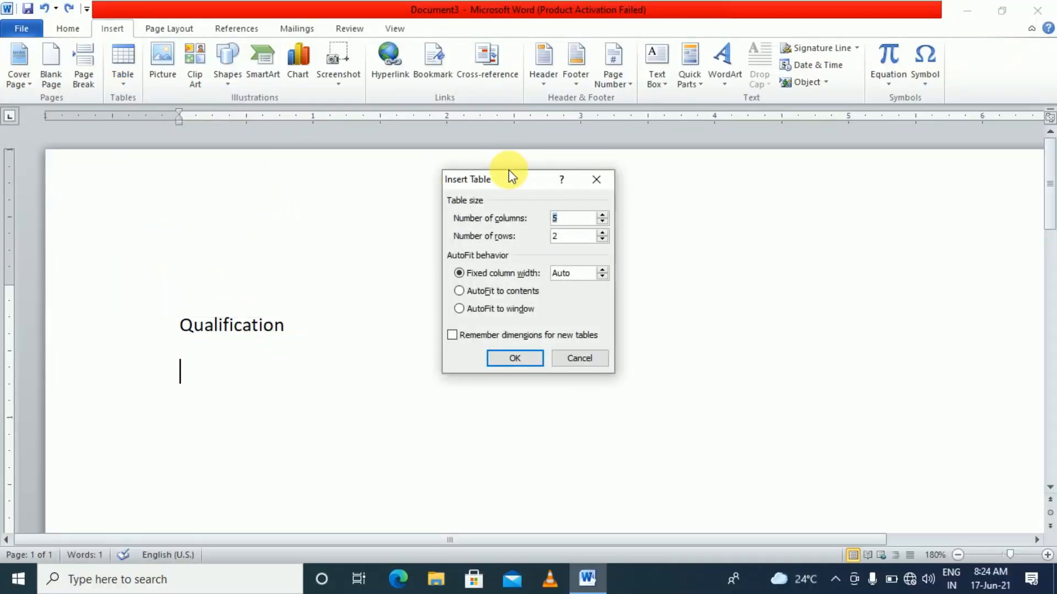
pyautogui.moveTo(507, 186); pyautogui.dragTo(469, 161)
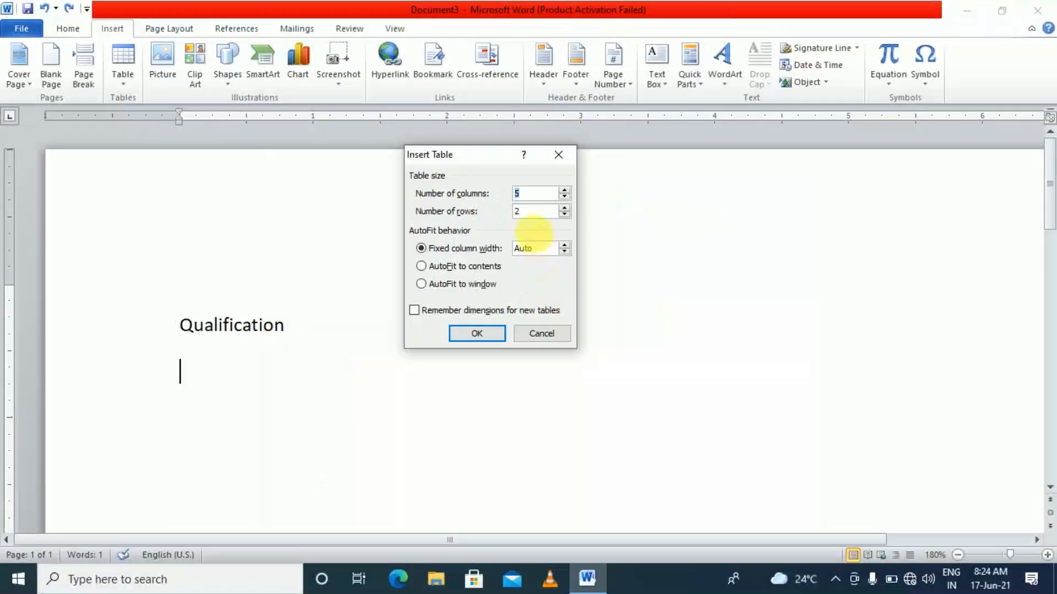
pyautogui.click(499, 338)
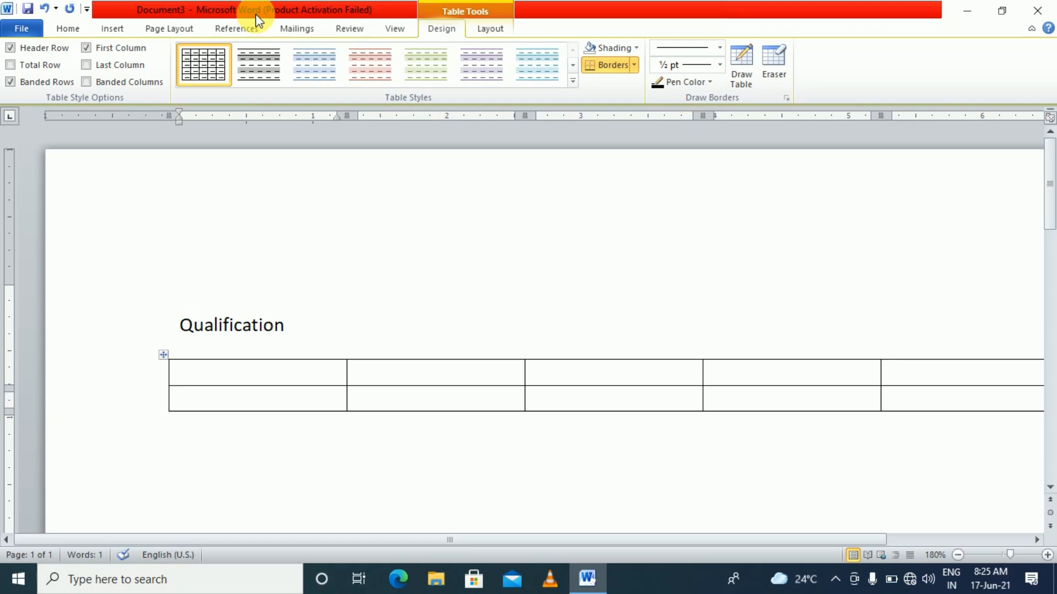
# Fill the header row with Degree, Board/Univ., Passing Year, Div. and per
pyautogui.write('Degree')
pyautogui.press('Tab')
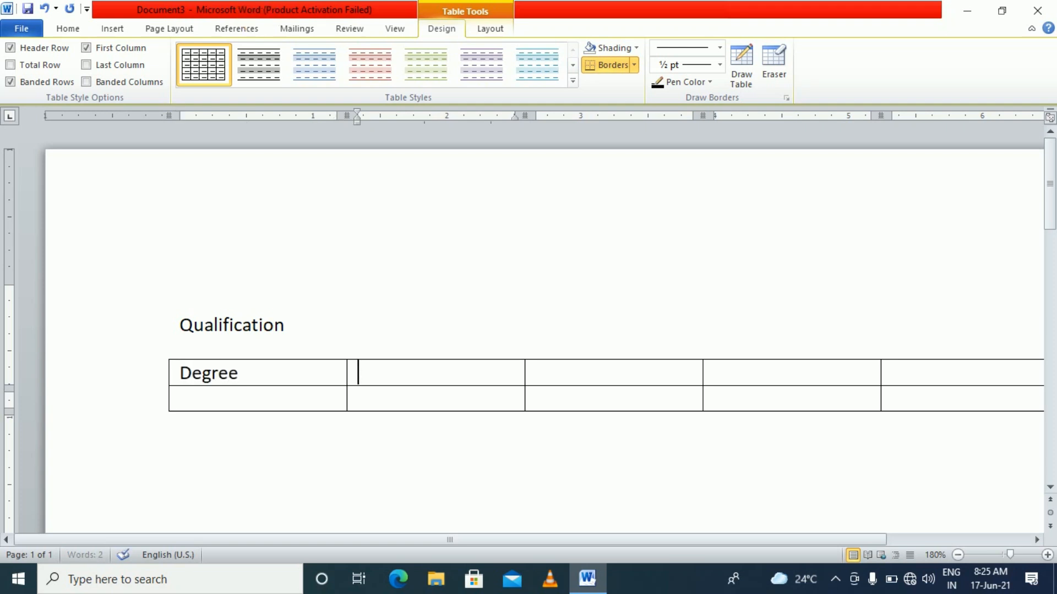
pyautogui.write('Board')
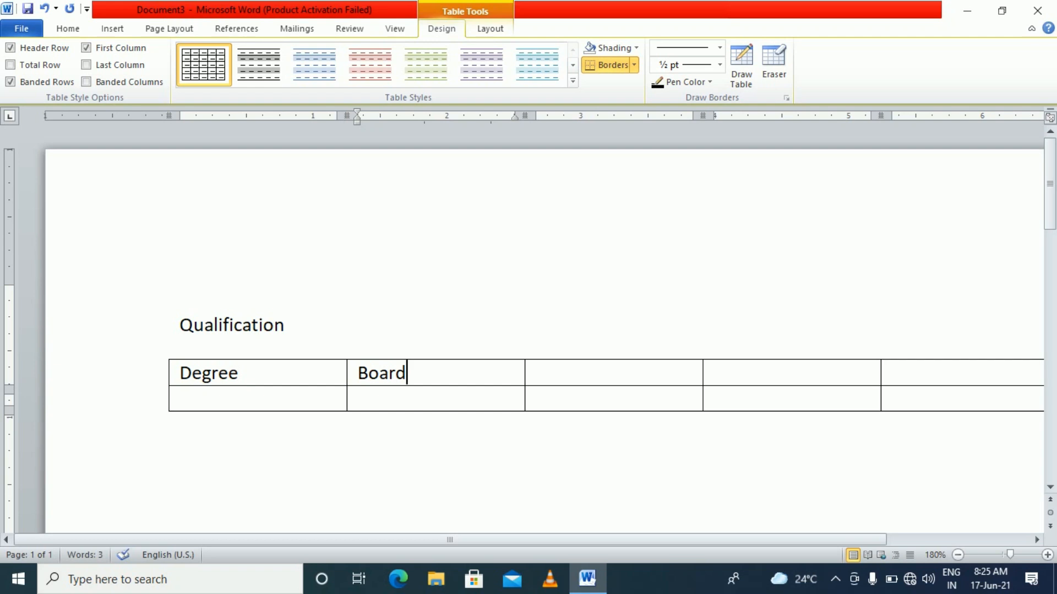
pyautogui.write('/Univ.')
pyautogui.press('Tab')
pyautogui.write('Passing Year')
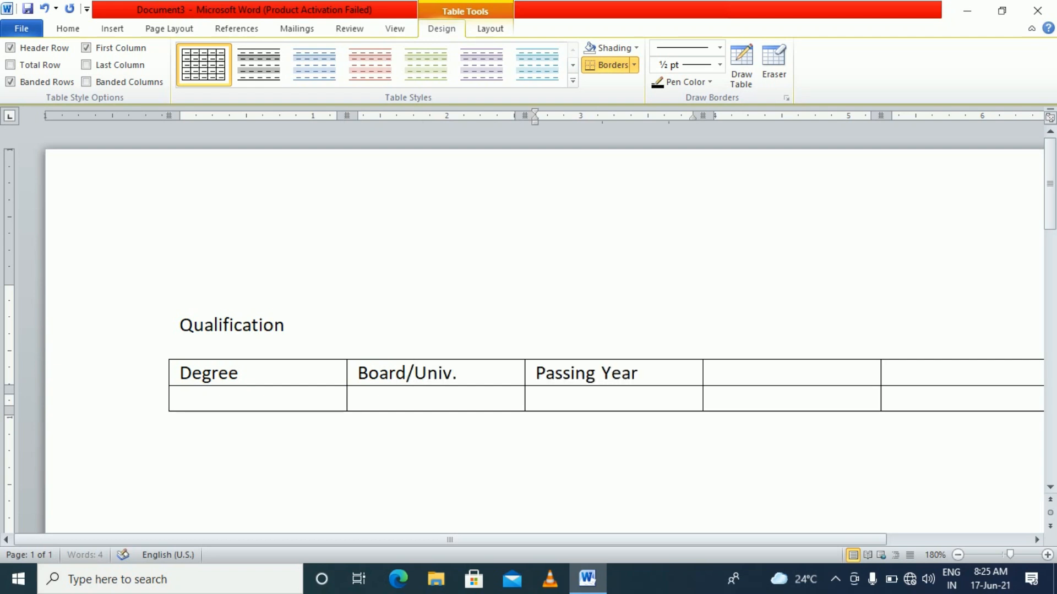
pyautogui.press('Tab')
pyautogui.write('Div.')
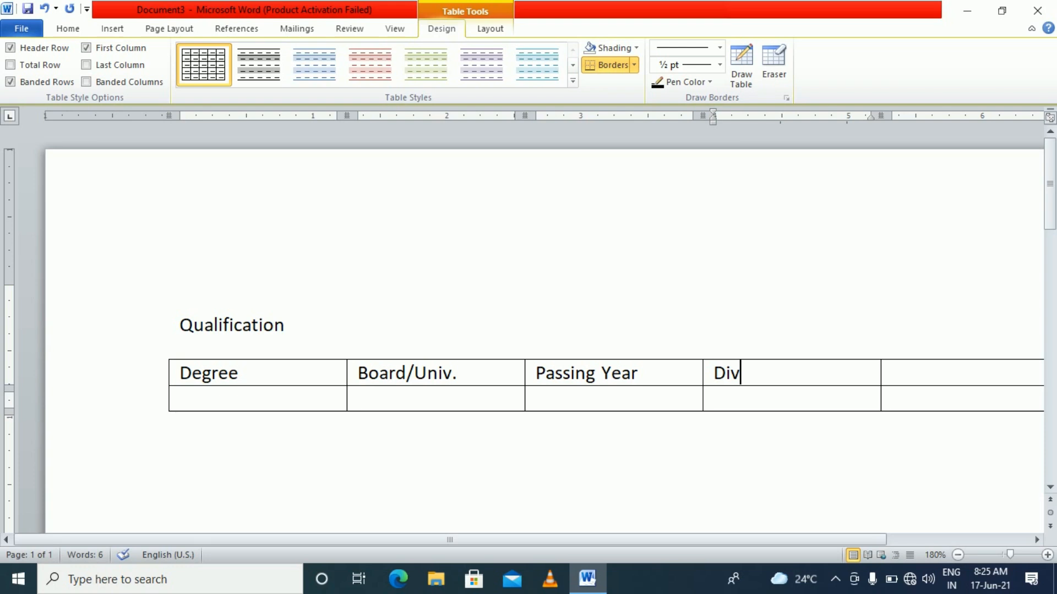
pyautogui.press('Tab')
pyautogui.write('per')
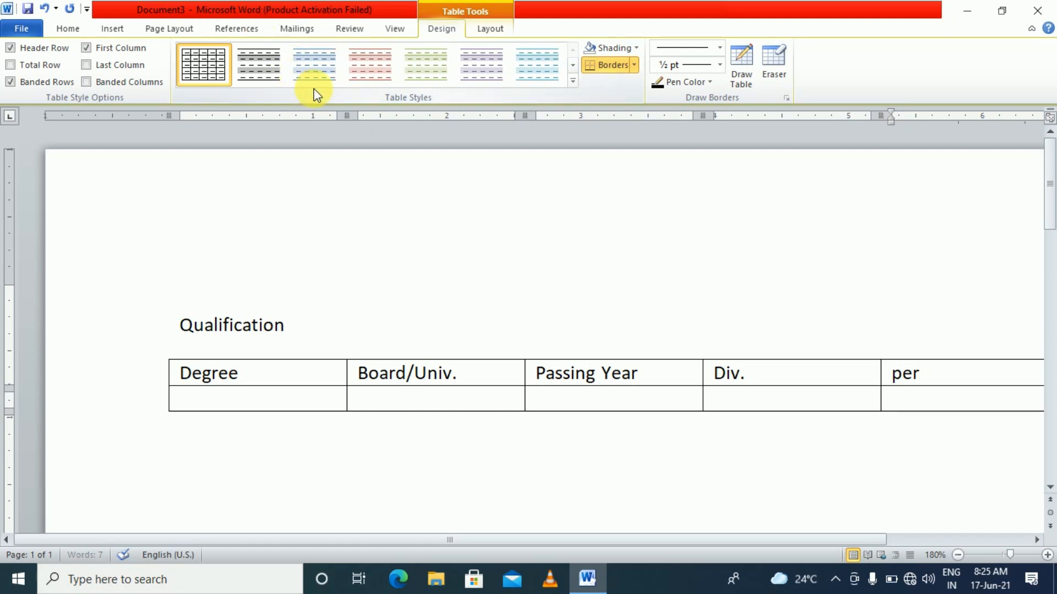
pyautogui.keyDown('ctrl'); pyautogui.scroll(-4, 290, 341); pyautogui.keyUp('ctrl')
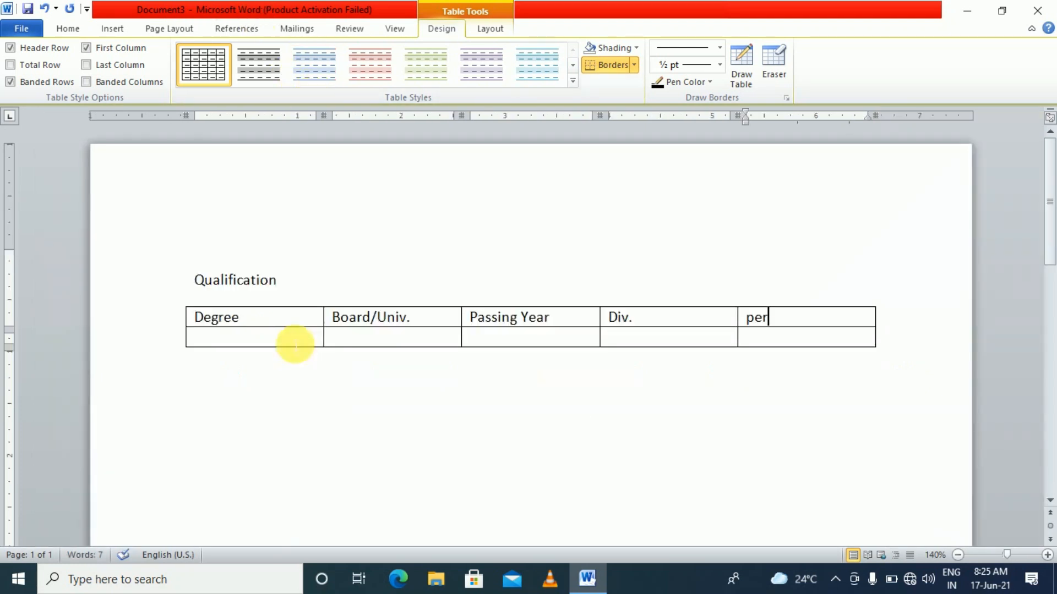
pyautogui.click(290, 338)
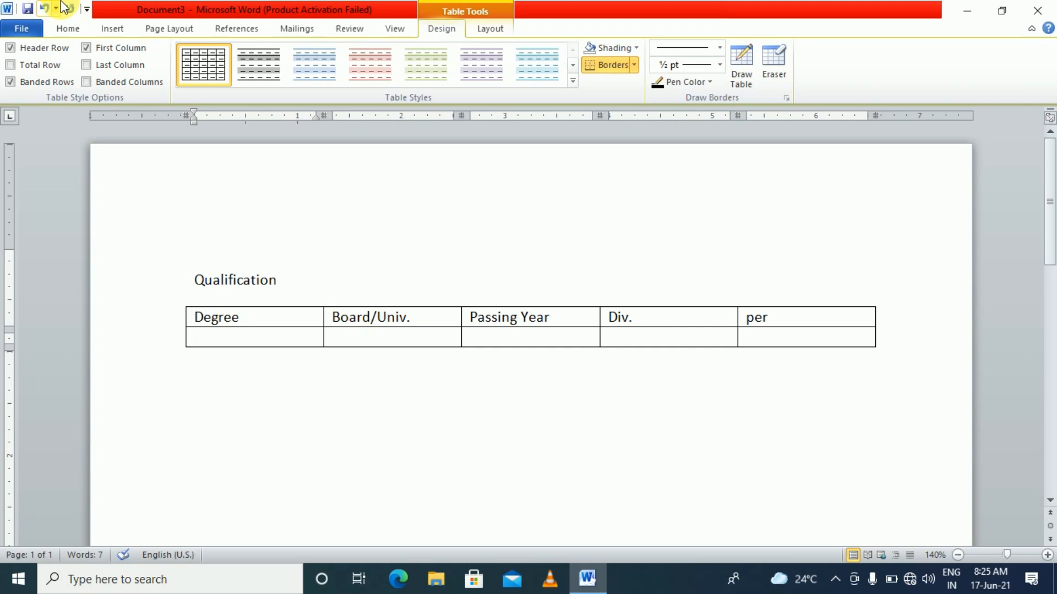
# Fill row 2 with B.Com, TMBU, 2010, 1st and 70%
pyautogui.write('B.Co')
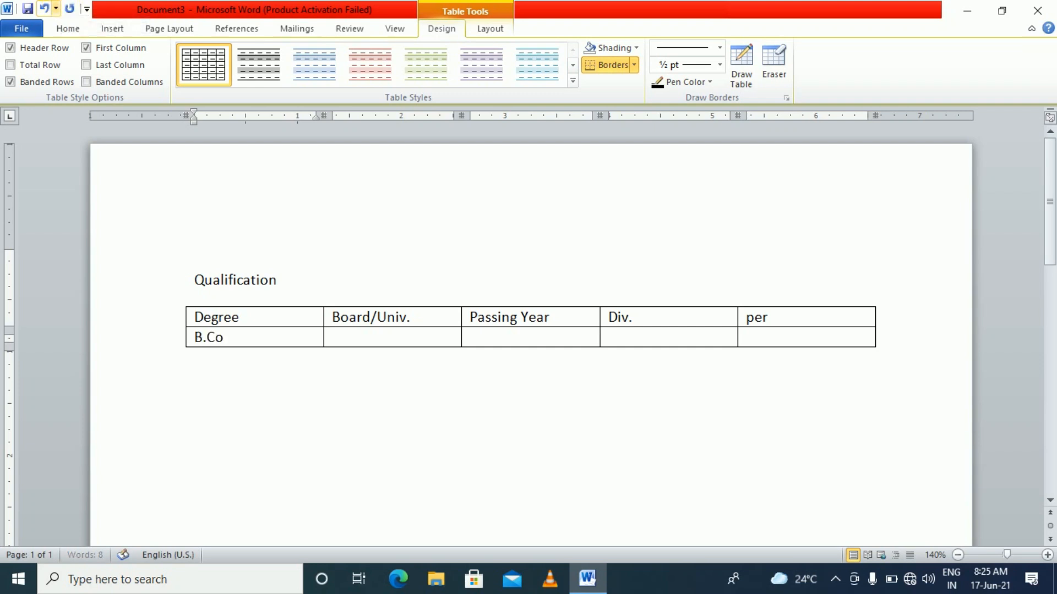
pyautogui.write('m')
pyautogui.press('Tab')
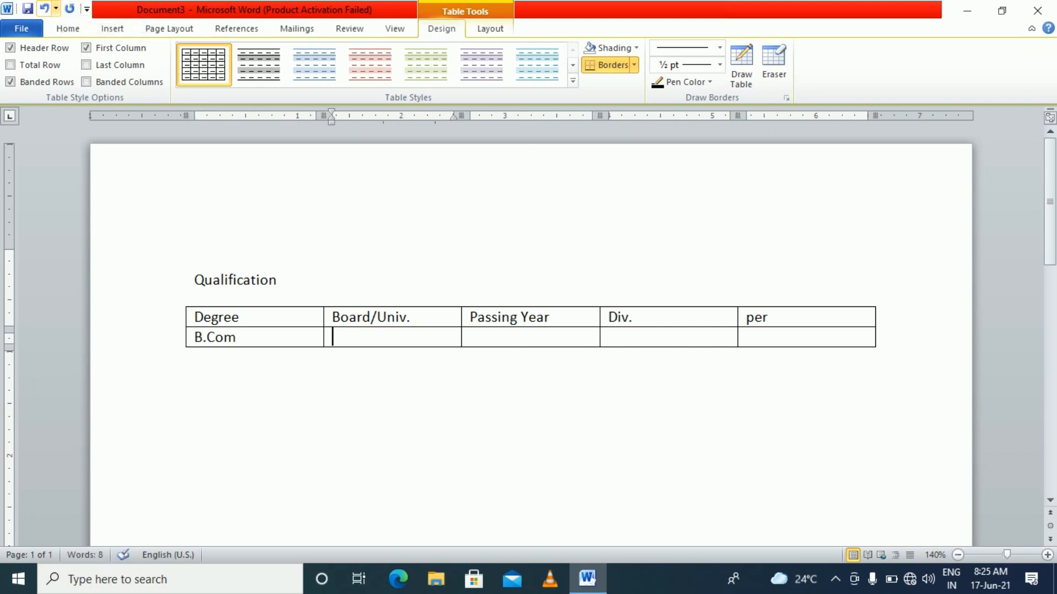
pyautogui.write('TMBU')
pyautogui.press('Tab')
pyautogui.write('2010')
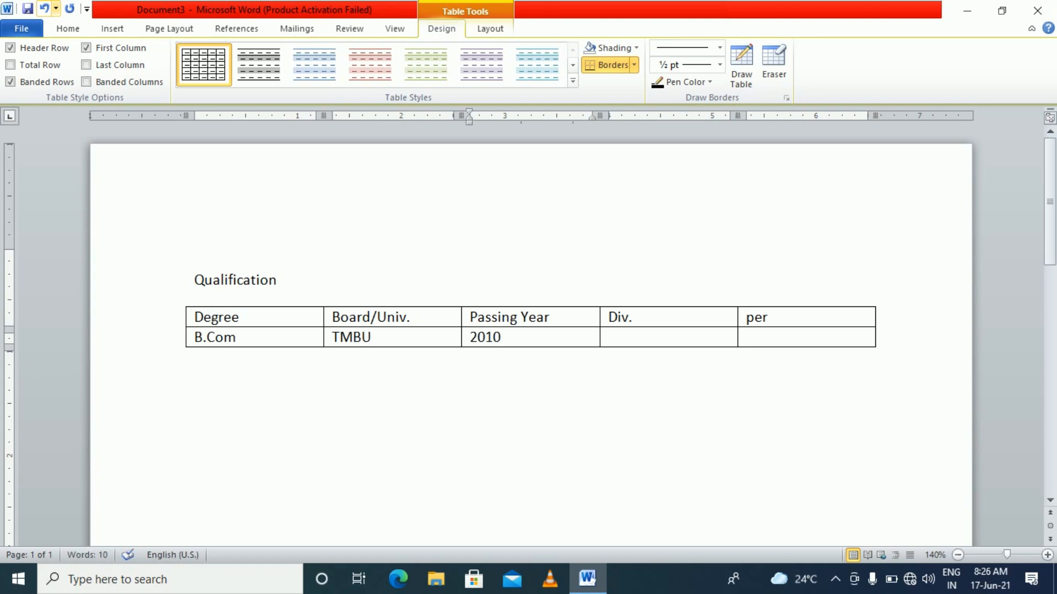
pyautogui.press('Tab')
pyautogui.write('1st')
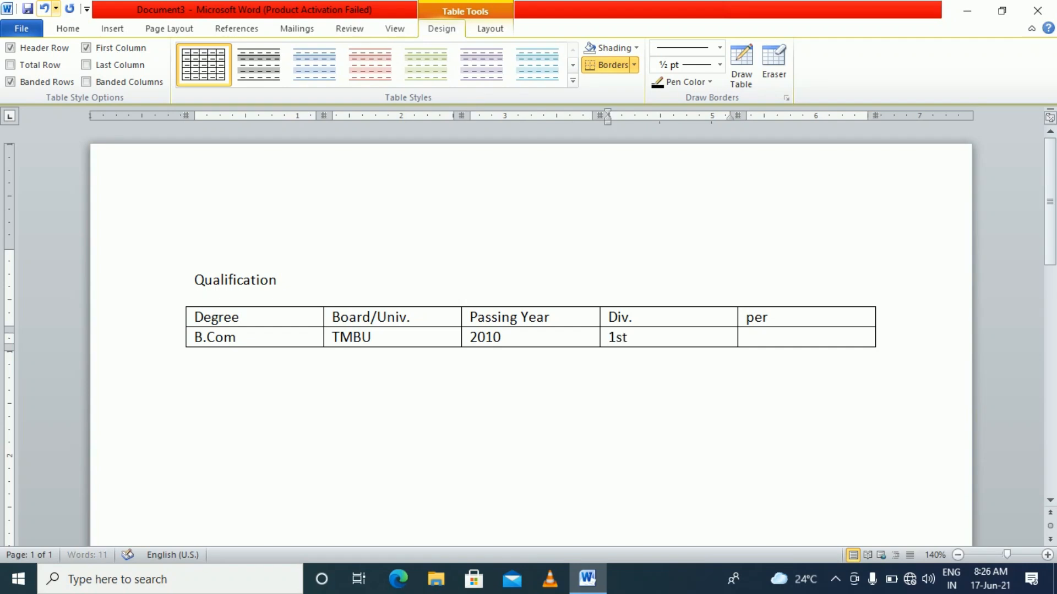
pyautogui.press('Tab')
pyautogui.write('70%')
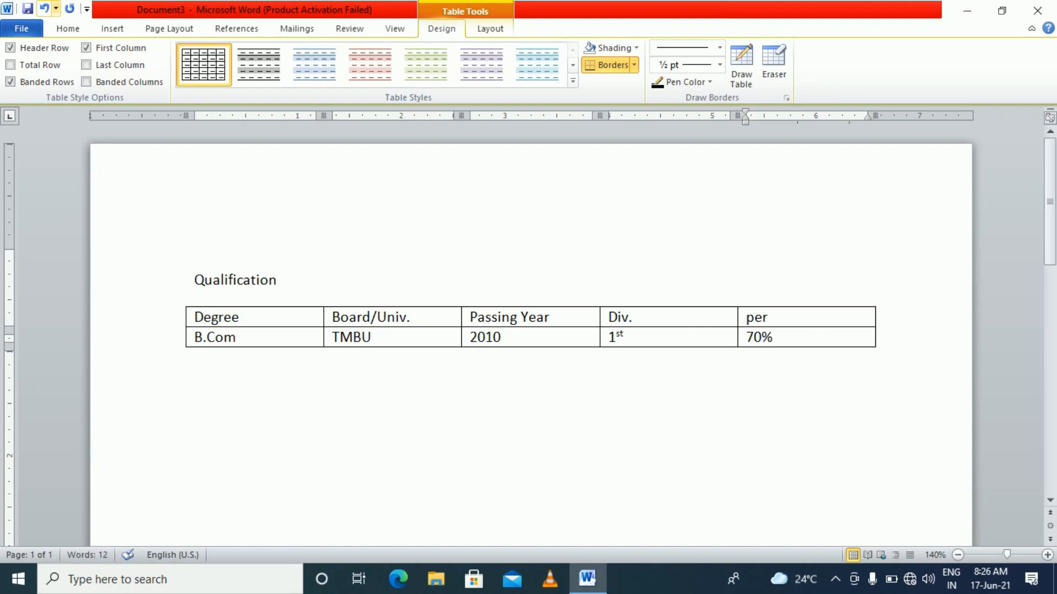
pyautogui.press('Tab')
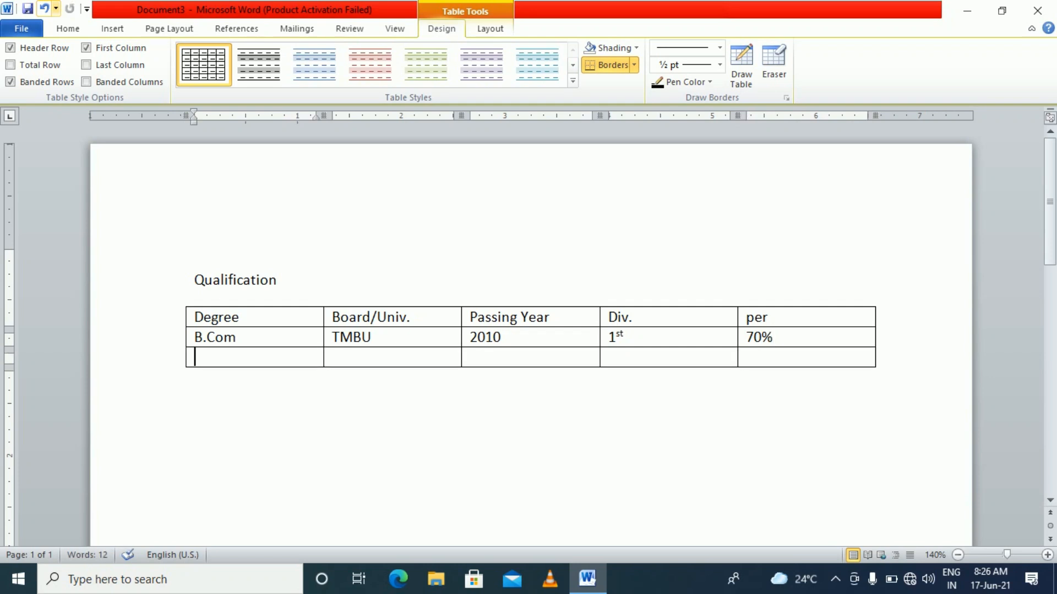
# Add an I.Com row with placeholder text in the other four cells
pyautogui.write('I.Com')
pyautogui.press('Tab')
pyautogui.write('djkfnhdjk')
pyautogui.press('Tab')
pyautogui.write('djfdjk')
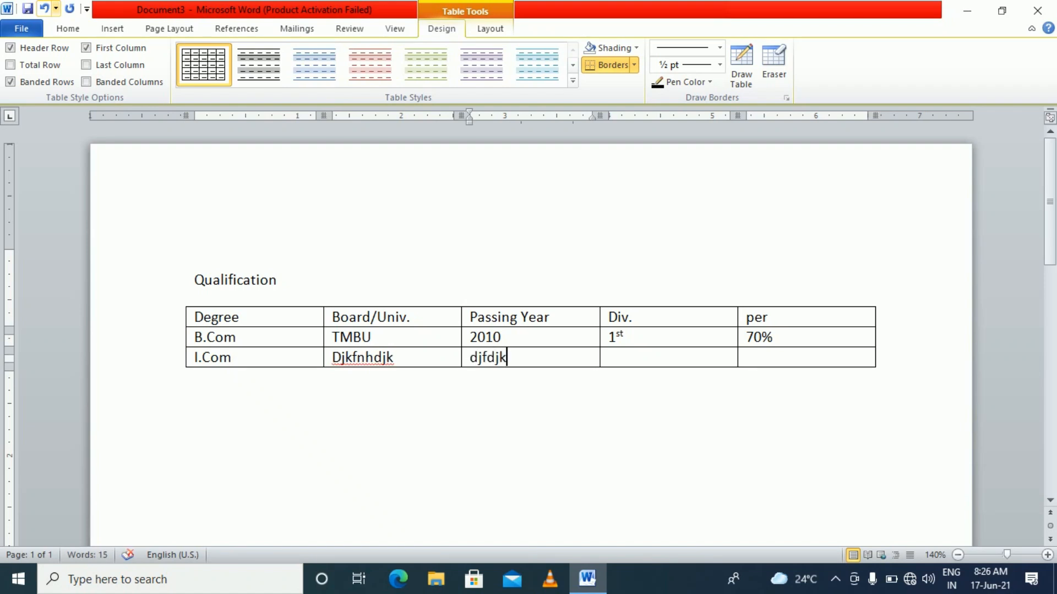
pyautogui.press('Tab')
pyautogui.write('`dkfdkl')
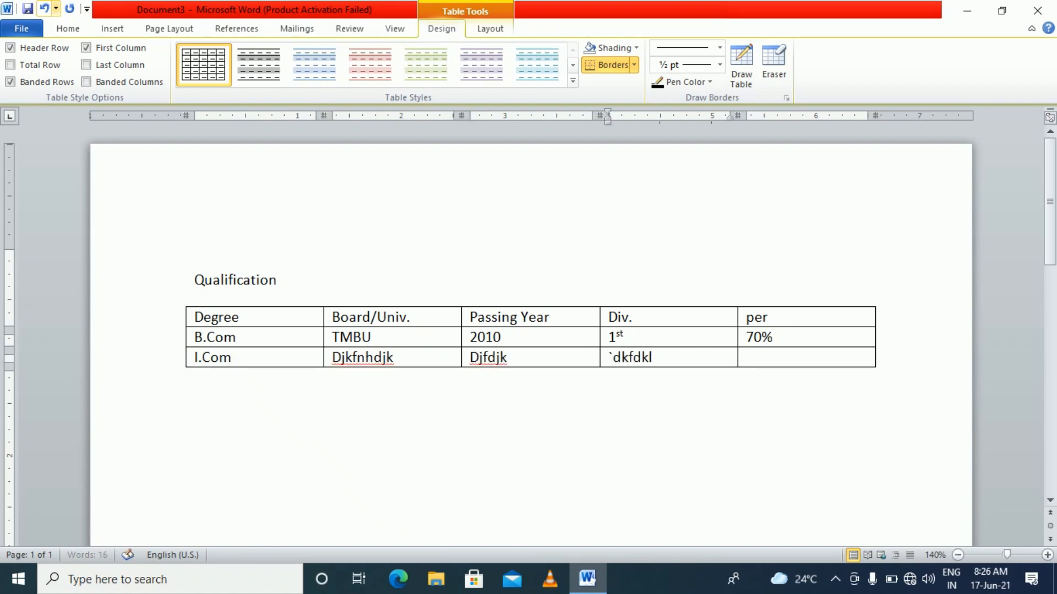
pyautogui.press('Tab')
pyautogui.write('dkfkld')
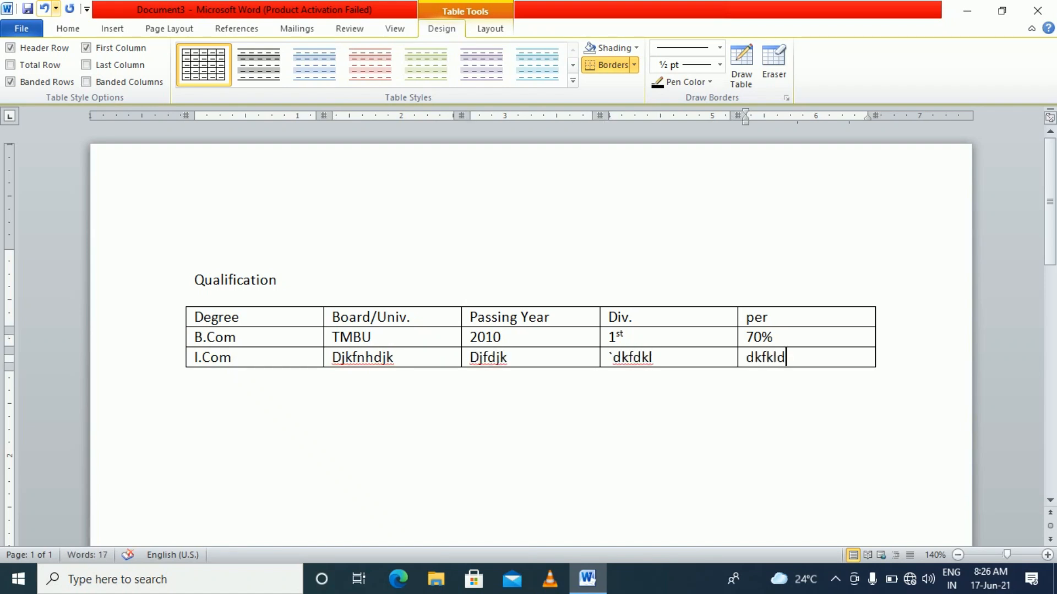
pyautogui.press('Tab')
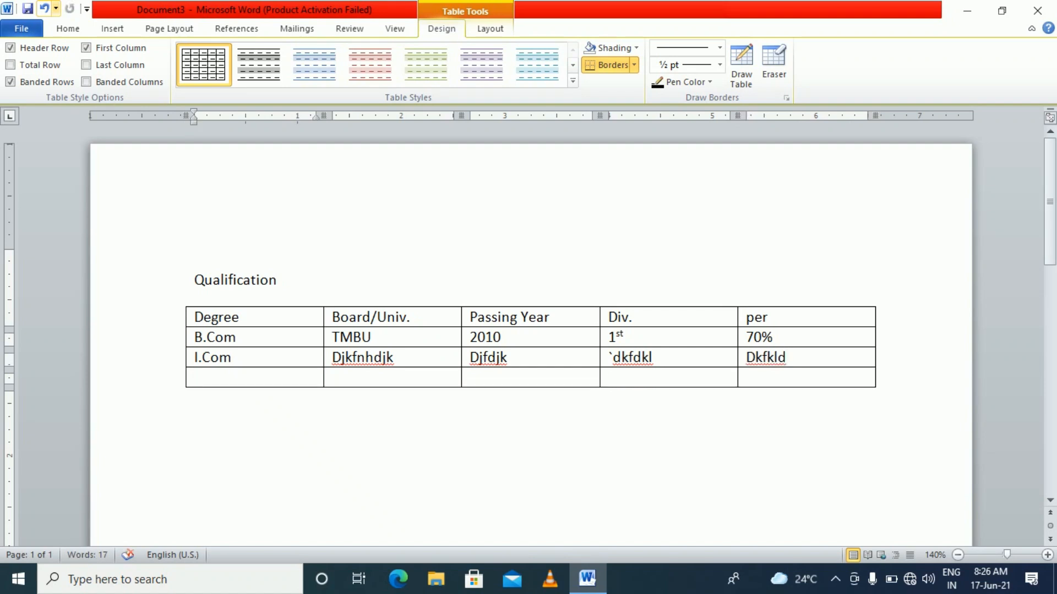
# Add a Matric row with placeholder text, then undo the extra empty row
pyautogui.write('Matric')
pyautogui.press('Tab')
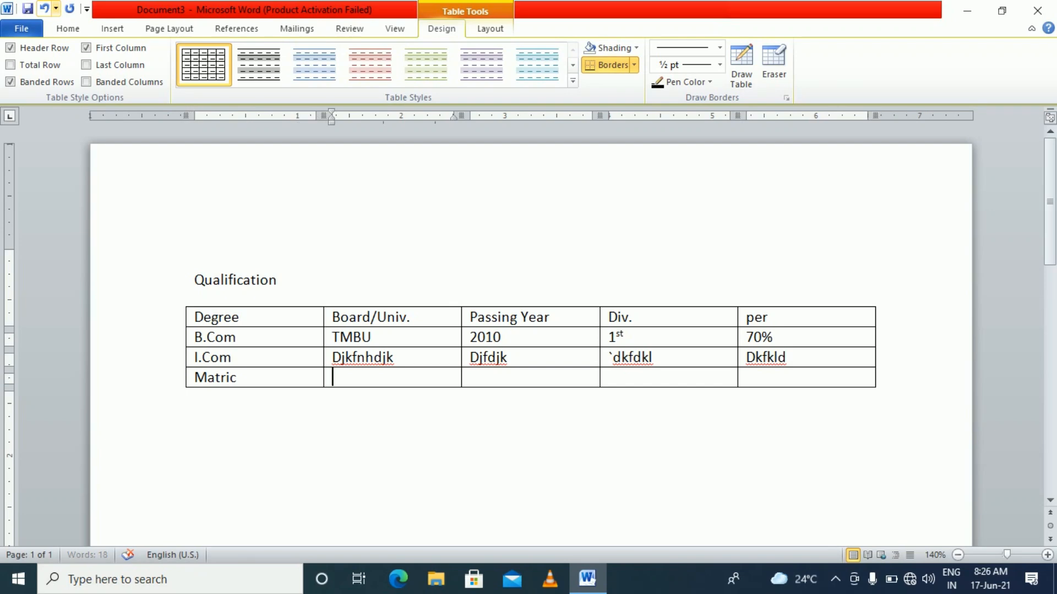
pyautogui.write('kdflkdj')
pyautogui.press('Tab')
pyautogui.write('dklflkdj')
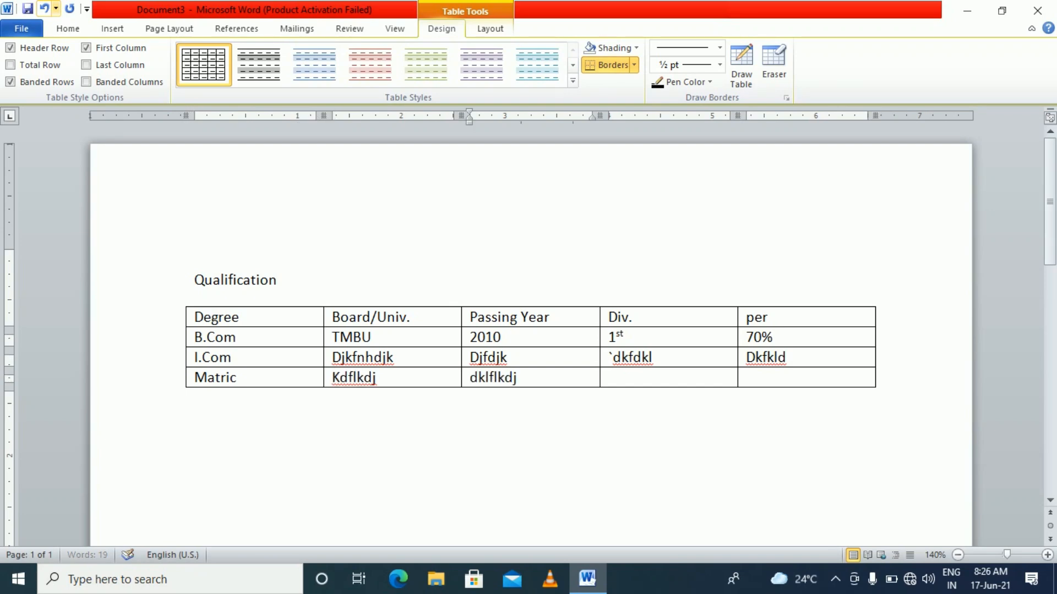
pyautogui.press('Tab')
pyautogui.write('dkfkldj')
pyautogui.press('Tab')
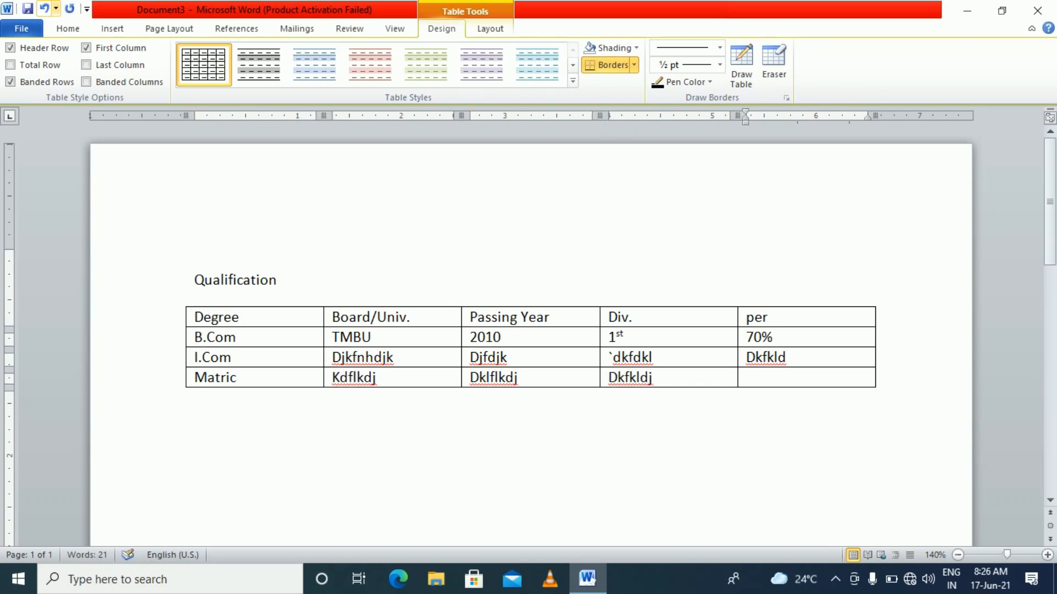
pyautogui.write('kdljfld')
pyautogui.press('Tab')
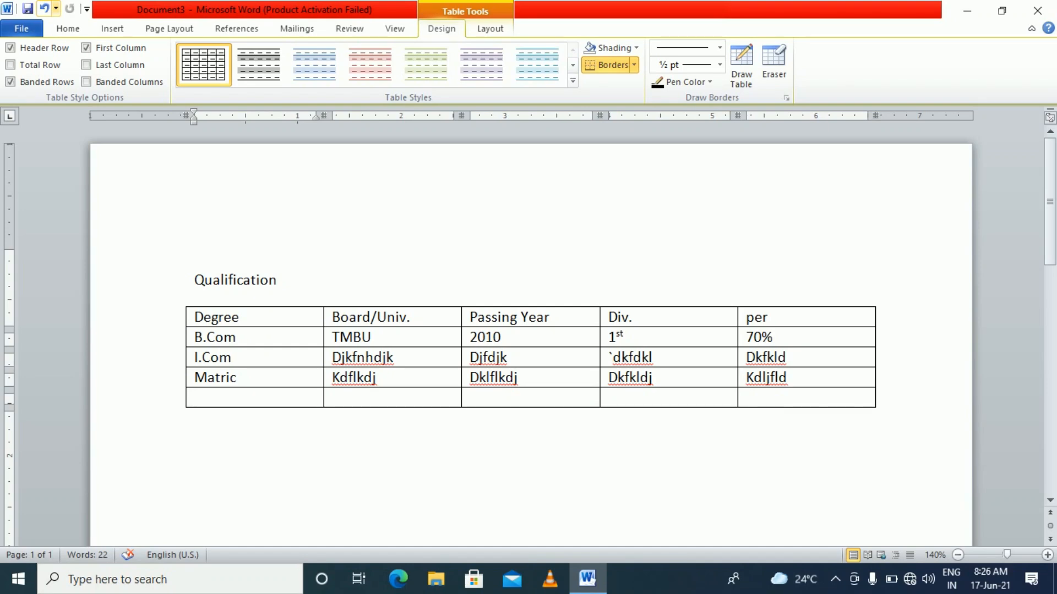
pyautogui.click(46, 8)
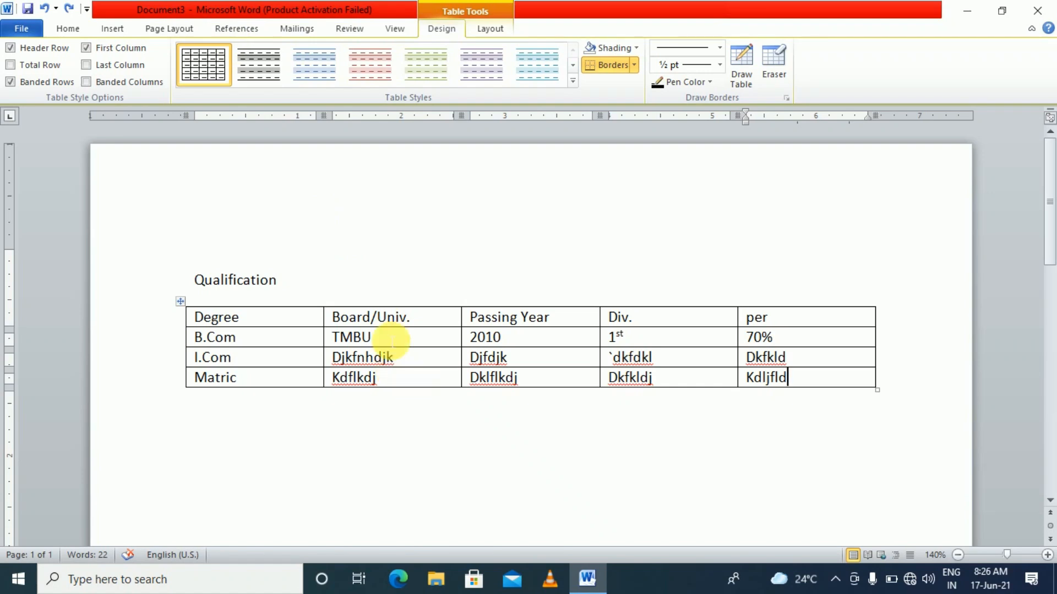
# Insert a blank column to the left of the Passing Year column
pyautogui.click(268, 361)
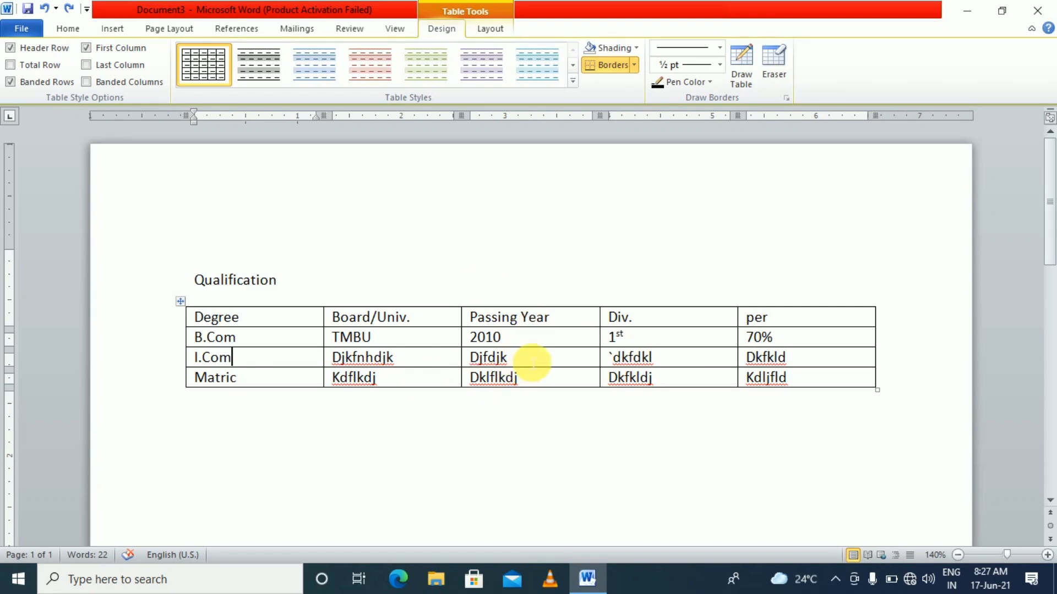
pyautogui.rightClick(531, 342)
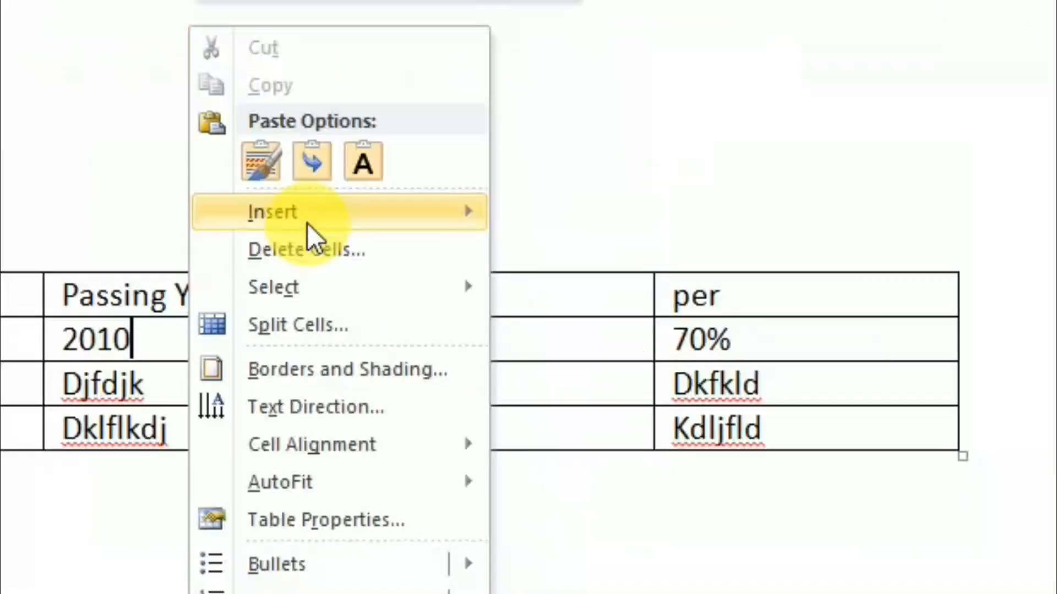
pyautogui.moveTo(581, 286)
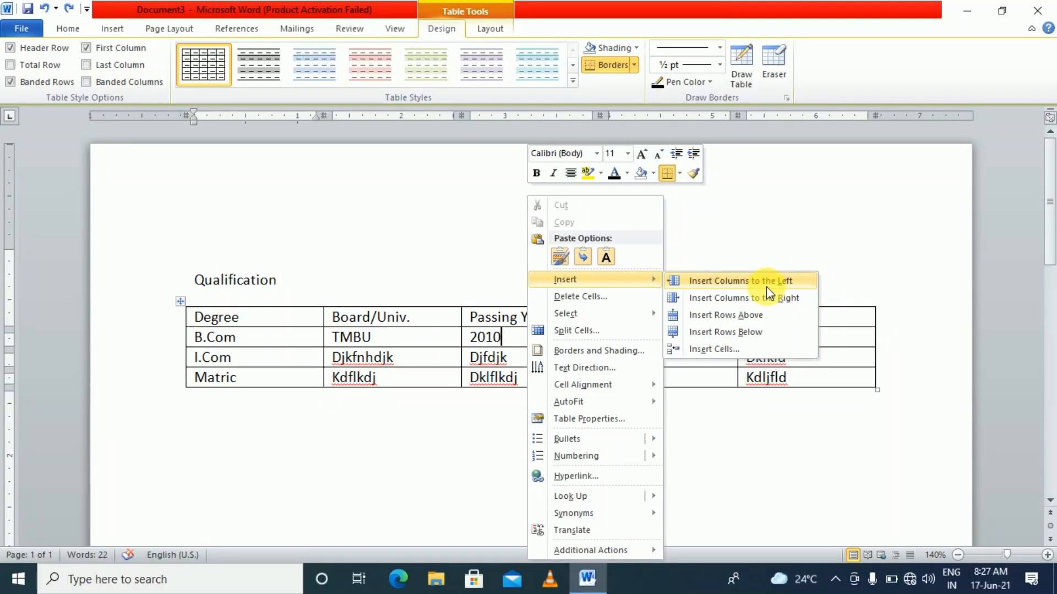
pyautogui.click(766, 286)
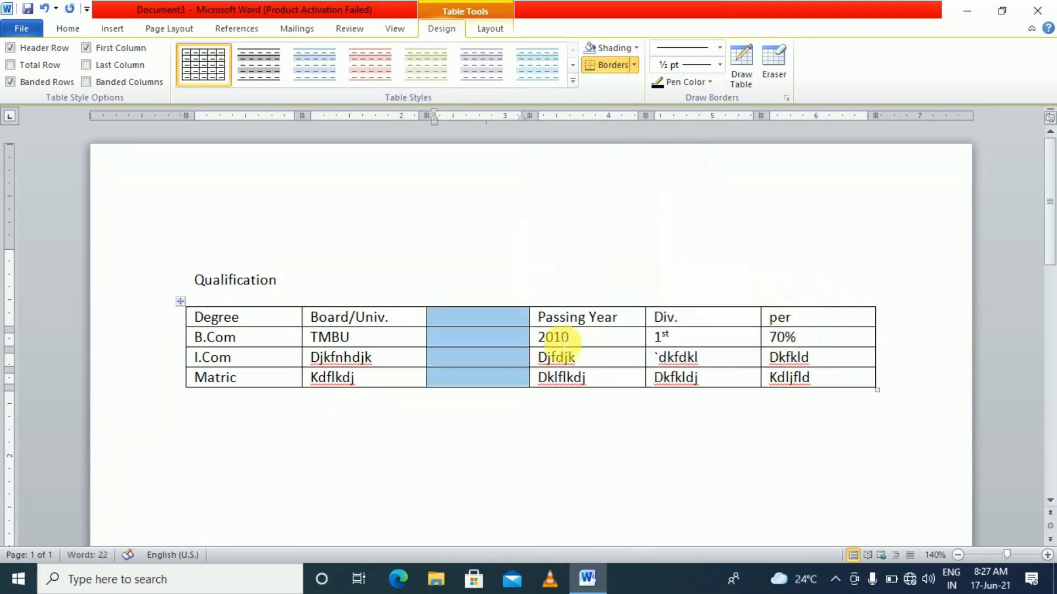
# Type placeholder text into all four cells of the new column, header through Matric row
pyautogui.click(529, 332)
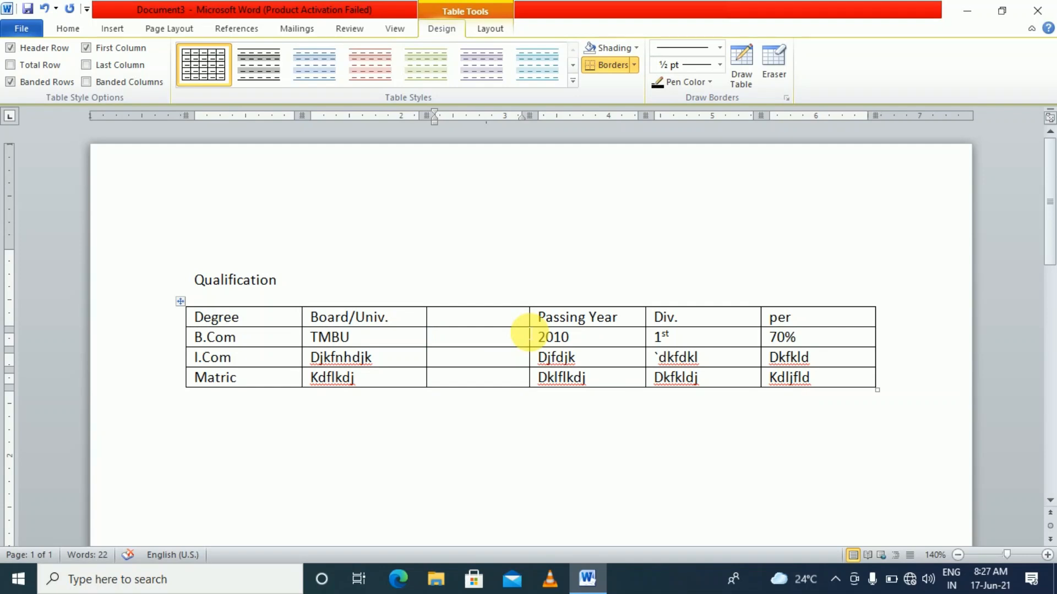
pyautogui.write('djkcfnhdjkfjkd')
pyautogui.click(527, 333)
pyautogui.write('sdjkfjkdsf')
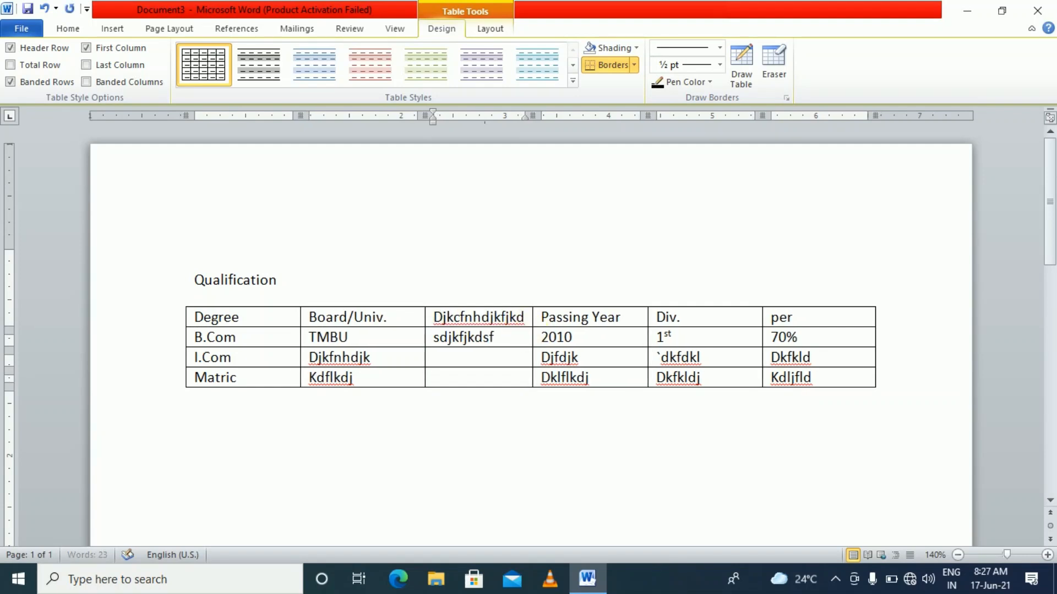
pyautogui.press('Down')
pyautogui.write('dkjfkld')
pyautogui.press('Down')
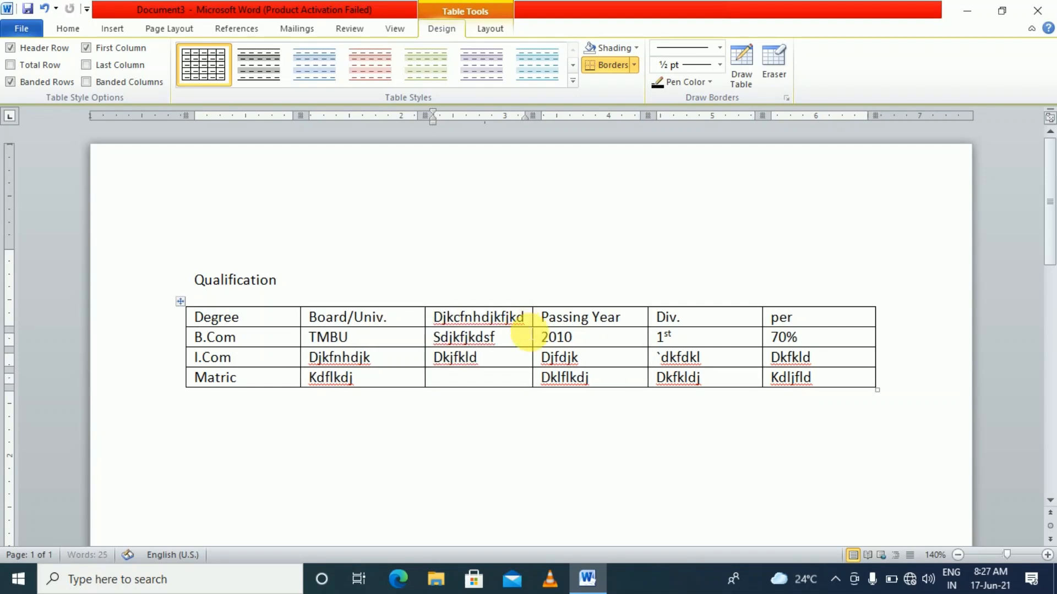
pyautogui.write('kldfkldj')
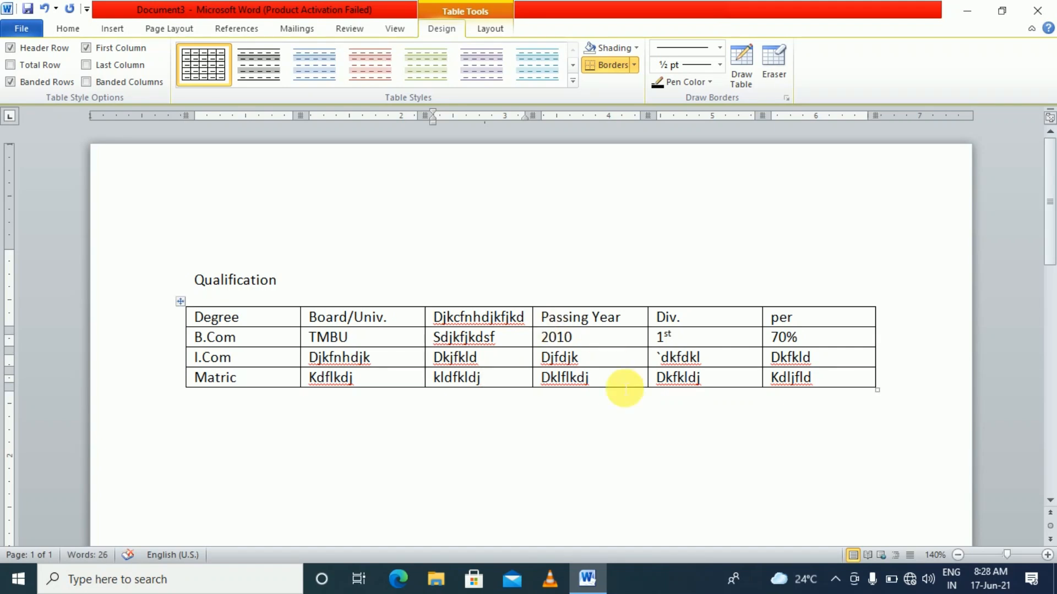
pyautogui.click(672, 432)
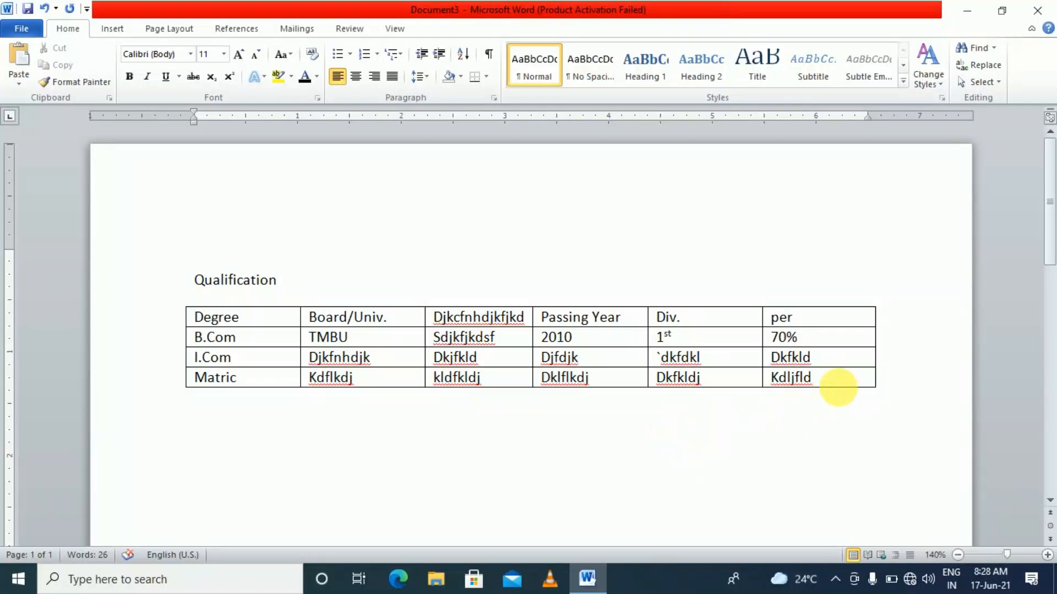
pyautogui.click(838, 388)
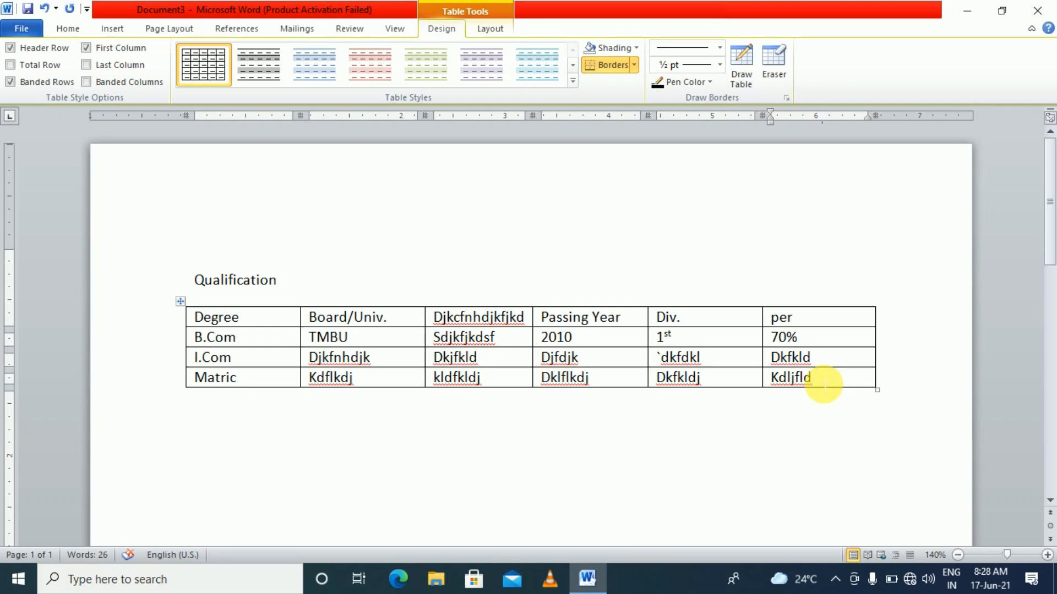
# Add two new rows below Matric and type Mango in the first one
pyautogui.press('Tab')
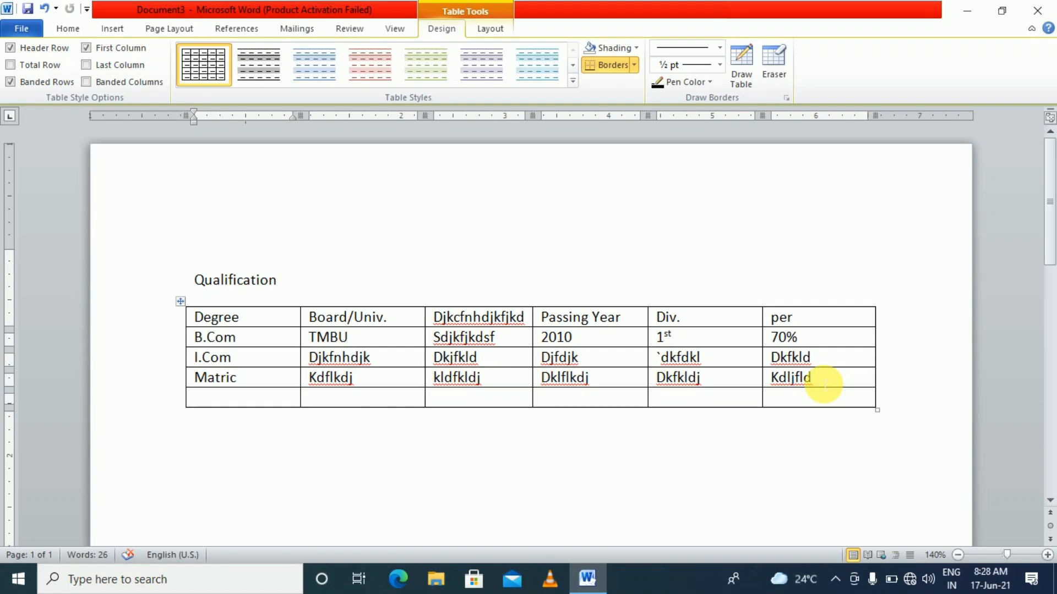
pyautogui.press('Tab')
pyautogui.press('Tab')
pyautogui.press('Tab')
pyautogui.press('Tab')
pyautogui.press('Tab')
pyautogui.press('Tab')
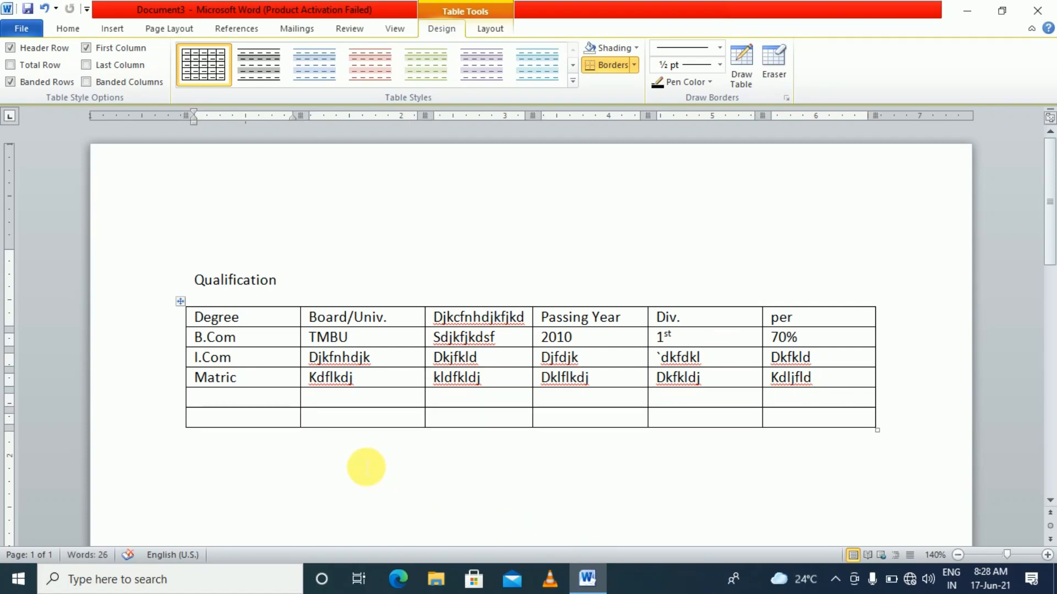
pyautogui.click(294, 398)
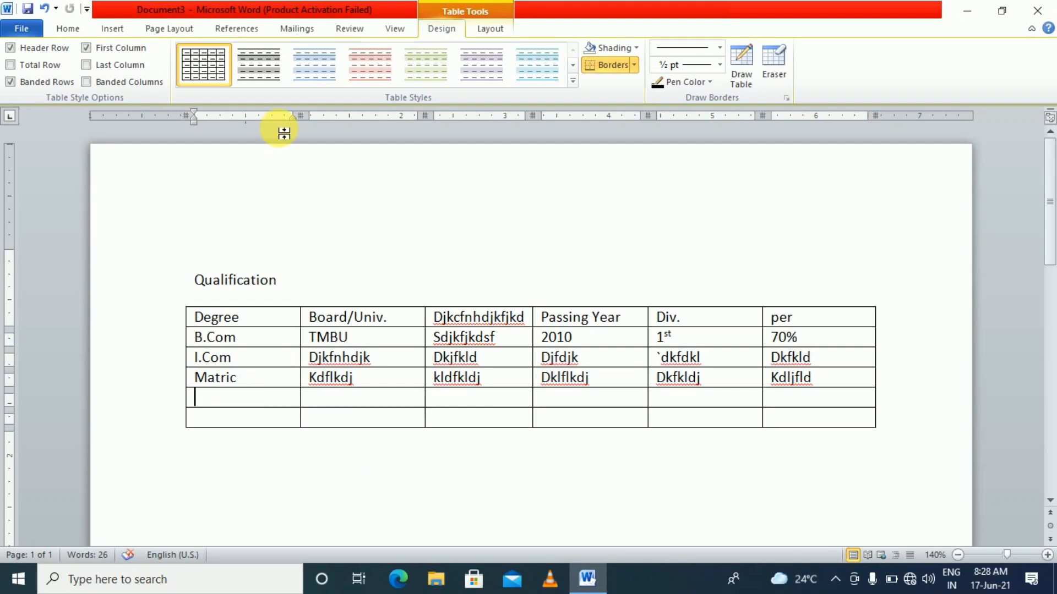
pyautogui.write('Mag')
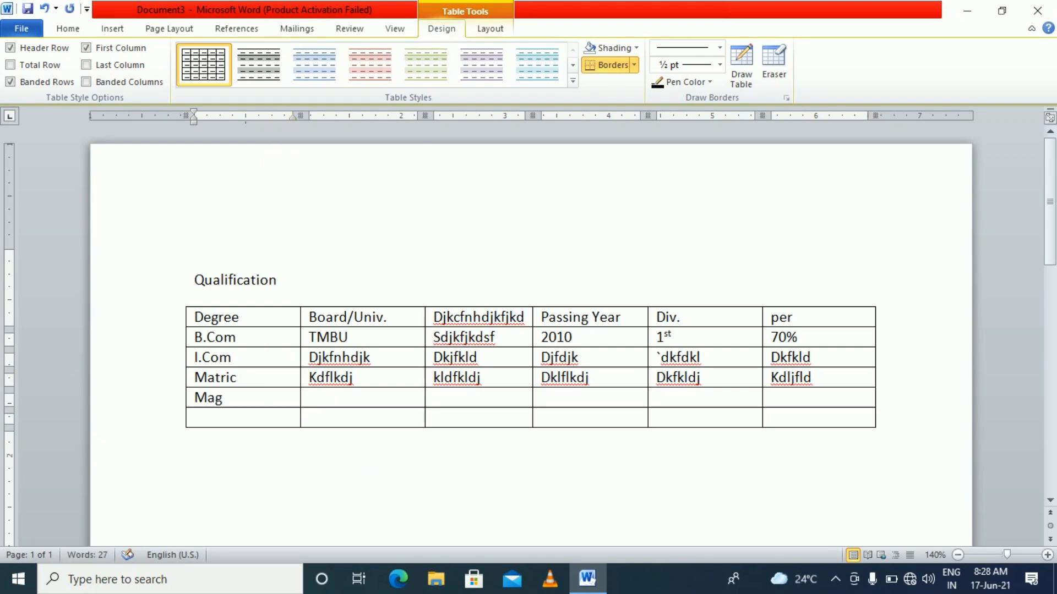
pyautogui.press('BackSpace')
pyautogui.write('ge')
pyautogui.press('BackSpace')
pyautogui.write('o')
# Label the last row Apple and enter 10% in Mango's Board/Univ. cell
pyautogui.press('Down')
pyautogui.write('Apple')
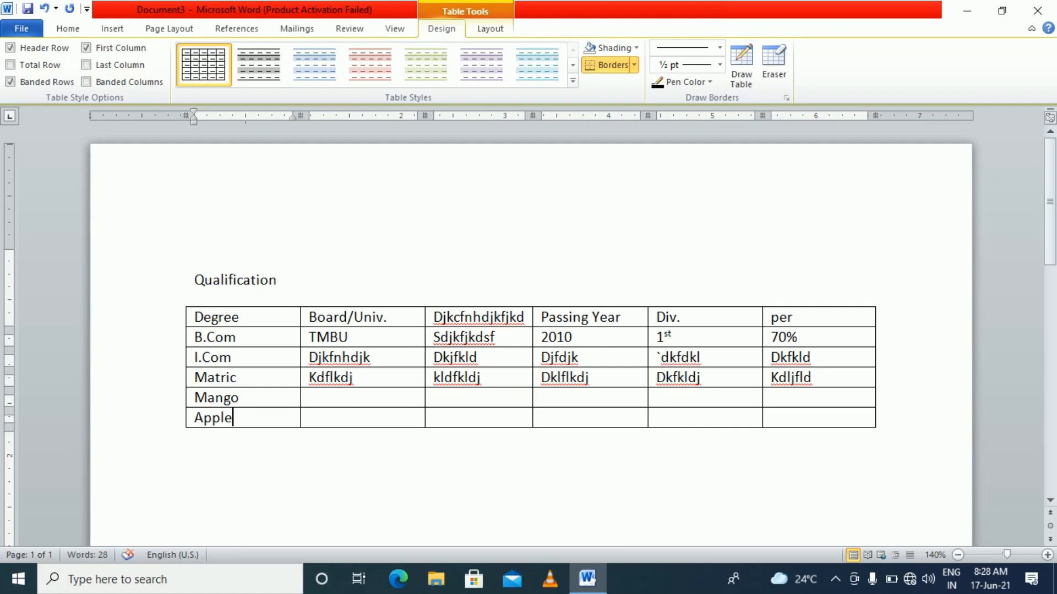
pyautogui.press('Tab')
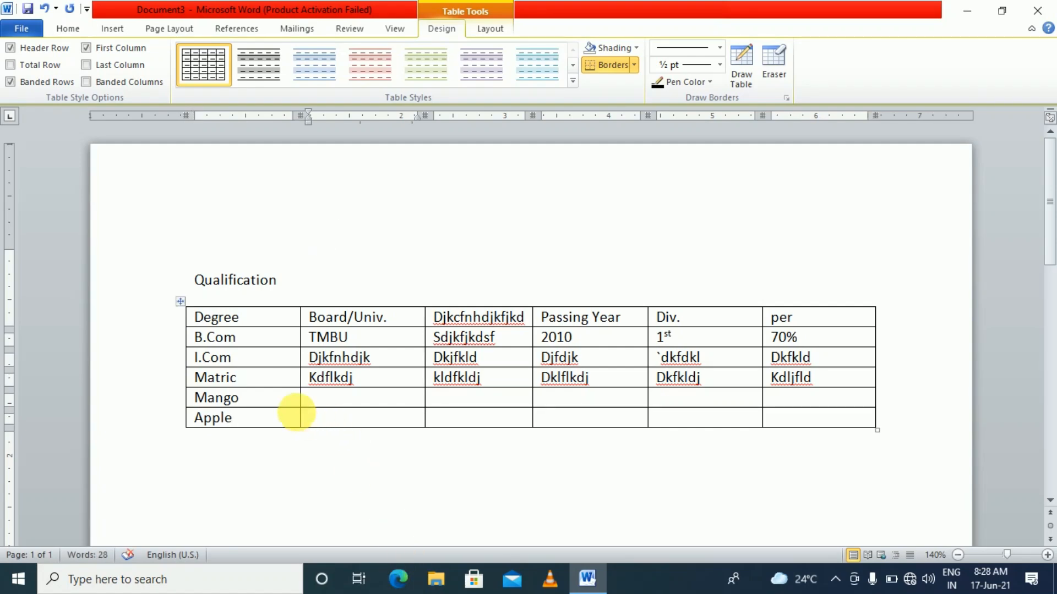
pyautogui.click(288, 417)
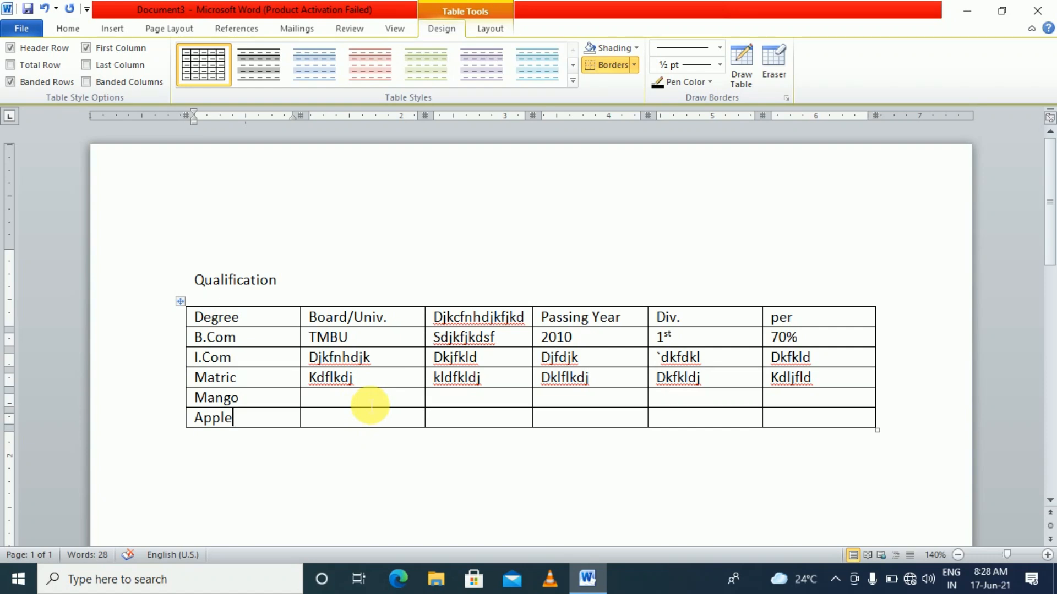
pyautogui.click(370, 403)
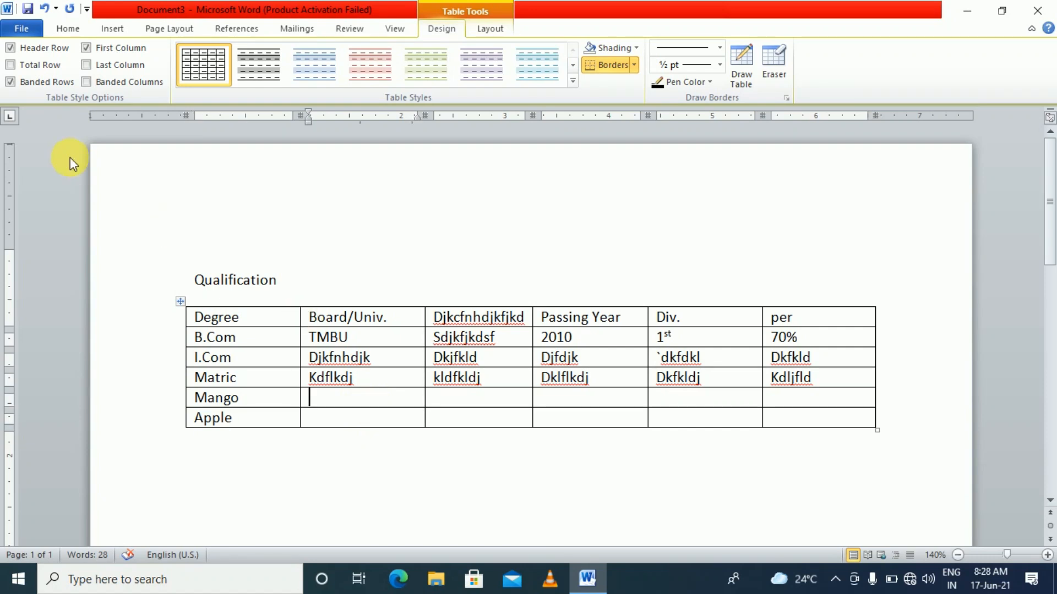
pyautogui.write('10%')
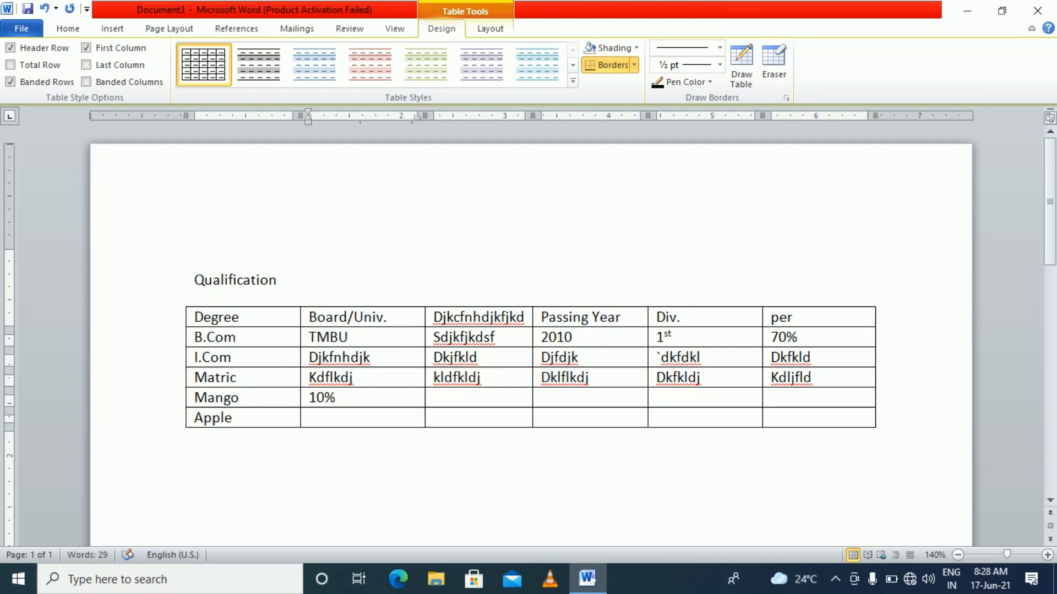
pyautogui.write('10%')
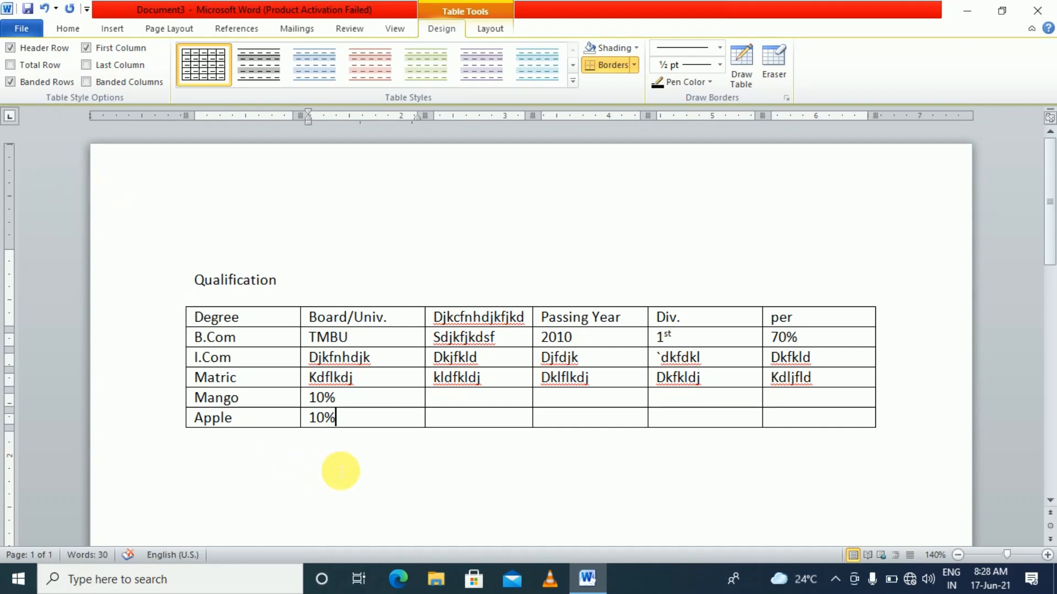
# Merge the Mango and Apple Board/Univ. cells holding 10% into one cell
pyautogui.moveTo(355, 399); pyautogui.dragTo(371, 422)
pyautogui.click(375, 464)
pyautogui.click(360, 402)
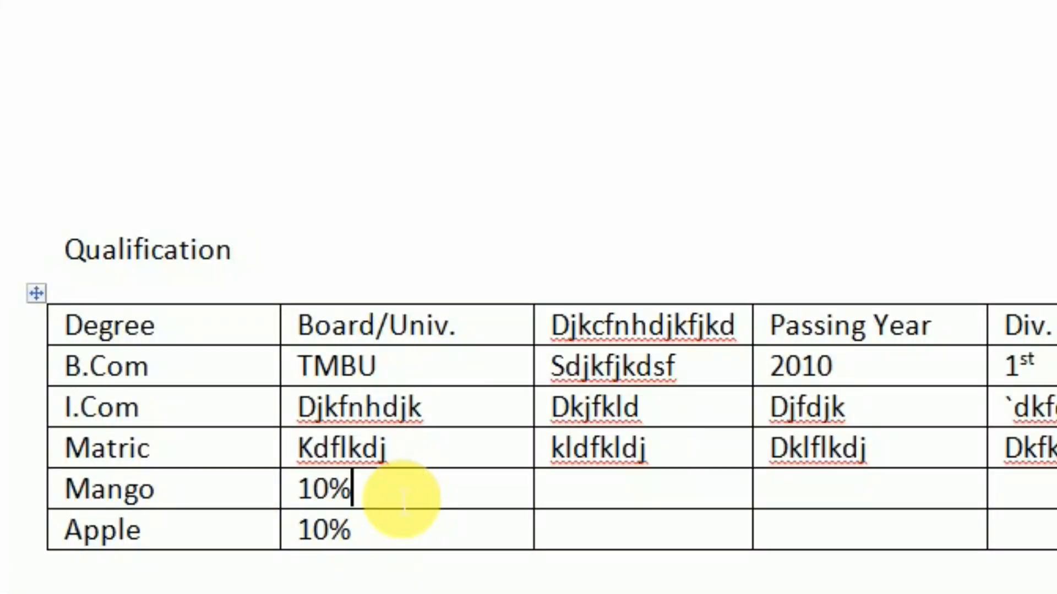
pyautogui.moveTo(402, 498); pyautogui.dragTo(406, 533)
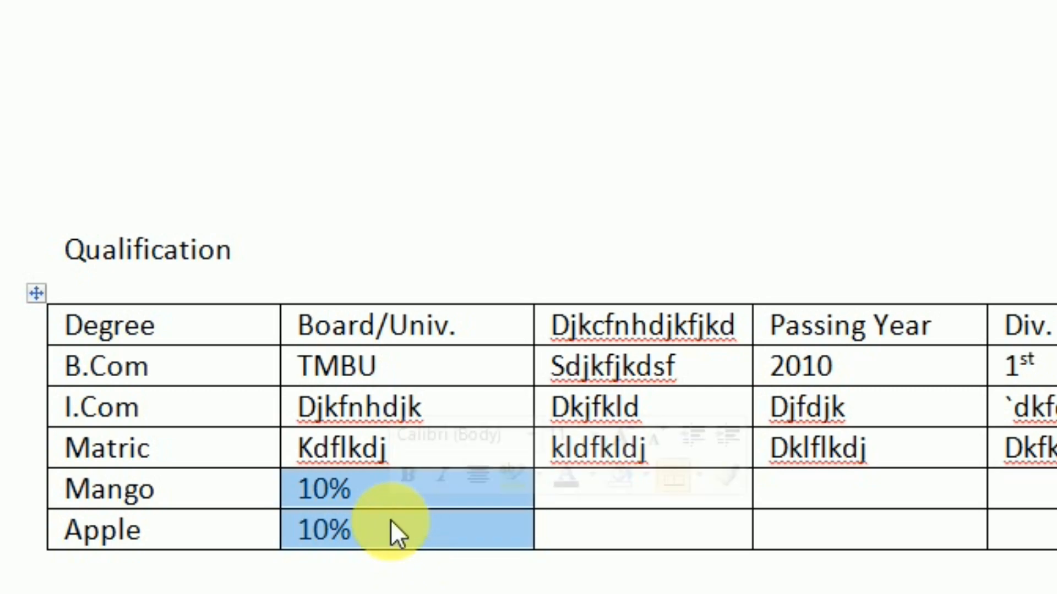
pyautogui.rightClick(390, 520)
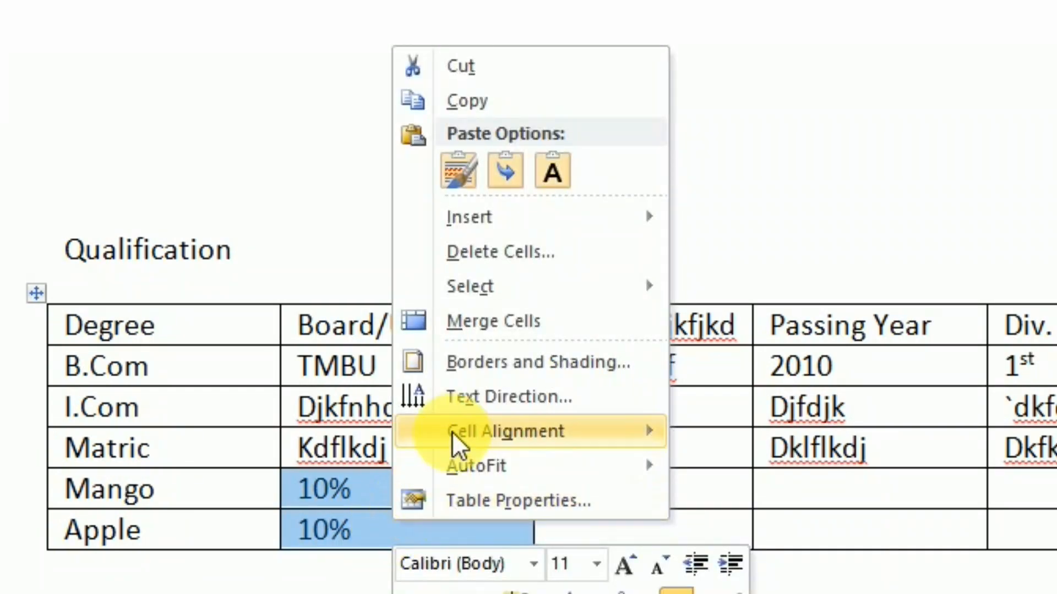
pyautogui.click(500, 324)
# Reduce the Apple row's height, then place the caret in Mango's third-column cell
pyautogui.click(442, 577)
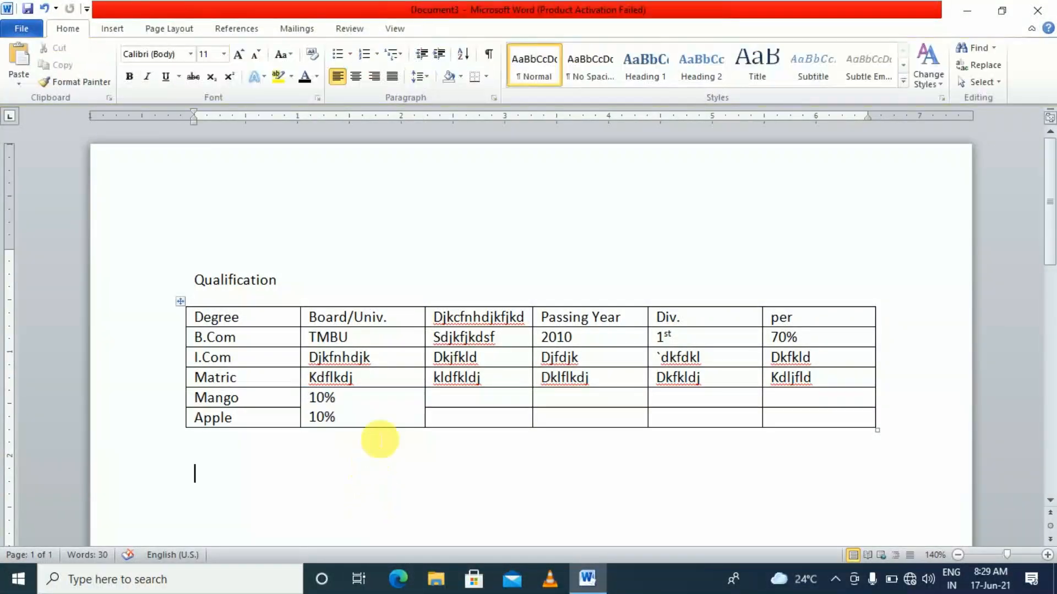
pyautogui.click(370, 420)
pyautogui.doubleClick(330, 397)
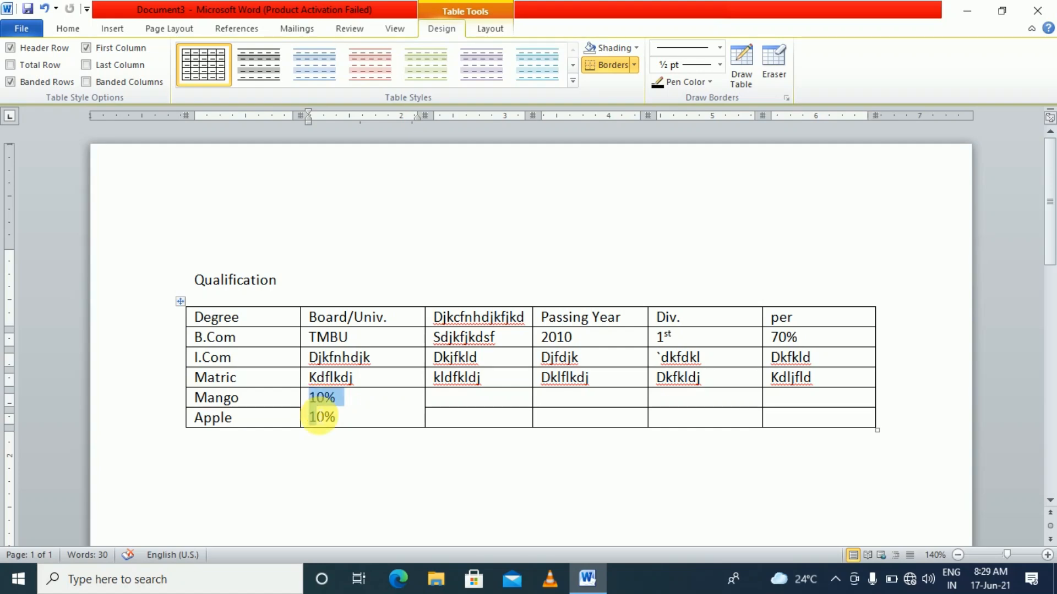
pyautogui.moveTo(320, 418); pyautogui.dragTo(354, 425)
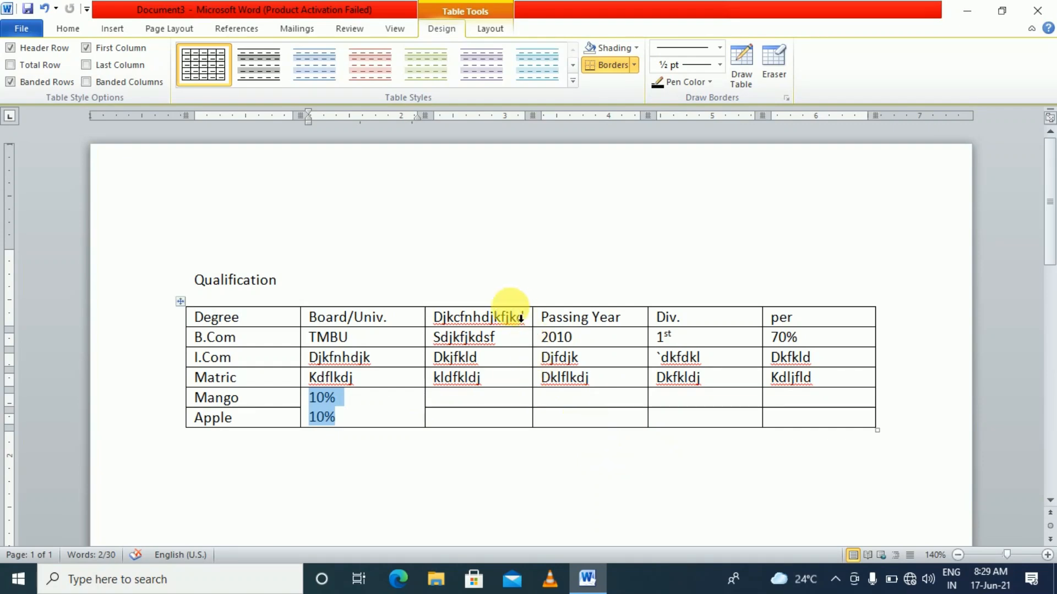
pyautogui.click(529, 435)
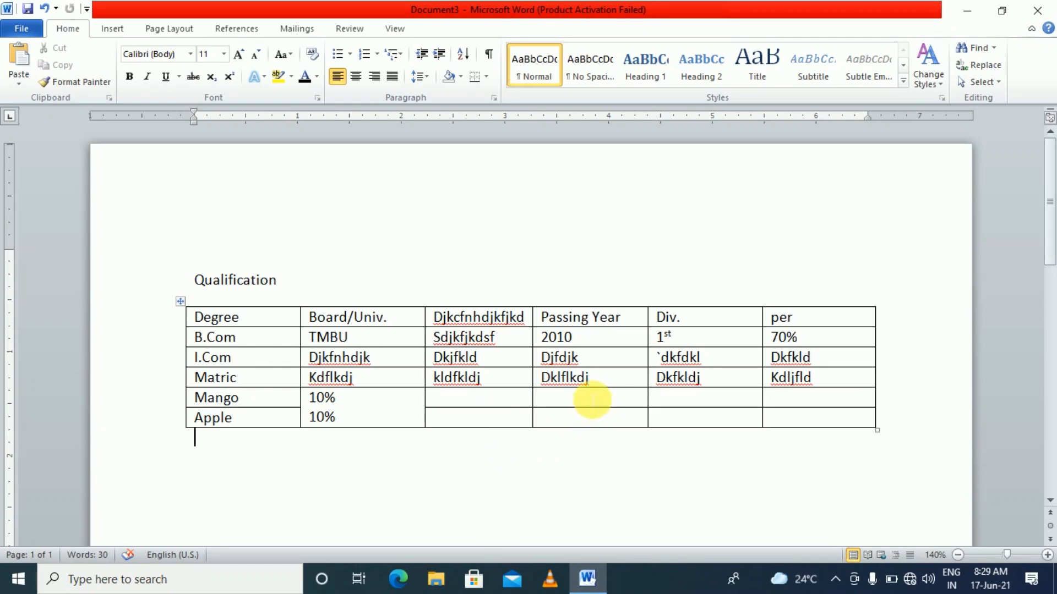
pyautogui.moveTo(601, 429); pyautogui.dragTo(641, 425)
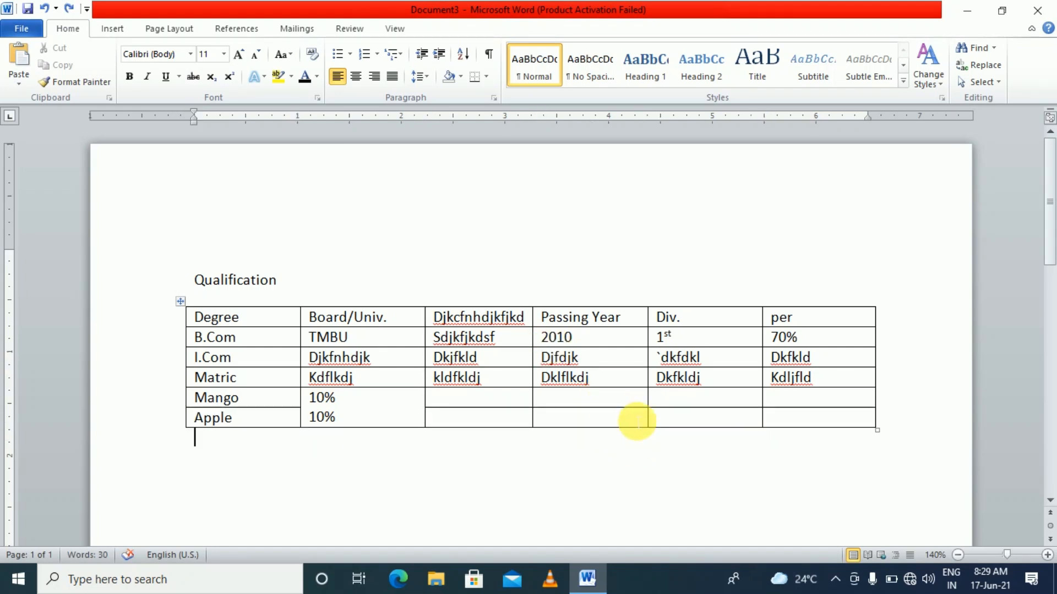
pyautogui.click(522, 395)
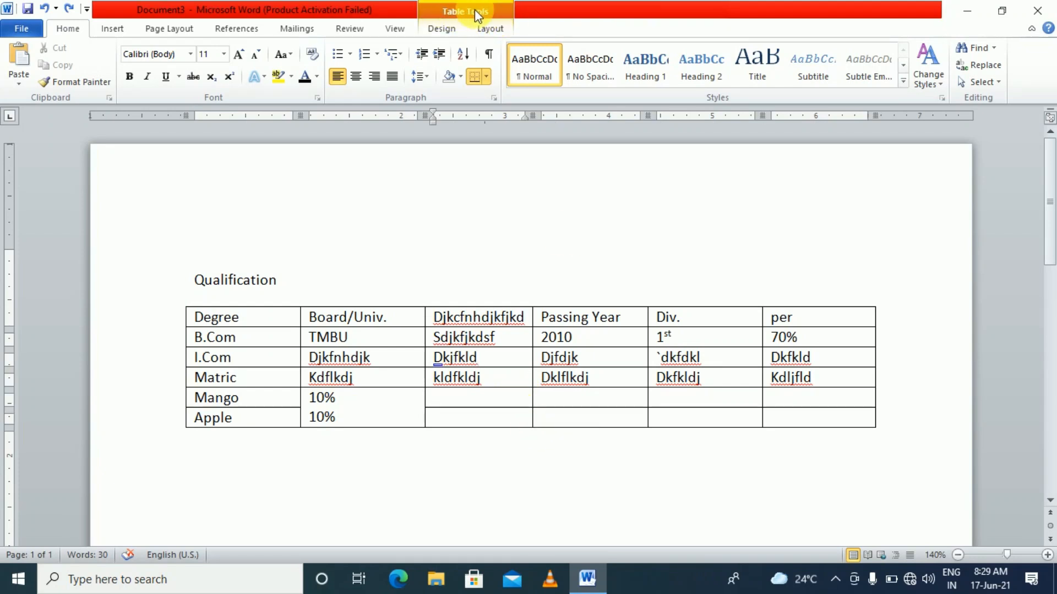
pyautogui.click(459, 394)
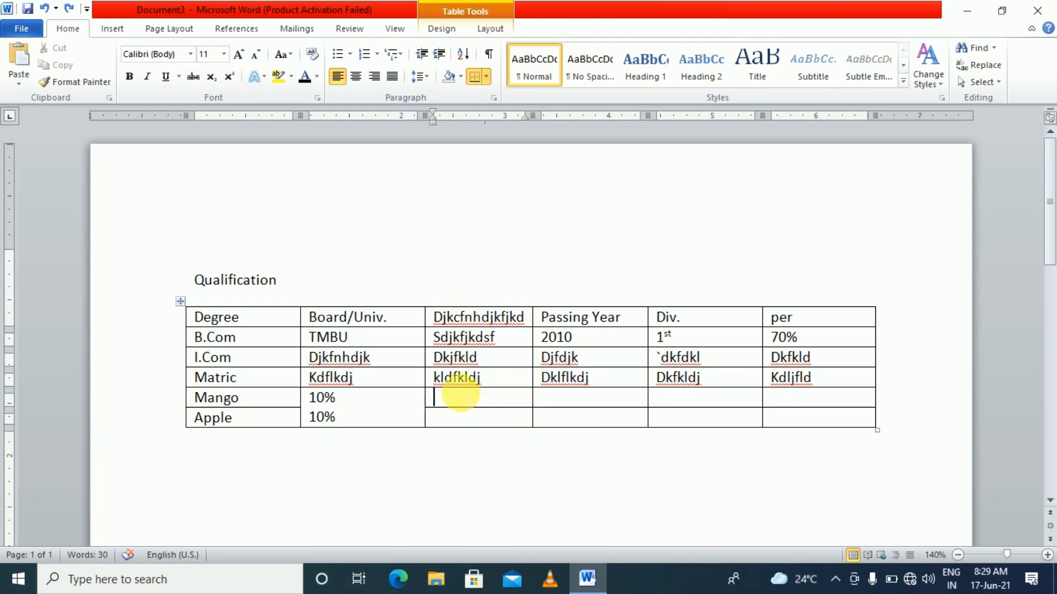
# Draw vertical borders splitting Mango's Div. cell and Apple's Passing Year and per cells
pyautogui.click(483, 15)
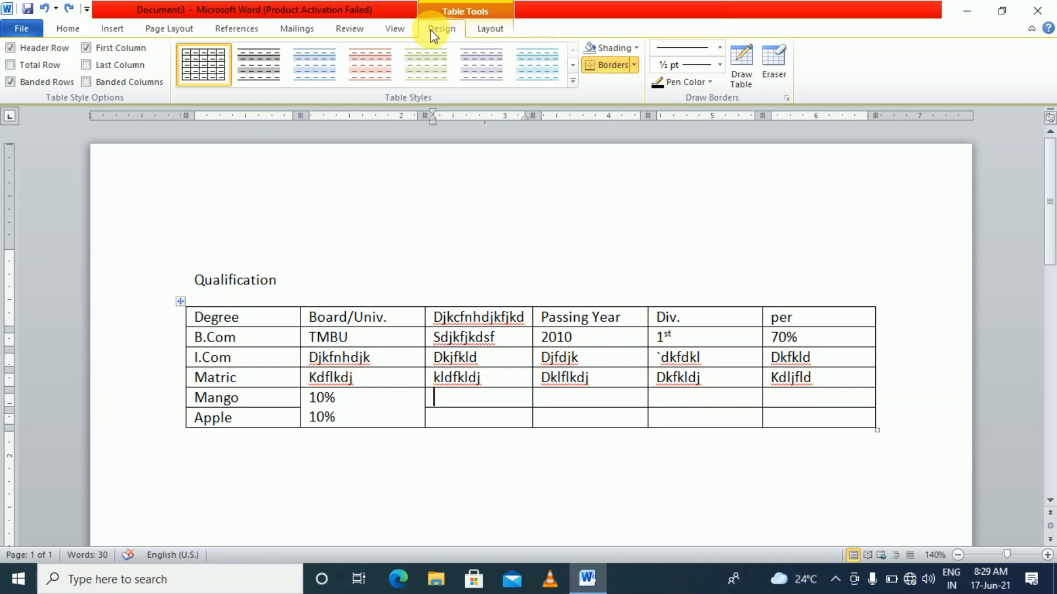
pyautogui.click(747, 70)
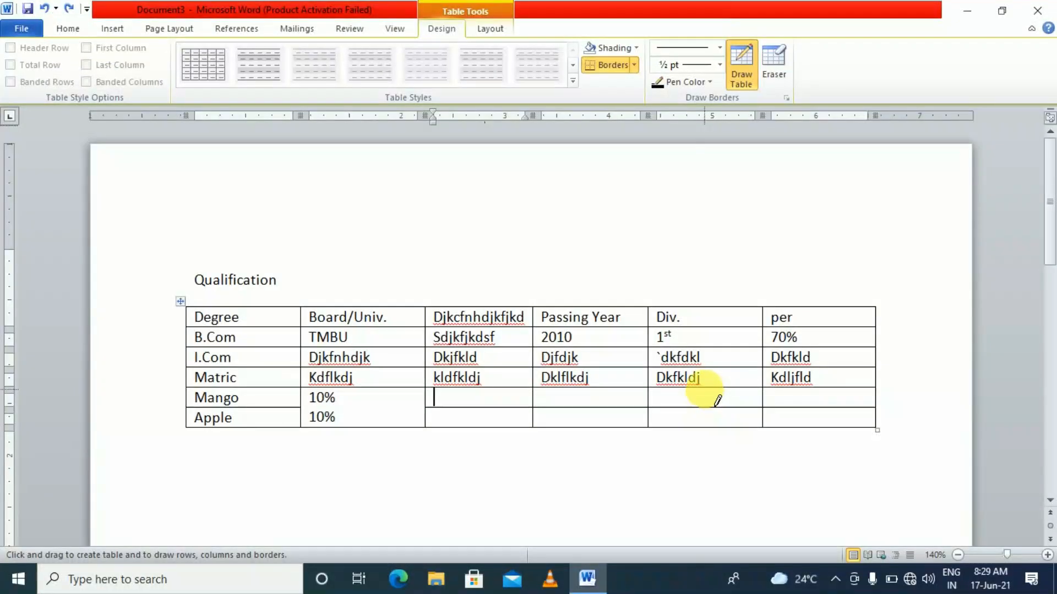
pyautogui.moveTo(705, 388); pyautogui.dragTo(704, 406)
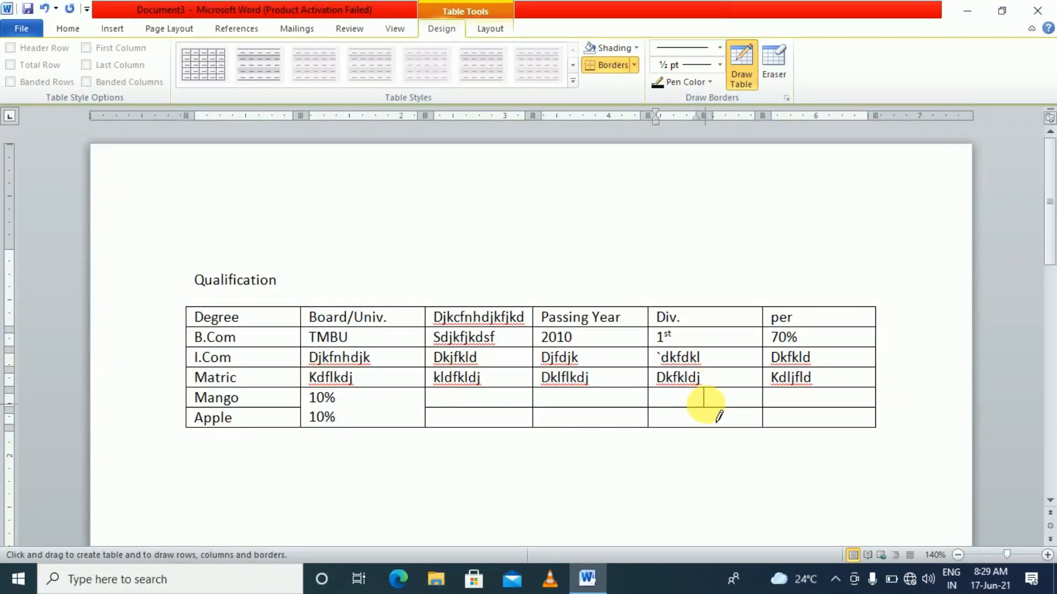
pyautogui.click(738, 424)
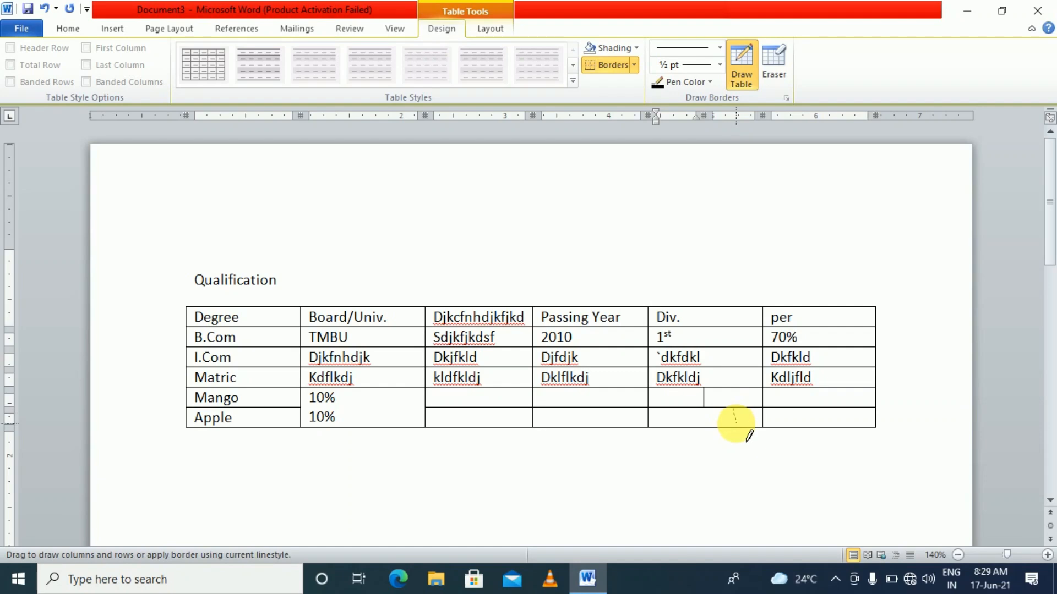
pyautogui.moveTo(822, 410); pyautogui.dragTo(823, 426)
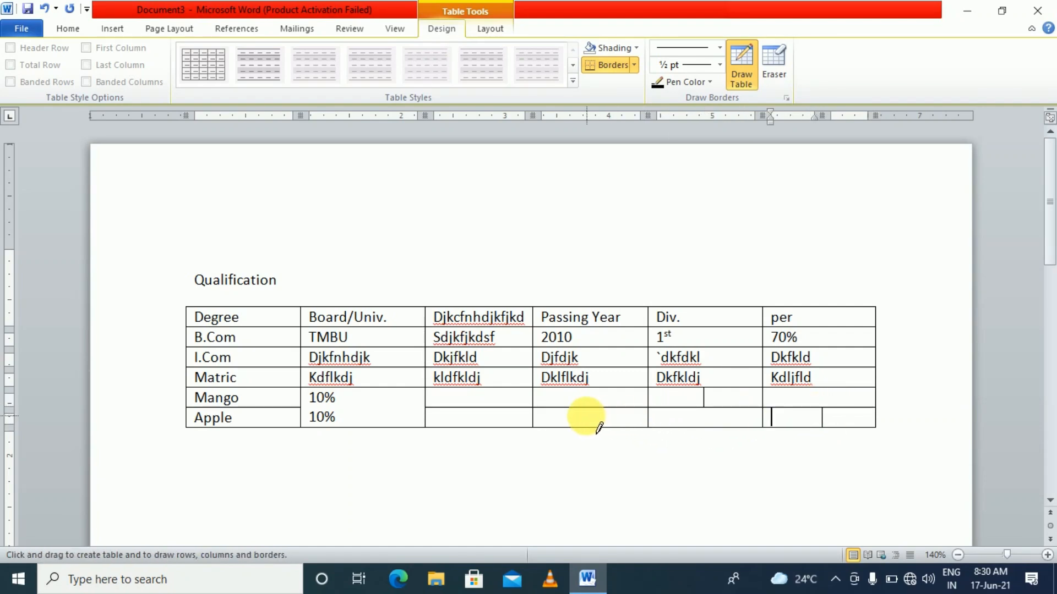
pyautogui.moveTo(582, 410); pyautogui.dragTo(581, 427)
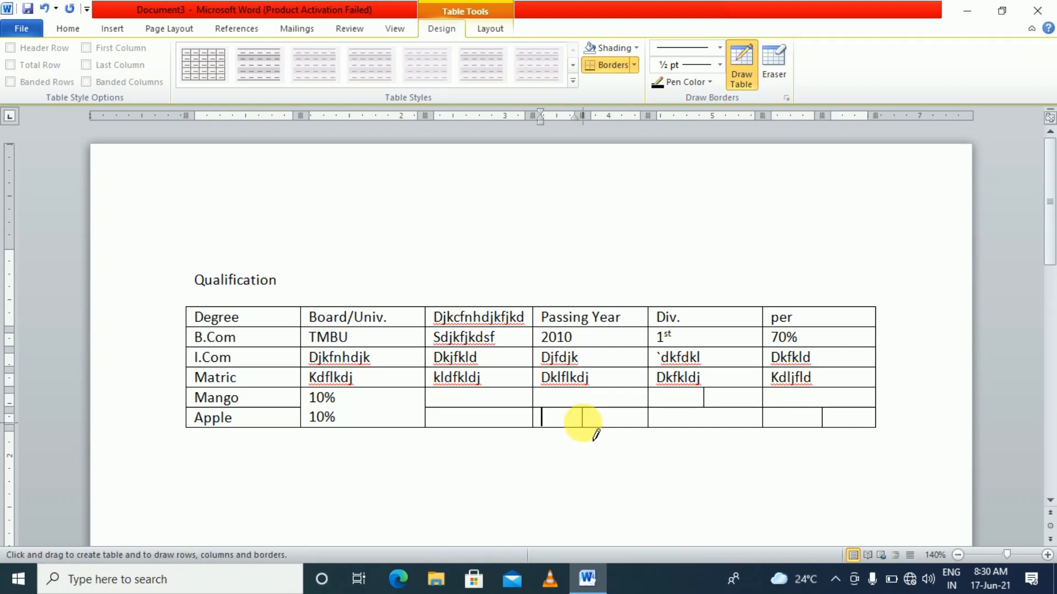
pyautogui.press('Escape')
# Fill the Apple row's five split cells with placeholder text
pyautogui.write('knmdklfkl')
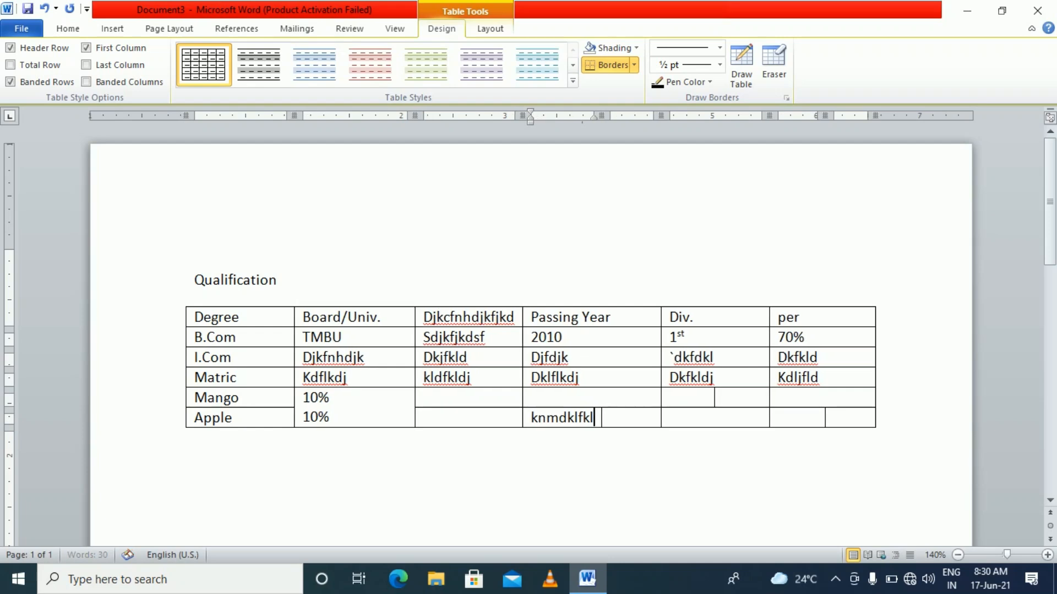
pyautogui.press('Tab')
pyautogui.write('dkflkd')
pyautogui.press('Tab')
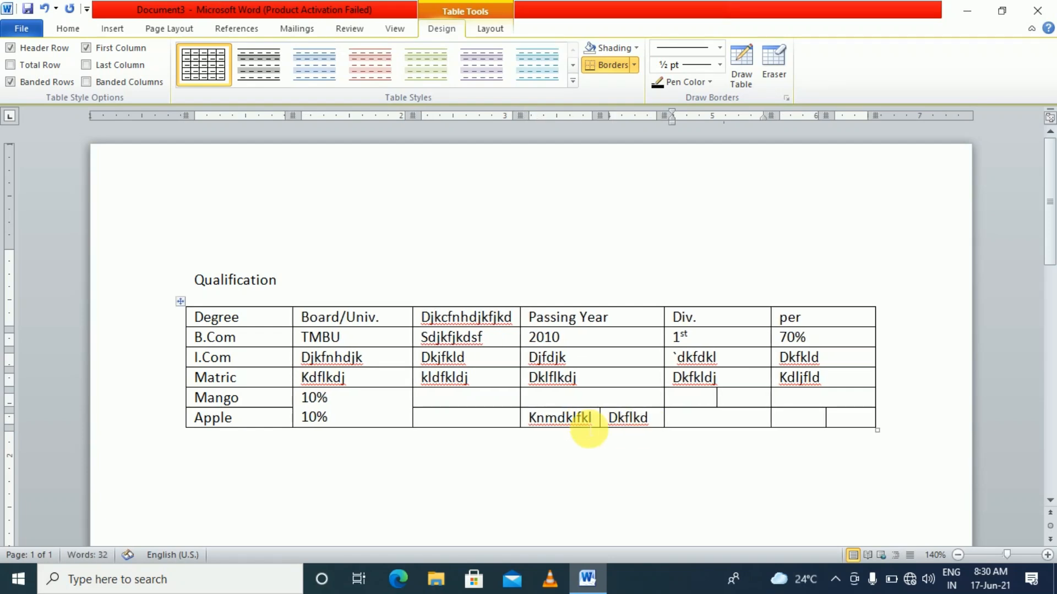
pyautogui.write('dkfkdkfl')
pyautogui.press('Tab')
pyautogui.write('dklfkld')
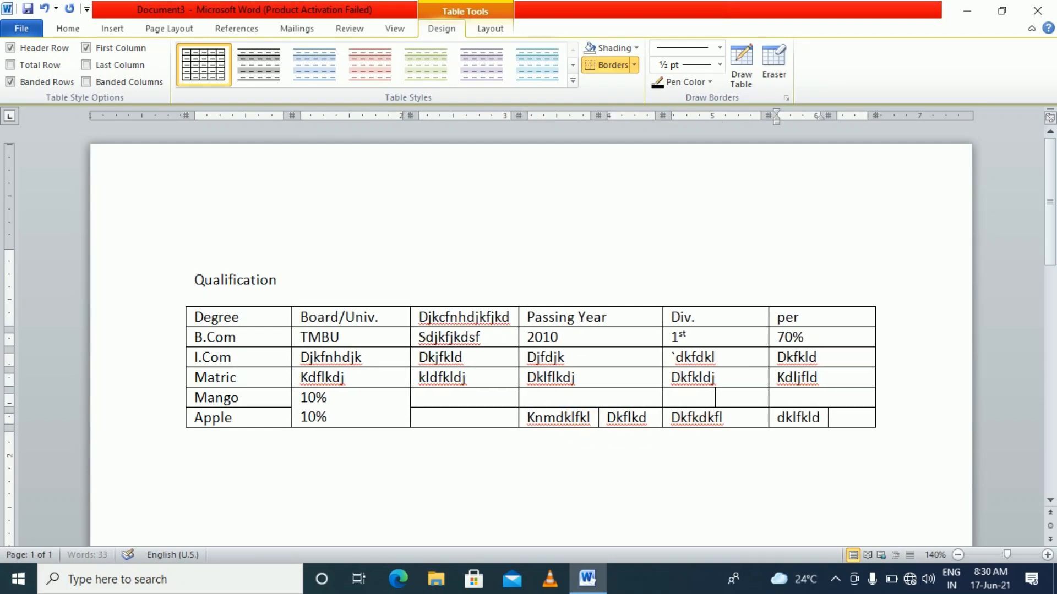
pyautogui.press('Tab')
pyautogui.write('dklfdj')
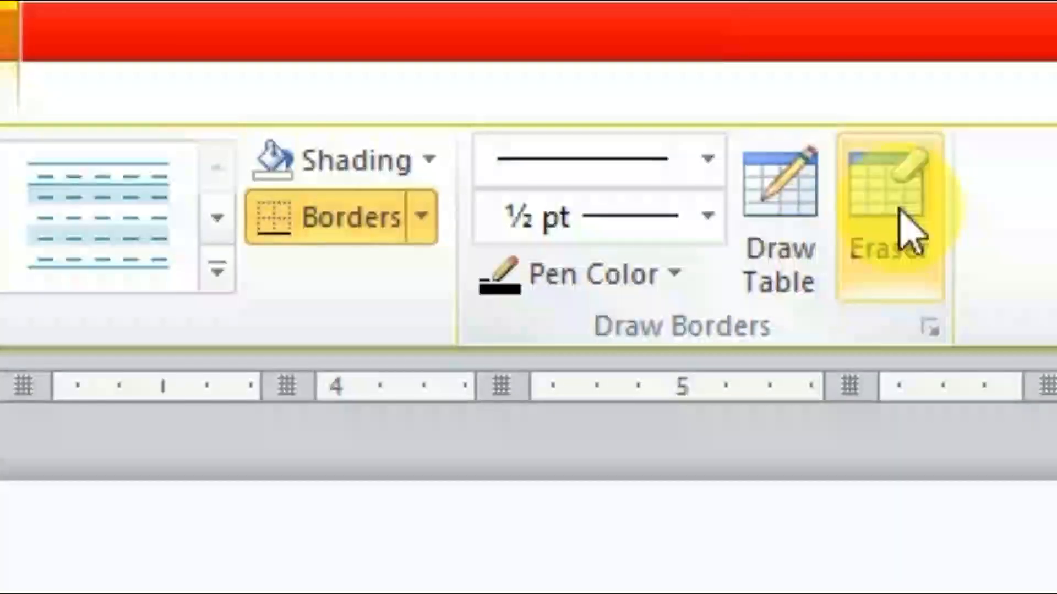
pyautogui.click(908, 231)
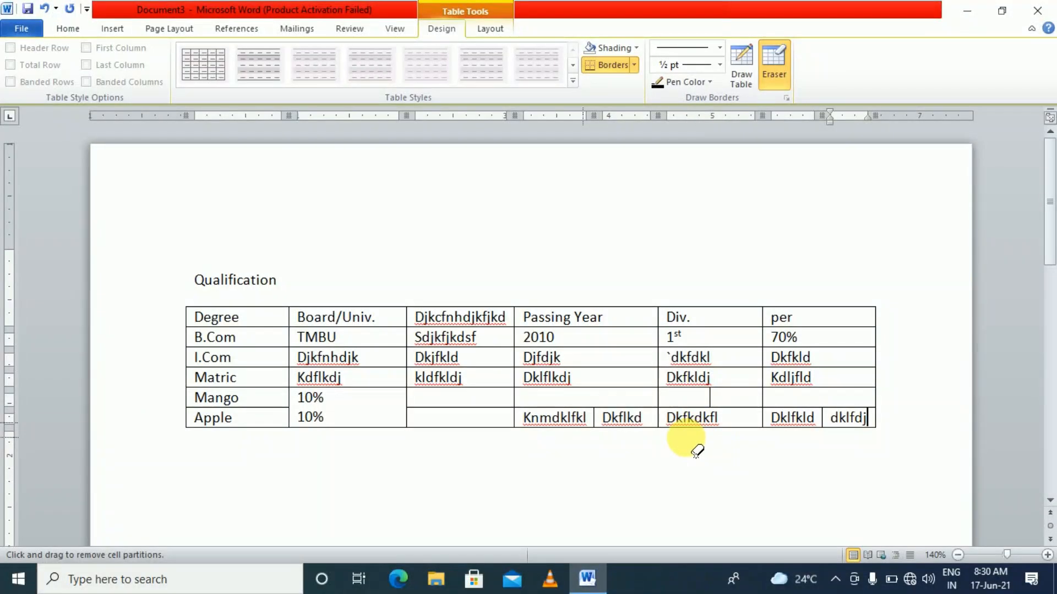
pyautogui.click(607, 435)
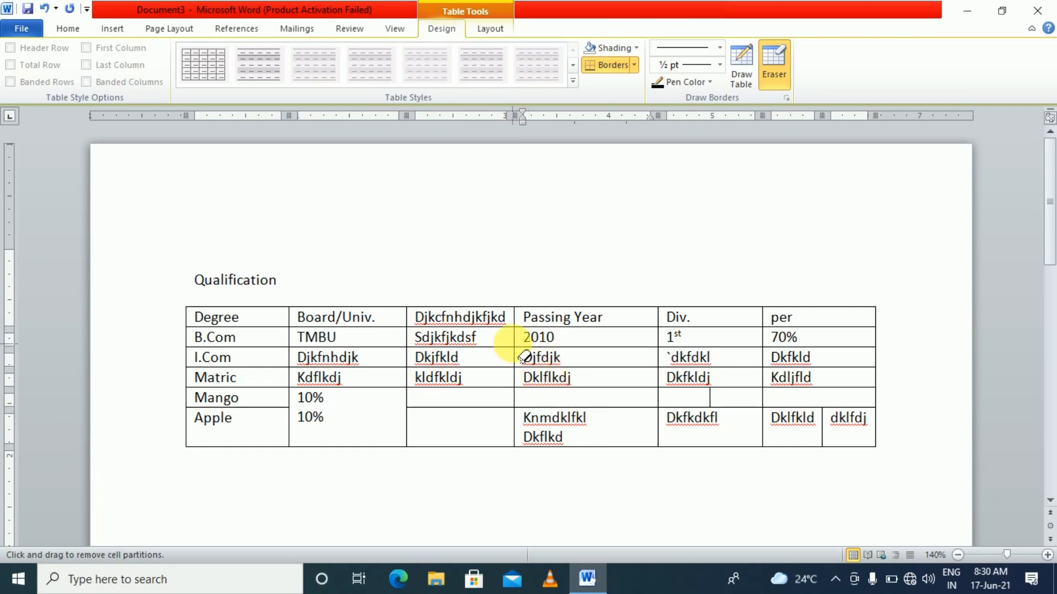
pyautogui.click(515, 333)
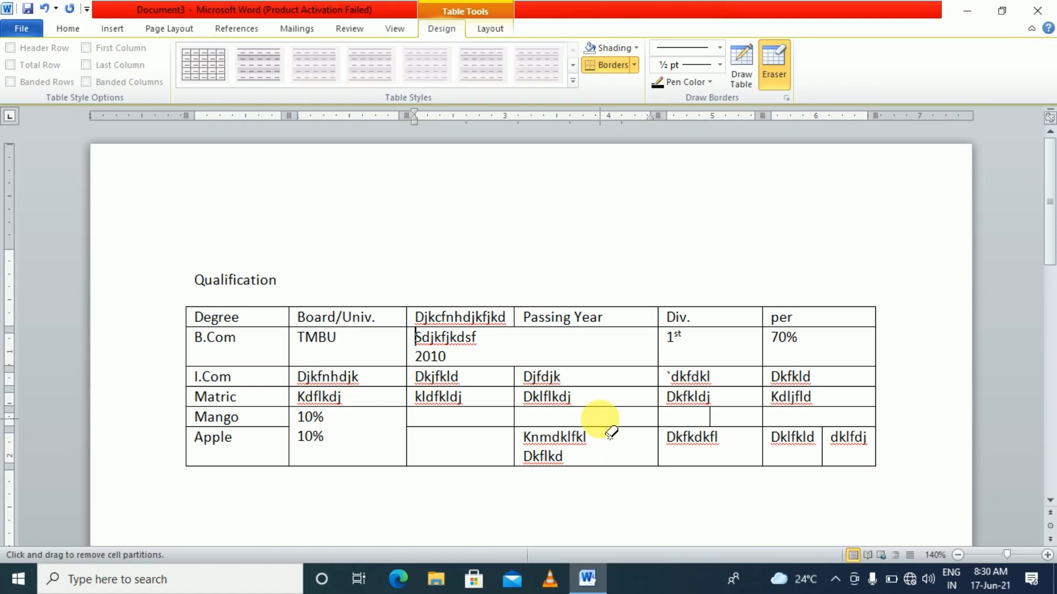
pyautogui.hotkey('ctrl', 'z')
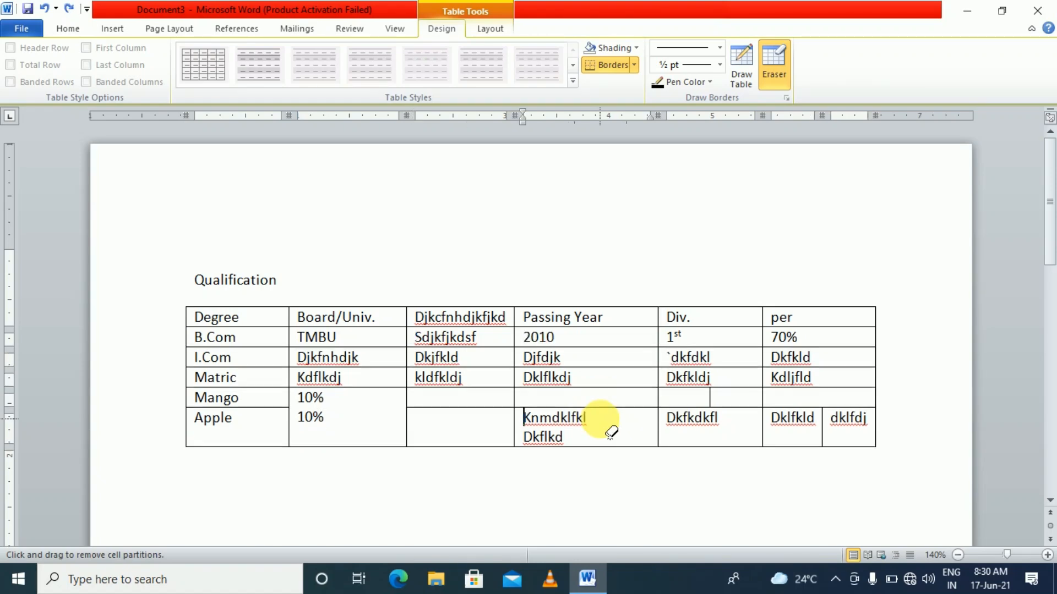
pyautogui.hotkey('ctrl', 'z')
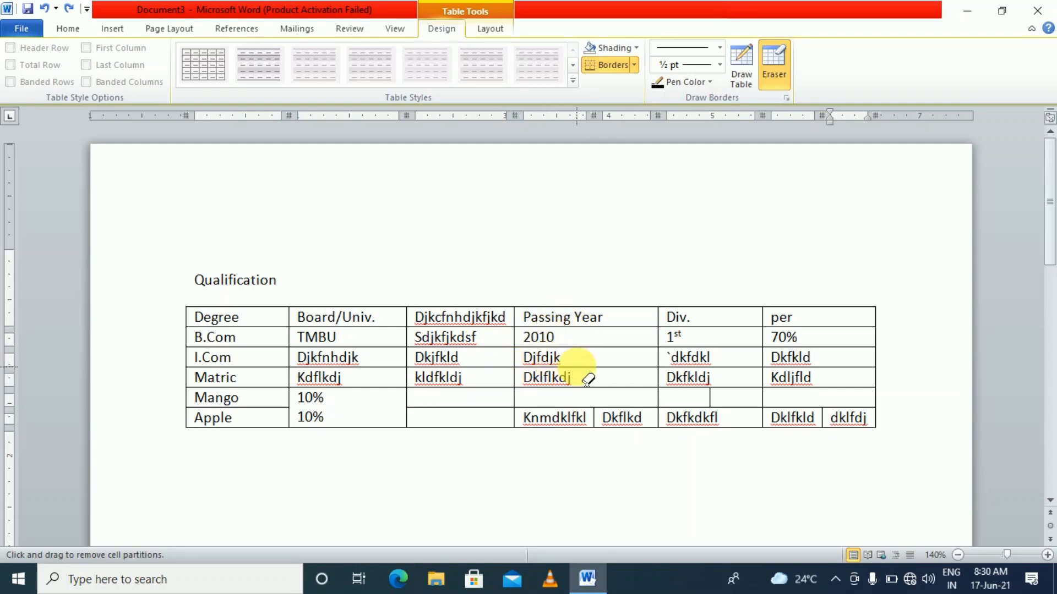
pyautogui.click(773, 81)
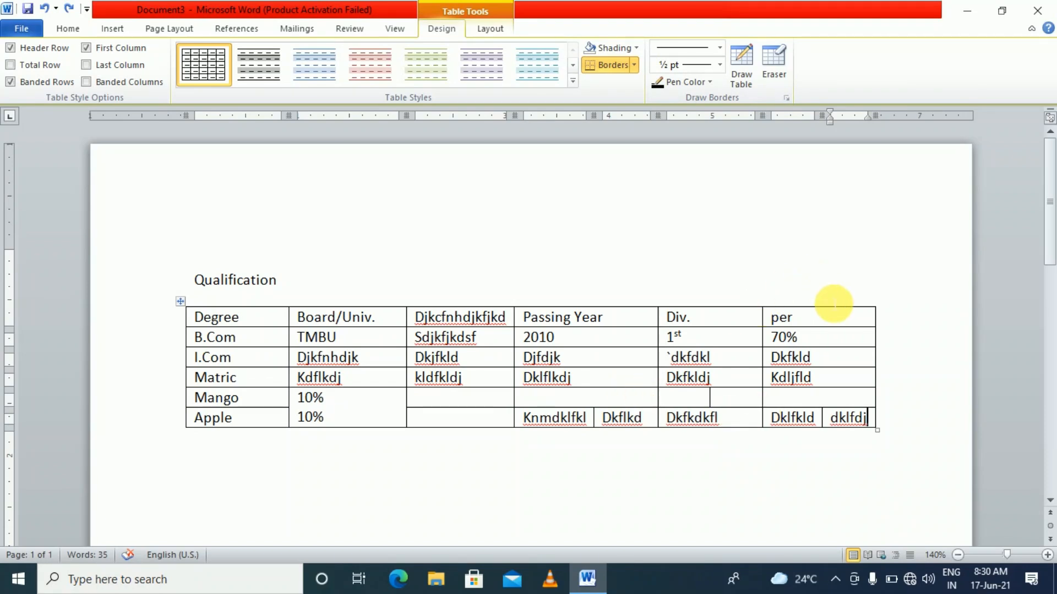
# Make the header row text bold and enlarge it to size 12
pyautogui.moveTo(821, 324); pyautogui.dragTo(270, 323)
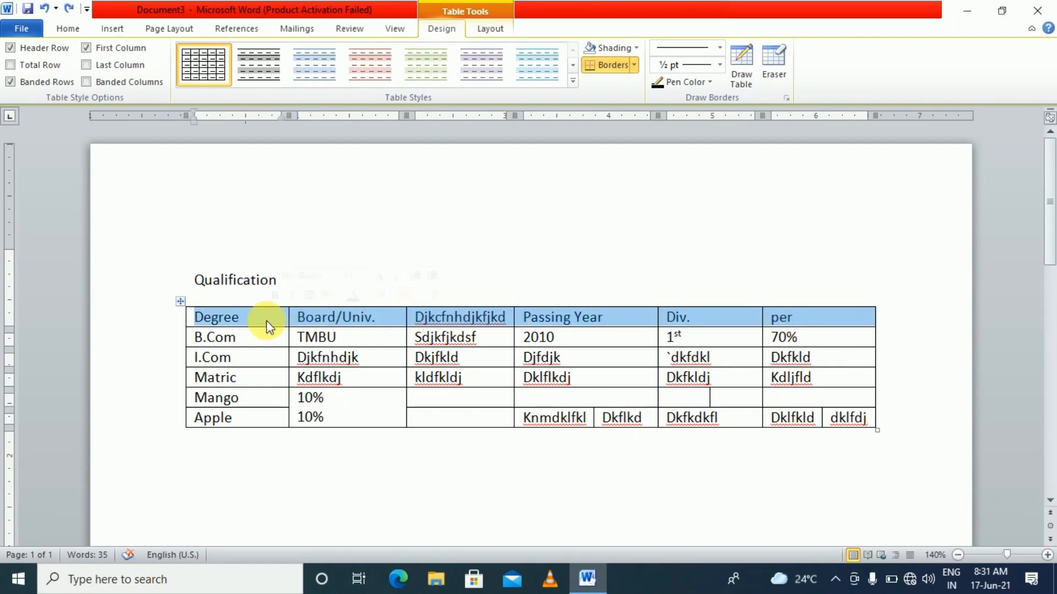
pyautogui.click(68, 29)
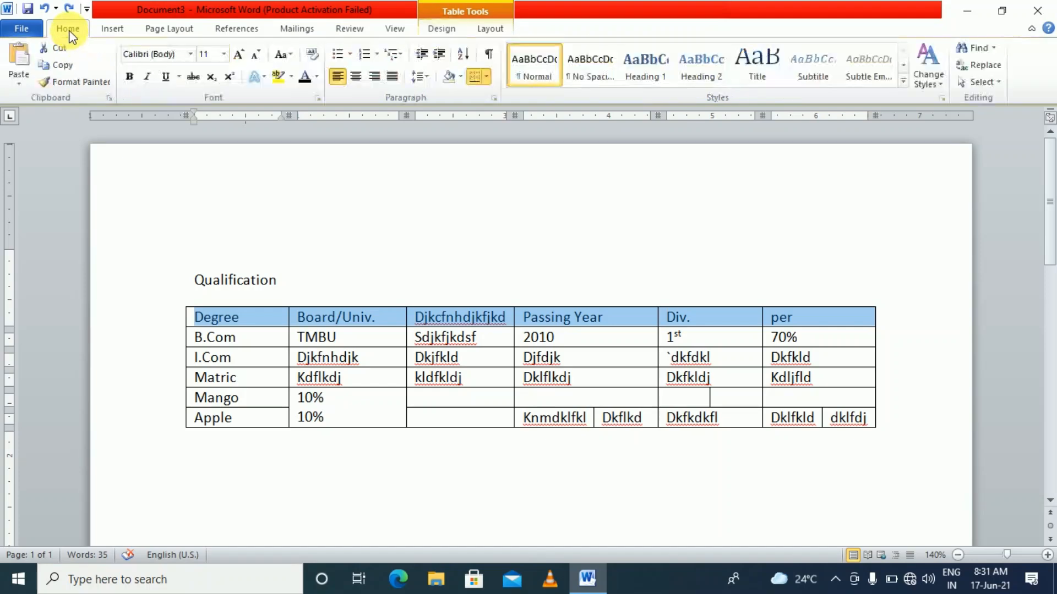
pyautogui.click(131, 78)
pyautogui.click(237, 57)
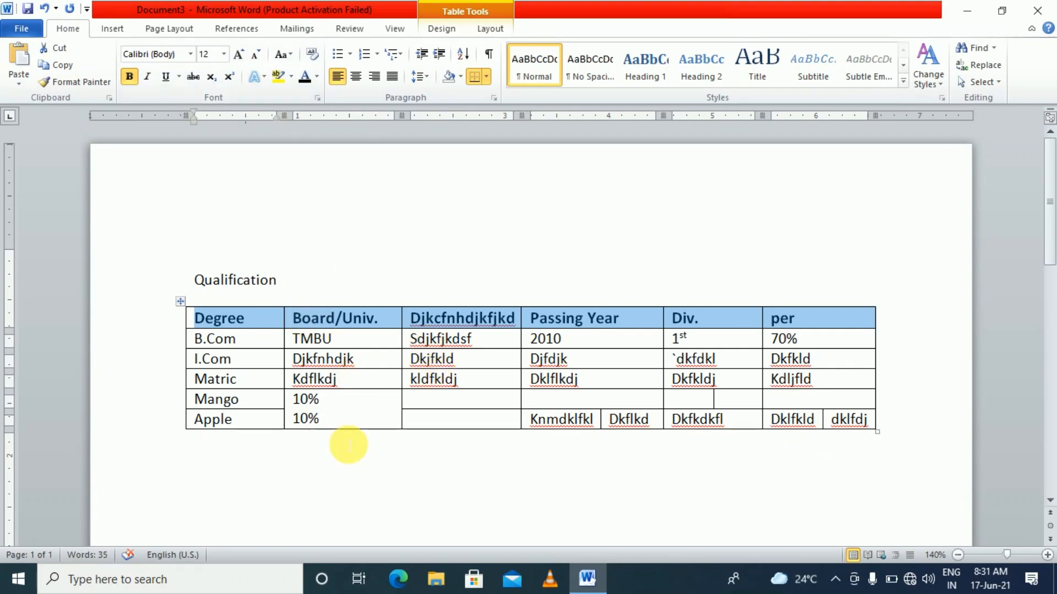
pyautogui.click(564, 498)
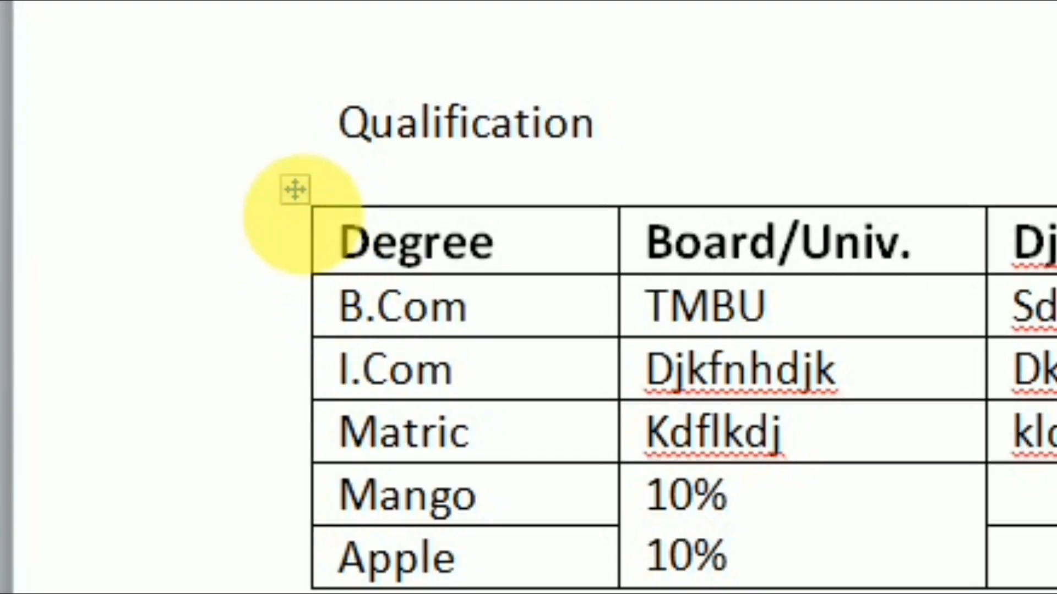
# Apply Align Center cell alignment to all the table's text
pyautogui.click(295, 189)
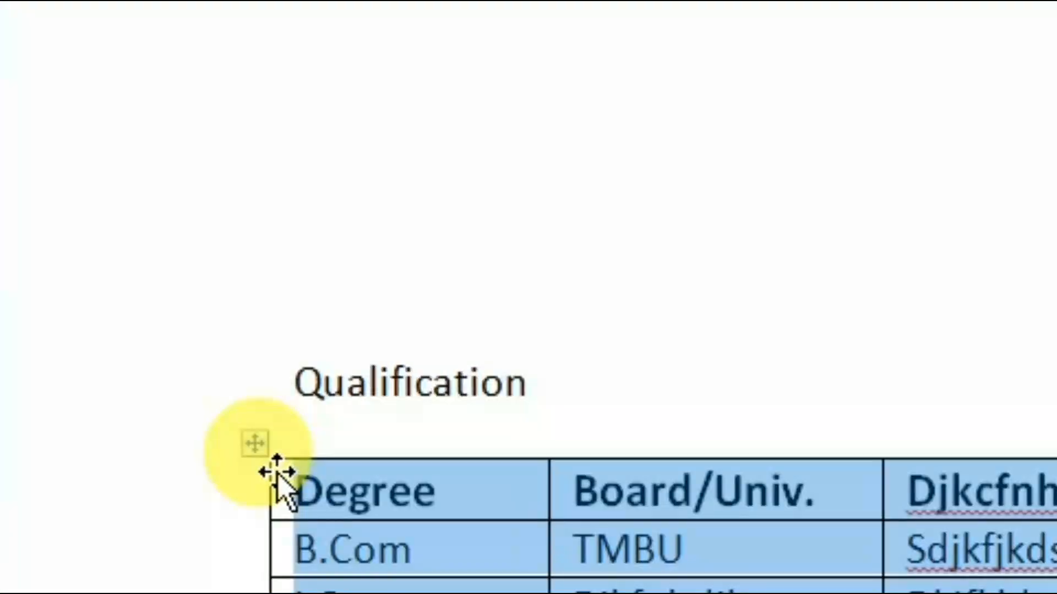
pyautogui.rightClick(257, 455)
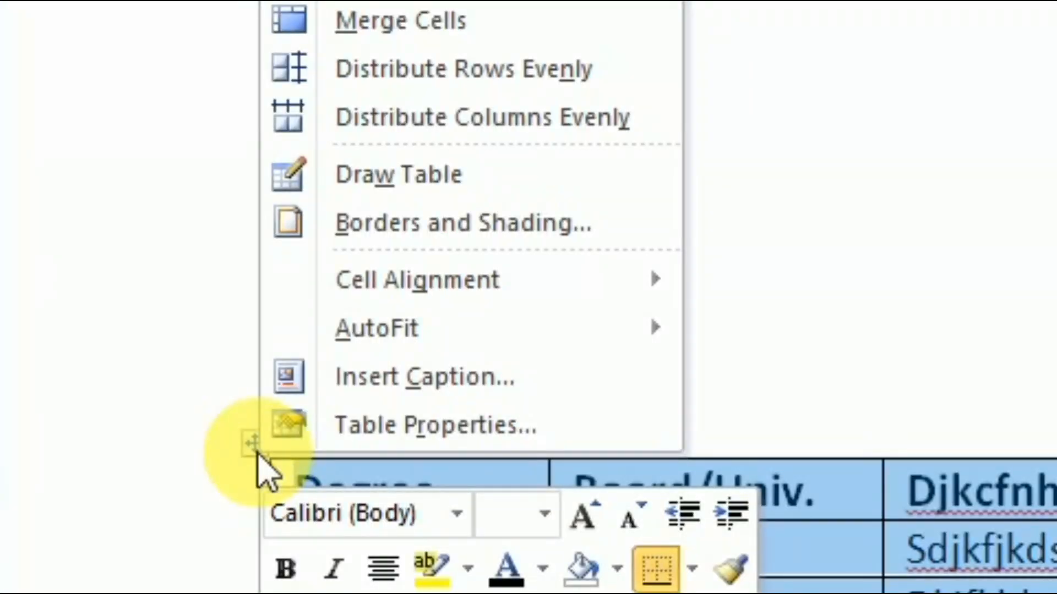
pyautogui.moveTo(419, 282)
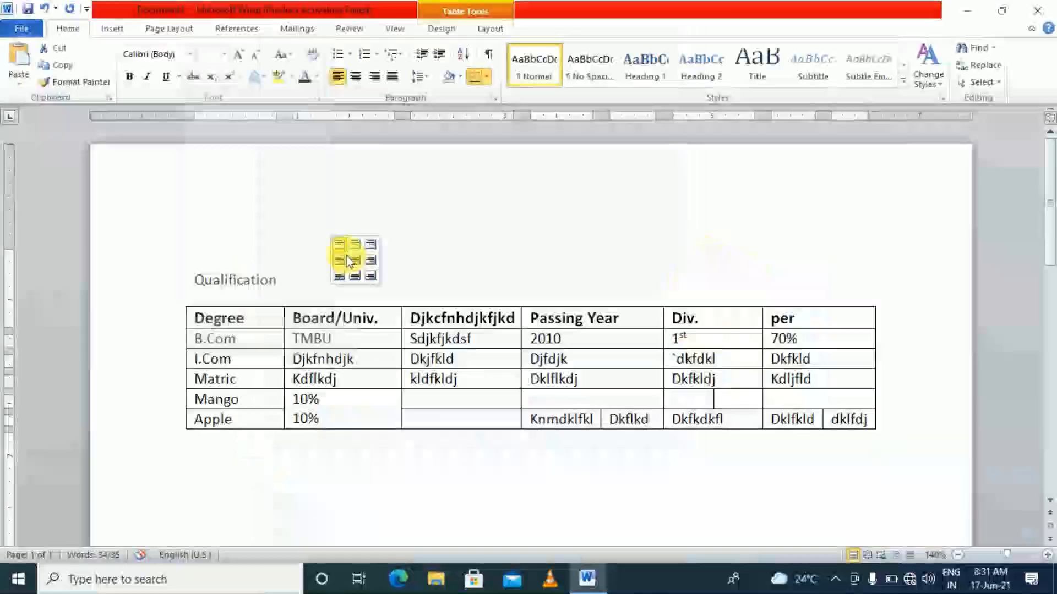
pyautogui.click(749, 324)
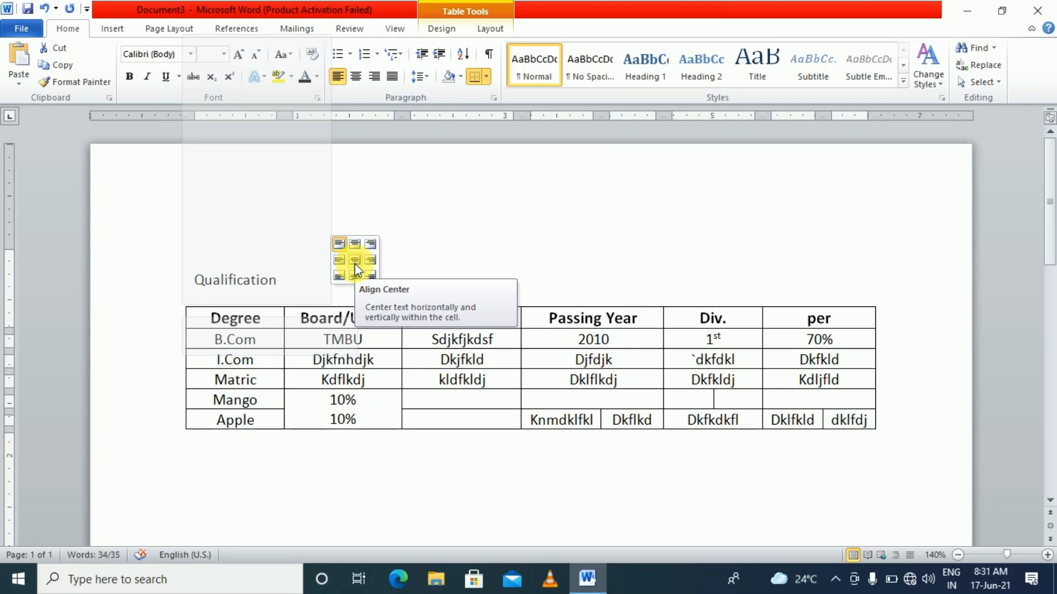
pyautogui.click(354, 263)
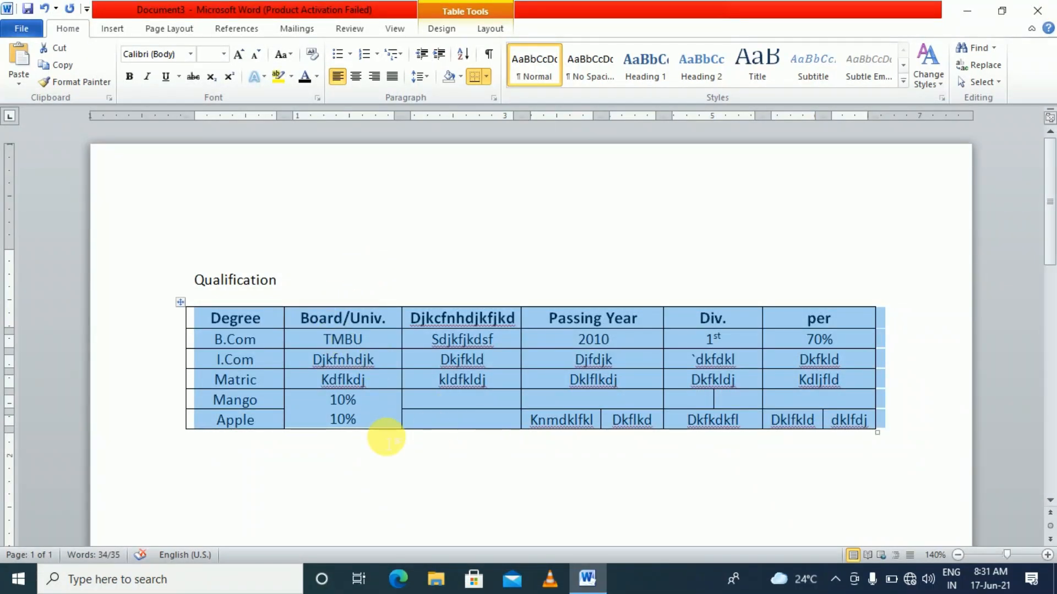
# AutoFit the table's columns to their contents
pyautogui.rightClick(188, 312)
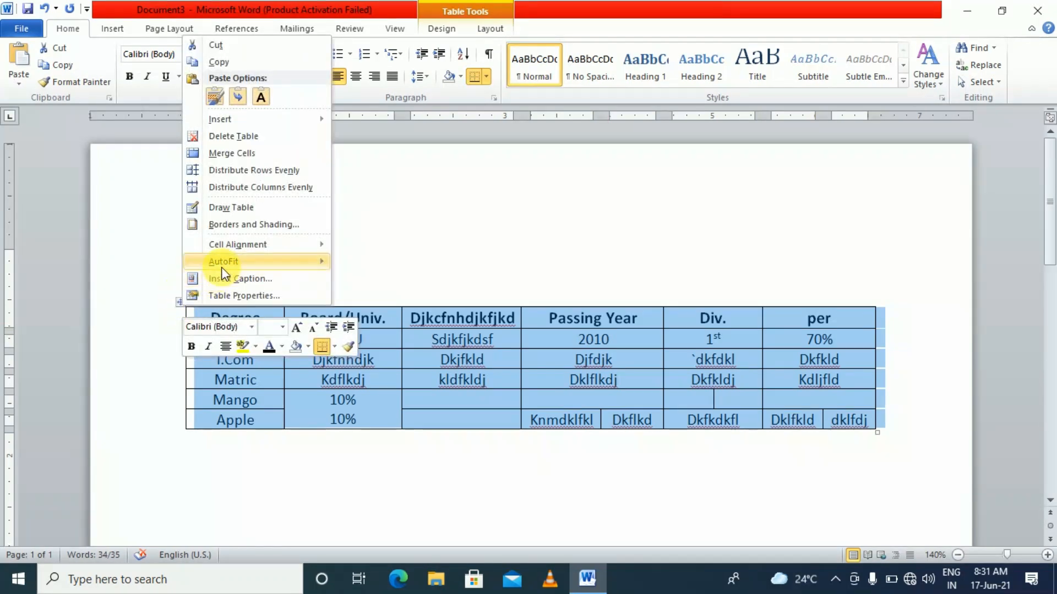
pyautogui.moveTo(226, 262)
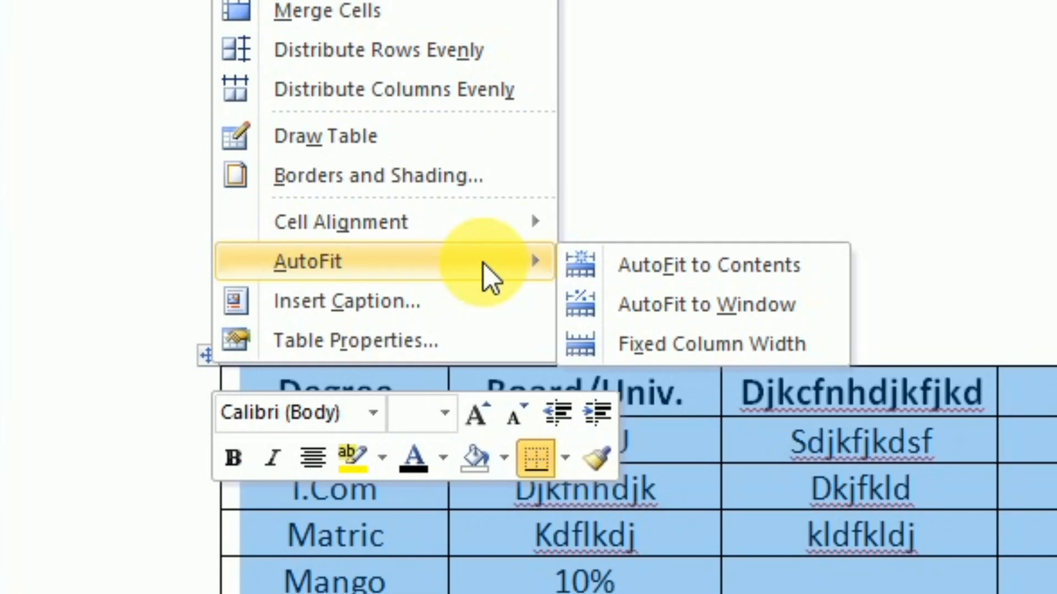
pyautogui.click(689, 279)
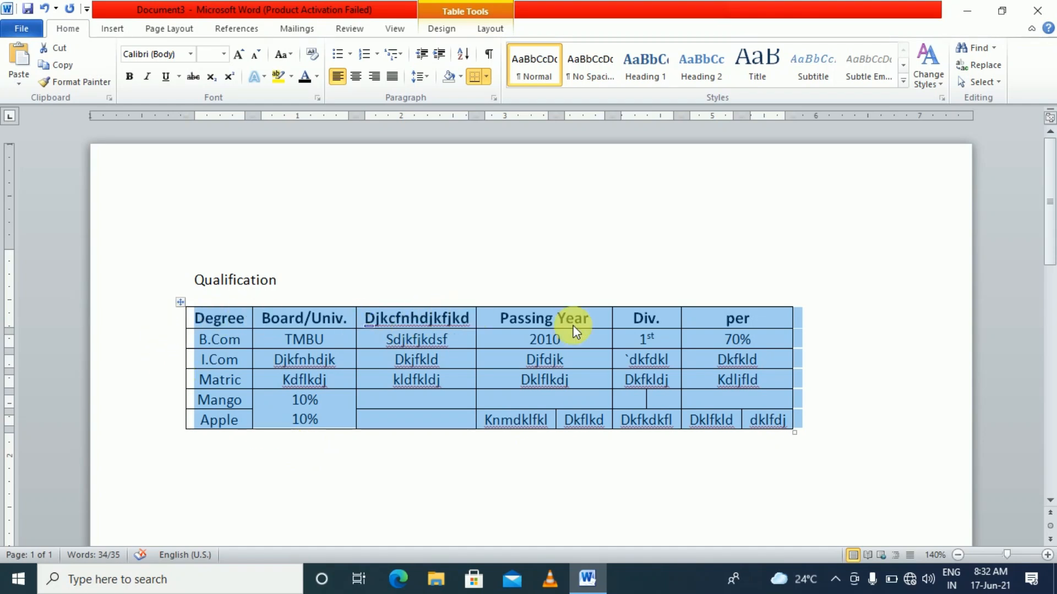
pyautogui.click(771, 337)
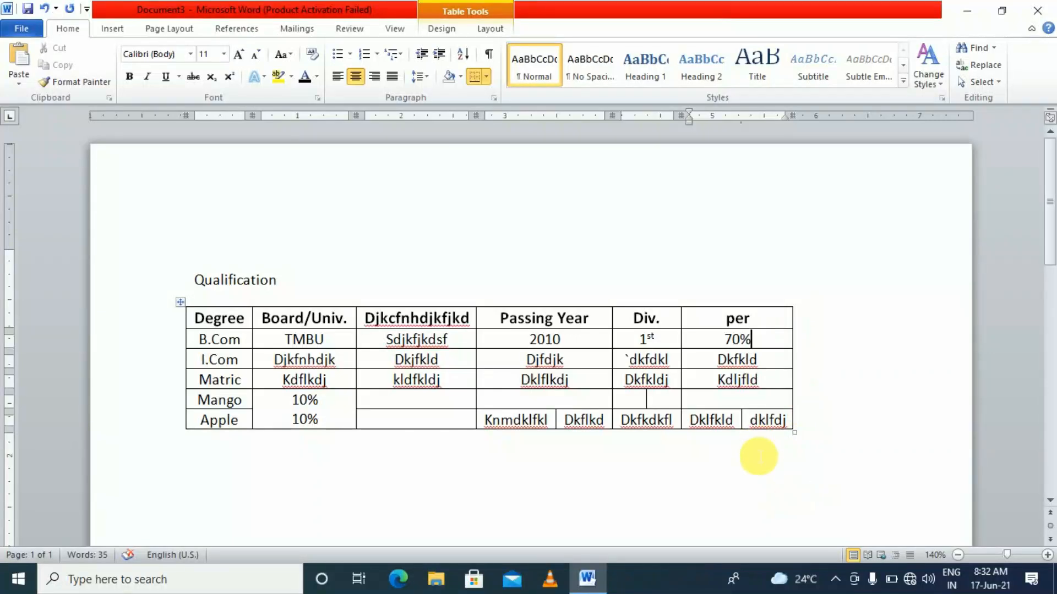
pyautogui.click(751, 467)
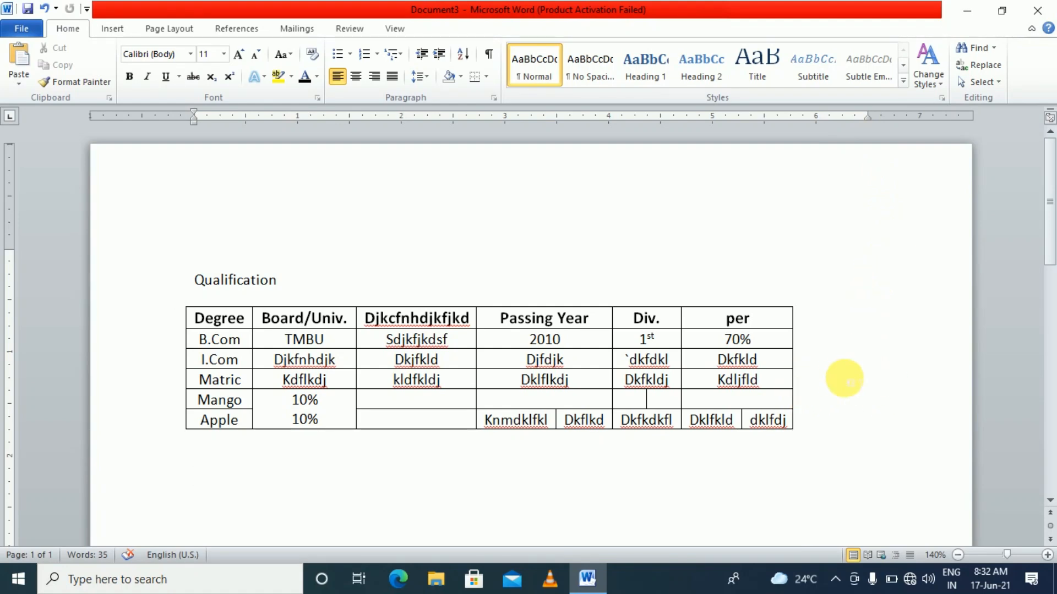
# Select the whole table and apply Center alignment from the Paragraph group
pyautogui.click(572, 381)
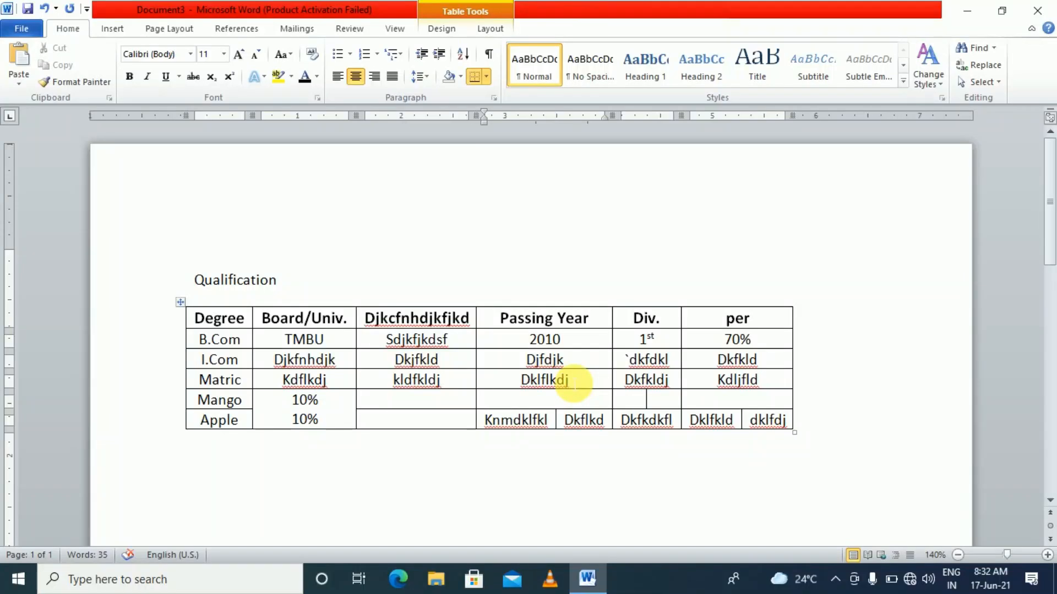
pyautogui.click(180, 302)
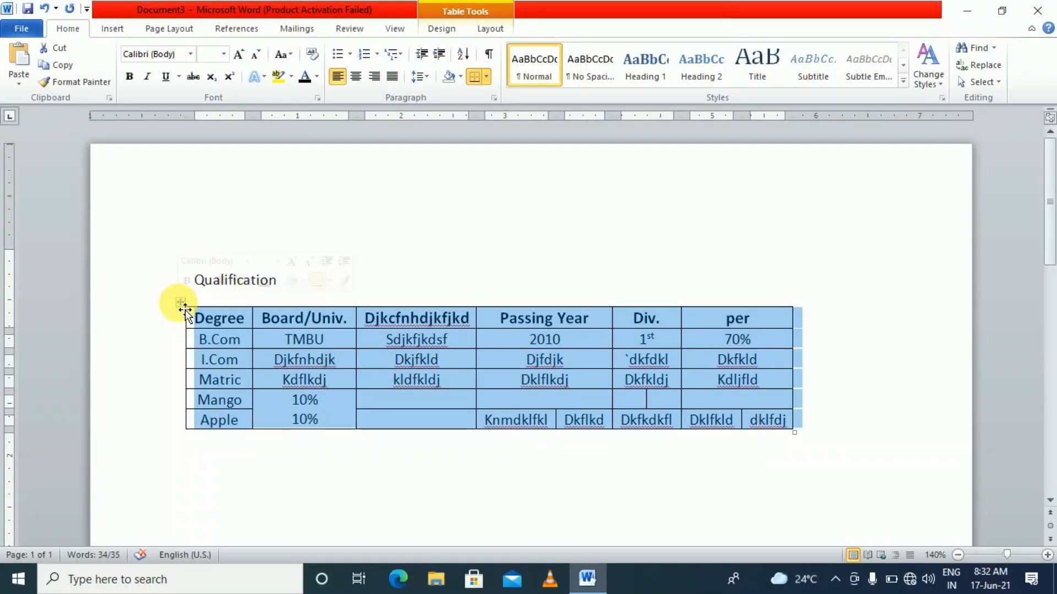
pyautogui.click(356, 78)
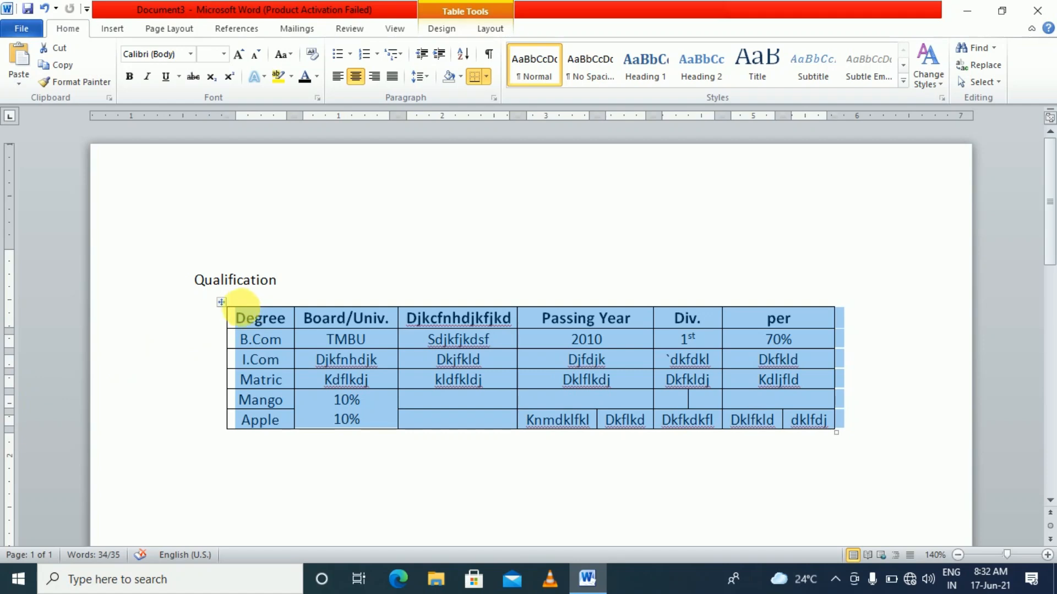
# Apply AutoFit to Window so the table fills the page width
pyautogui.rightClick(228, 307)
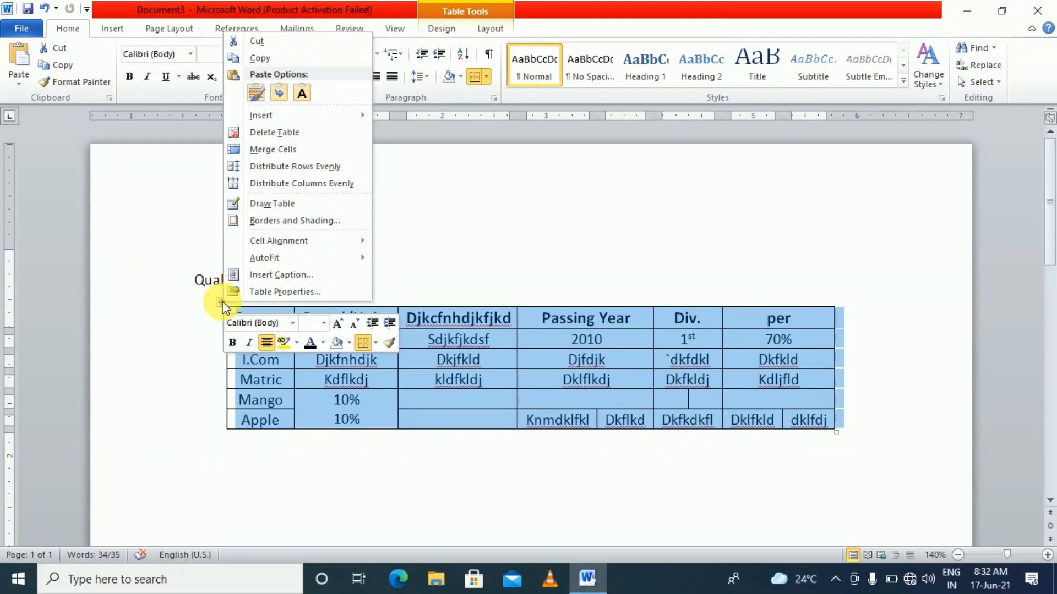
pyautogui.moveTo(275, 258)
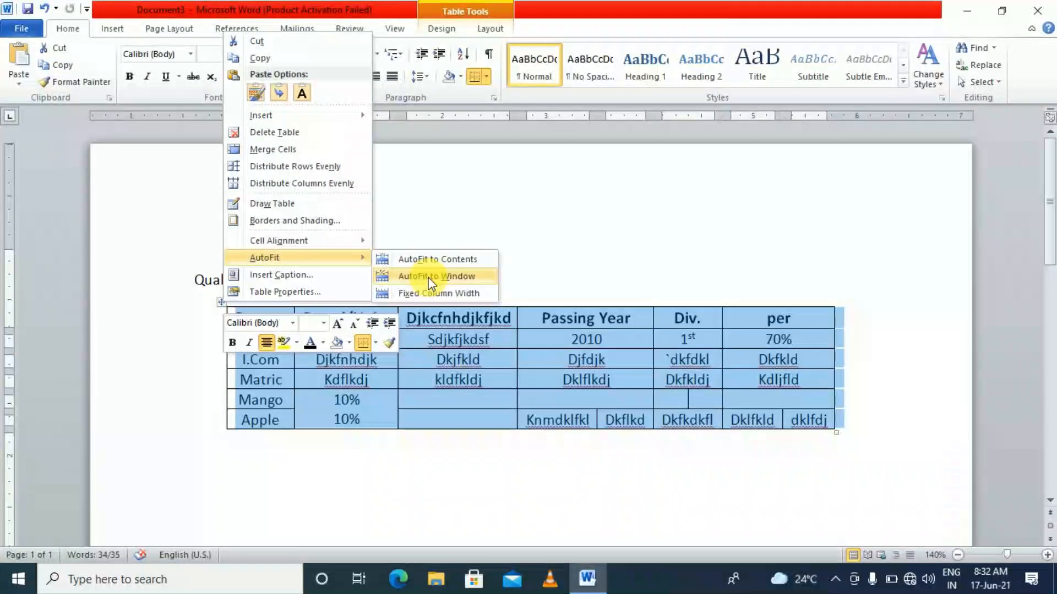
pyautogui.click(429, 283)
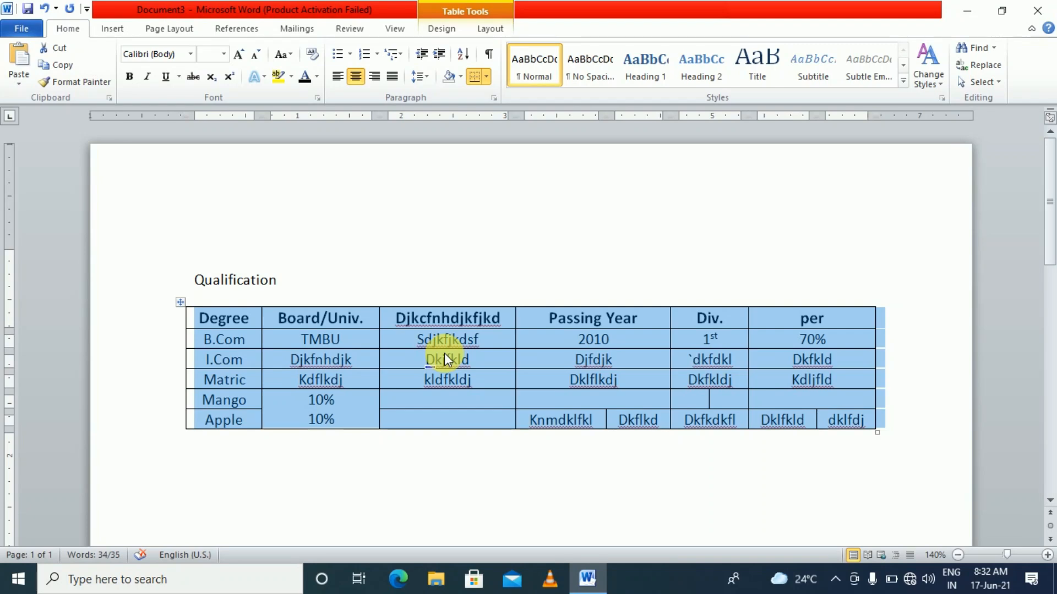
# Add long placeholder text after Per in the last header cell, then undo it with Ctrl+Z
pyautogui.click(434, 382)
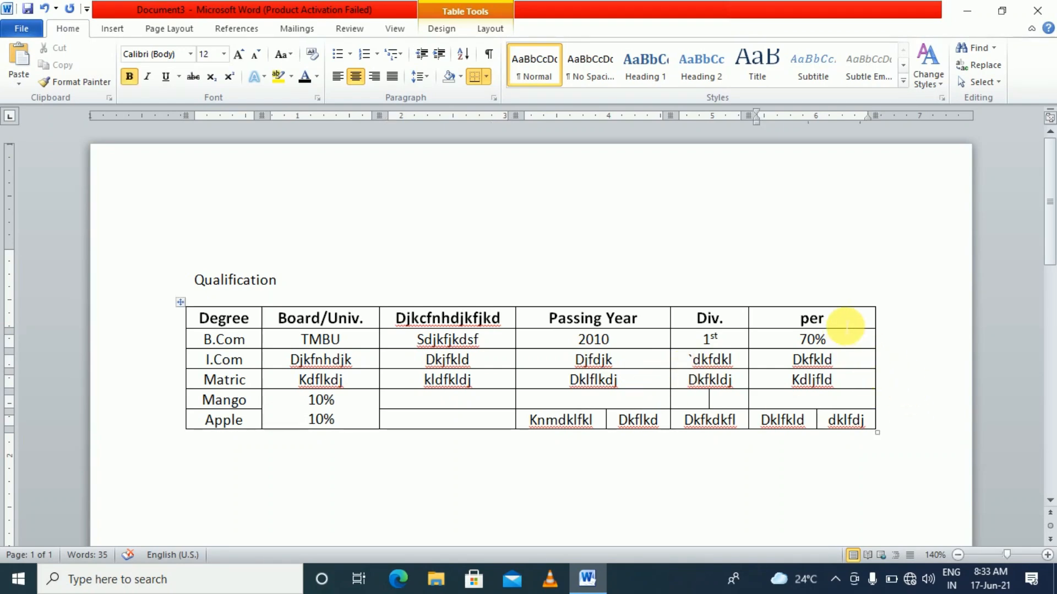
pyautogui.write('dklflkdjf')
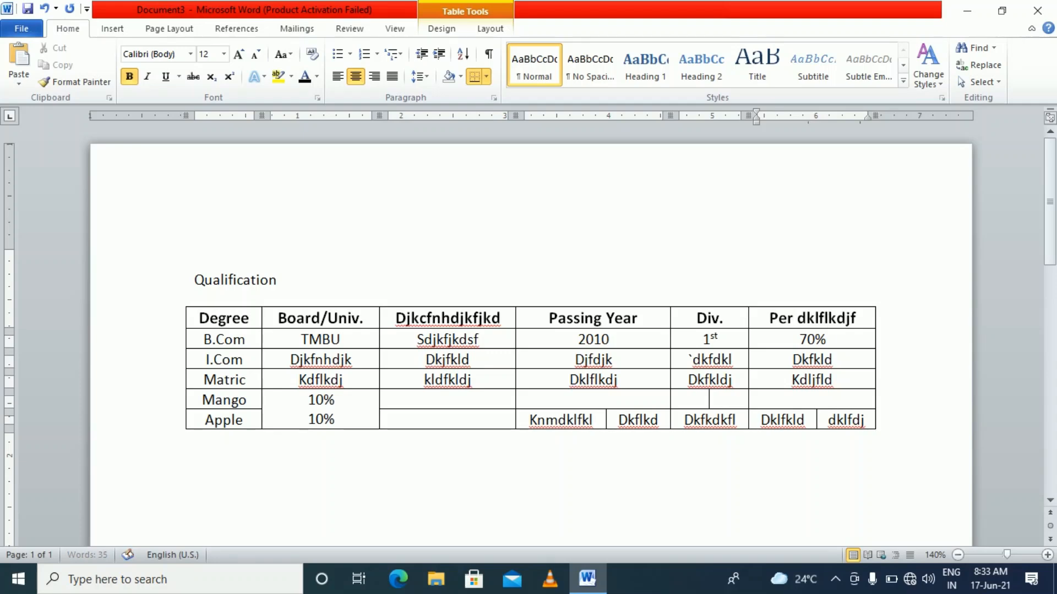
pyautogui.write('kldl kldfkldfkldjklfdlkfdkljldkjfkld')
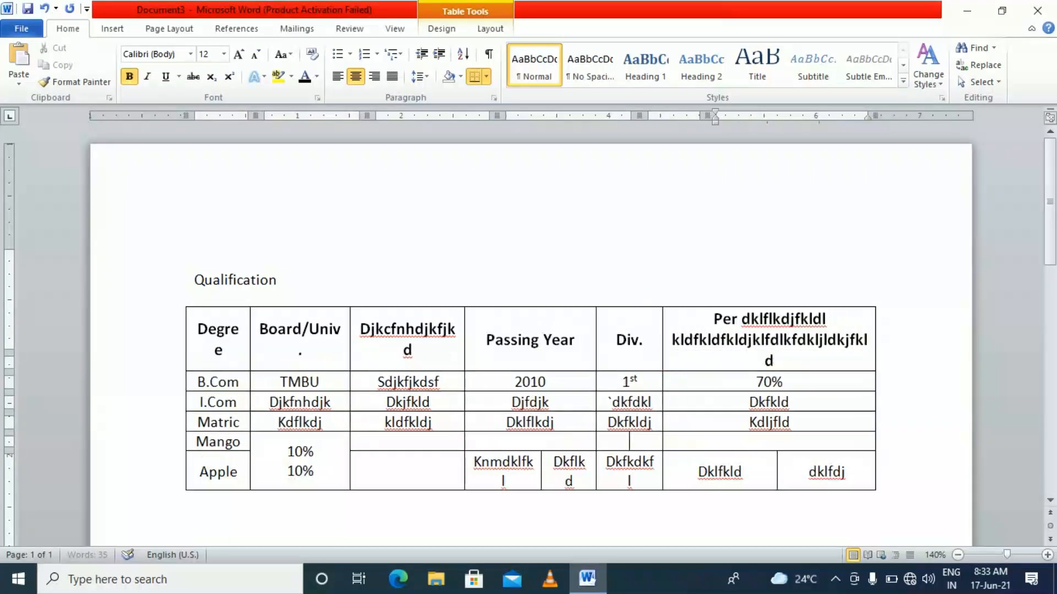
pyautogui.write('jfkldjfkldjkldjkldjkldjkl')
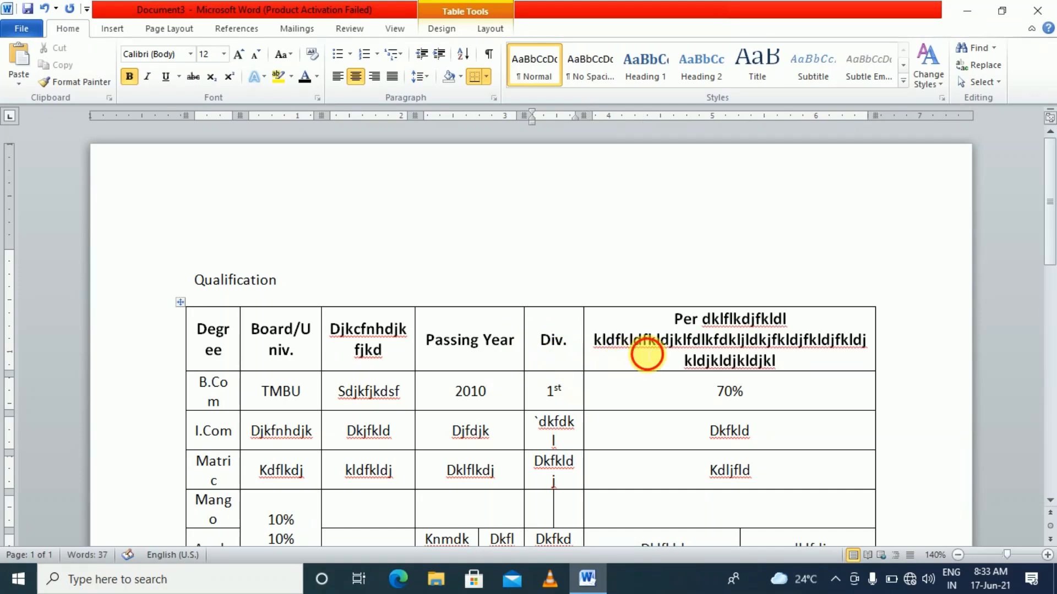
pyautogui.click(738, 341)
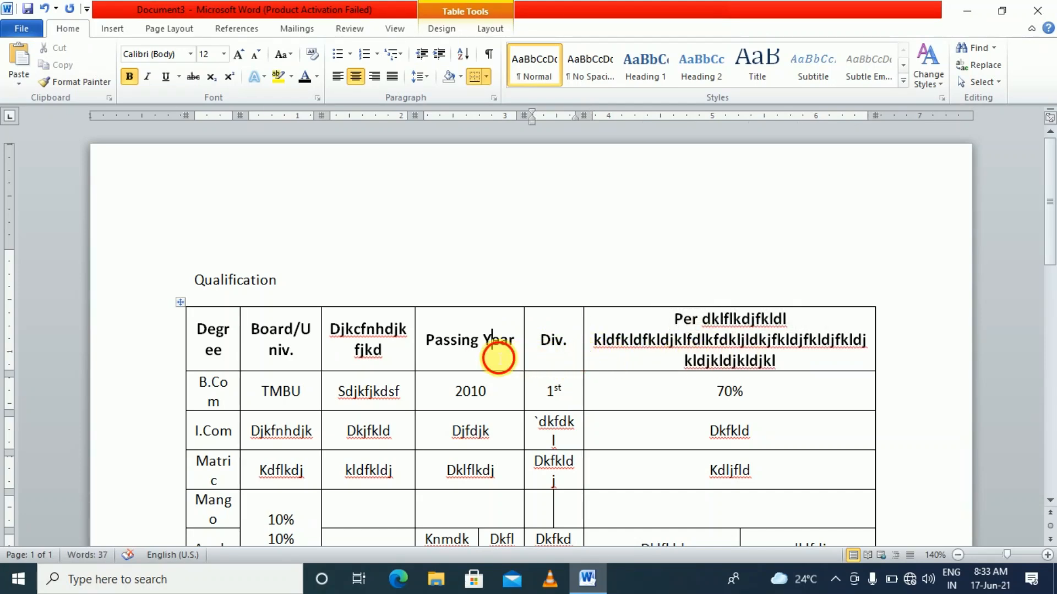
pyautogui.click(384, 356)
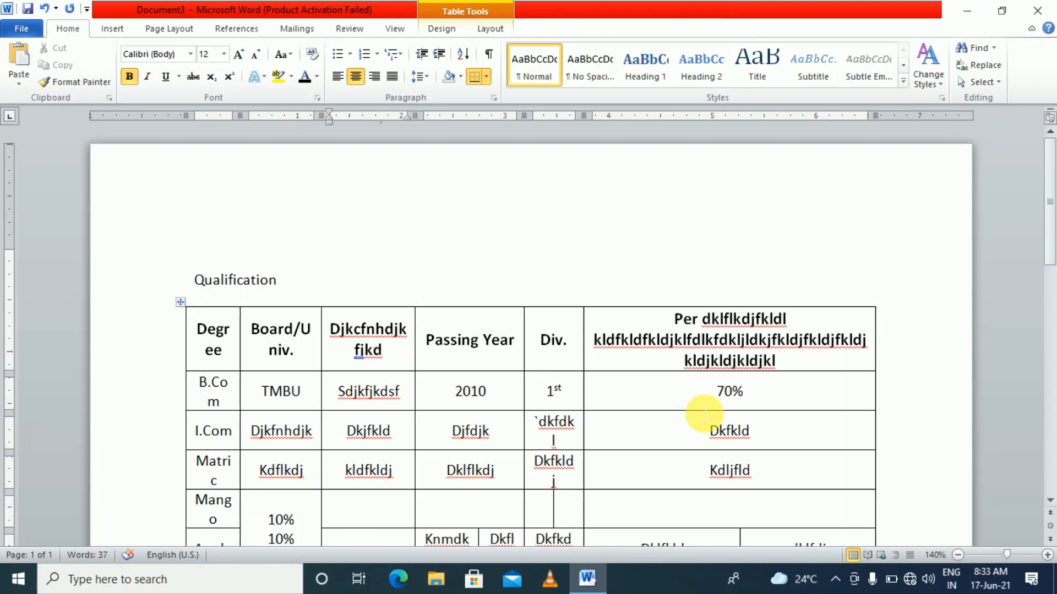
pyautogui.hotkey('ctrl', 'z')
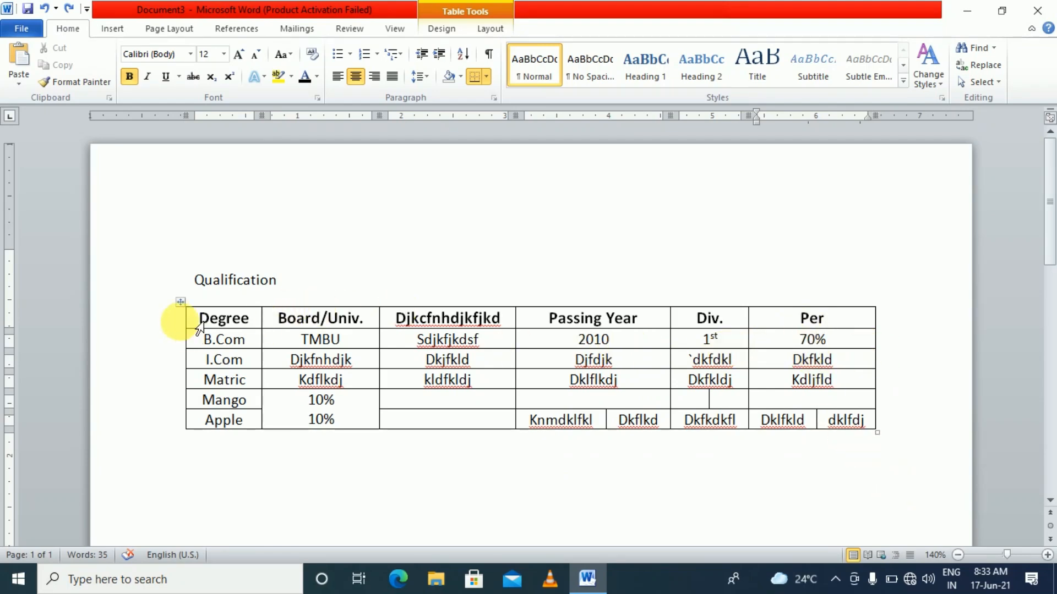
# Switch the table's AutoFit setting to Fixed Column Width
pyautogui.rightClick(181, 304)
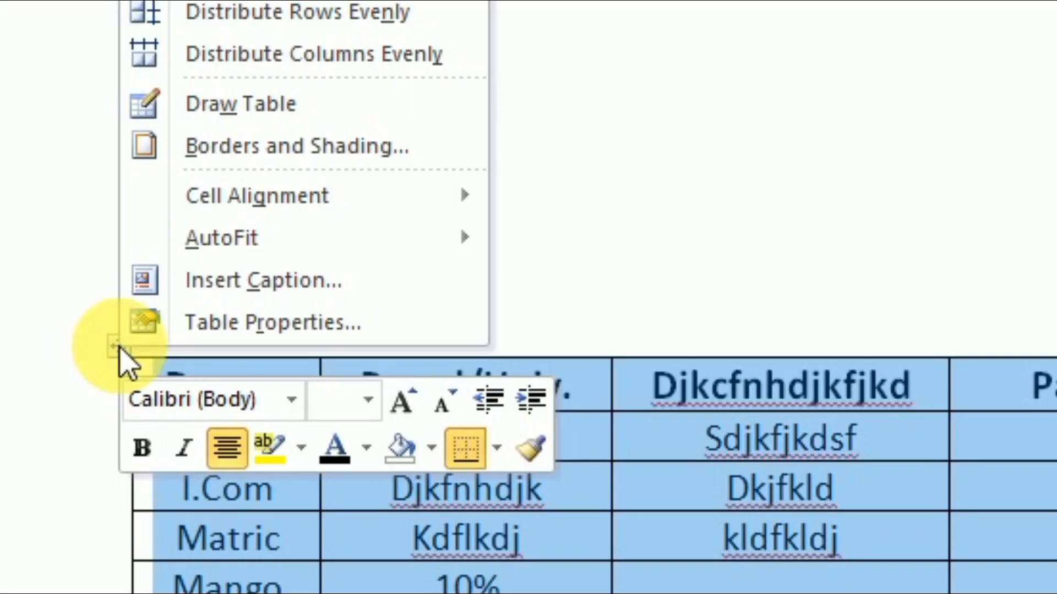
pyautogui.moveTo(240, 239)
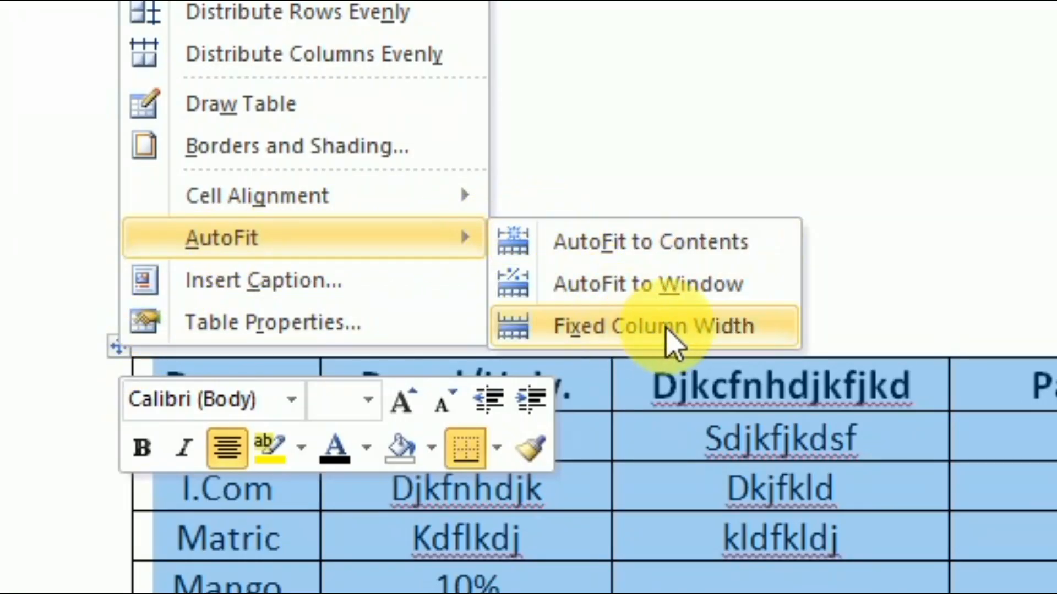
pyautogui.click(622, 346)
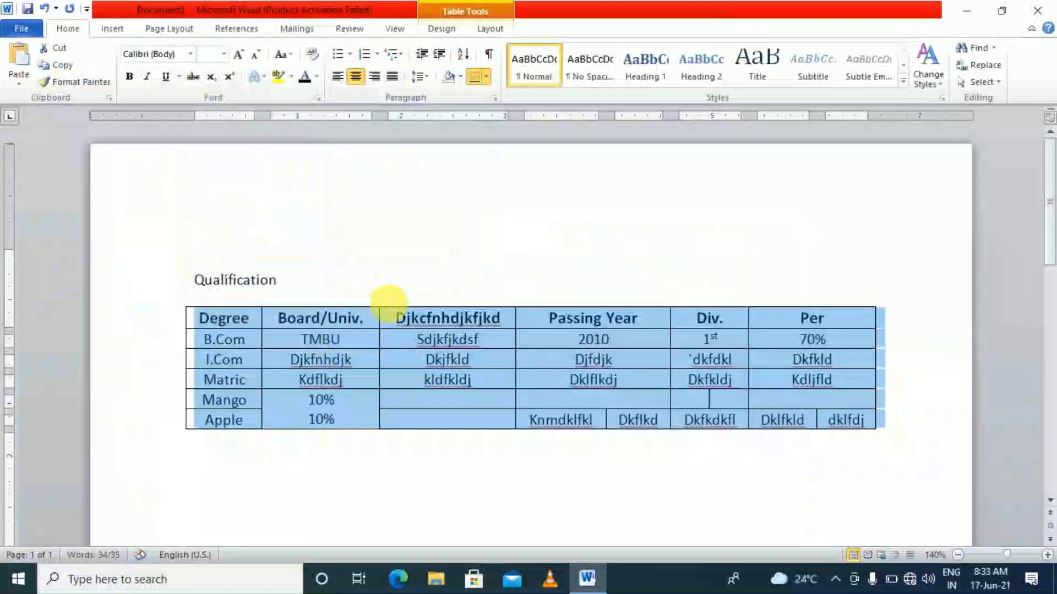
# Type extra filler text after Per in the header and check the other cells
pyautogui.click(837, 314)
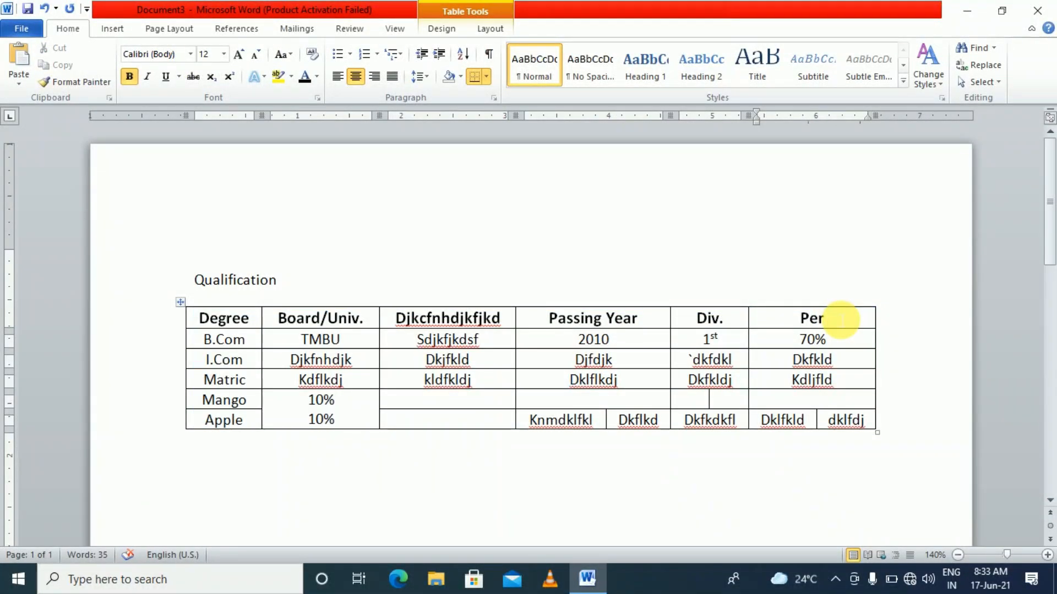
pyautogui.write('skjk sdklsklds skldslkmd sldsld l;sdl;sdl; sl;ds')
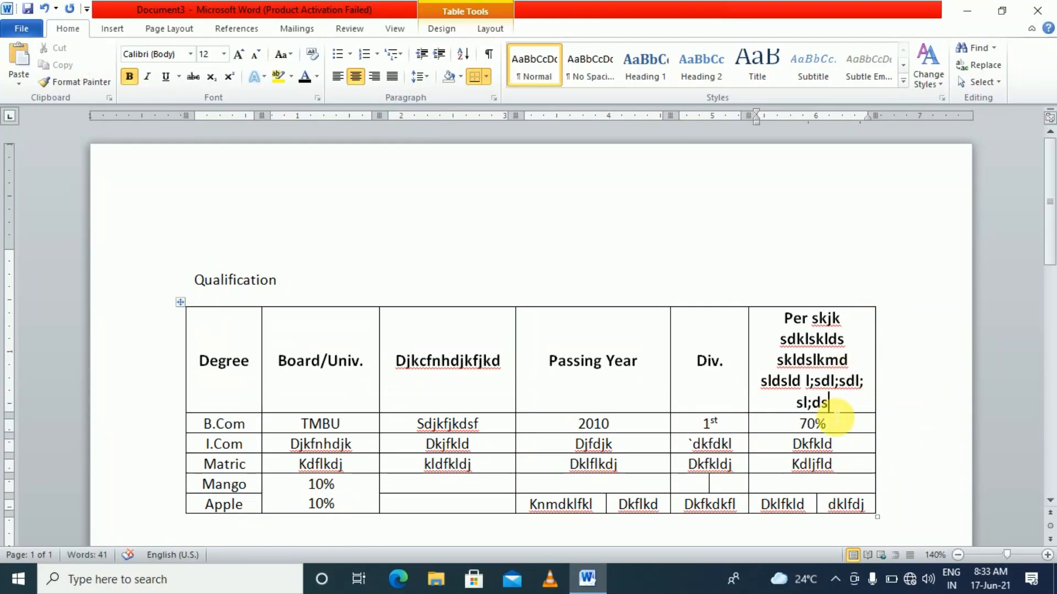
pyautogui.scroll(-2, 836, 419)
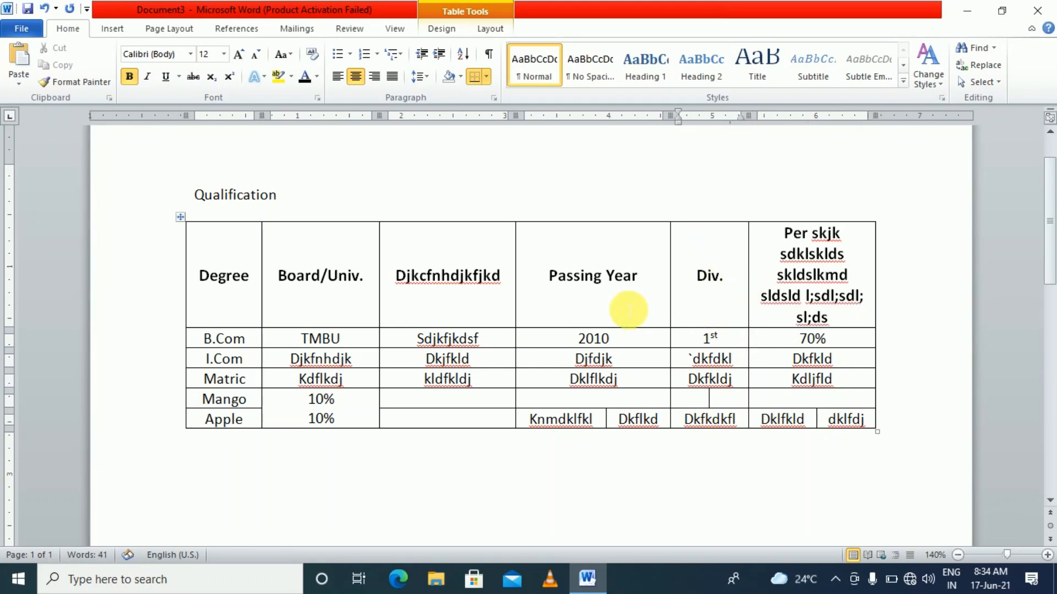
pyautogui.click(575, 278)
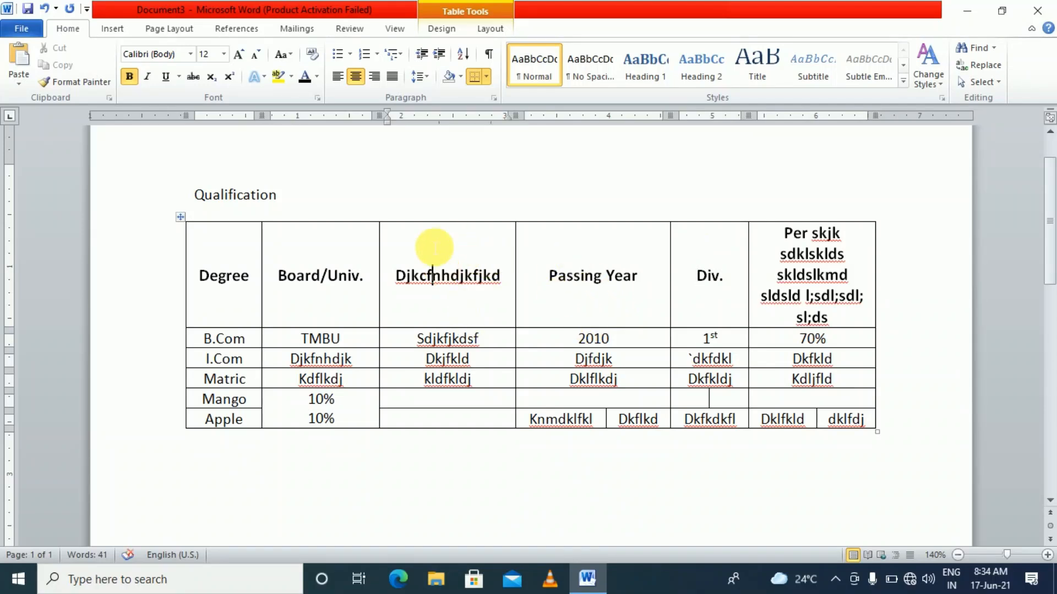
pyautogui.click(454, 302)
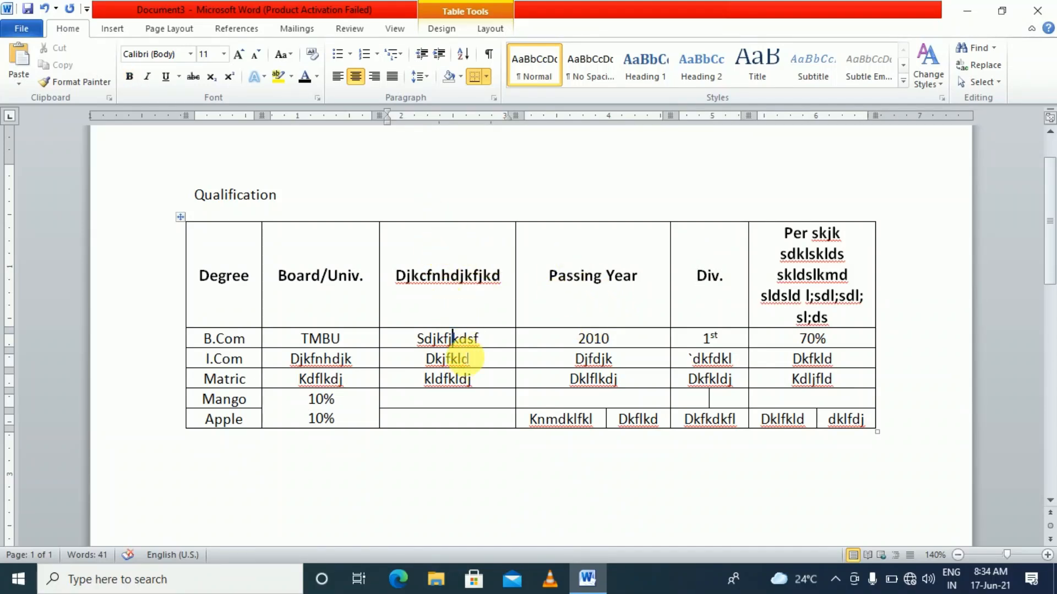
pyautogui.click(469, 379)
pyautogui.click(474, 403)
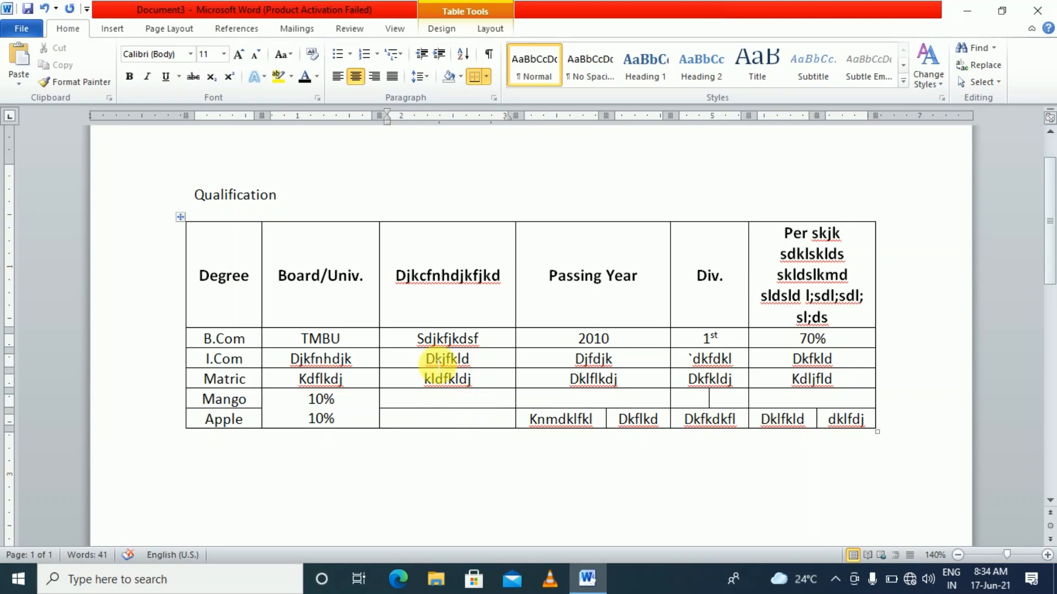
pyautogui.click(417, 268)
pyautogui.click(436, 339)
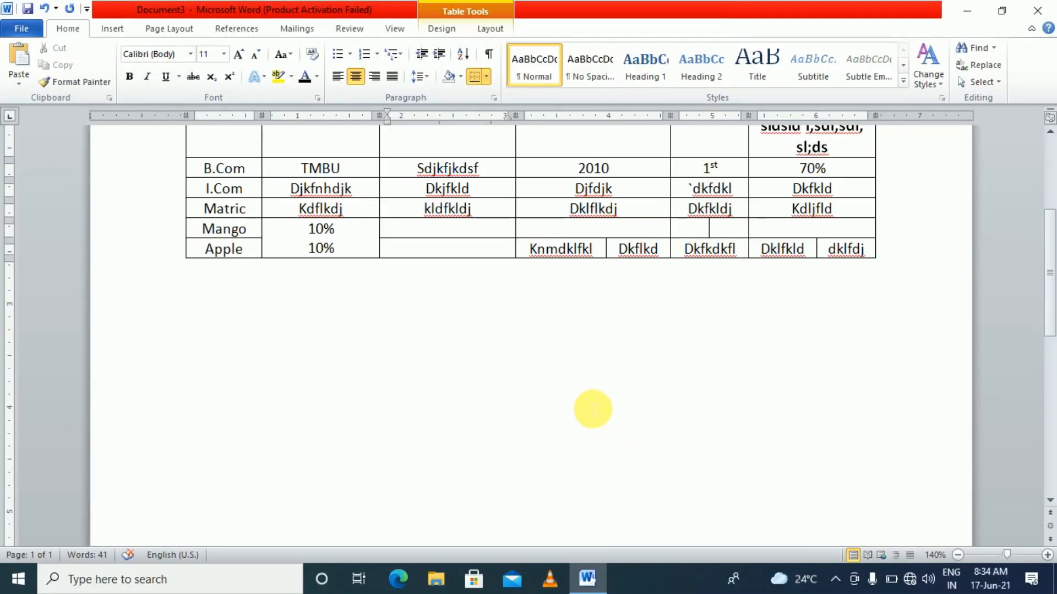
pyautogui.scroll(5, 593, 408)
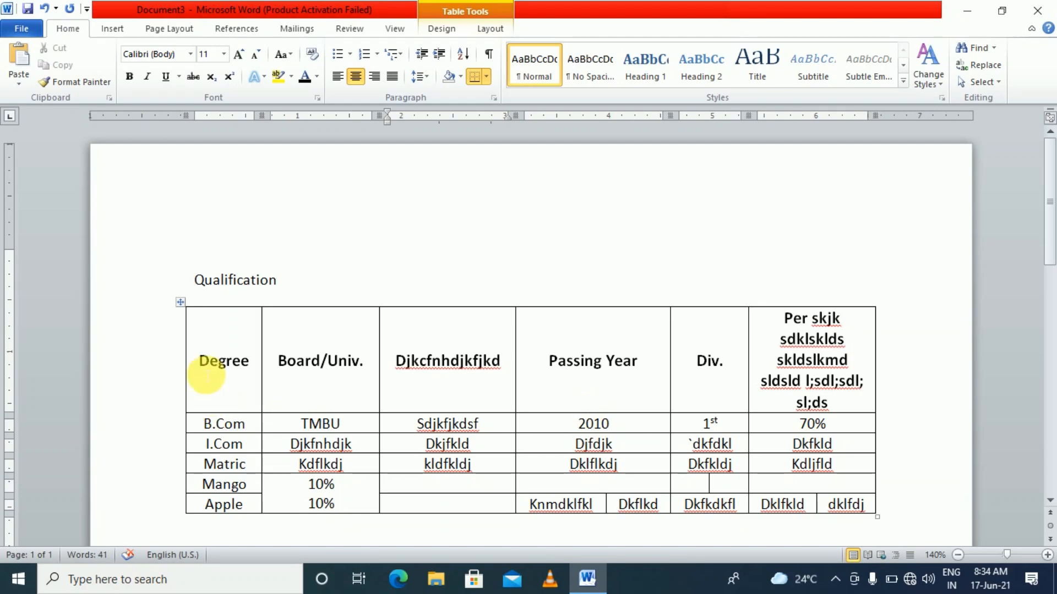
# Select the whole table and raise its row height to 1.1 inches on the Layout tab
pyautogui.click(180, 303)
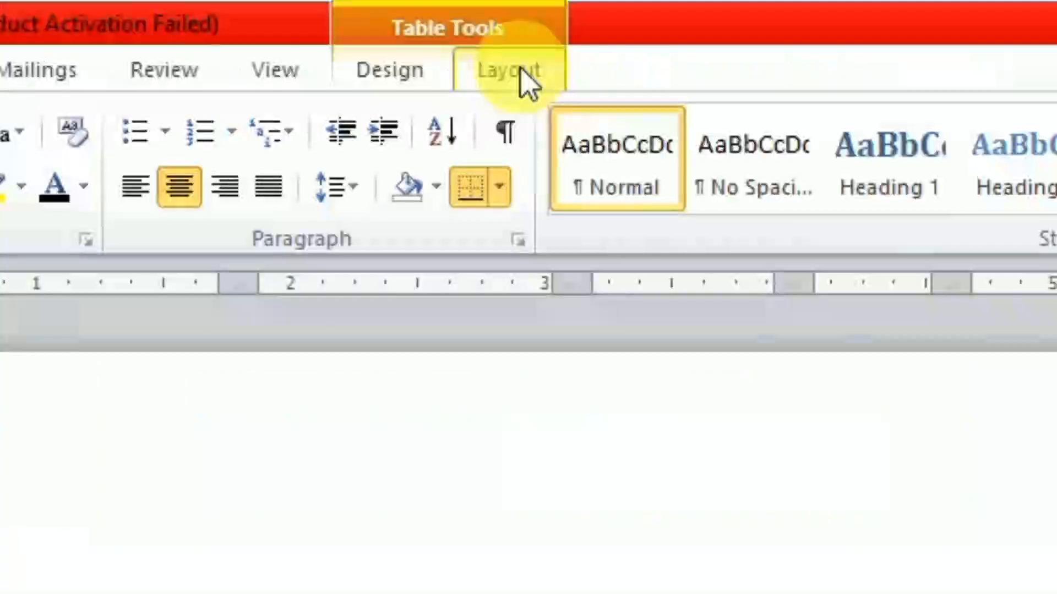
pyautogui.click(526, 75)
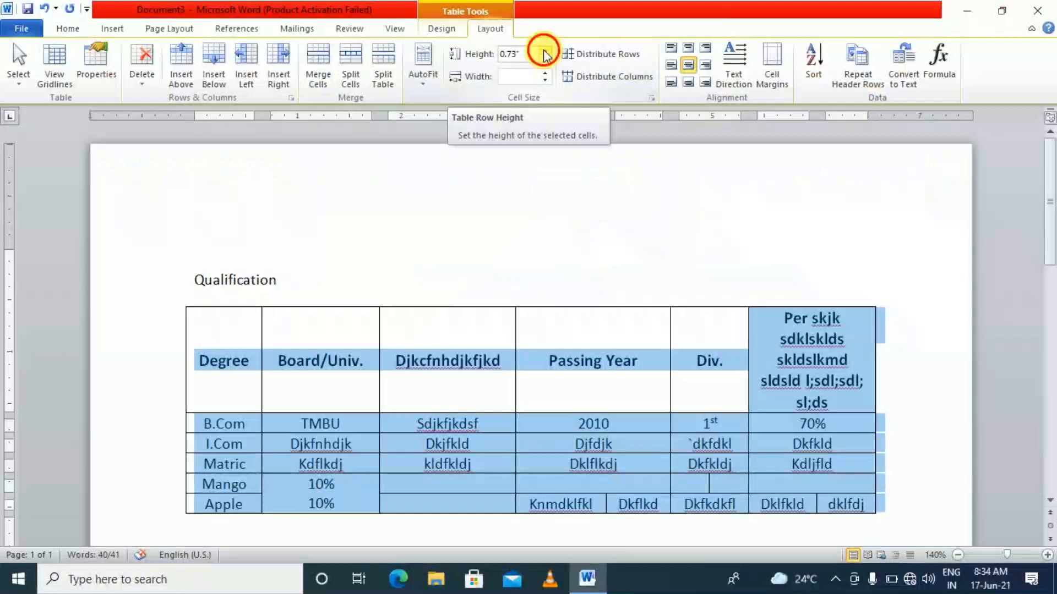
pyautogui.click(642, 125)
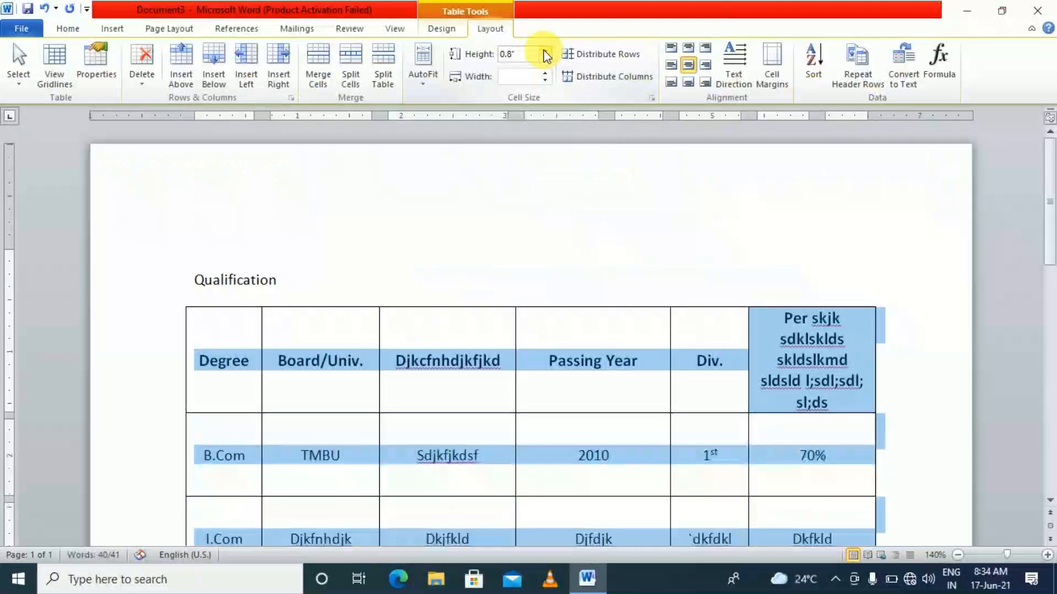
pyautogui.click(643, 126)
pyautogui.click(545, 53)
pyautogui.click(544, 53)
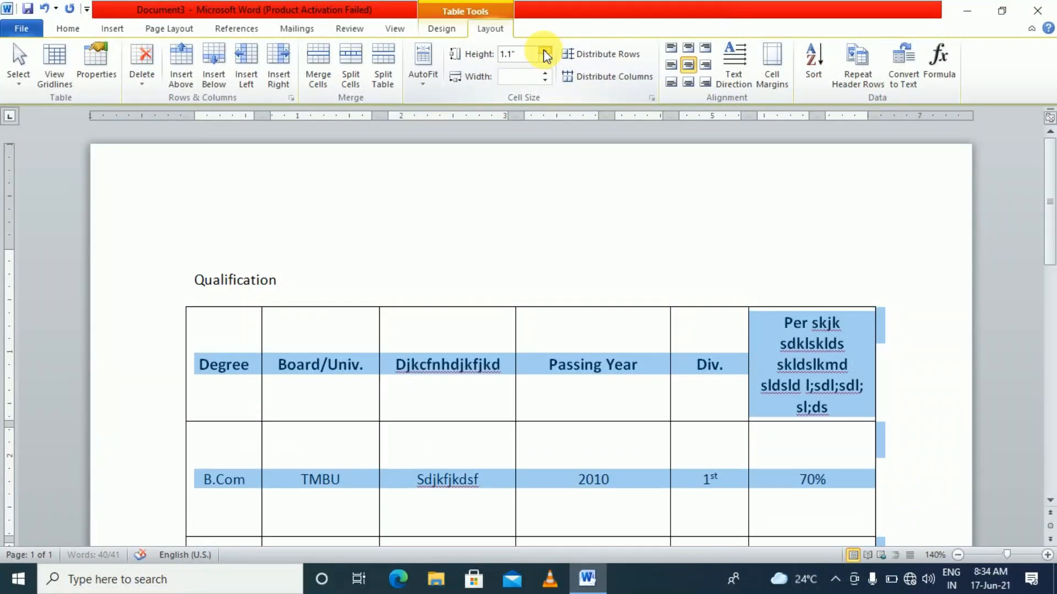
pyautogui.scroll(-10, 510, 406)
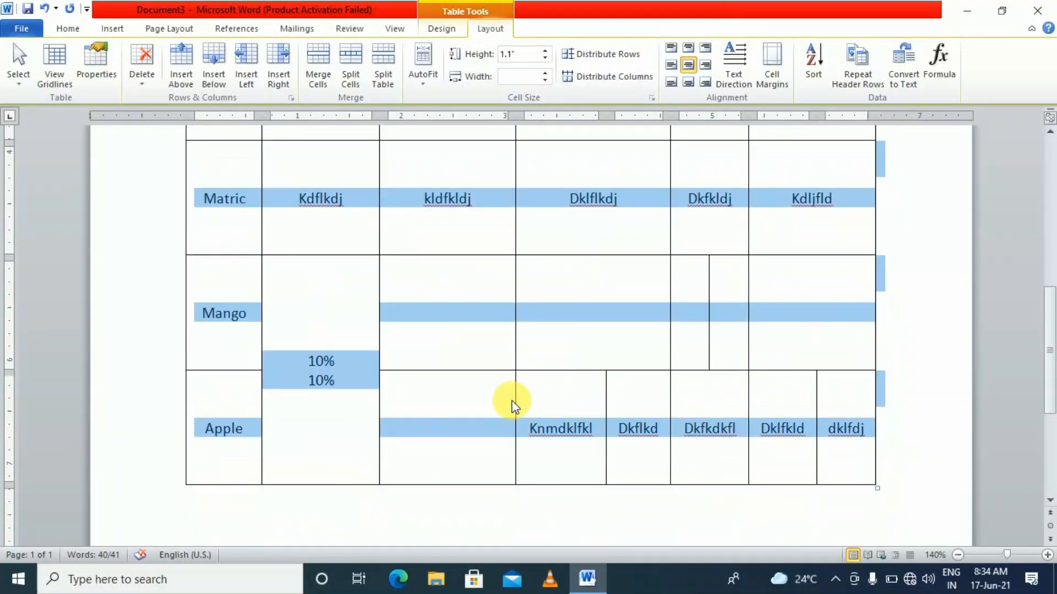
pyautogui.scroll(5, 522, 410)
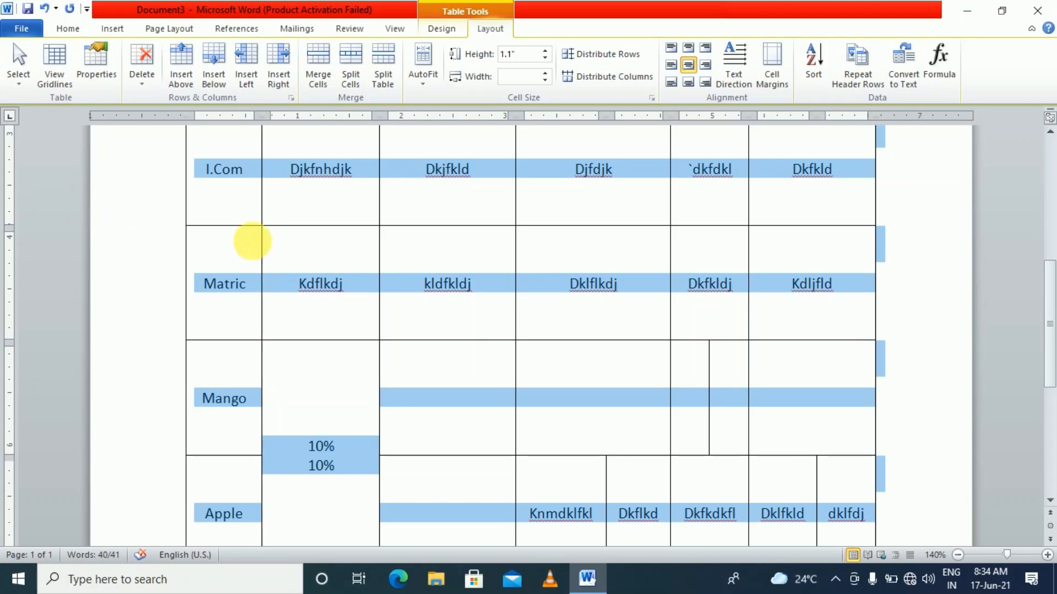
# Lower the row height step by step down to 0.4 inches
pyautogui.click(545, 58)
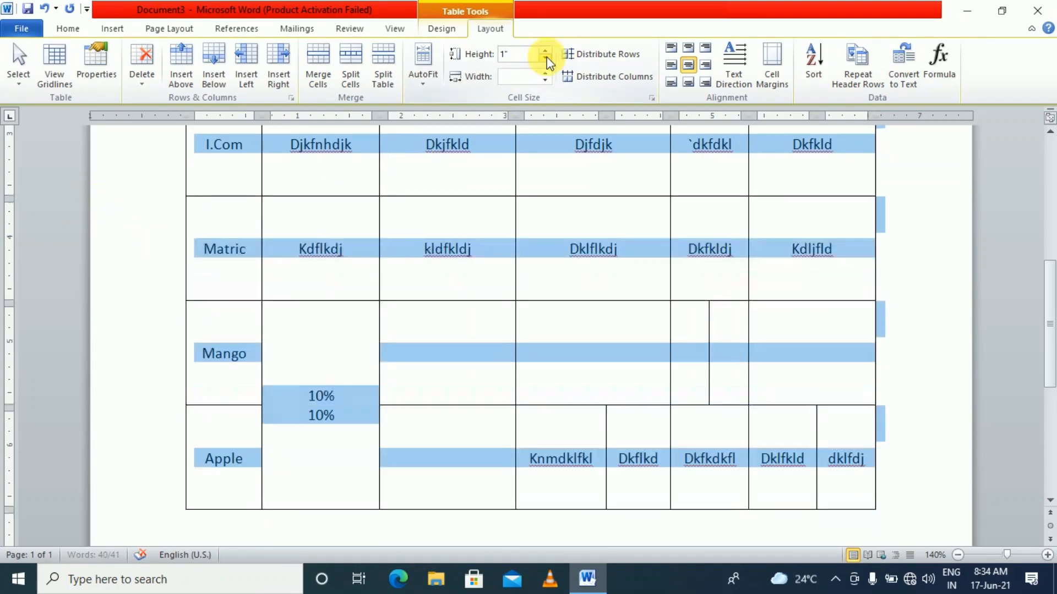
pyautogui.click(546, 58)
pyautogui.click(545, 58)
pyautogui.click(545, 58)
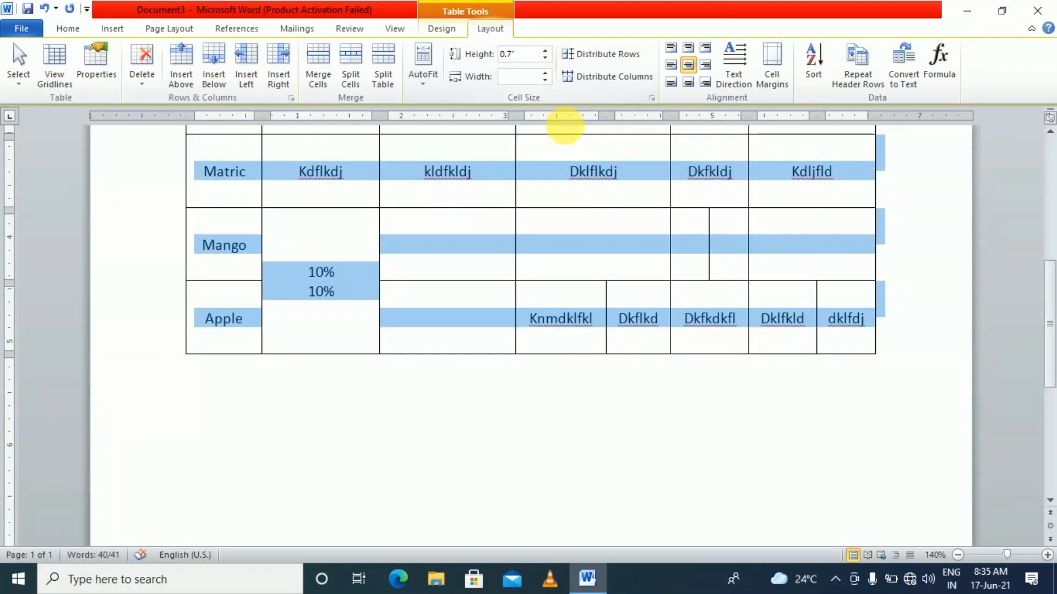
pyautogui.scroll(10, 595, 179)
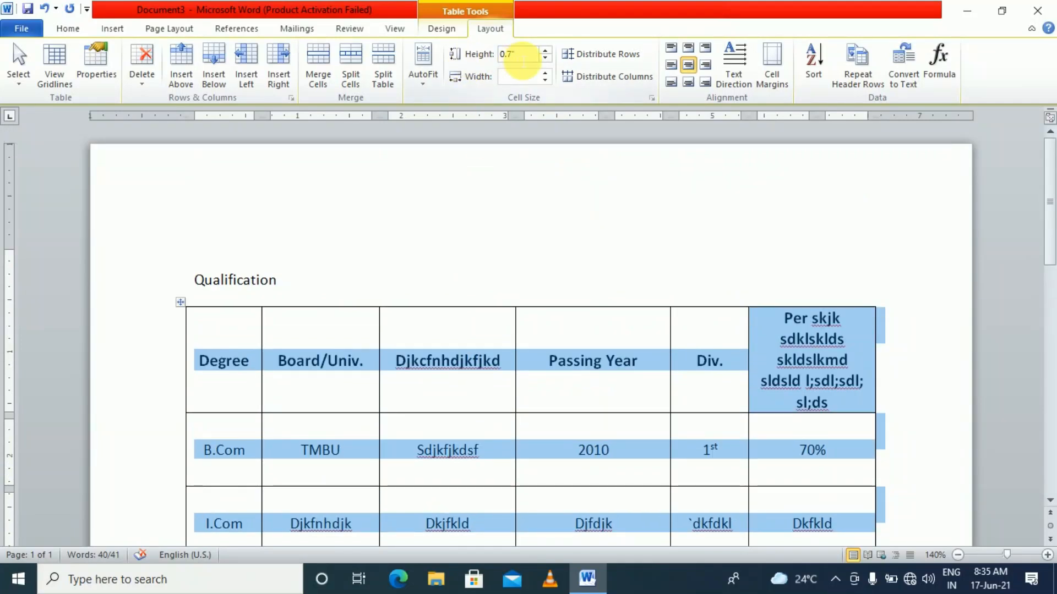
pyautogui.click(545, 58)
pyautogui.click(546, 61)
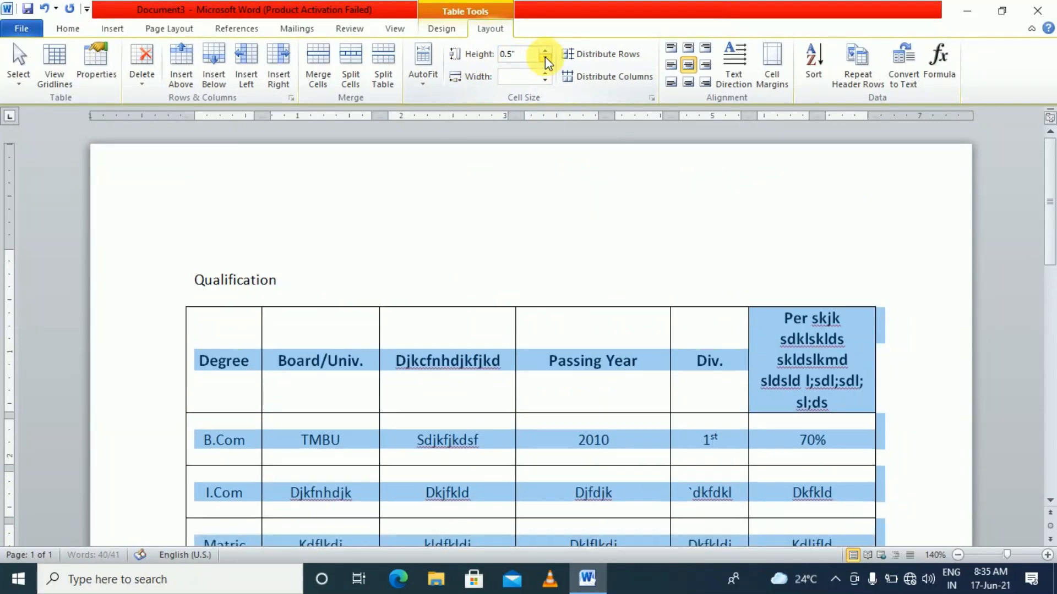
pyautogui.click(546, 61)
pyautogui.scroll(-3, 542, 337)
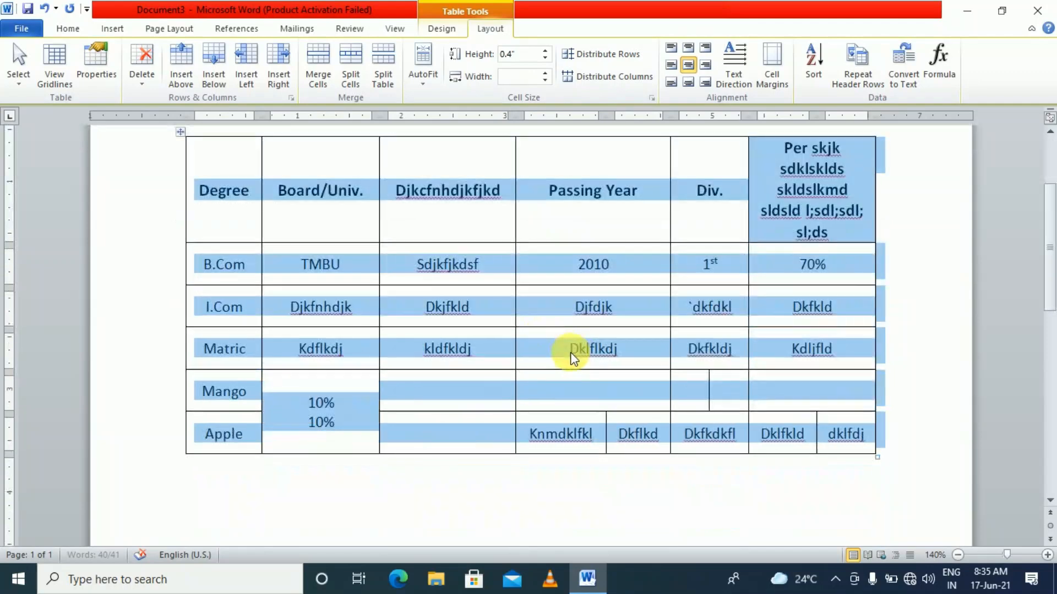
pyautogui.click(489, 353)
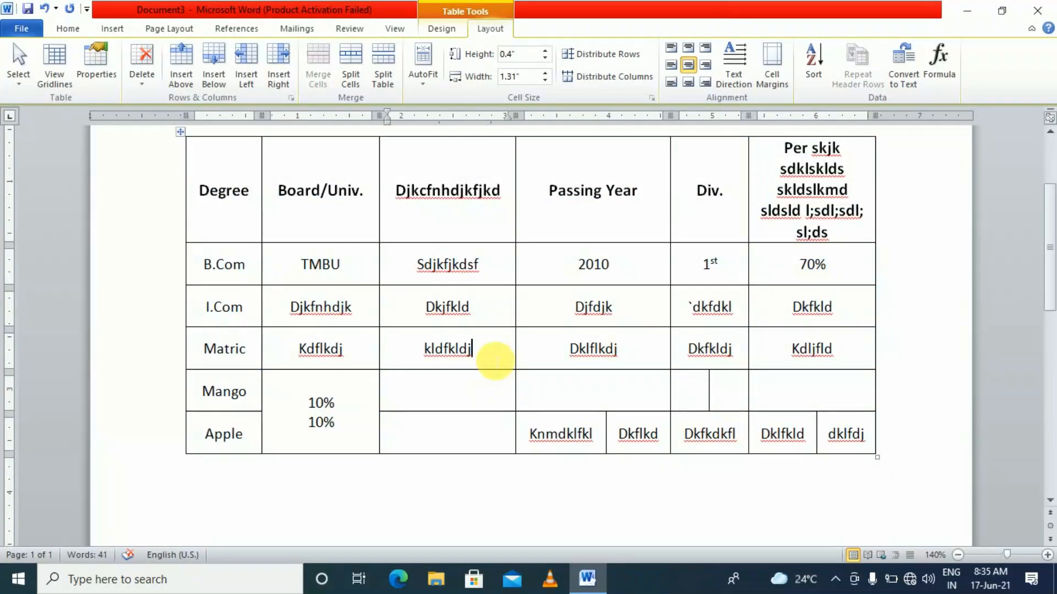
pyautogui.scroll(3, 498, 356)
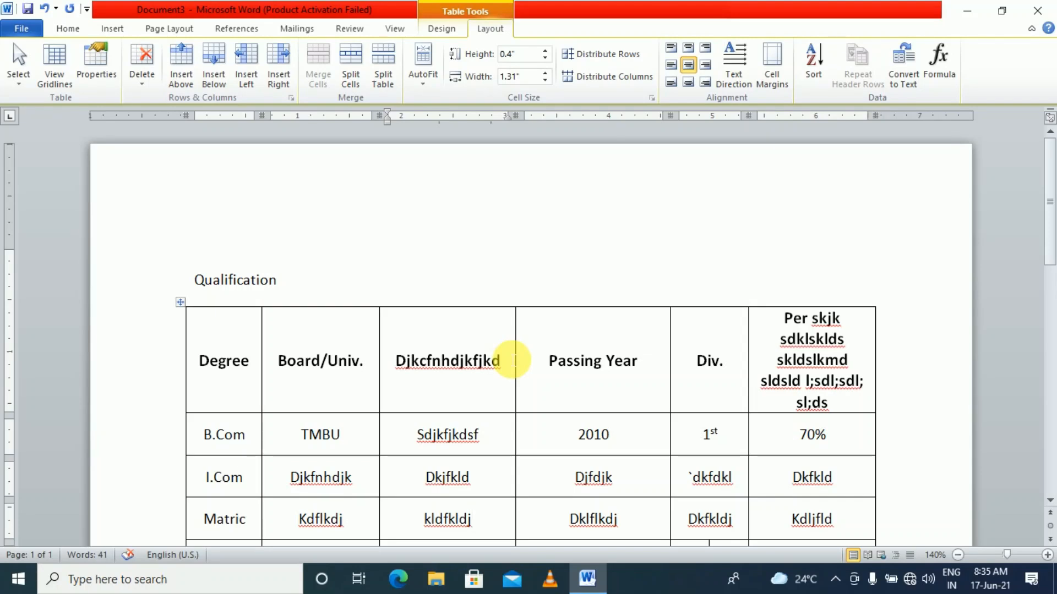
# Check column widths across several cells, then select the whole table with Home commands showing
pyautogui.scroll(-2, 512, 361)
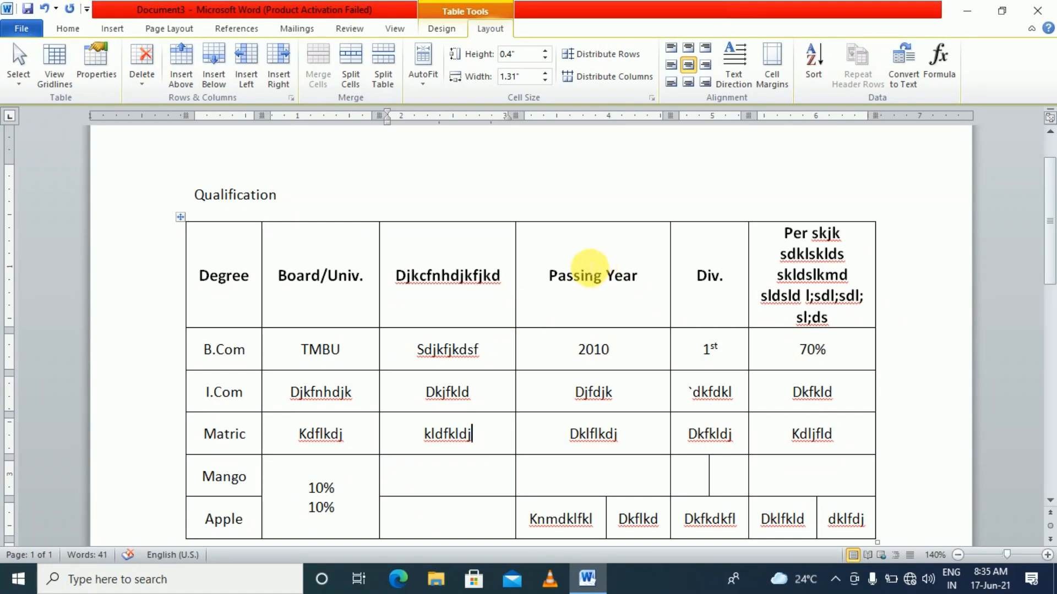
pyautogui.click(312, 277)
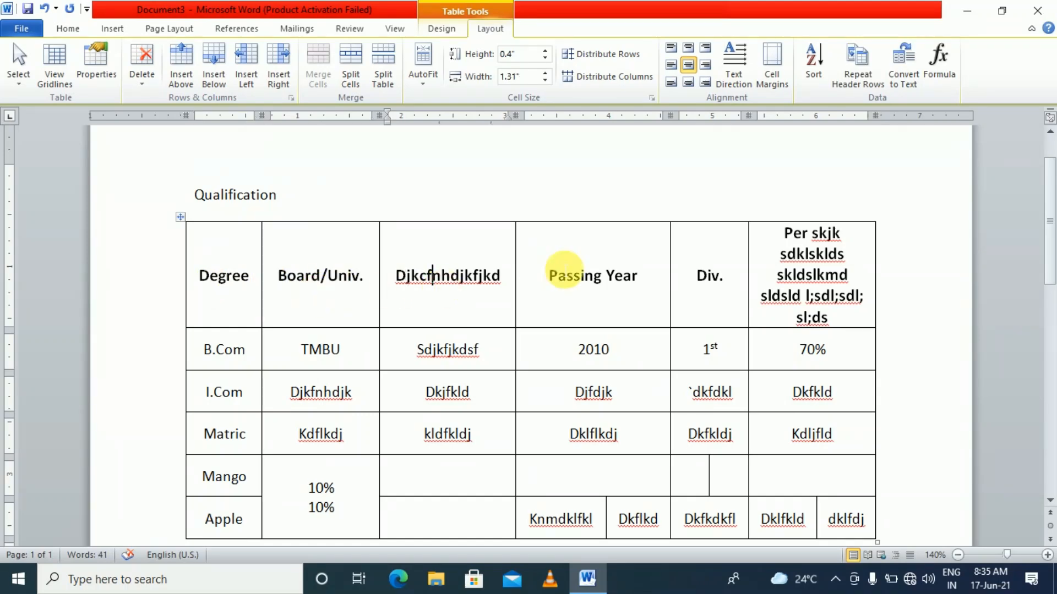
pyautogui.click(793, 276)
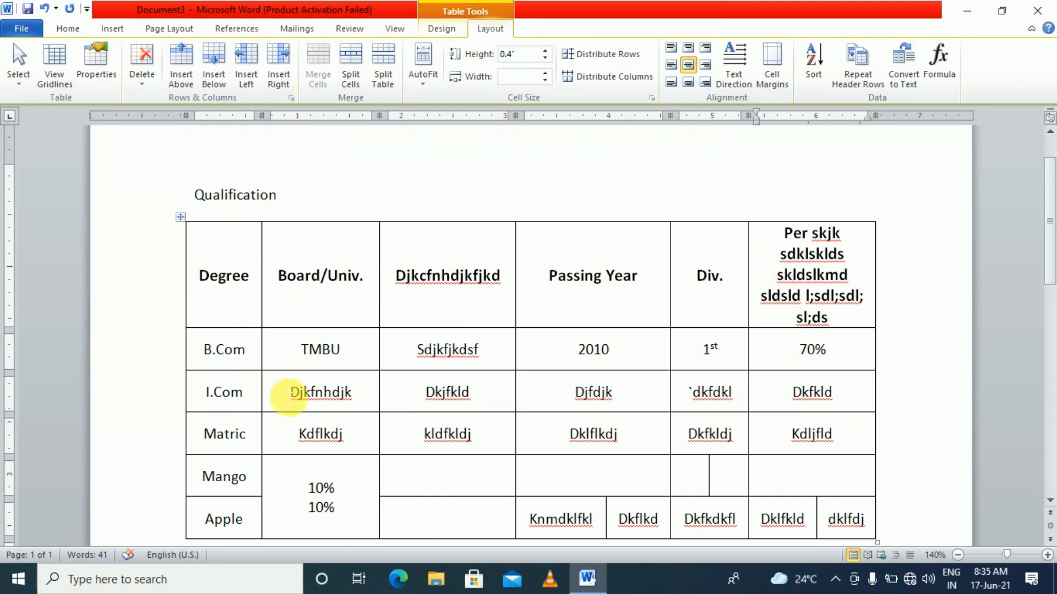
pyautogui.click(345, 367)
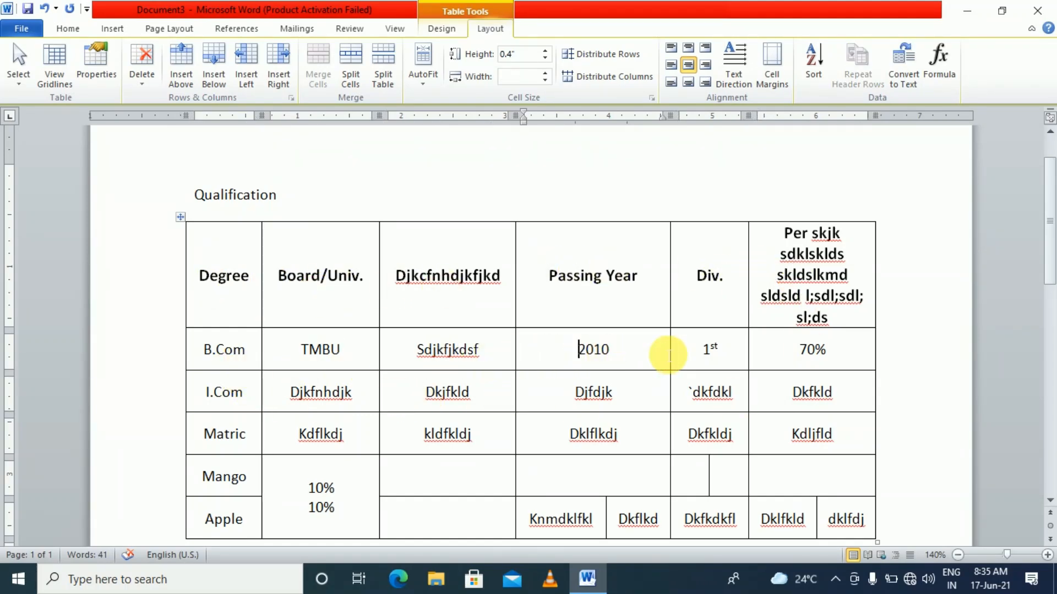
pyautogui.click(787, 355)
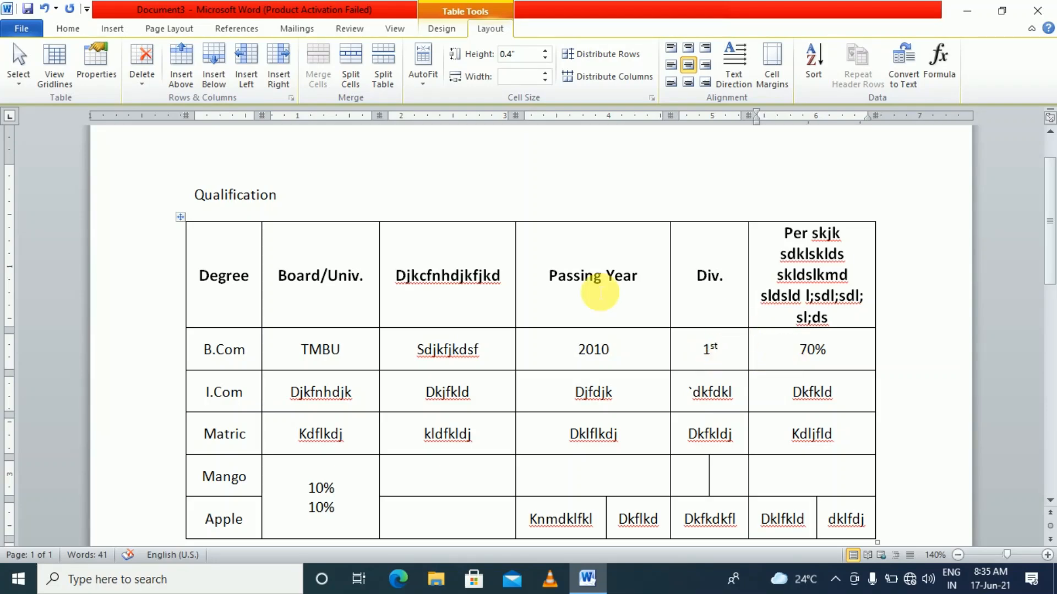
pyautogui.click(480, 297)
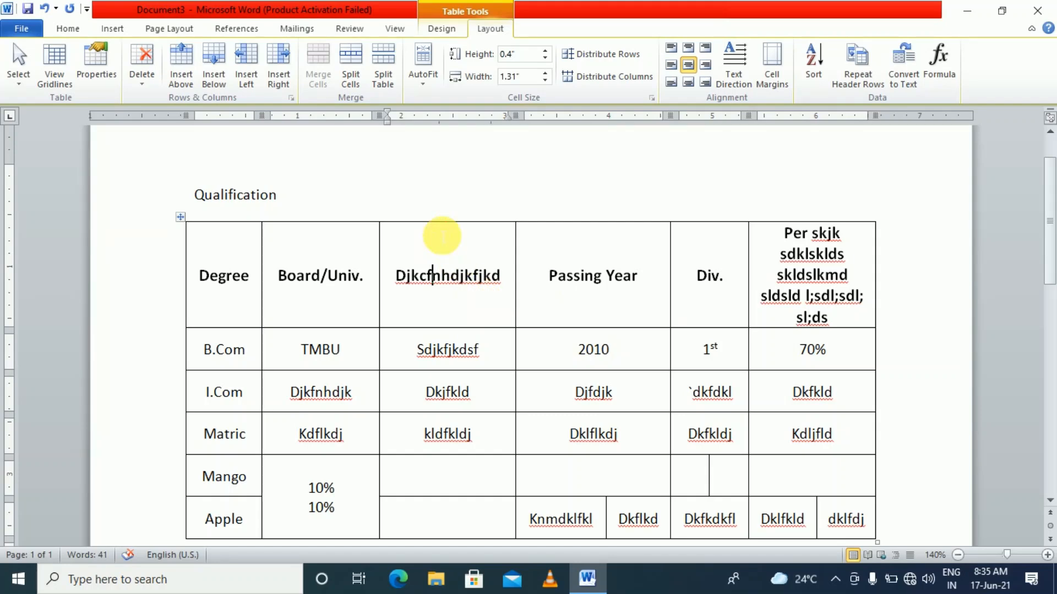
pyautogui.click(267, 350)
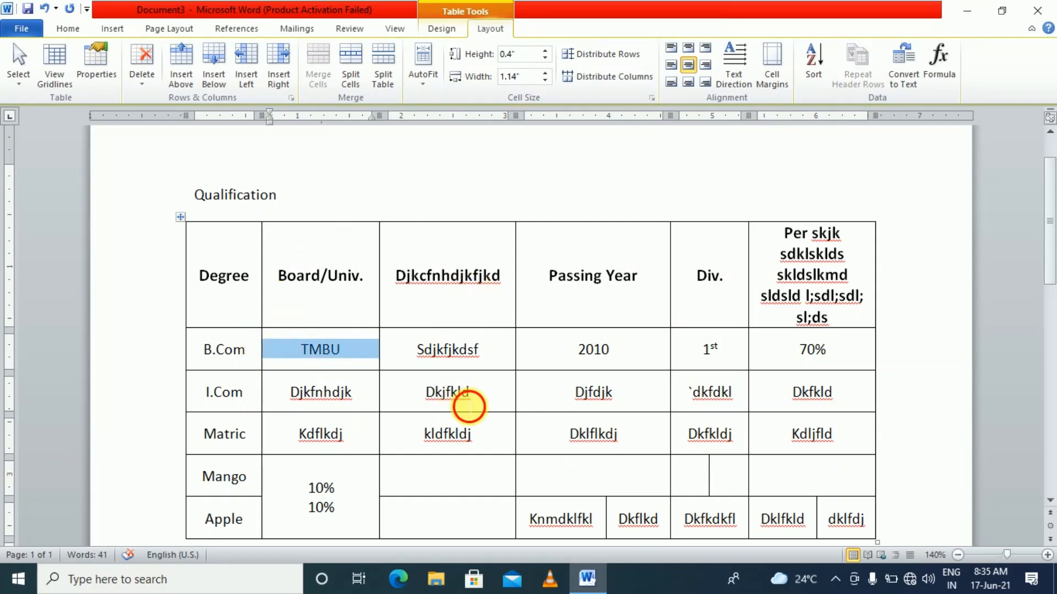
pyautogui.click(462, 392)
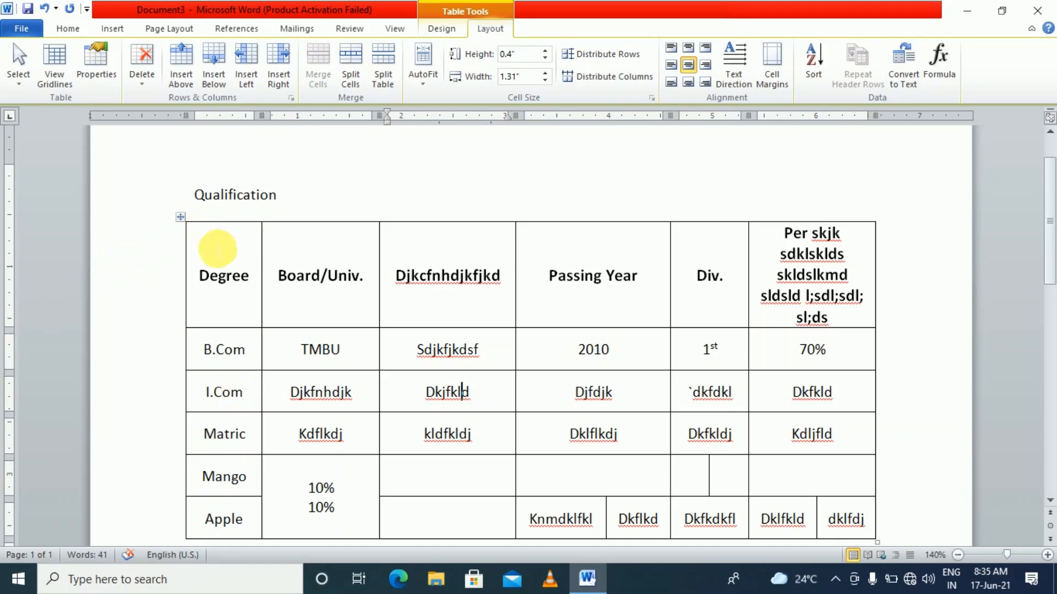
pyautogui.click(182, 219)
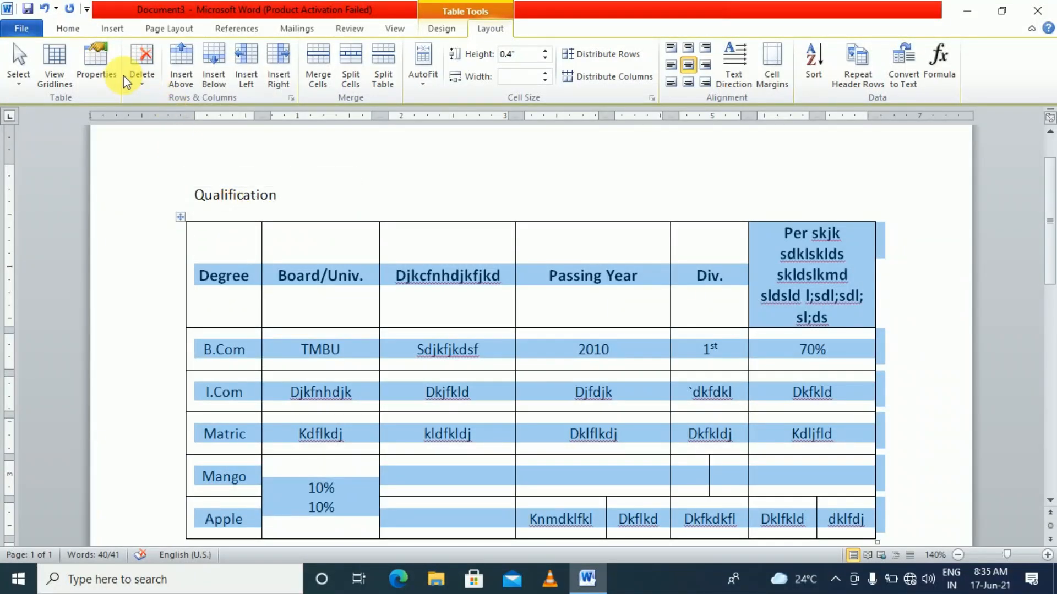
pyautogui.click(67, 29)
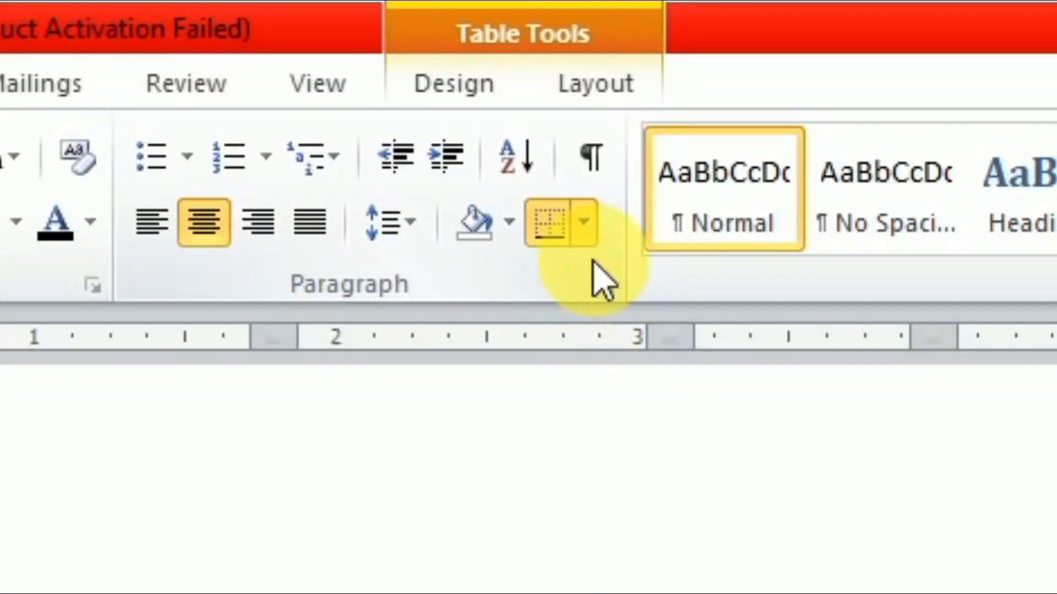
# Strip every border from the qualification table with No Border, then reselect the whole table
pyautogui.click(586, 230)
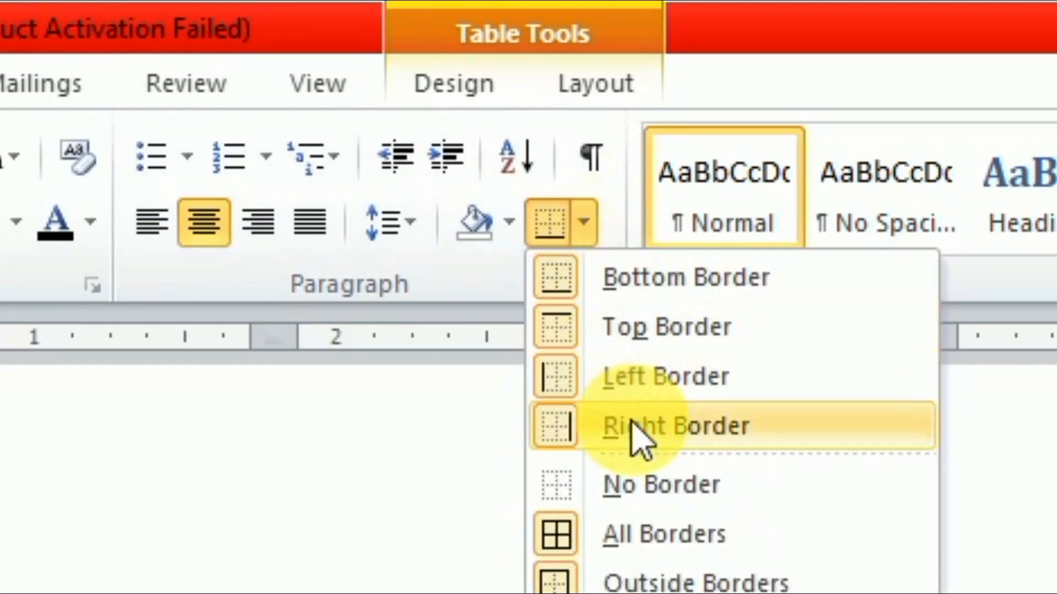
pyautogui.click(684, 498)
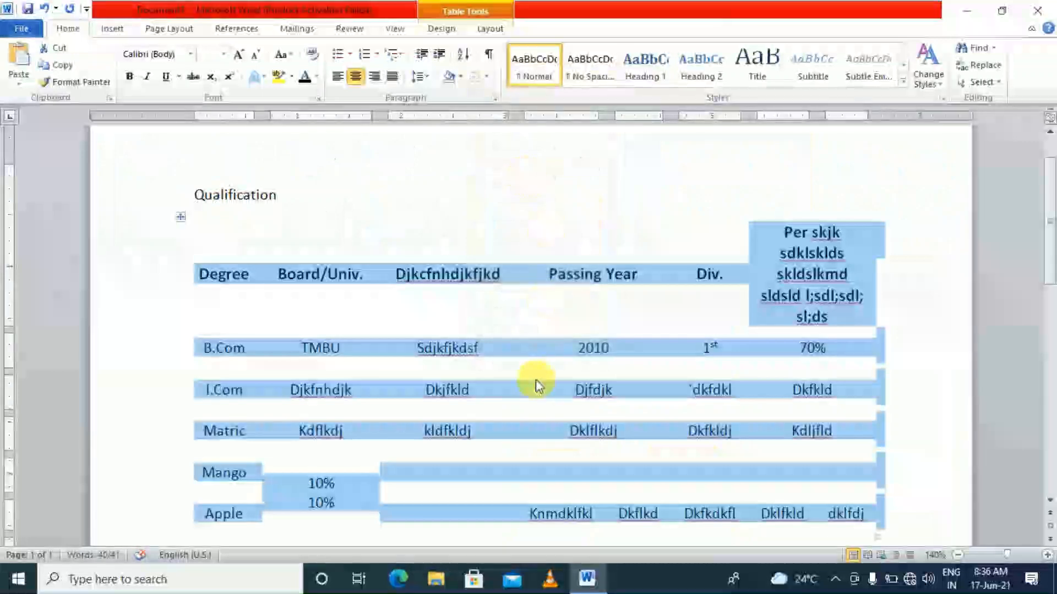
pyautogui.click(535, 380)
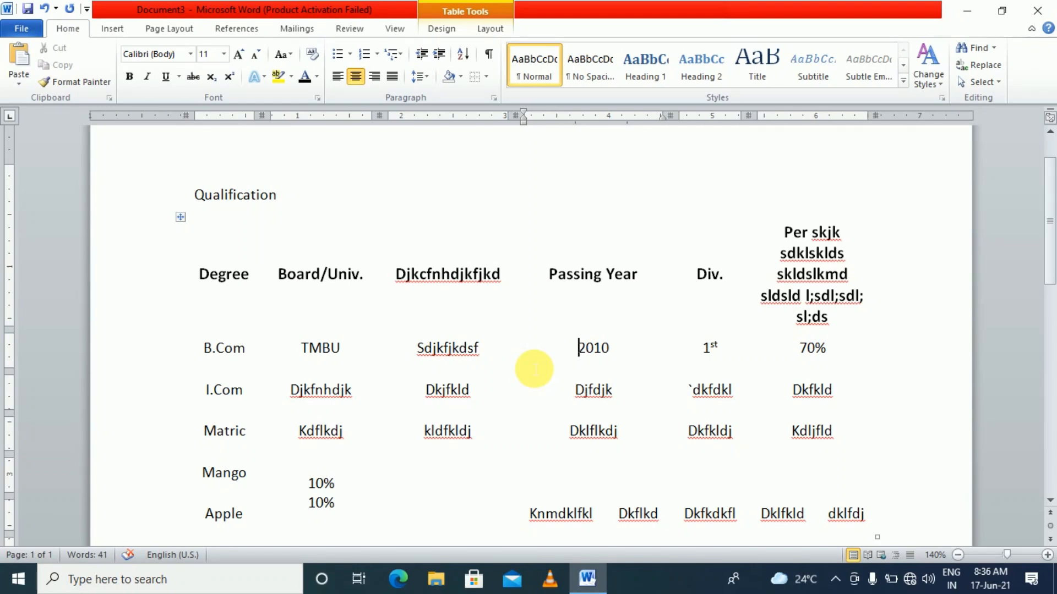
pyautogui.scroll(-2, 536, 380)
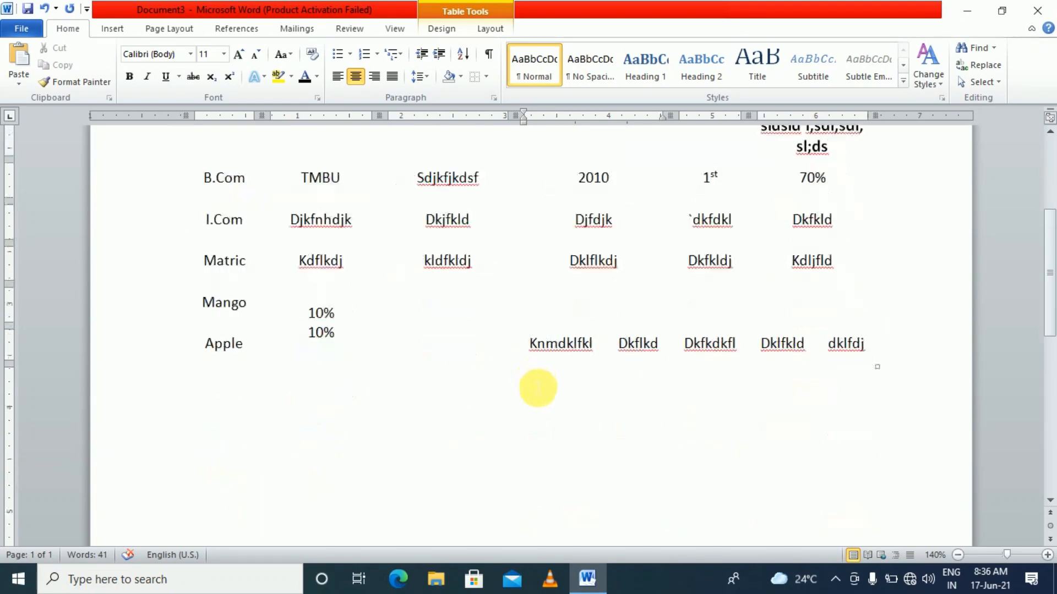
pyautogui.scroll(1, 538, 385)
pyautogui.scroll(2, 538, 388)
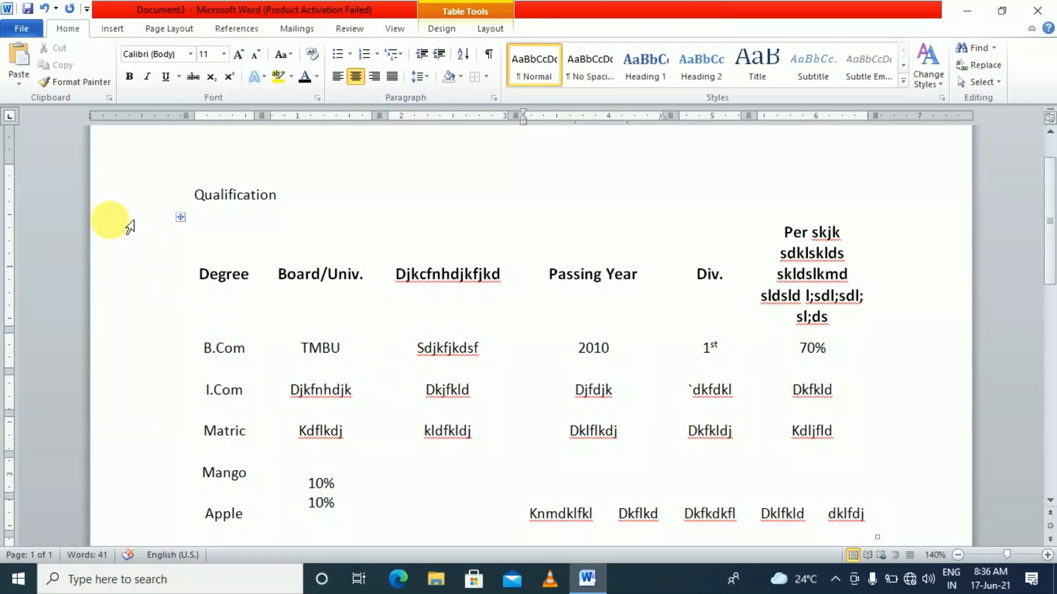
pyautogui.click(182, 218)
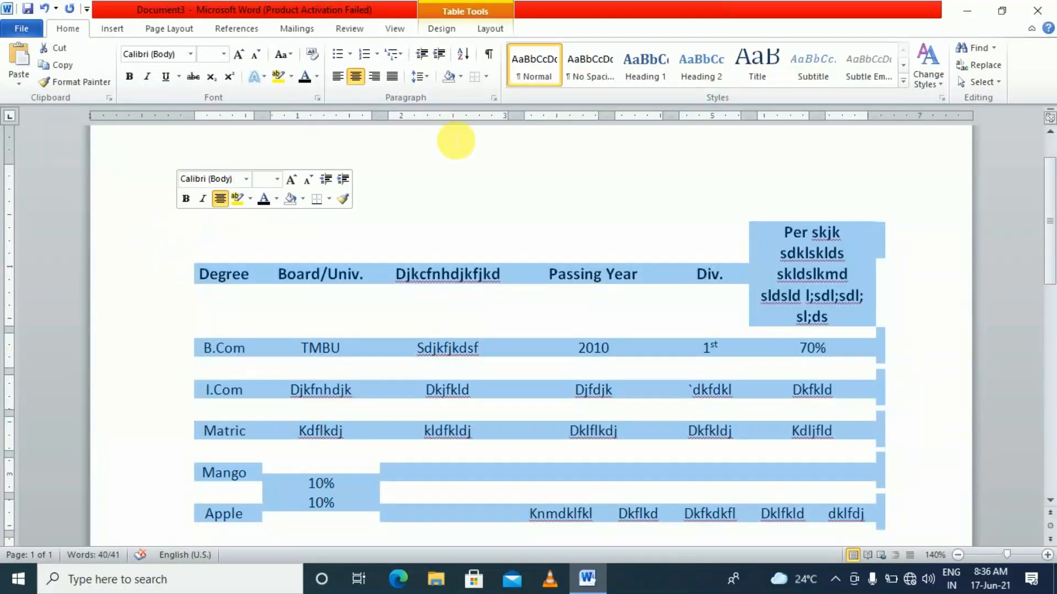
# Apply All Borders to the table so every cell, including the split Mango and Apple cells, is outlined
pyautogui.click(485, 80)
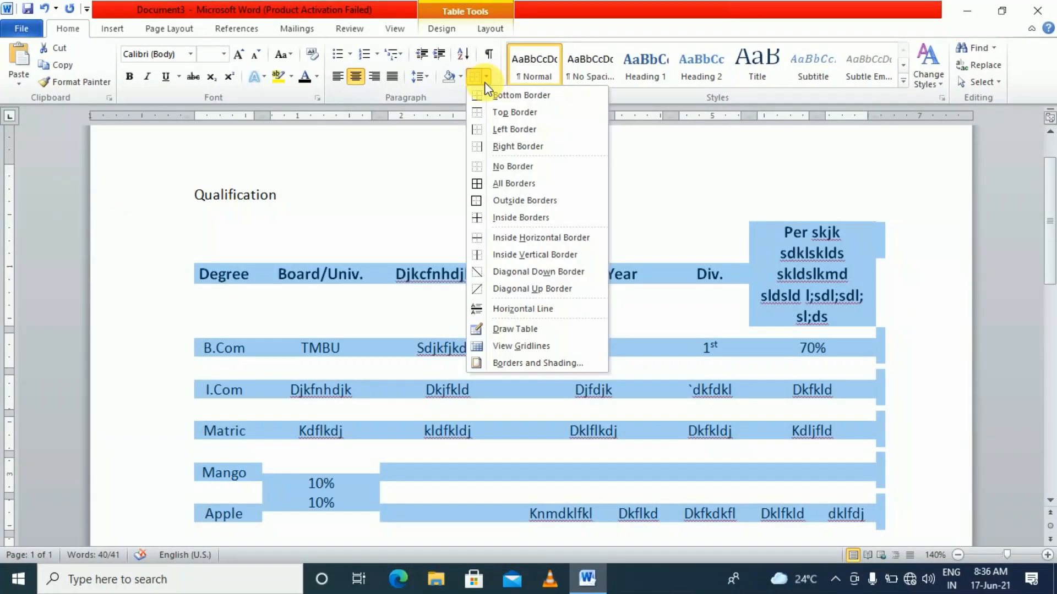
pyautogui.click(505, 184)
pyautogui.click(548, 269)
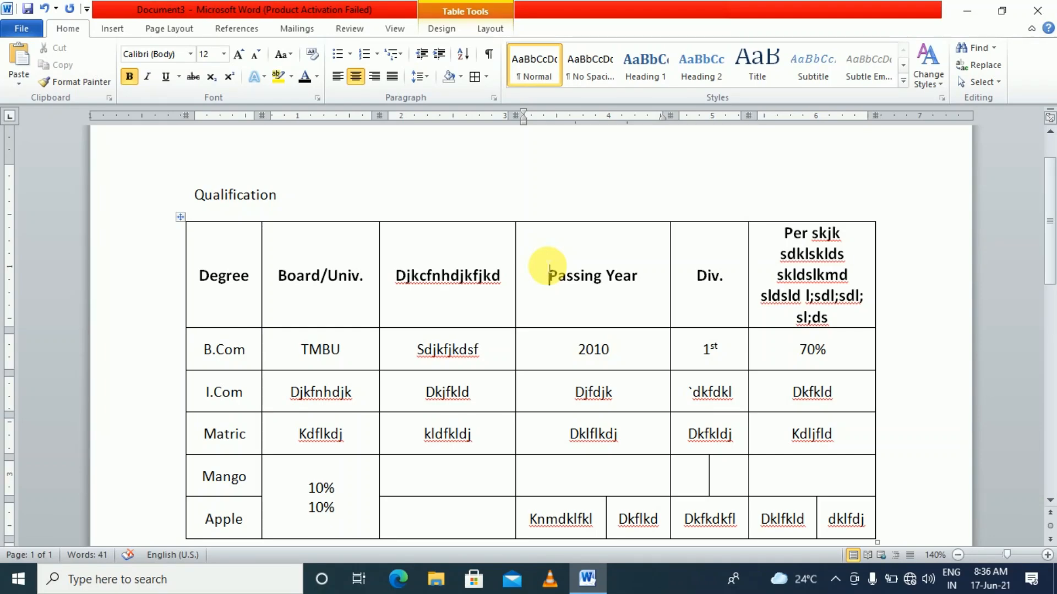
pyautogui.scroll(-5, 314, 351)
pyautogui.click(313, 351)
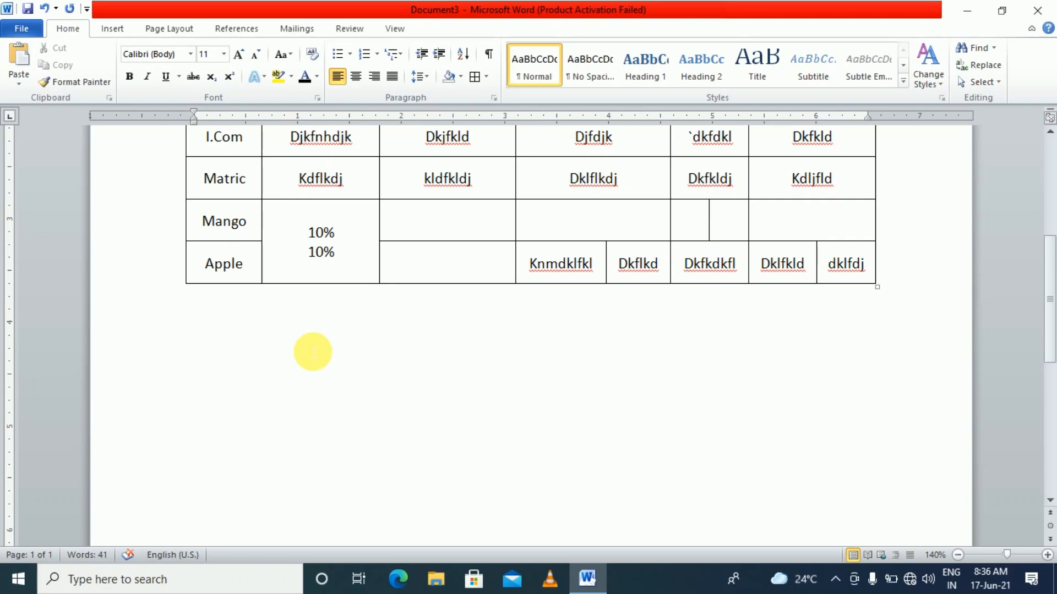
pyautogui.scroll(5, 313, 352)
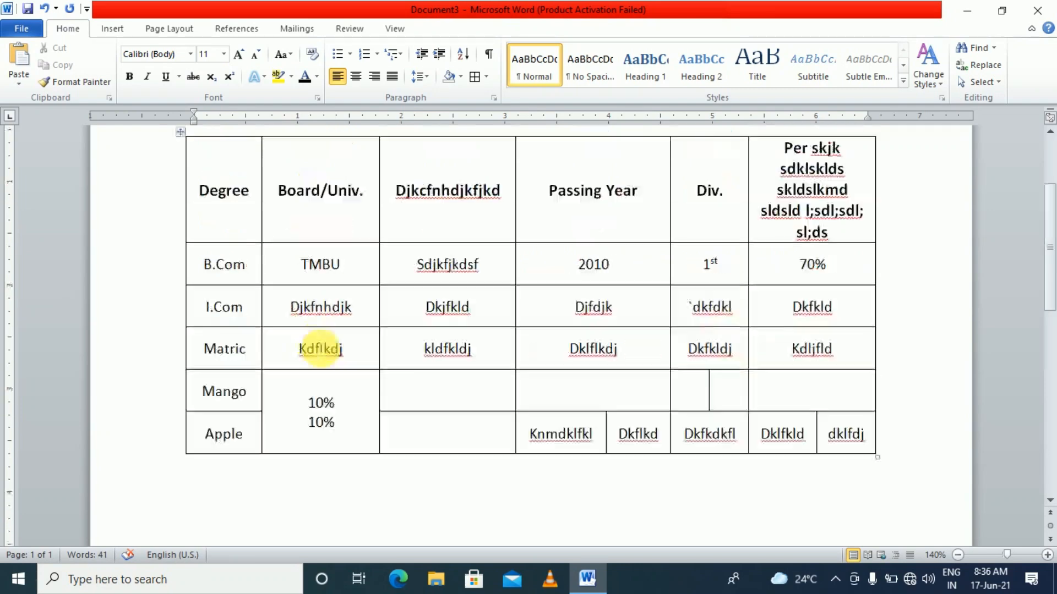
pyautogui.scroll(-5, 322, 348)
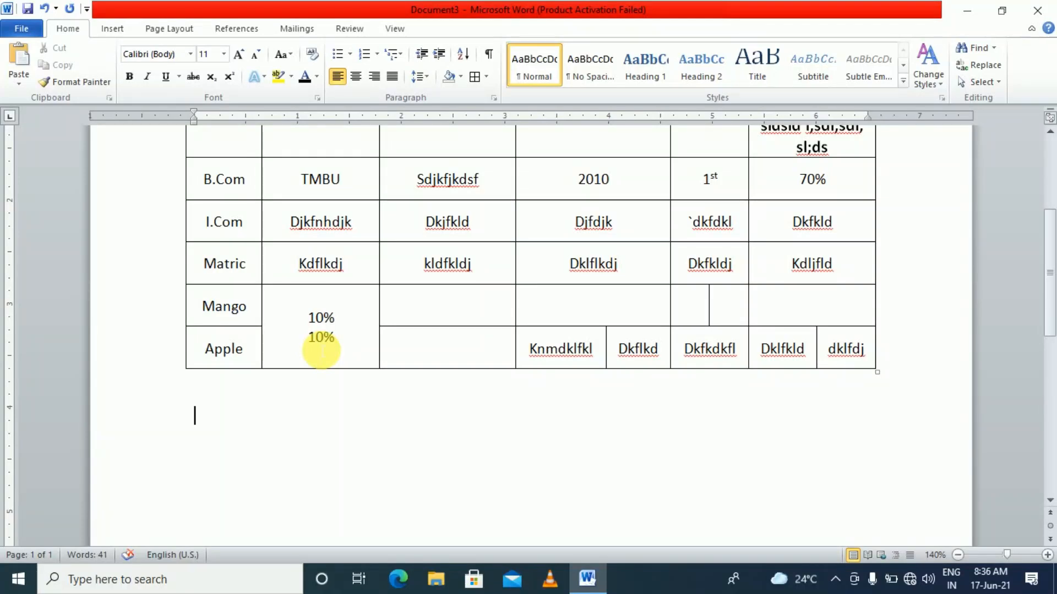
pyautogui.scroll(3, 322, 351)
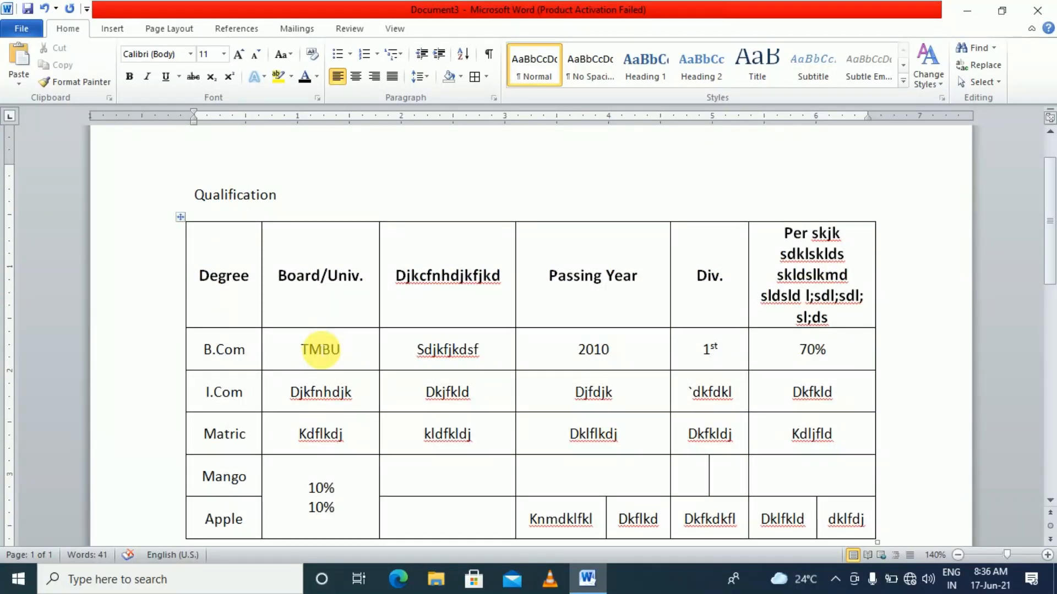
pyautogui.scroll(-1, 385, 348)
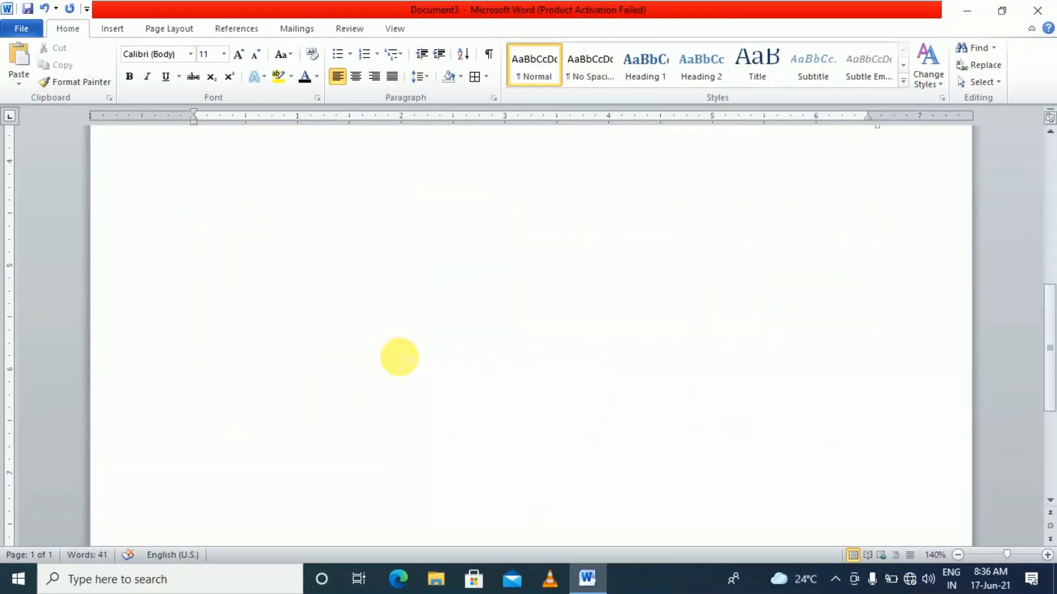
pyautogui.scroll(3, 405, 364)
pyautogui.scroll(-5, 405, 360)
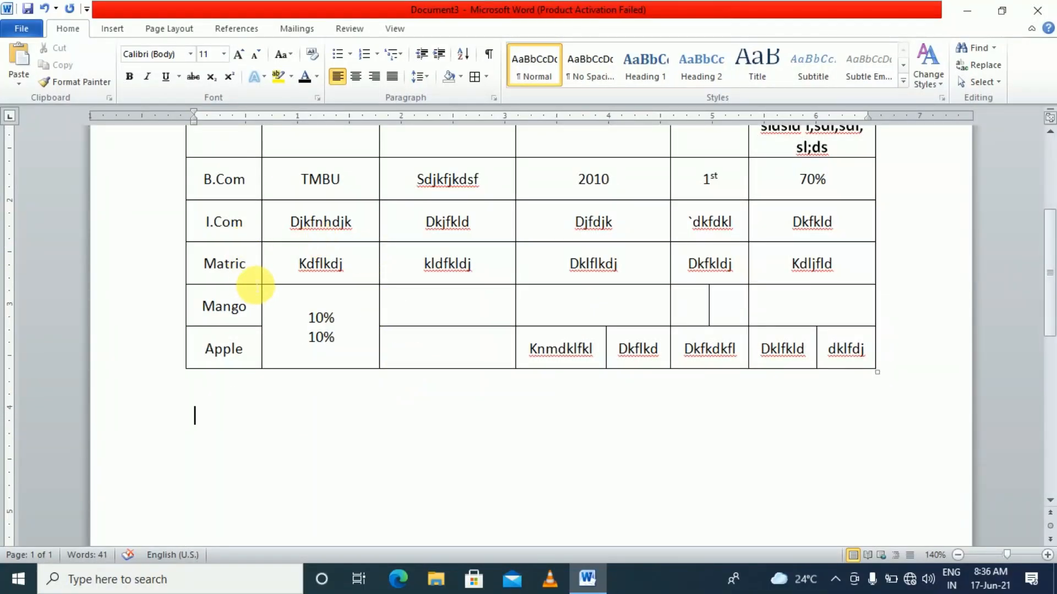
pyautogui.click(247, 264)
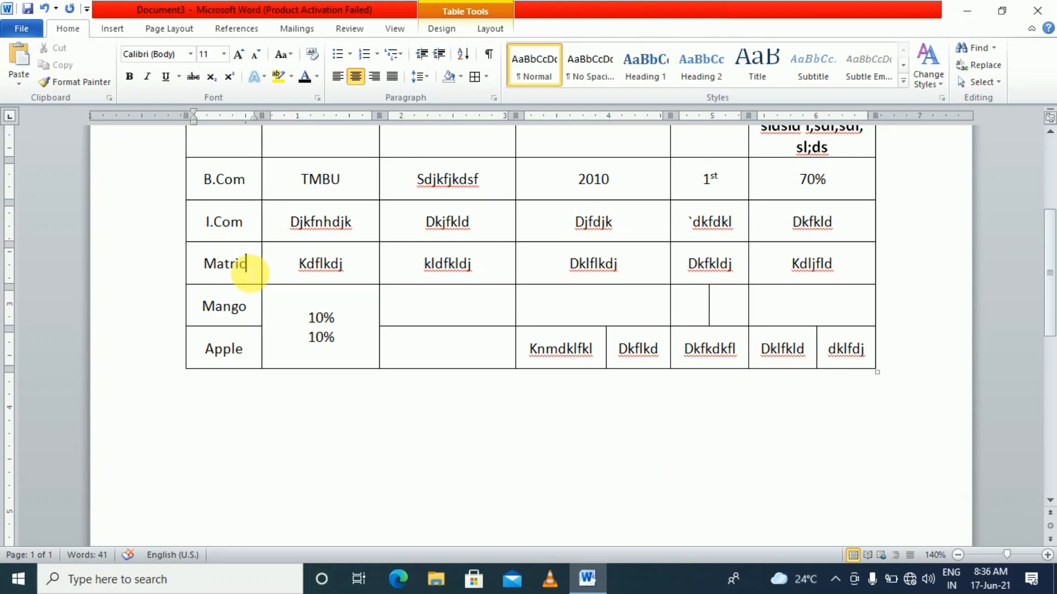
pyautogui.scroll(-3, 272, 309)
pyautogui.scroll(6, 278, 314)
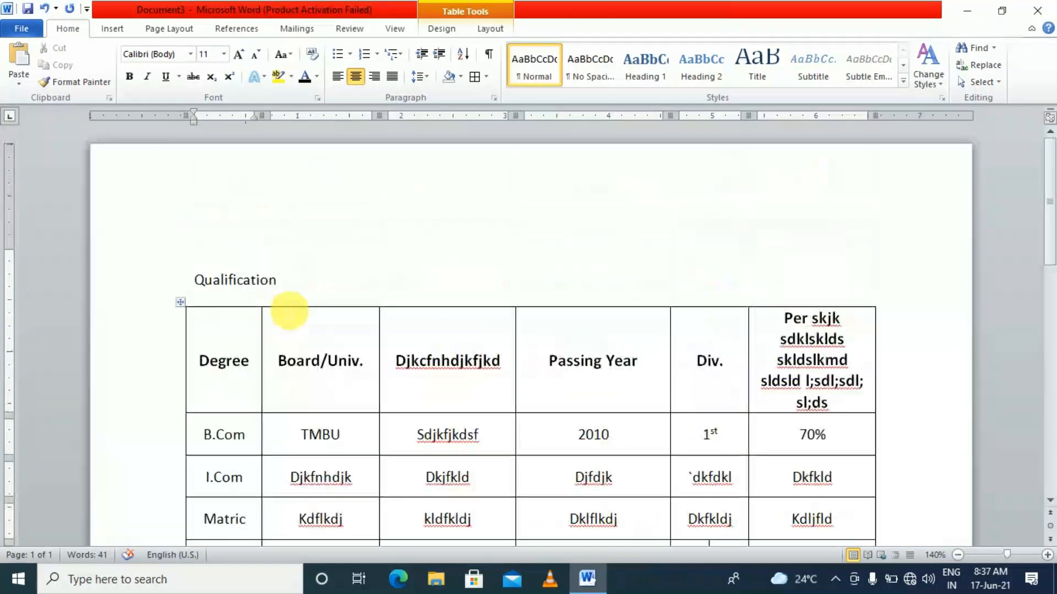
pyautogui.scroll(-1, 408, 355)
pyautogui.scroll(-2, 377, 349)
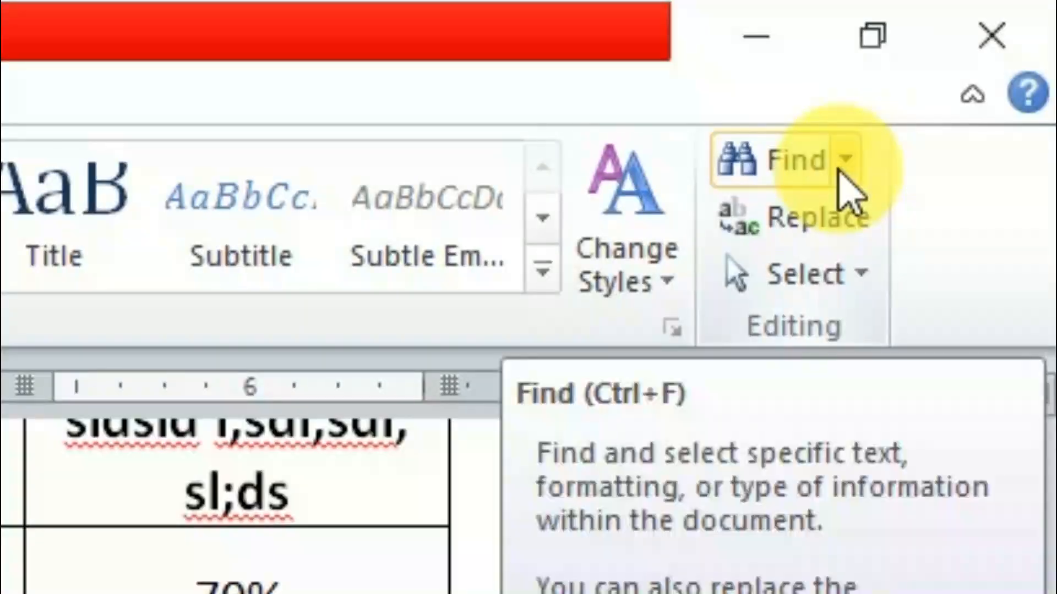
pyautogui.click(992, 49)
# Search the document for 'matric' and locate its single match in the table
pyautogui.click(842, 229)
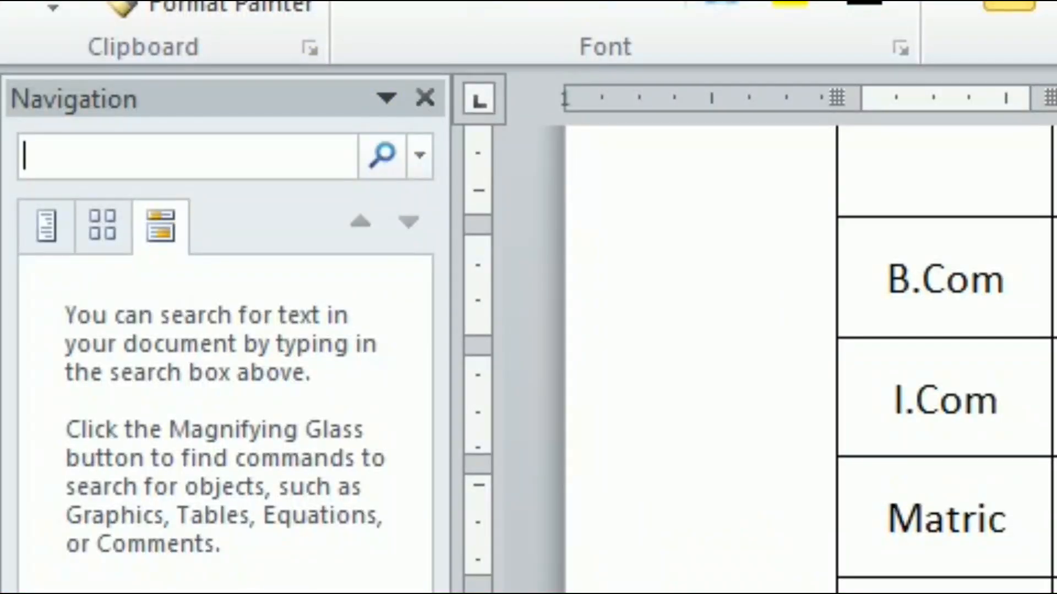
pyautogui.write('mat')
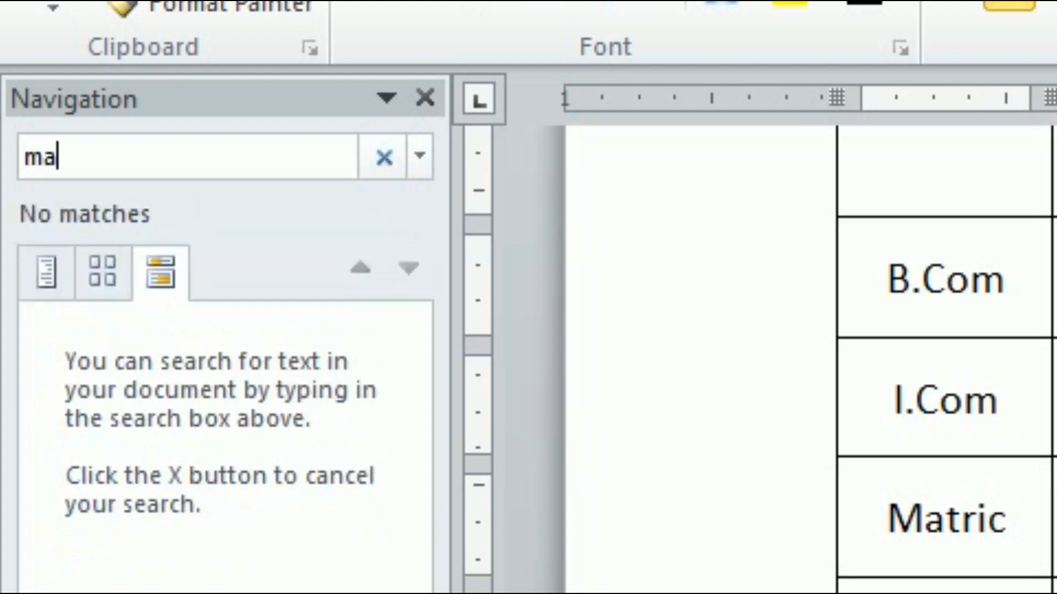
pyautogui.write('ric')
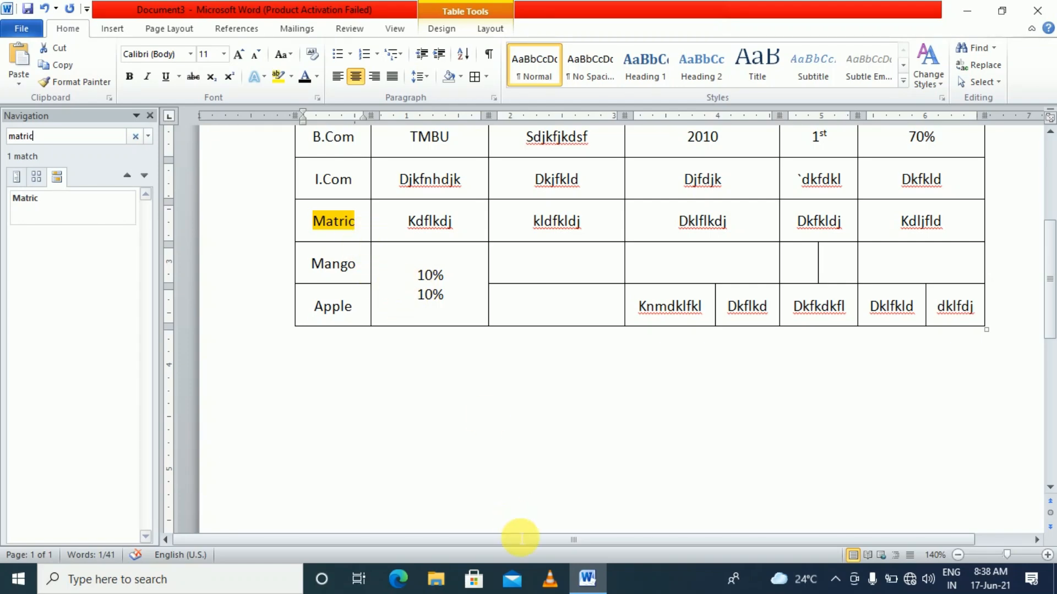
pyautogui.press('Return')
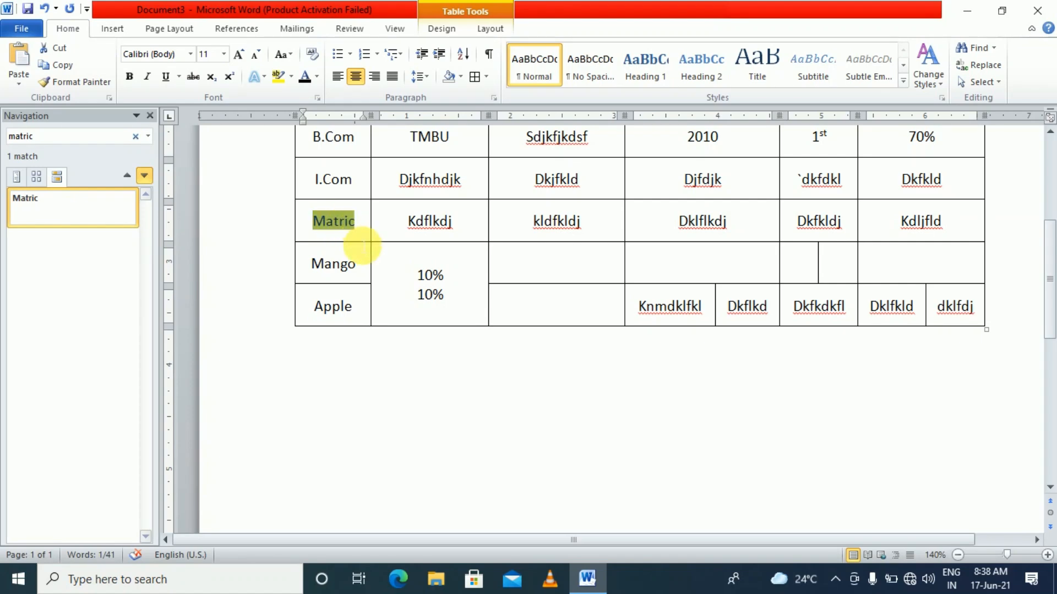
pyautogui.click(983, 67)
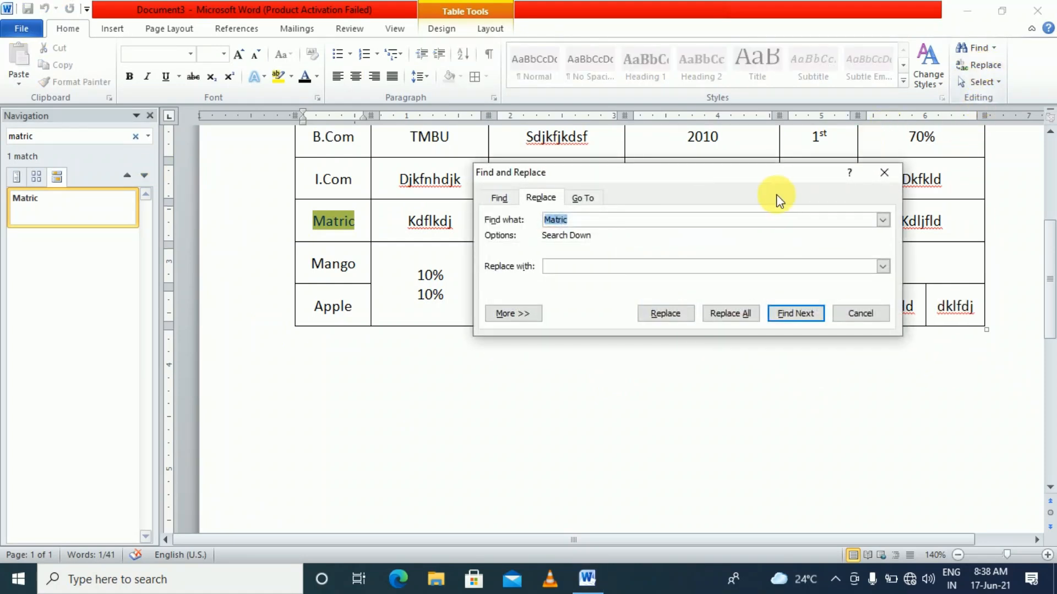
# Move the Find and Replace dialog aside, close the Navigation pane and return to Replace
pyautogui.moveTo(759, 184); pyautogui.dragTo(659, 194)
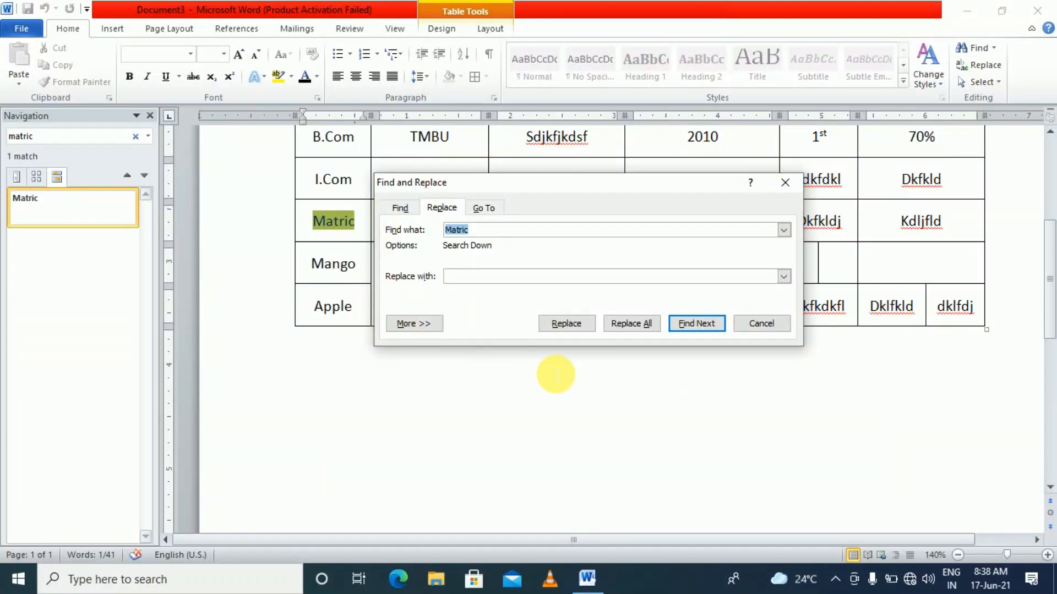
pyautogui.click(150, 115)
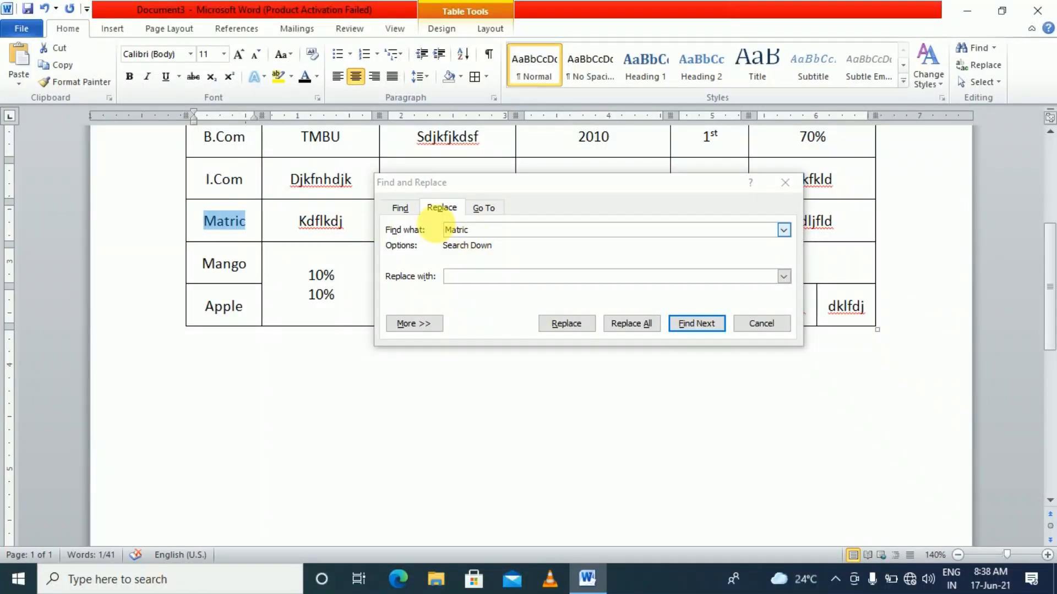
pyautogui.click(396, 210)
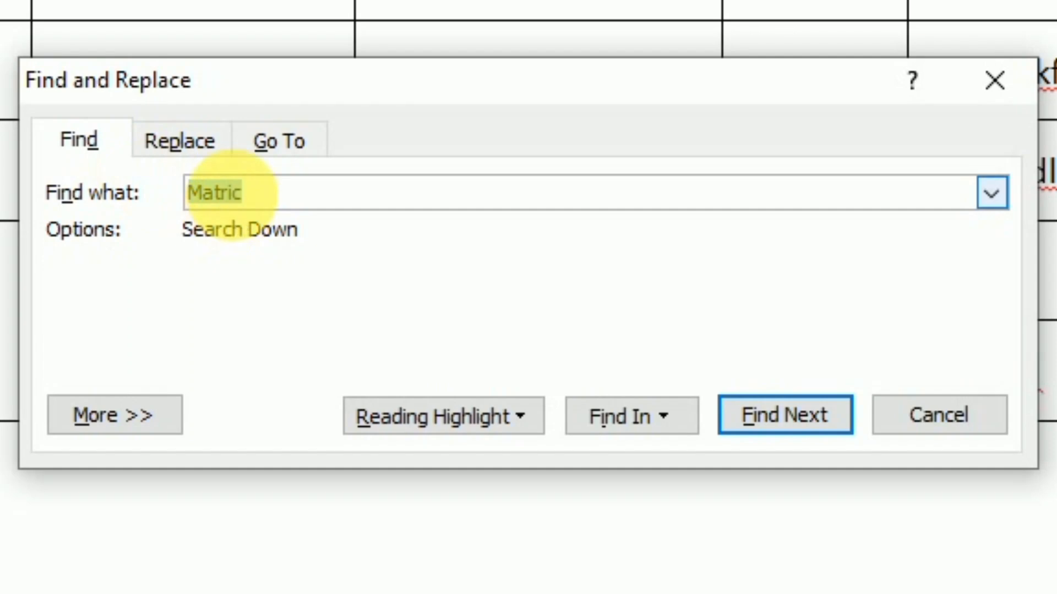
pyautogui.click(212, 154)
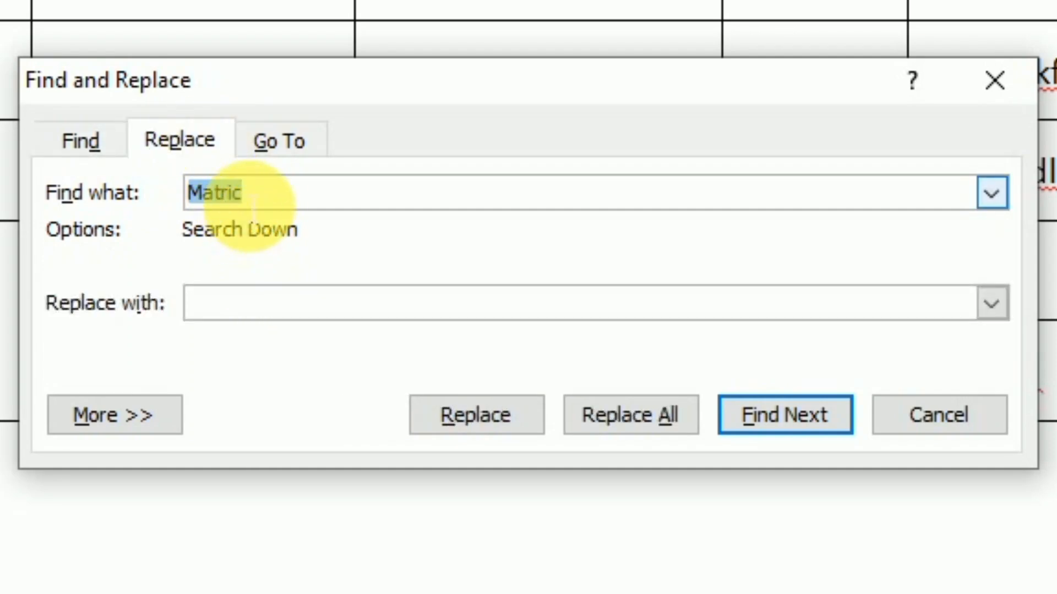
# Replace the table's Matric entry with 'Matriculation' and close the dialog
pyautogui.click(311, 318)
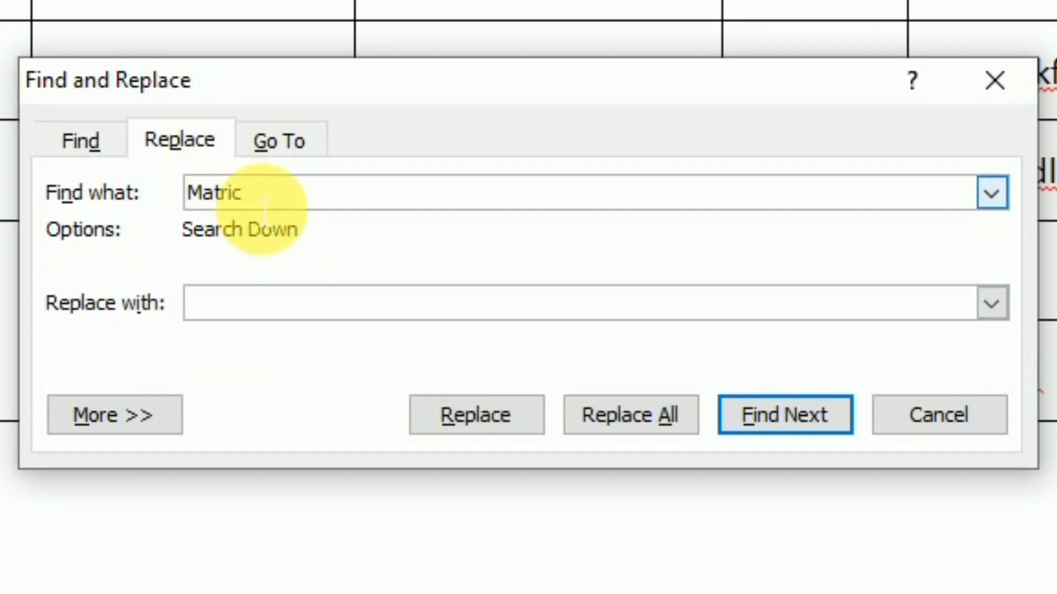
pyautogui.write('Mt')
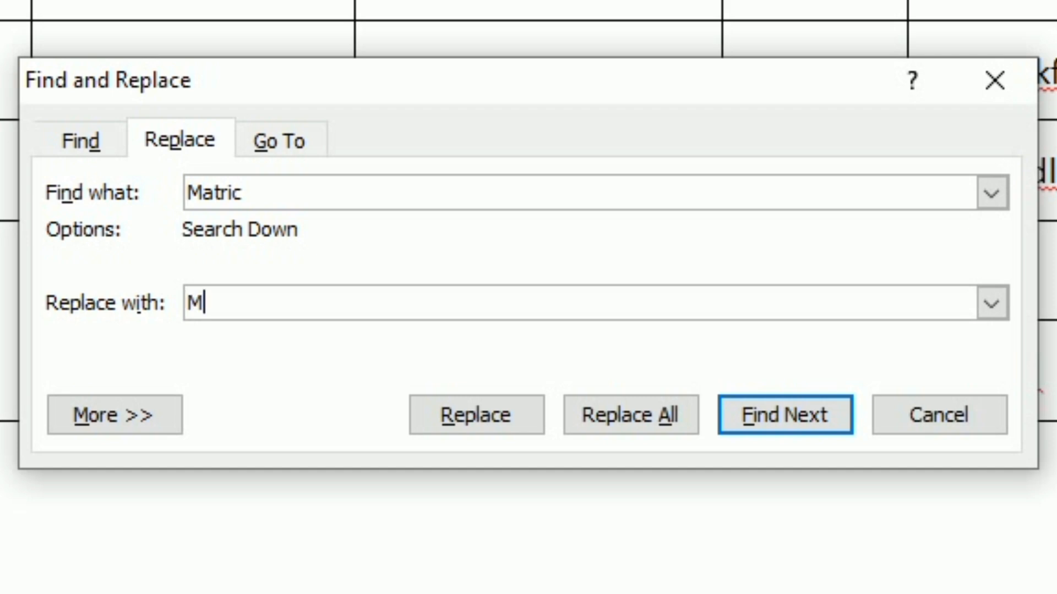
pyautogui.write('triculation')
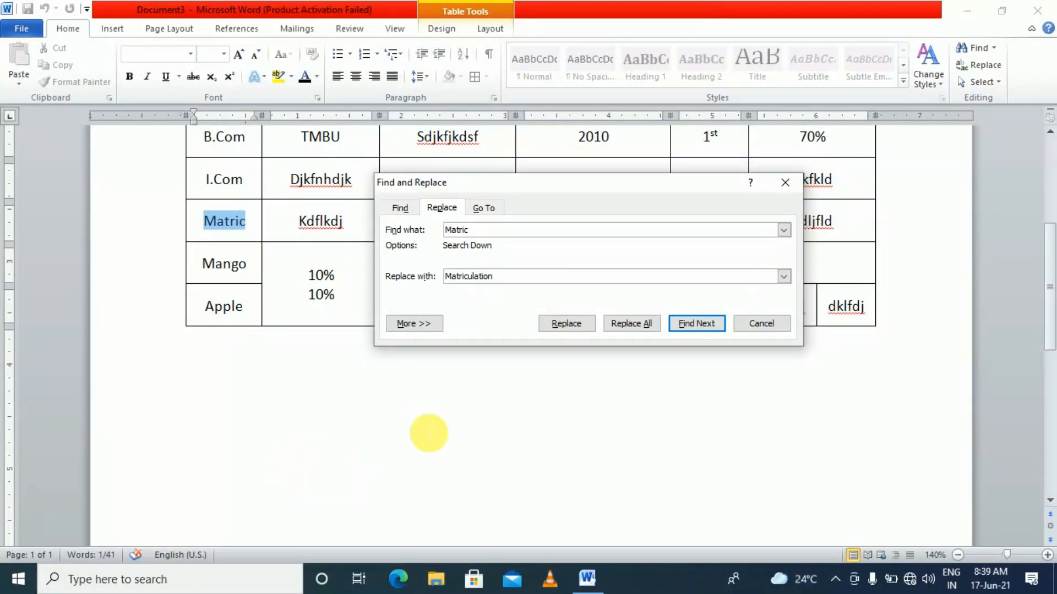
pyautogui.click(686, 324)
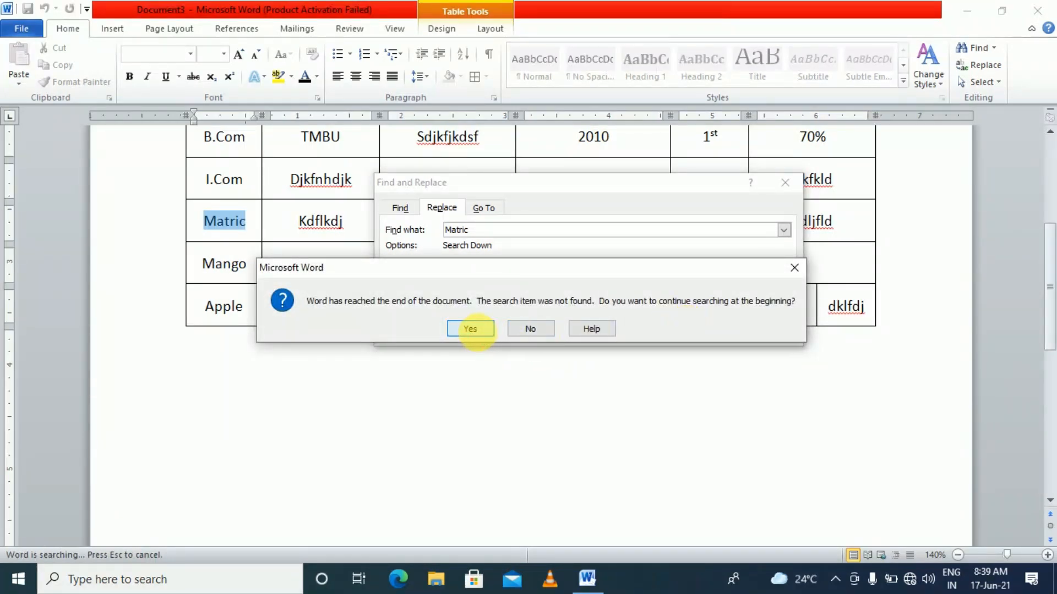
pyautogui.click(470, 328)
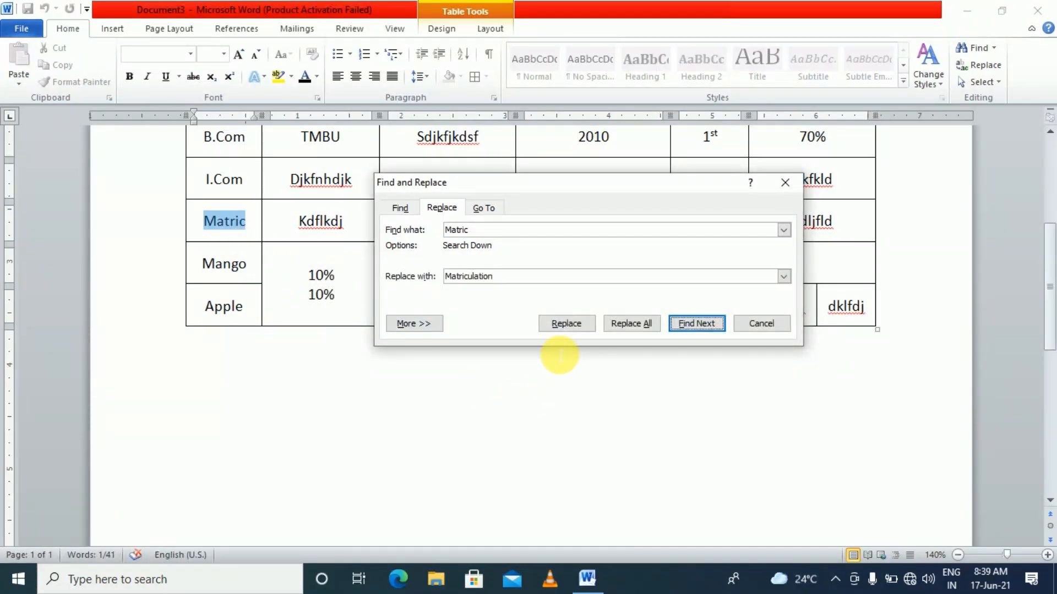
pyautogui.click(560, 329)
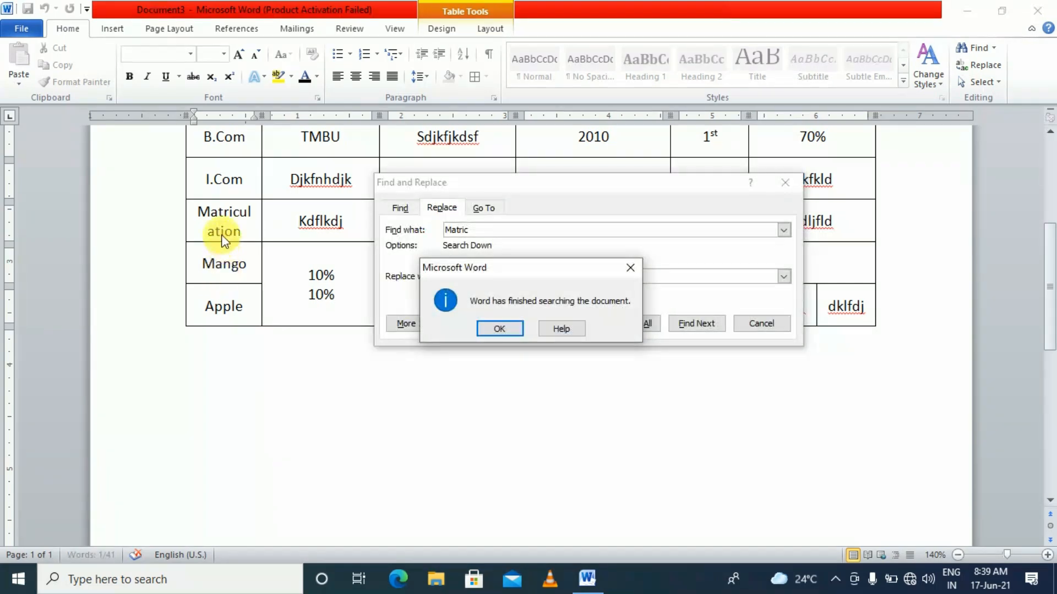
pyautogui.click(484, 330)
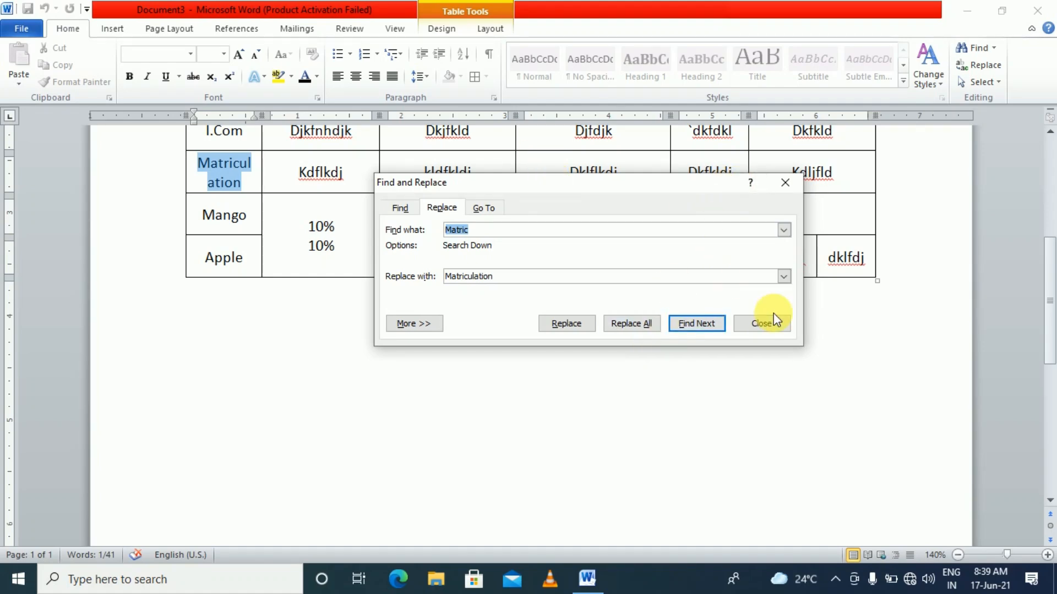
pyautogui.click(761, 324)
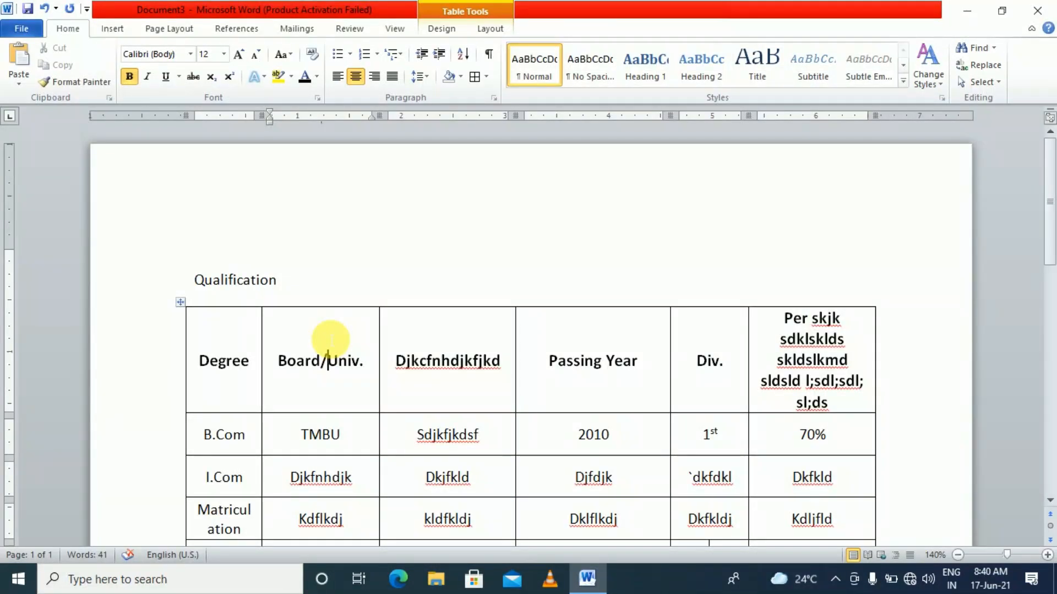
# Set the Qualification heading in the Bauhaus 93 font
pyautogui.scroll(-3, 331, 340)
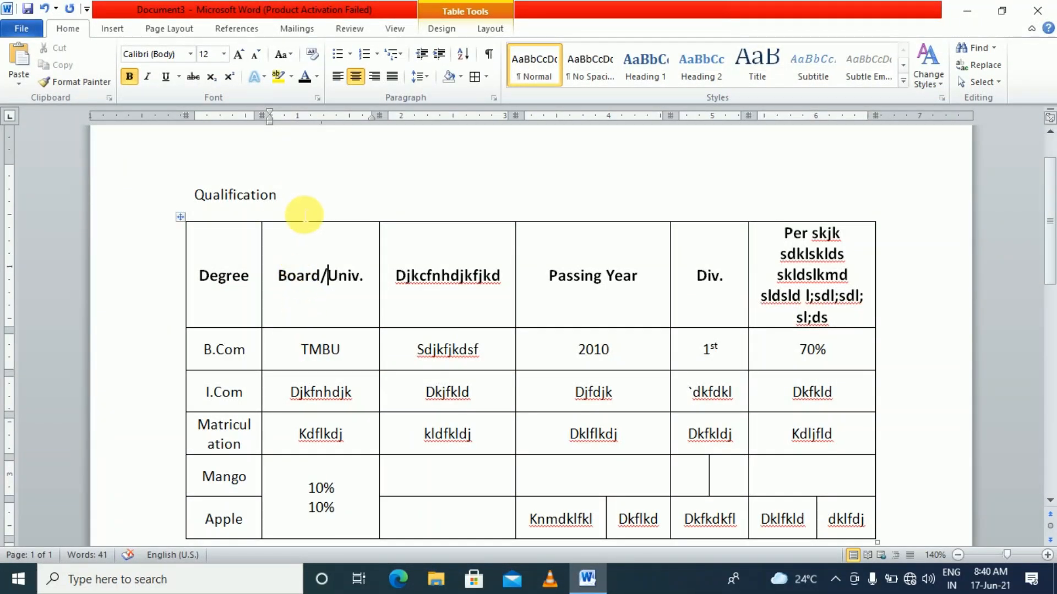
pyautogui.moveTo(295, 199); pyautogui.dragTo(187, 205)
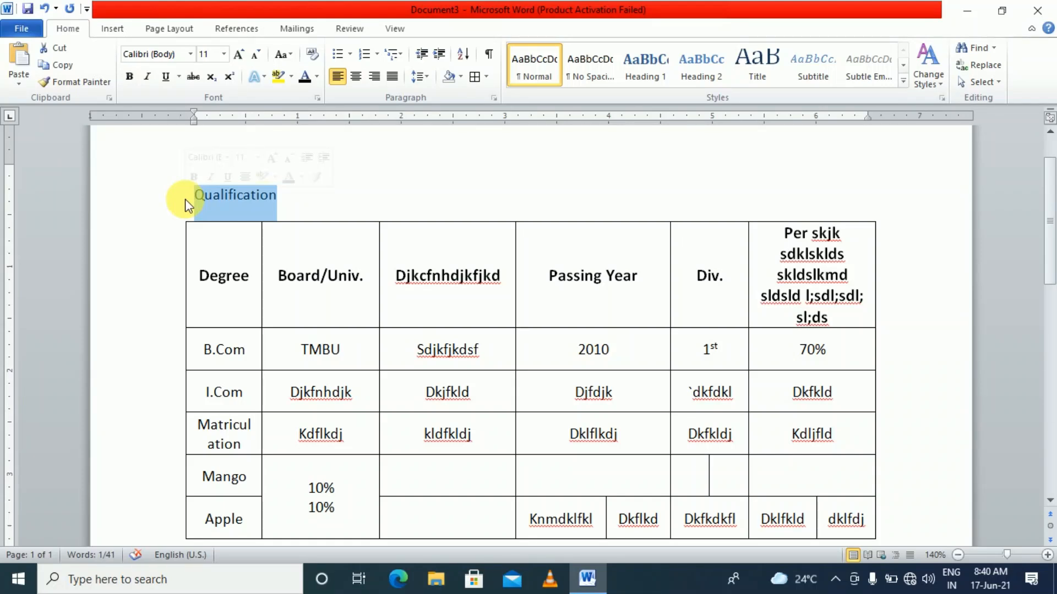
pyautogui.click(190, 55)
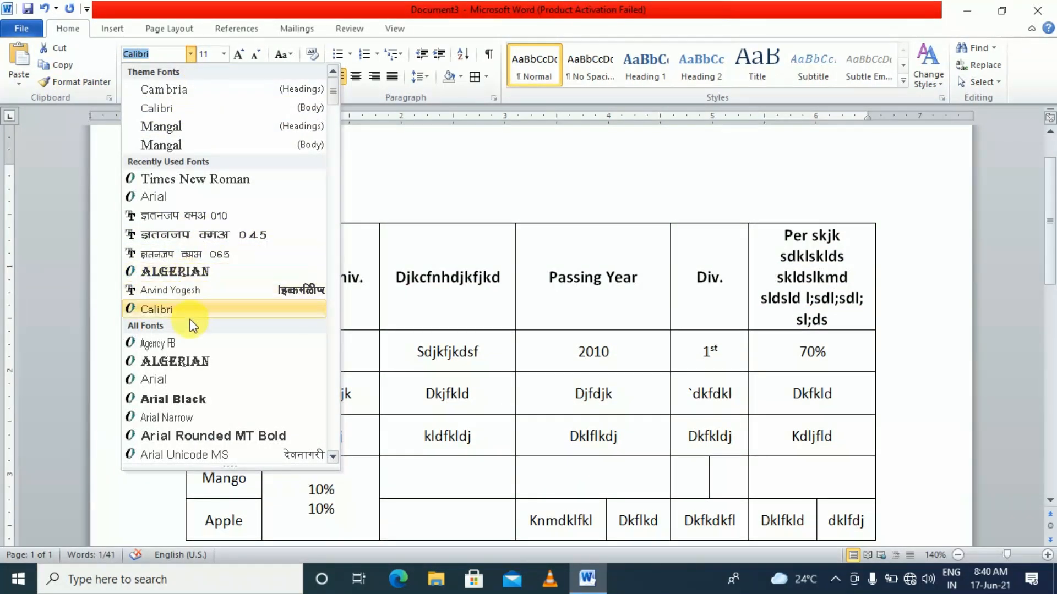
pyautogui.scroll(-10, 192, 330)
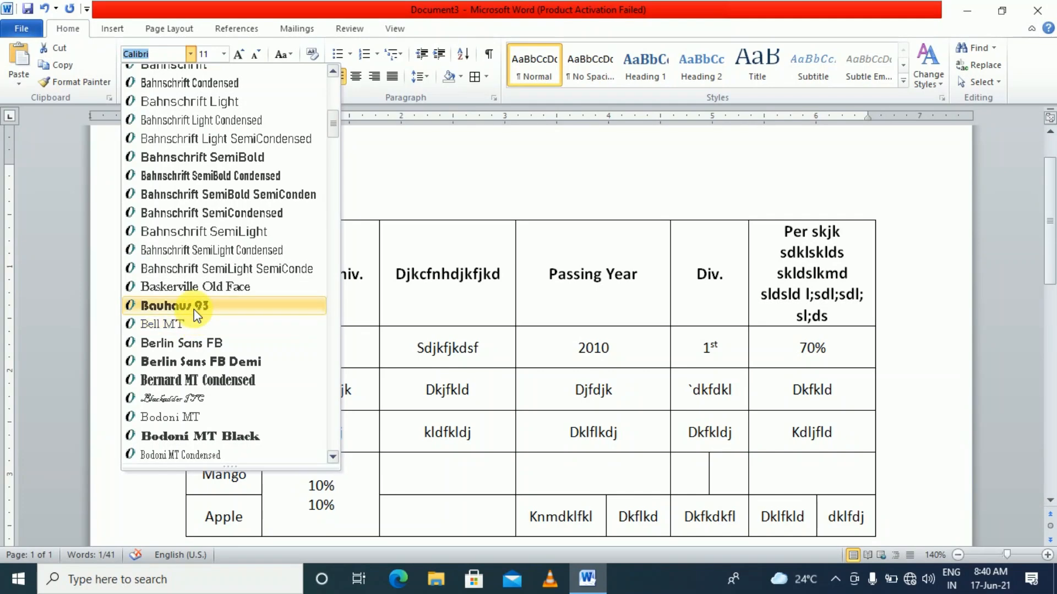
pyautogui.click(194, 305)
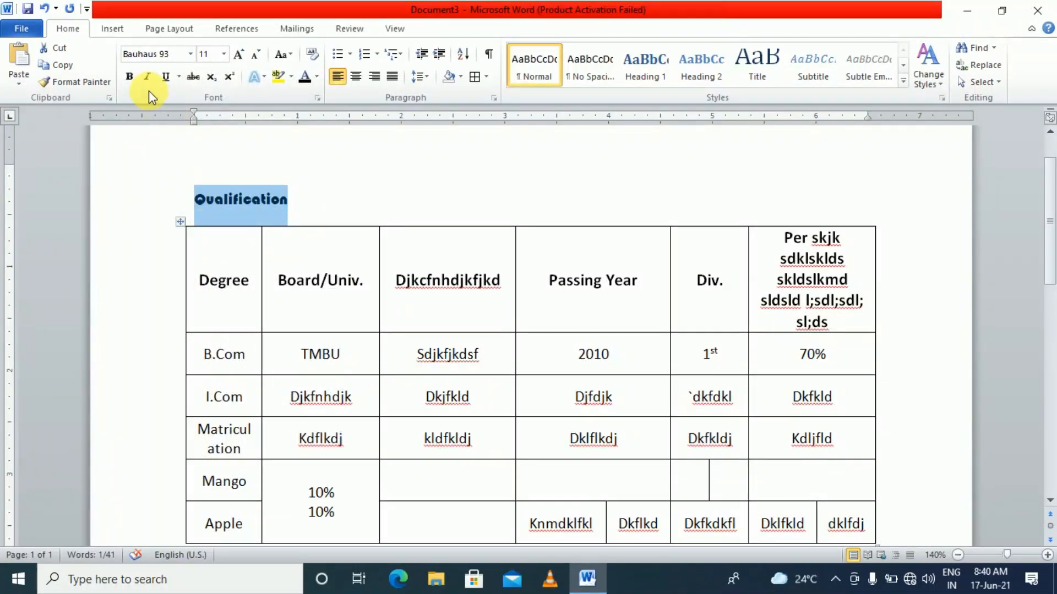
# Grow the heading to 14 pt, italicise it and start choosing a red font colour
pyautogui.click(238, 55)
pyautogui.click(240, 56)
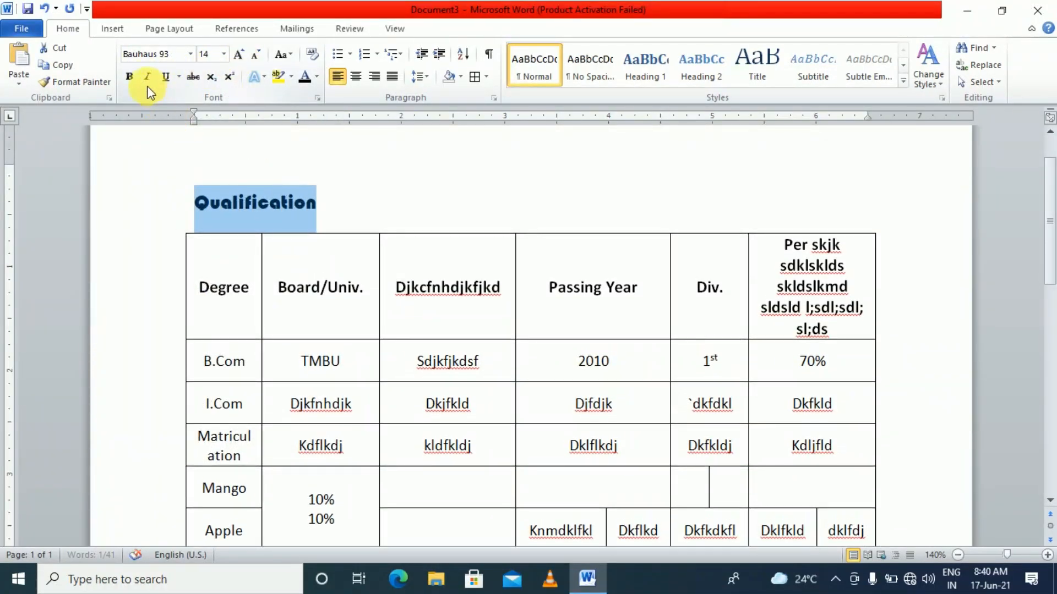
pyautogui.click(147, 77)
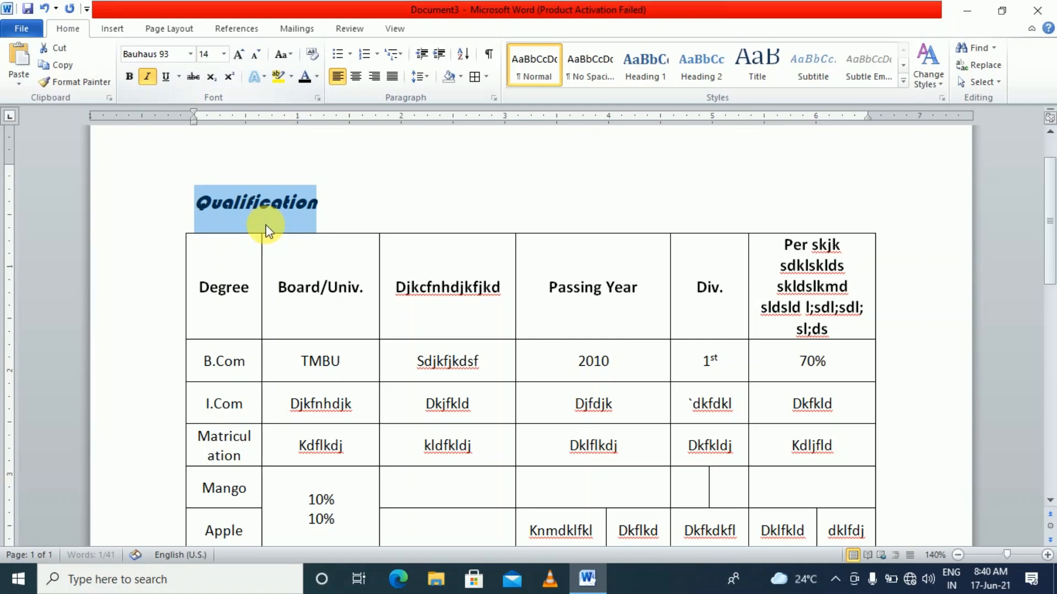
pyautogui.click(316, 78)
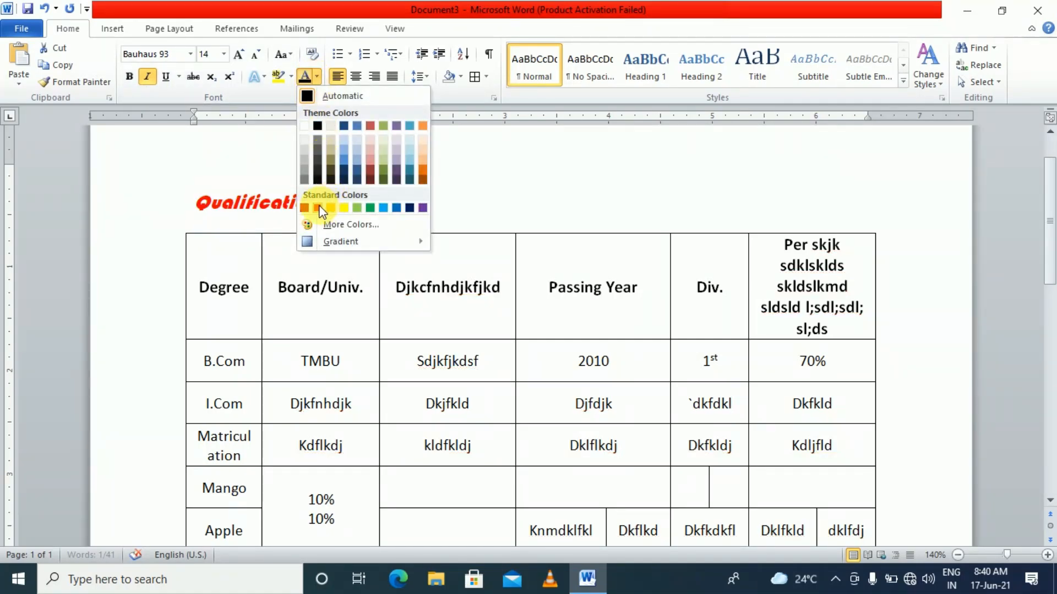
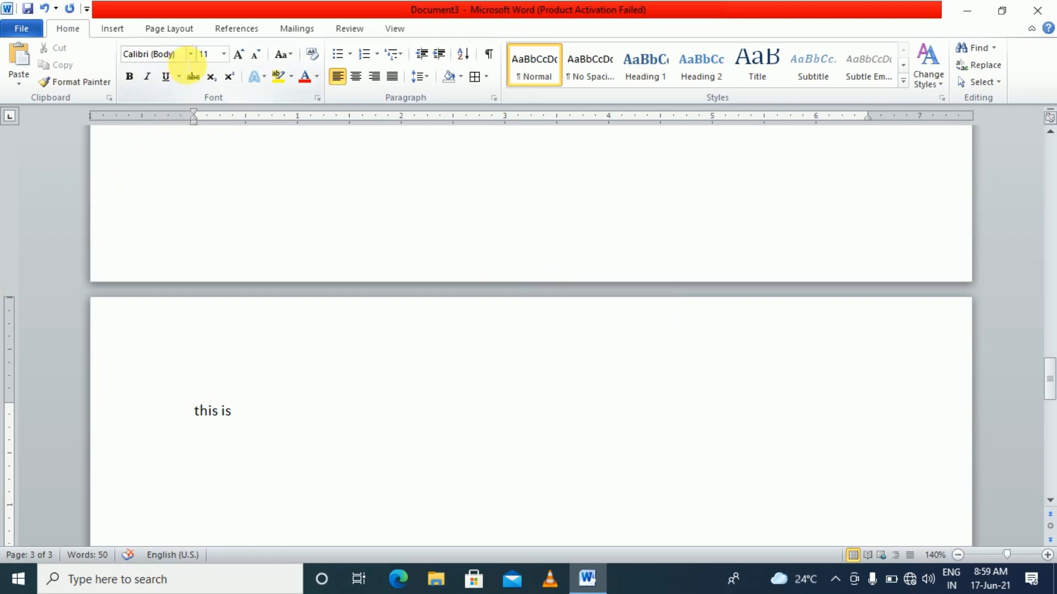
# Type the person's Hindi name after 'this is' in the Arvind Yogesh font
pyautogui.click(191, 54)
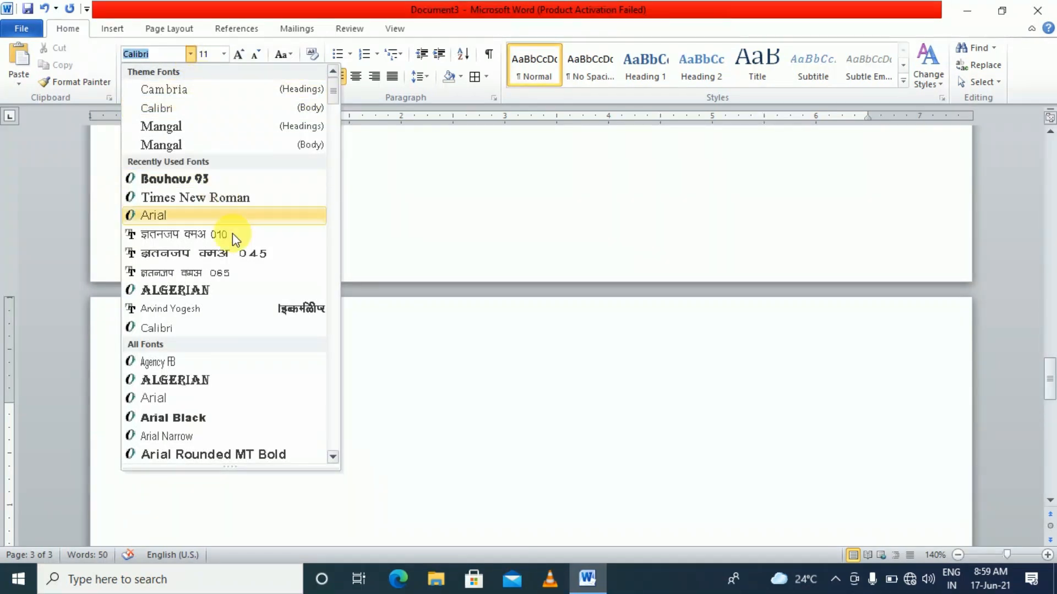
pyautogui.click(263, 310)
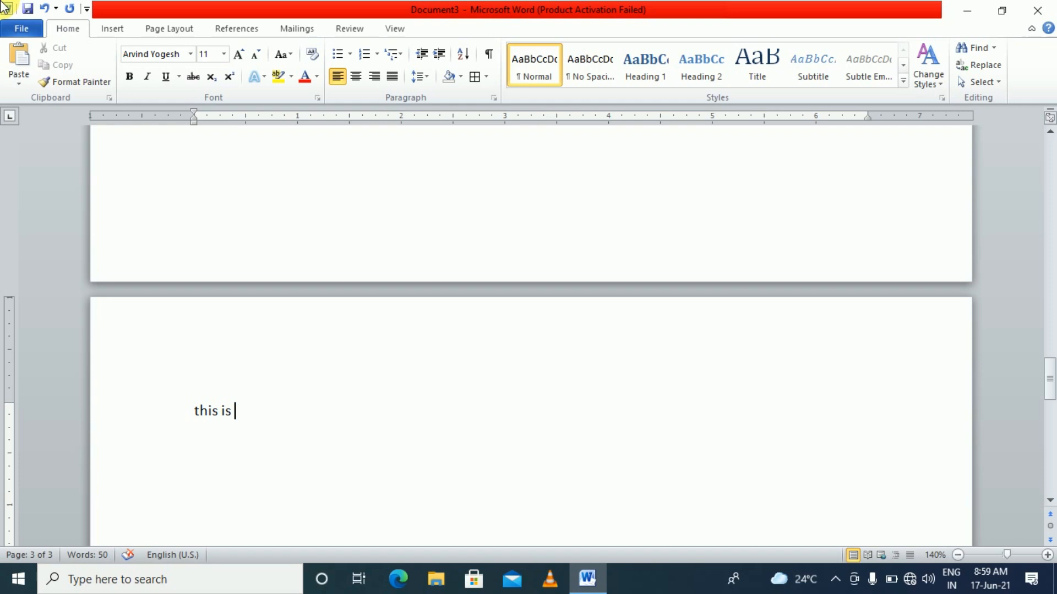
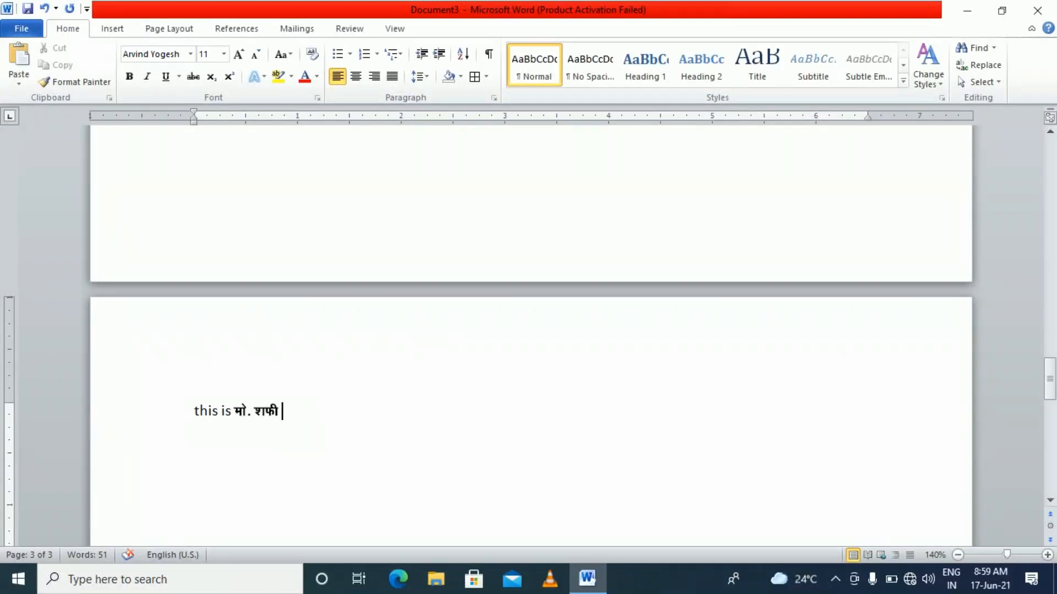
pyautogui.scroll(11, 215, 361)
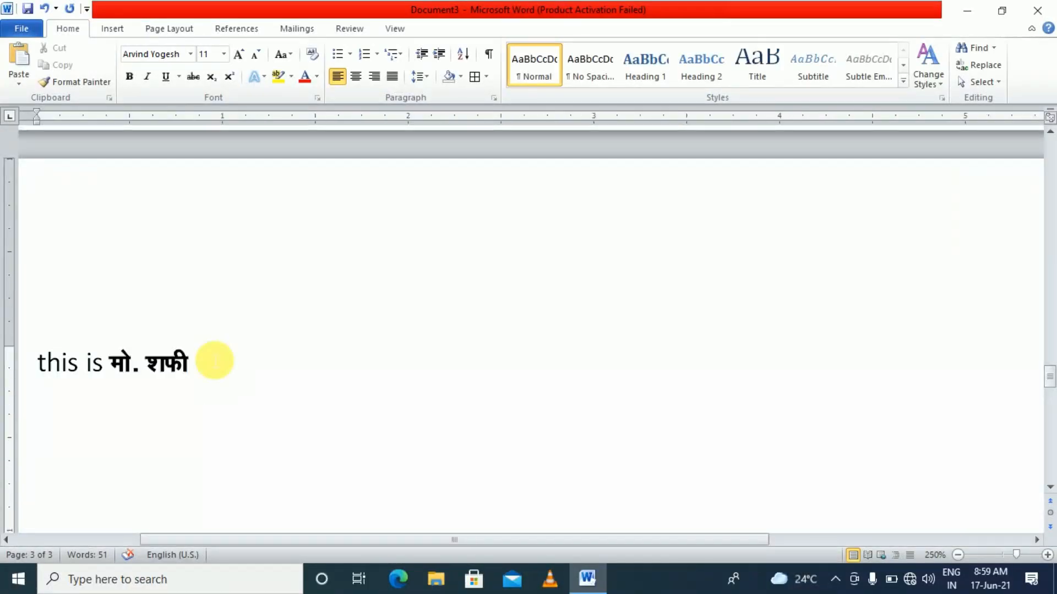
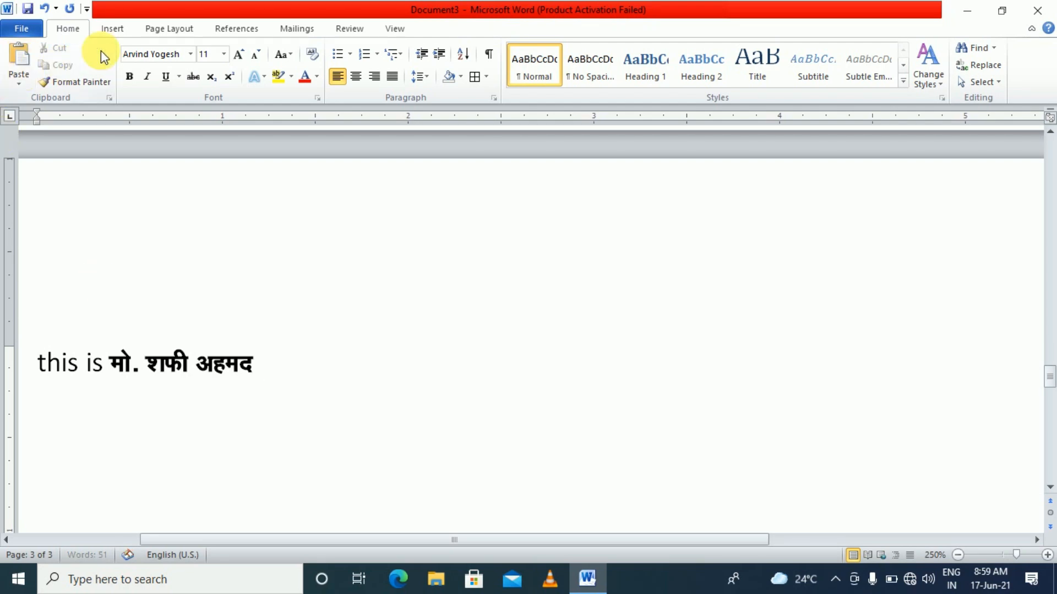
# Continue the line with 'kddkjkldjfkldj' in Times New Roman
pyautogui.click(190, 54)
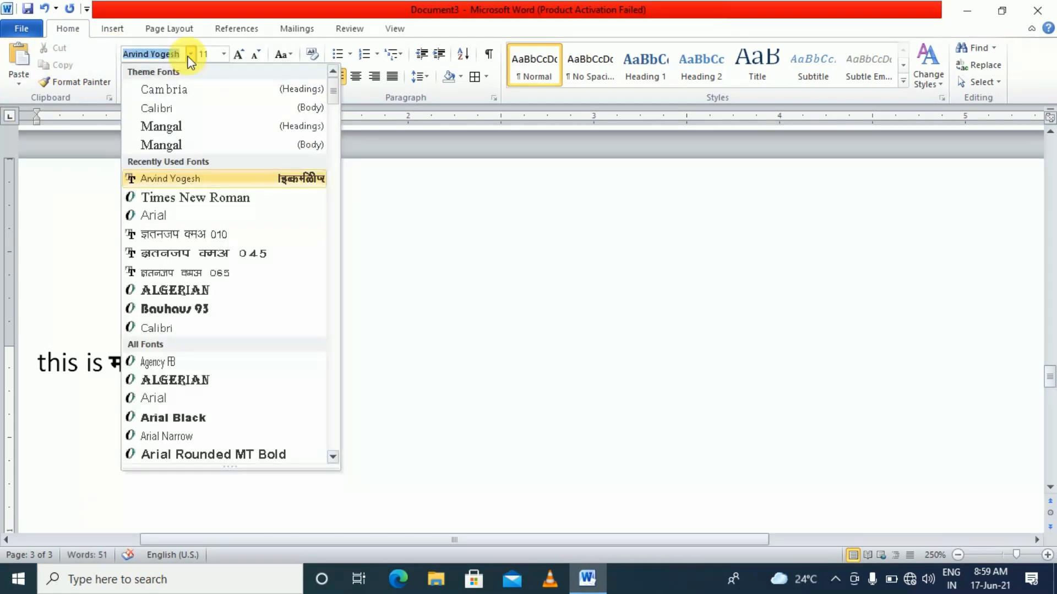
pyautogui.click(195, 198)
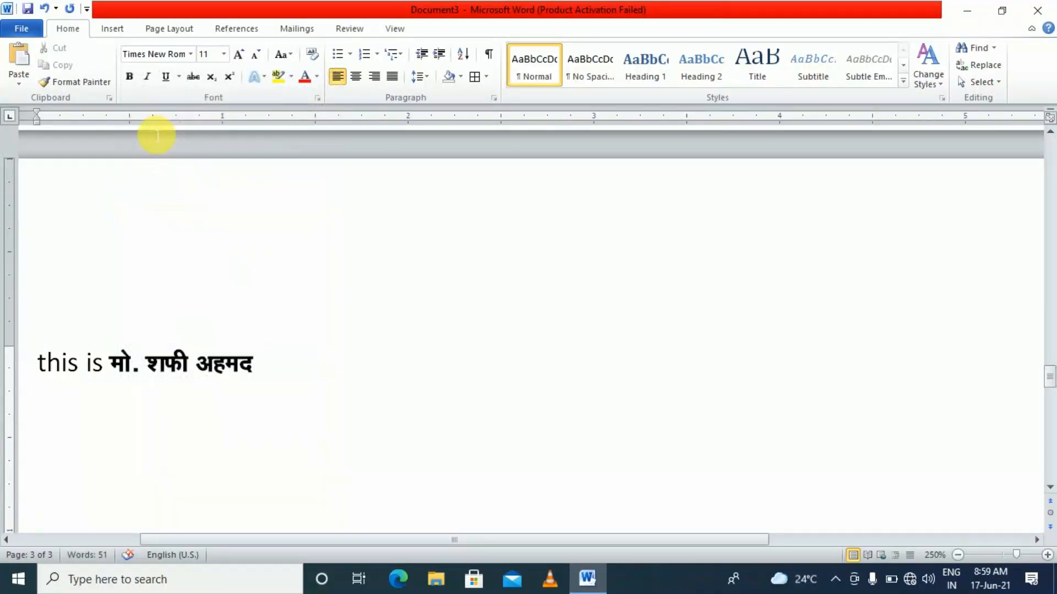
pyautogui.write('kddkjkldjfkldj')
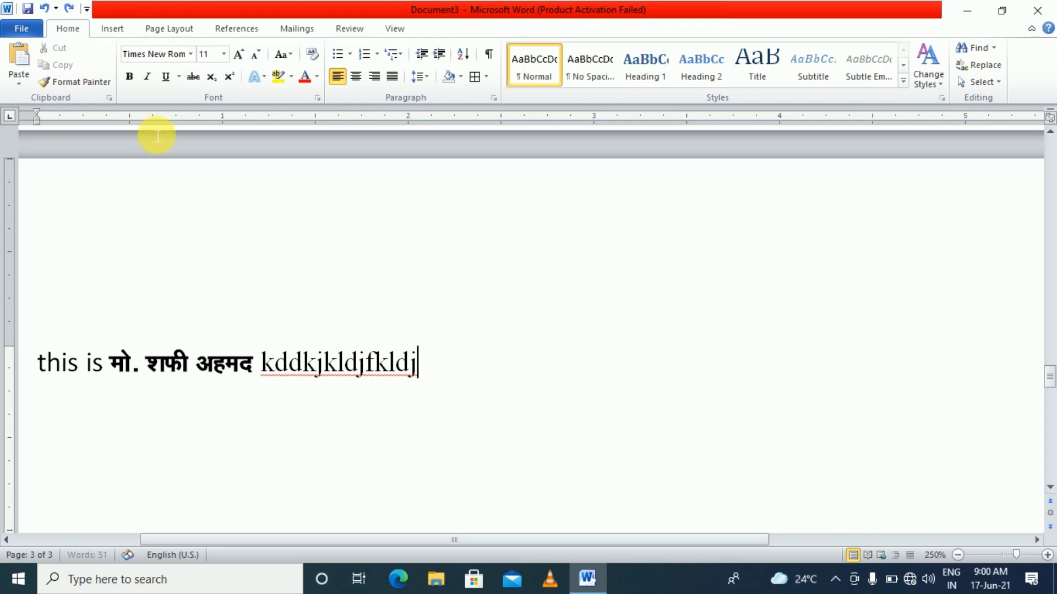
# Delete the stray text, reset the garbled characters with Ctrl+Space, and type 'Bhagalpur'
pyautogui.hotkey('ctrl', 'shift', 'Left')
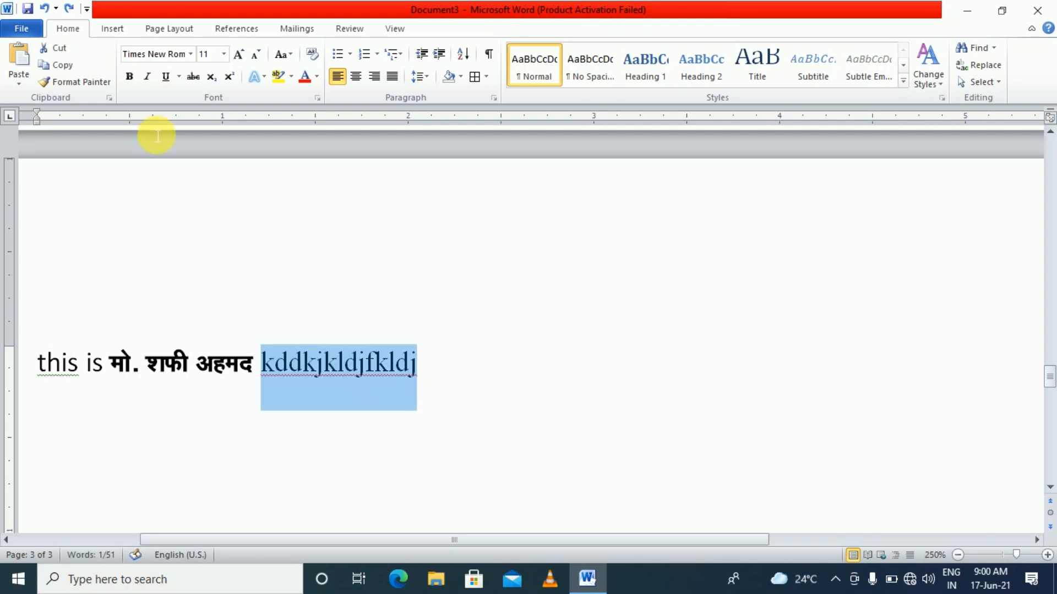
pyautogui.press('BackSpace')
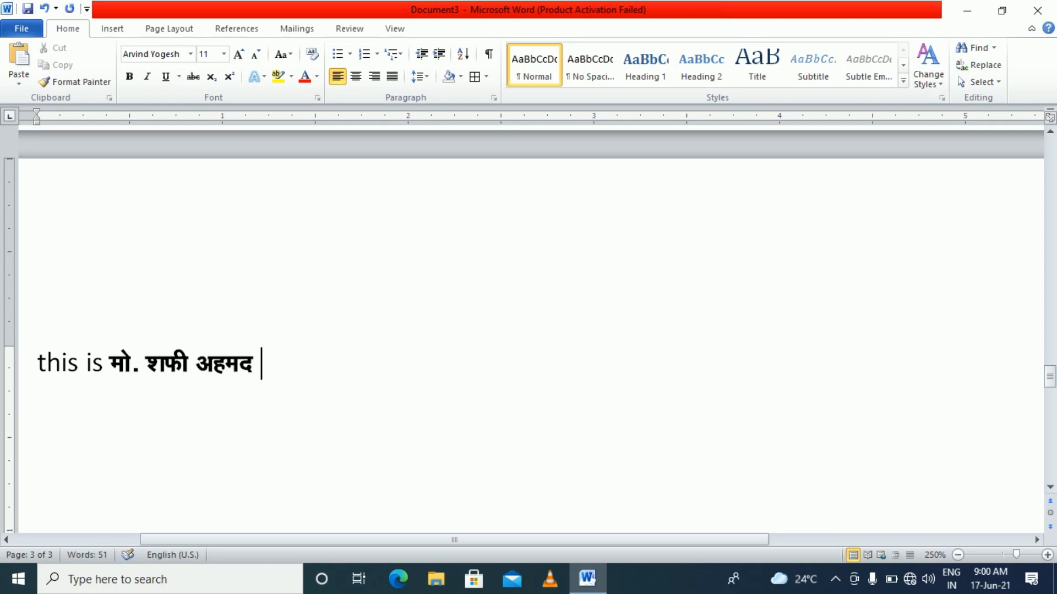
pyautogui.write('sdkljkldjhl')
pyautogui.hotkey('shift', 'Left')
pyautogui.hotkey('shift', 'Left')
pyautogui.hotkey('shift', 'Left')
pyautogui.hotkey('shift', 'Left')
pyautogui.hotkey('shift', 'Left')
pyautogui.hotkey('shift', 'Left')
pyautogui.hotkey('shift', 'Left')
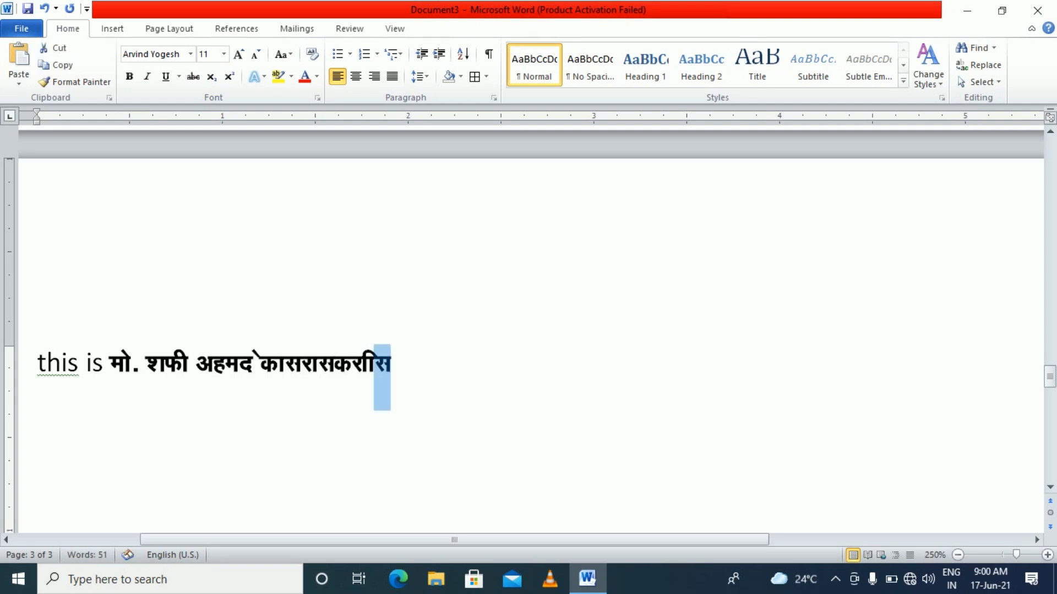
pyautogui.hotkey('shift', 'Left')
pyautogui.hotkey('shift', 'Left')
pyautogui.hotkey('shift', 'Left')
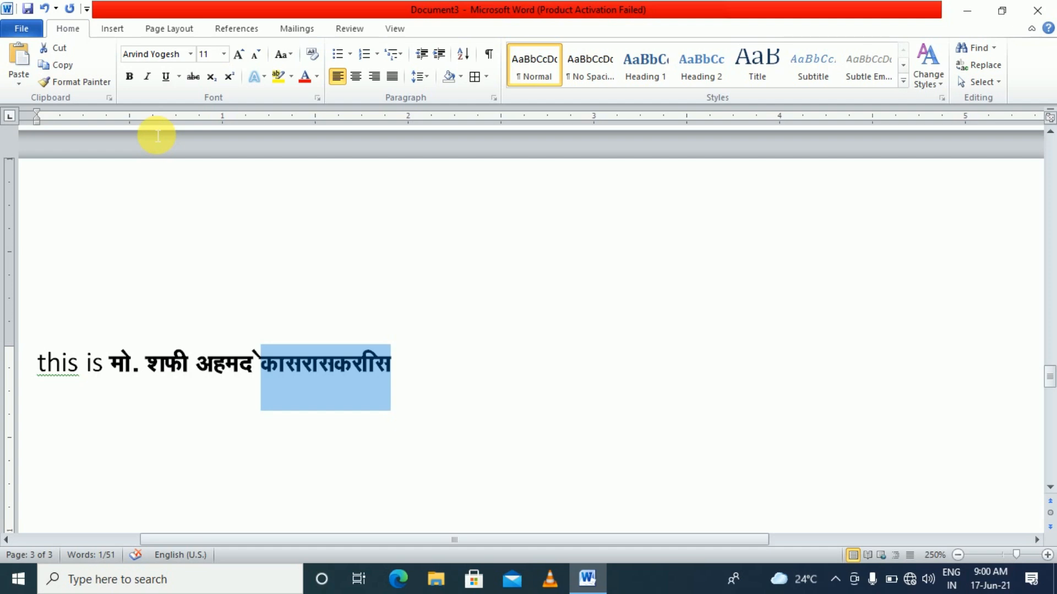
pyautogui.hotkey('ctrl', 'space')
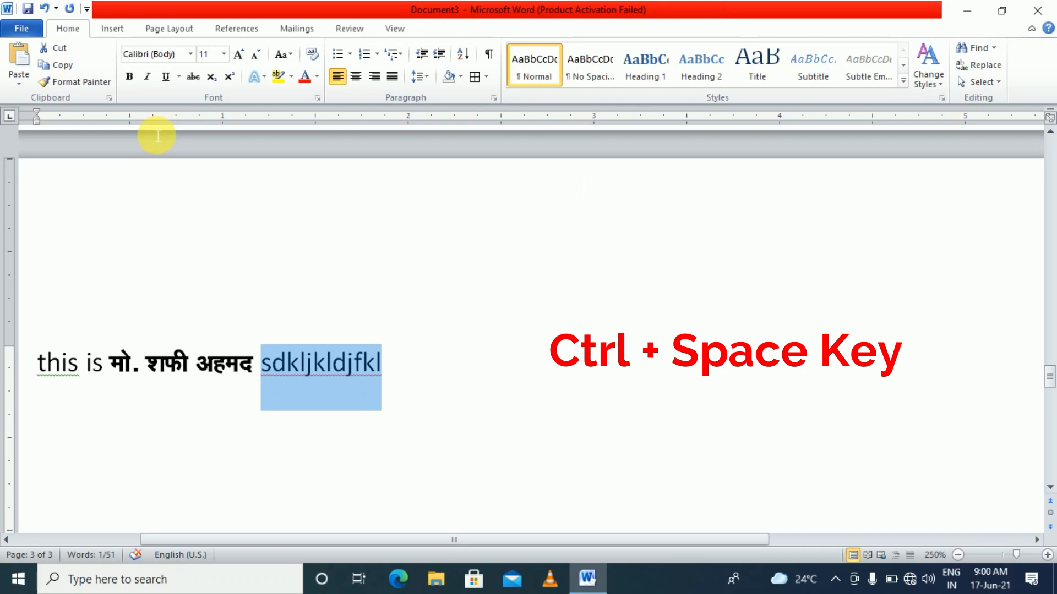
pyautogui.write('Bhagalpur')
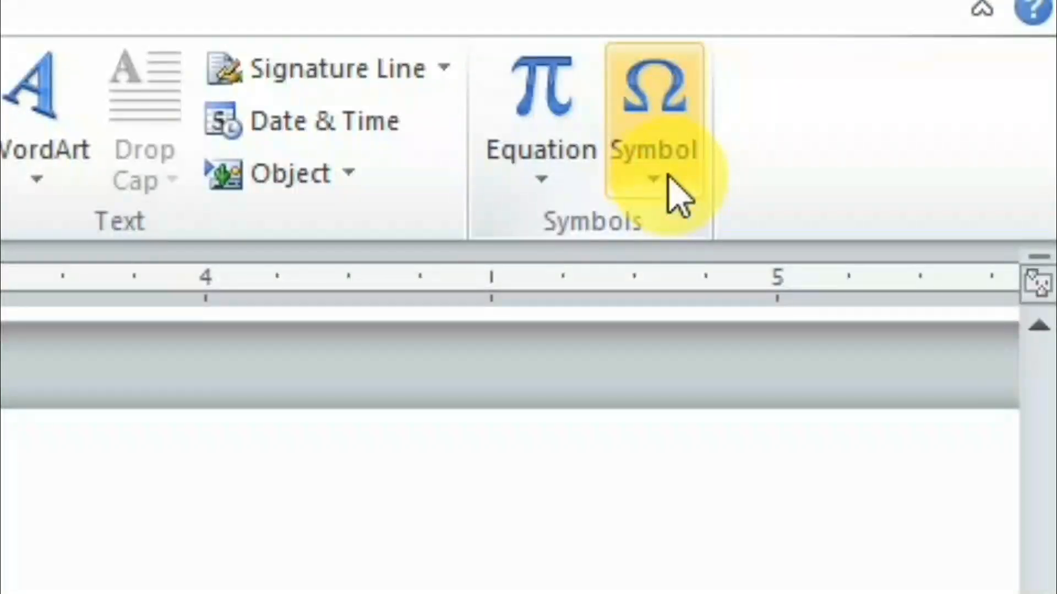
# Insert a € sign from the recently used symbols in the More Symbols dialog
pyautogui.click(680, 197)
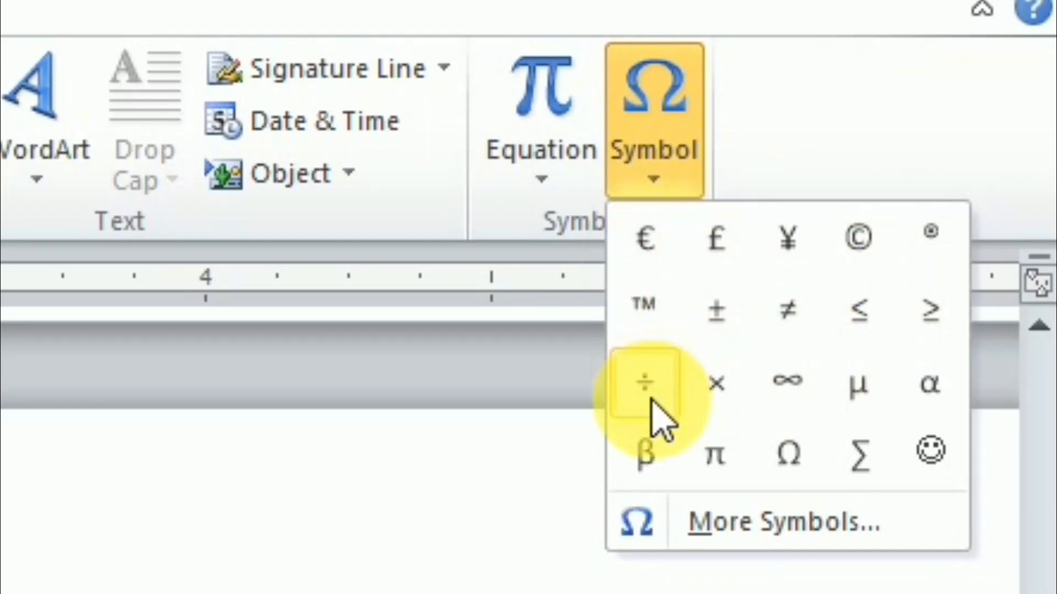
pyautogui.click(735, 523)
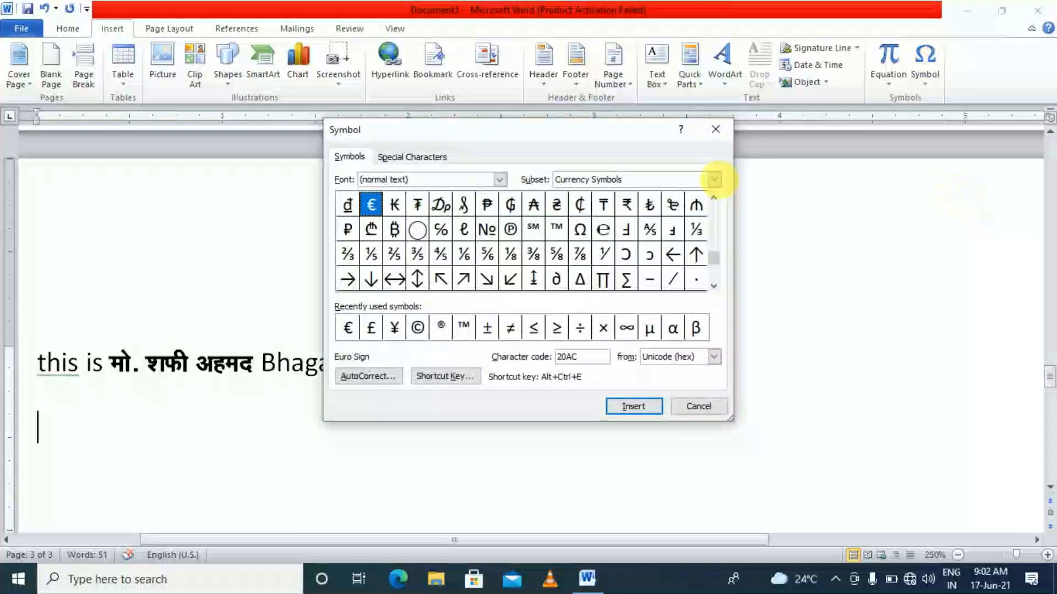
pyautogui.click(447, 278)
pyautogui.click(487, 279)
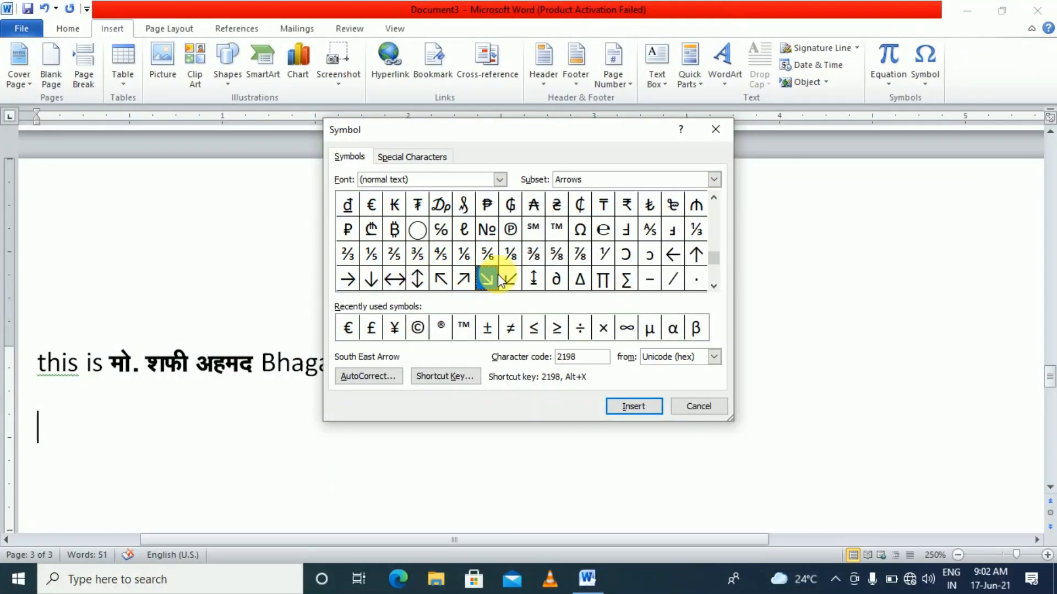
pyautogui.click(510, 279)
pyautogui.click(628, 258)
pyautogui.click(486, 231)
pyautogui.click(394, 254)
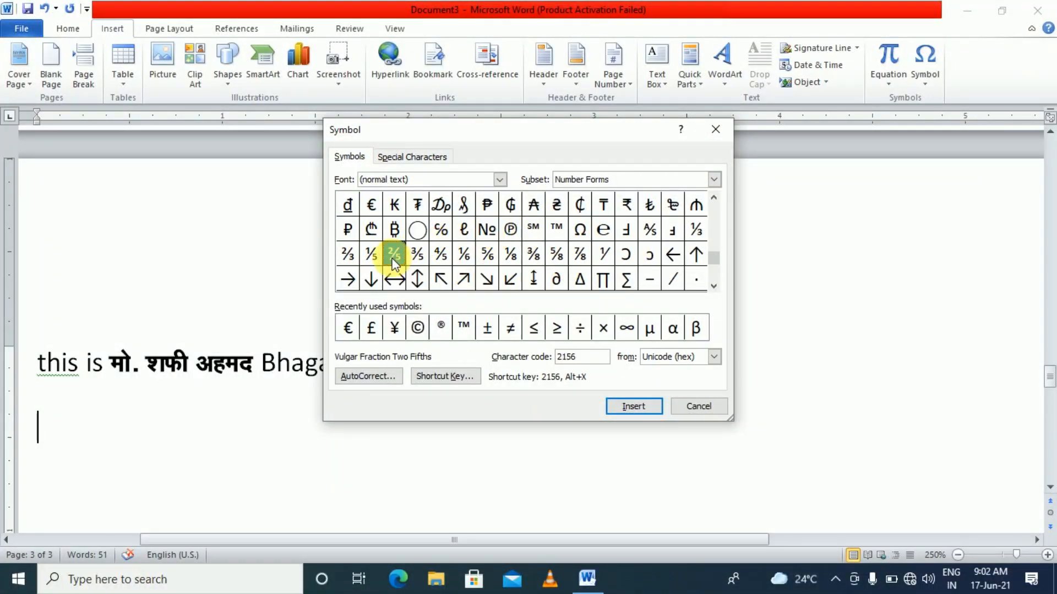
pyautogui.scroll(-15, 401, 262)
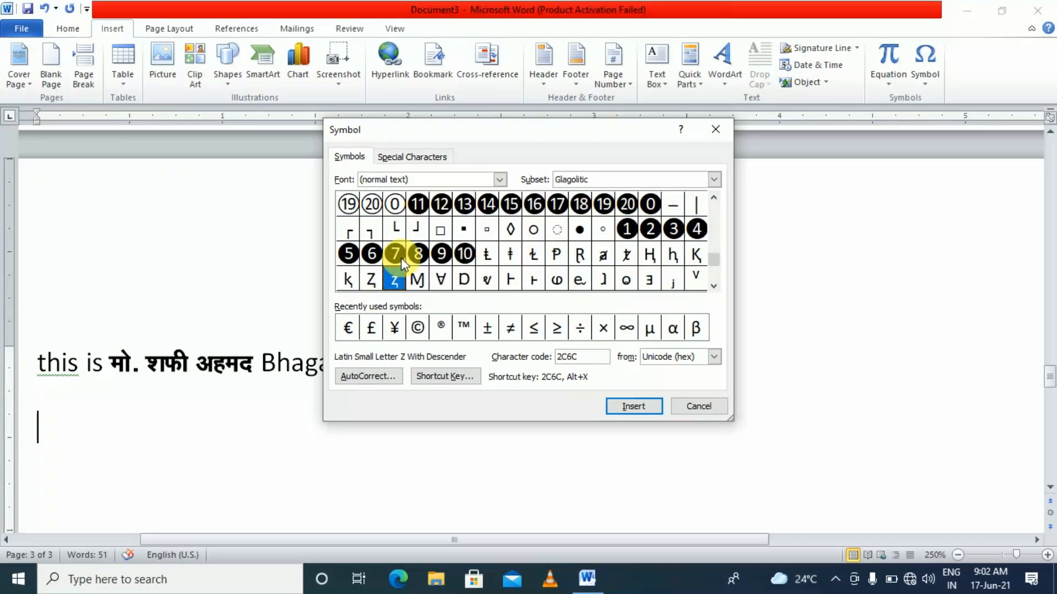
pyautogui.scroll(-15, 401, 261)
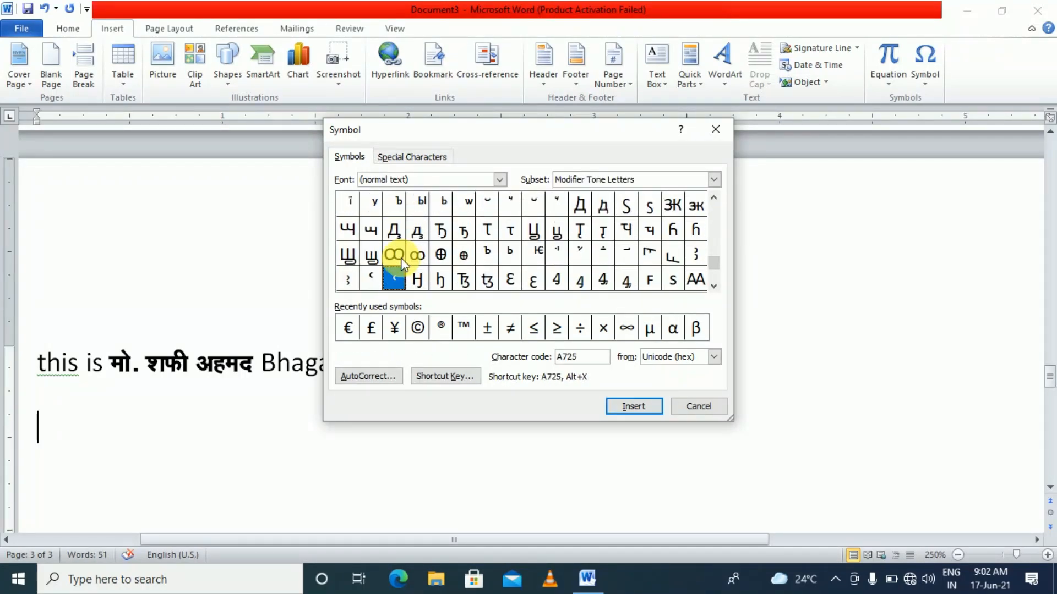
pyautogui.scroll(-3, 403, 264)
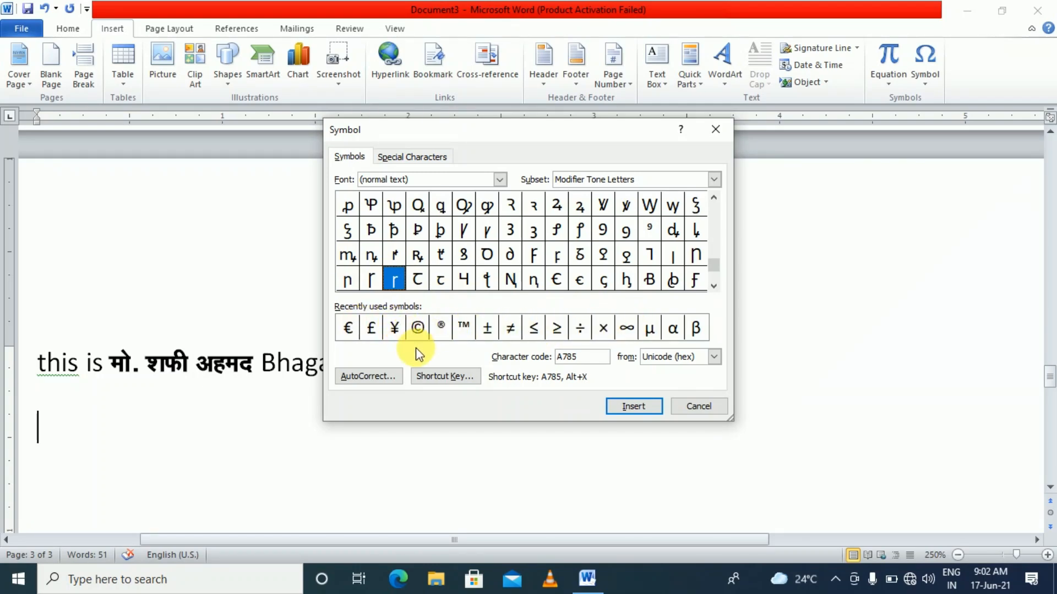
pyautogui.click(346, 329)
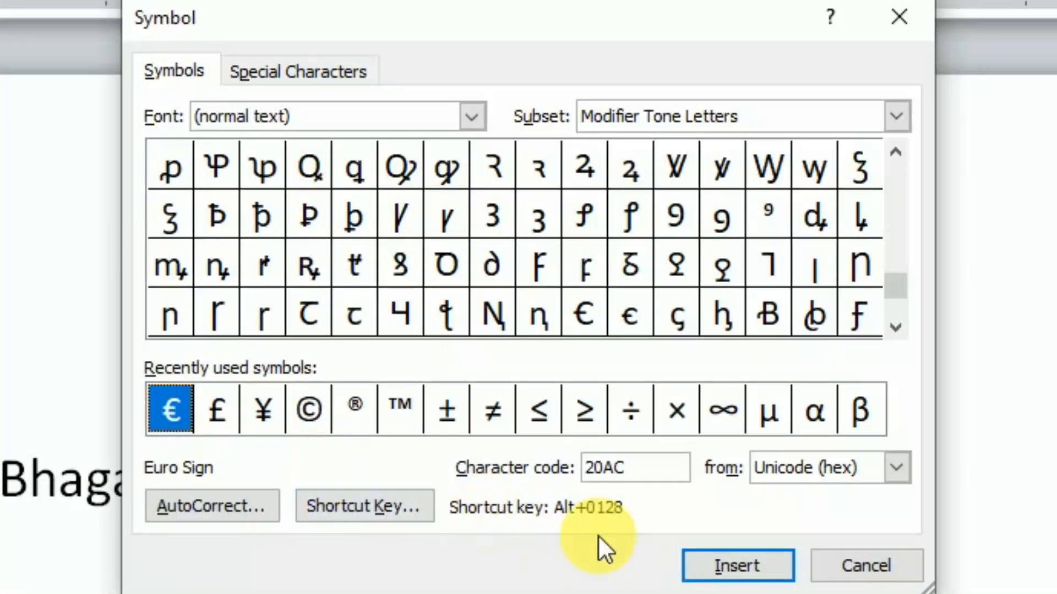
pyautogui.click(715, 569)
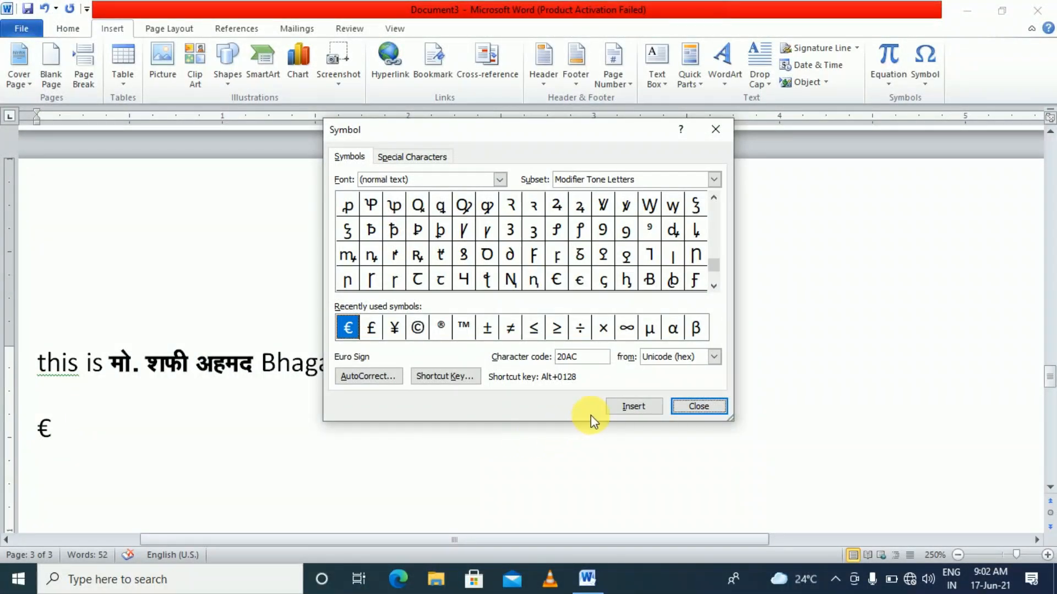
pyautogui.press('Escape')
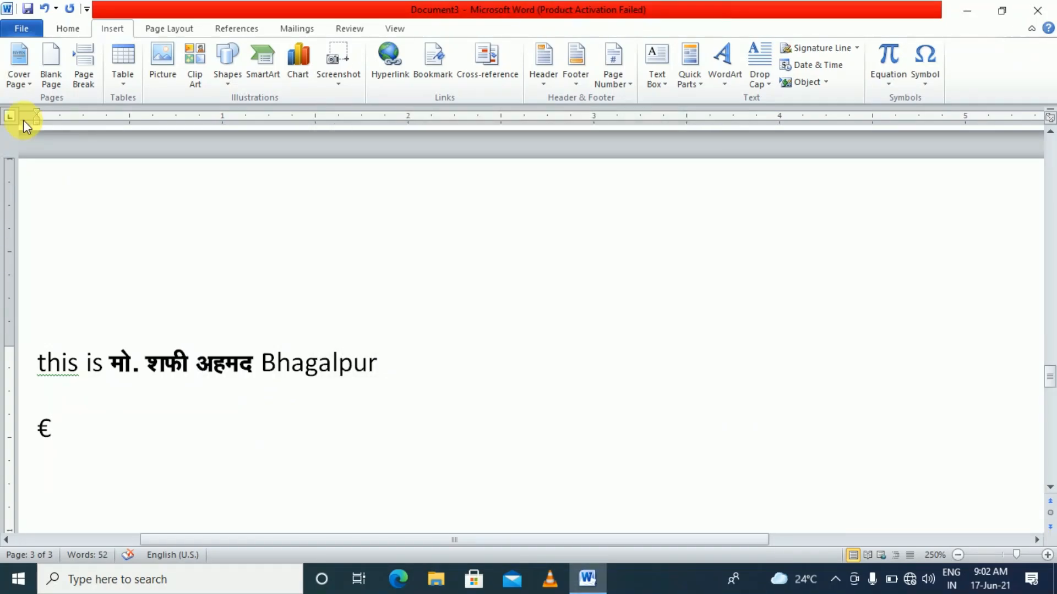
# Type 'this' after the € sign and 'Euro' on a new line
pyautogui.write('this')
pyautogui.press('Return')
pyautogui.write('Eu')
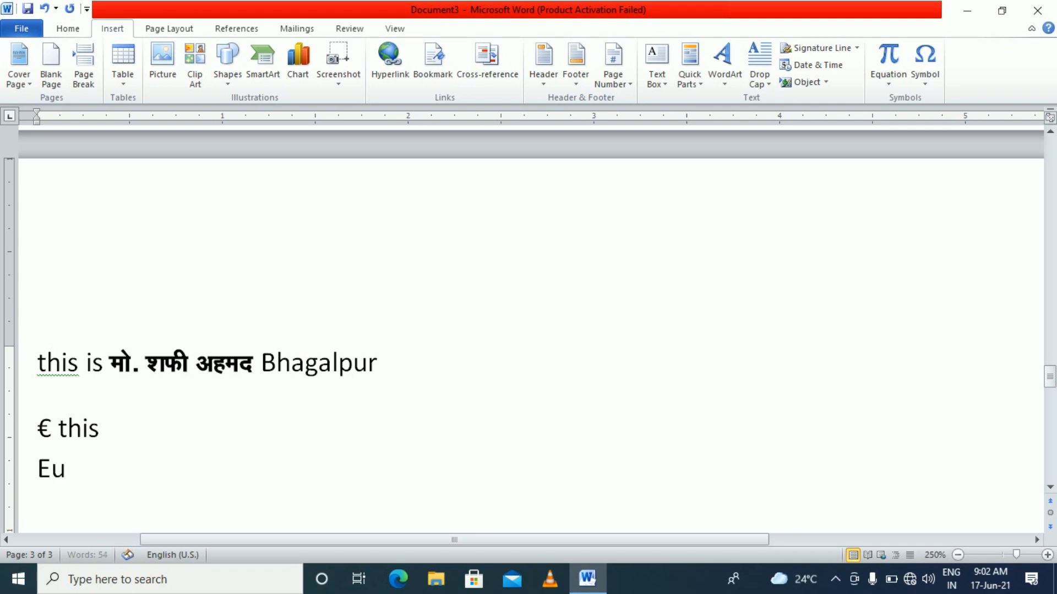
pyautogui.press('BackSpace')
pyautogui.press('BackSpace')
pyautogui.write('Euro')
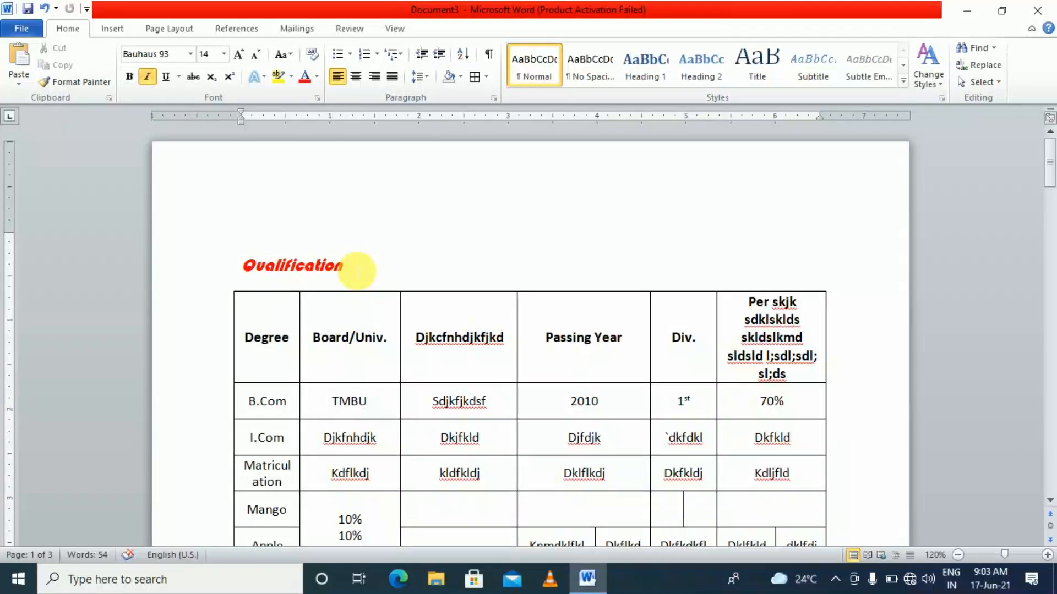
# Close Document3 without saving and create a new blank document
pyautogui.hotkey('alt', 'F4')
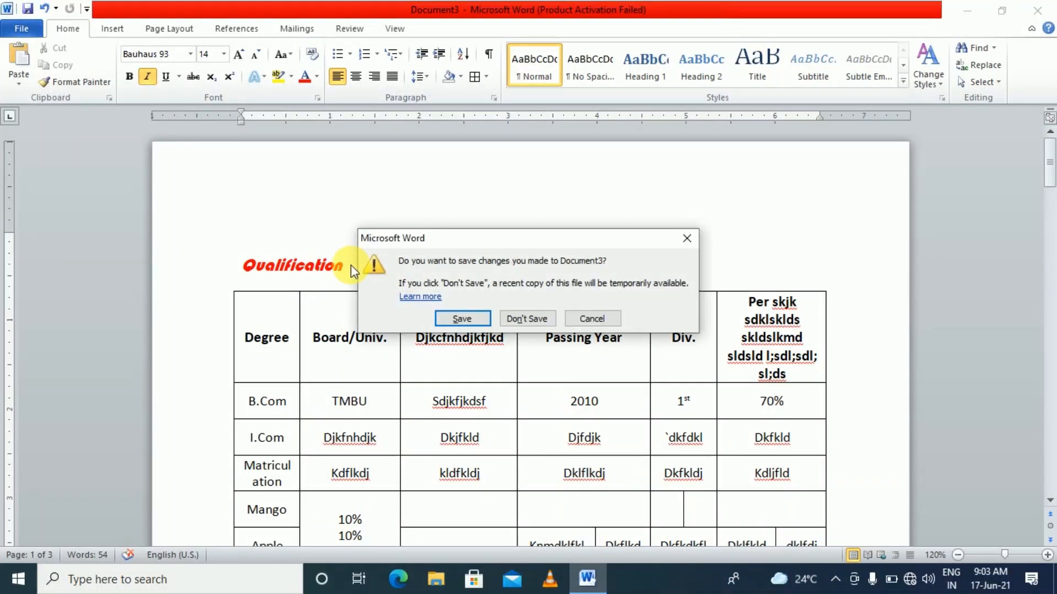
pyautogui.press('Tab')
pyautogui.press('Return')
pyautogui.hotkey('ctrl', 'n')
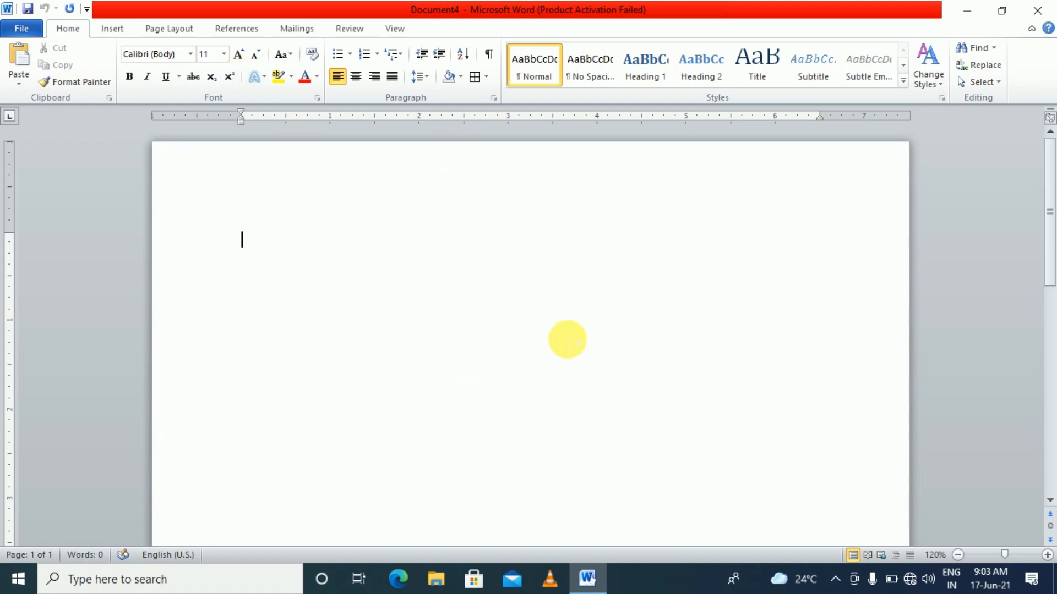
pyautogui.click(163, 32)
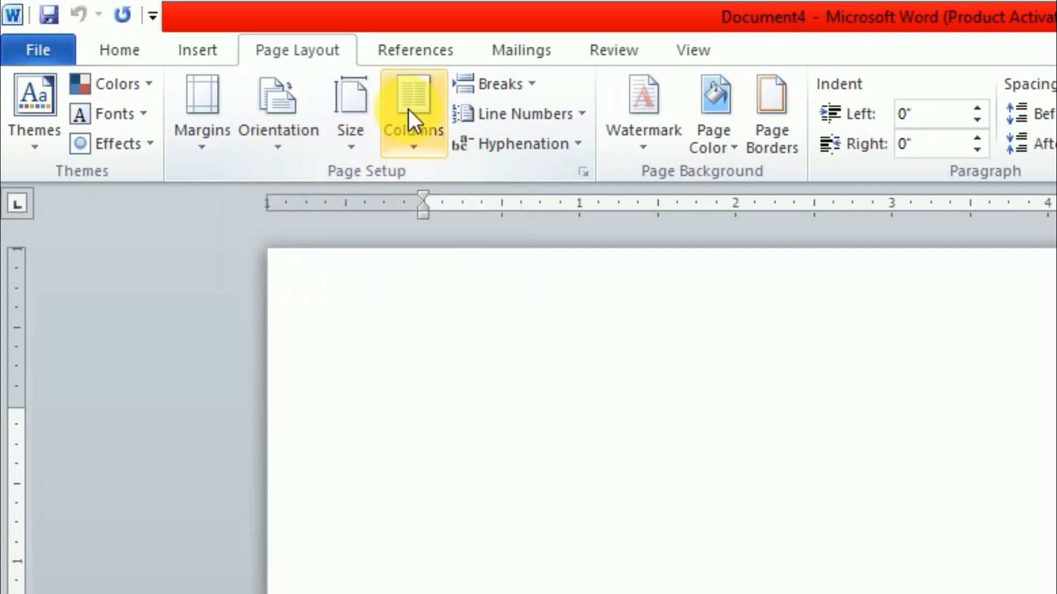
# Set two equal columns with a line between and 0.3" spacing for the whole document
pyautogui.click(411, 149)
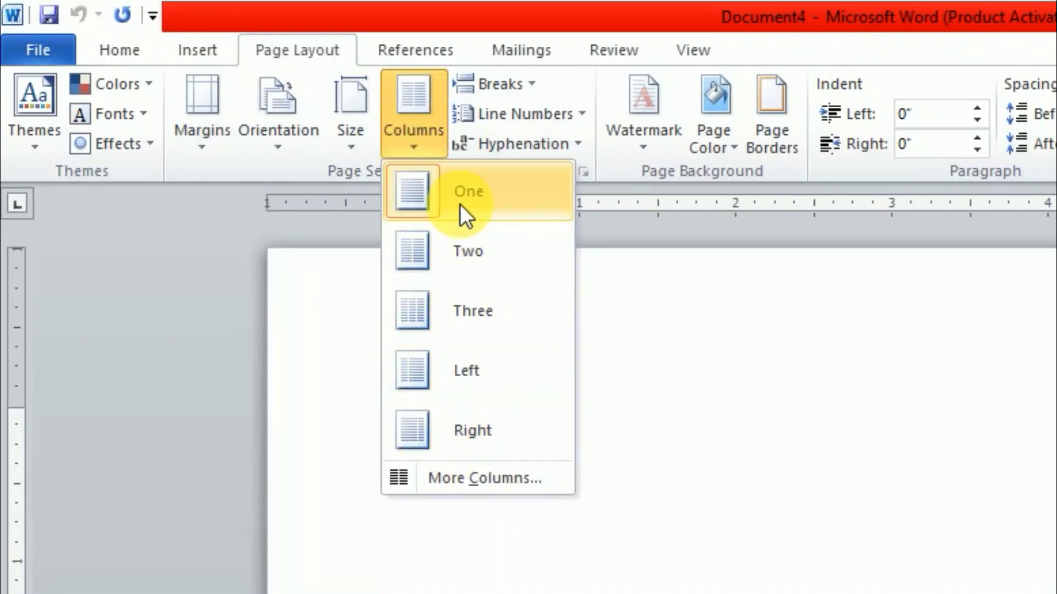
pyautogui.click(455, 478)
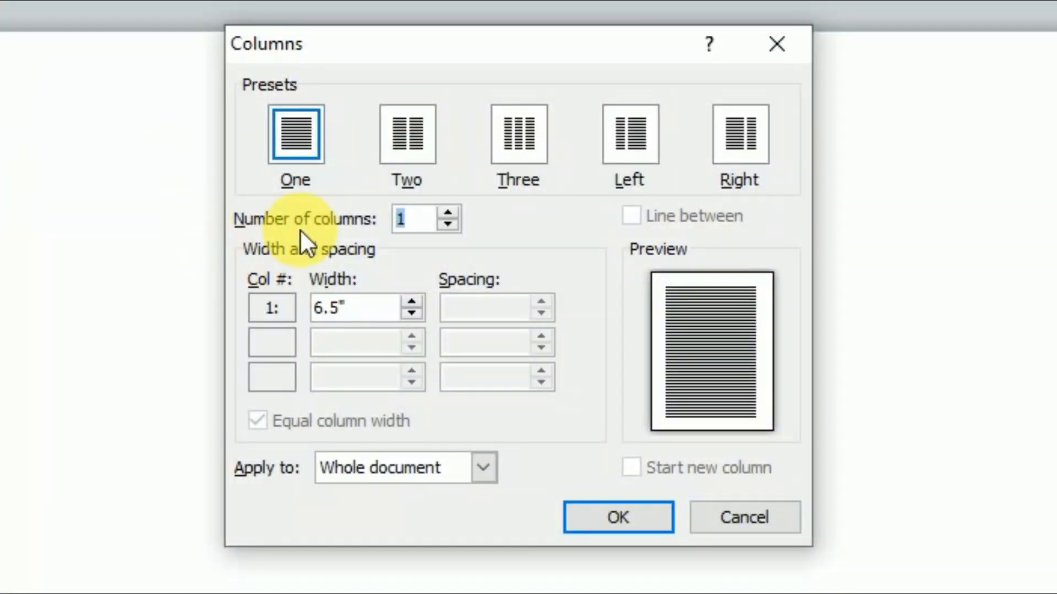
pyautogui.click(421, 154)
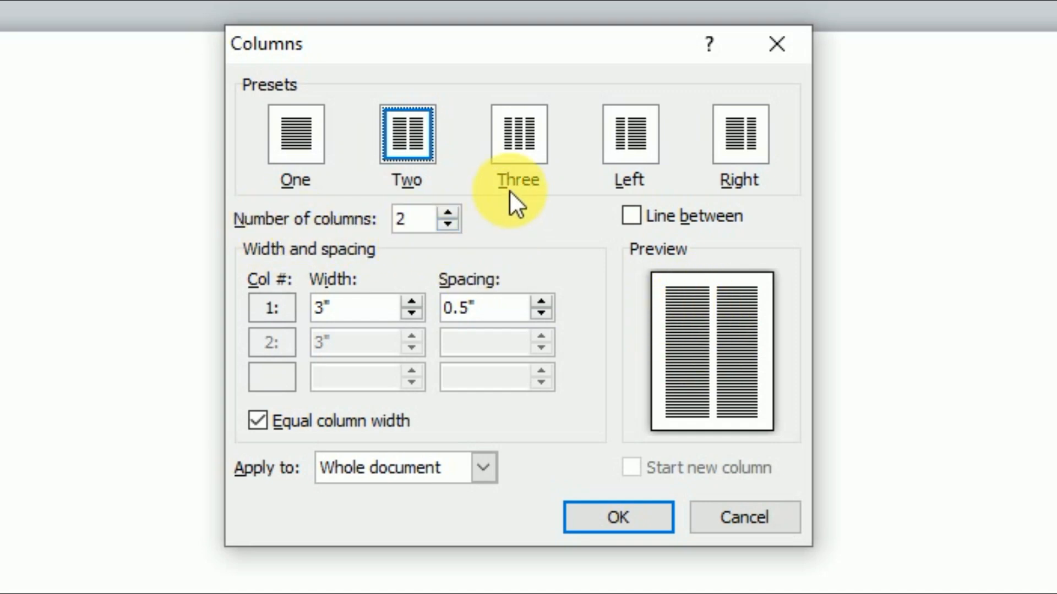
pyautogui.click(510, 164)
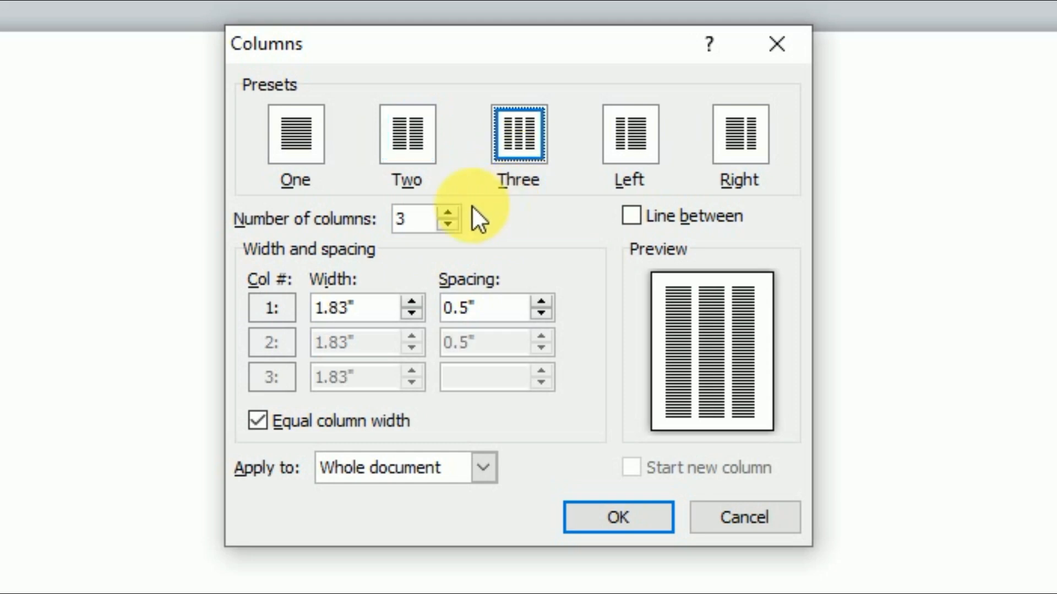
pyautogui.click(438, 223)
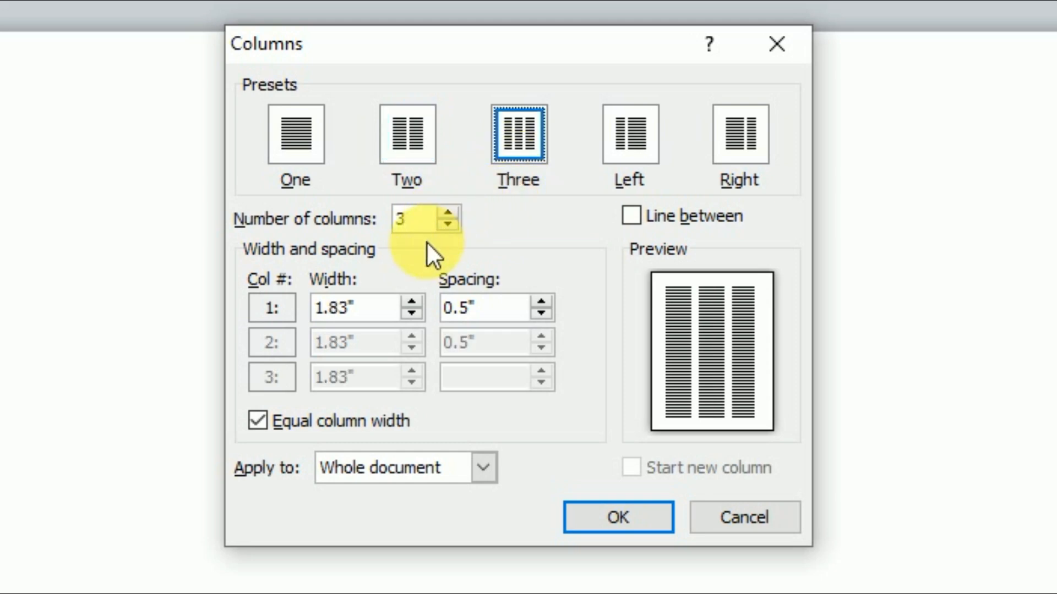
pyautogui.click(633, 149)
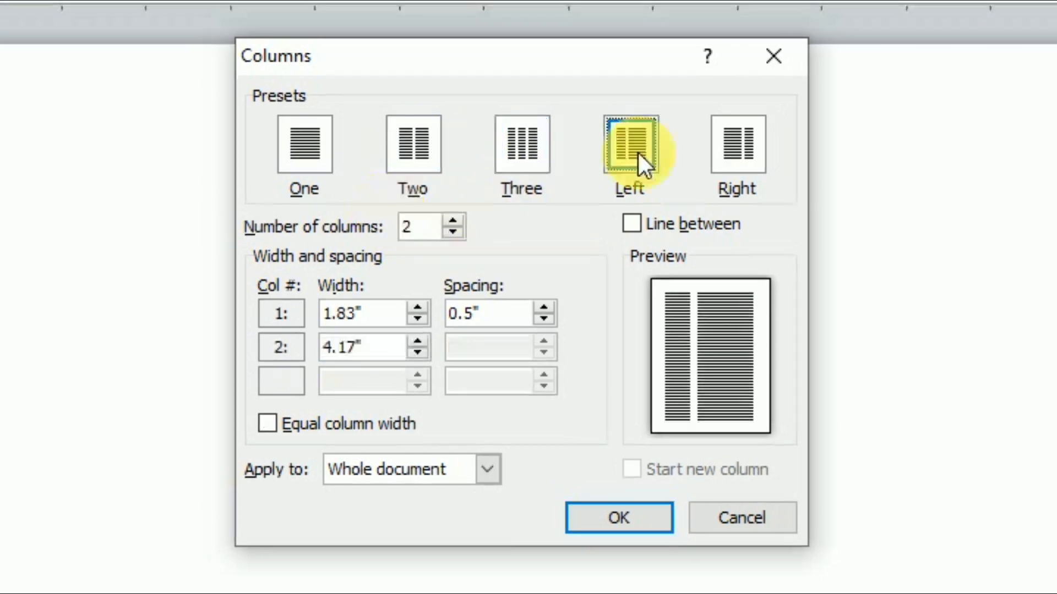
pyautogui.click(728, 154)
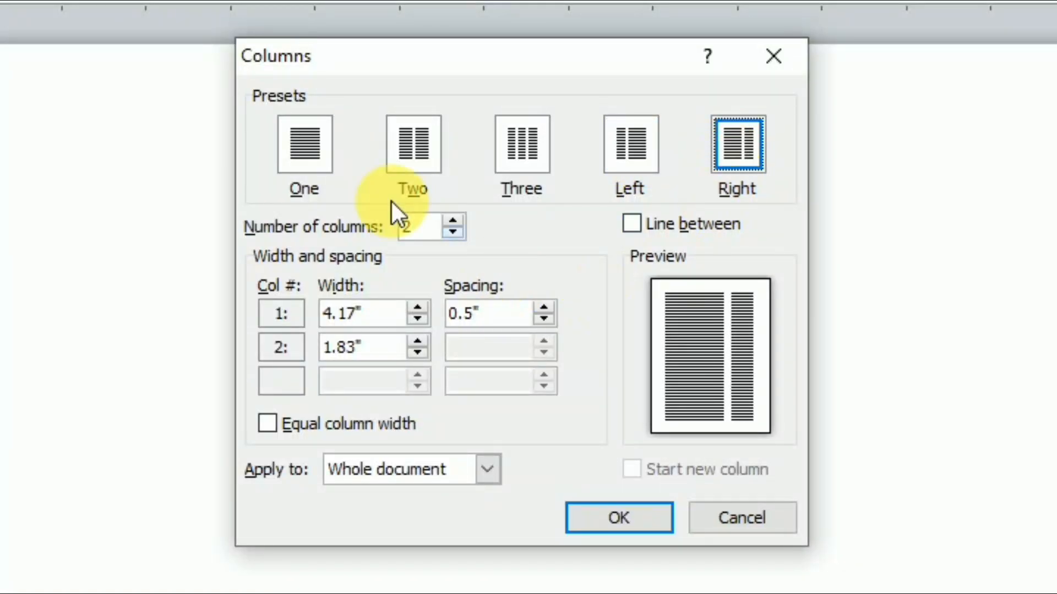
pyautogui.click(410, 157)
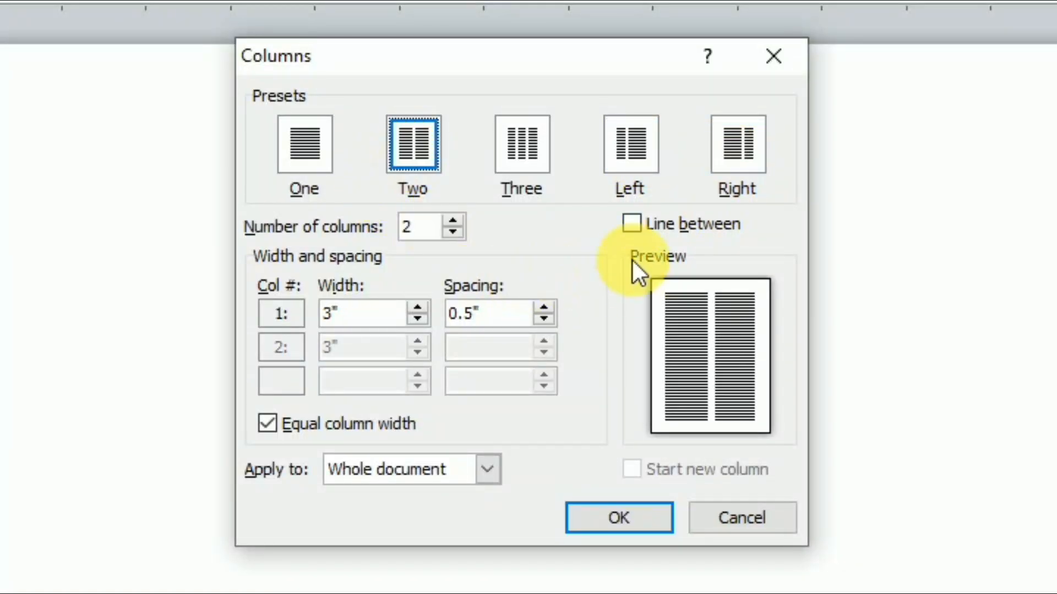
pyautogui.click(627, 225)
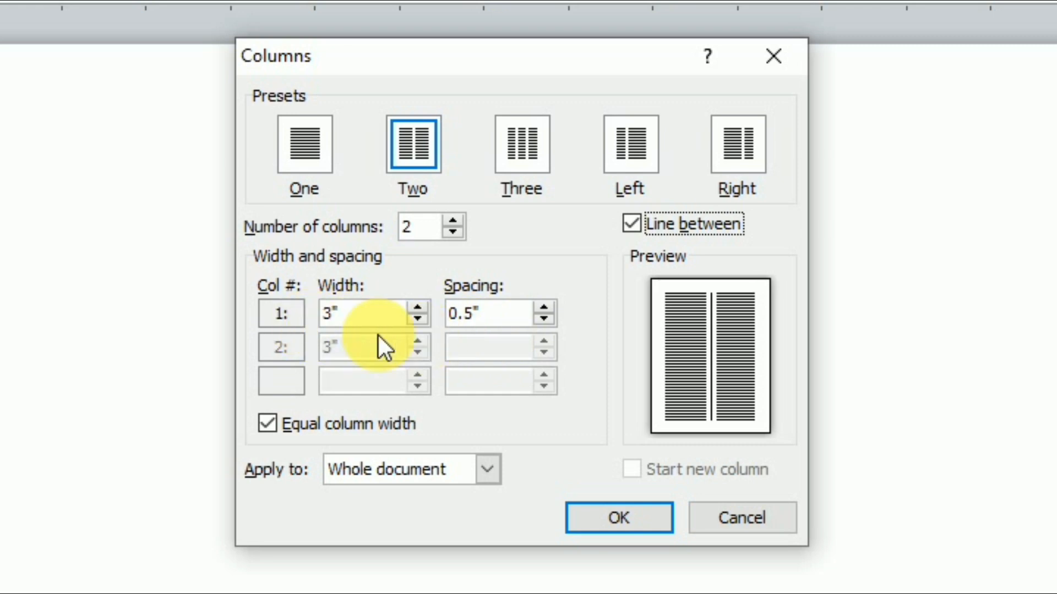
pyautogui.click(544, 320)
pyautogui.click(544, 319)
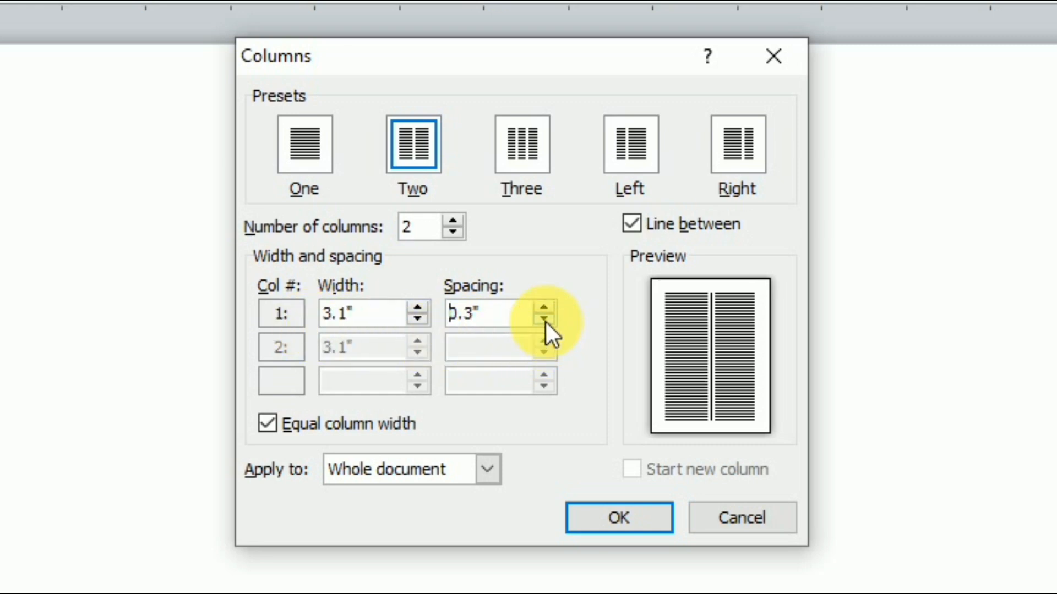
pyautogui.click(612, 514)
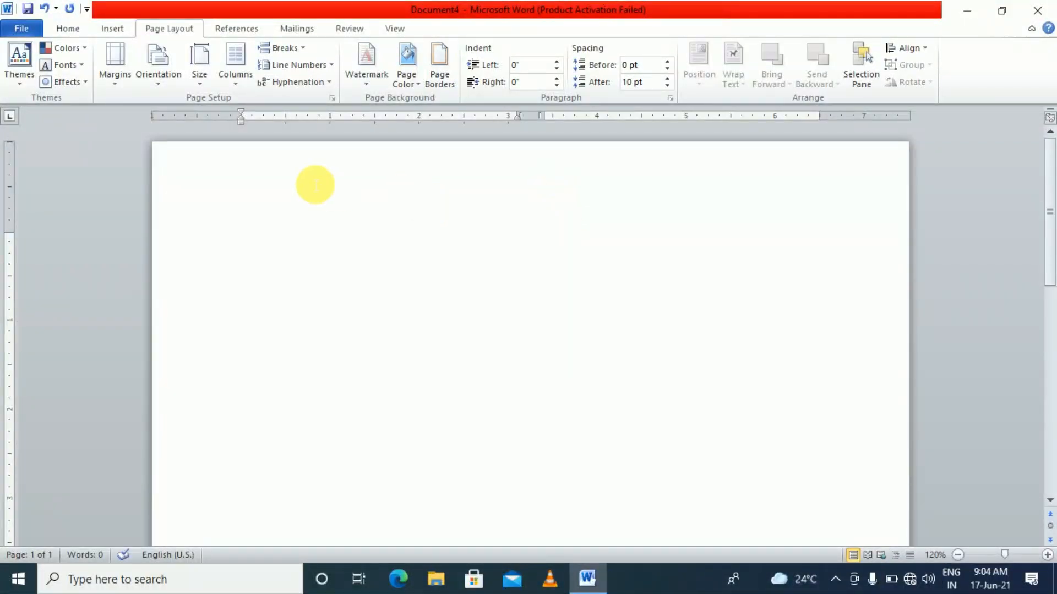
# Type four lines of dummy text in the left column, from 'slkflij' to 'fnlskfnlsdjm'
pyautogui.write('slkflij')
pyautogui.press('Return')
pyautogui.write('snflksdnhfld')
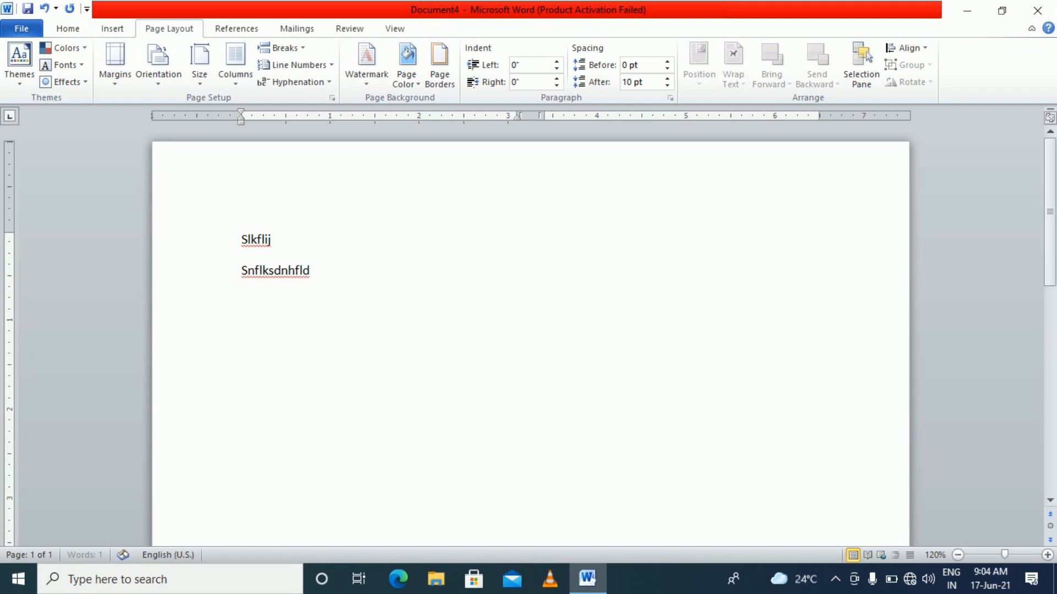
pyautogui.press('Return')
pyautogui.write('dbn fdnfd')
pyautogui.press('Return')
pyautogui.write('fnlskfnlsdjm')
pyautogui.press('Return')
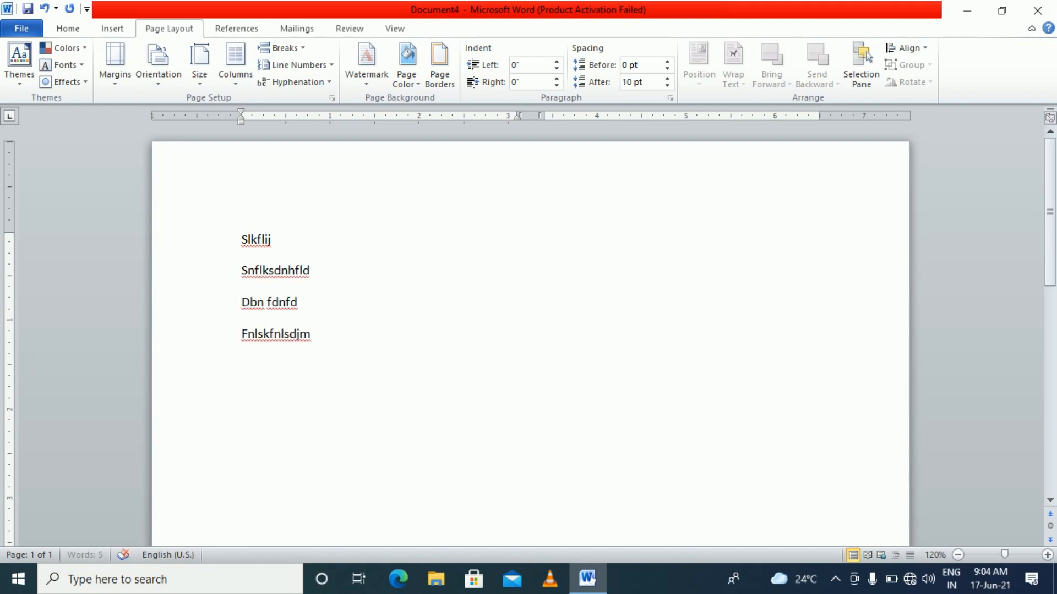
pyautogui.scroll(-10, 530, 341)
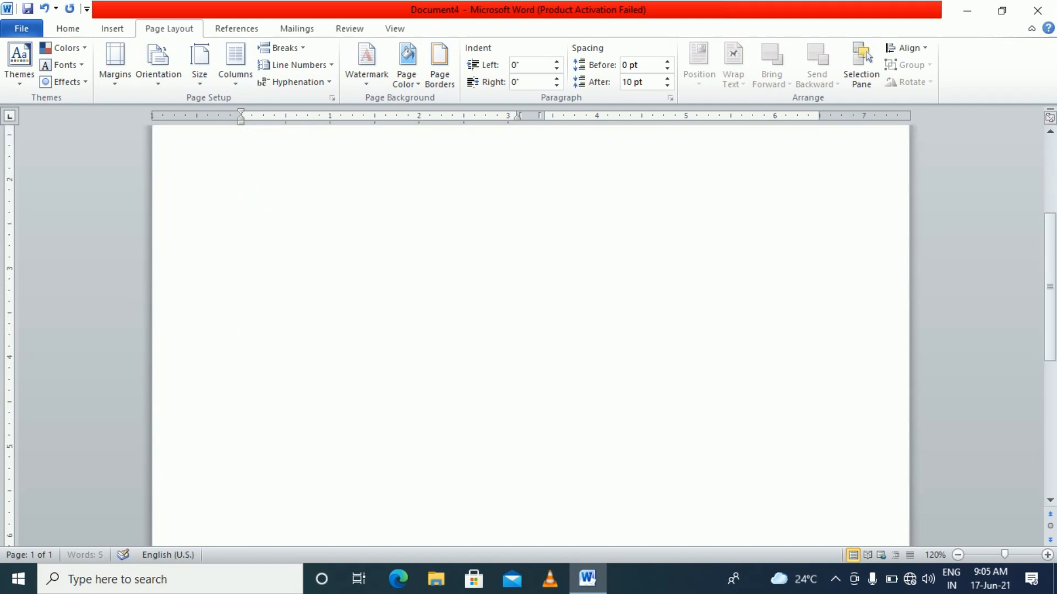
# Type eight lines of dummy text in the right column, from 'sjkbdkjehndklesdf' to 'ndkjfnldmfld'
pyautogui.press('Return')
pyautogui.press('Return')
pyautogui.press('Return')
pyautogui.press('Return')
pyautogui.press('Return')
pyautogui.press('Return')
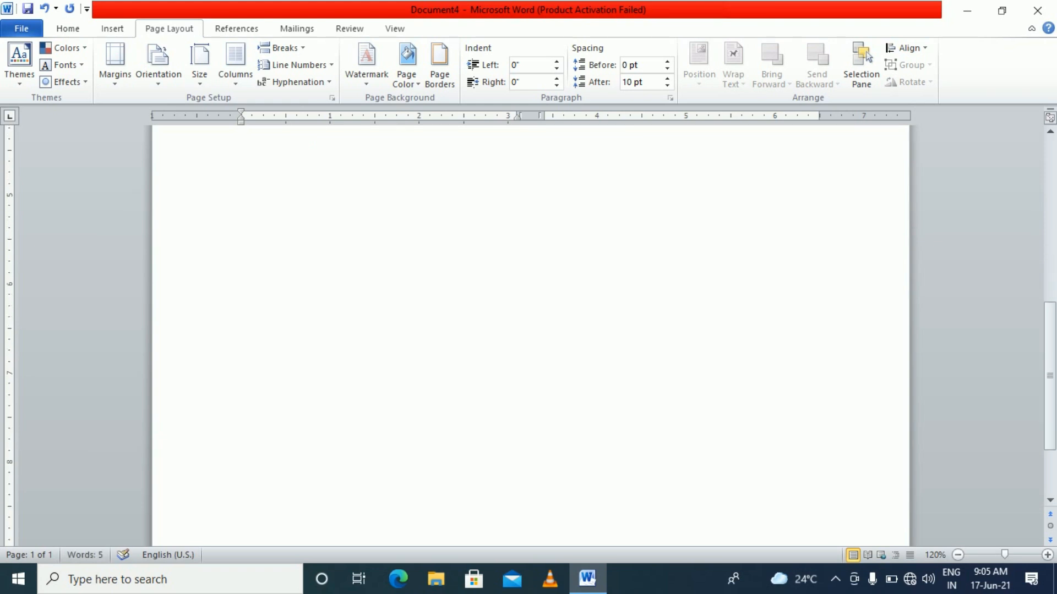
pyautogui.write('sjkbdkjehndklesdf')
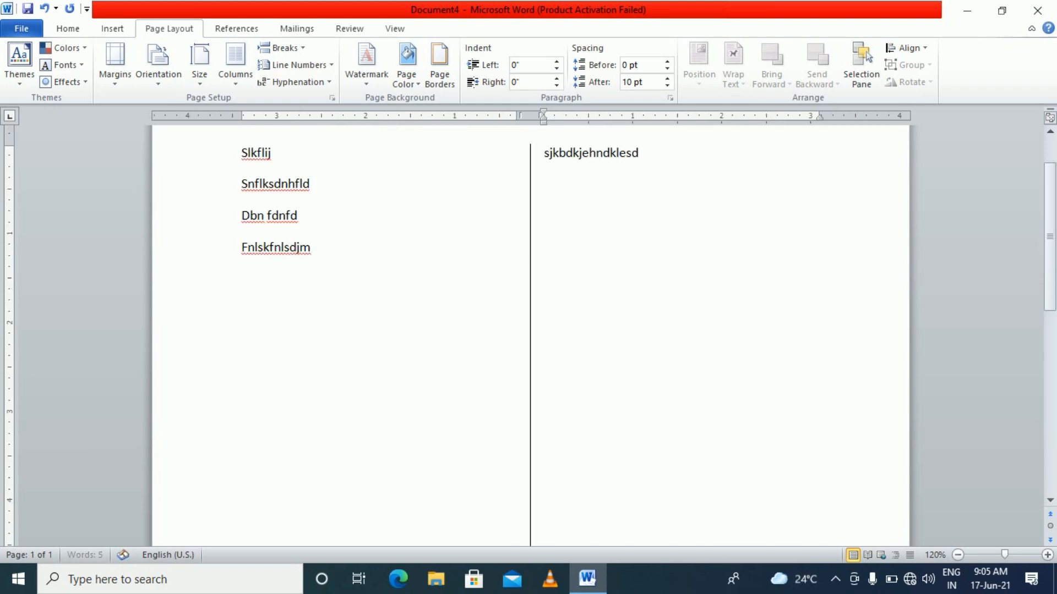
pyautogui.press('Return')
pyautogui.write('dfkljdlkfjd')
pyautogui.press('Return')
pyautogui.write('dkjfbdlkfd')
pyautogui.press('Return')
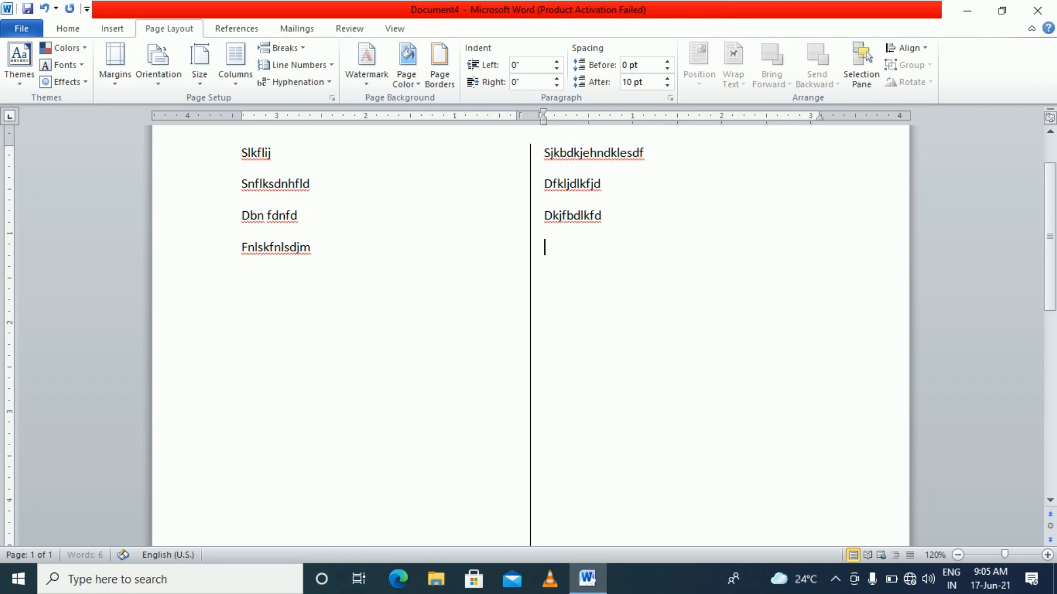
pyautogui.write('dbkjfdklfd')
pyautogui.press('Return')
pyautogui.write('ndflkndlfkjdlf')
pyautogui.press('Return')
pyautogui.write('nbdlkfnlkdjf')
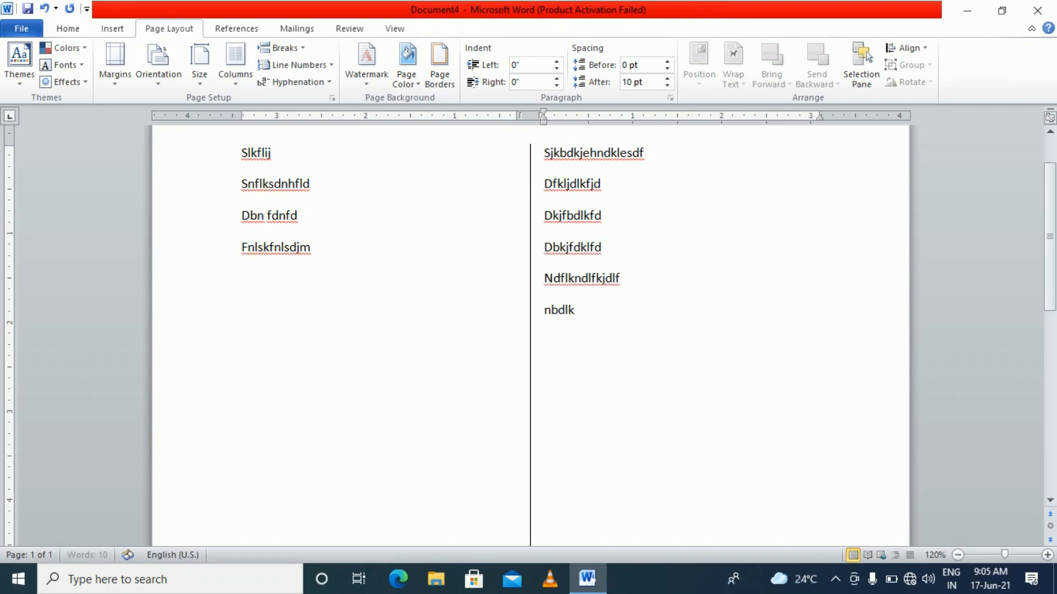
pyautogui.press('Return')
pyautogui.write('nbdfklndlkfjdkl')
pyautogui.press('Return')
pyautogui.write('ndkjfnldmfld')
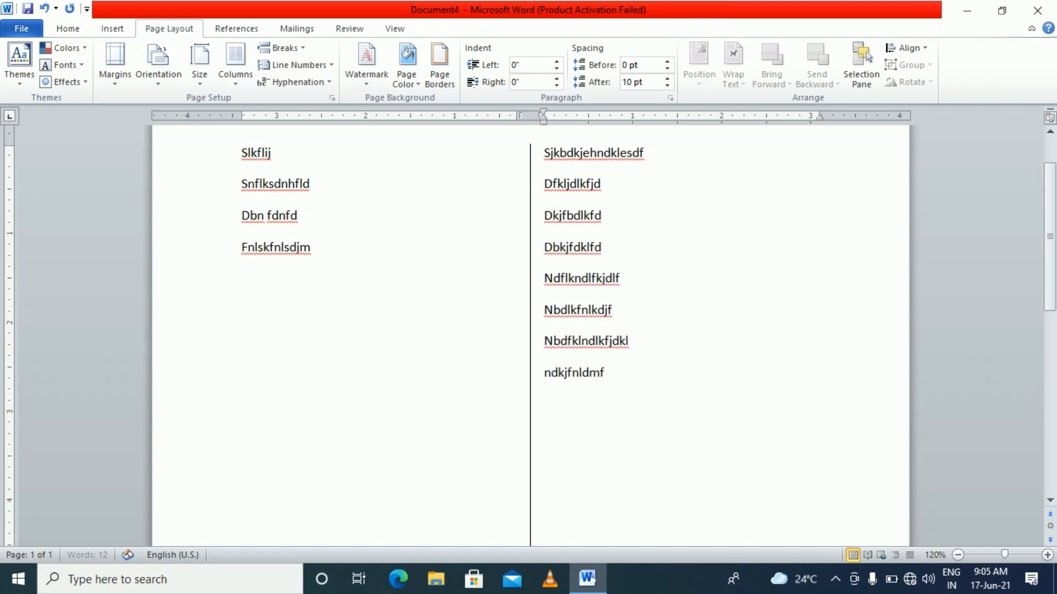
pyautogui.press('Return')
# Insert an empty line before 'Slkflij' so both columns start one line lower
pyautogui.click(68, 28)
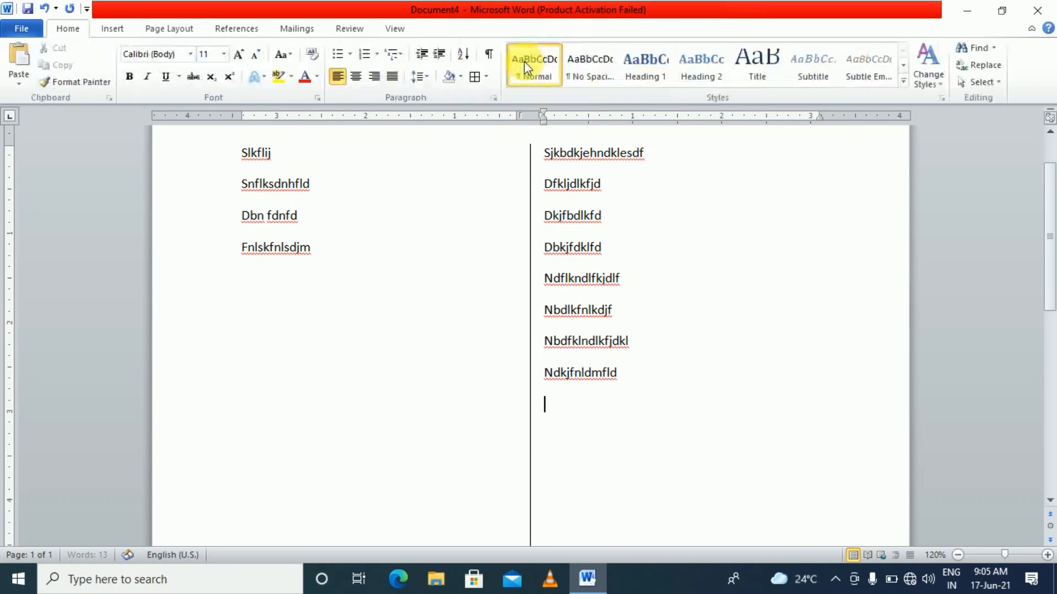
pyautogui.scroll(2, 505, 264)
pyautogui.click(452, 289)
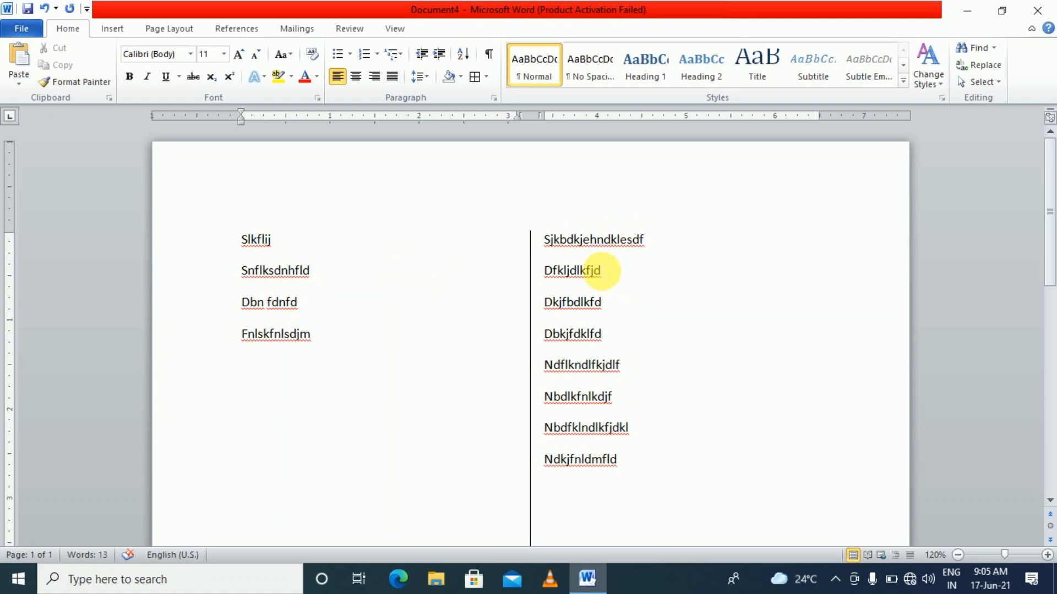
pyautogui.moveTo(602, 272); pyautogui.dragTo(594, 276)
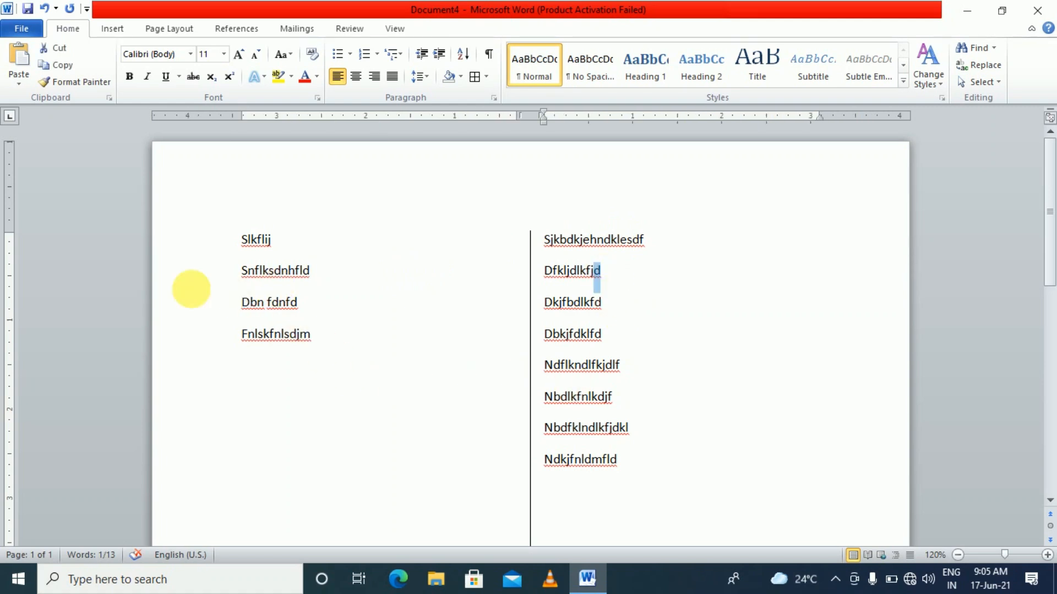
pyautogui.moveTo(255, 280); pyautogui.dragTo(248, 275)
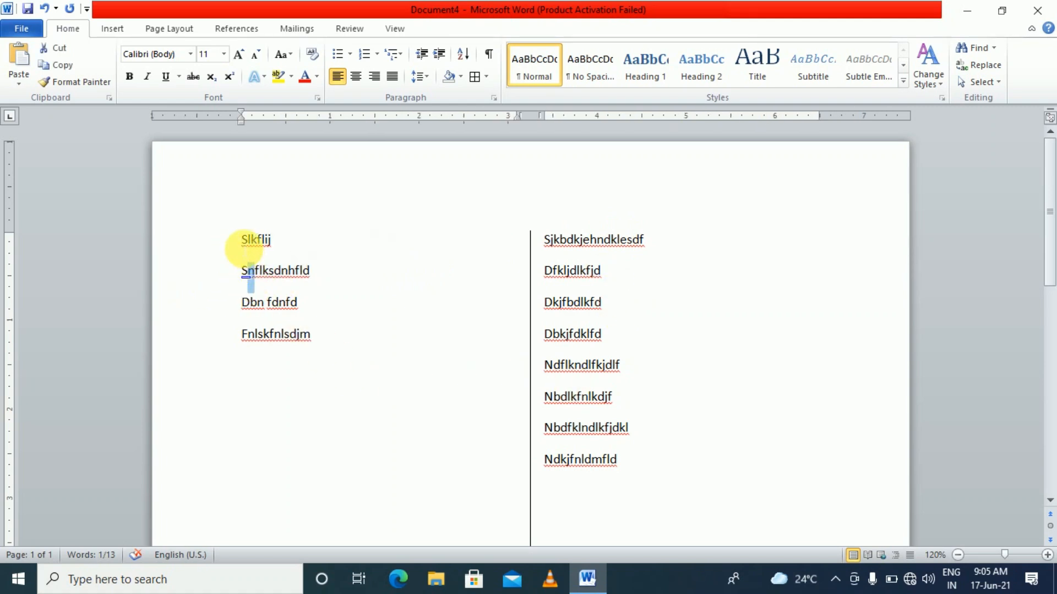
pyautogui.click(241, 240)
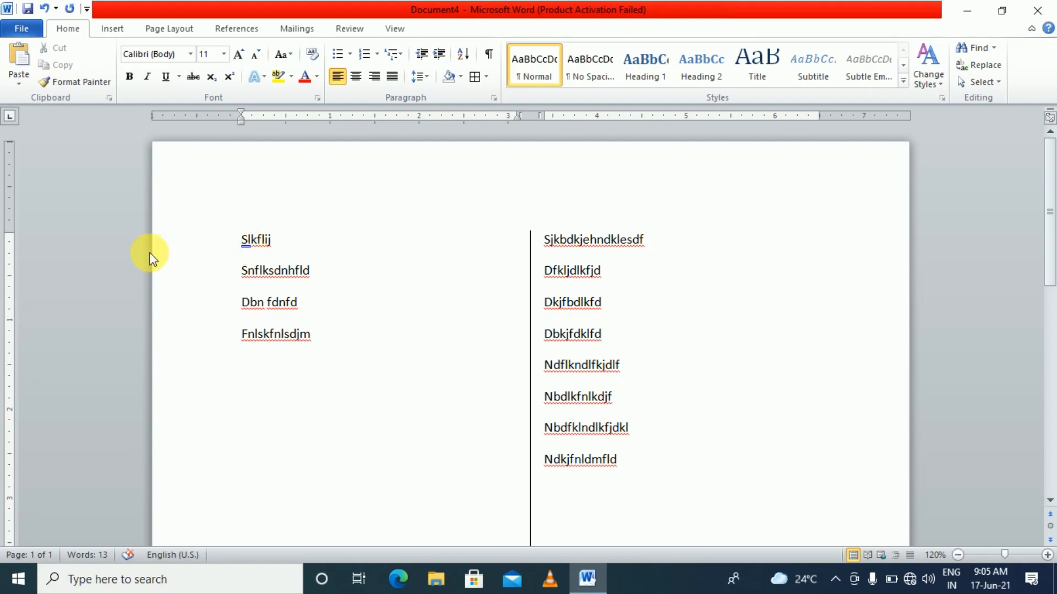
pyautogui.press('Return')
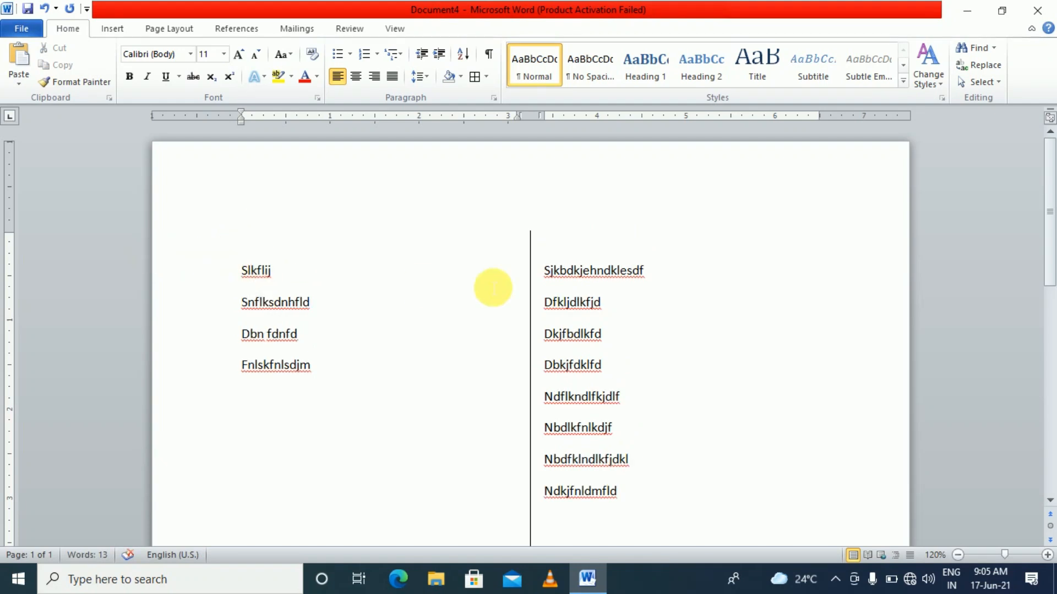
pyautogui.click(550, 289)
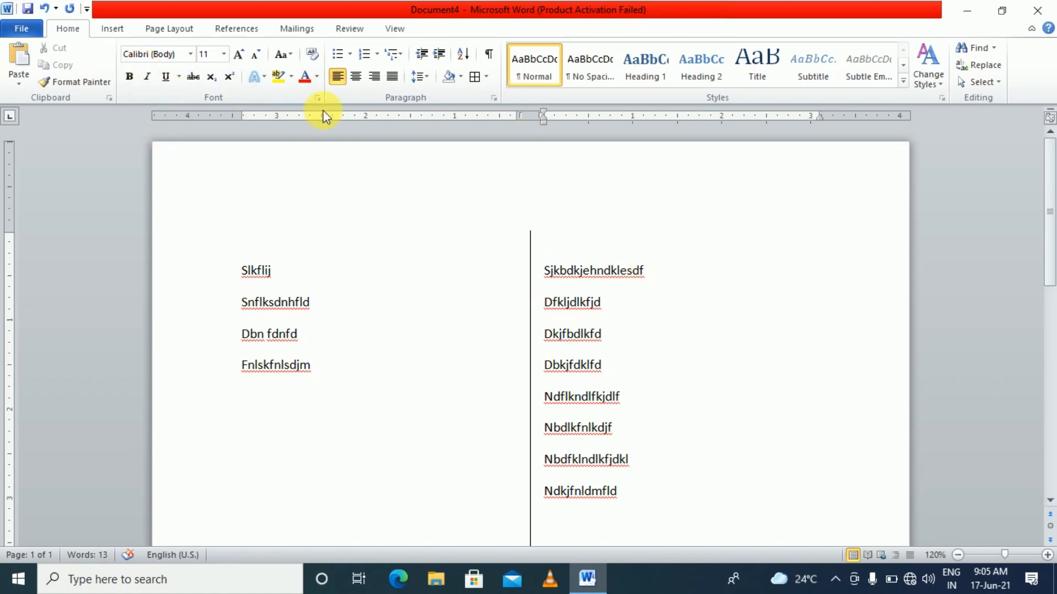
# Untick Line between in the More Columns settings to remove the column divider
pyautogui.click(160, 30)
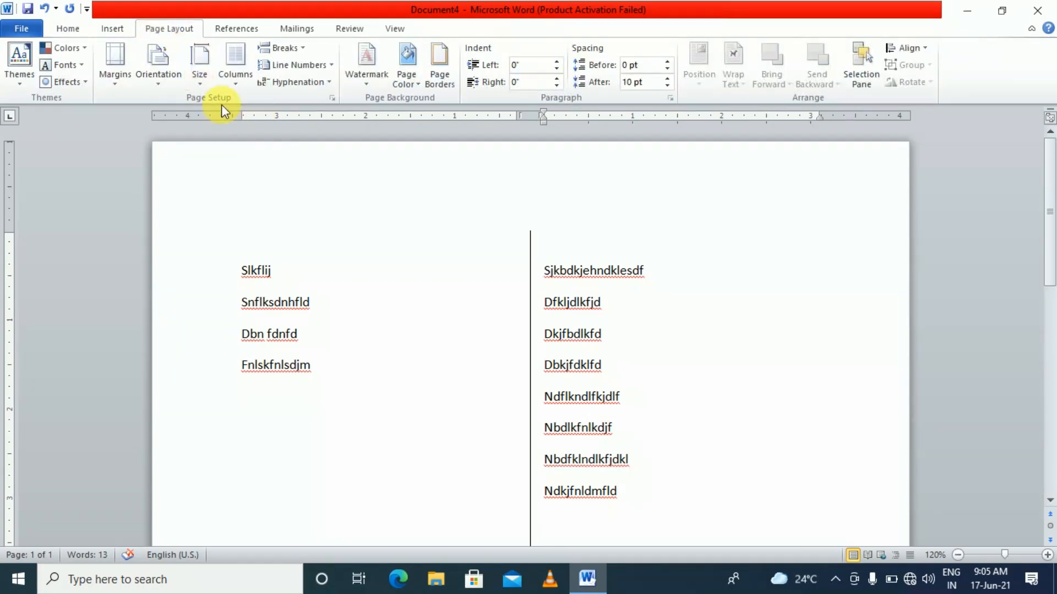
pyautogui.click(235, 63)
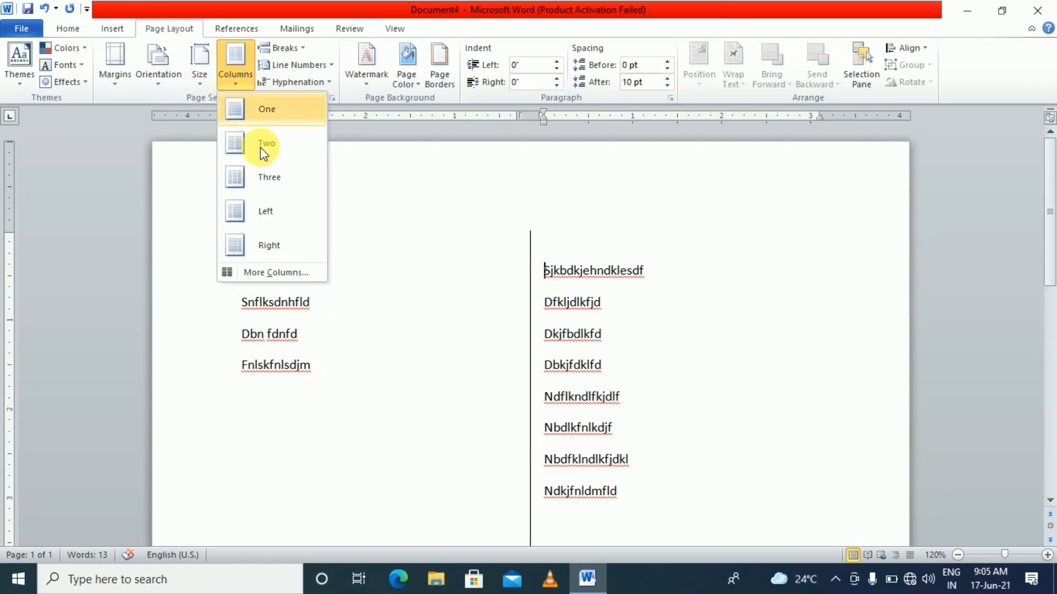
pyautogui.click(272, 272)
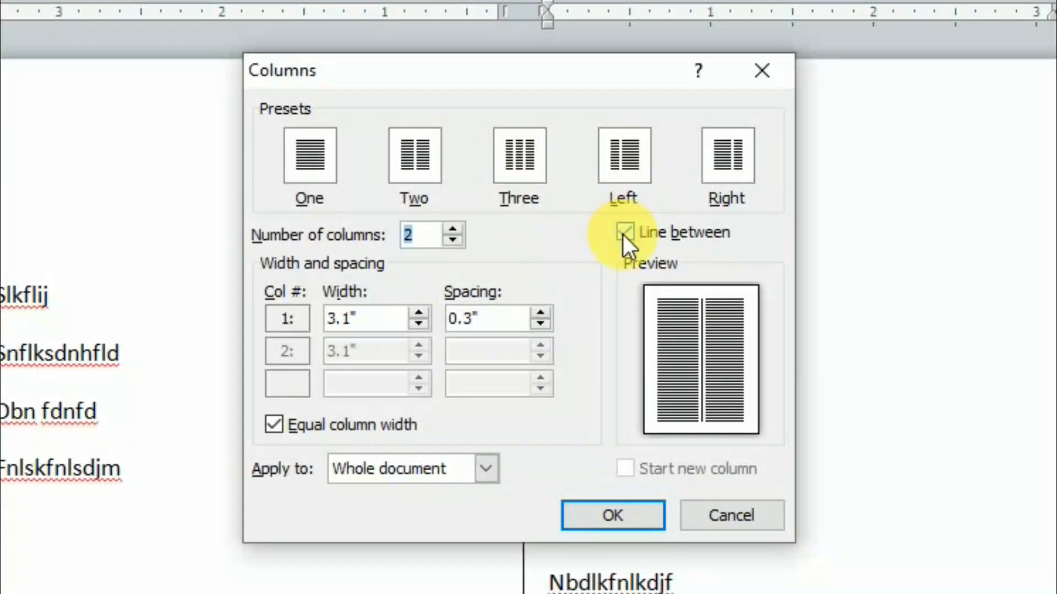
pyautogui.click(622, 233)
pyautogui.click(620, 515)
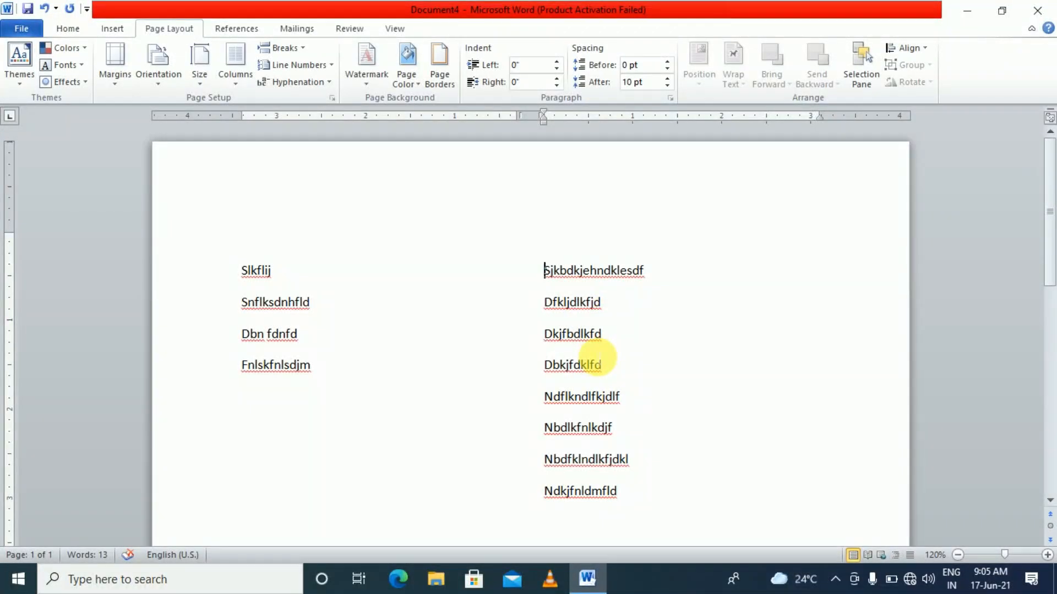
pyautogui.click(103, 30)
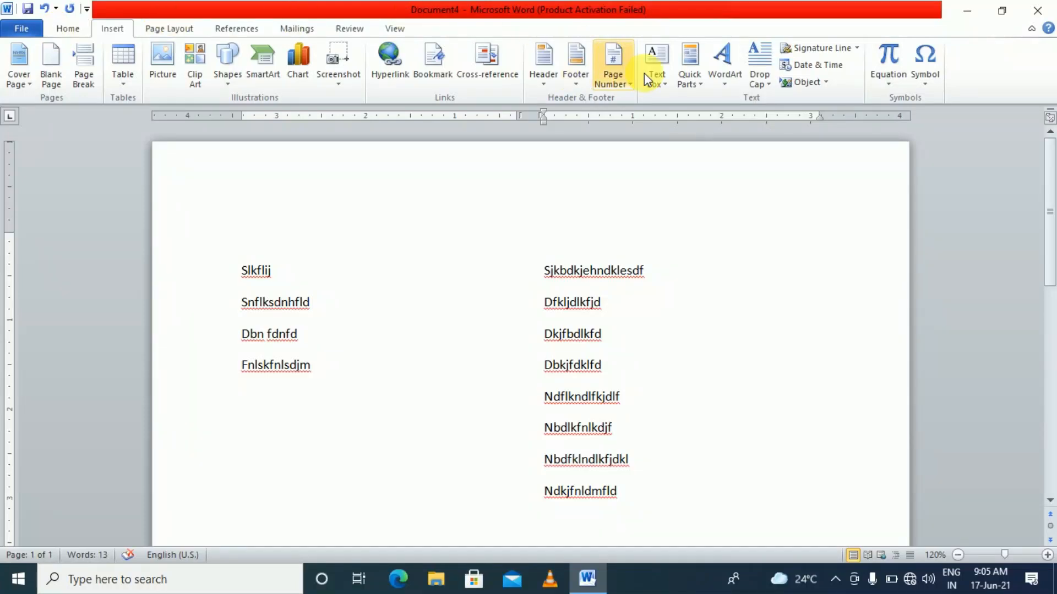
# Draw a wide text box across the top of the page and type 'The accounts'
pyautogui.click(663, 82)
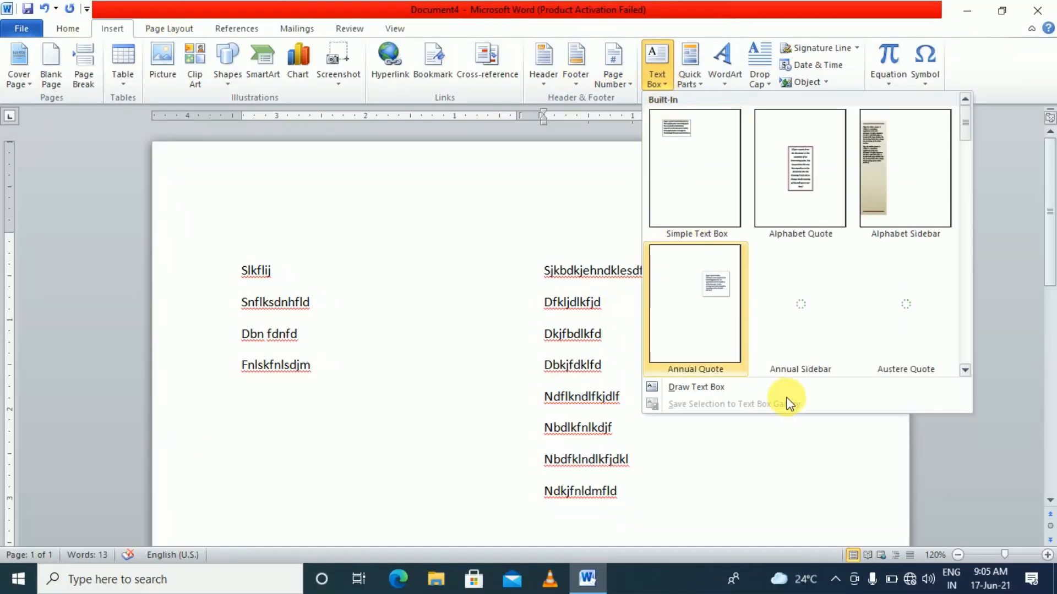
pyautogui.click(740, 392)
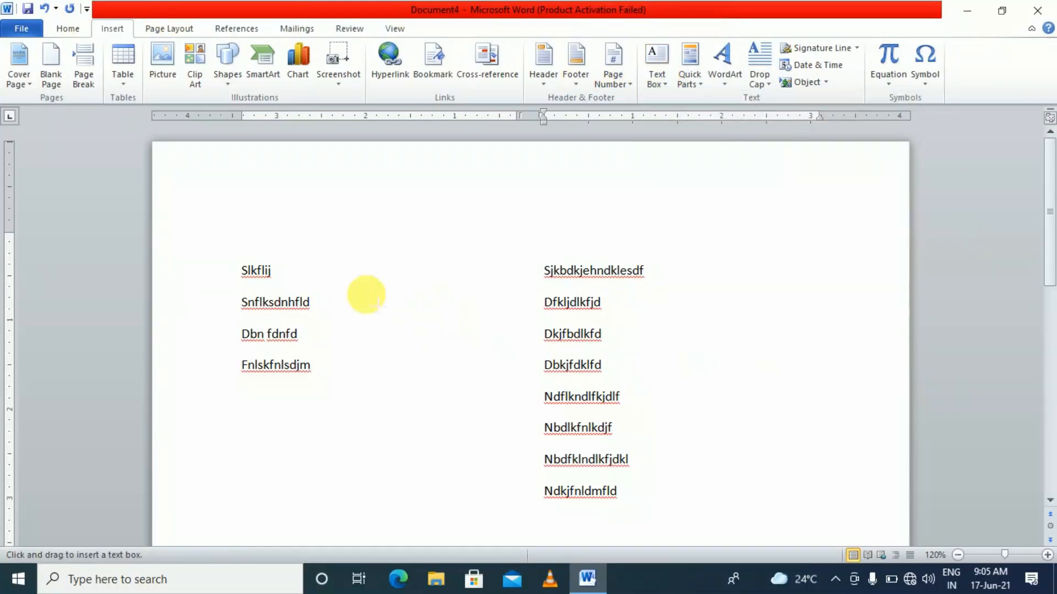
pyautogui.moveTo(246, 162)
pyautogui.mouseDown()
pyautogui.moveTo(429, 193)
pyautogui.moveTo(642, 174)
pyautogui.moveTo(767, 193)
pyautogui.moveTo(800, 203)
pyautogui.moveTo(816, 226)
pyautogui.mouseUp()
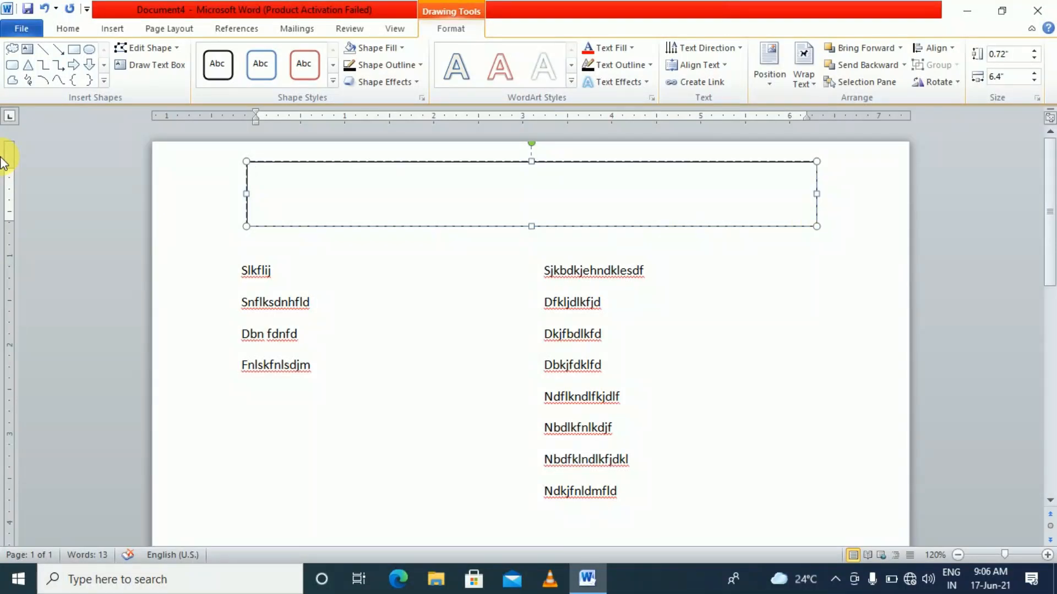
pyautogui.write('The acc')
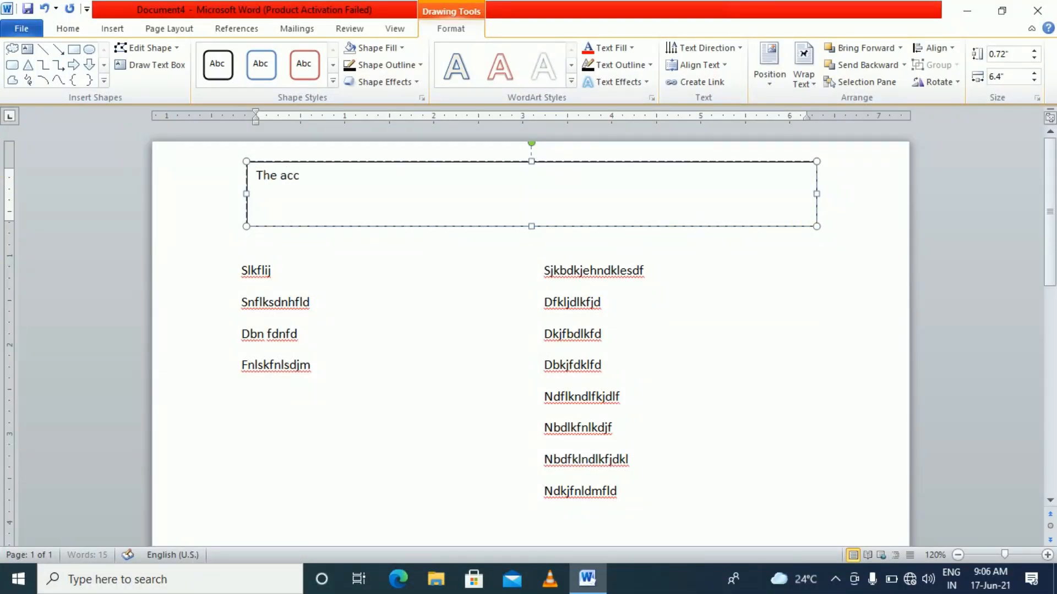
pyautogui.write('ounts')
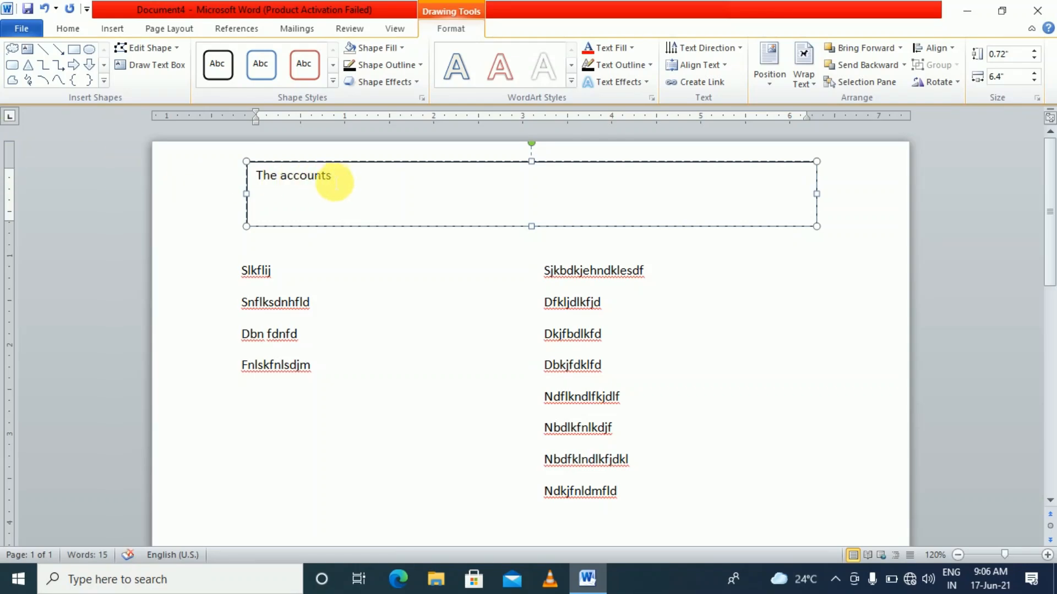
# Format the heading text as 48 pt Bauhaus 93
pyautogui.moveTo(331, 176); pyautogui.dragTo(224, 183)
pyautogui.click(63, 28)
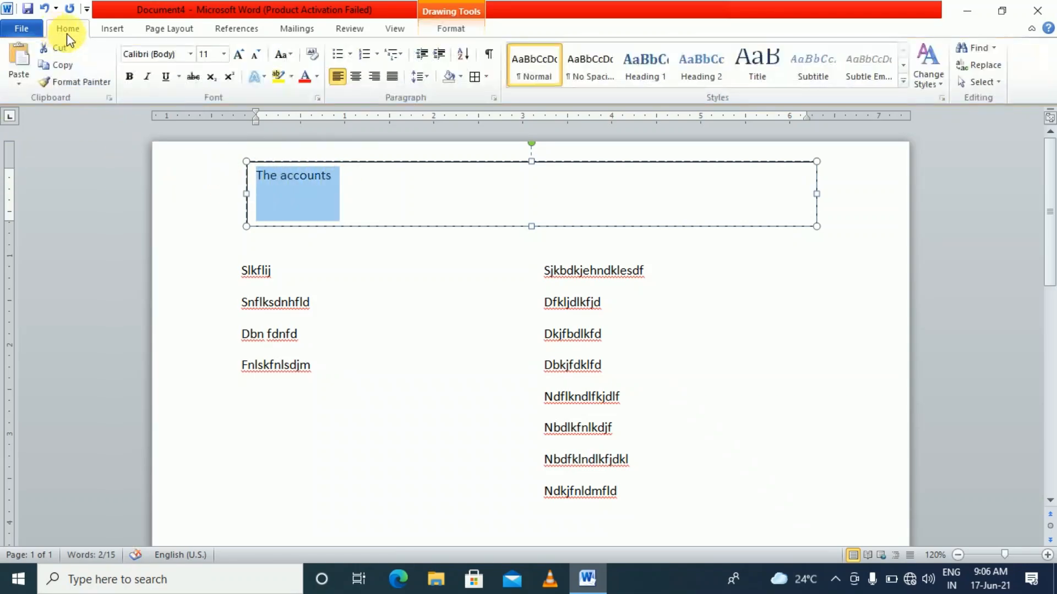
pyautogui.click(238, 55)
pyautogui.click(239, 55)
pyautogui.click(239, 55)
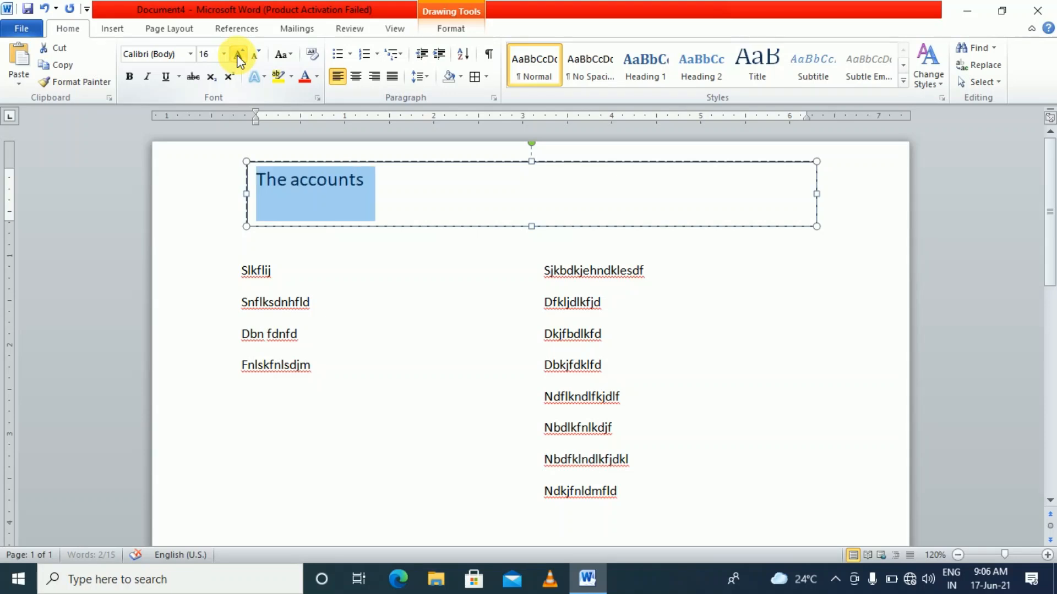
pyautogui.click(238, 55)
pyautogui.click(239, 55)
pyautogui.click(239, 55)
pyautogui.click(238, 55)
pyautogui.click(239, 55)
pyautogui.click(238, 55)
pyautogui.click(239, 55)
pyautogui.click(238, 55)
pyautogui.click(238, 55)
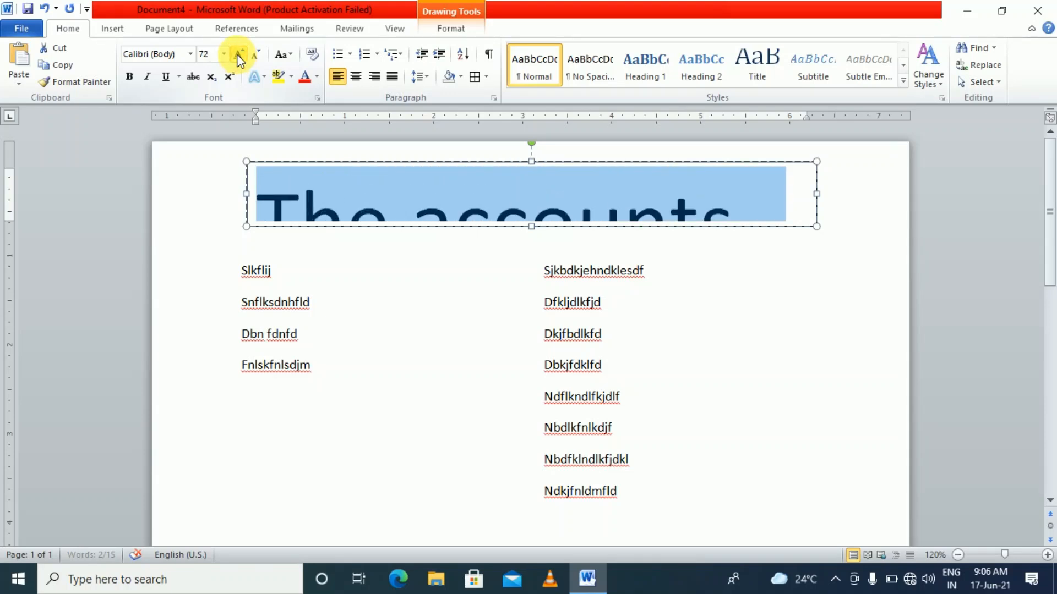
pyautogui.click(256, 55)
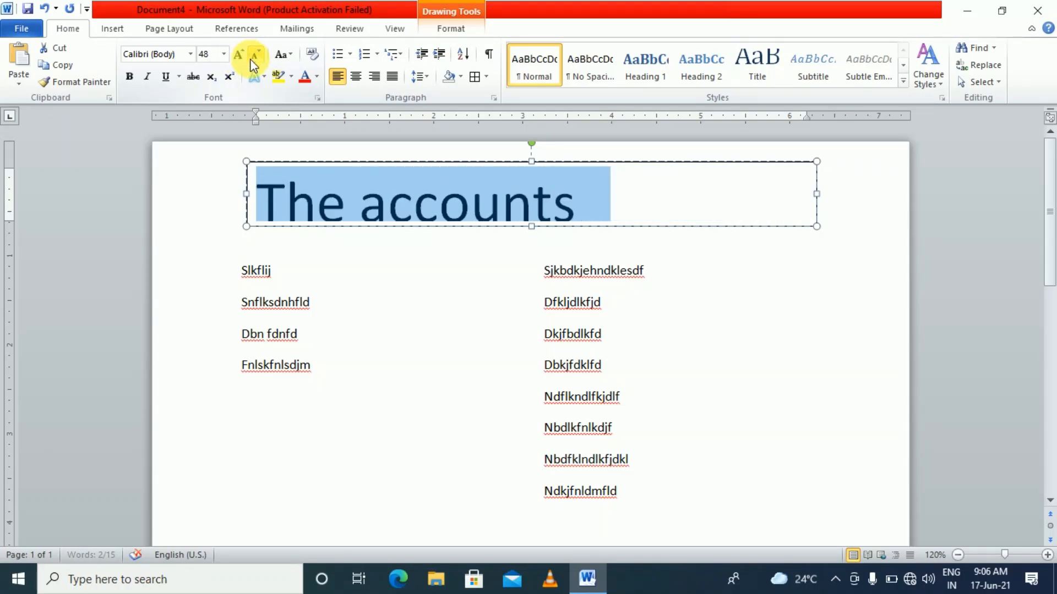
pyautogui.click(190, 54)
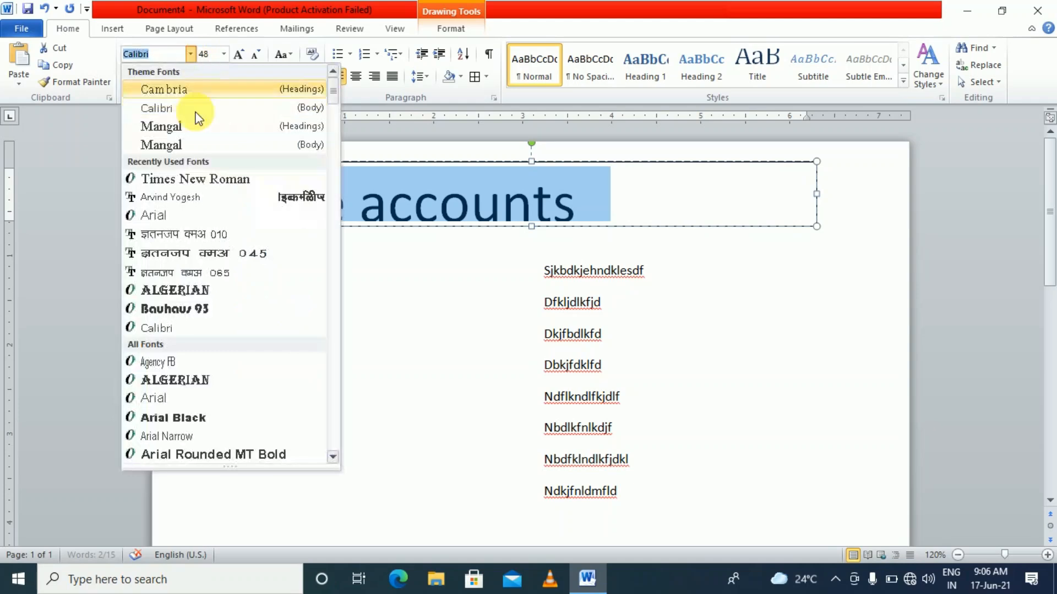
pyautogui.click(175, 310)
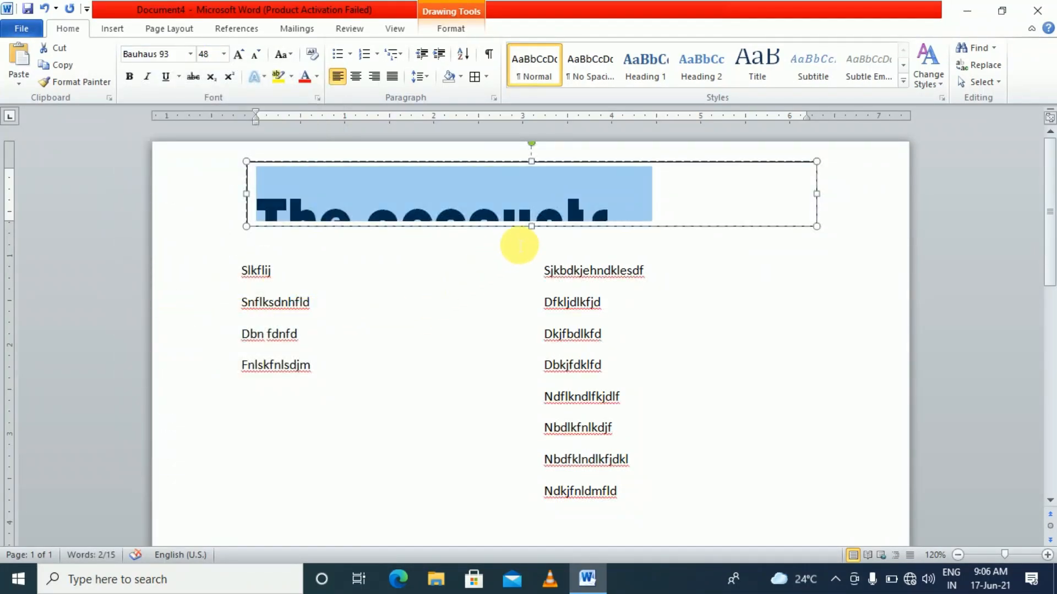
# Make the text box taller, center the heading, and set the box to No Outline
pyautogui.moveTo(531, 226); pyautogui.dragTo(539, 253)
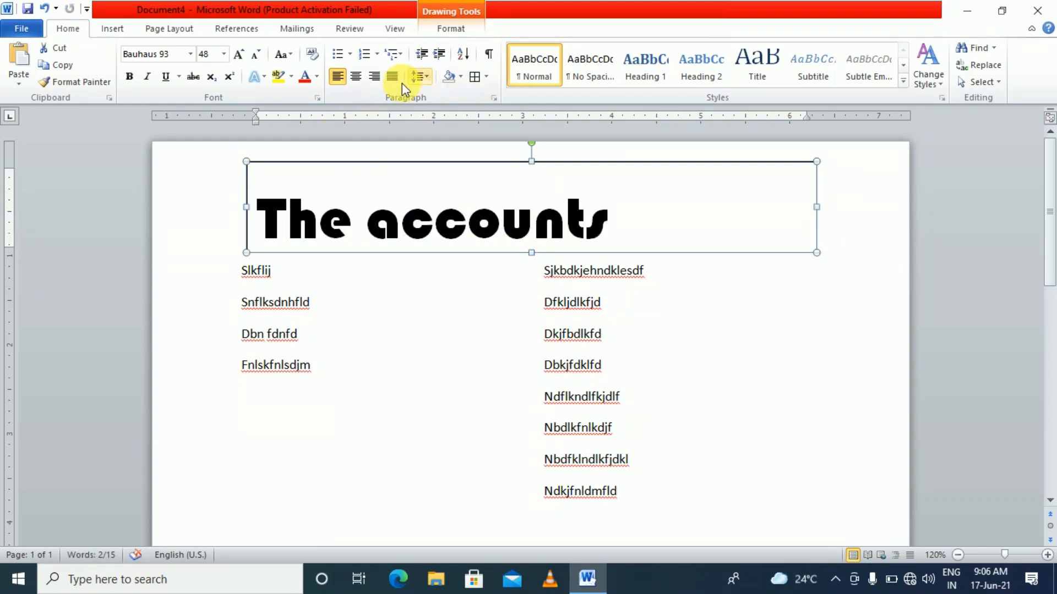
pyautogui.click(361, 78)
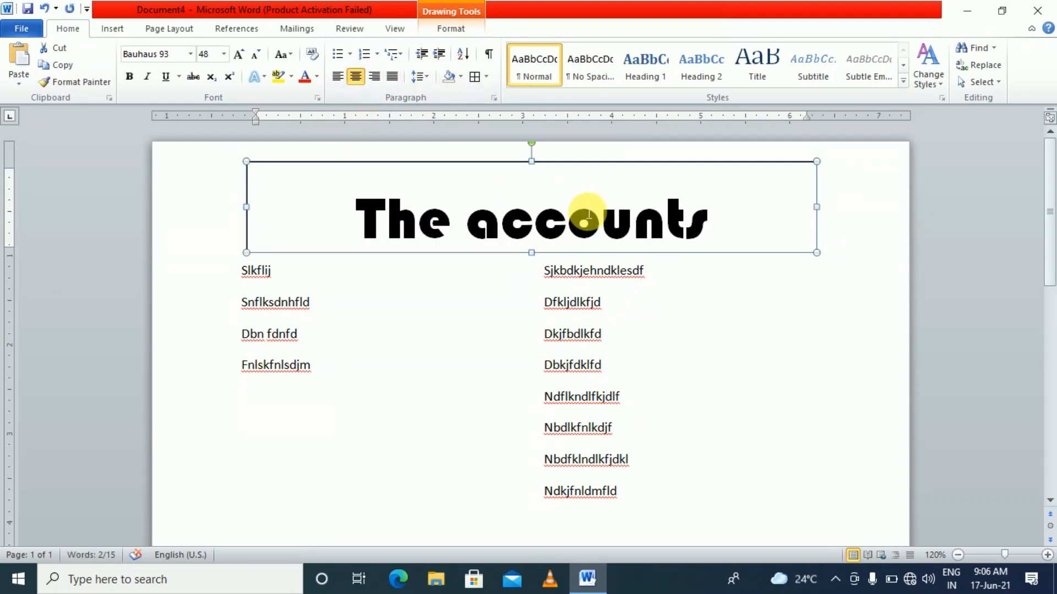
pyautogui.click(449, 29)
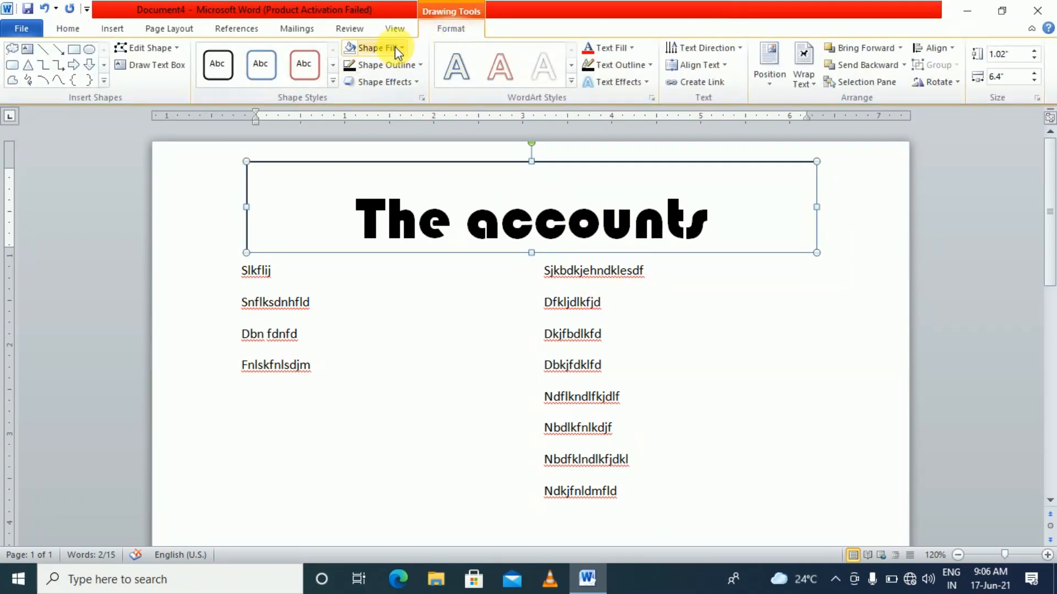
pyautogui.click(392, 67)
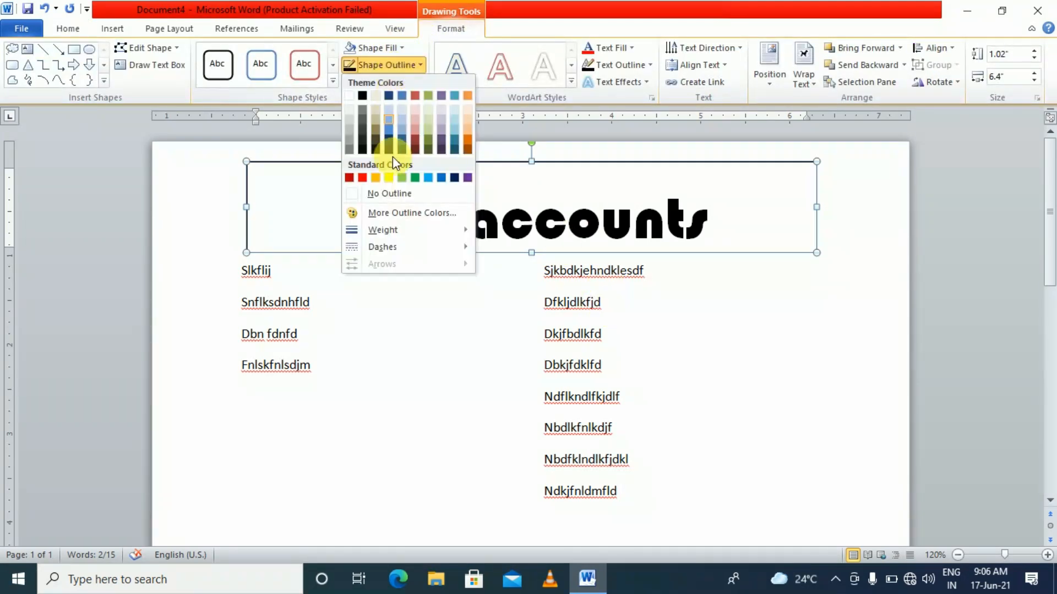
pyautogui.click(394, 191)
pyautogui.click(393, 469)
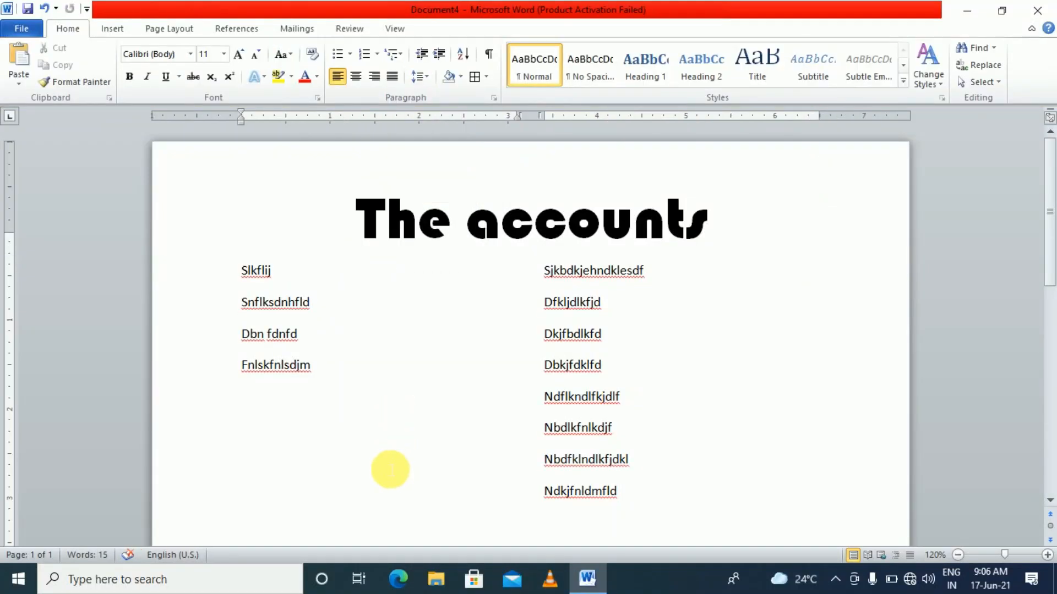